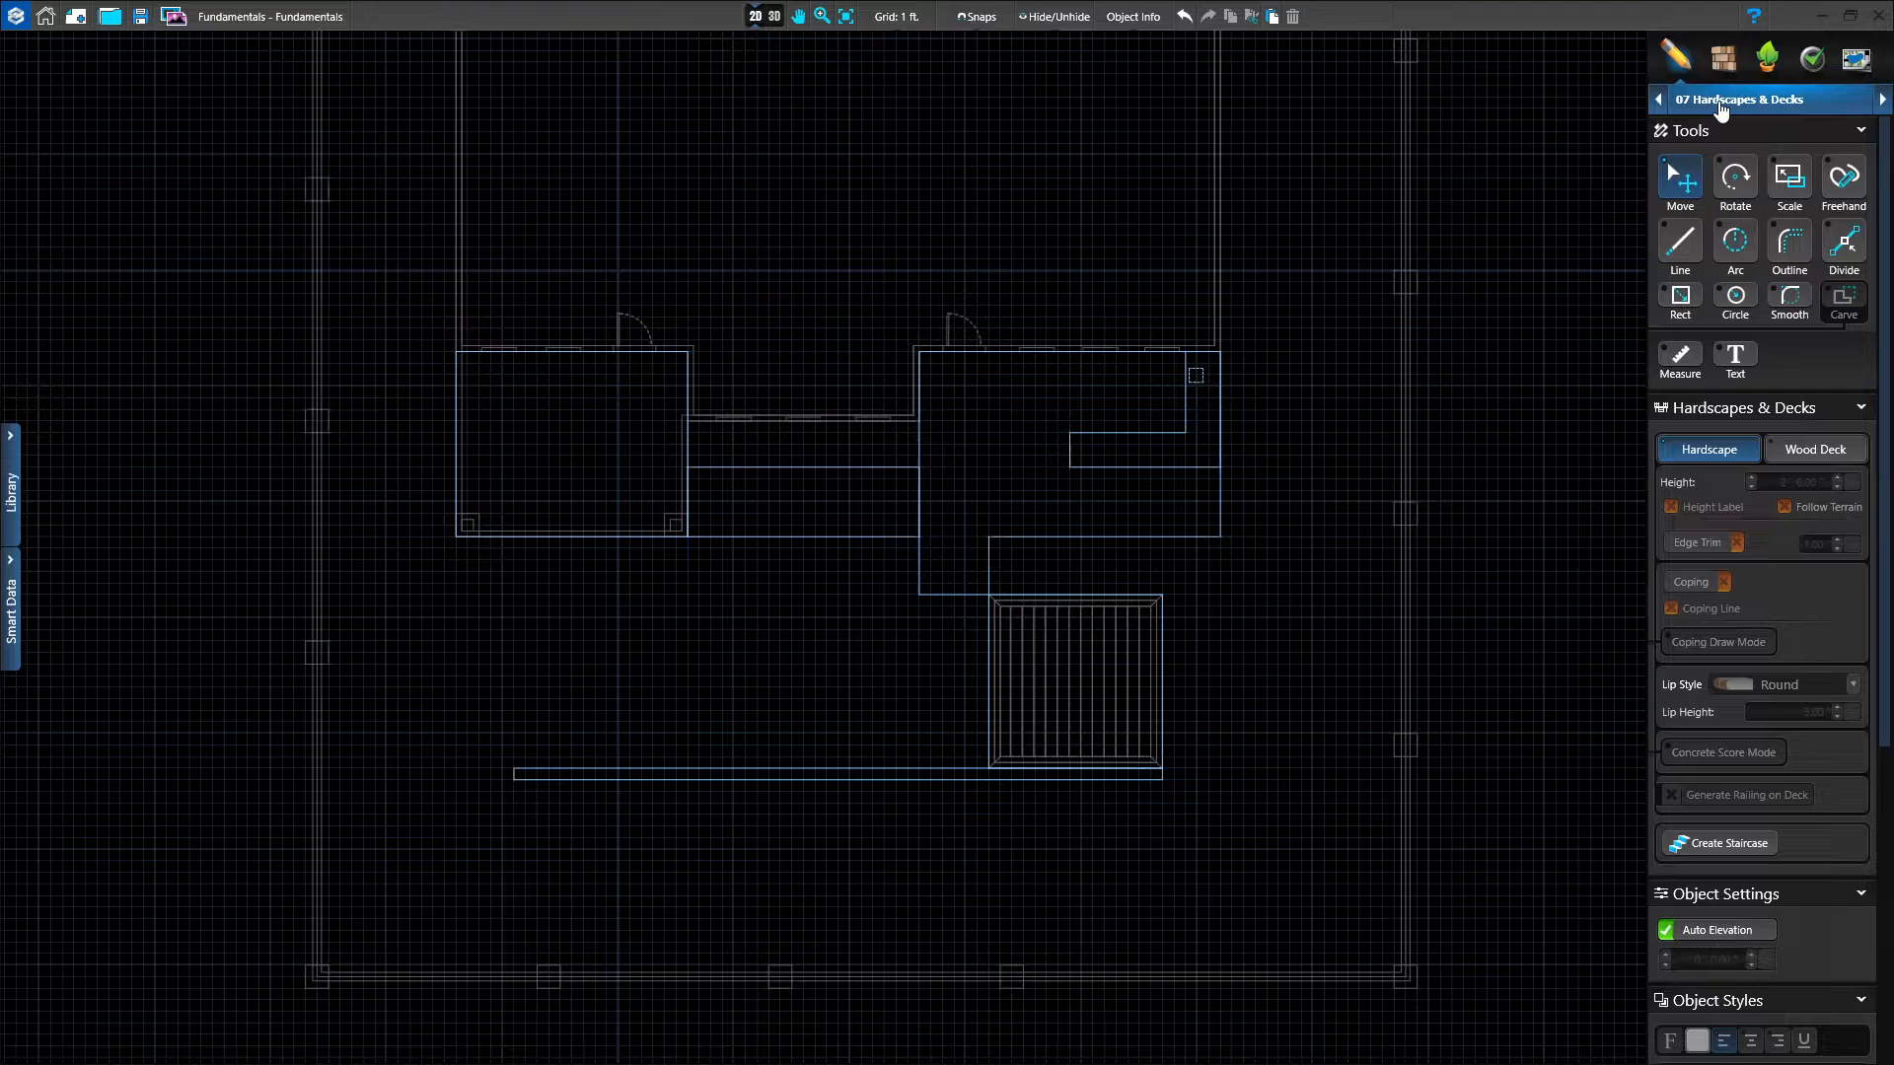
# Switch to the Terrain stage and activate the single slope line mode.
pyautogui.click(1723, 102)
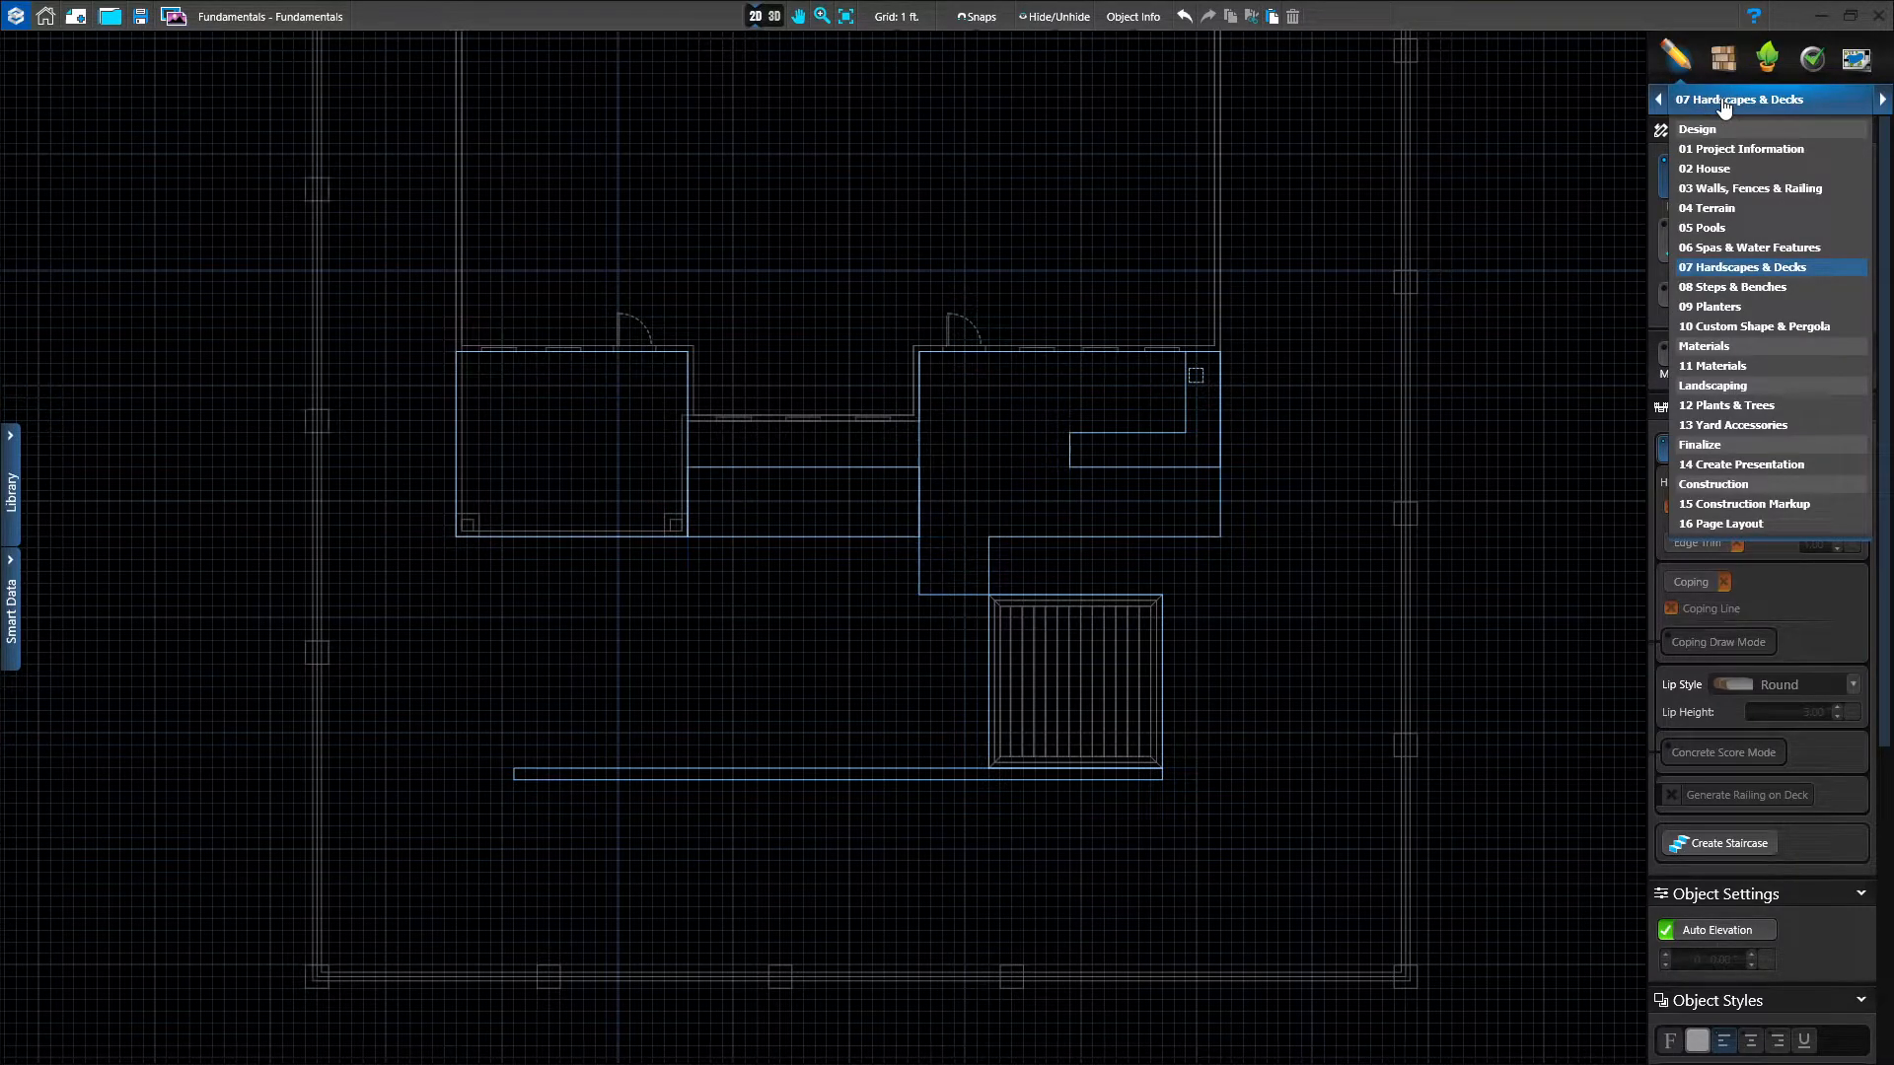
pyautogui.click(1721, 209)
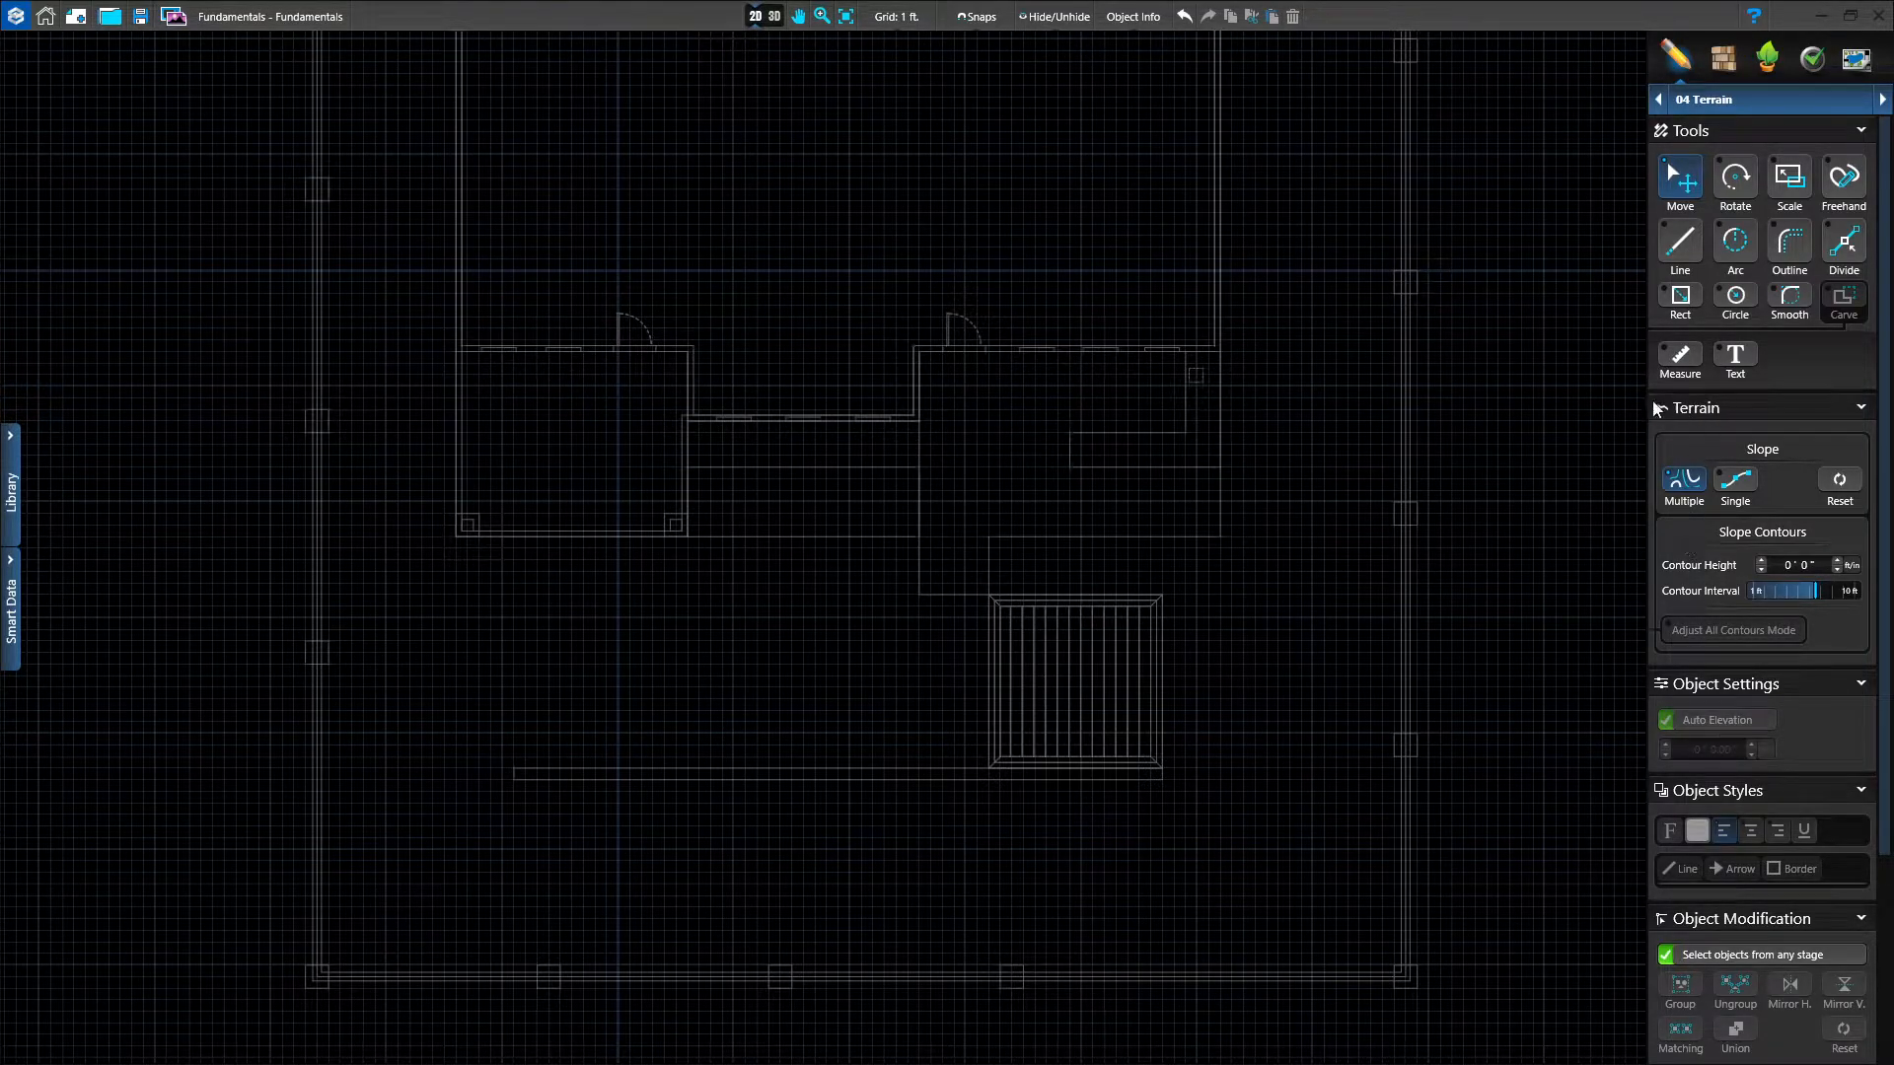
pyautogui.click(1736, 482)
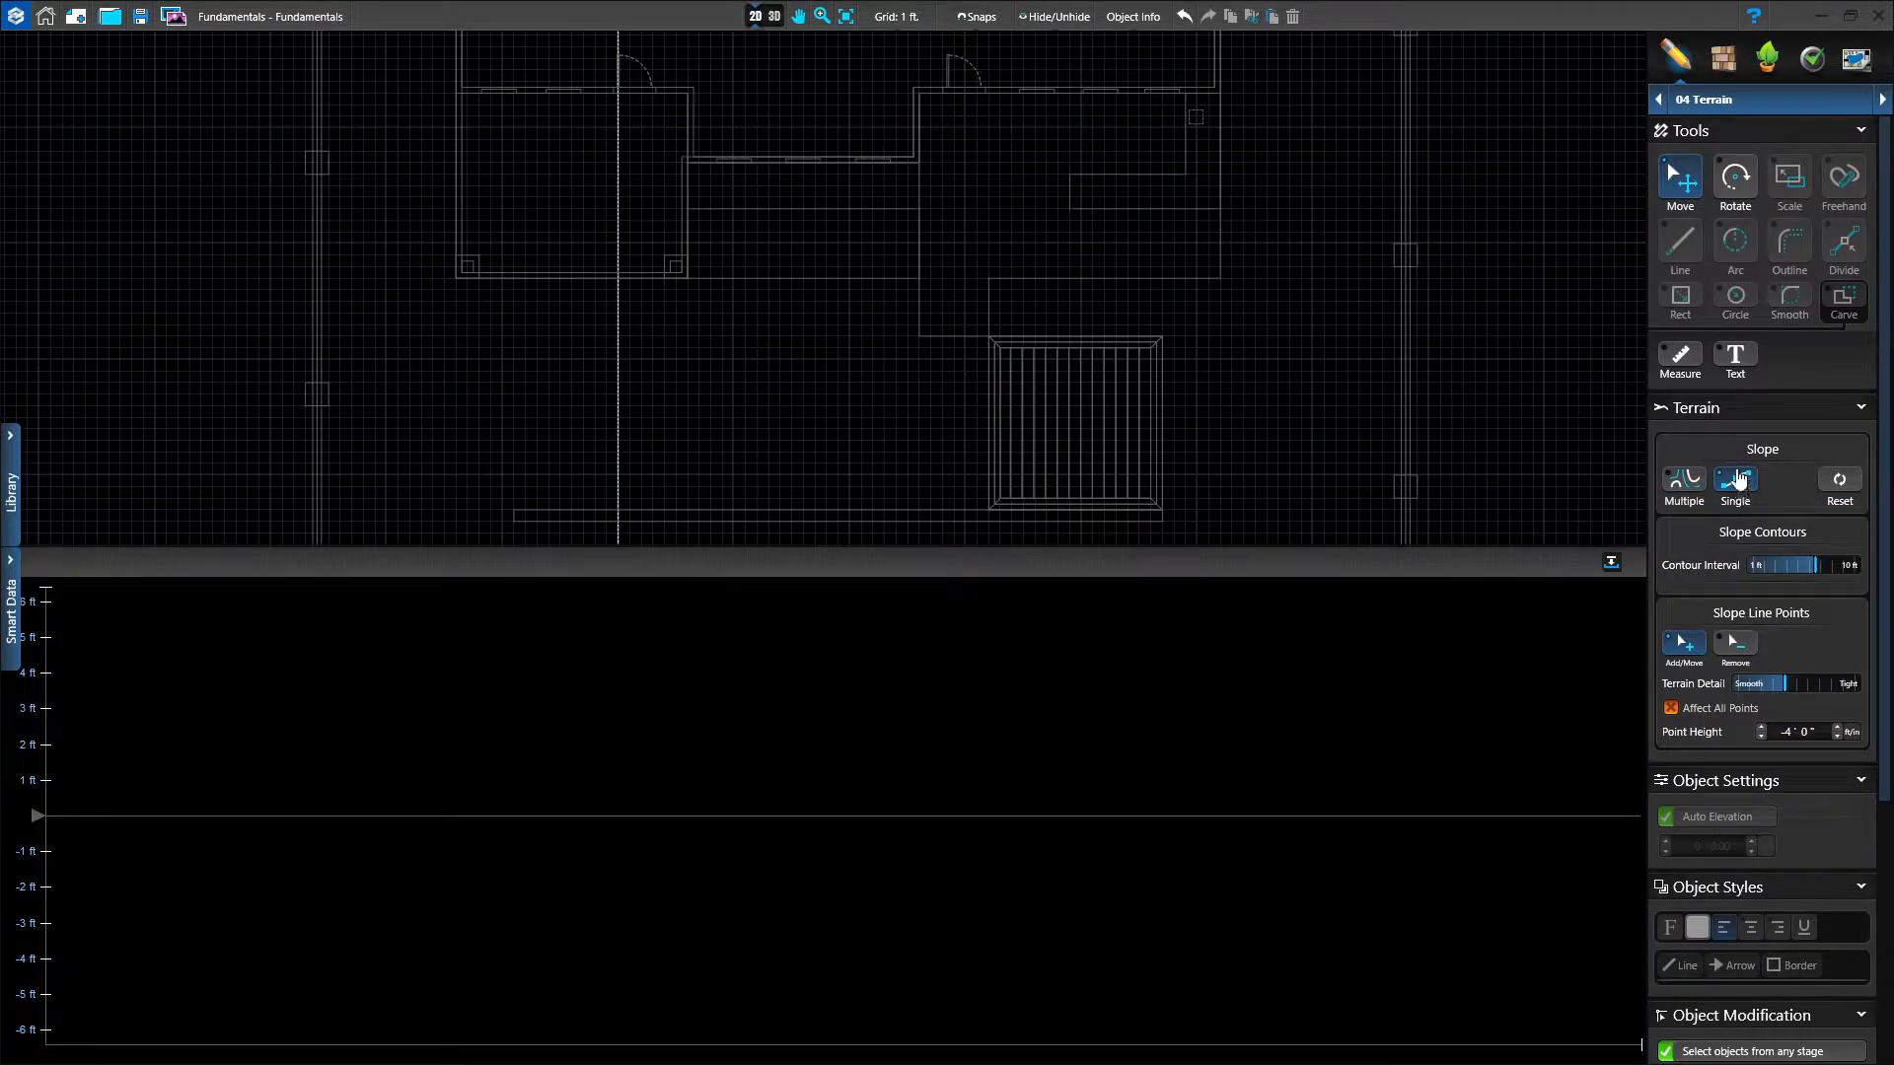
# Add a slope line point at the street edge of the driveway and set its height to -4 ft.
pyautogui.scroll(-8, 735, 353)
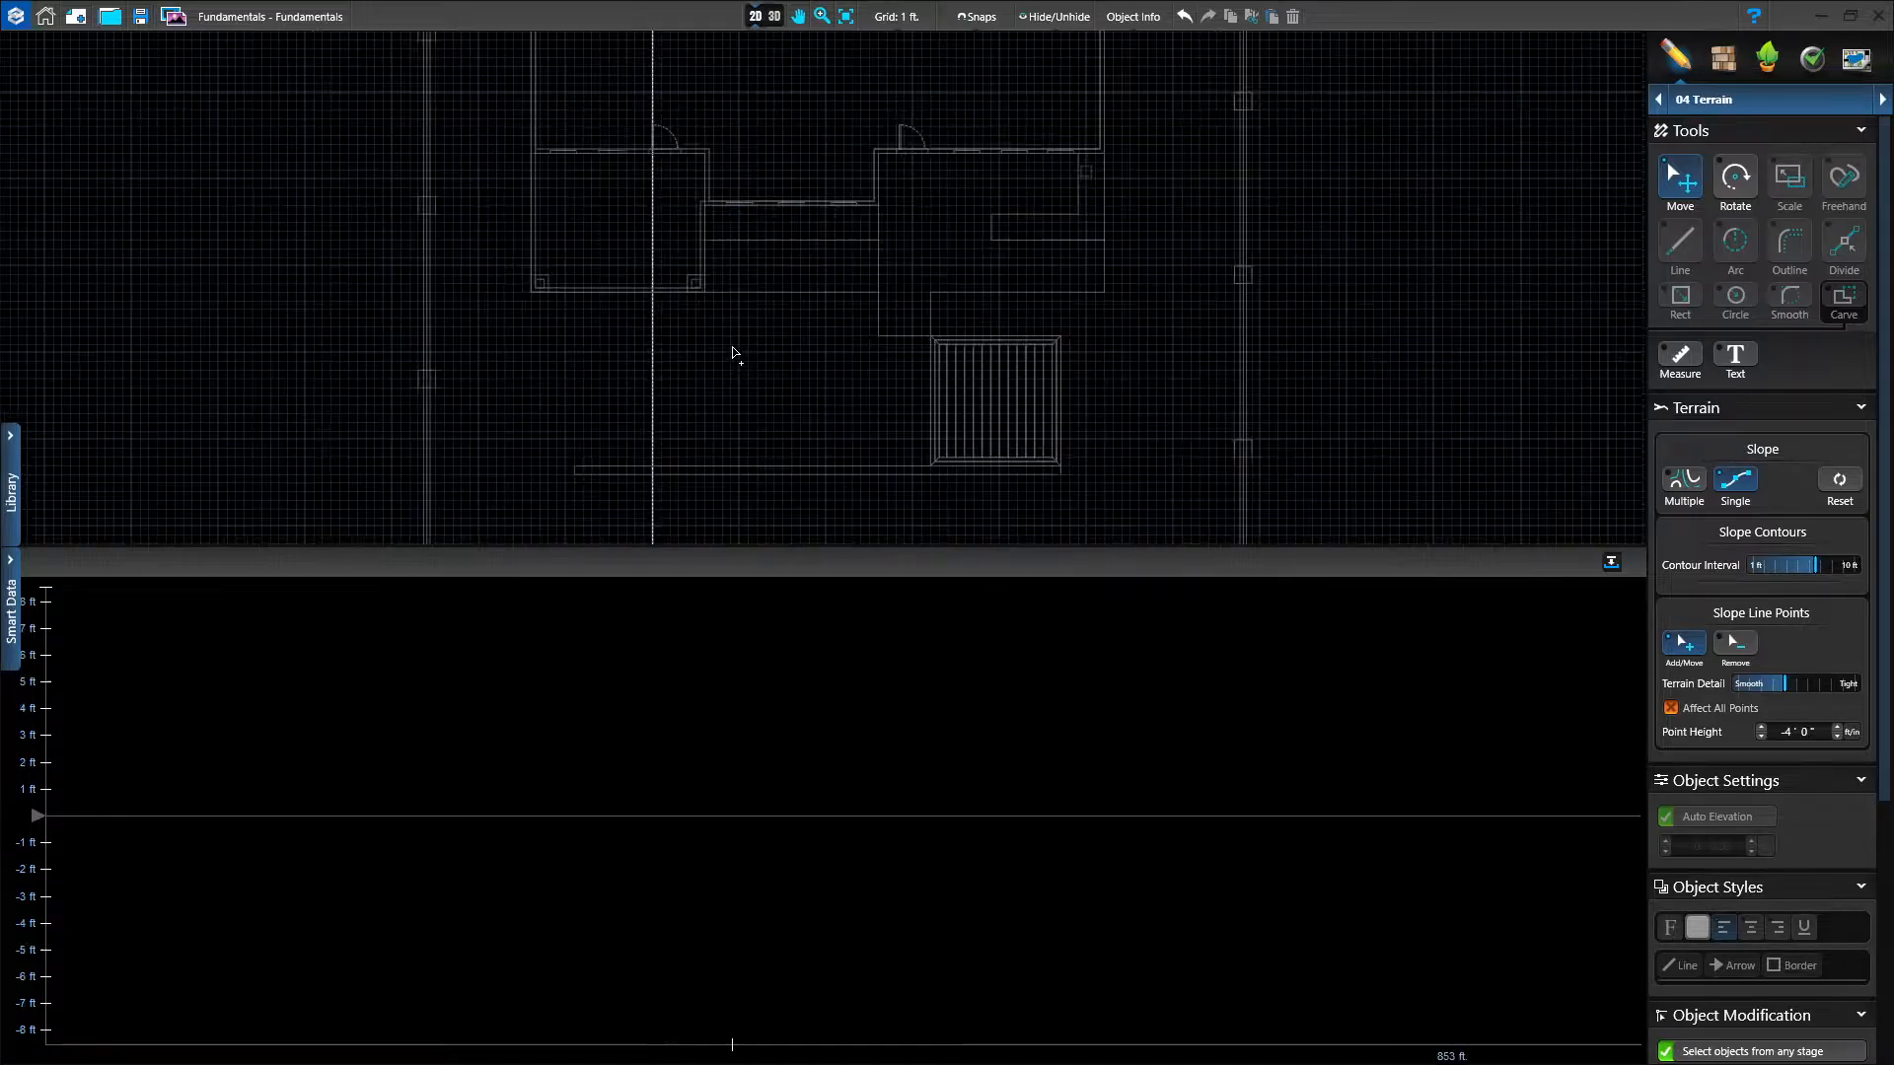
pyautogui.scroll(-3, 753, 359)
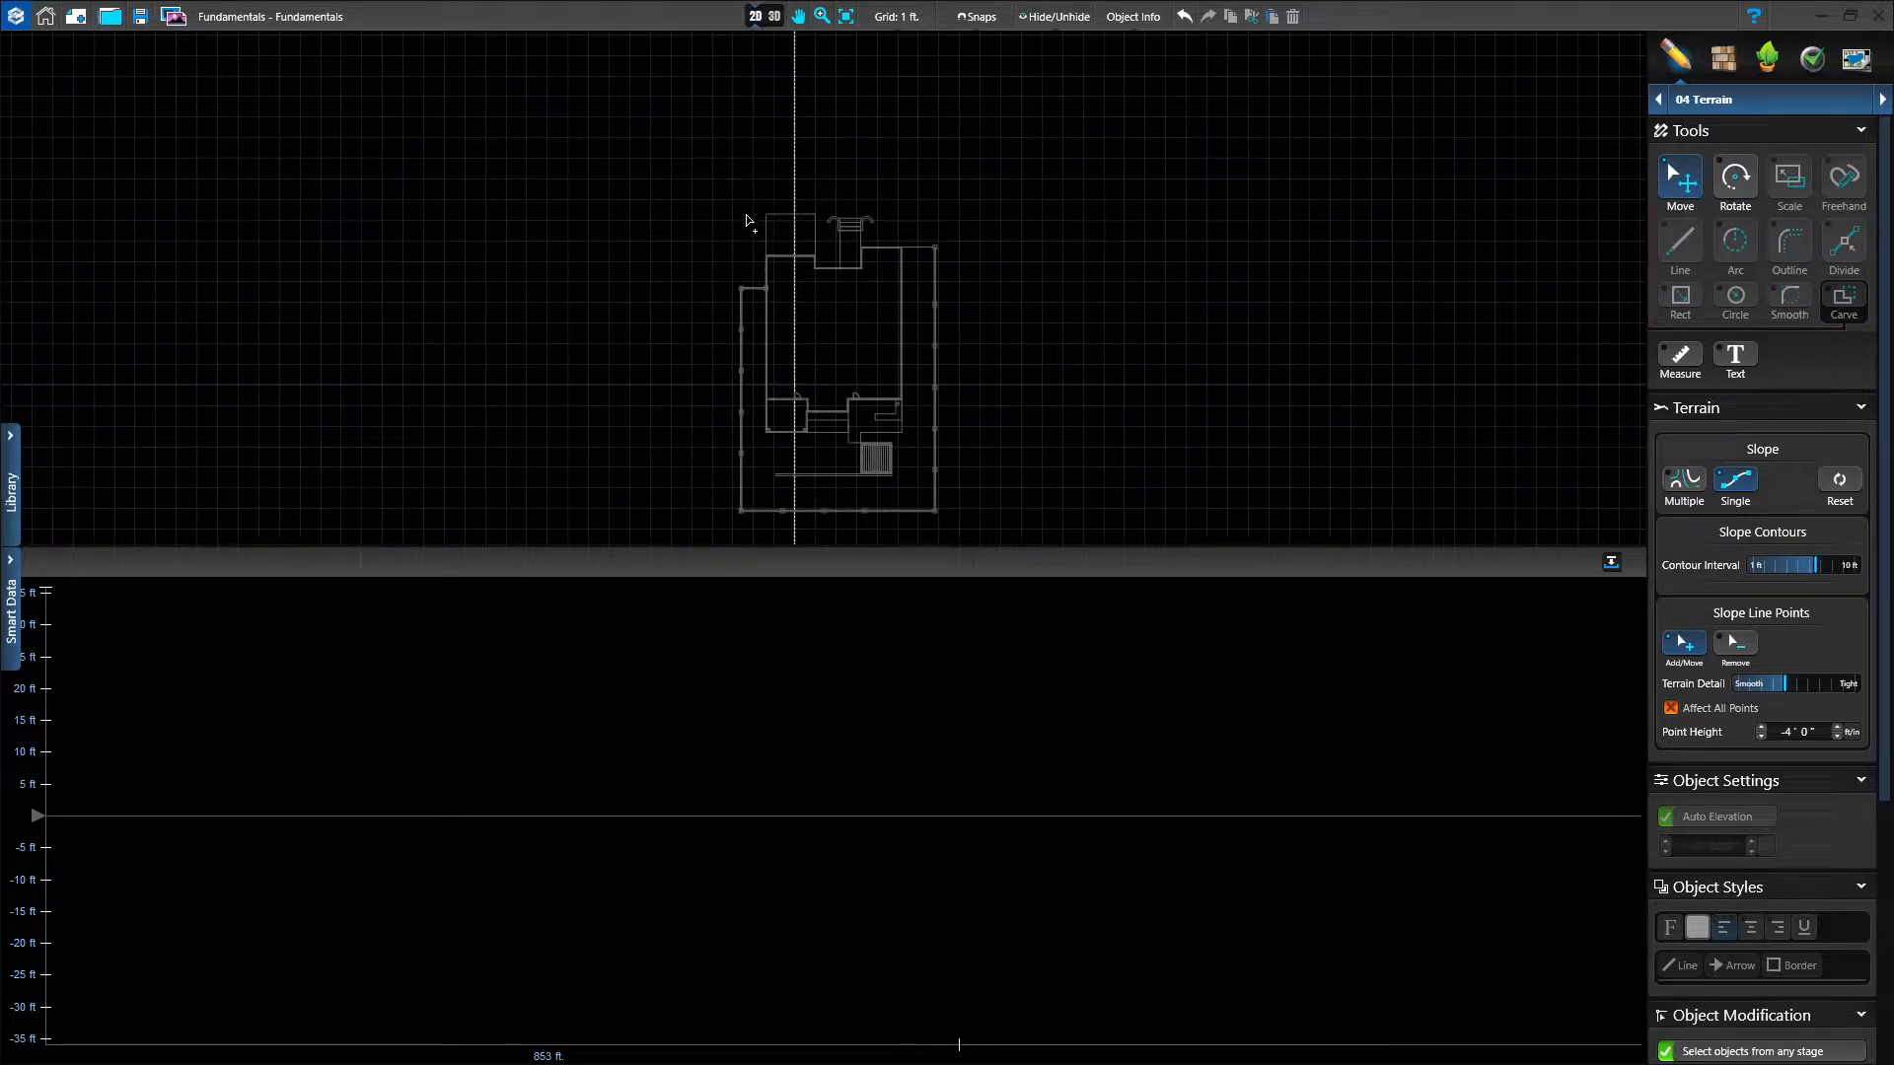
pyautogui.scroll(5, 803, 225)
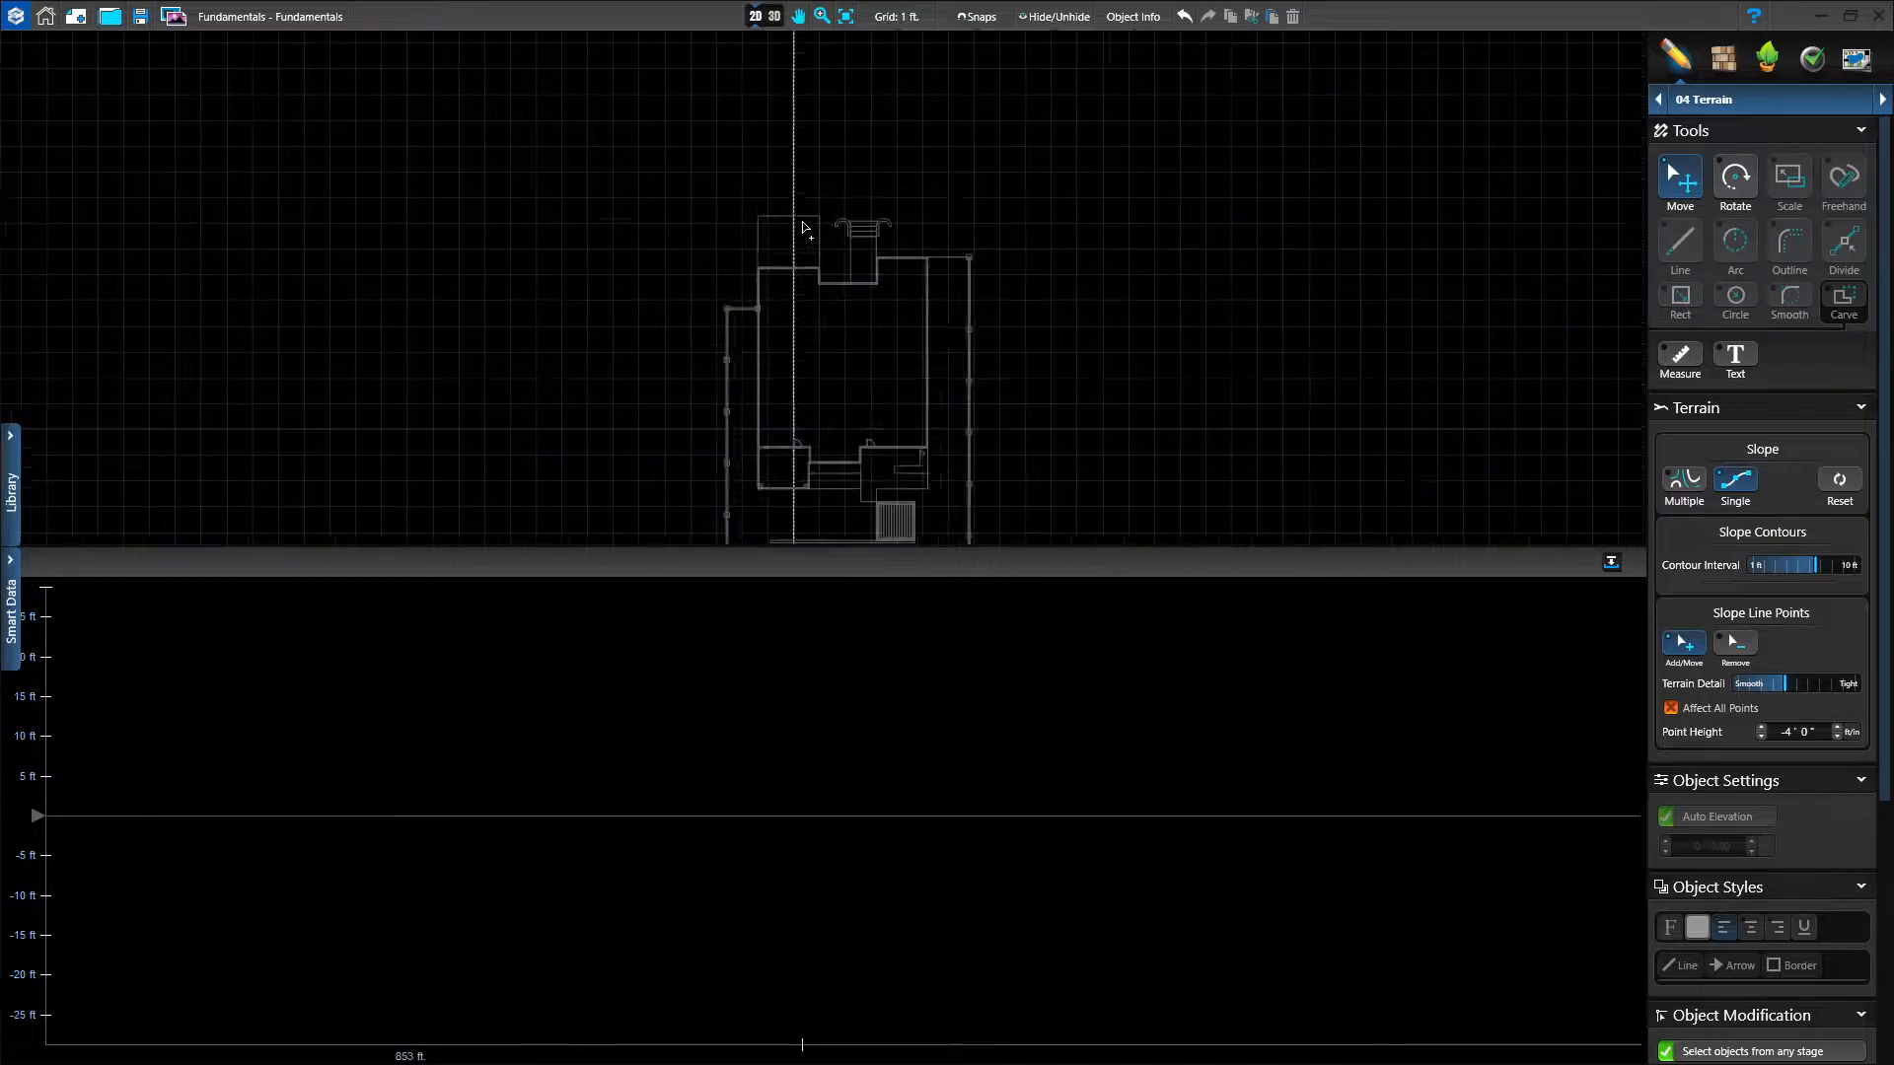
pyautogui.scroll(3, 790, 229)
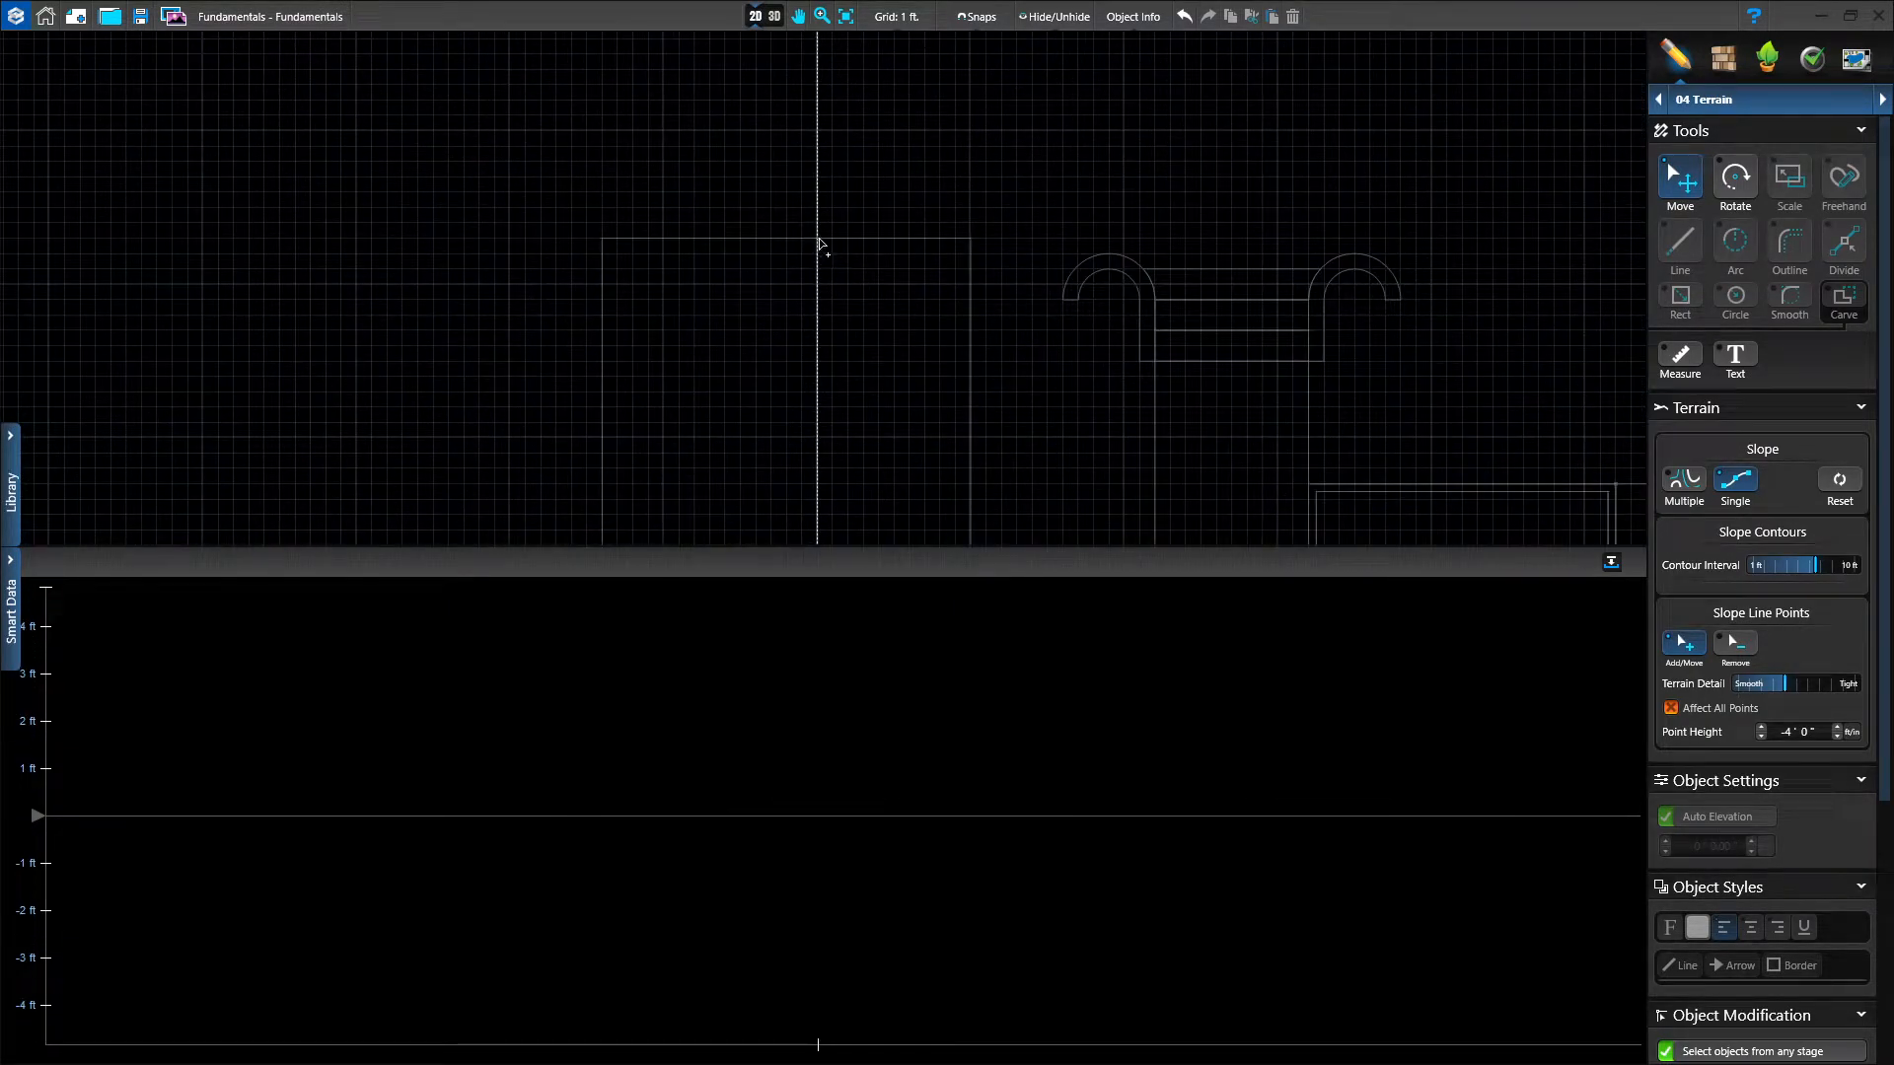
pyautogui.click(817, 240)
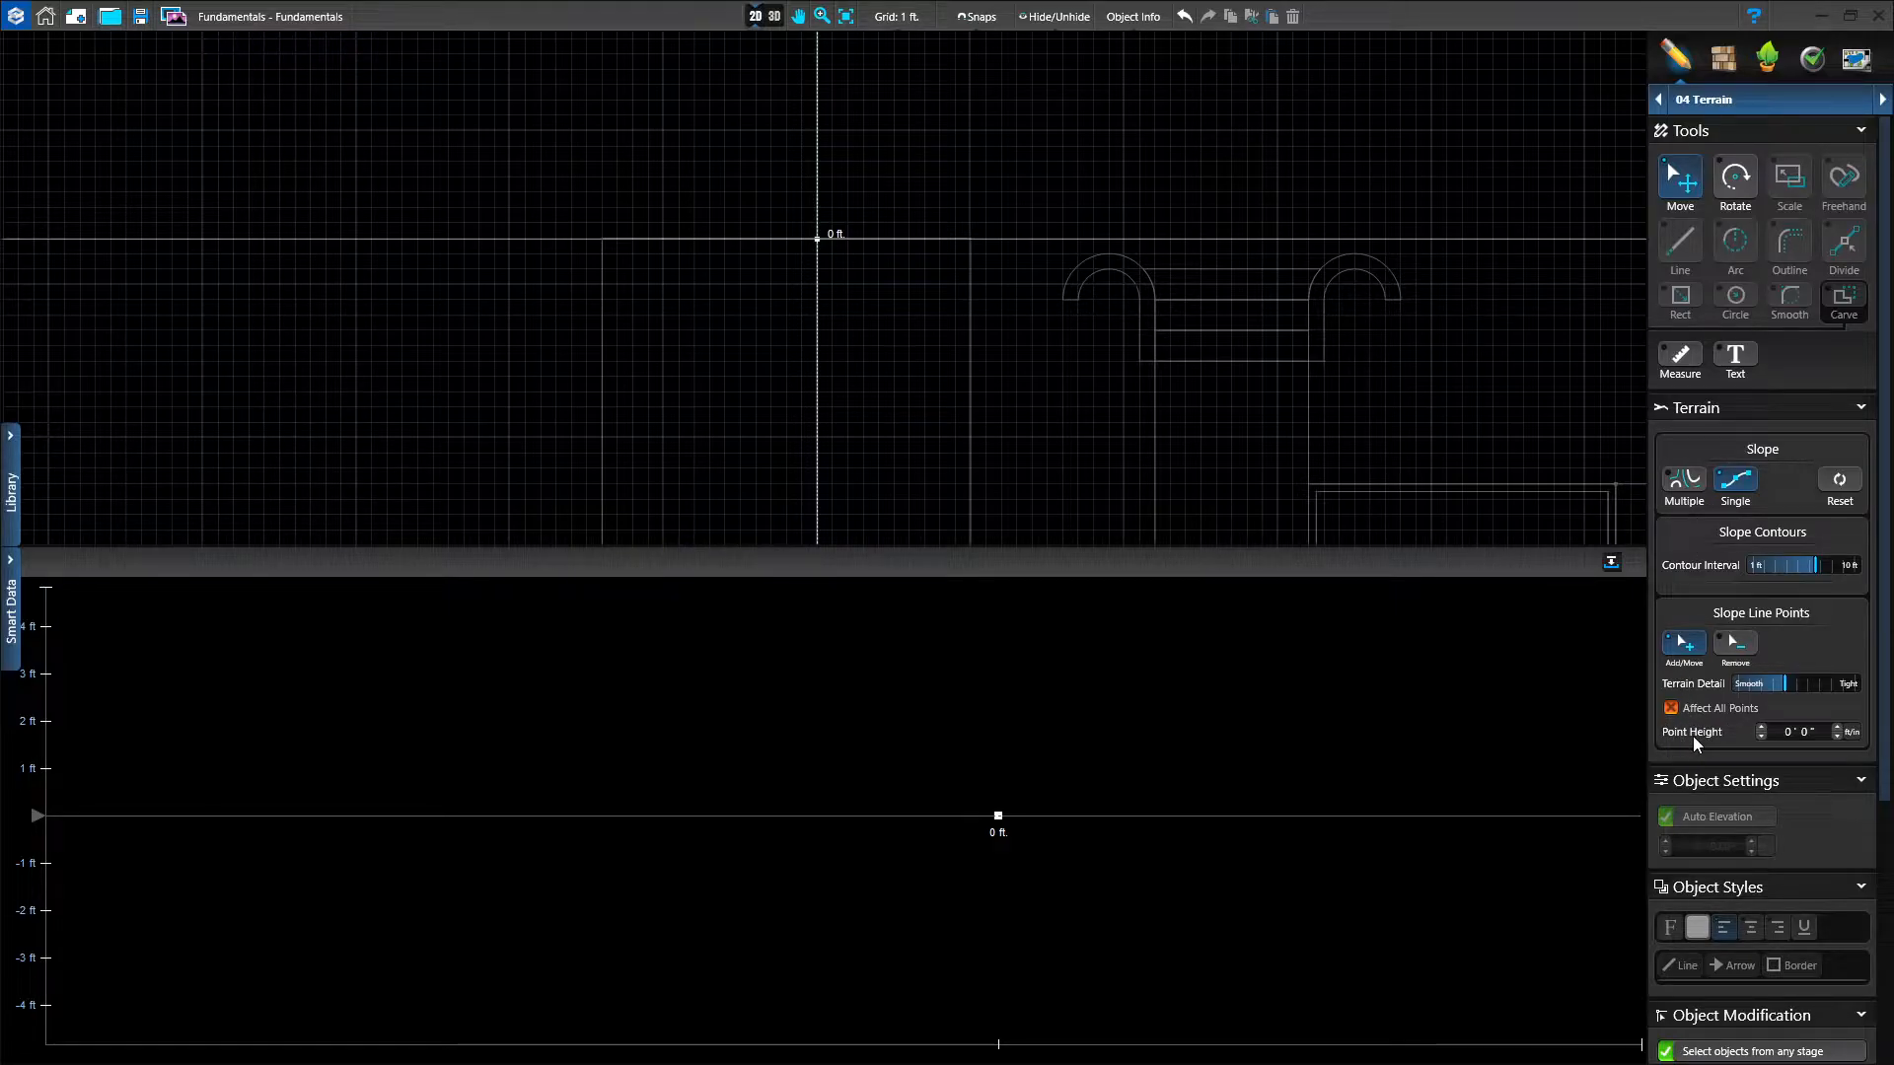
pyautogui.click(1760, 735)
pyautogui.click(1760, 736)
pyautogui.click(1759, 736)
pyautogui.click(1760, 736)
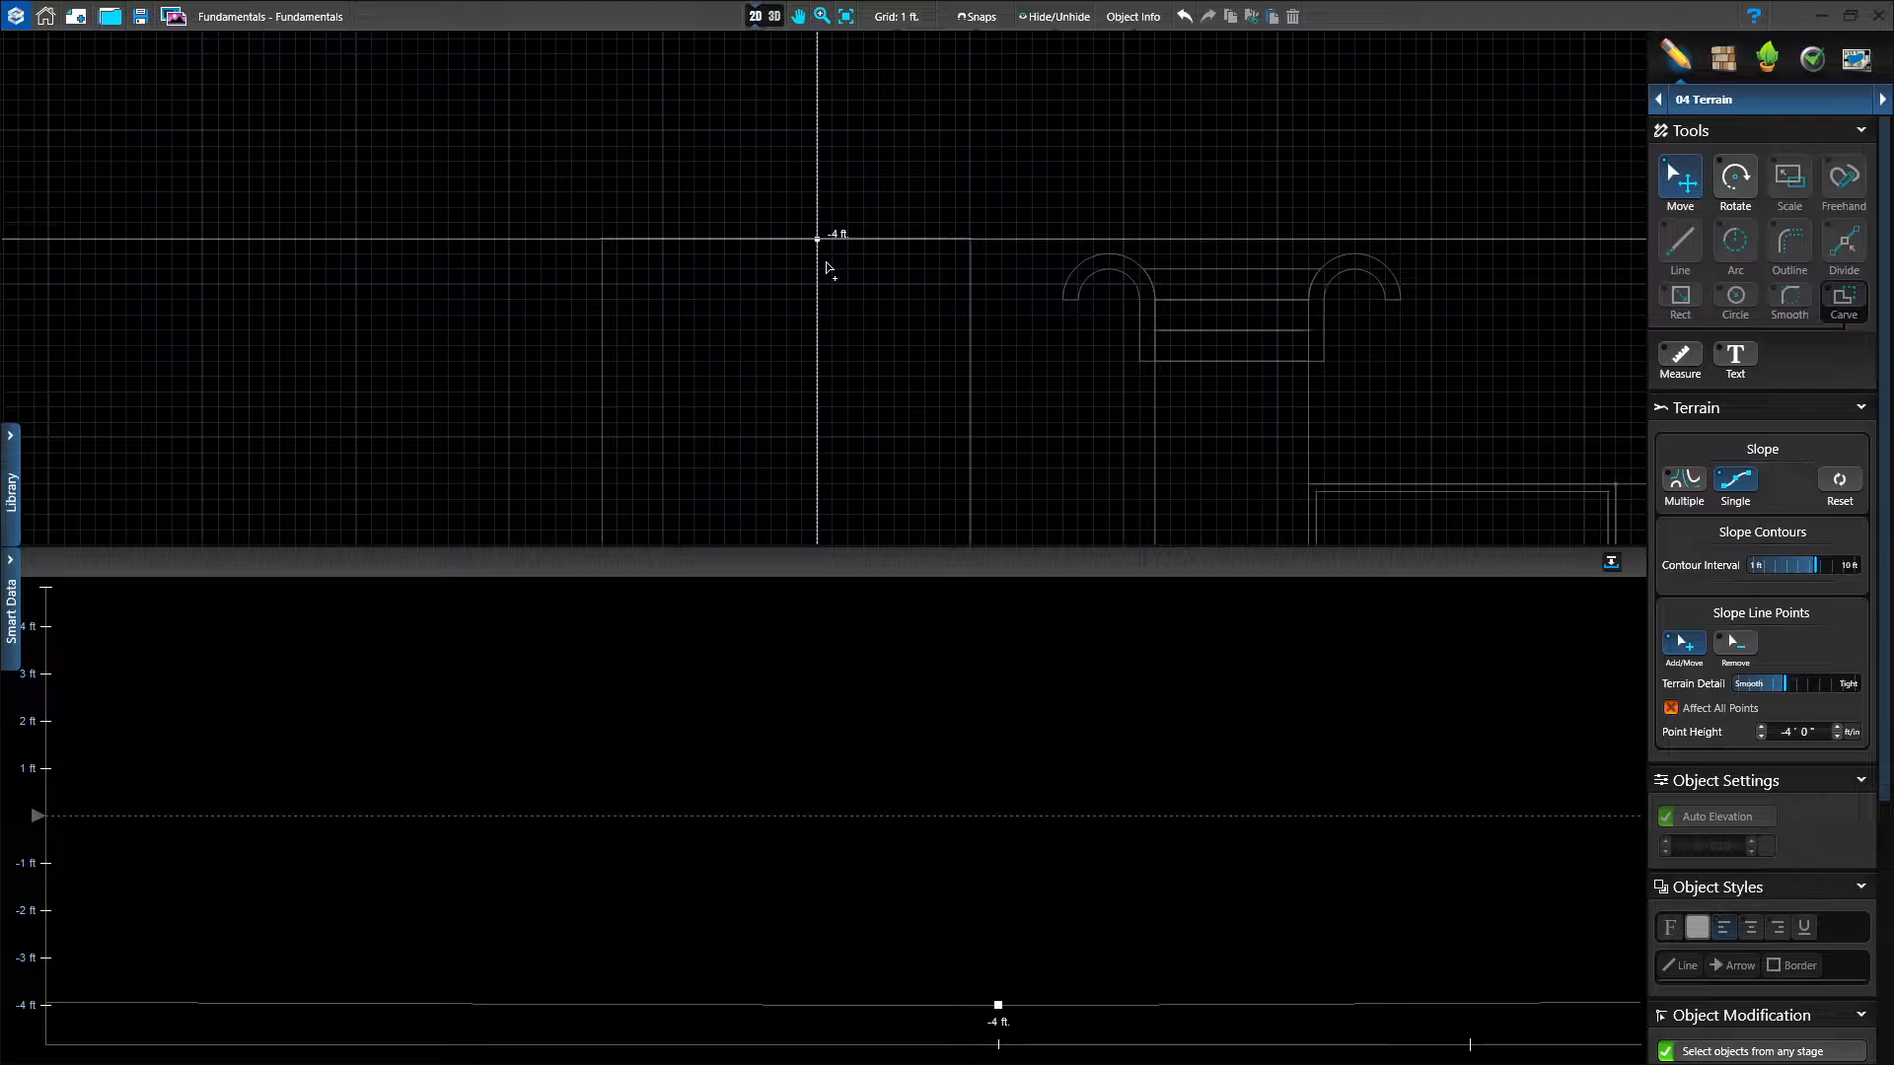
# Add a second slope line point on the driveway, about 15 ft 10 in from the first one toward the house.
pyautogui.scroll(-1, 893, 706)
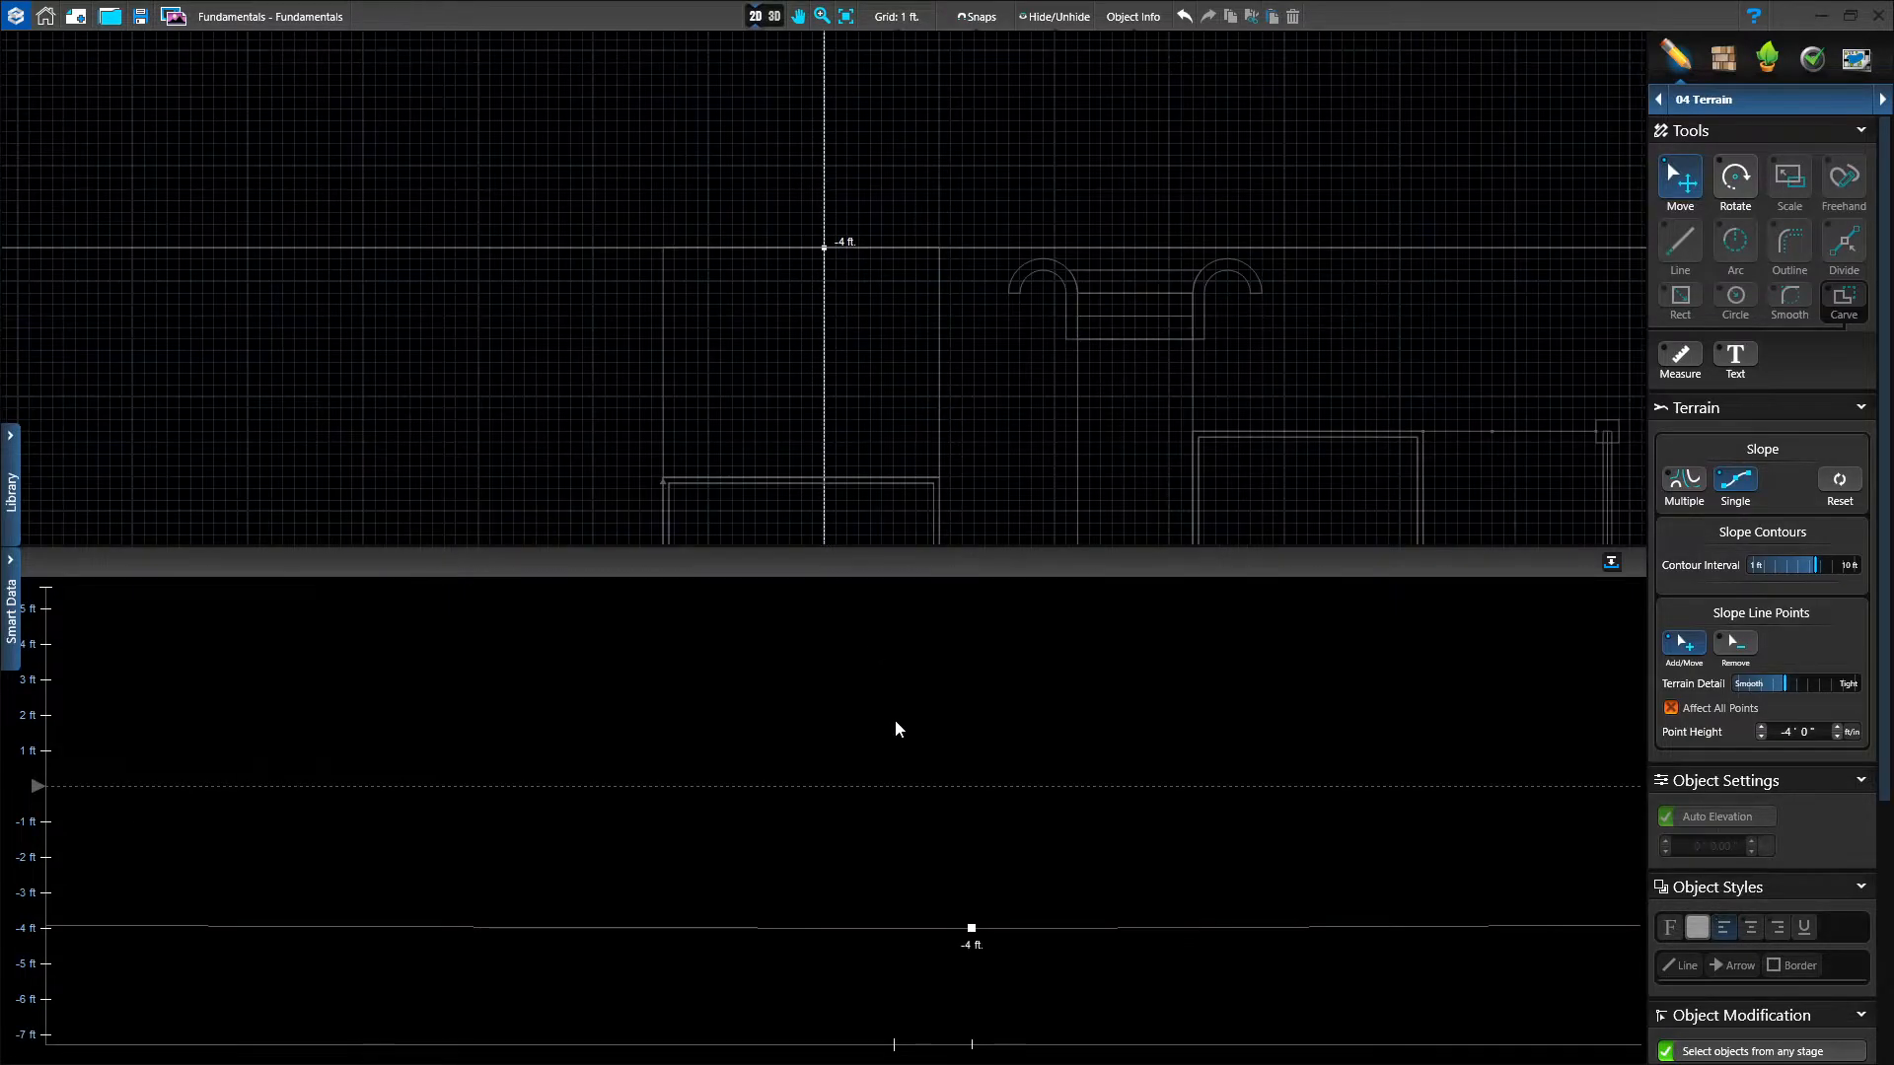
pyautogui.scroll(-1, 896, 729)
pyautogui.scroll(-1, 996, 761)
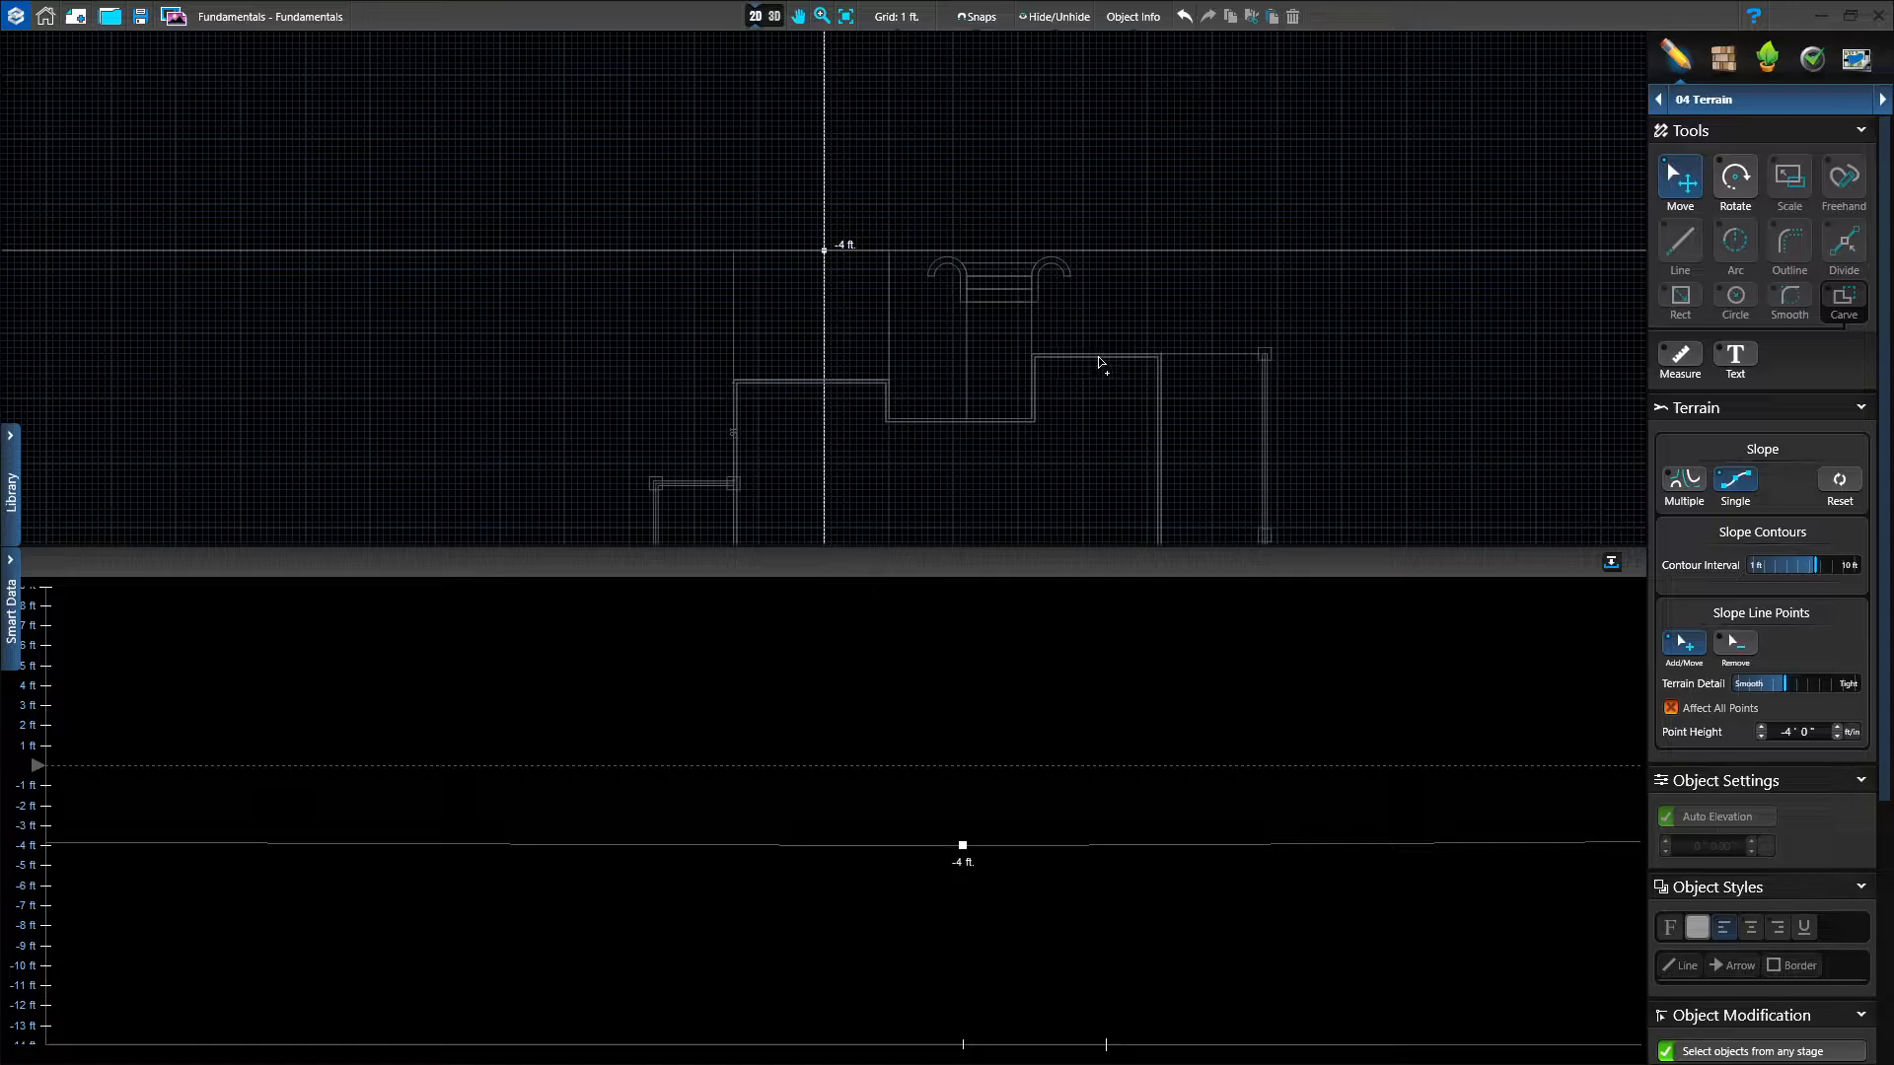
pyautogui.click(824, 351)
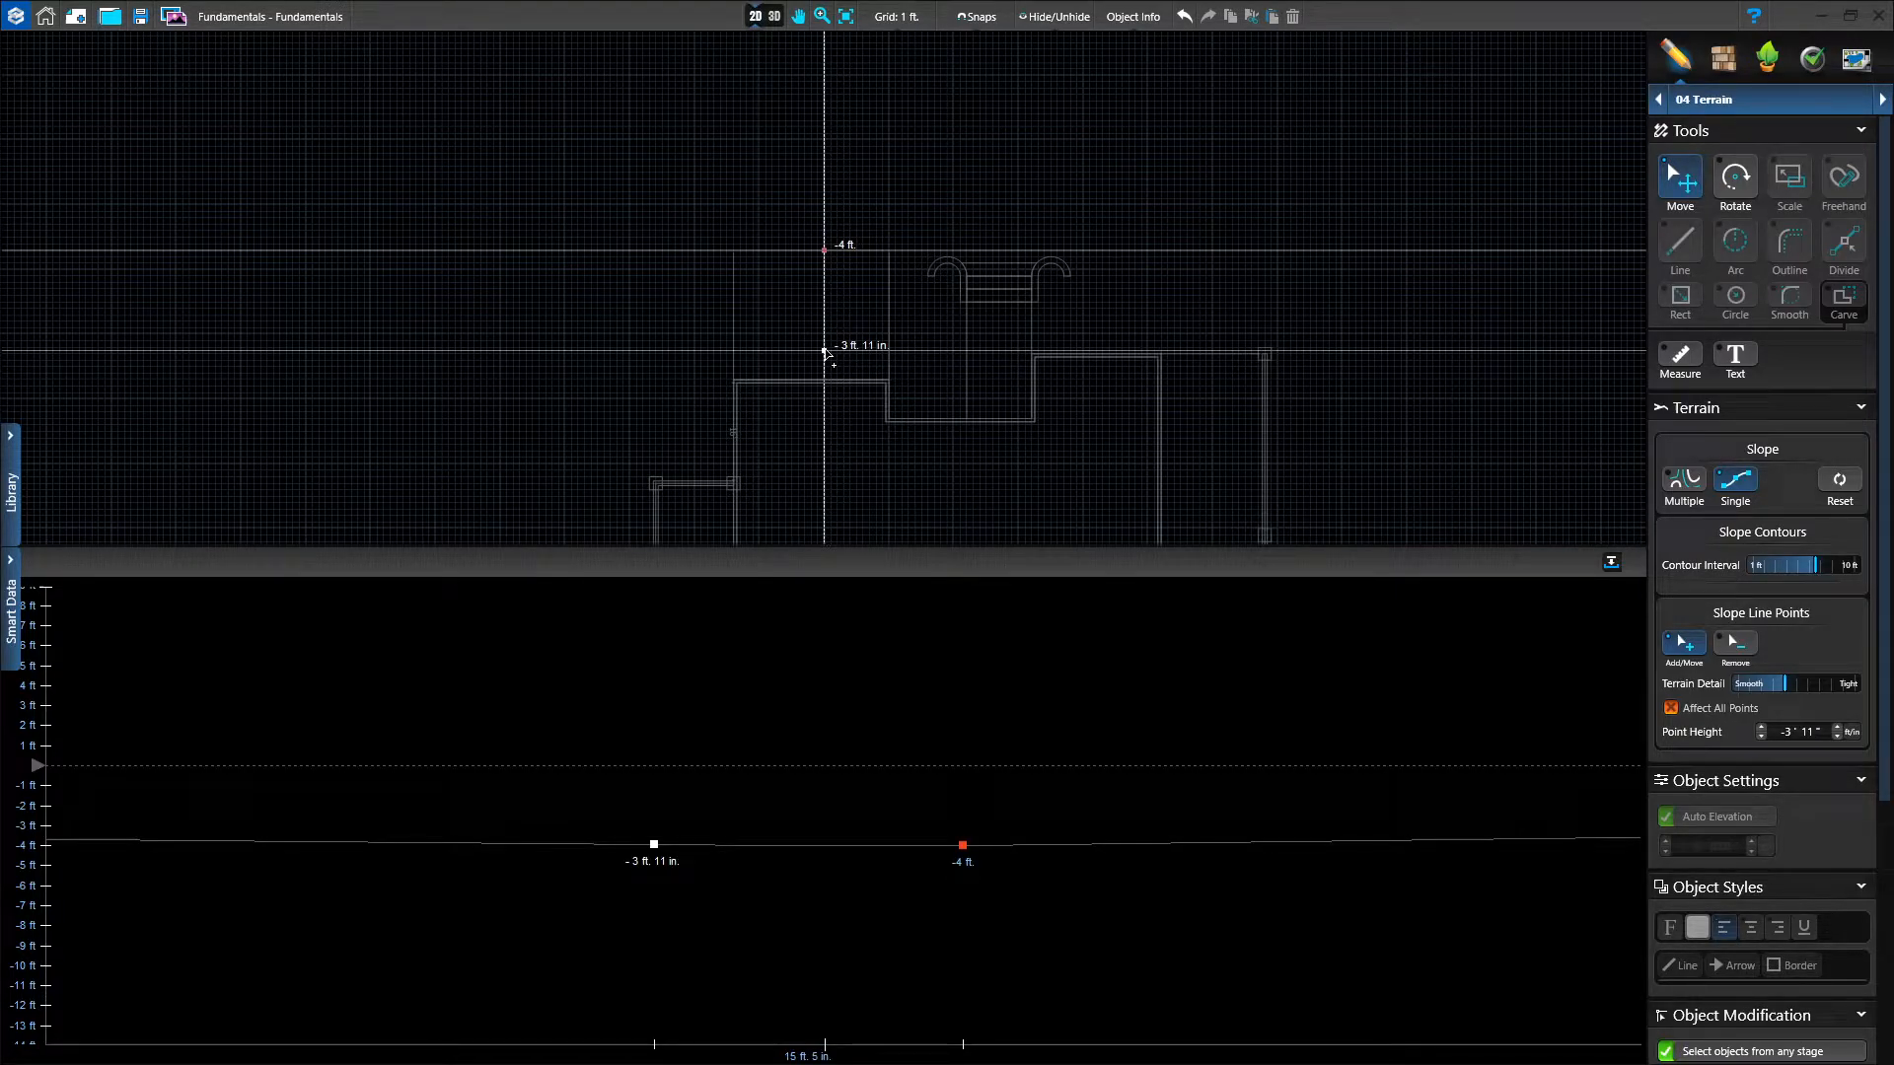
pyautogui.moveTo(824, 351); pyautogui.dragTo(825, 353)
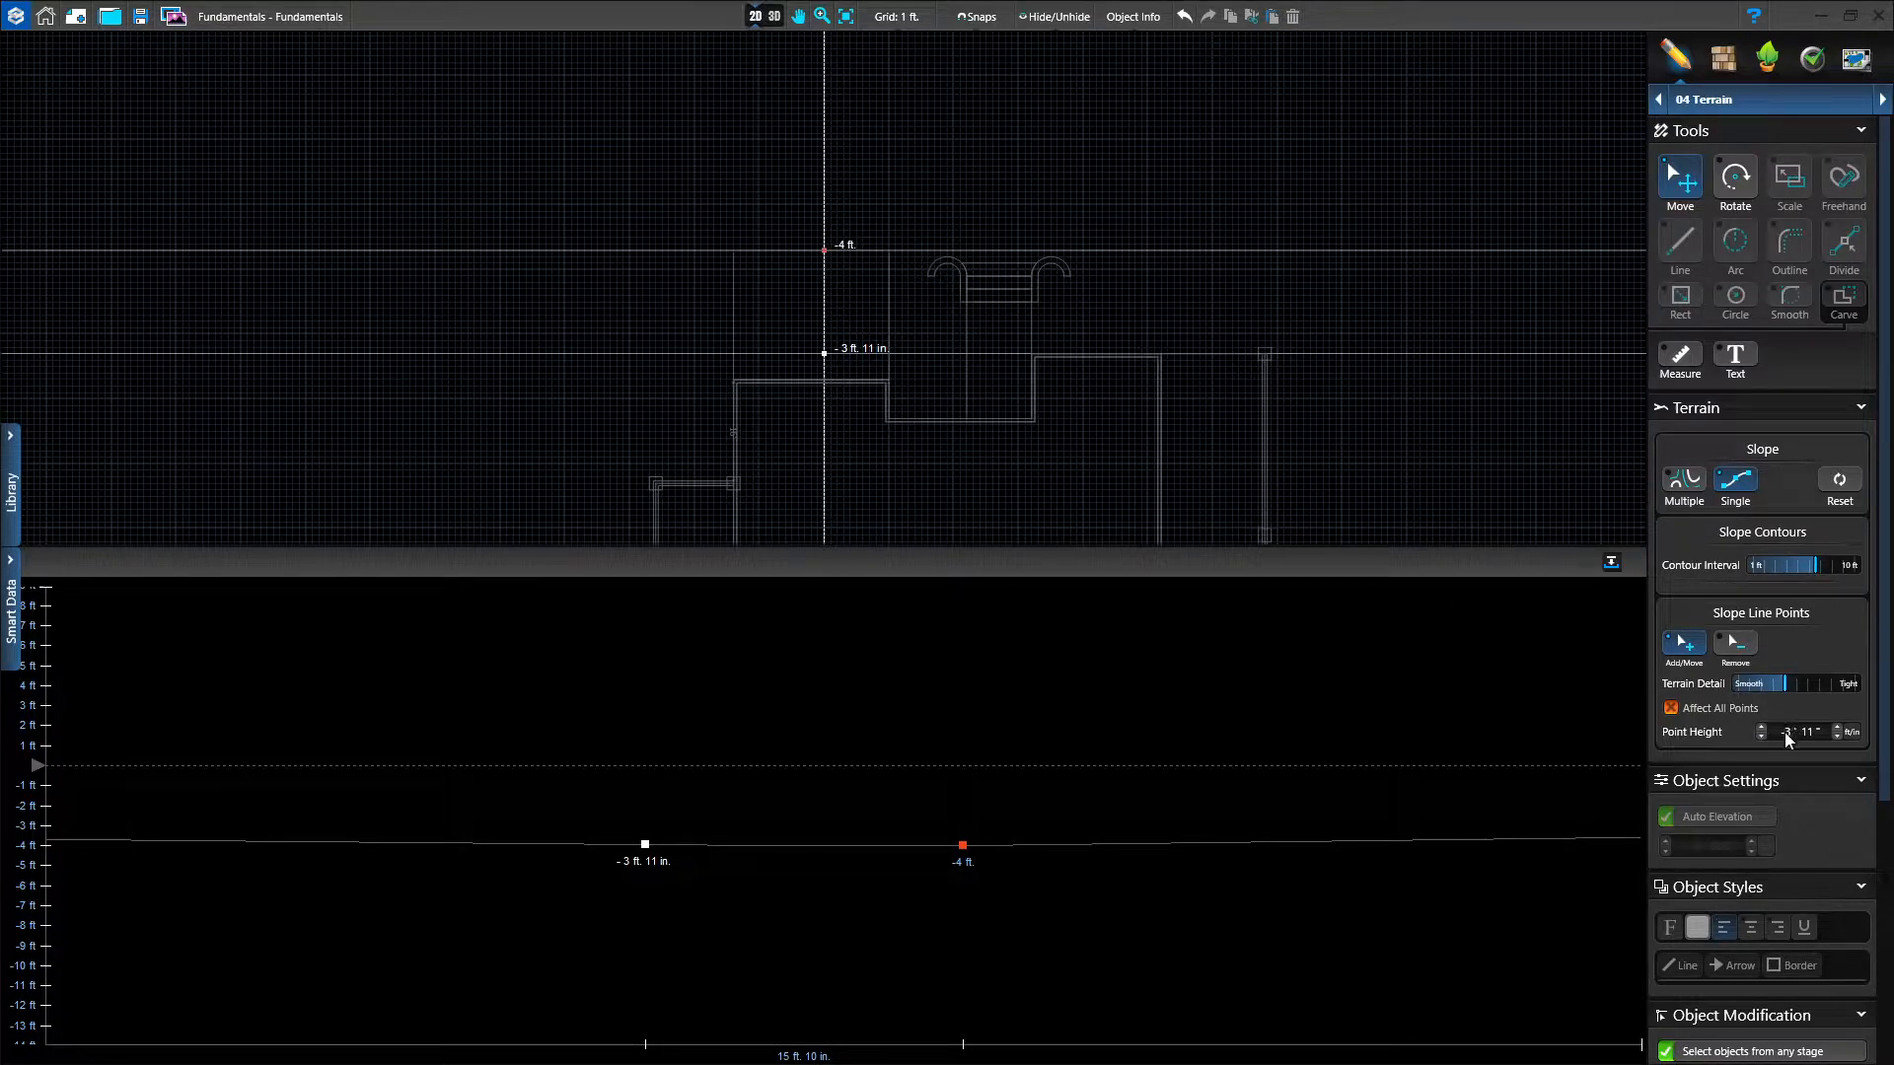
# Set the second slope point's height to 0 ft 0 in and its terrain detail to fully Tight.
pyautogui.write('0')
pyautogui.press('Tab')
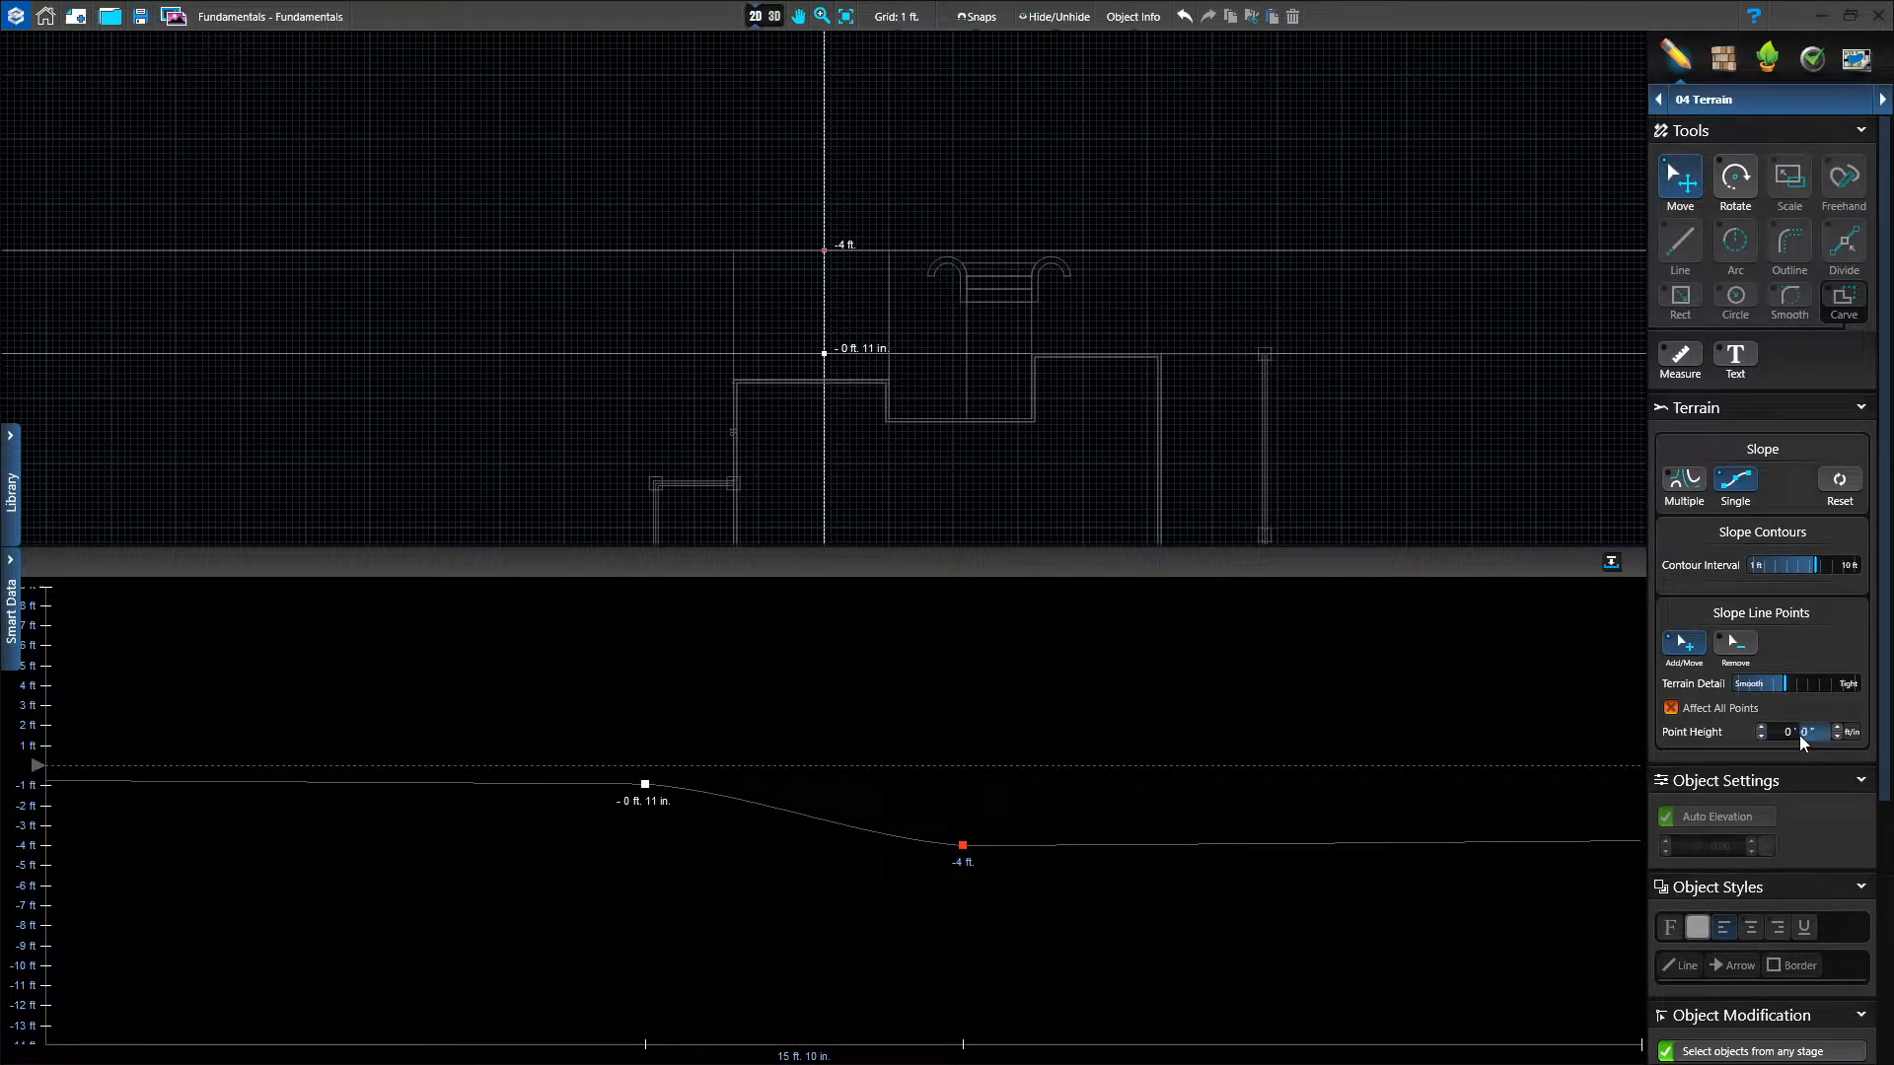
pyautogui.write('0')
pyautogui.press('Return')
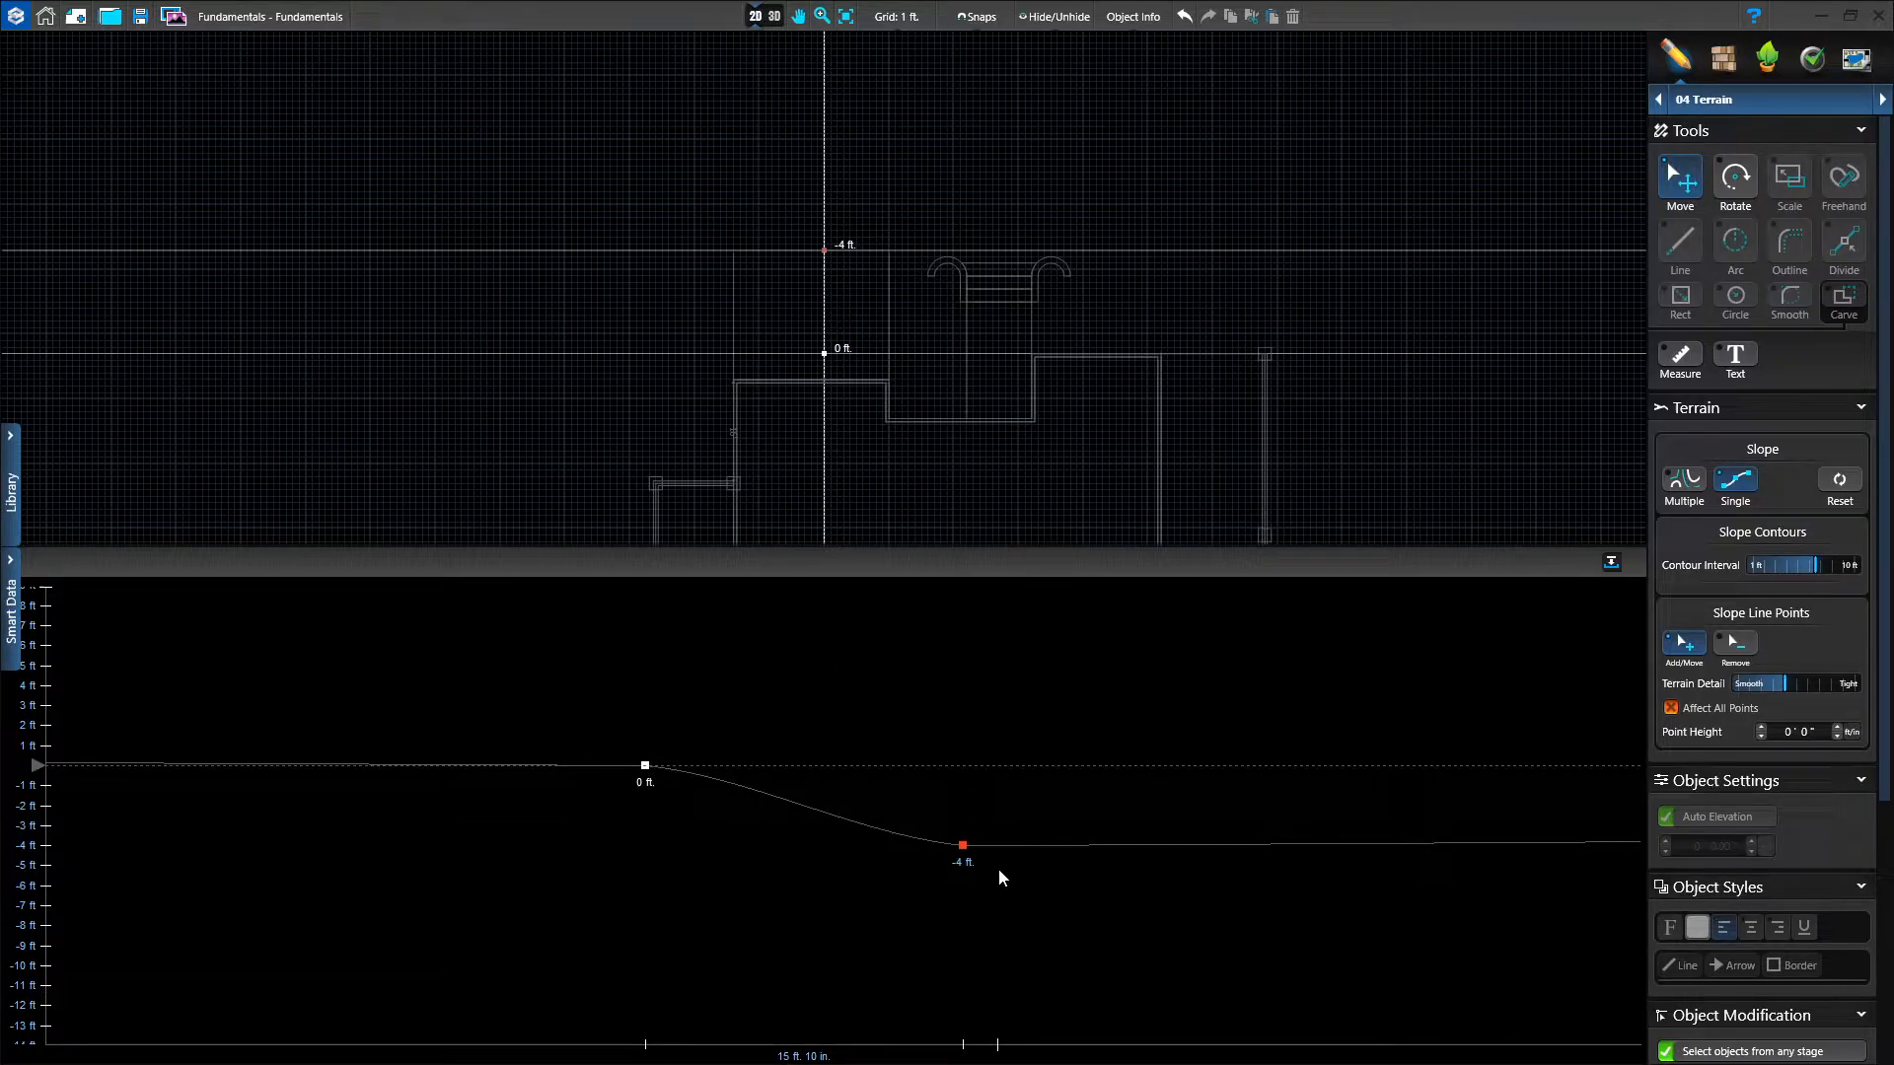
pyautogui.moveTo(776, 882); pyautogui.dragTo(1145, 890, button='middle')
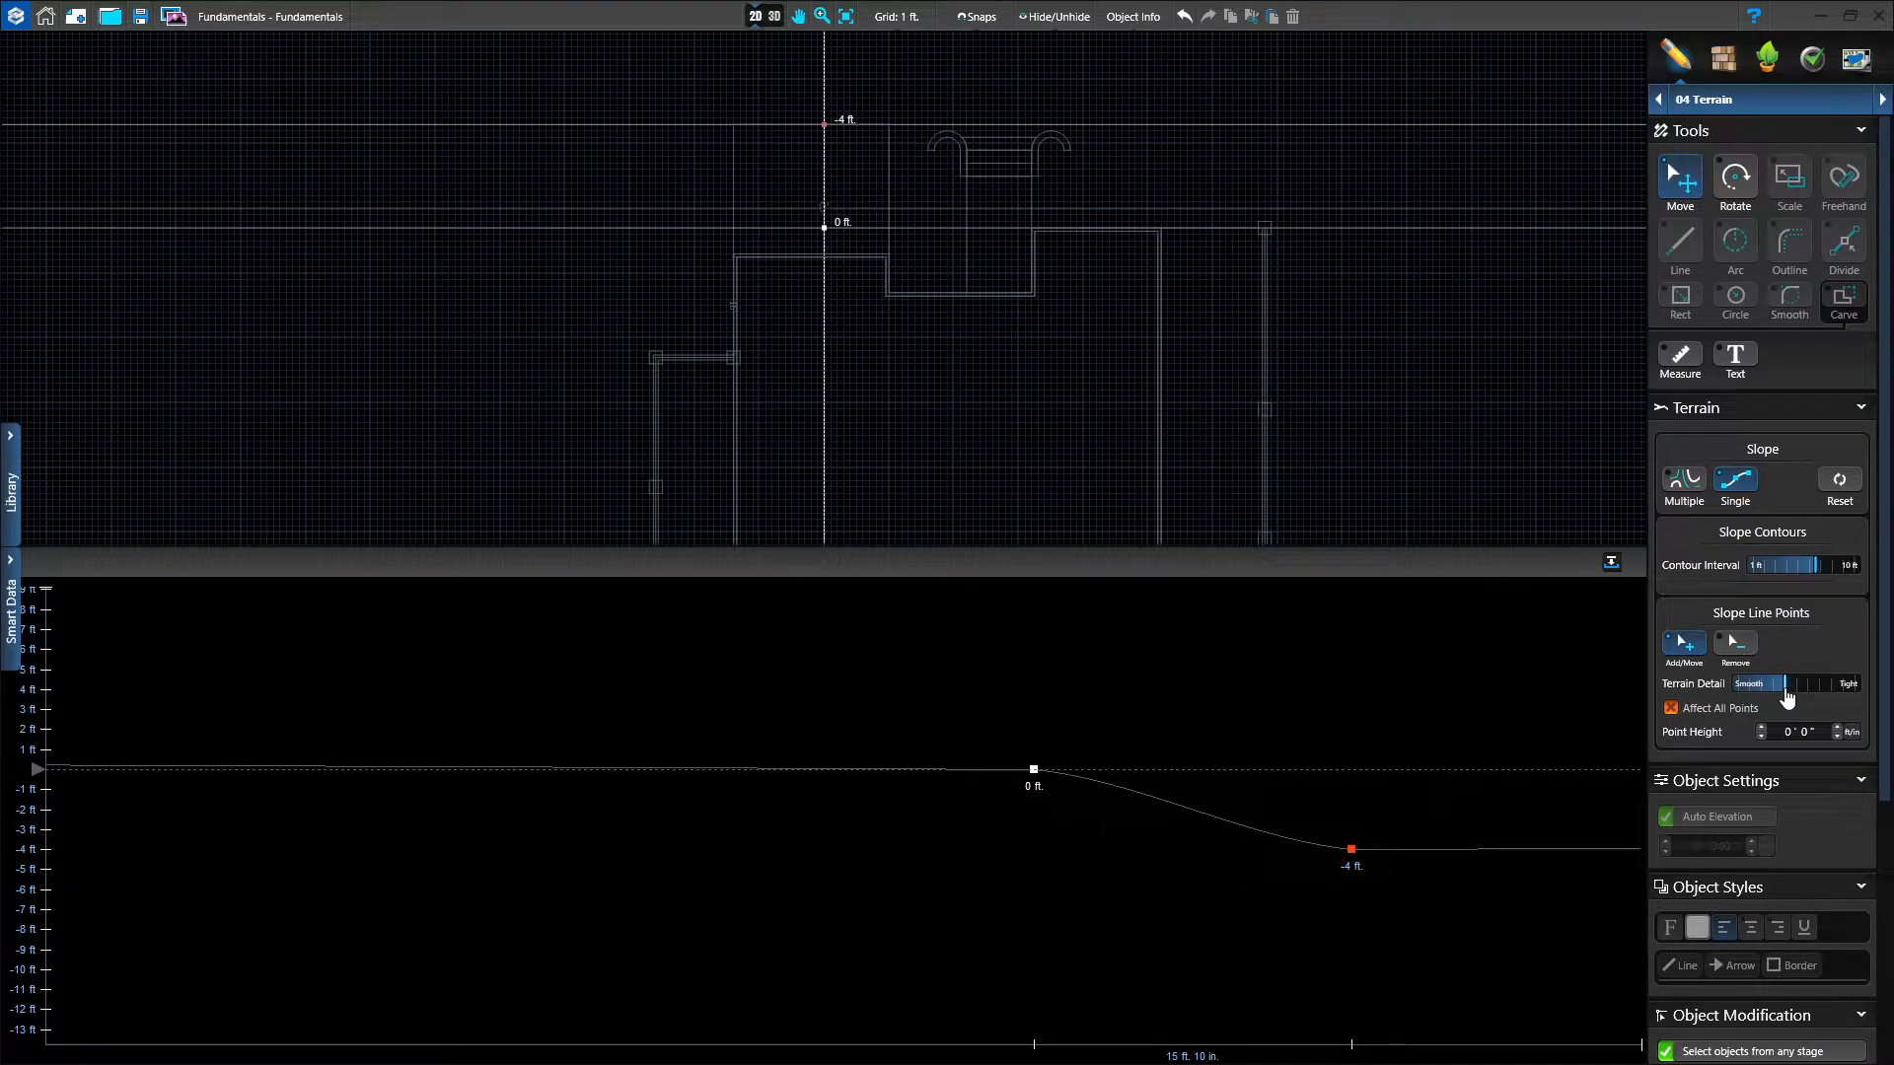
pyautogui.moveTo(1787, 696); pyautogui.dragTo(1854, 686)
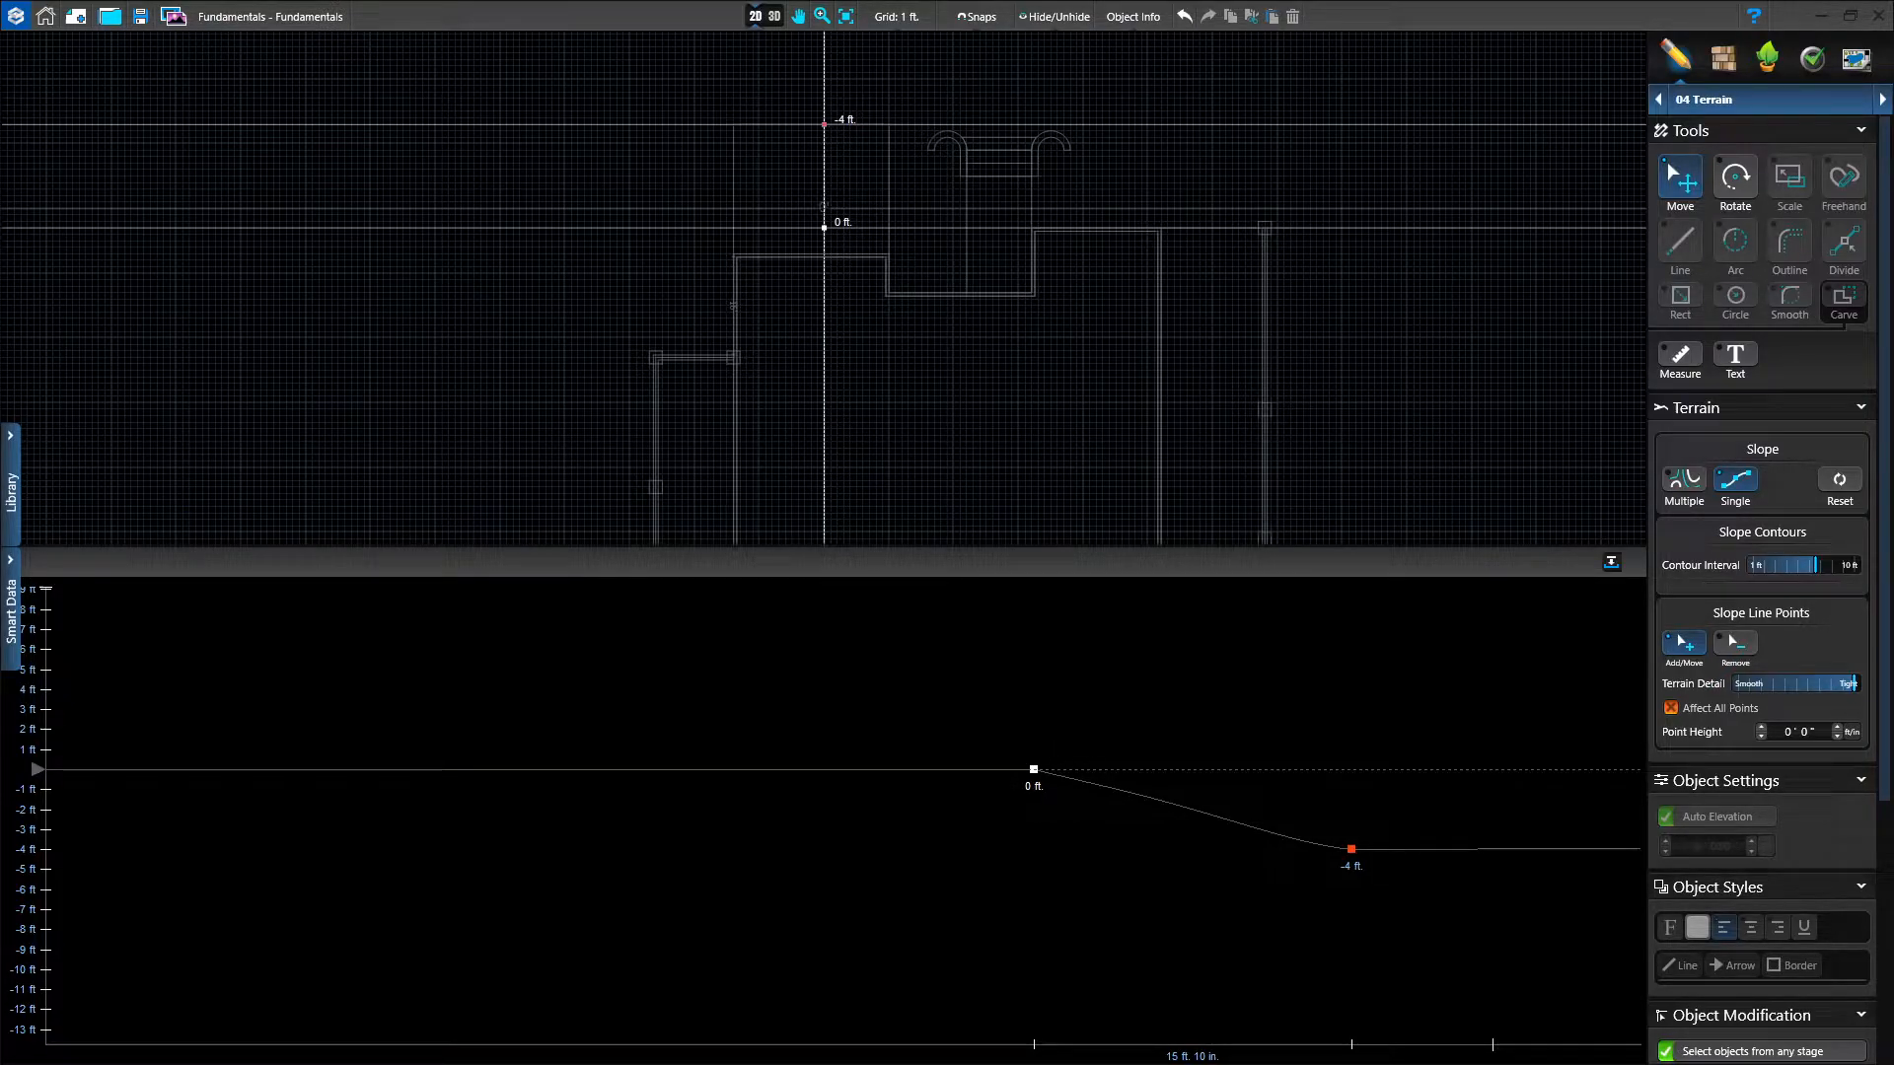
# Add a slope line point at 0 ft on the long low backyard wall and set its terrain detail to fully Tight.
pyautogui.scroll(-2, 795, 243)
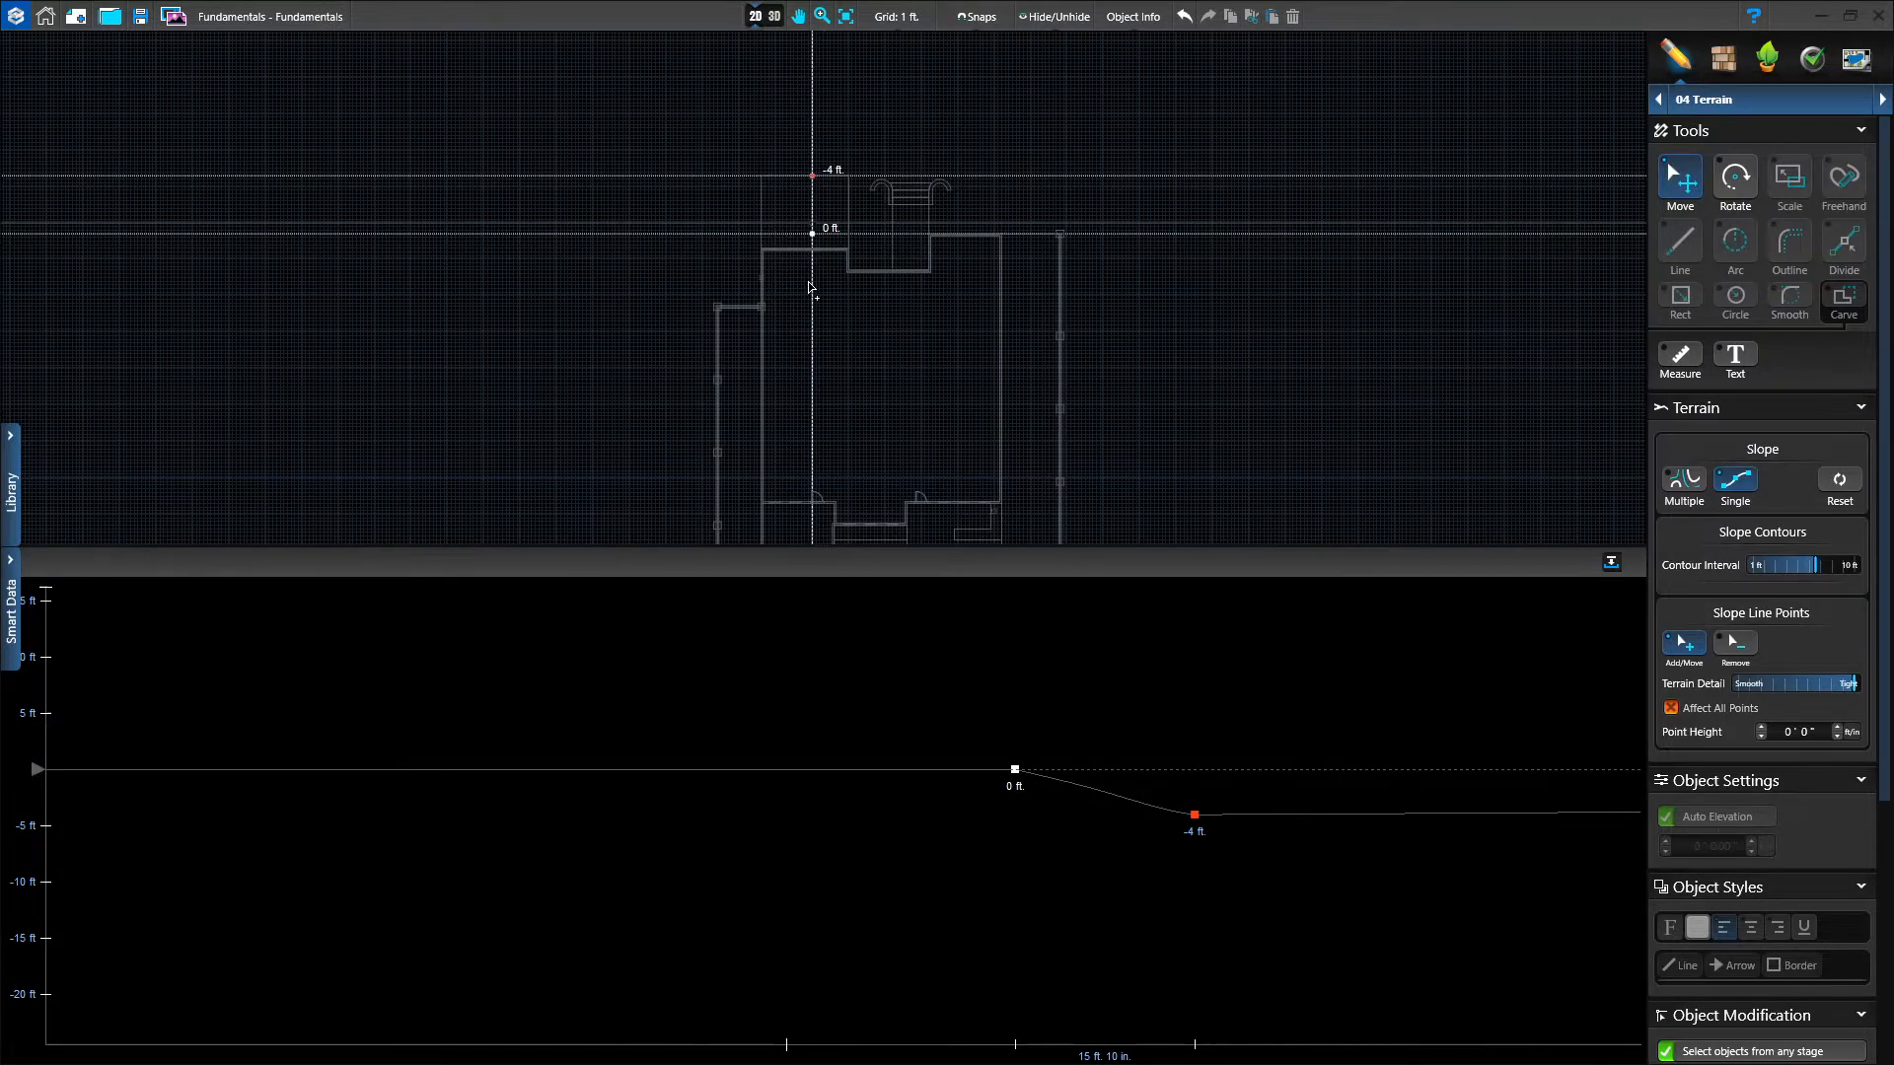
pyautogui.scroll(-1, 807, 283)
pyautogui.moveTo(837, 421); pyautogui.dragTo(844, 194, button='middle')
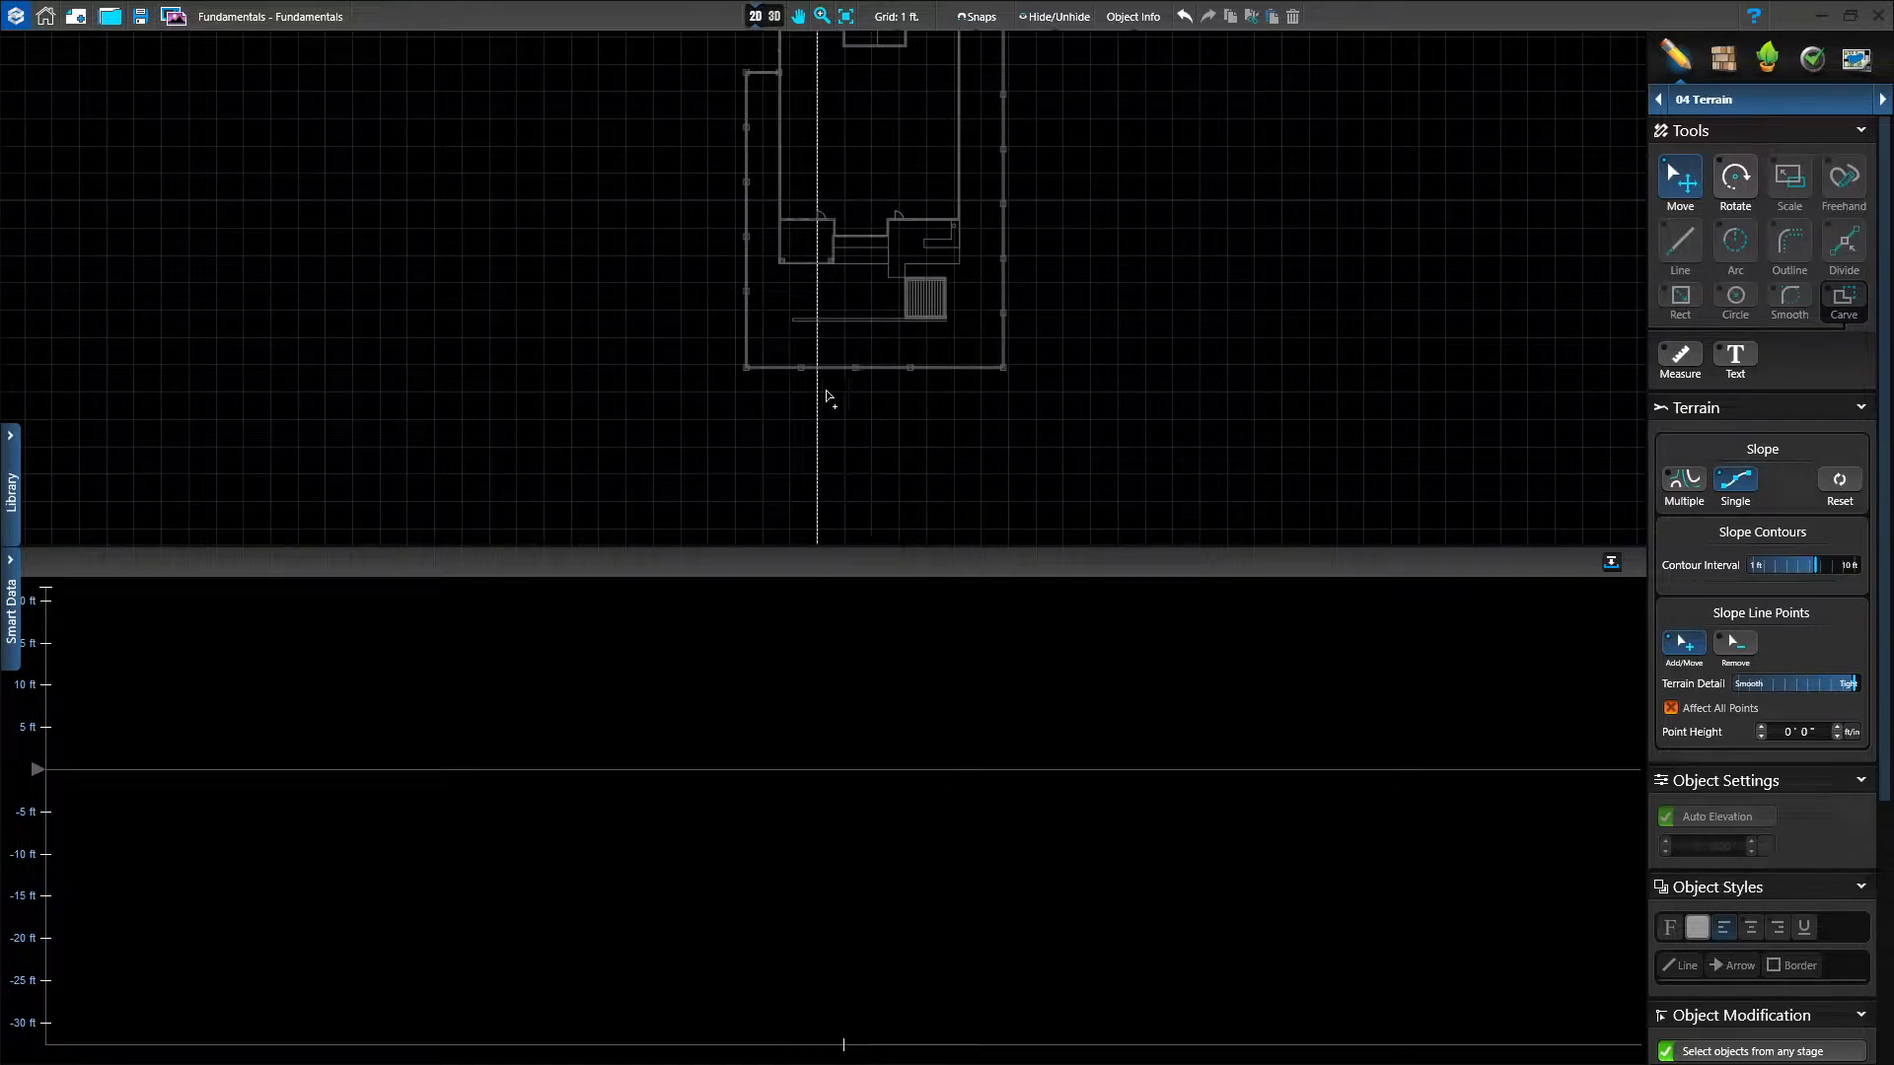
pyautogui.scroll(3, 815, 343)
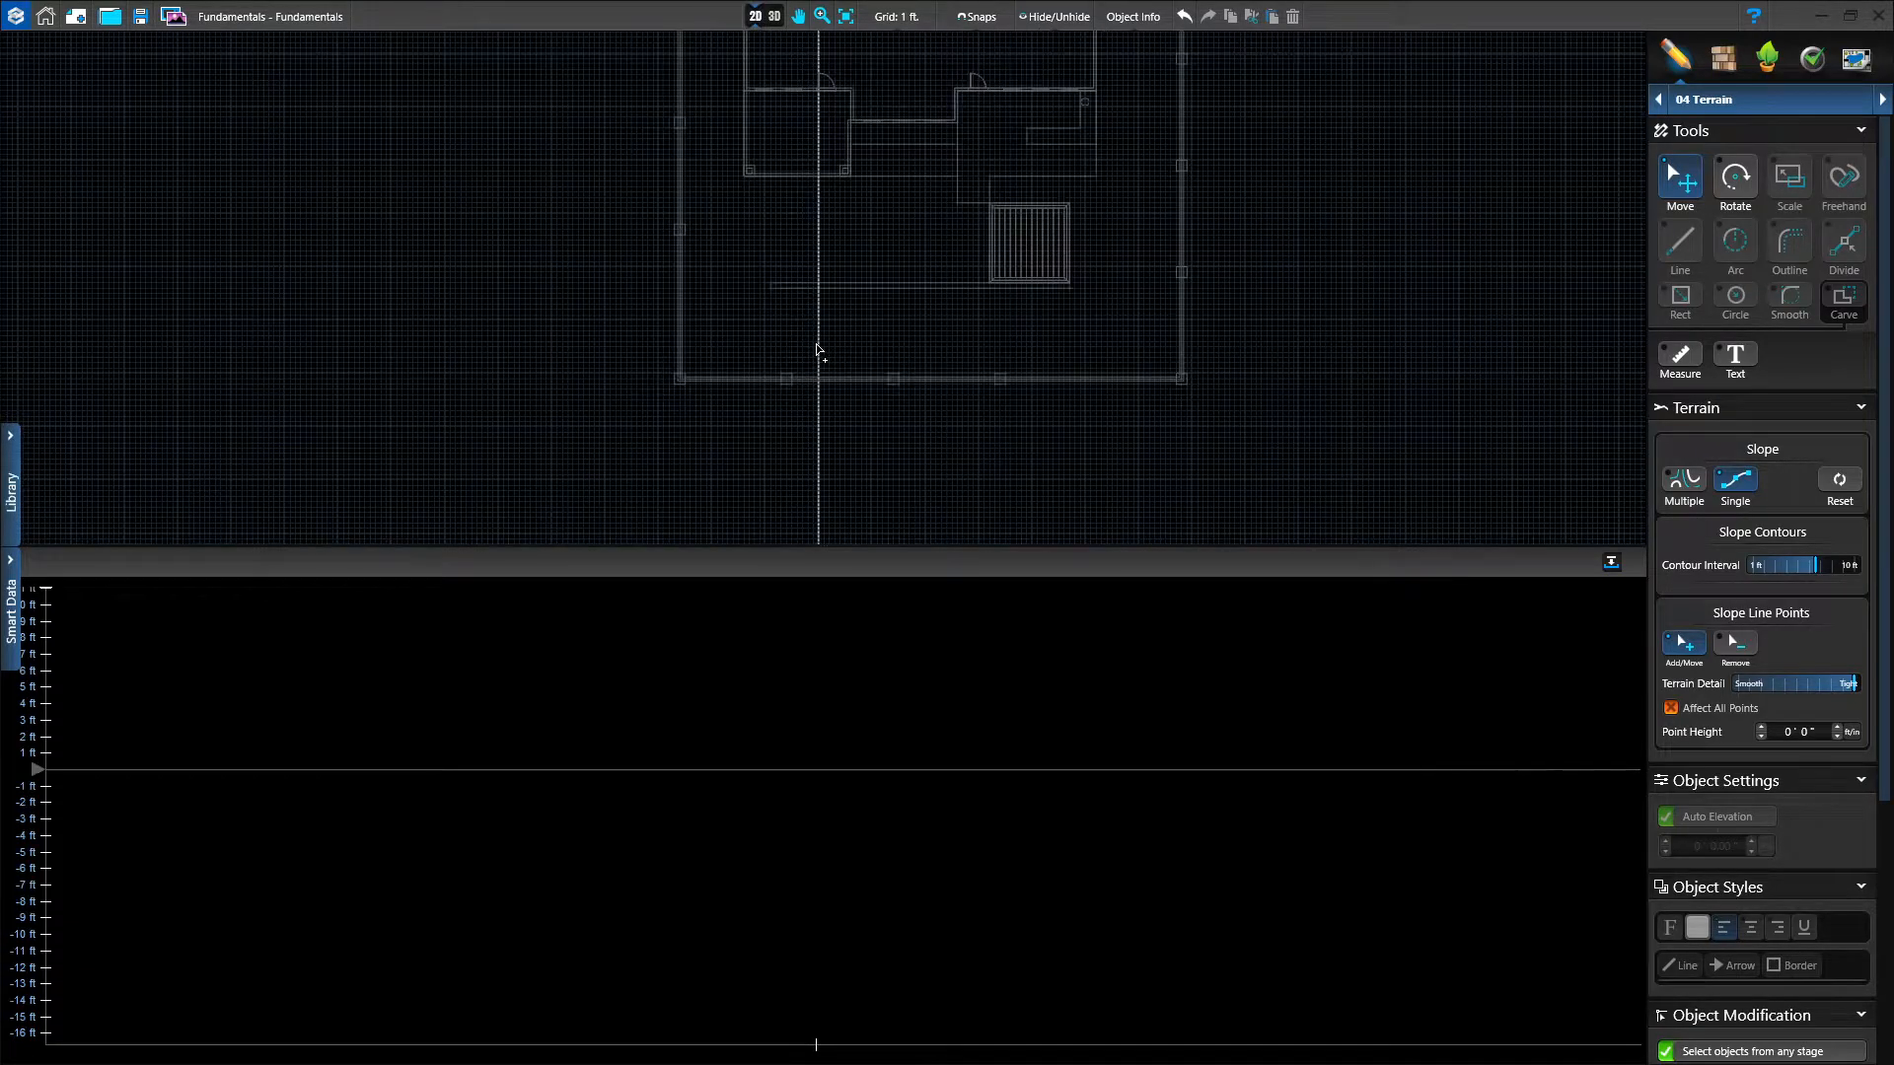
pyautogui.moveTo(1175, 695); pyautogui.dragTo(823, 728, button='middle')
pyautogui.scroll(1, 880, 462)
pyautogui.moveTo(880, 461); pyautogui.dragTo(879, 141, button='middle')
pyautogui.moveTo(863, 769); pyautogui.dragTo(788, 787, button='middle')
pyautogui.moveTo(928, 339); pyautogui.dragTo(934, 289, button='middle')
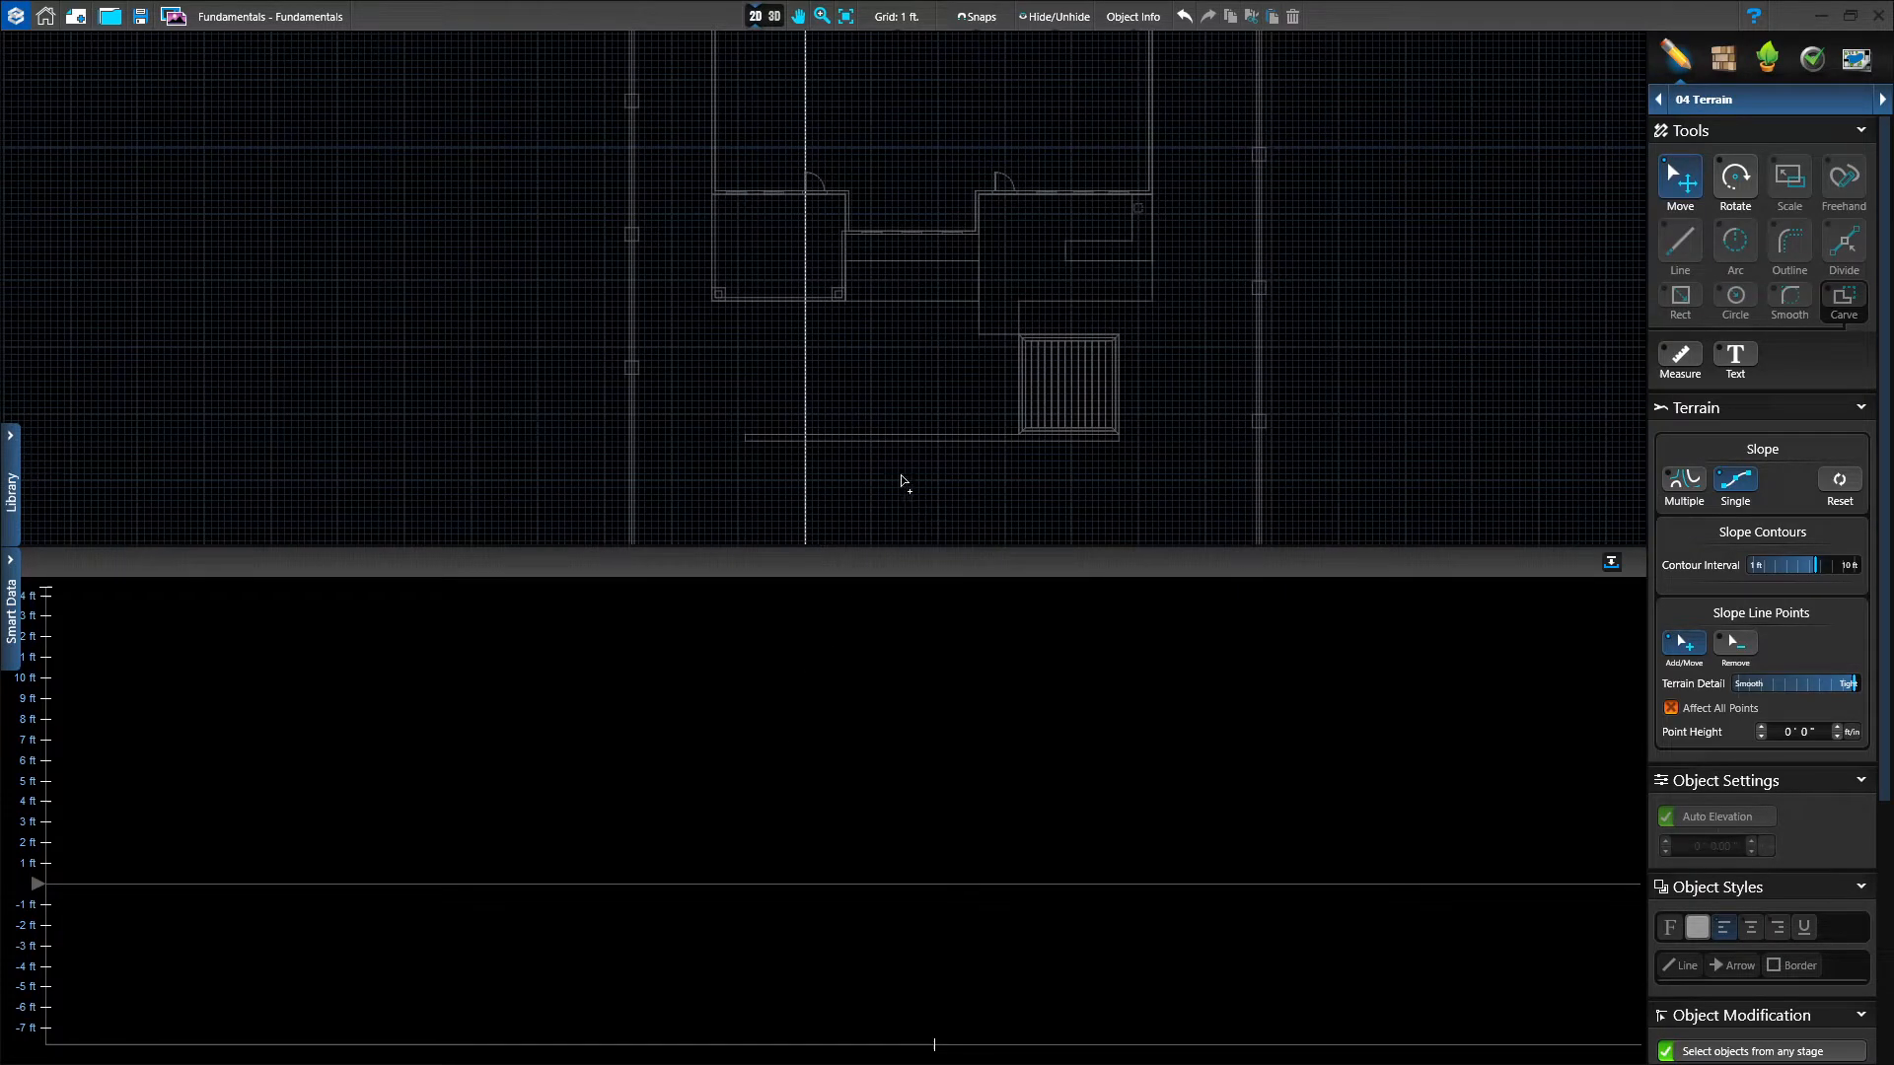
pyautogui.moveTo(900, 451); pyautogui.dragTo(904, 375, button='middle')
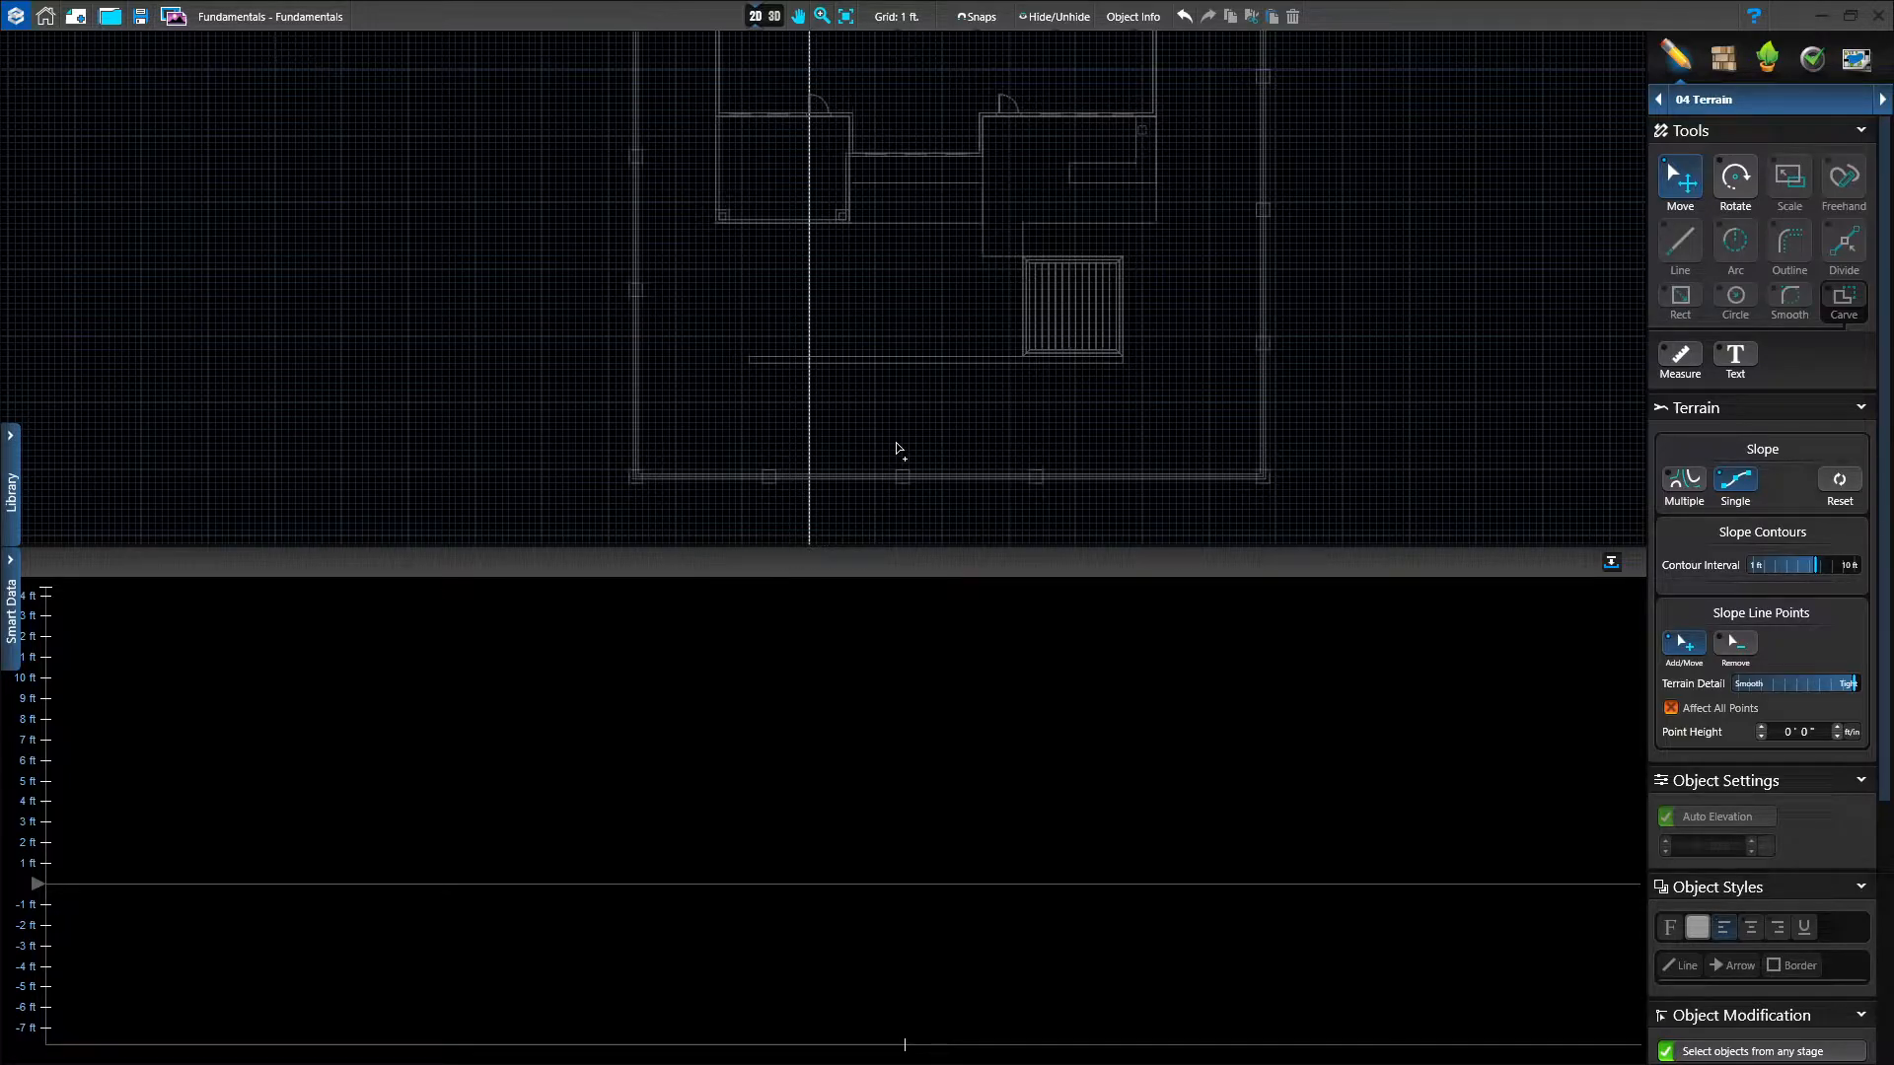
pyautogui.click(808, 359)
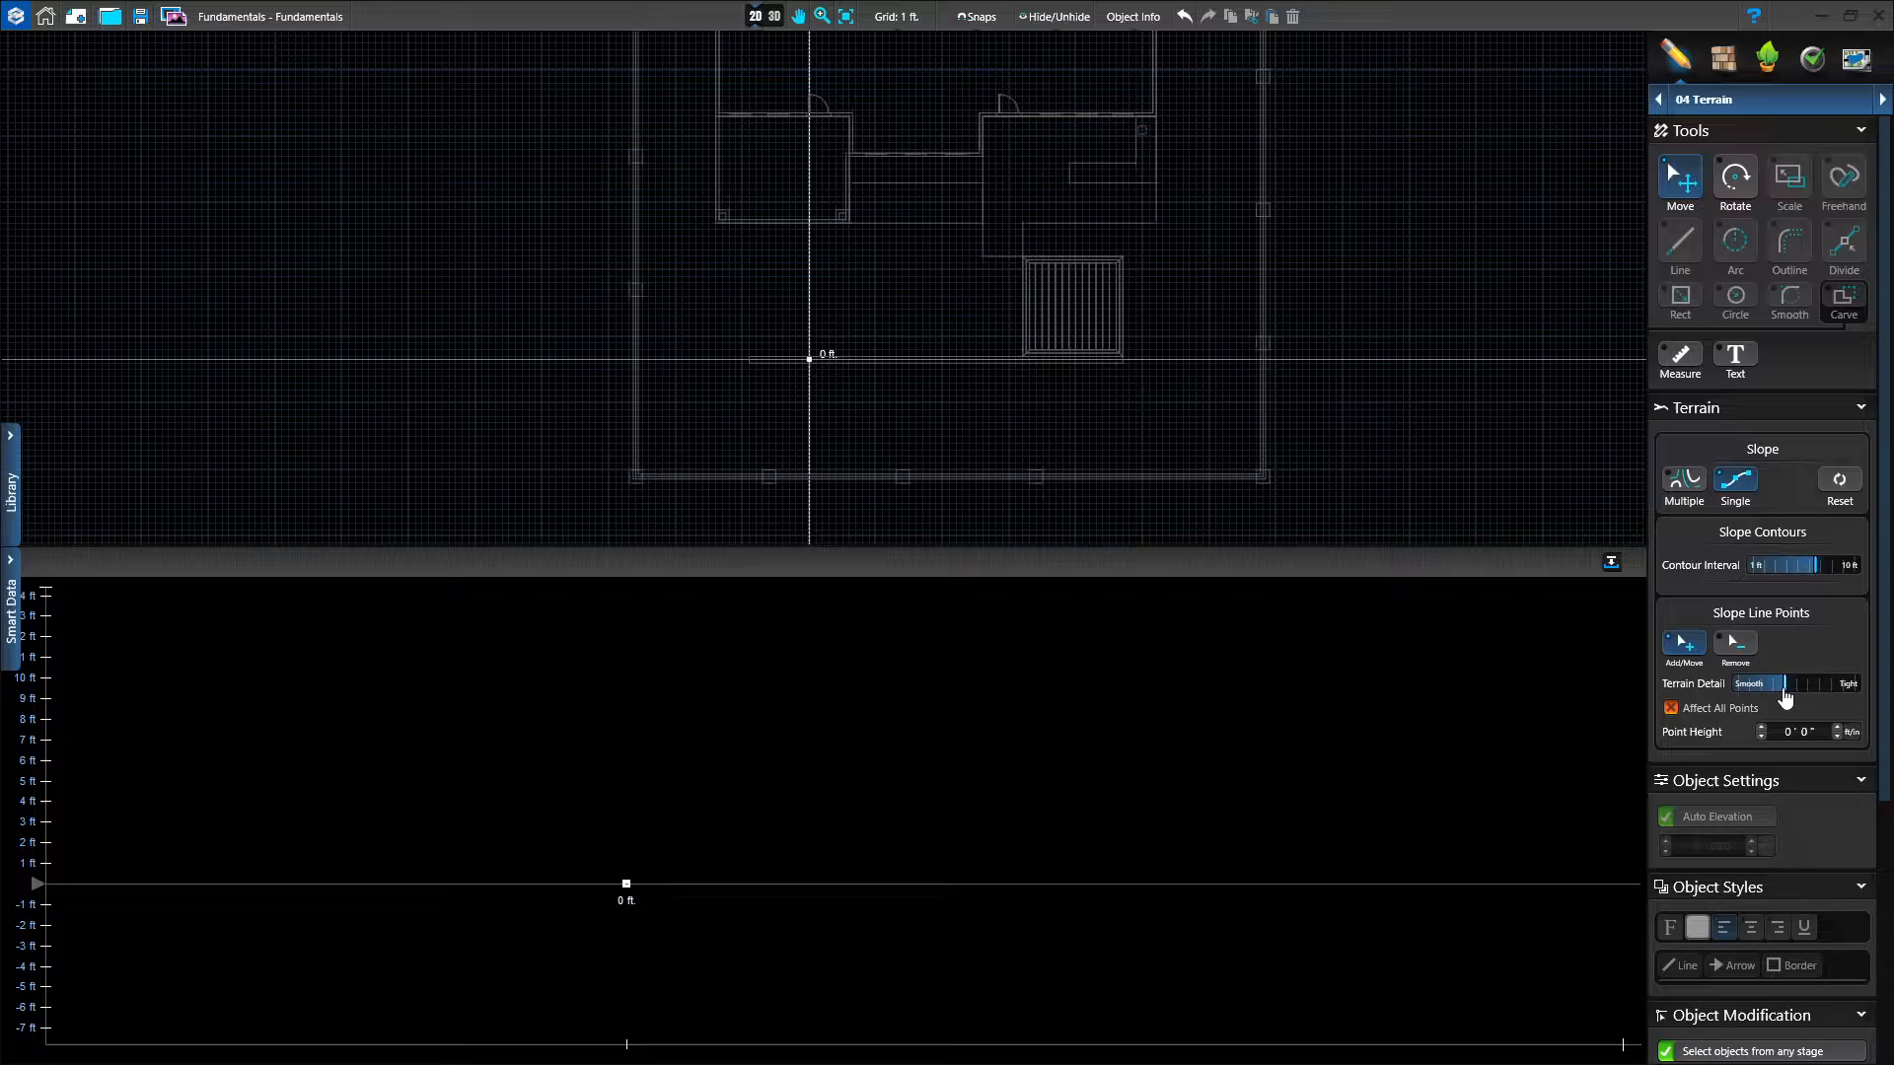
pyautogui.moveTo(1785, 695); pyautogui.dragTo(1859, 688)
# Add a slope line point on the rear boundary wall, about 17 ft 8 in from the previous one, and raise it to 4 ft.
pyautogui.click(810, 480)
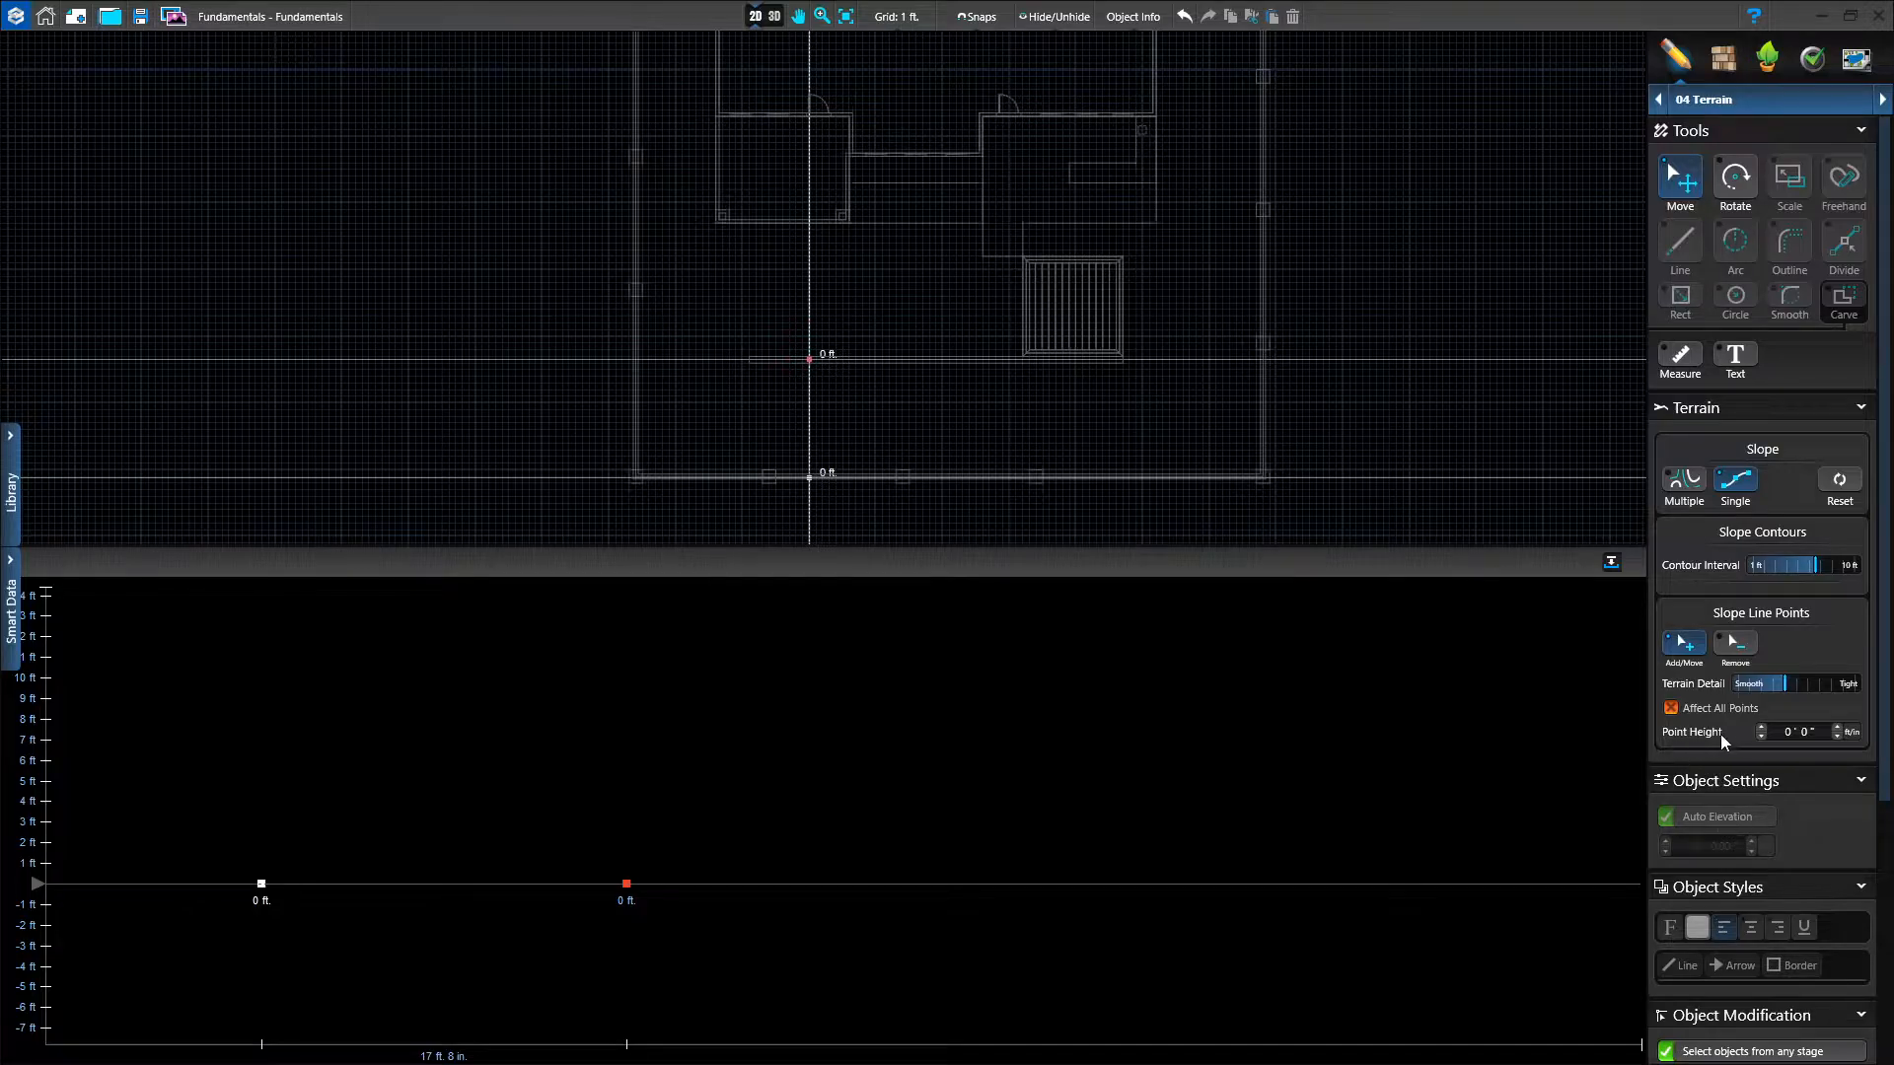
pyautogui.click(1760, 728)
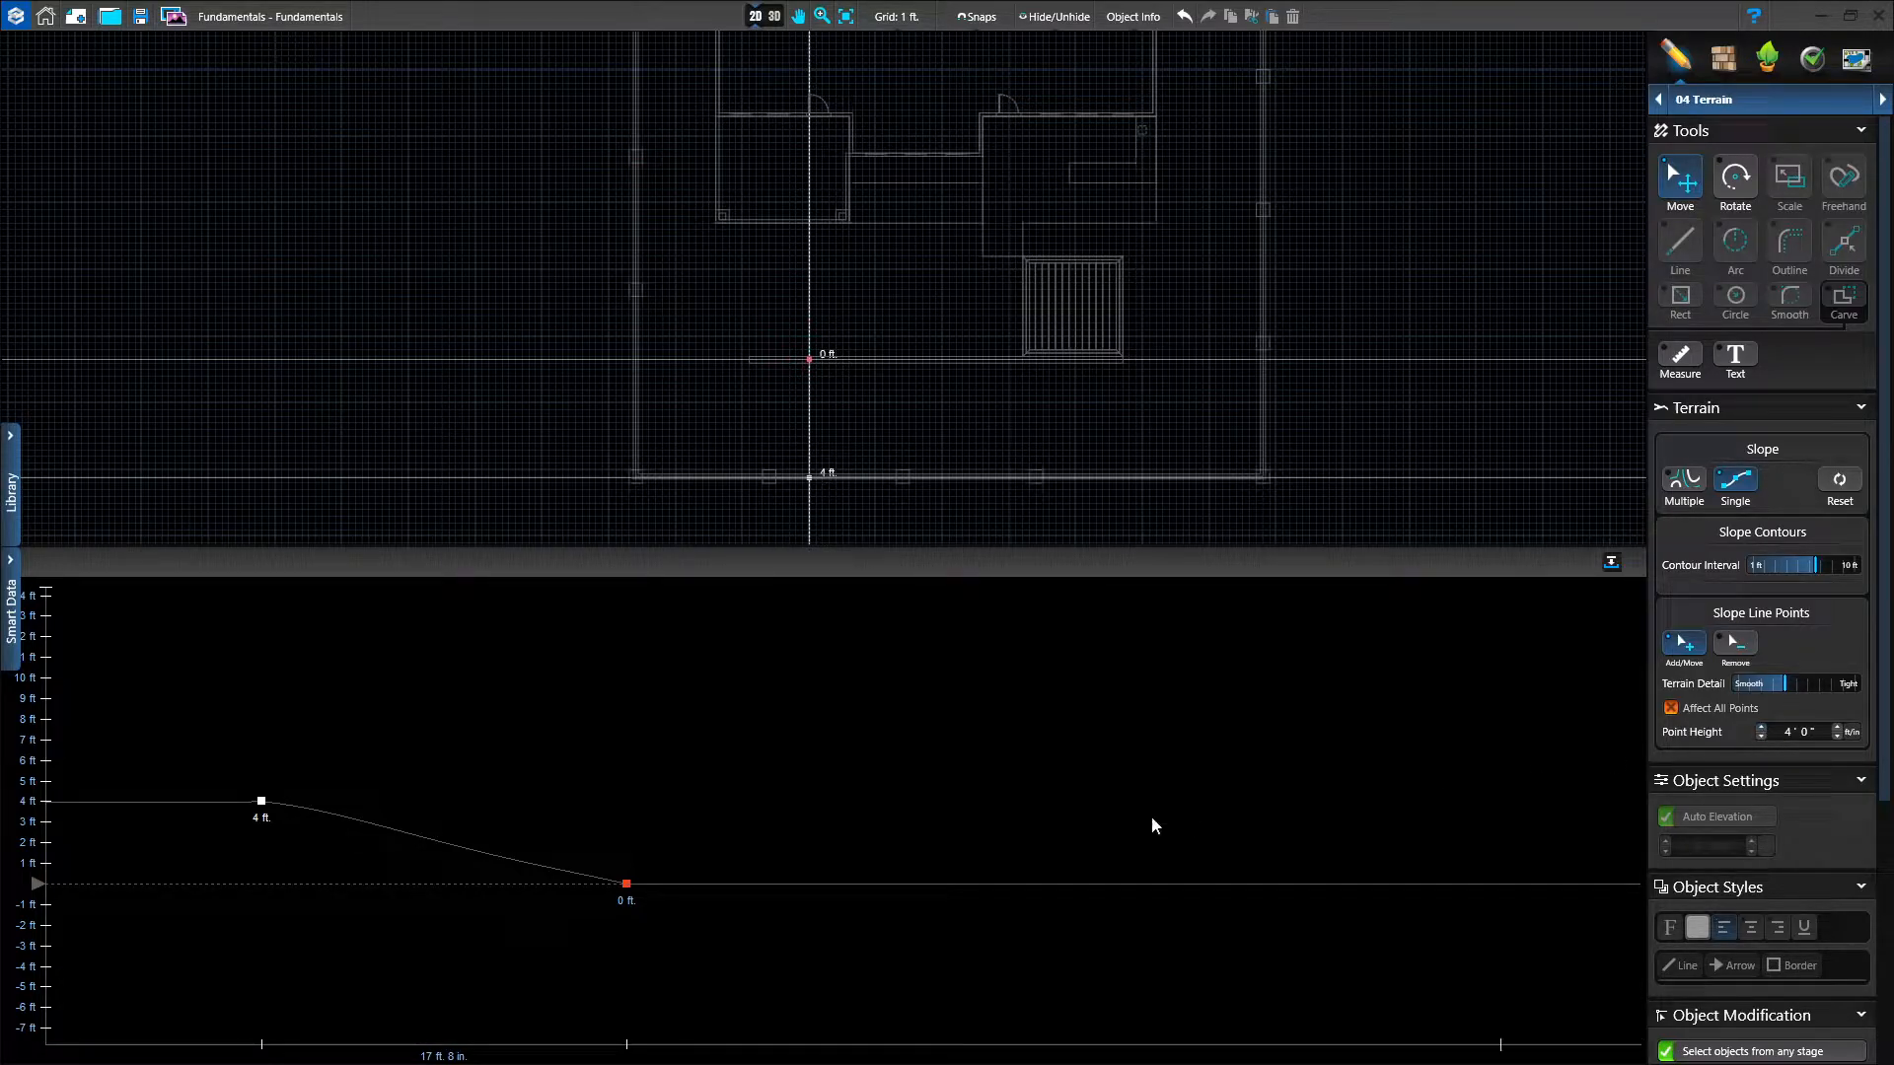
pyautogui.scroll(-2, 1122, 818)
pyautogui.scroll(-1, 1121, 815)
pyautogui.scroll(-2, 887, 773)
pyautogui.moveTo(1068, 907); pyautogui.dragTo(1015, 883, button='middle')
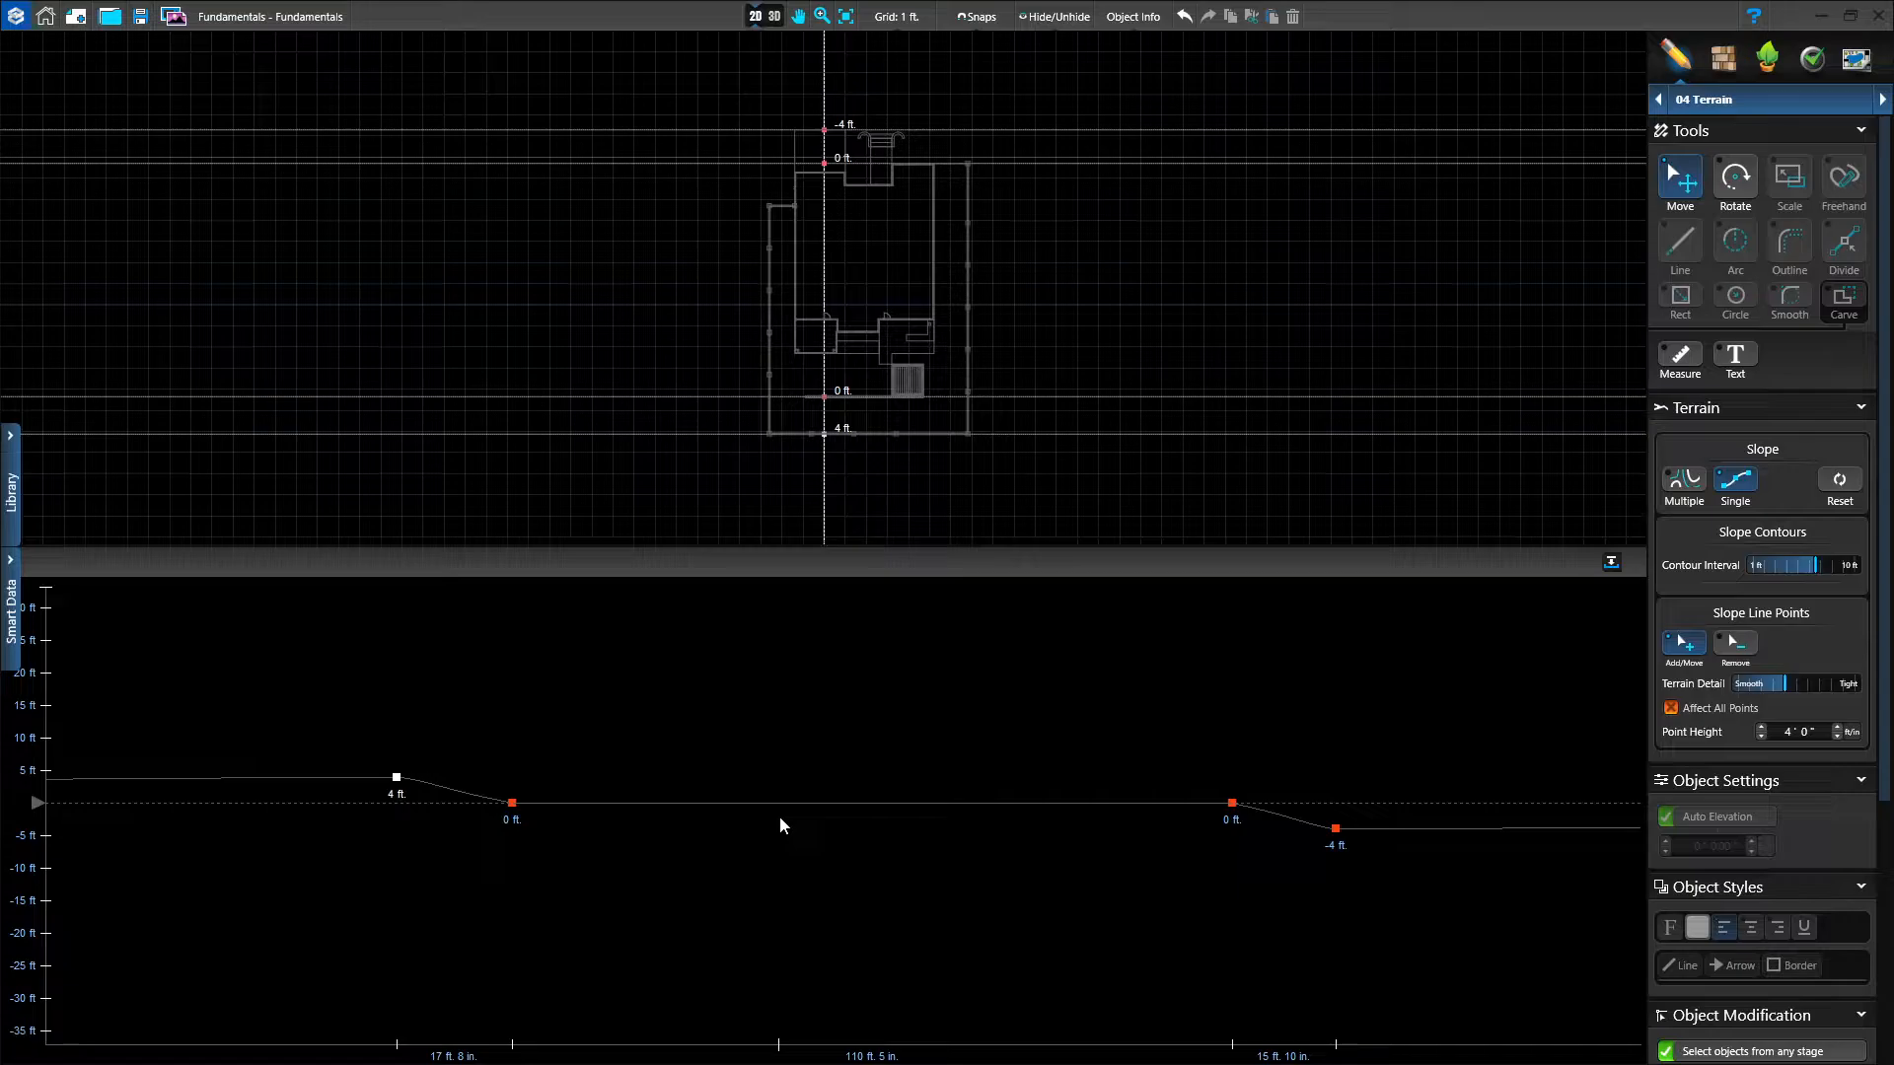
# Inspect the terrain slopes in 3D, covering the raised backyard, the front steps and the driveway.
pyautogui.click(775, 17)
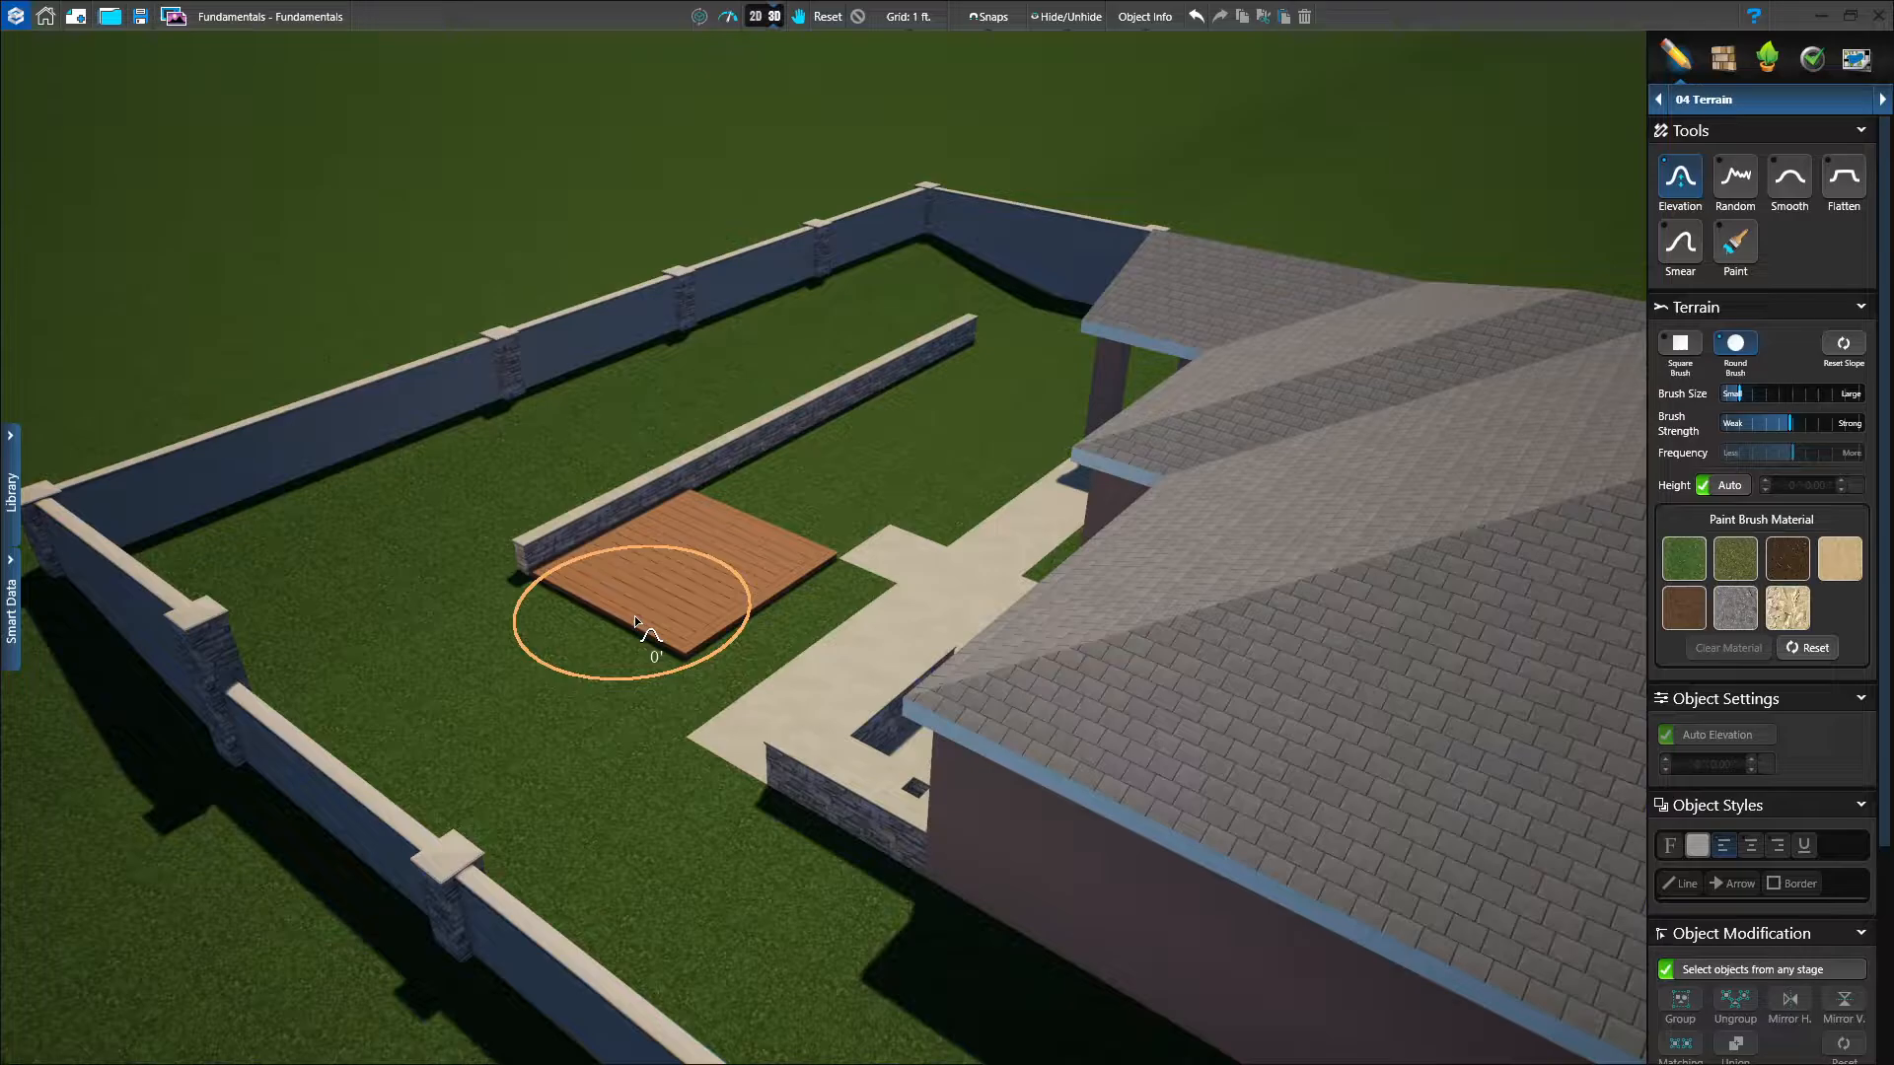
pyautogui.moveTo(653, 607)
pyautogui.mouseDown(button='middle')
pyautogui.moveTo(712, 590)
pyautogui.moveTo(681, 599)
pyautogui.moveTo(661, 564)
pyautogui.moveTo(750, 583)
pyautogui.moveTo(717, 580)
pyautogui.mouseUp(button='middle')
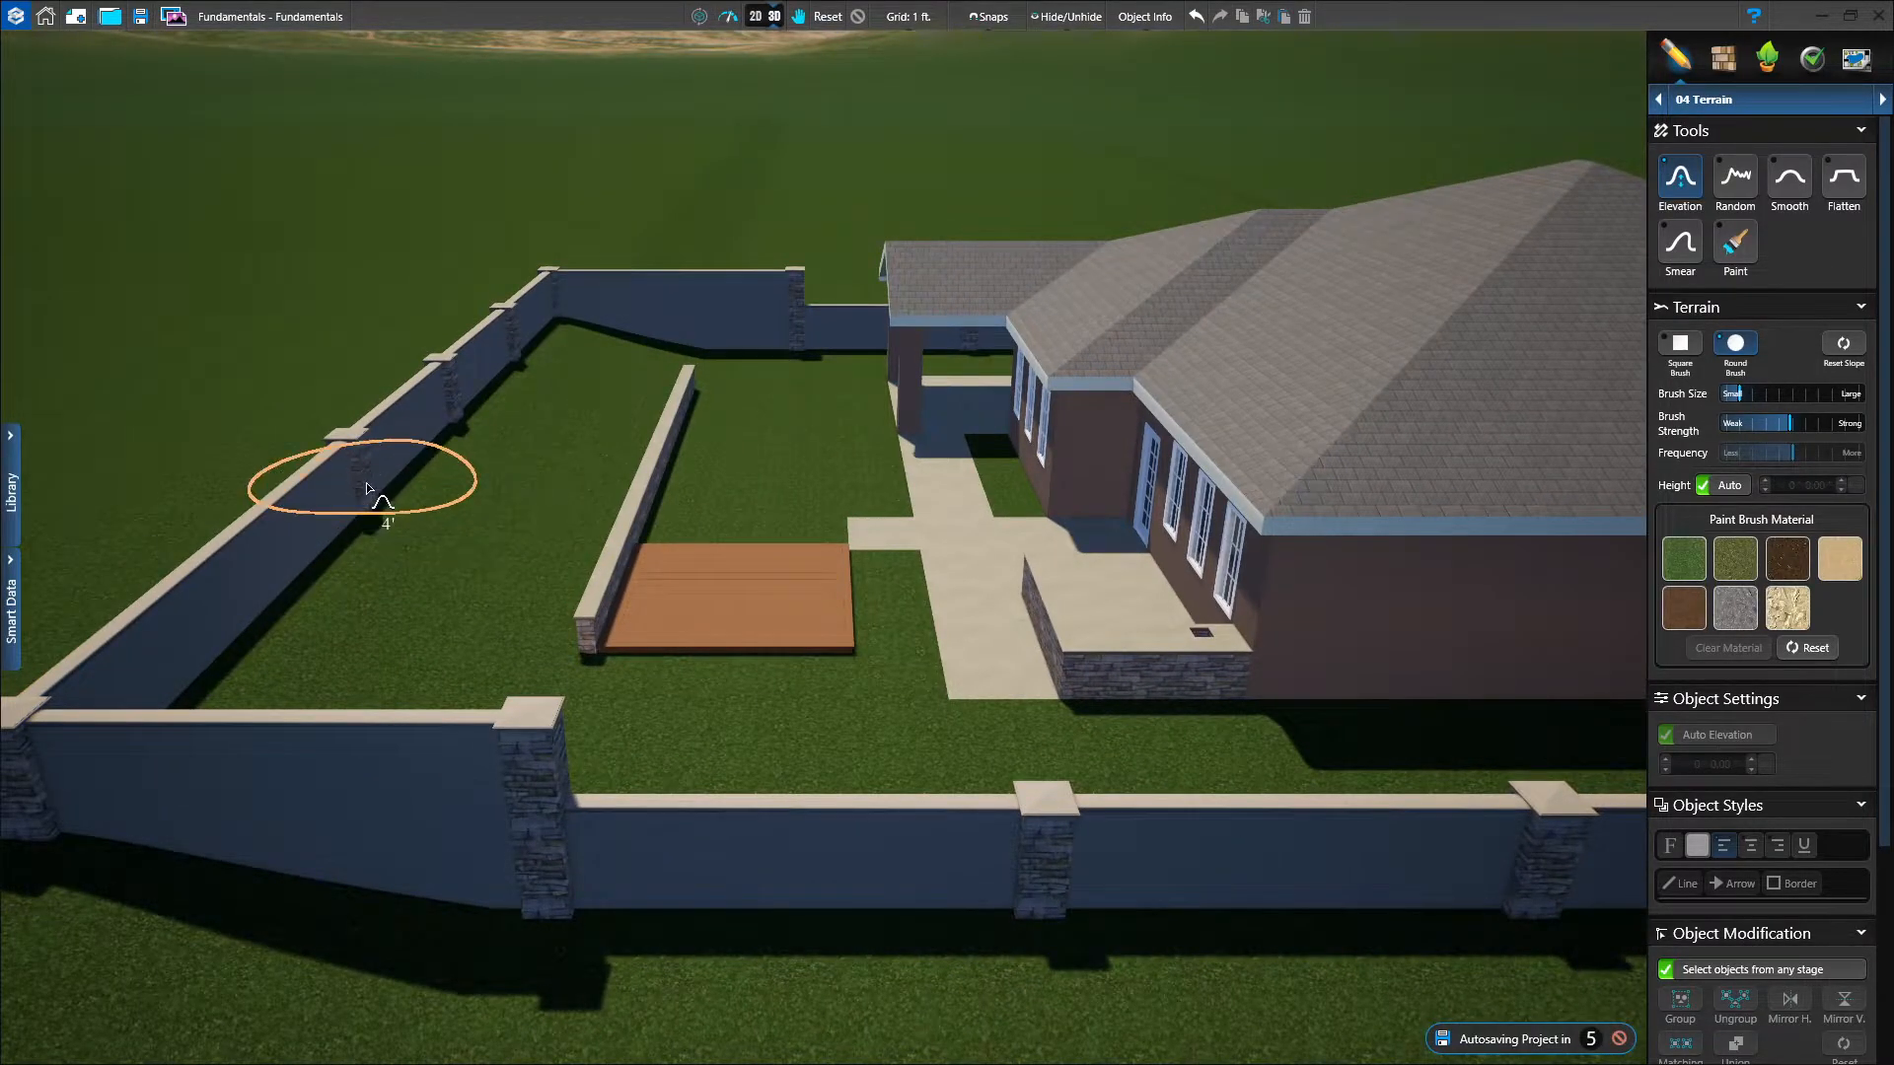
pyautogui.scroll(-6, 815, 671)
pyautogui.moveTo(936, 790); pyautogui.dragTo(790, 727, button='middle')
pyautogui.moveTo(953, 743); pyautogui.dragTo(769, 754, button='middle')
pyautogui.scroll(3, 806, 779)
pyautogui.scroll(2, 818, 749)
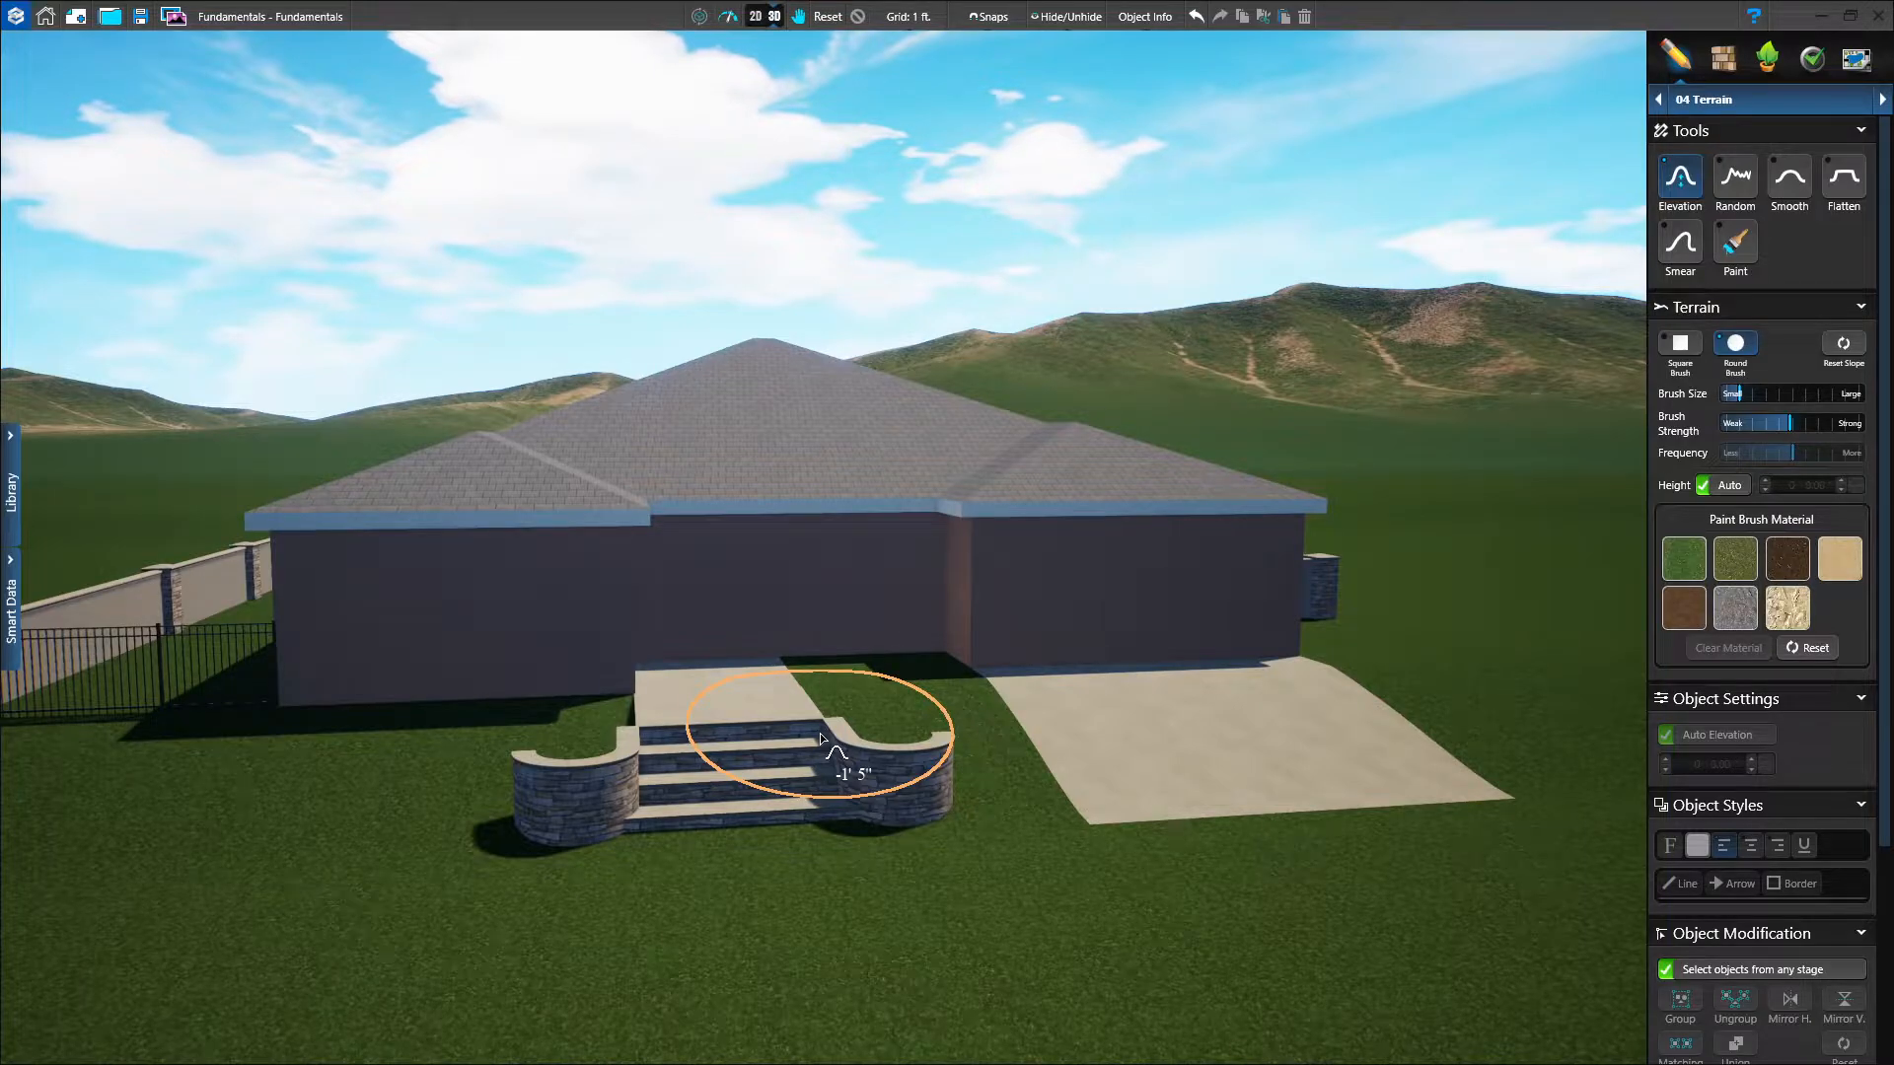
pyautogui.moveTo(933, 809); pyautogui.dragTo(887, 796, button='right')
pyautogui.moveTo(826, 854); pyautogui.dragTo(897, 856, button='middle')
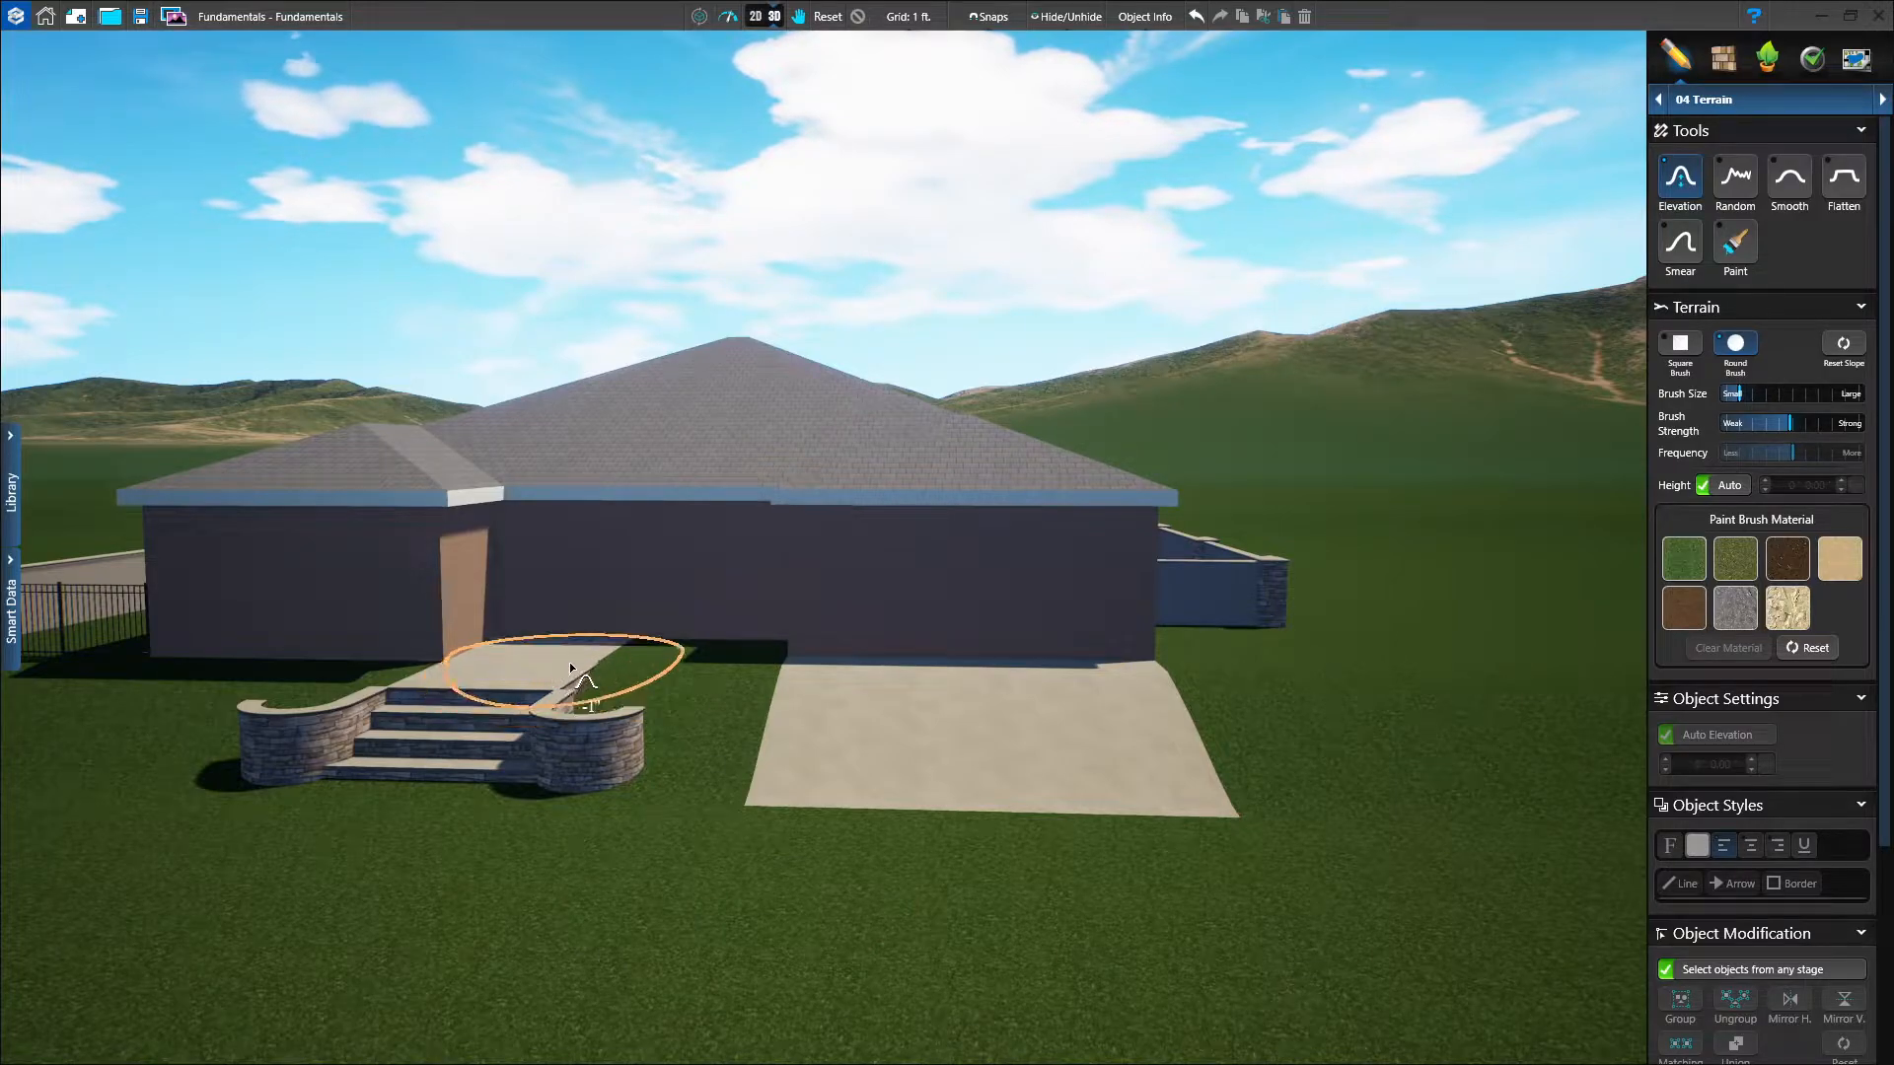
pyautogui.moveTo(919, 768); pyautogui.dragTo(818, 777, button='middle')
pyautogui.moveTo(774, 782); pyautogui.dragTo(900, 815, button='right')
pyautogui.moveTo(826, 824); pyautogui.dragTo(836, 846, button='middle')
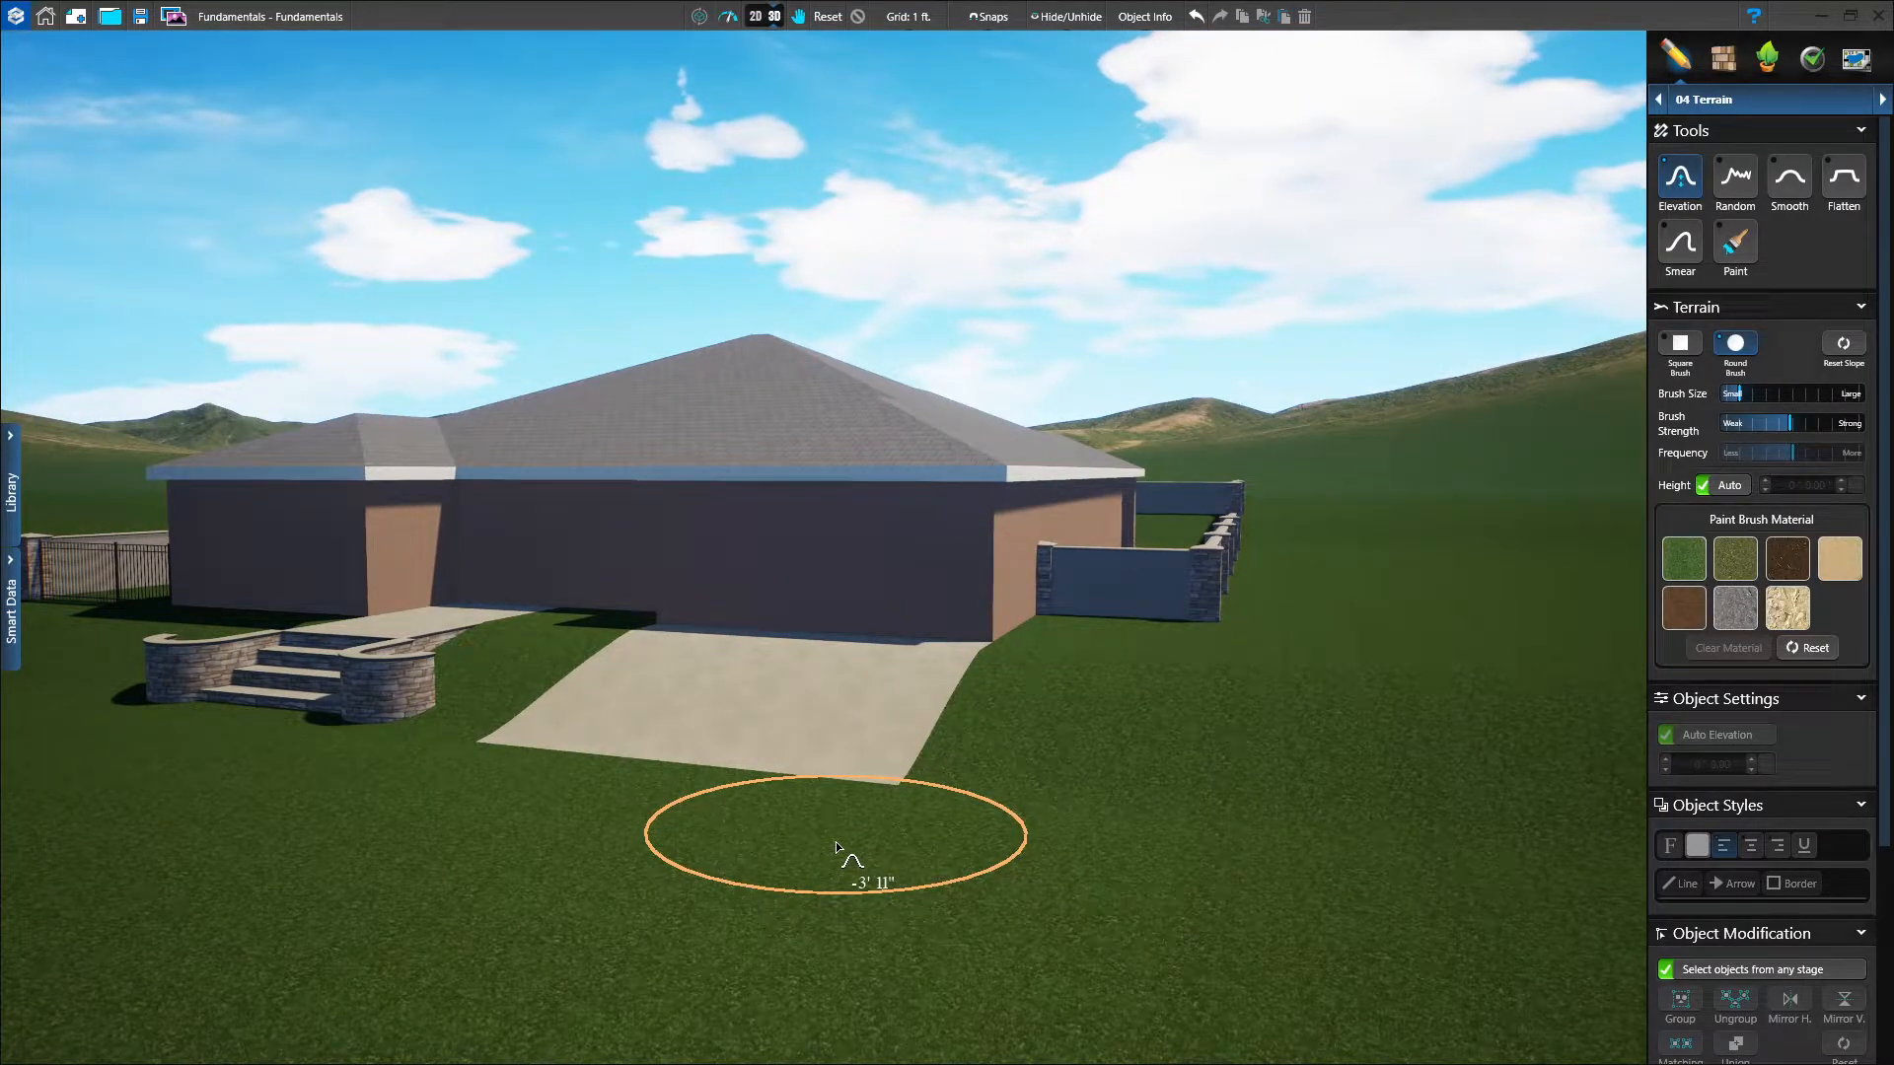
pyautogui.moveTo(831, 843); pyautogui.dragTo(854, 845, button='right')
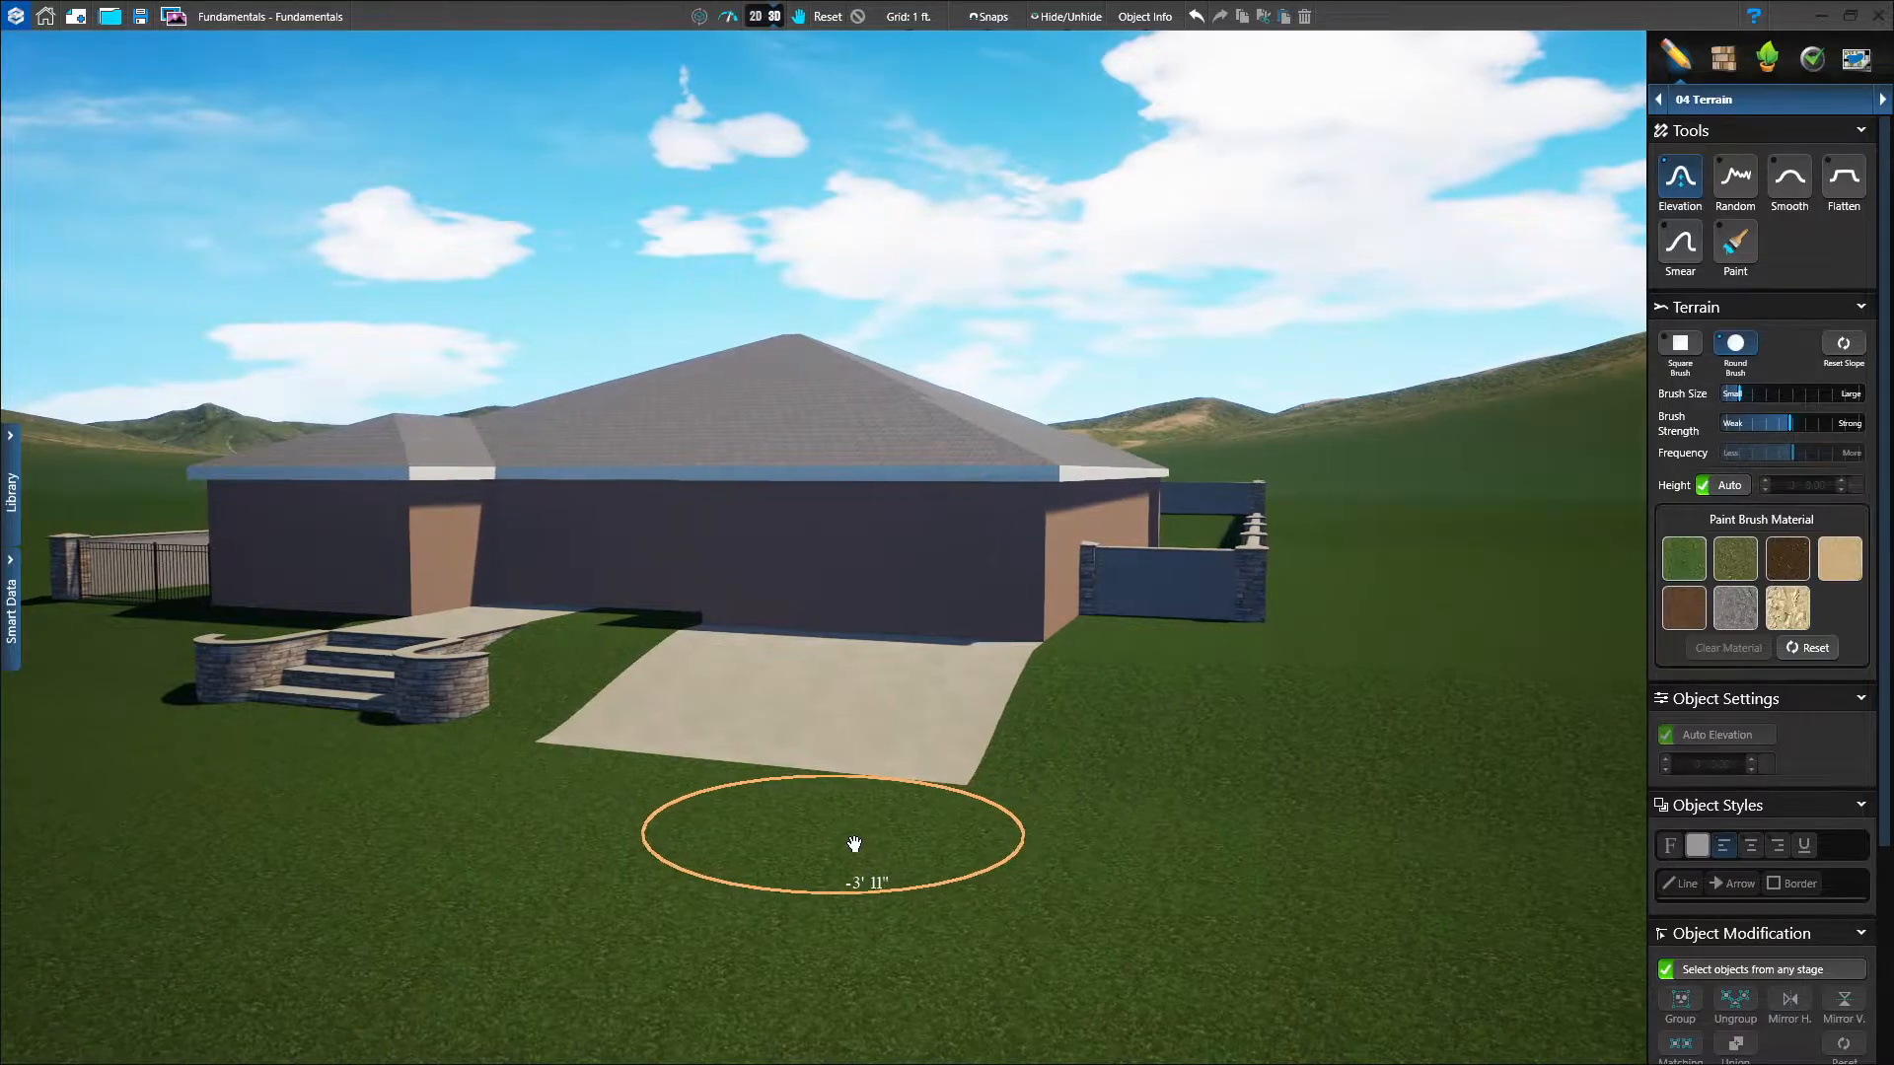
# Return to the 2D plan and switch to the Planters stage.
pyautogui.click(754, 17)
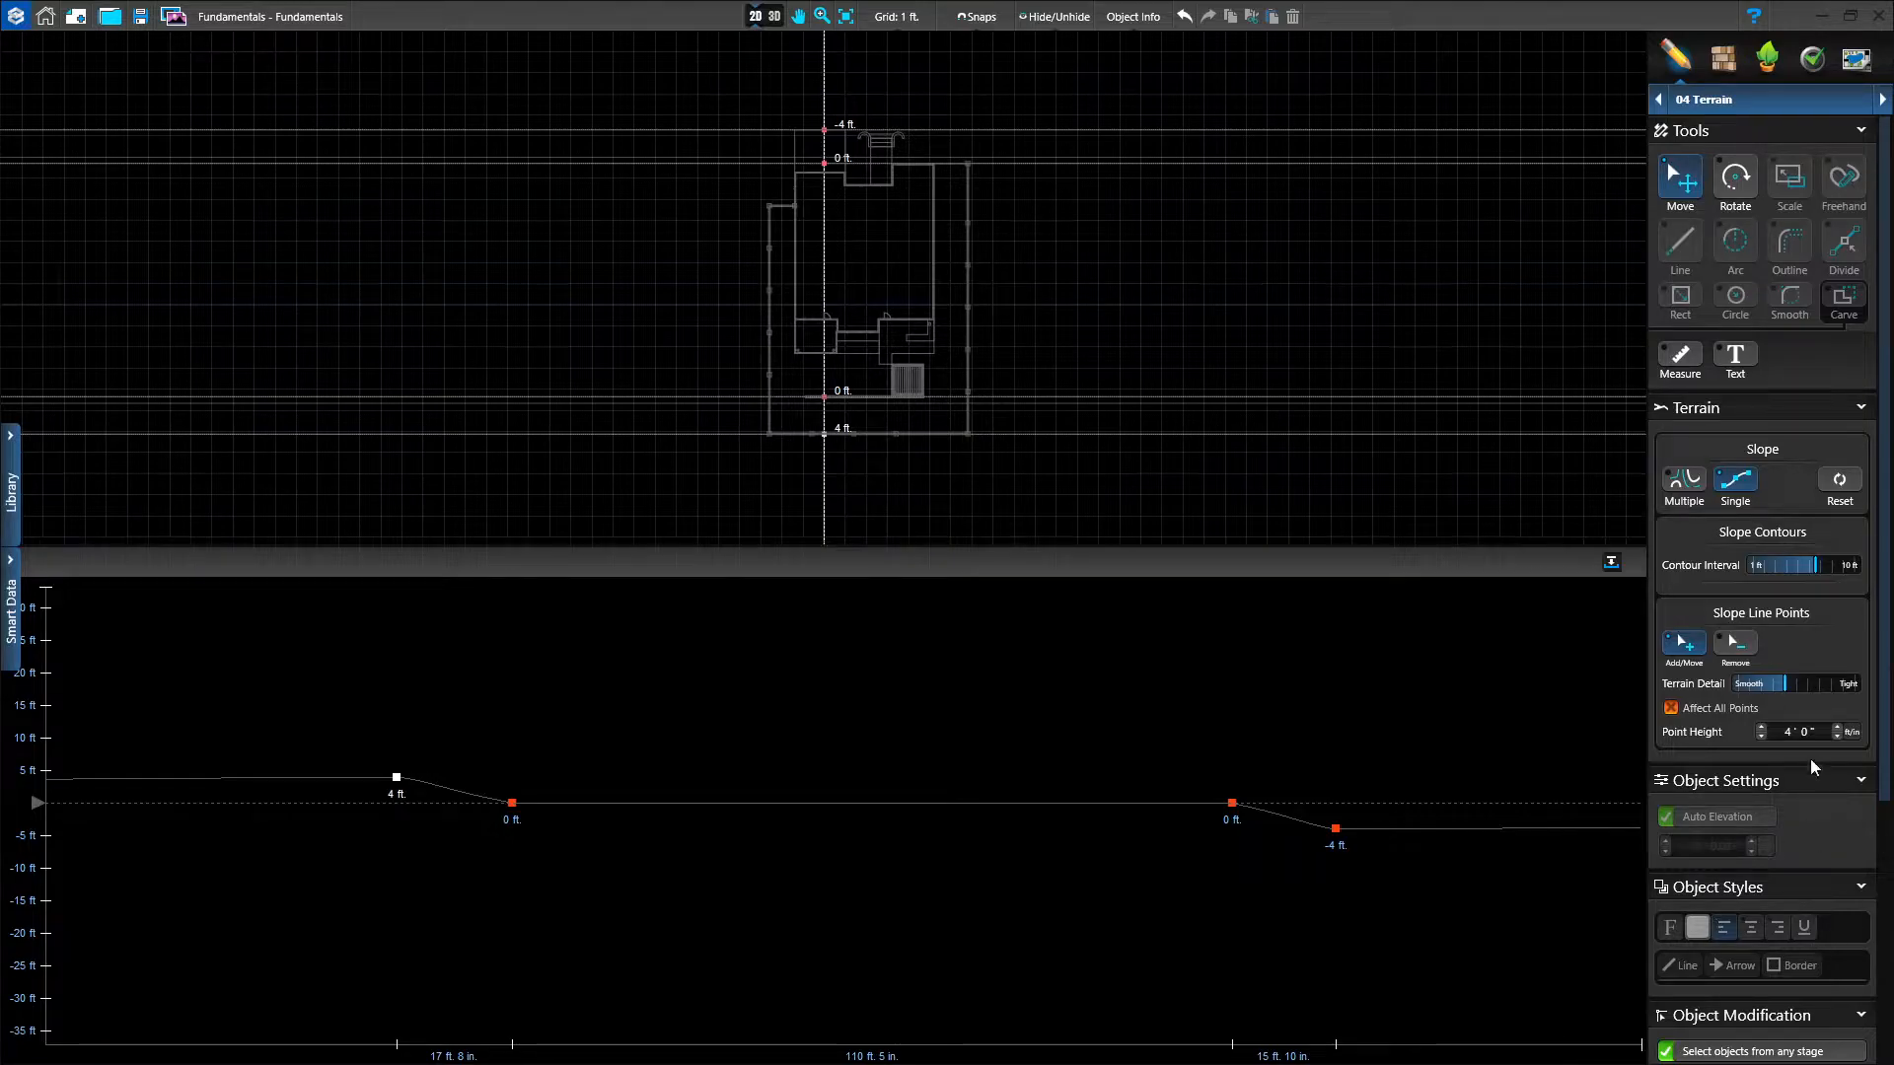
pyautogui.click(1745, 102)
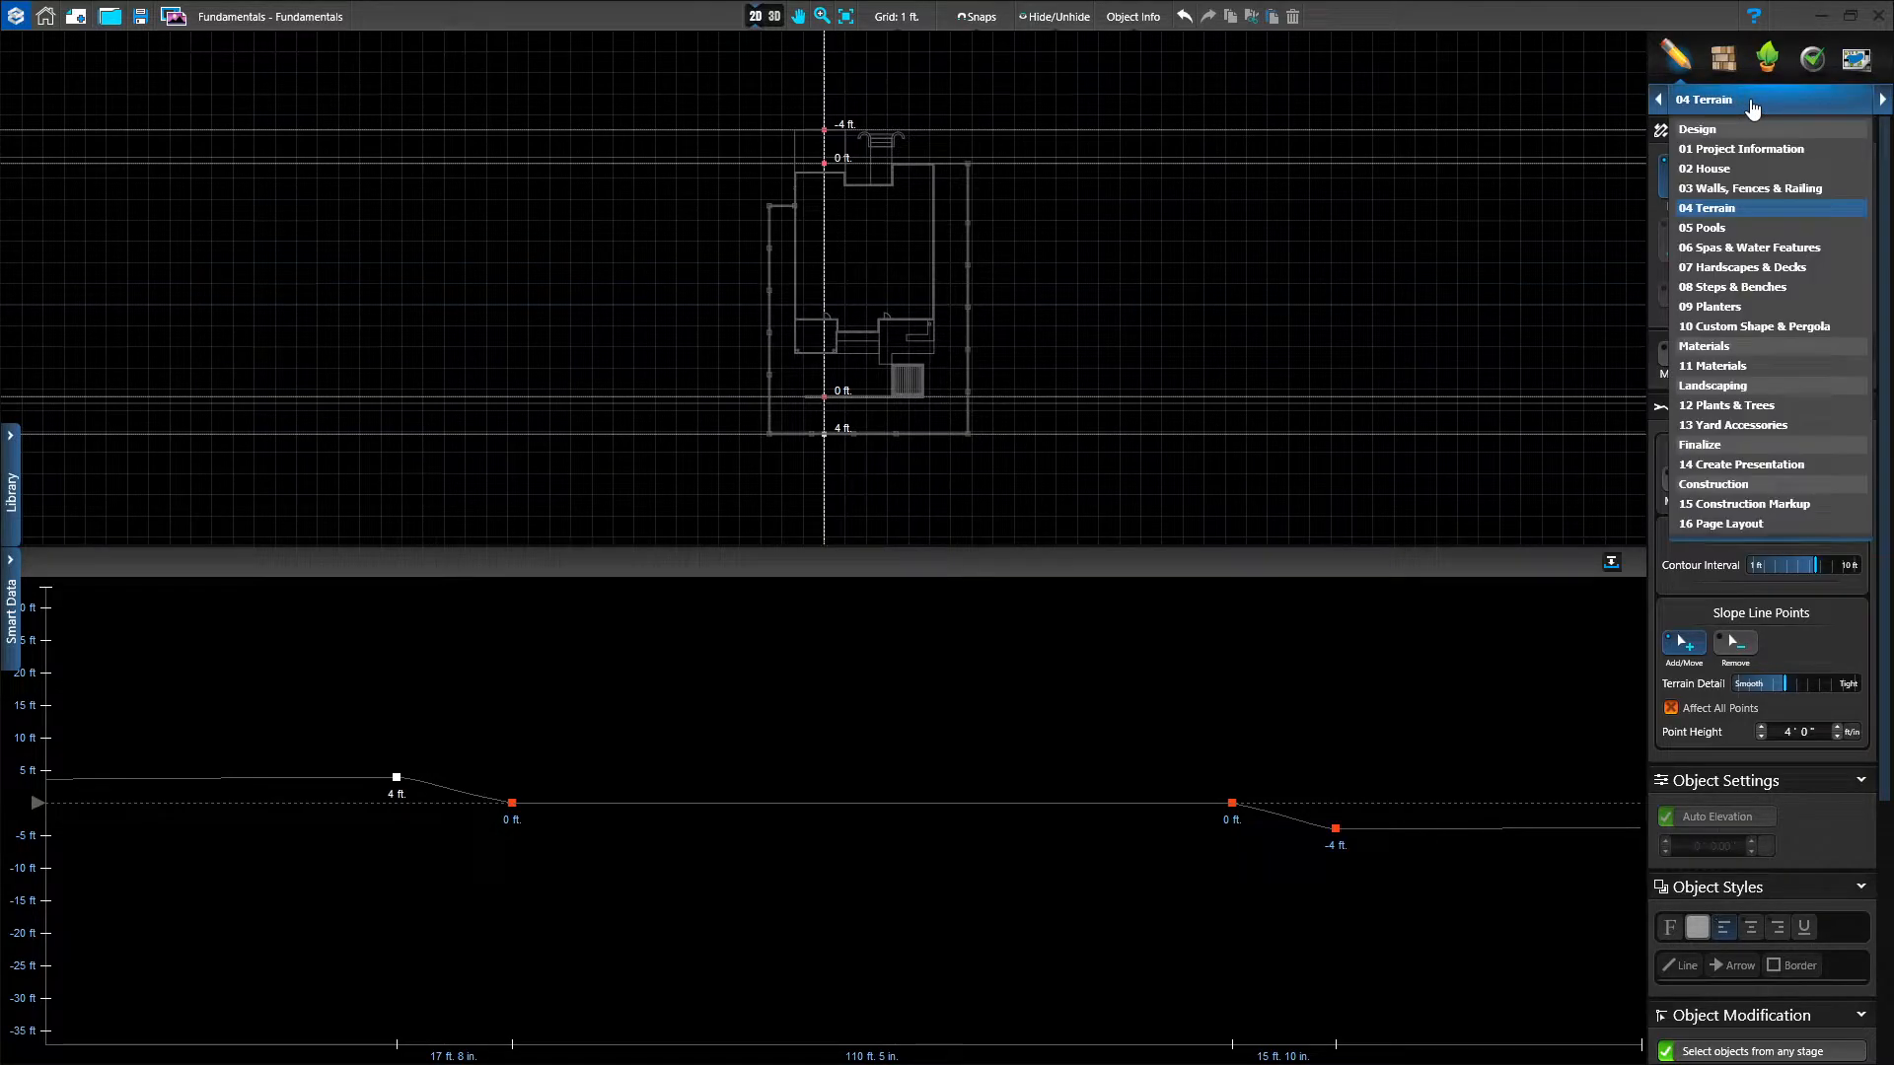
pyautogui.click(1706, 307)
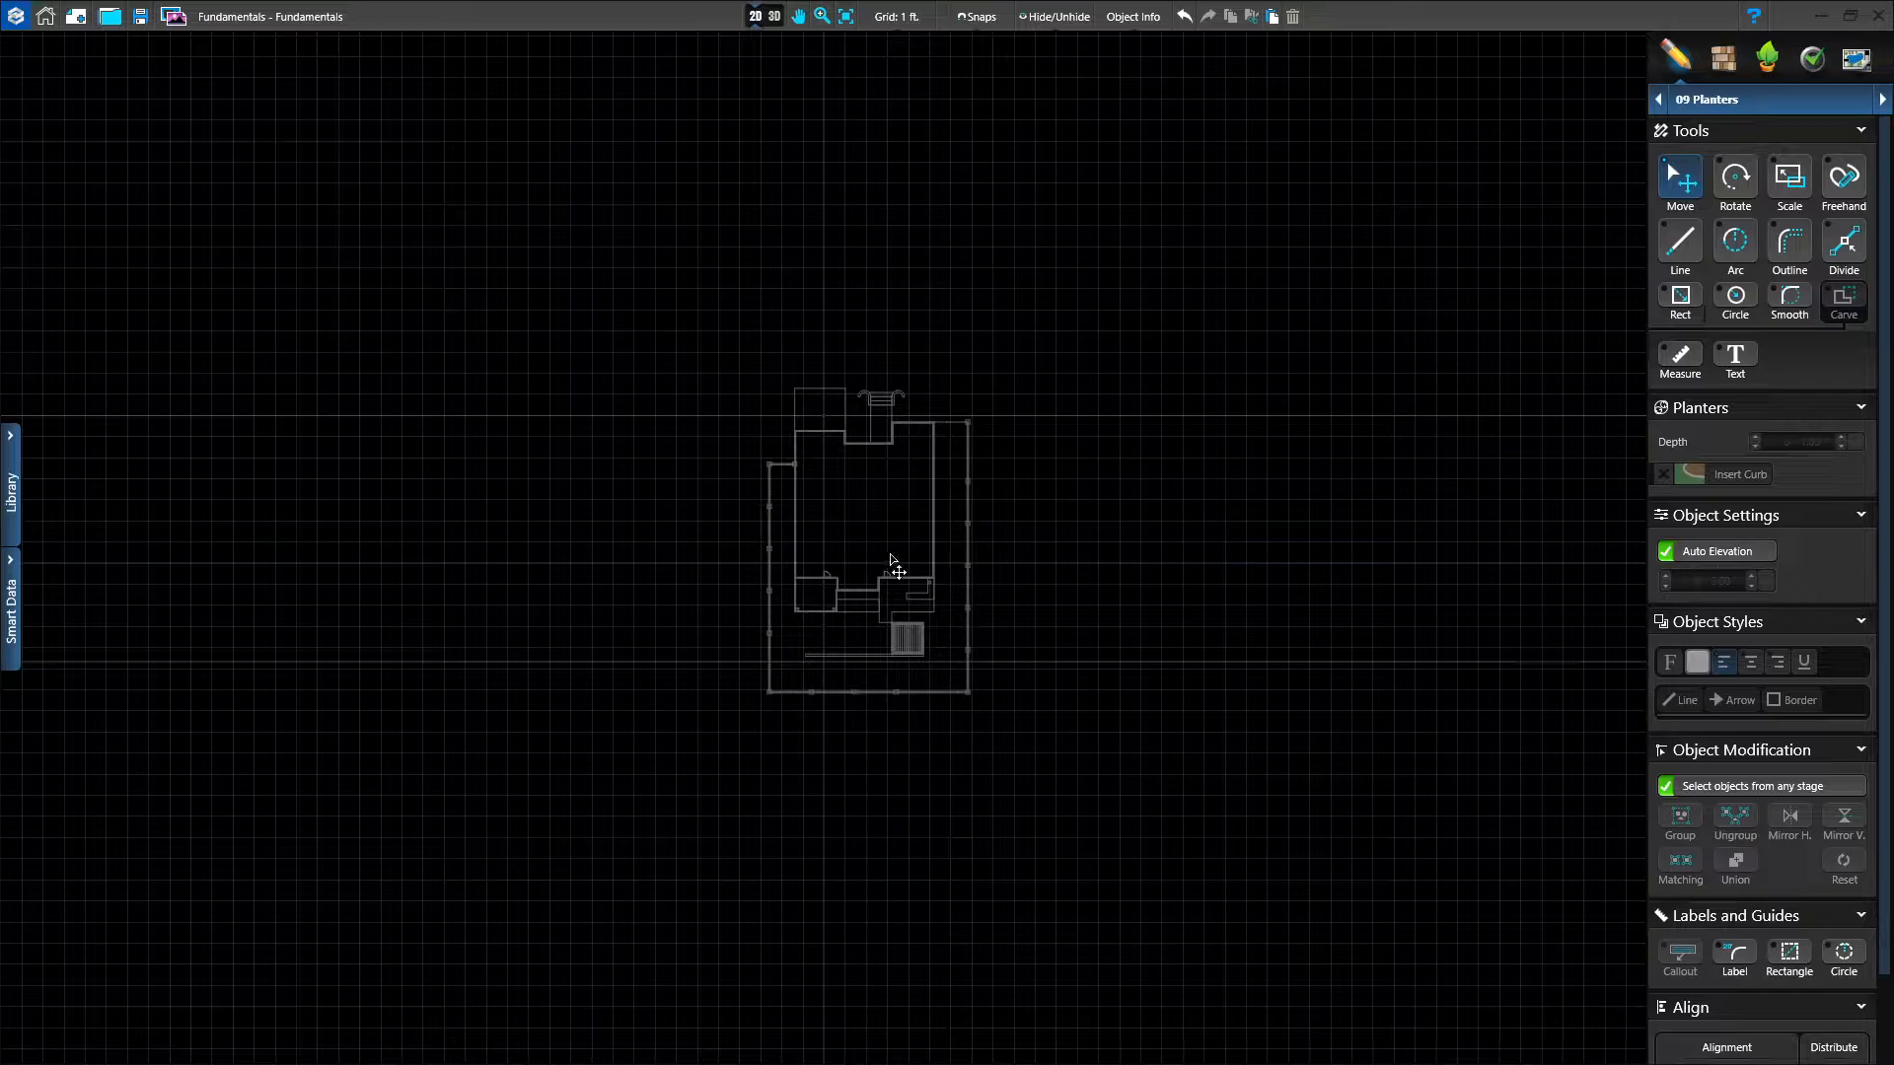
# Draw a 94 ft by 17 ft rectangular planter between the rear boundary wall and the low backyard wall, spanning both side walls.
pyautogui.scroll(3, 884, 557)
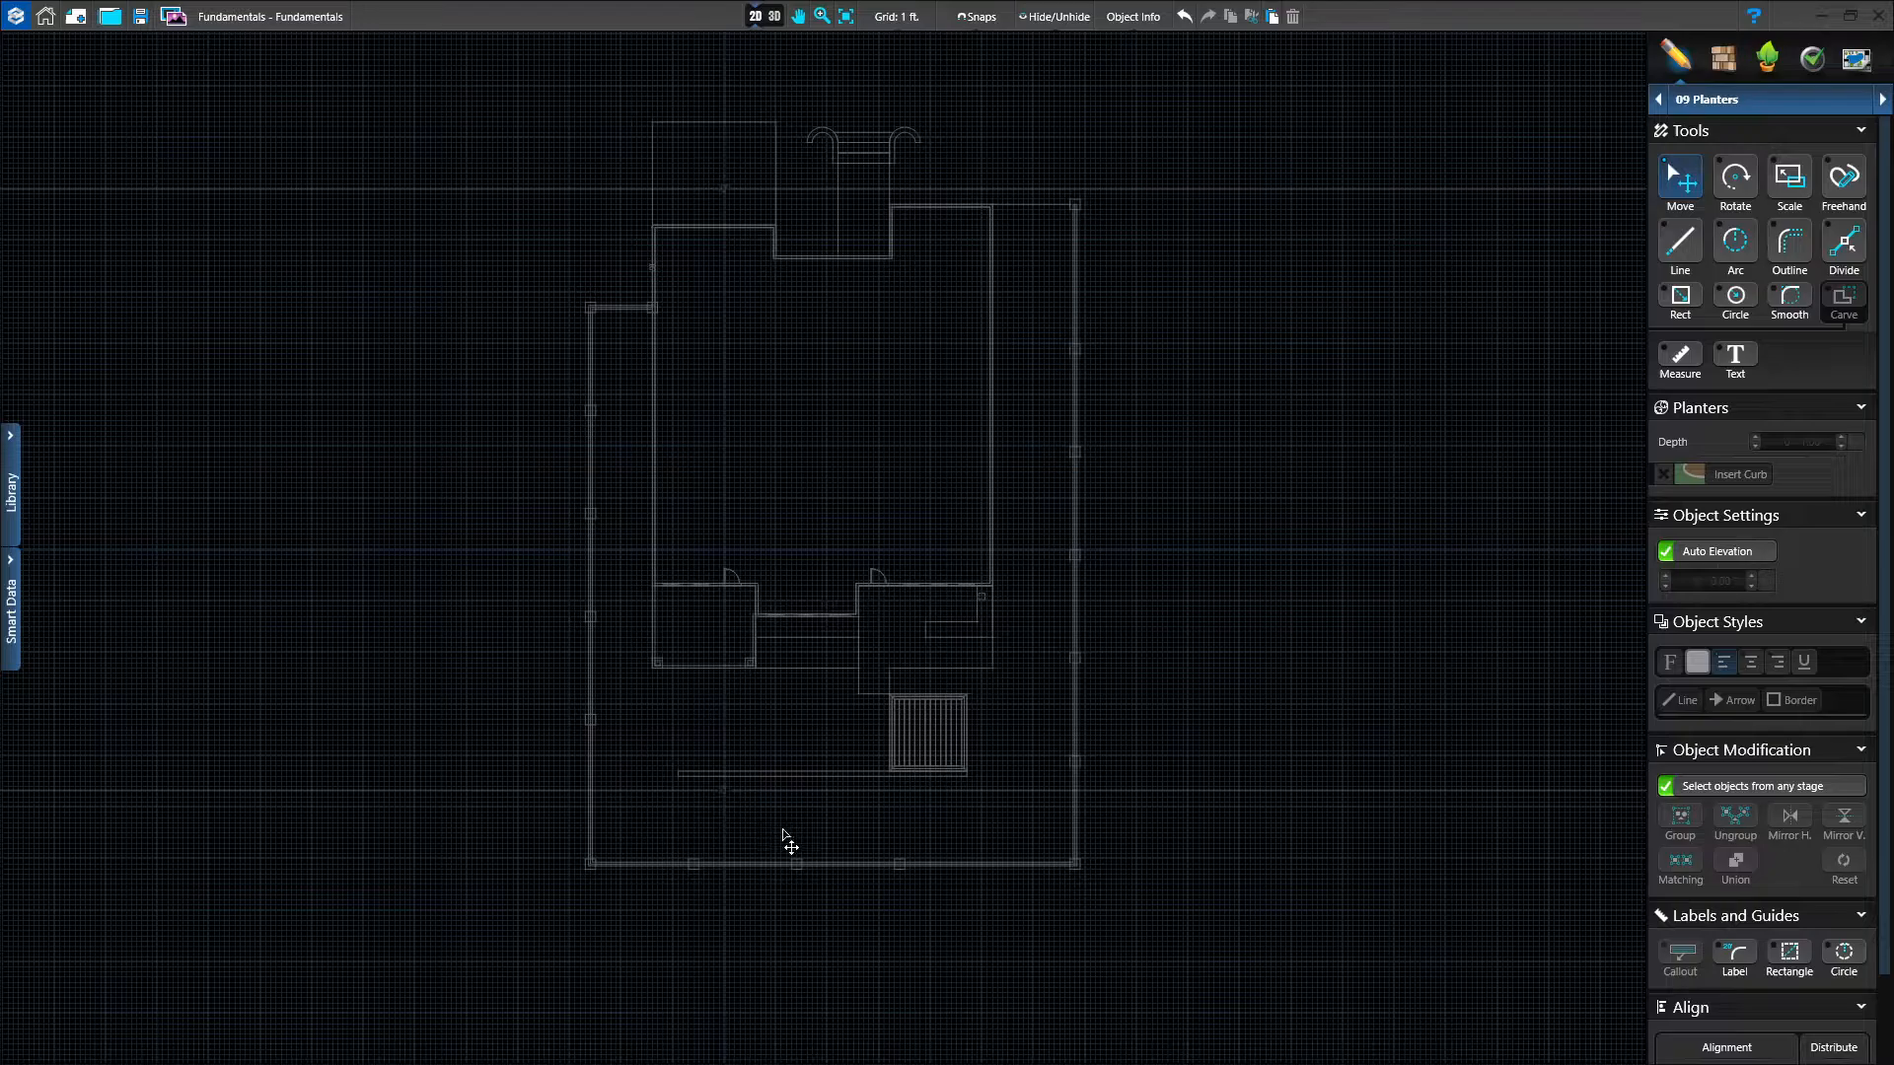
pyautogui.scroll(2, 926, 854)
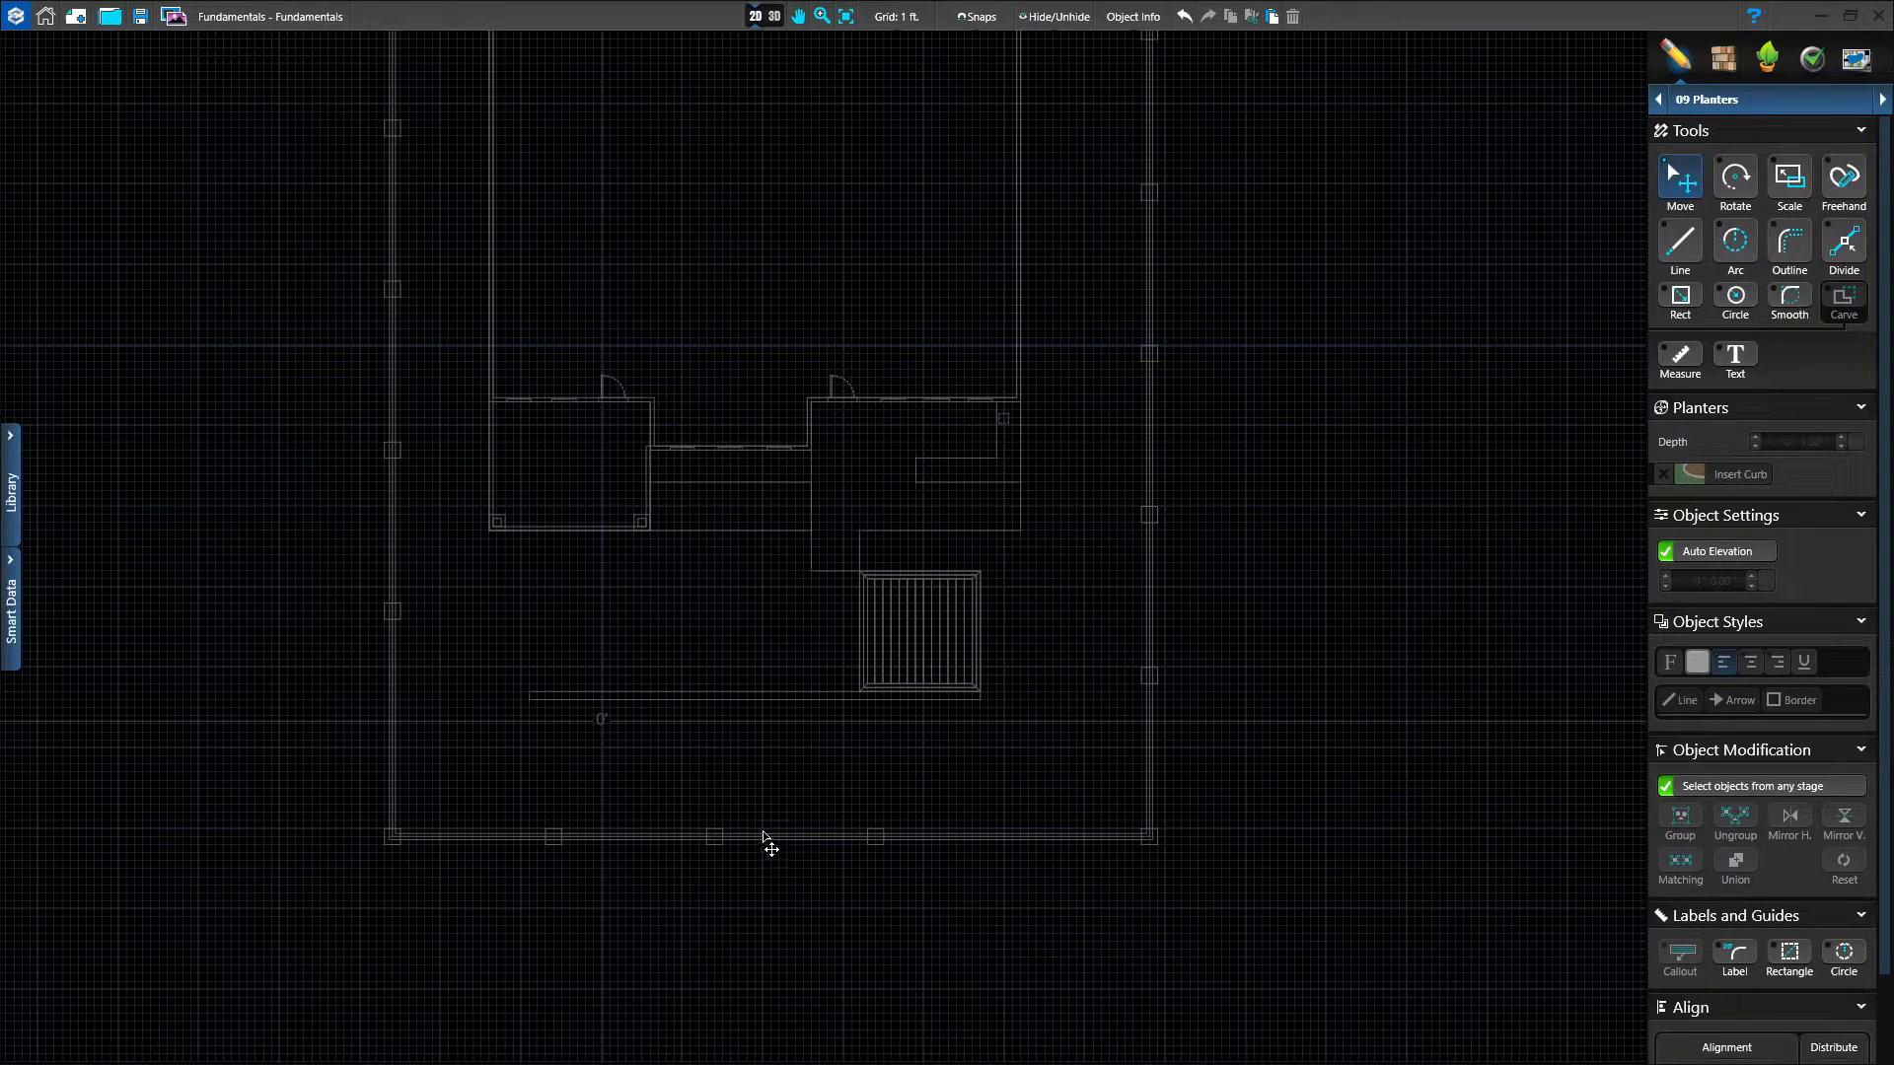
pyautogui.scroll(3, 784, 799)
pyautogui.scroll(2, 853, 779)
pyautogui.moveTo(887, 770); pyautogui.dragTo(943, 773, button='middle')
pyautogui.scroll(-2, 948, 780)
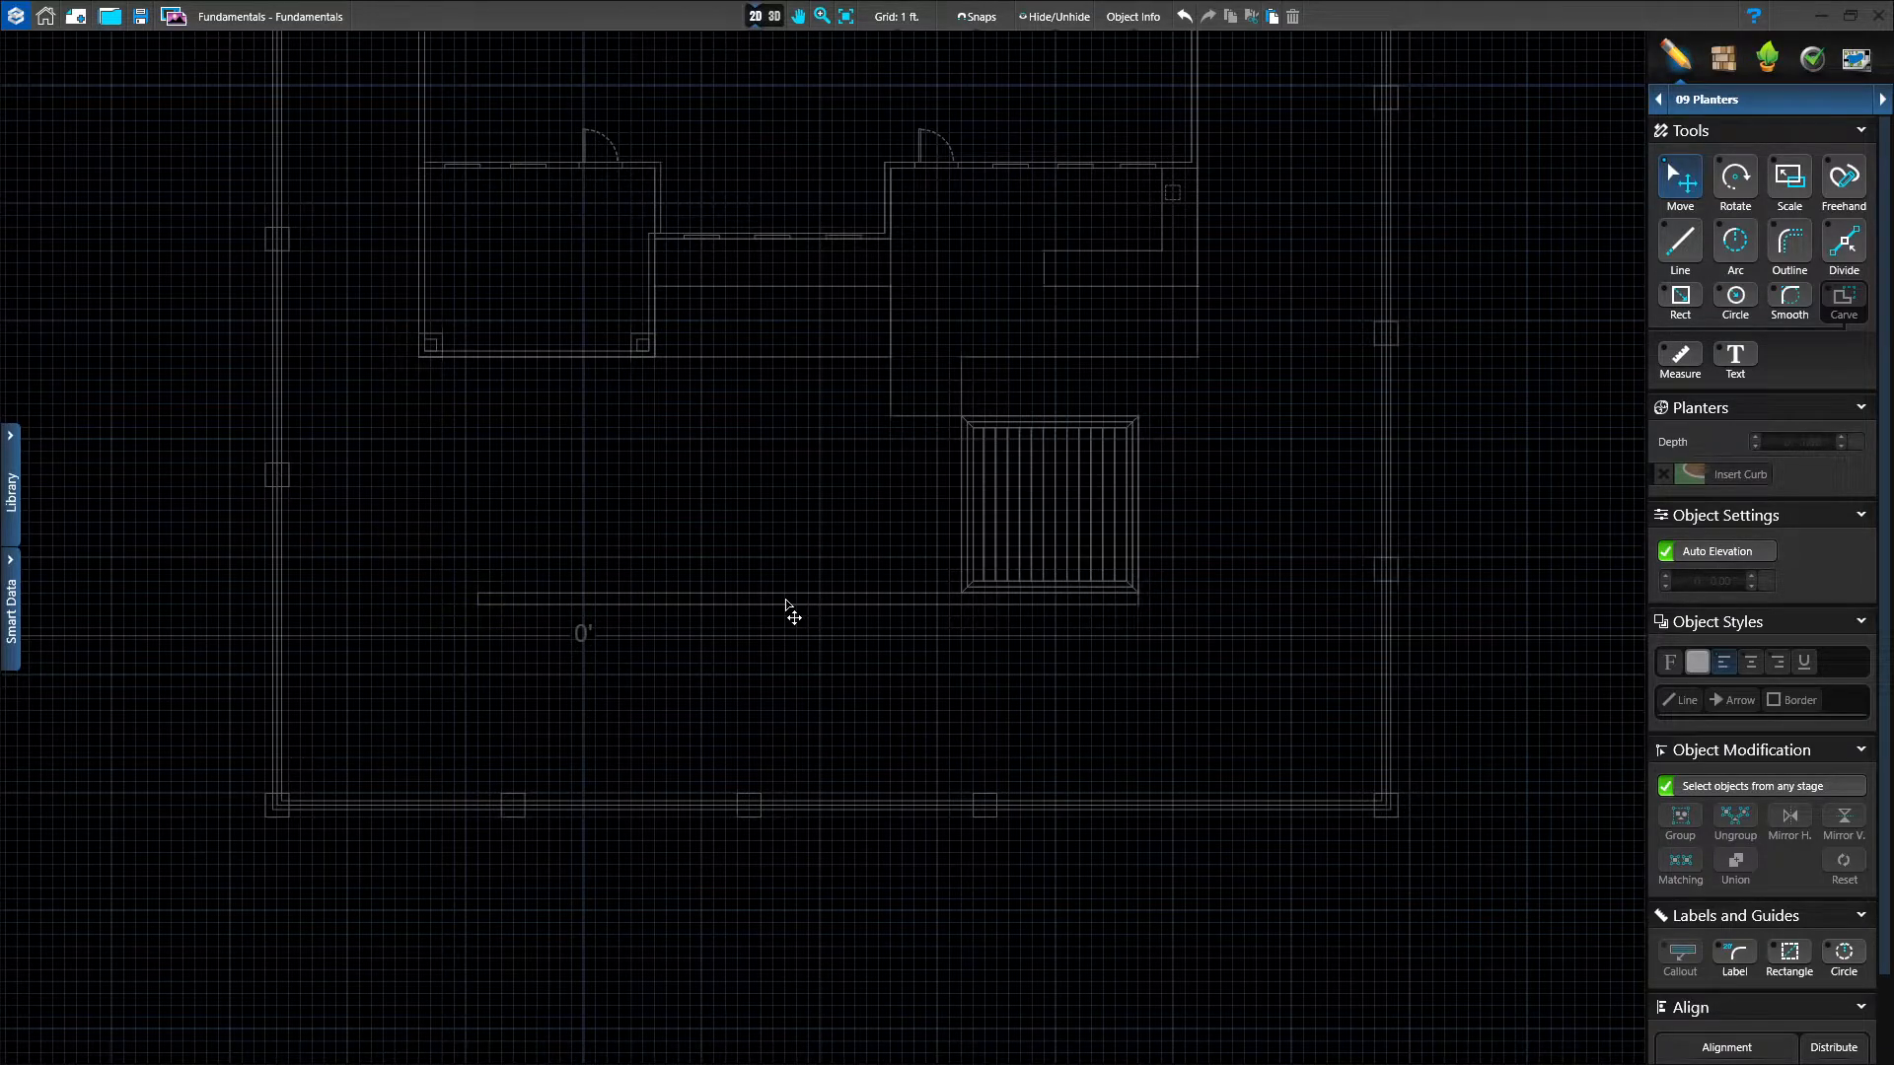
pyautogui.click(1680, 298)
pyautogui.scroll(3, 1376, 801)
pyautogui.scroll(3, 1240, 772)
pyautogui.scroll(1, 1156, 748)
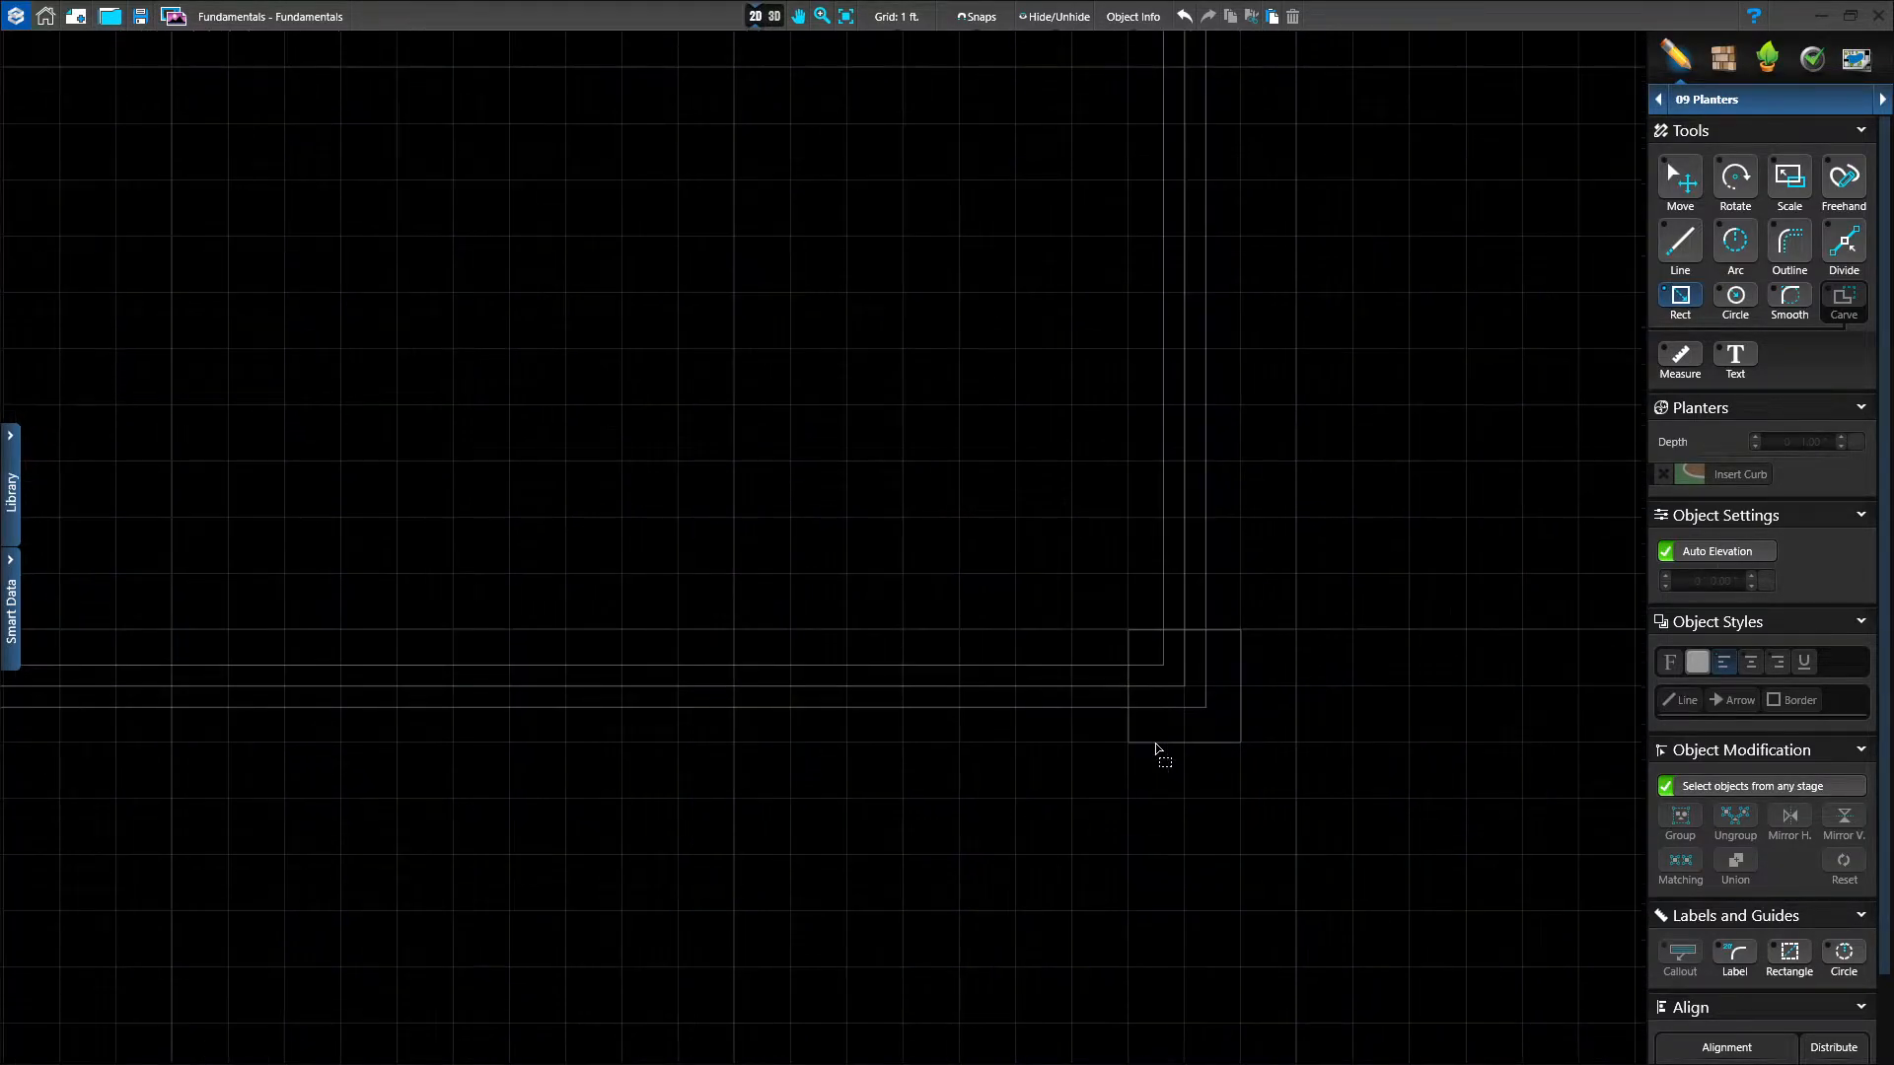
pyautogui.scroll(2, 1302, 824)
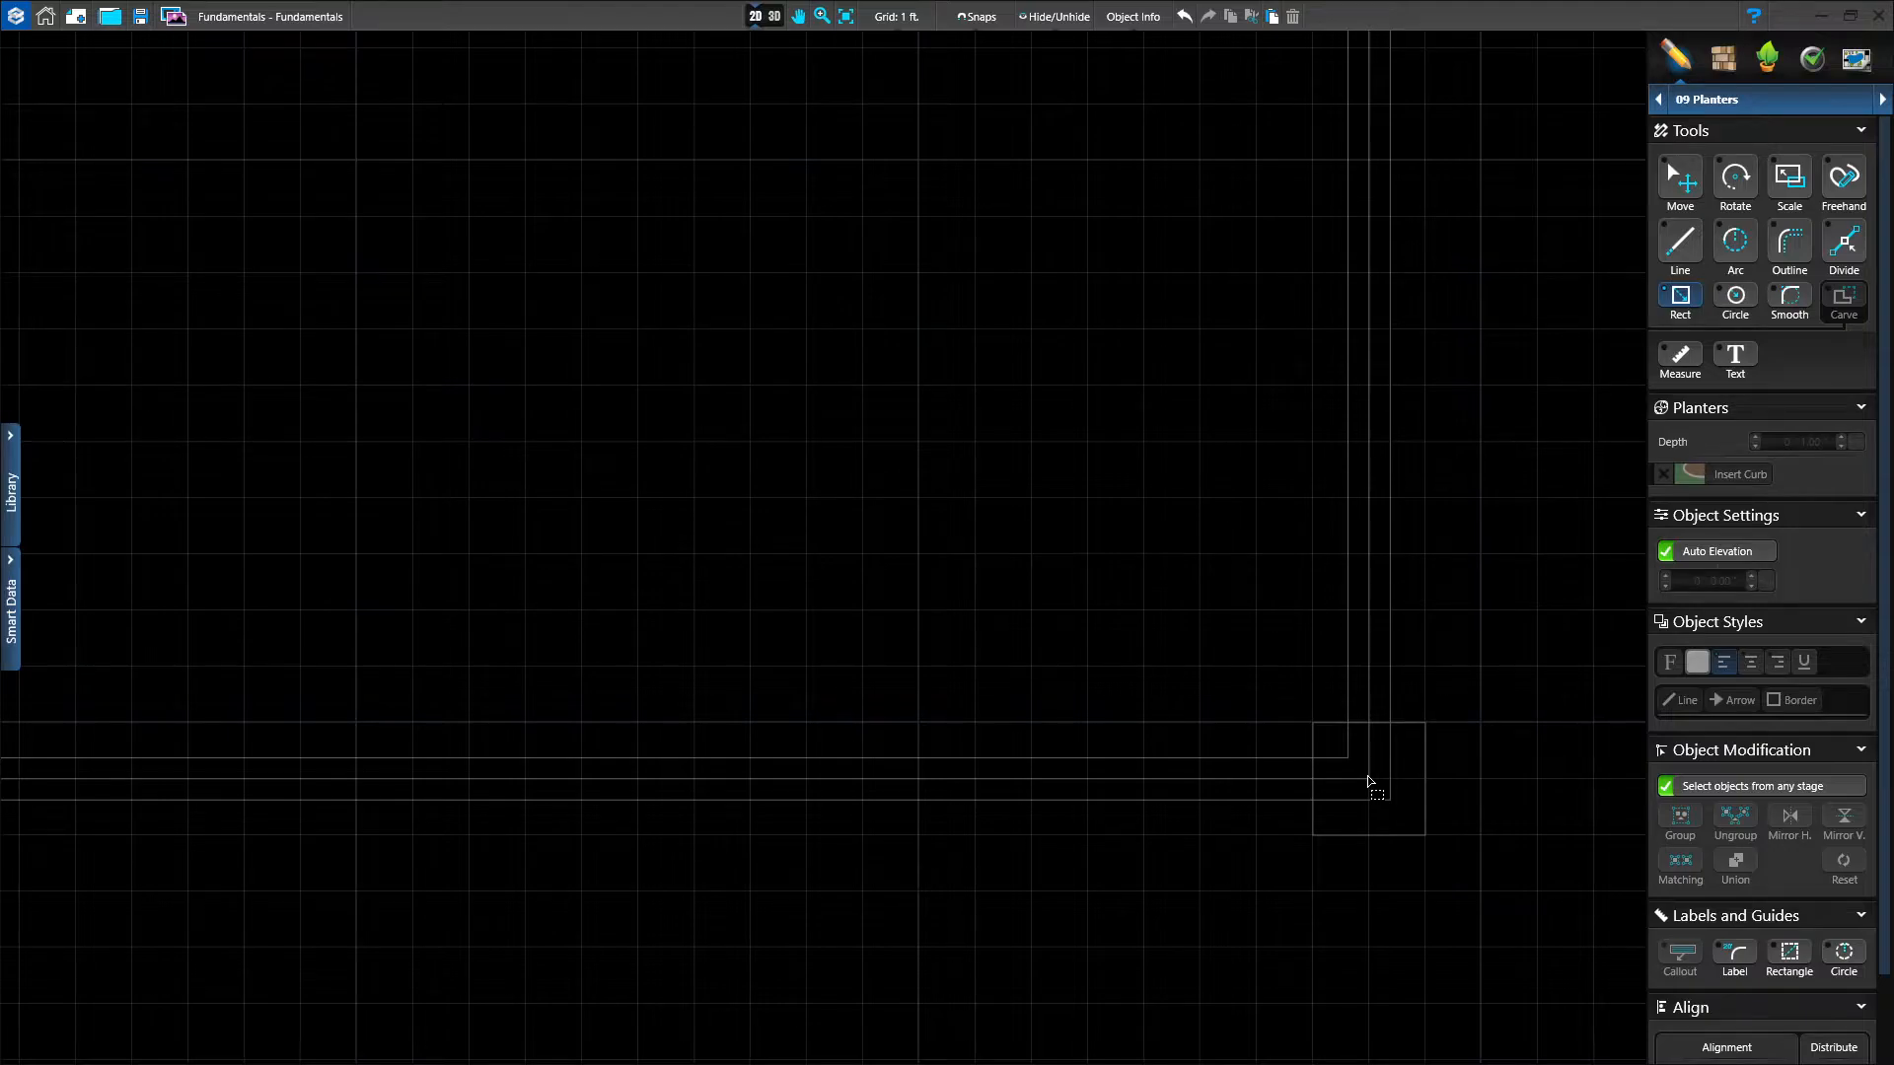
pyautogui.click(1368, 778)
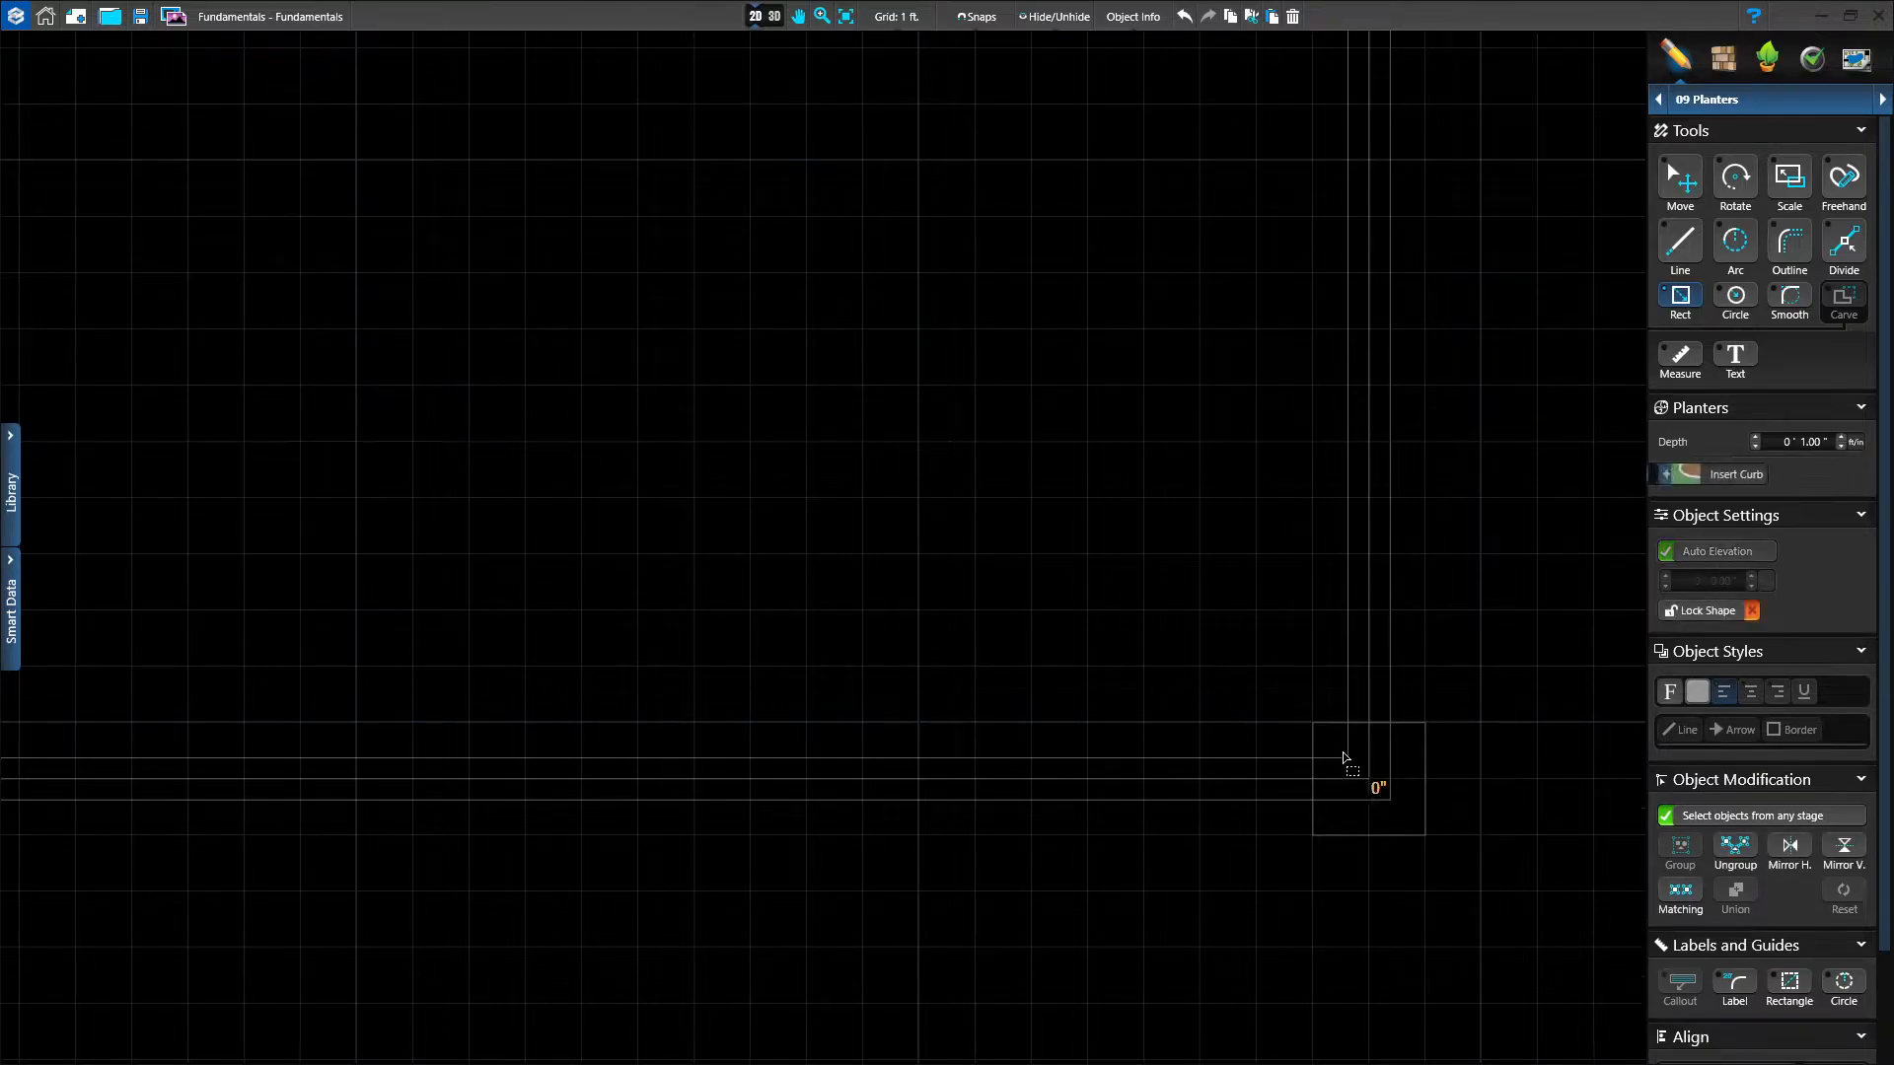
pyautogui.scroll(-3, 1113, 578)
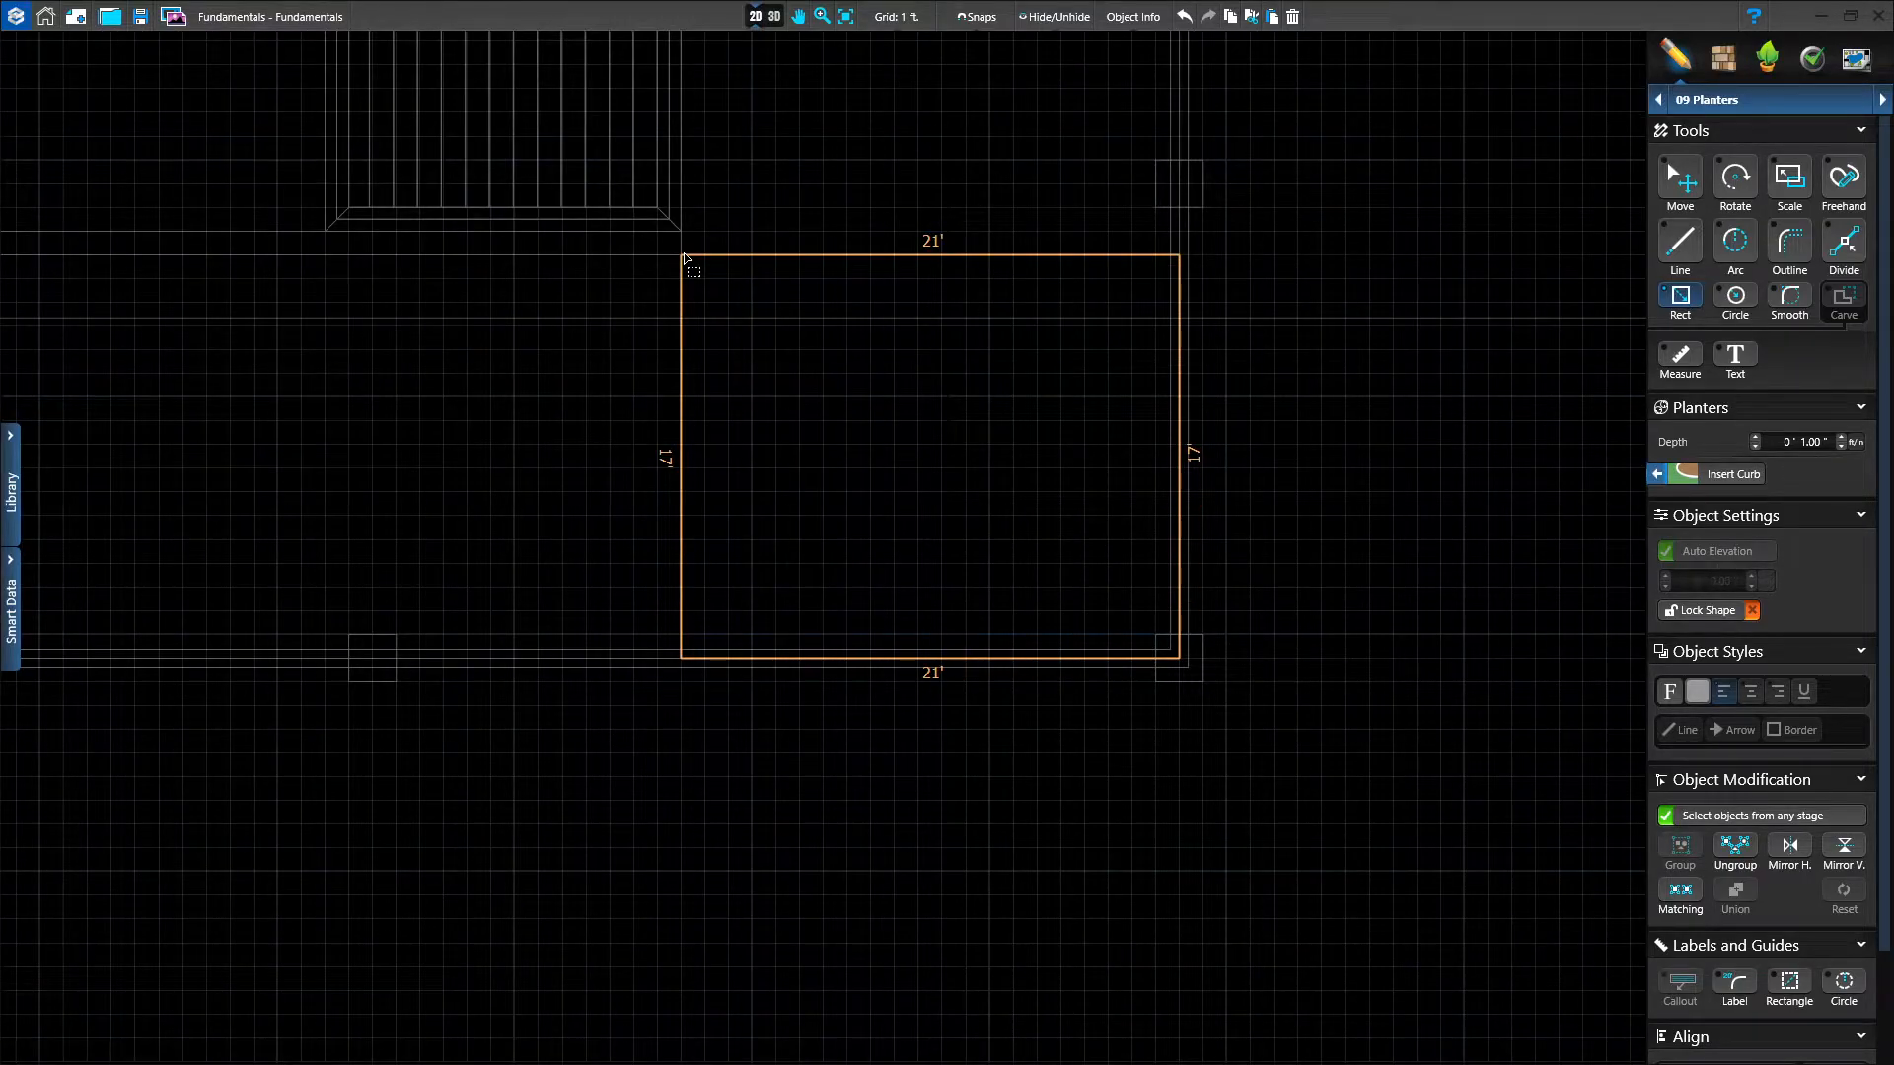
pyautogui.scroll(-2, 684, 259)
pyautogui.moveTo(685, 259); pyautogui.dragTo(1226, 279, button='middle')
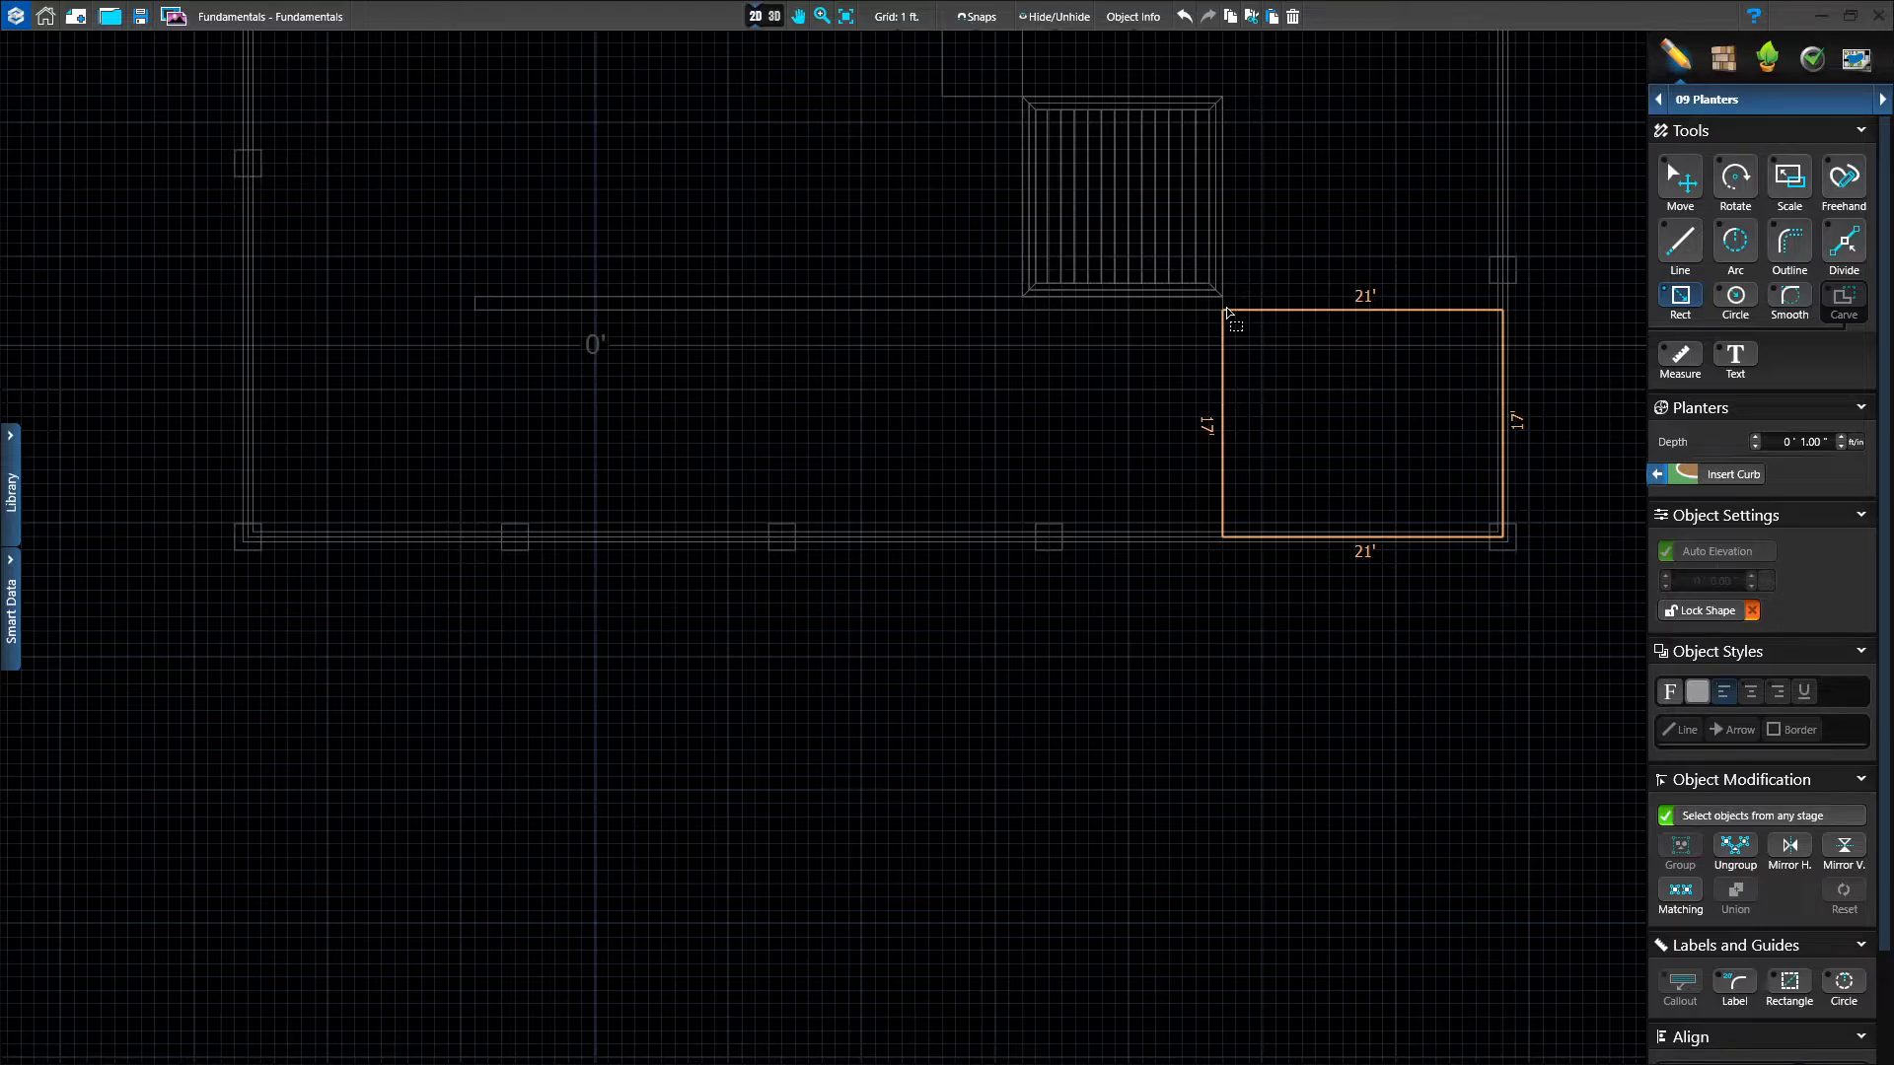
pyautogui.moveTo(1226, 312); pyautogui.dragTo(253, 317)
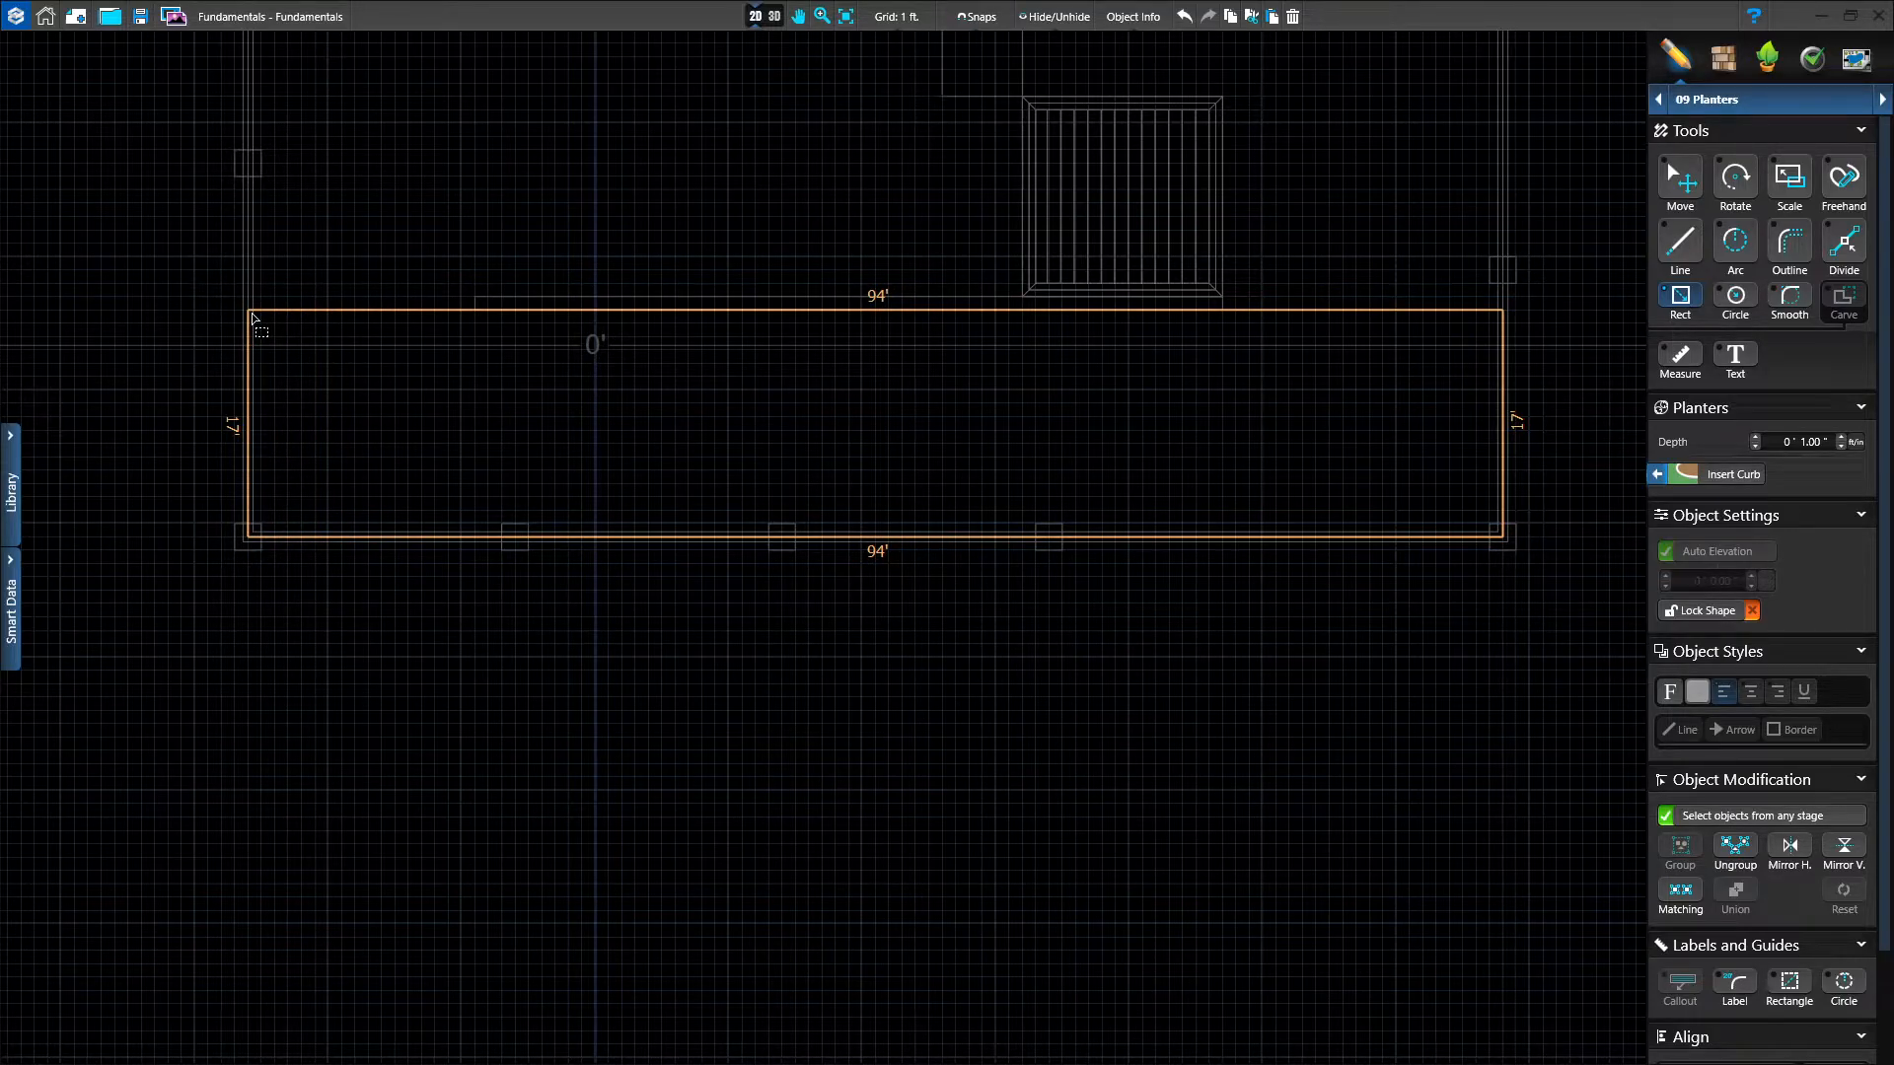
pyautogui.moveTo(253, 317); pyautogui.dragTo(253, 317)
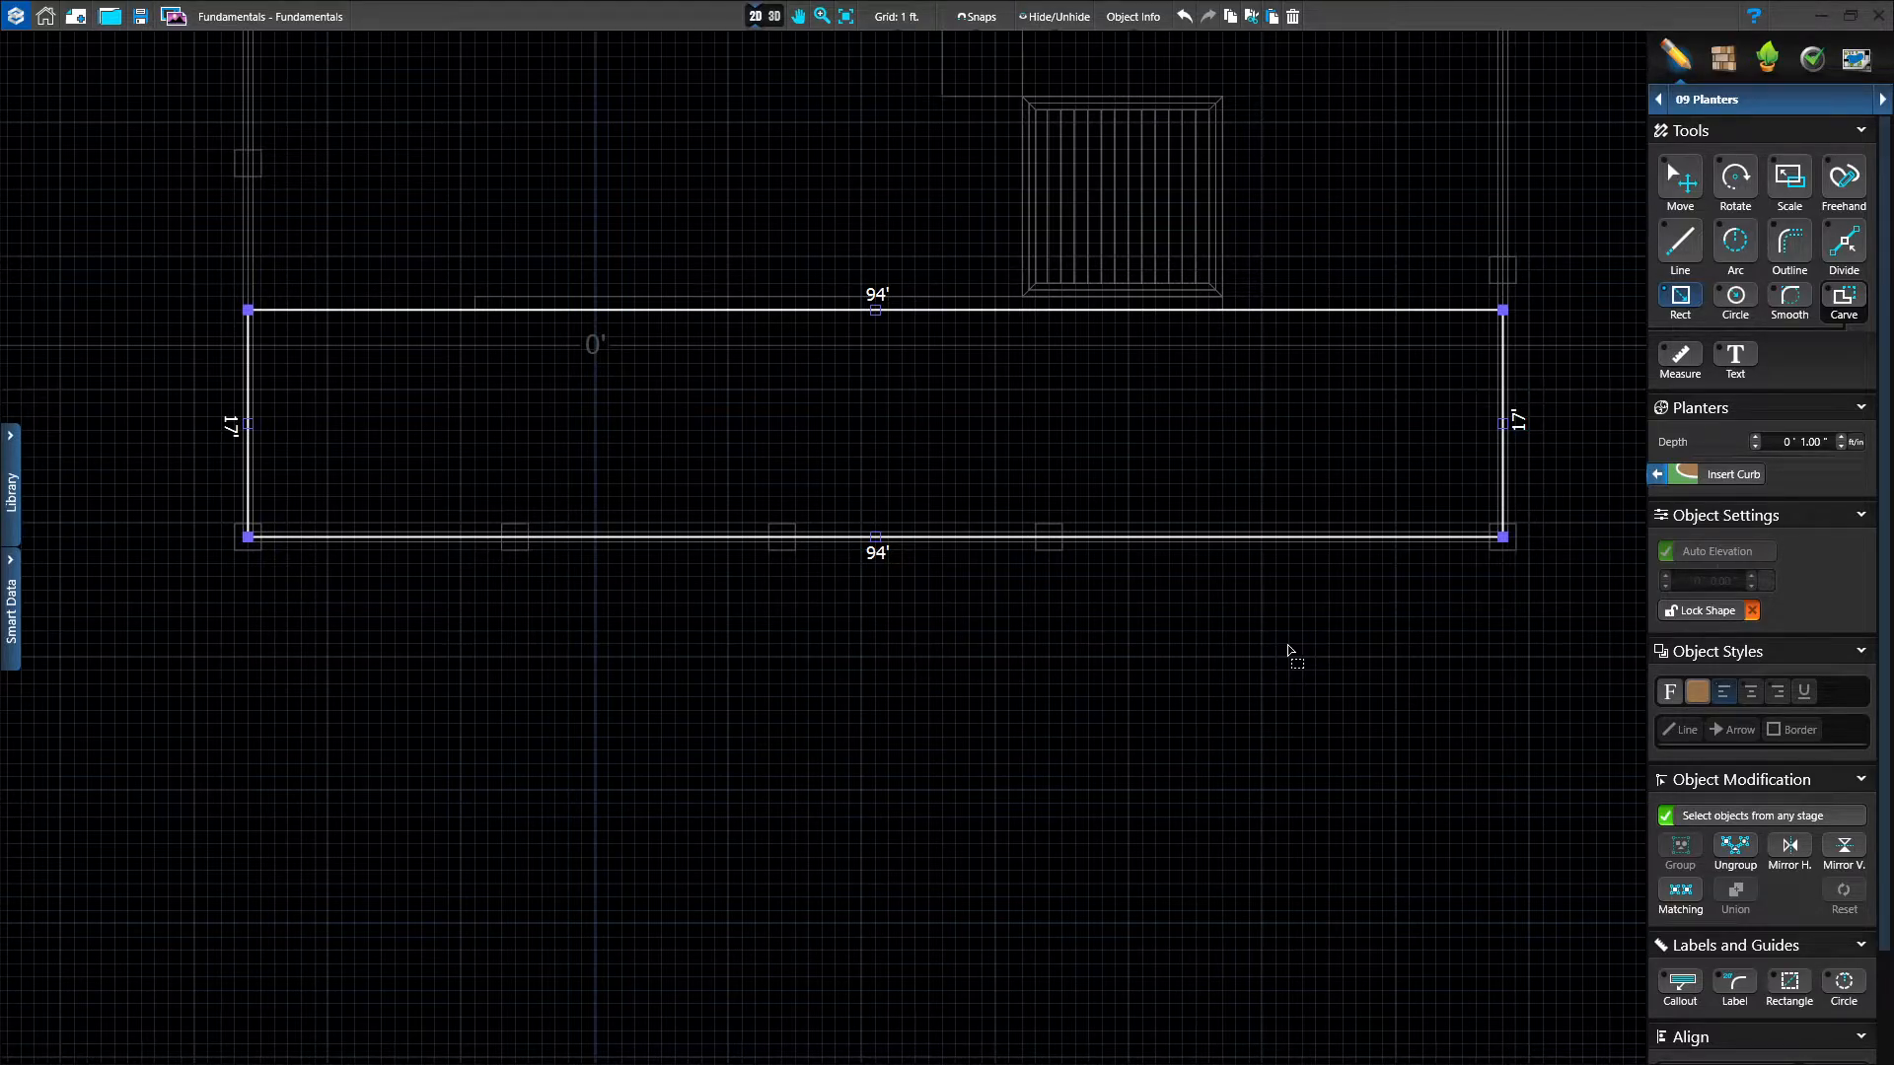
# Inspect the backyard planter in 3D with nothing selected, from close up and from above.
pyautogui.click(774, 16)
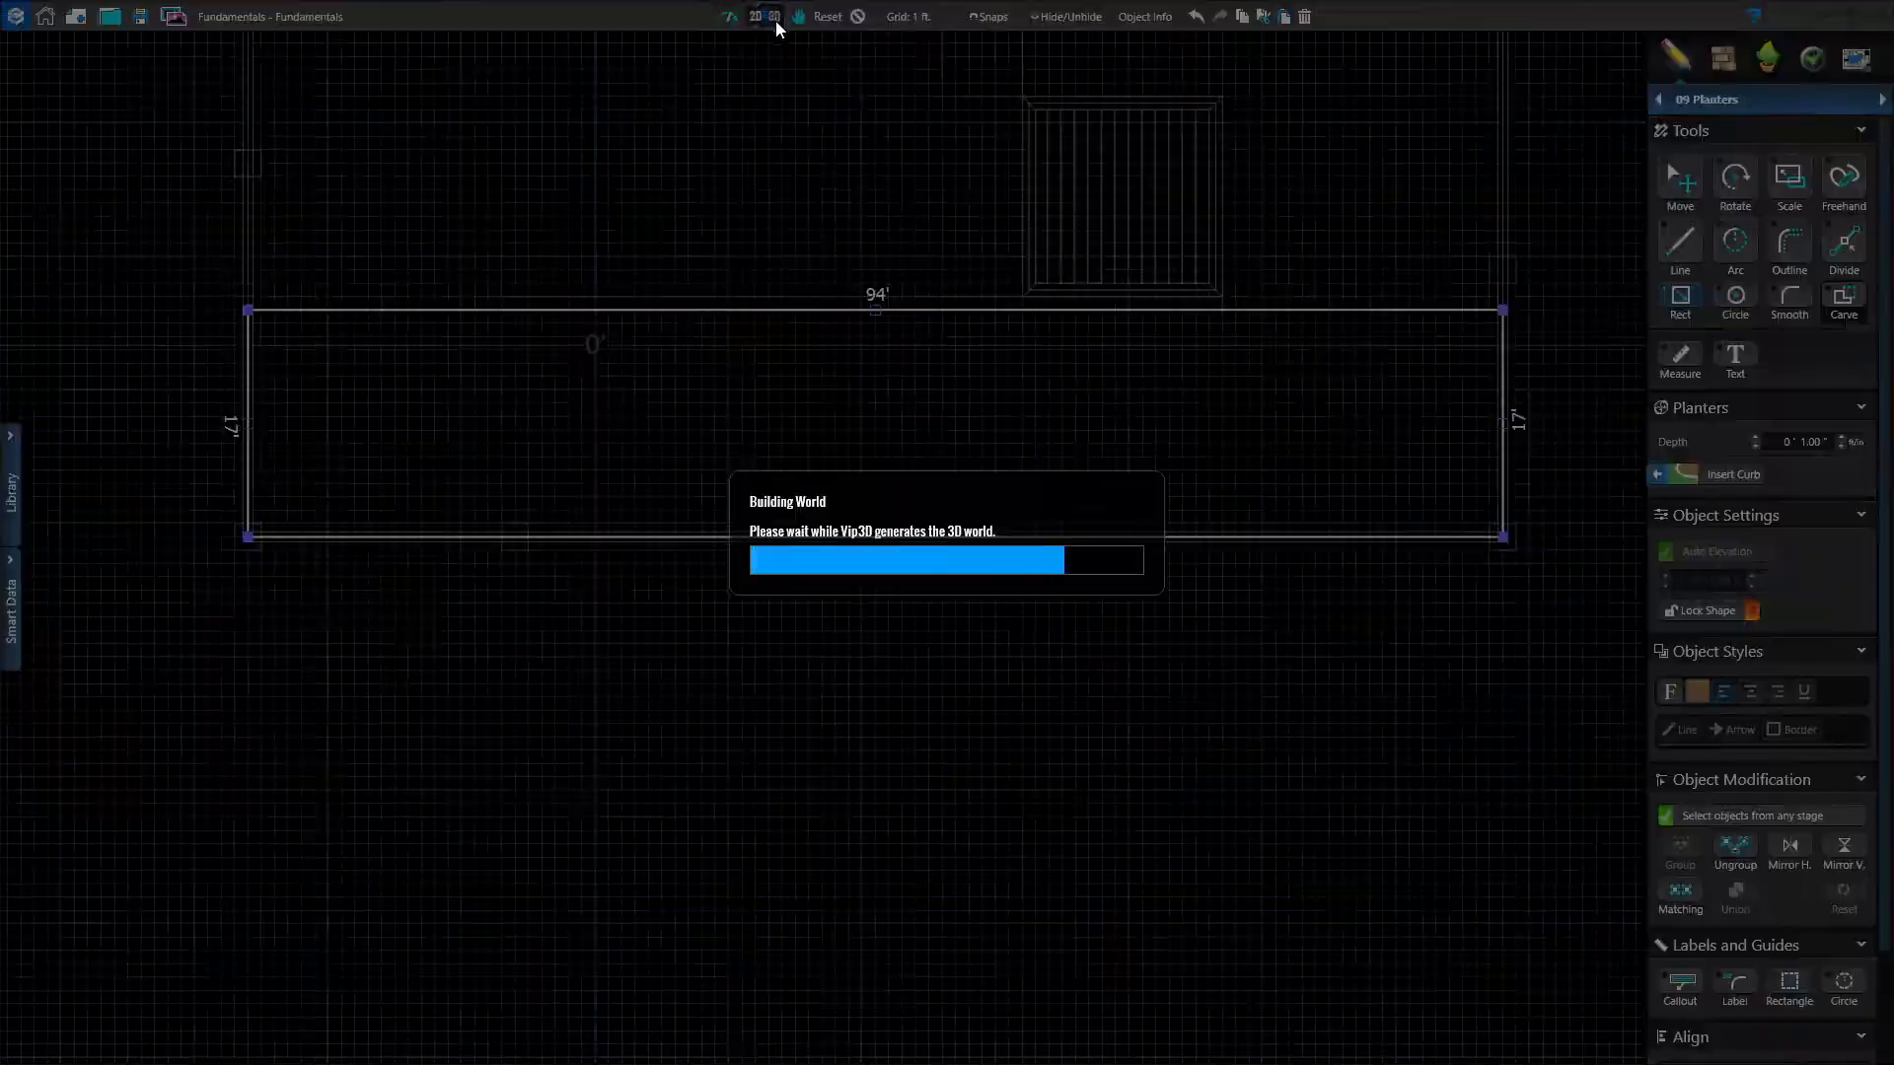
pyautogui.moveTo(927, 782); pyautogui.dragTo(727, 829, button='middle')
pyautogui.scroll(7, 725, 789)
pyautogui.moveTo(722, 665); pyautogui.dragTo(1024, 758, button='middle')
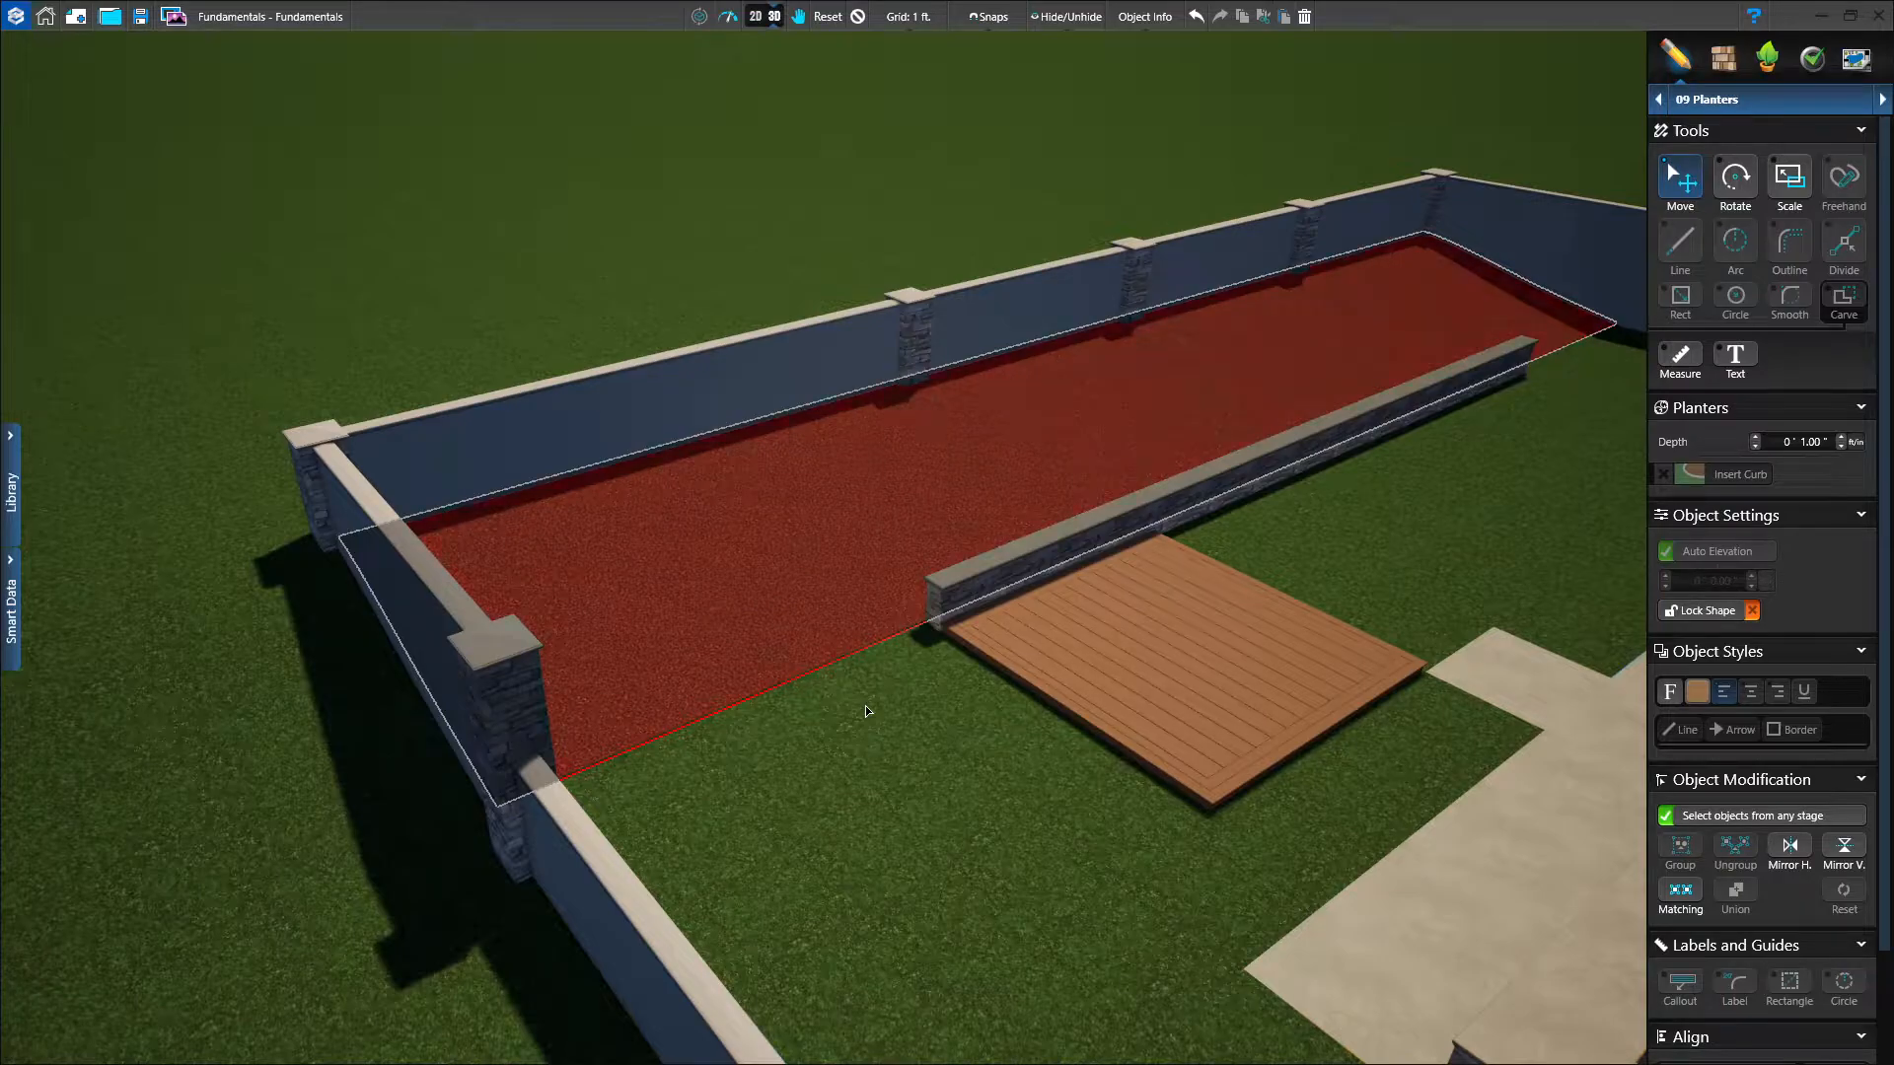
pyautogui.click(857, 18)
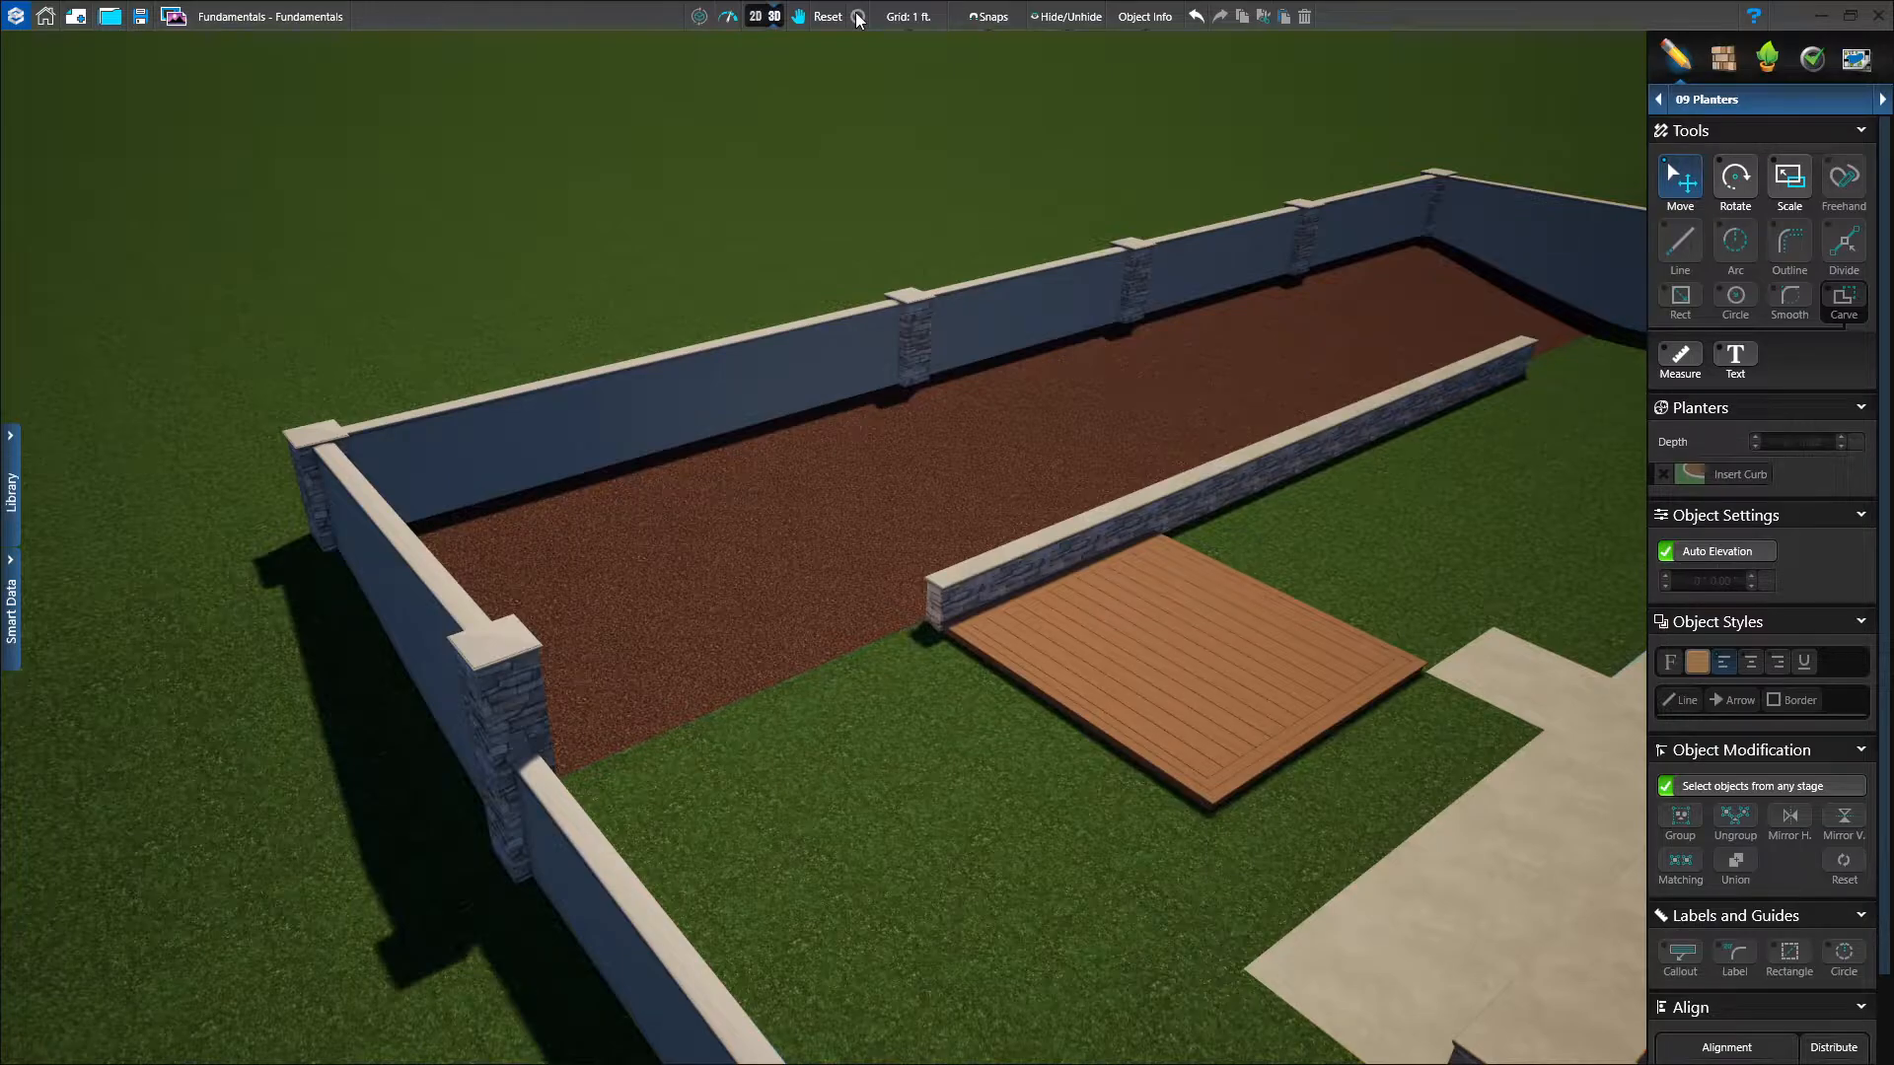
pyautogui.moveTo(921, 702); pyautogui.dragTo(854, 734, button='middle')
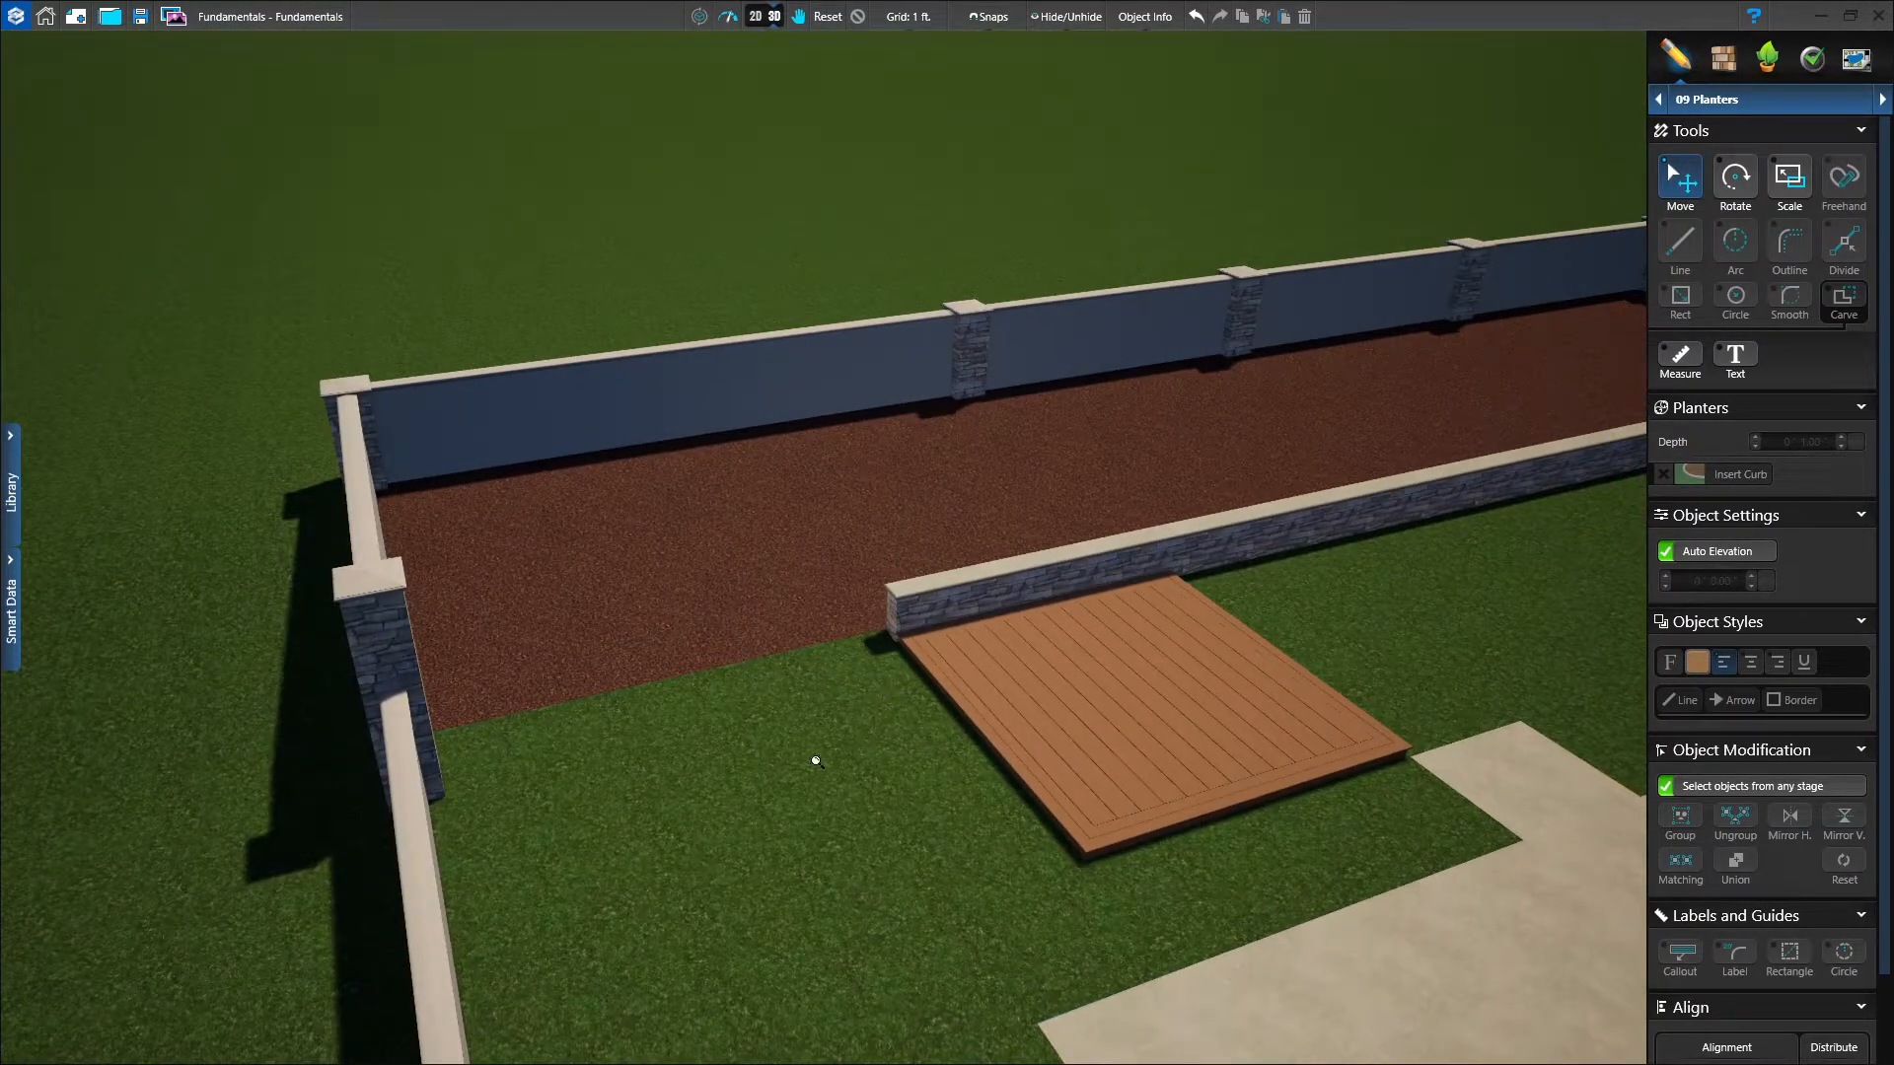
pyautogui.scroll(5, 814, 744)
pyautogui.moveTo(815, 635); pyautogui.dragTo(1043, 639, button='middle')
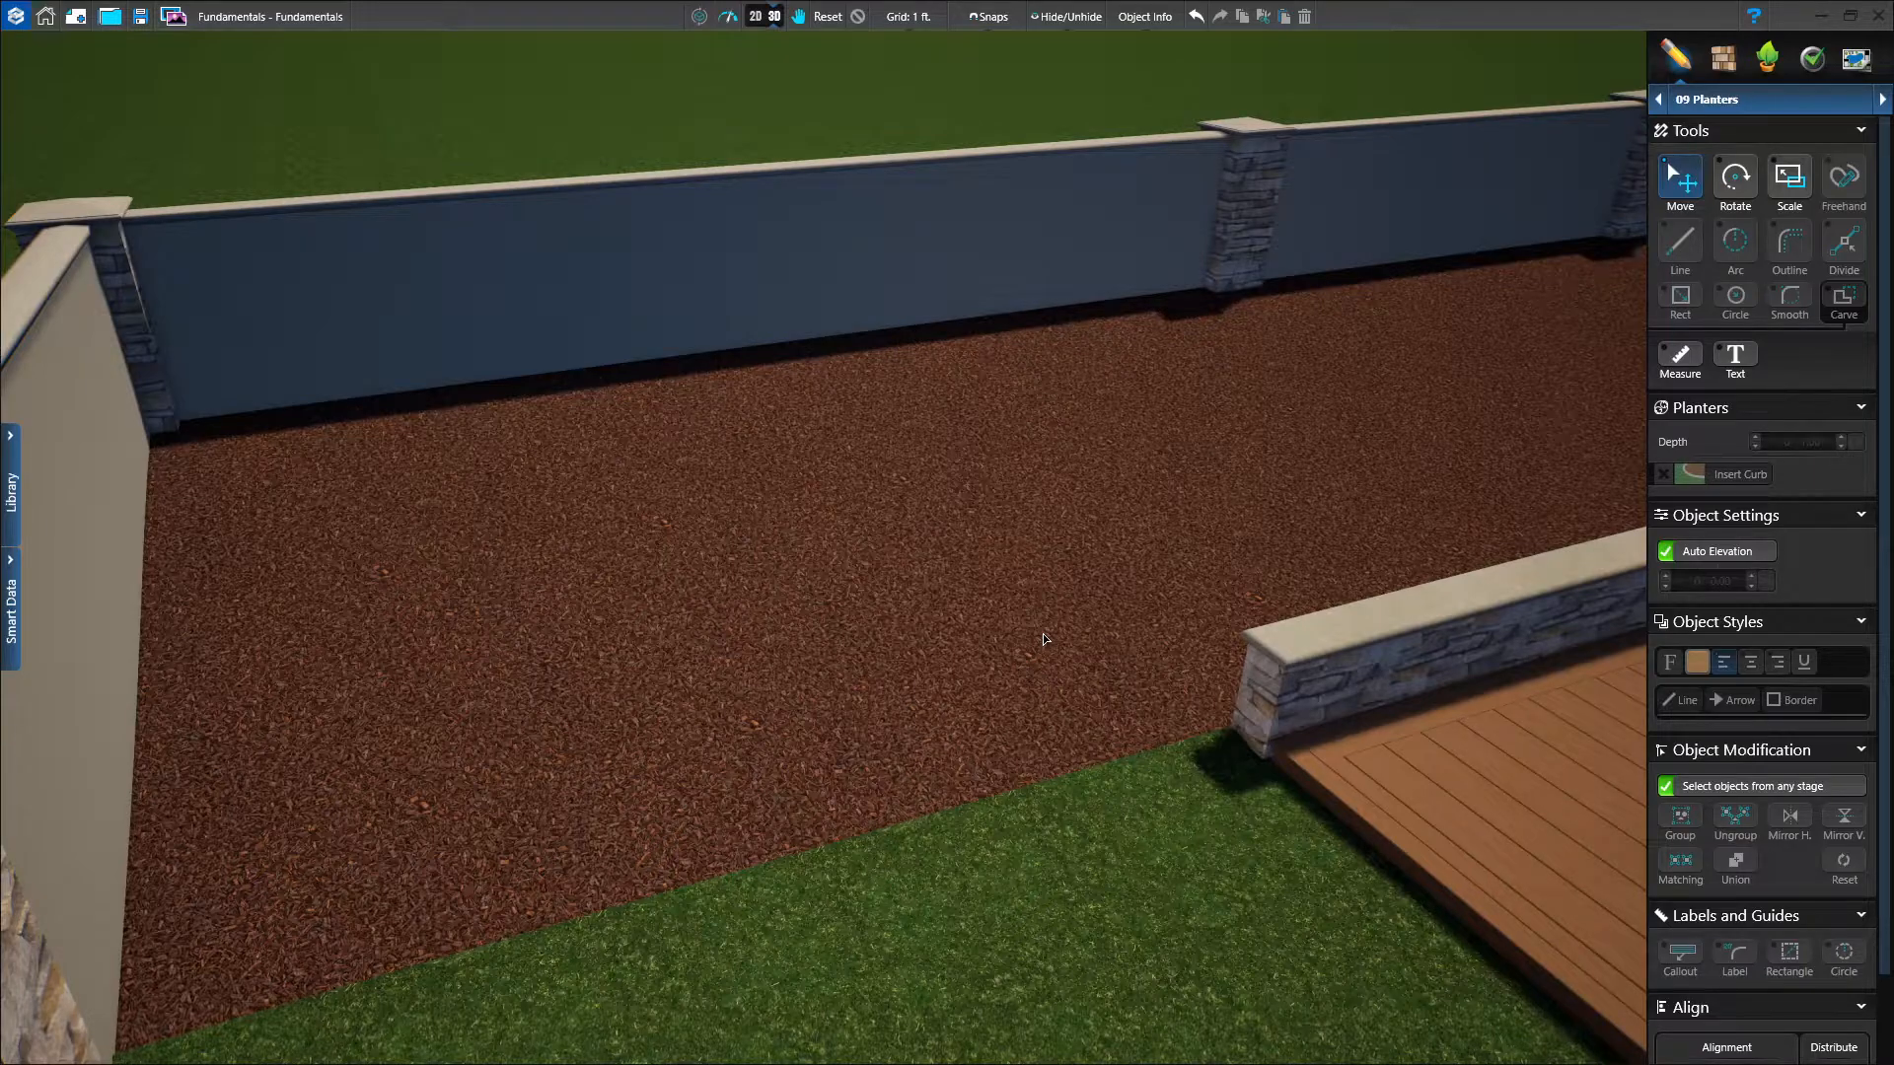
pyautogui.scroll(-5, 1041, 710)
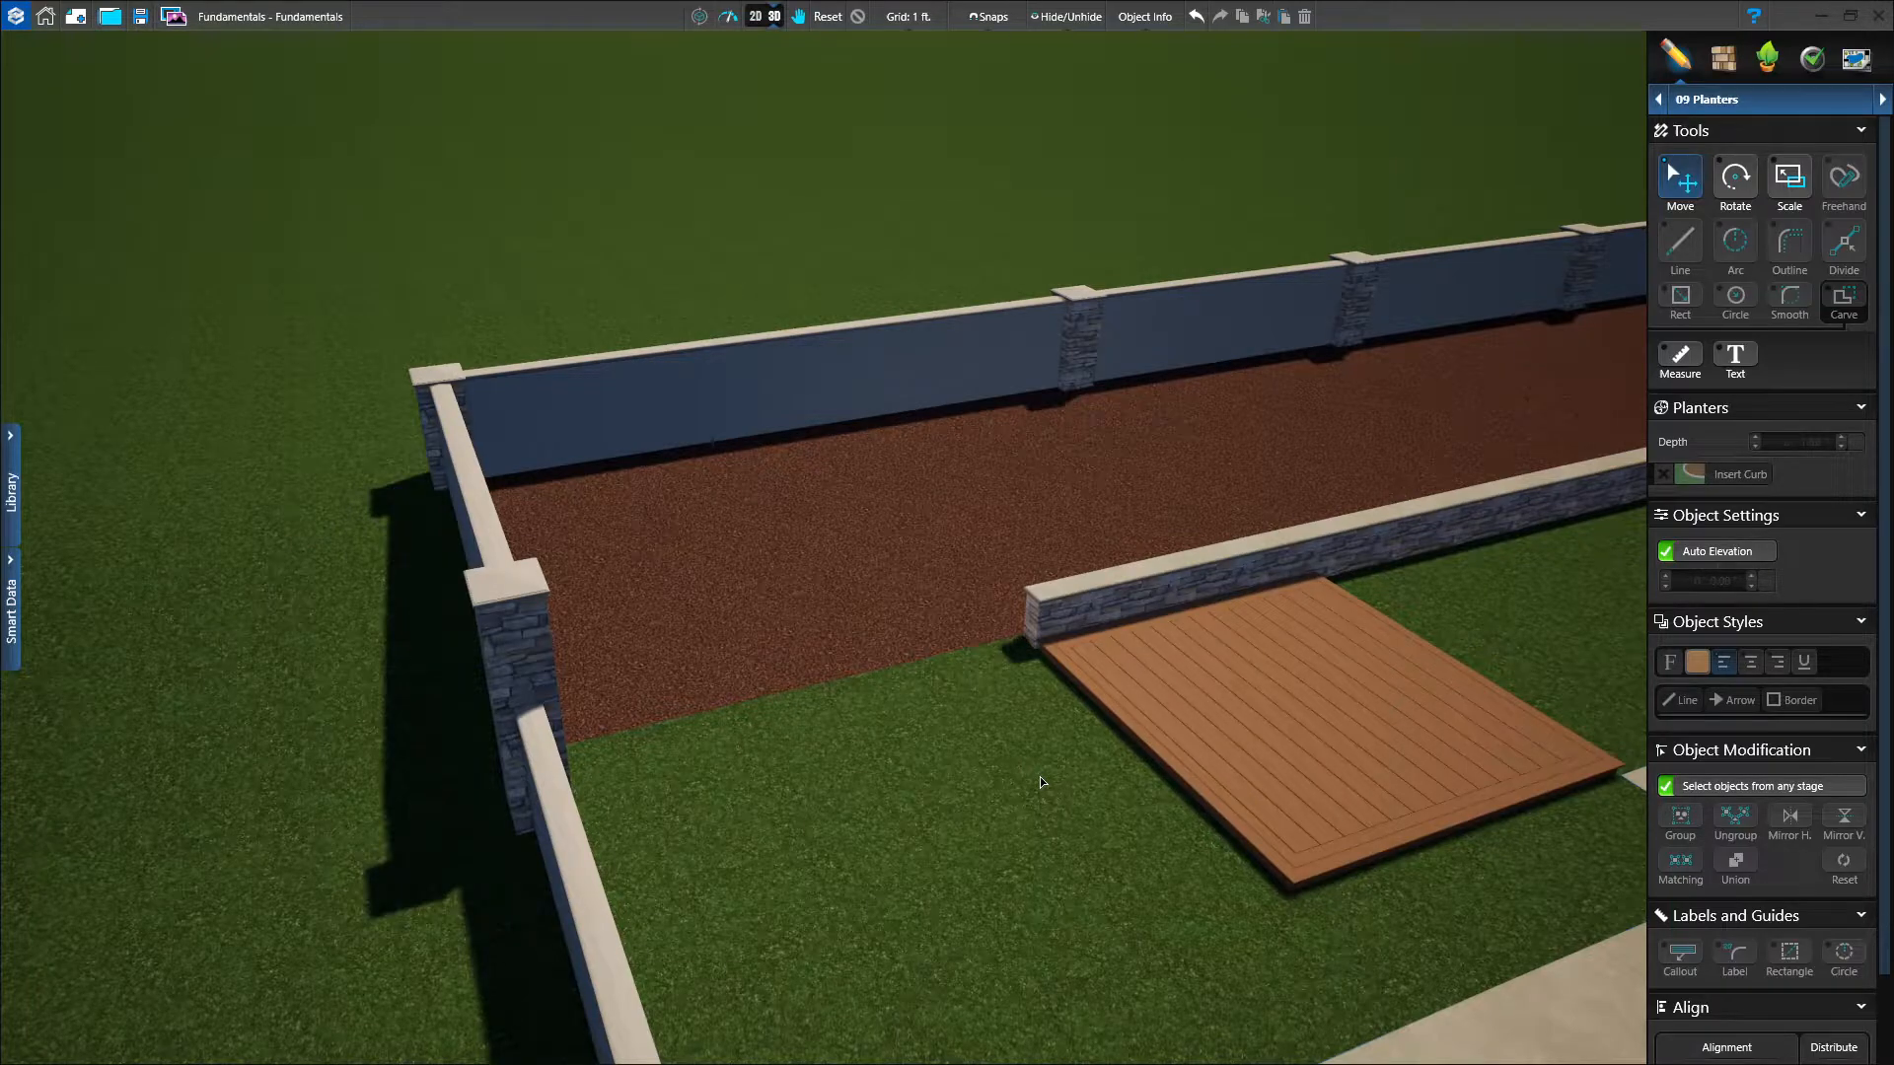
pyautogui.scroll(-5, 1109, 838)
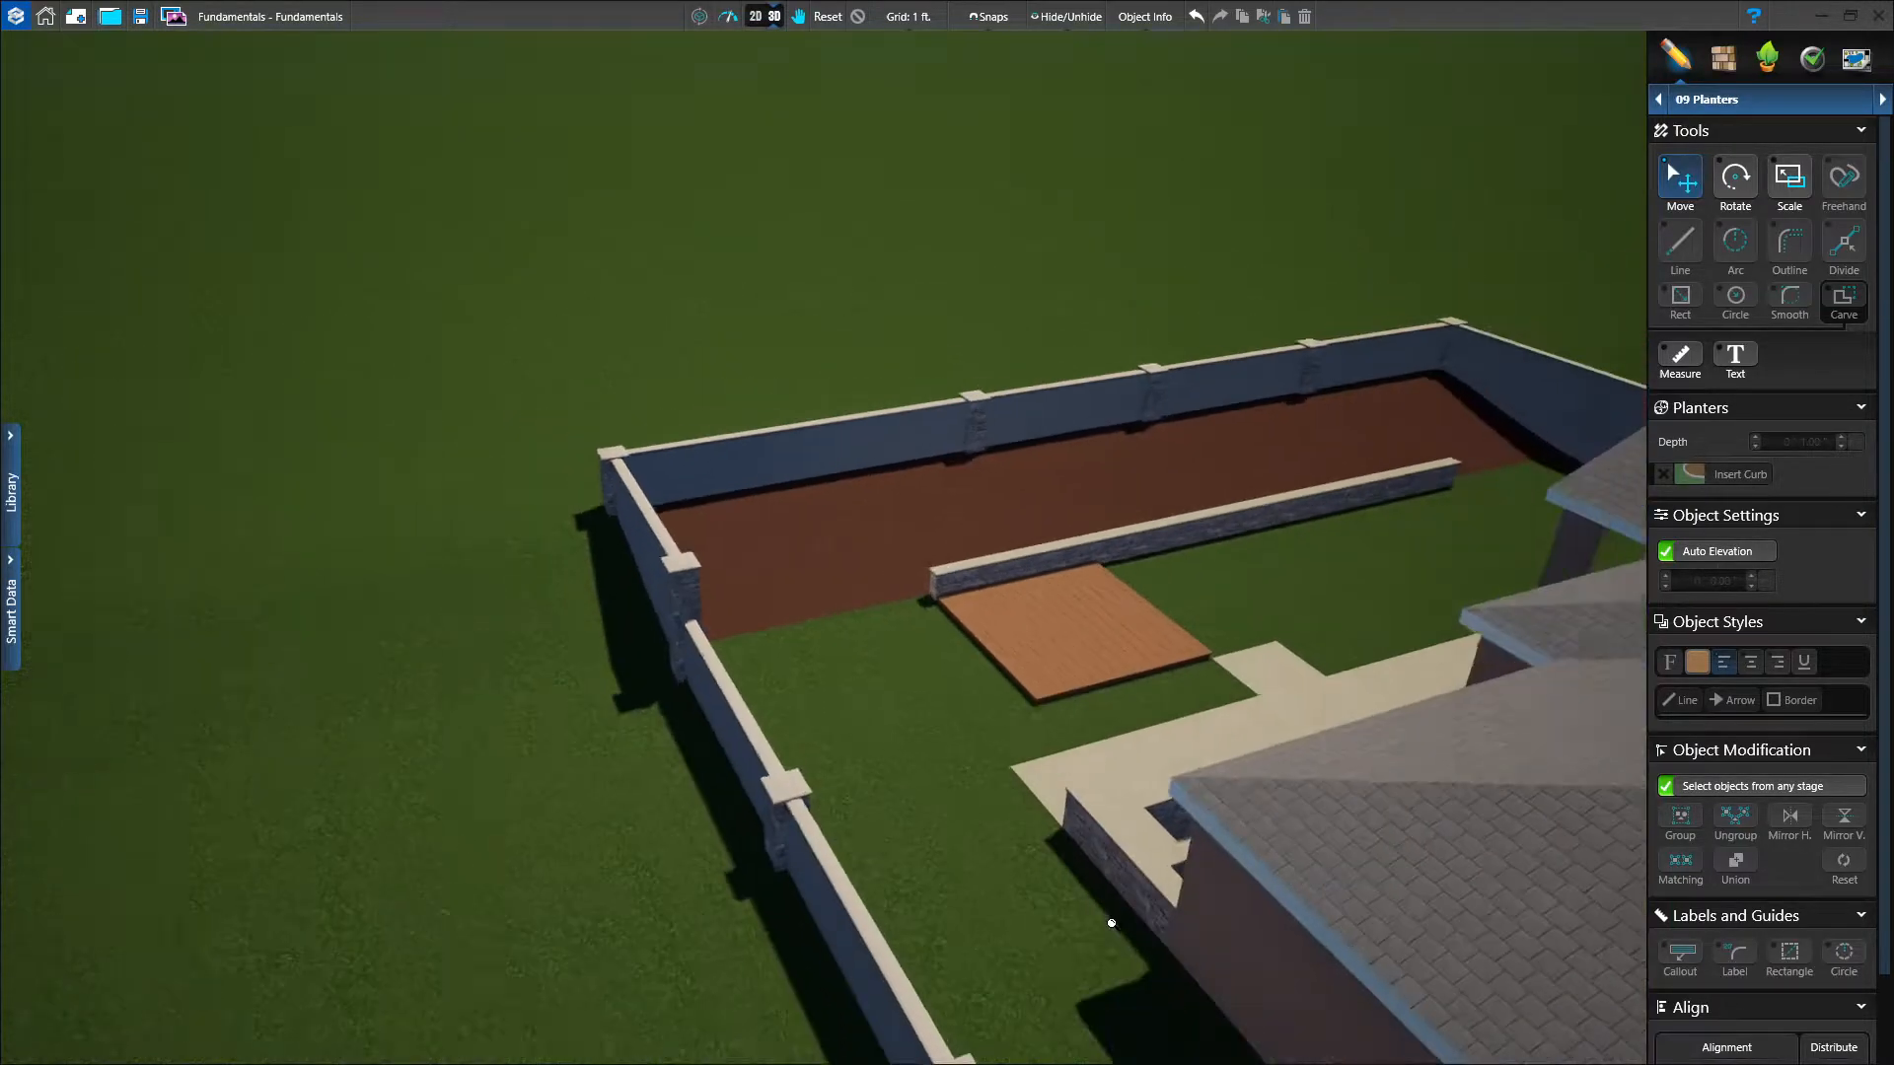
pyautogui.moveTo(1266, 817); pyautogui.dragTo(1246, 925, button='right')
pyautogui.moveTo(1258, 872); pyautogui.dragTo(987, 886, button='middle')
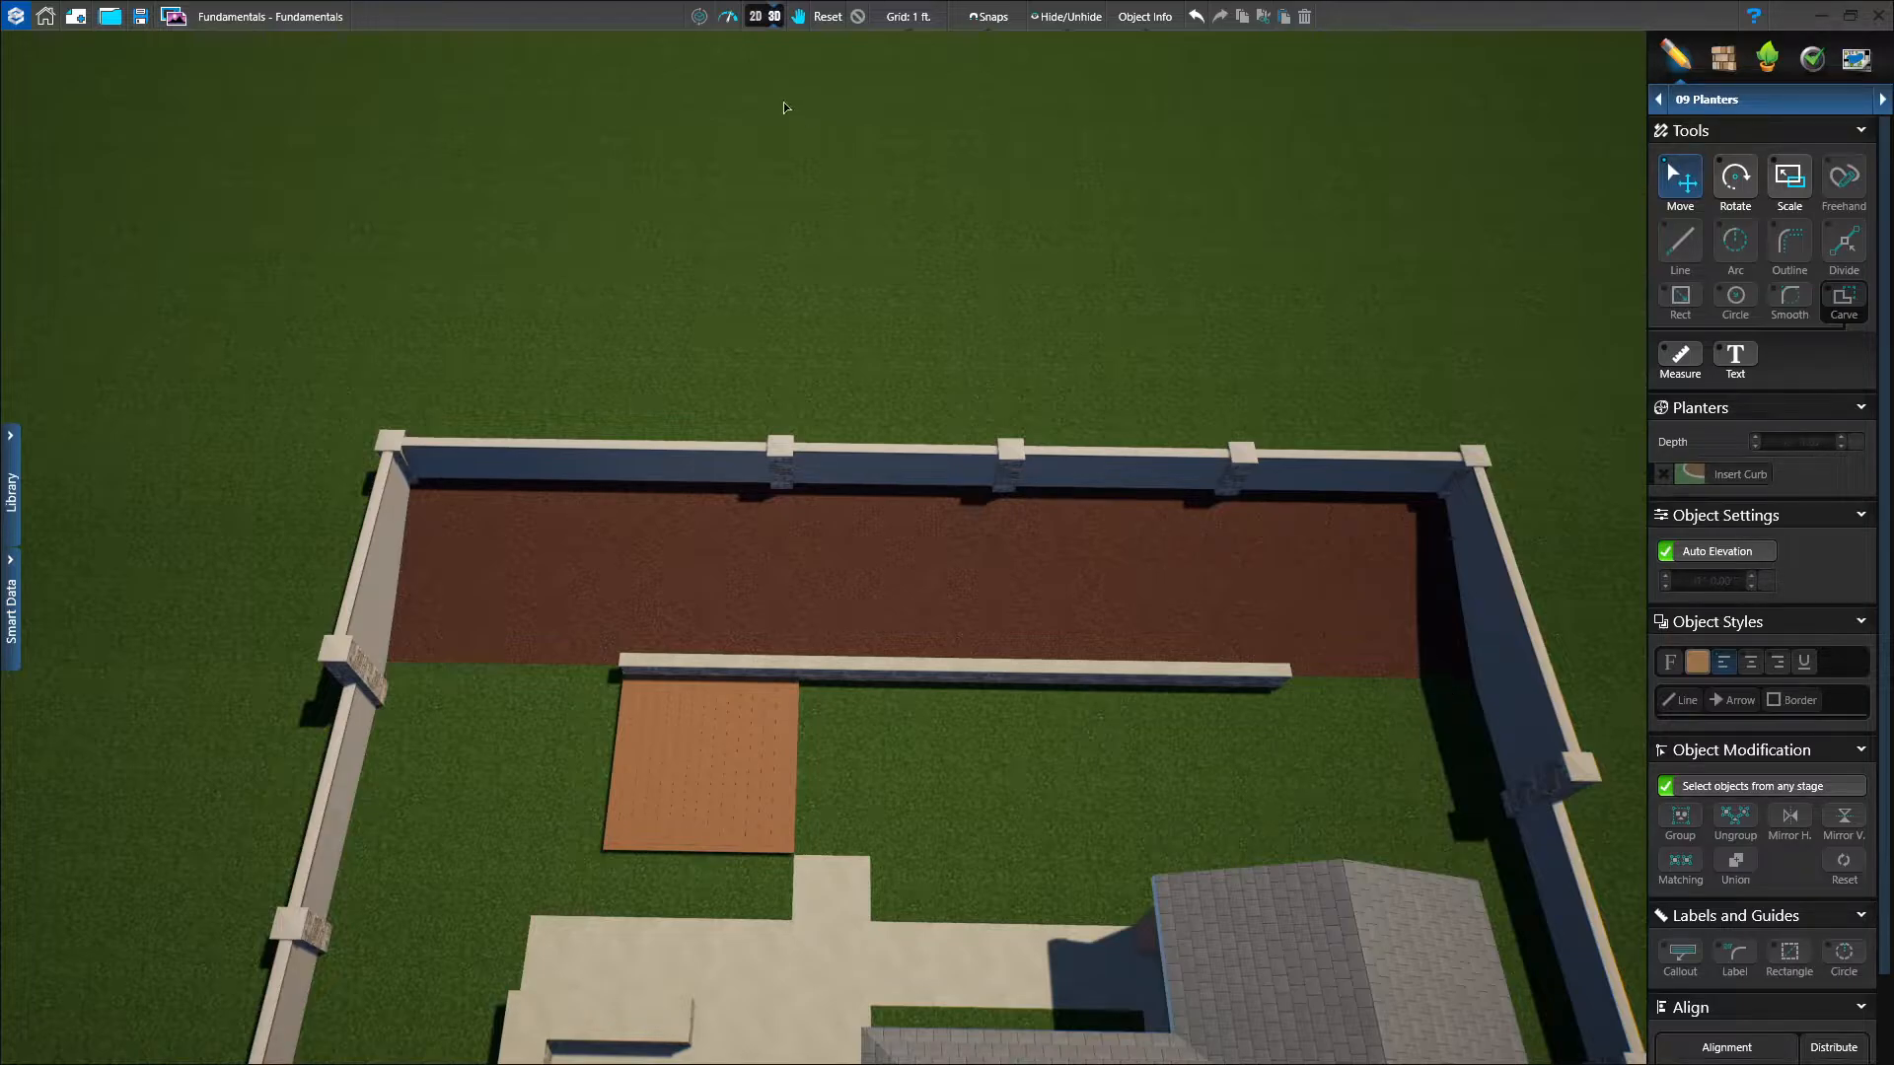
# In the 2D plan, insert a curb on the planter's house-side edge, trimmed to 21 ft between the deck corner and the nearest side wall.
pyautogui.click(761, 22)
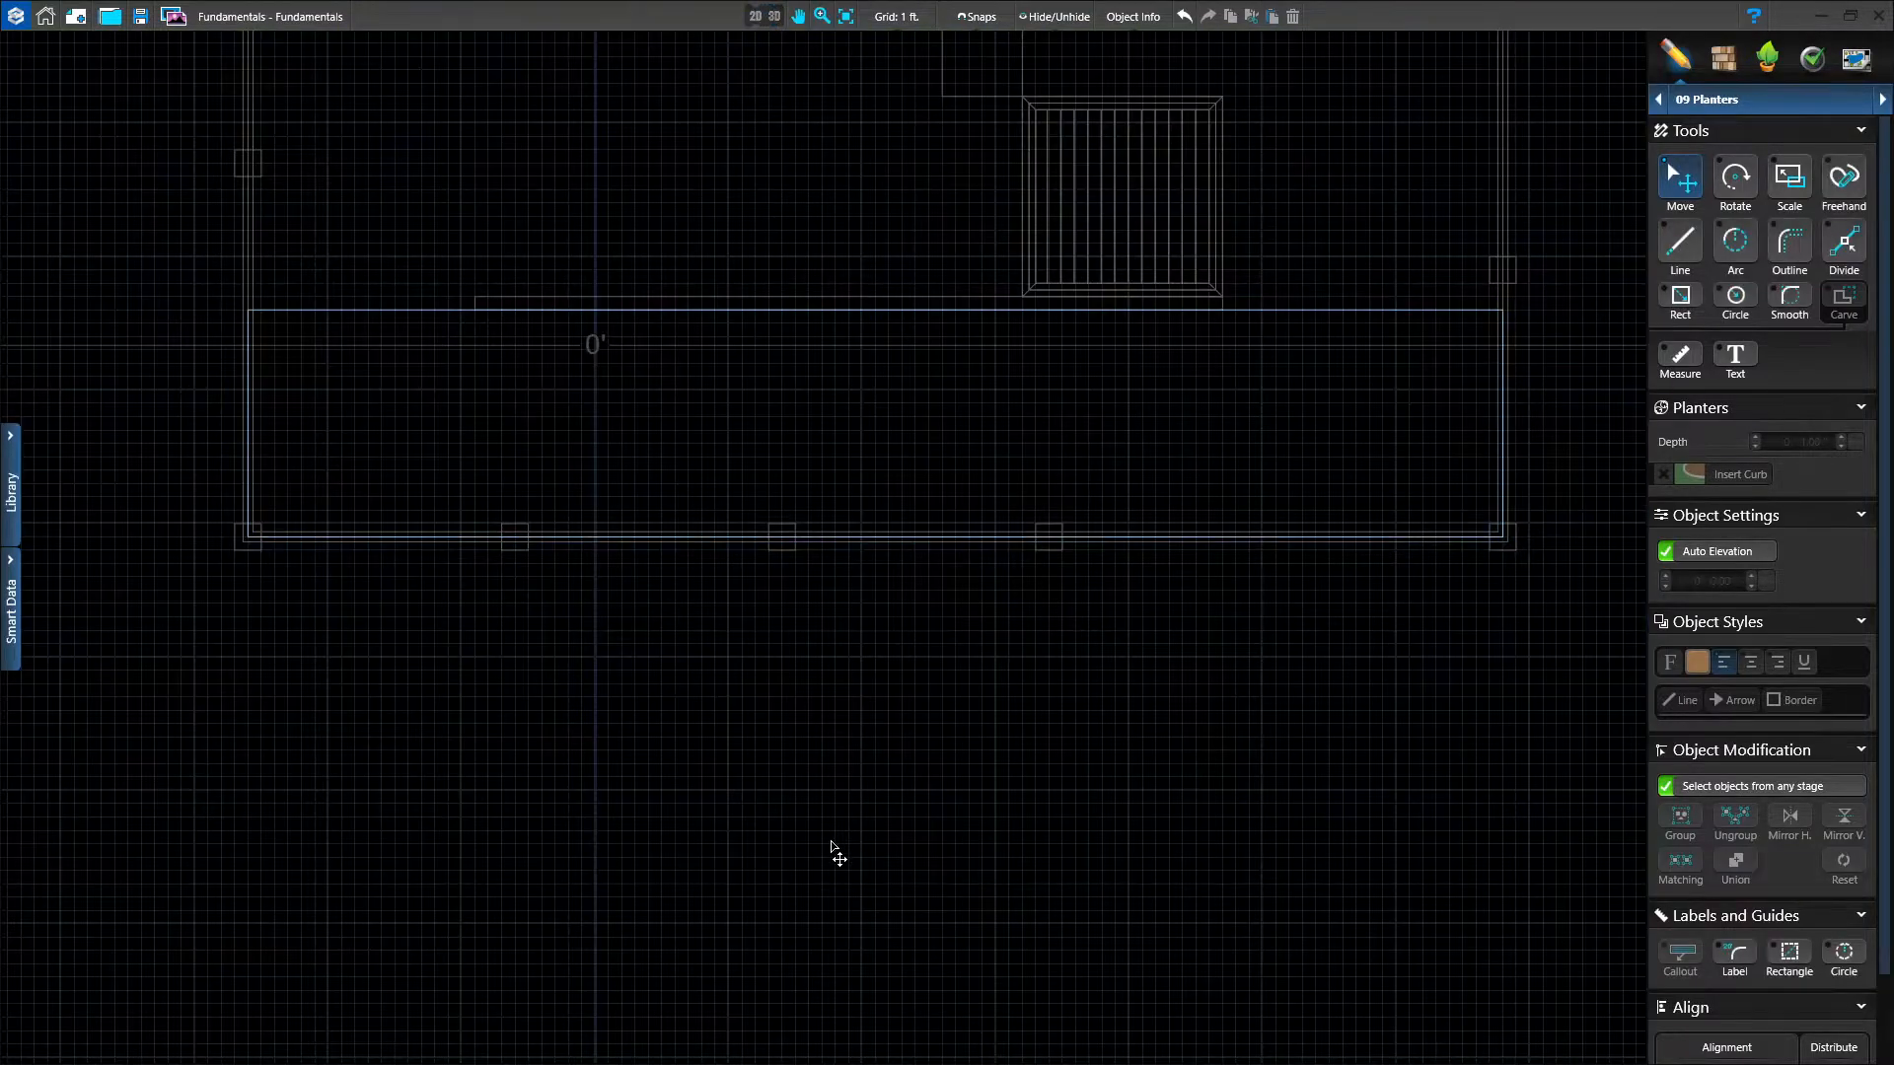
pyautogui.moveTo(1069, 676); pyautogui.dragTo(1130, 818, button='middle')
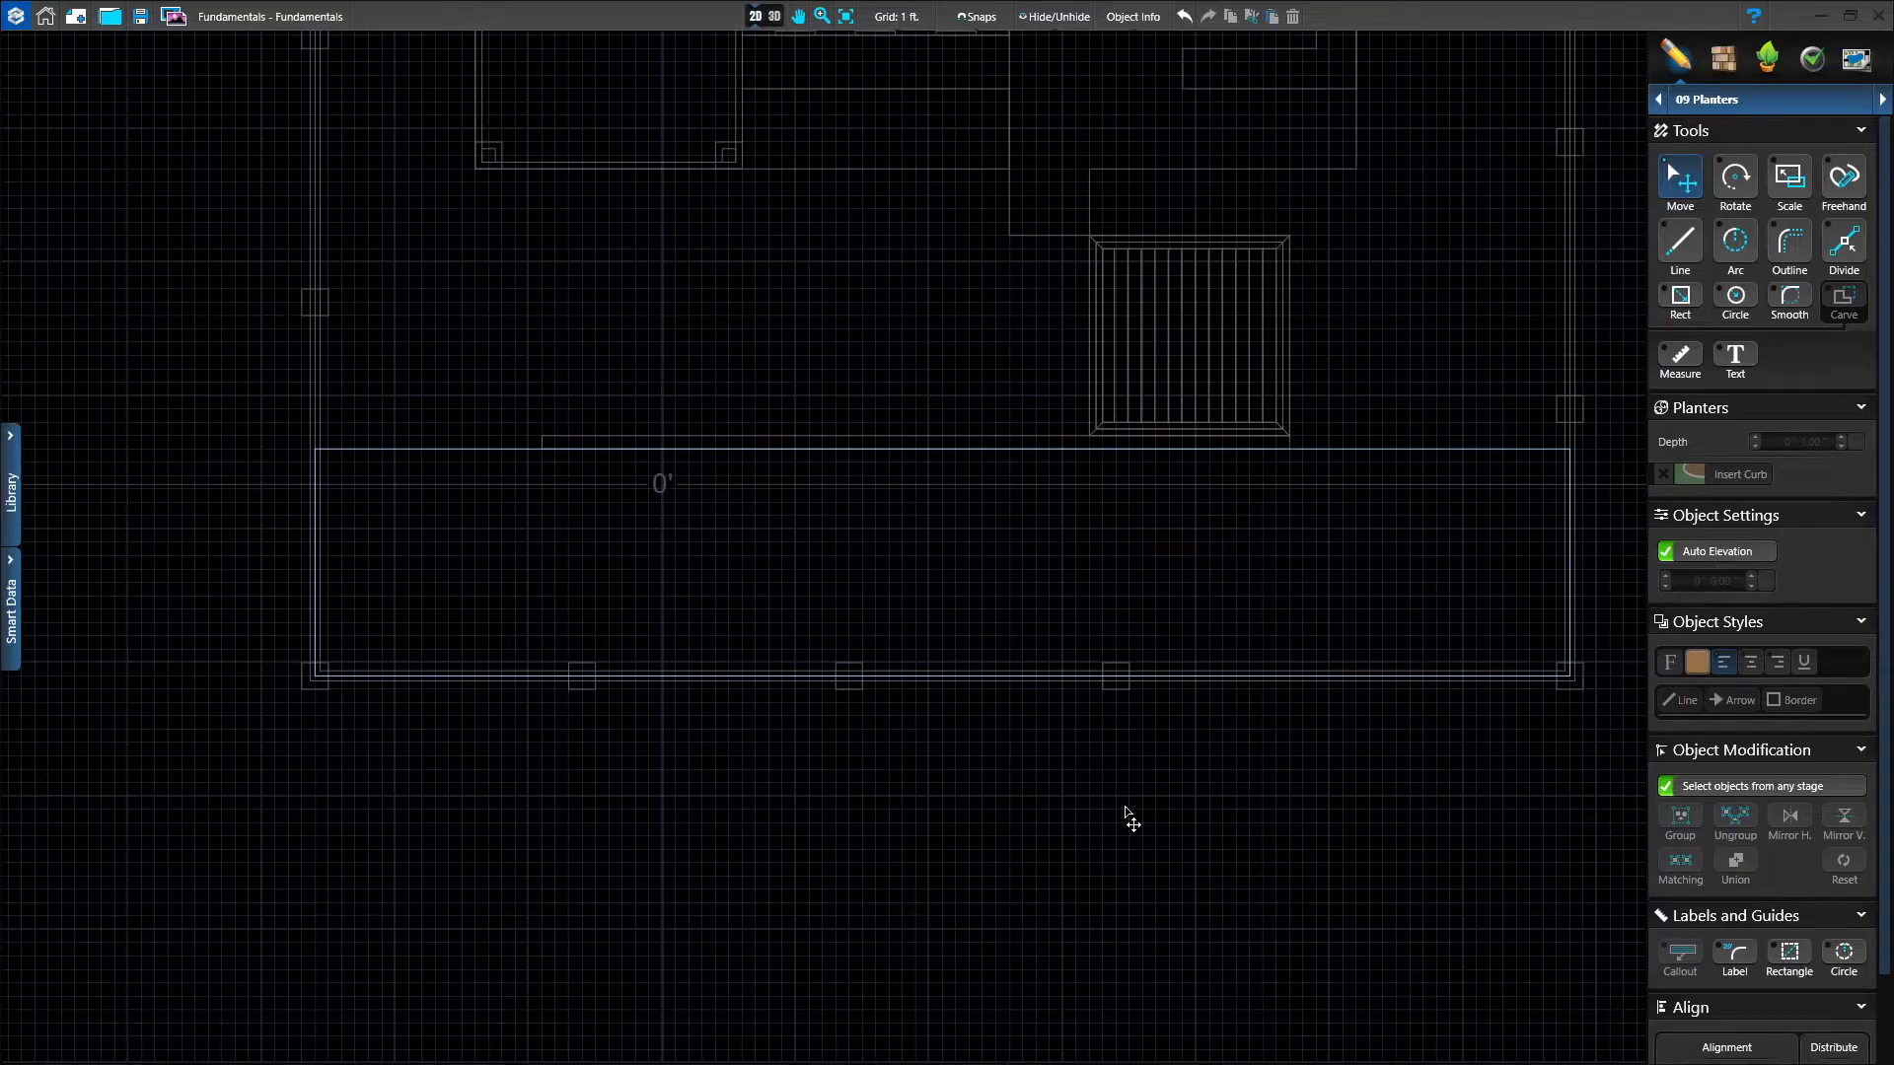
pyautogui.click(1424, 452)
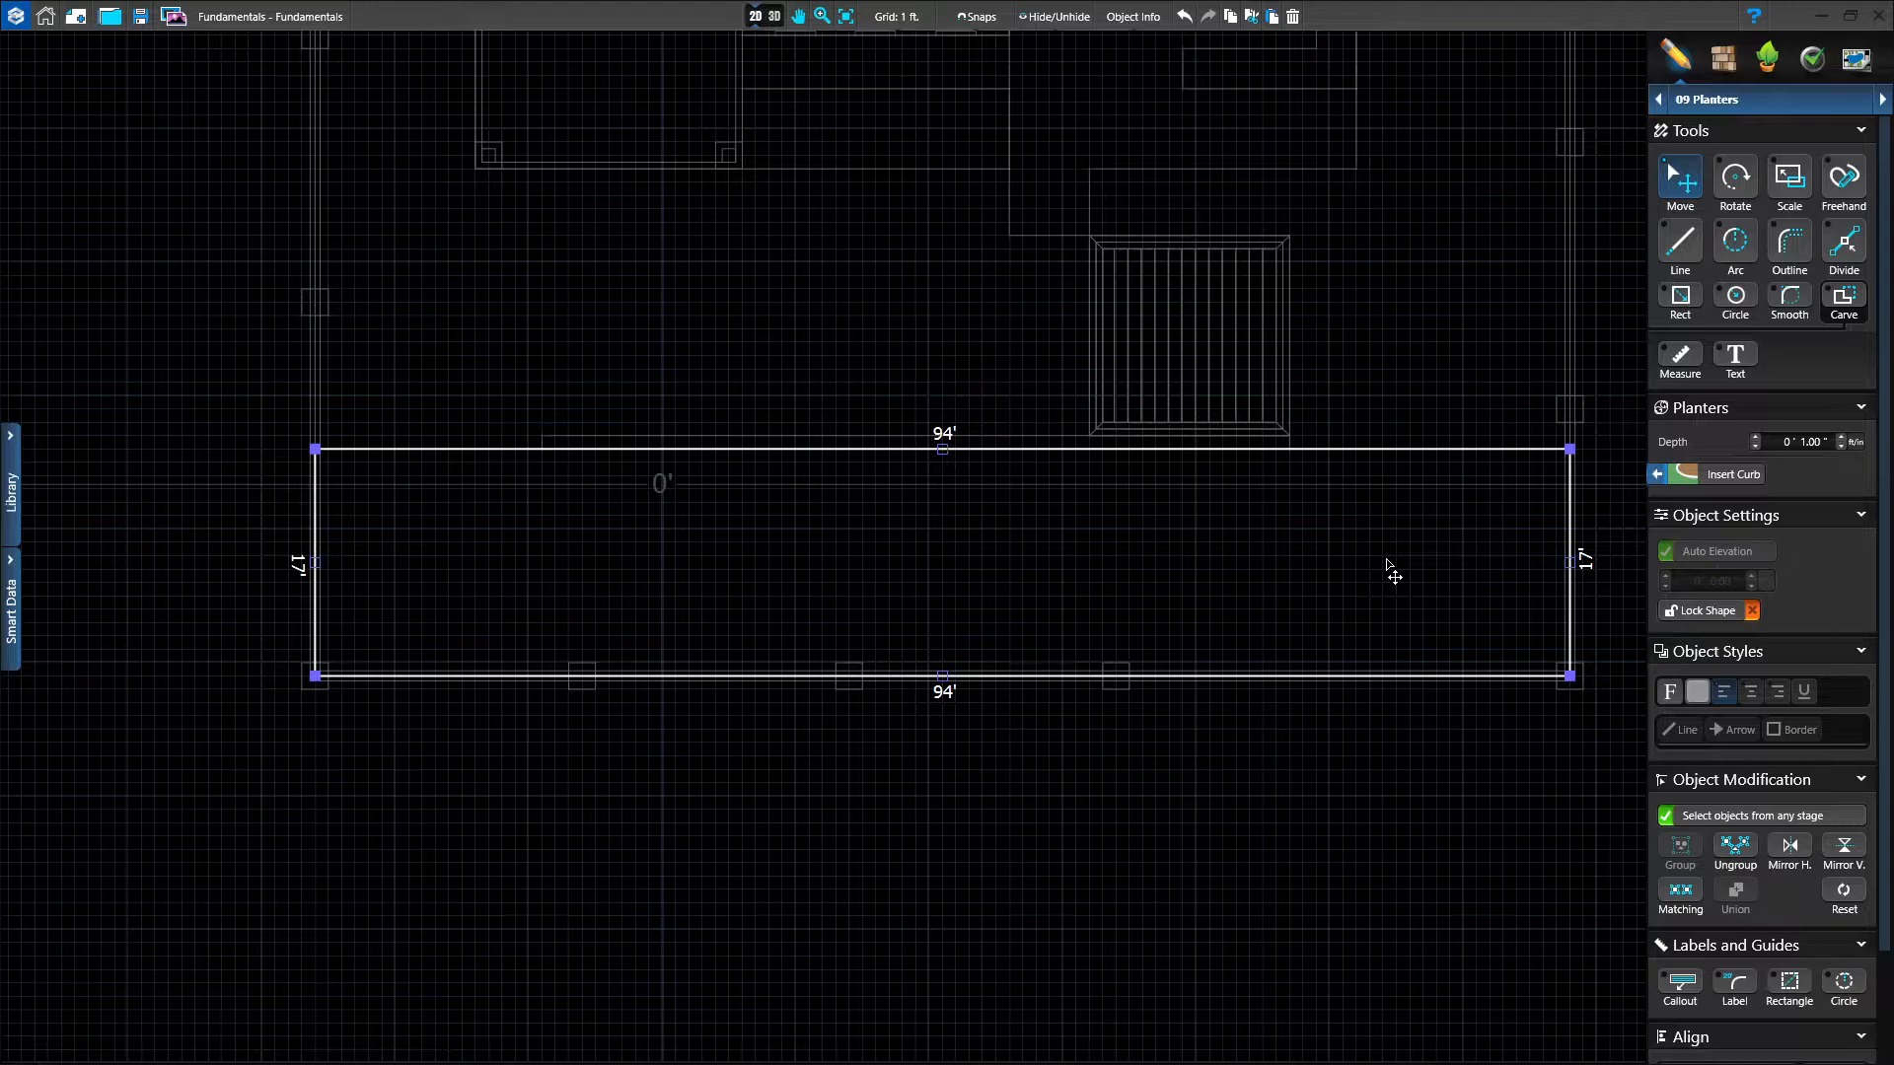
pyautogui.moveTo(1392, 572); pyautogui.dragTo(1329, 649, button='middle')
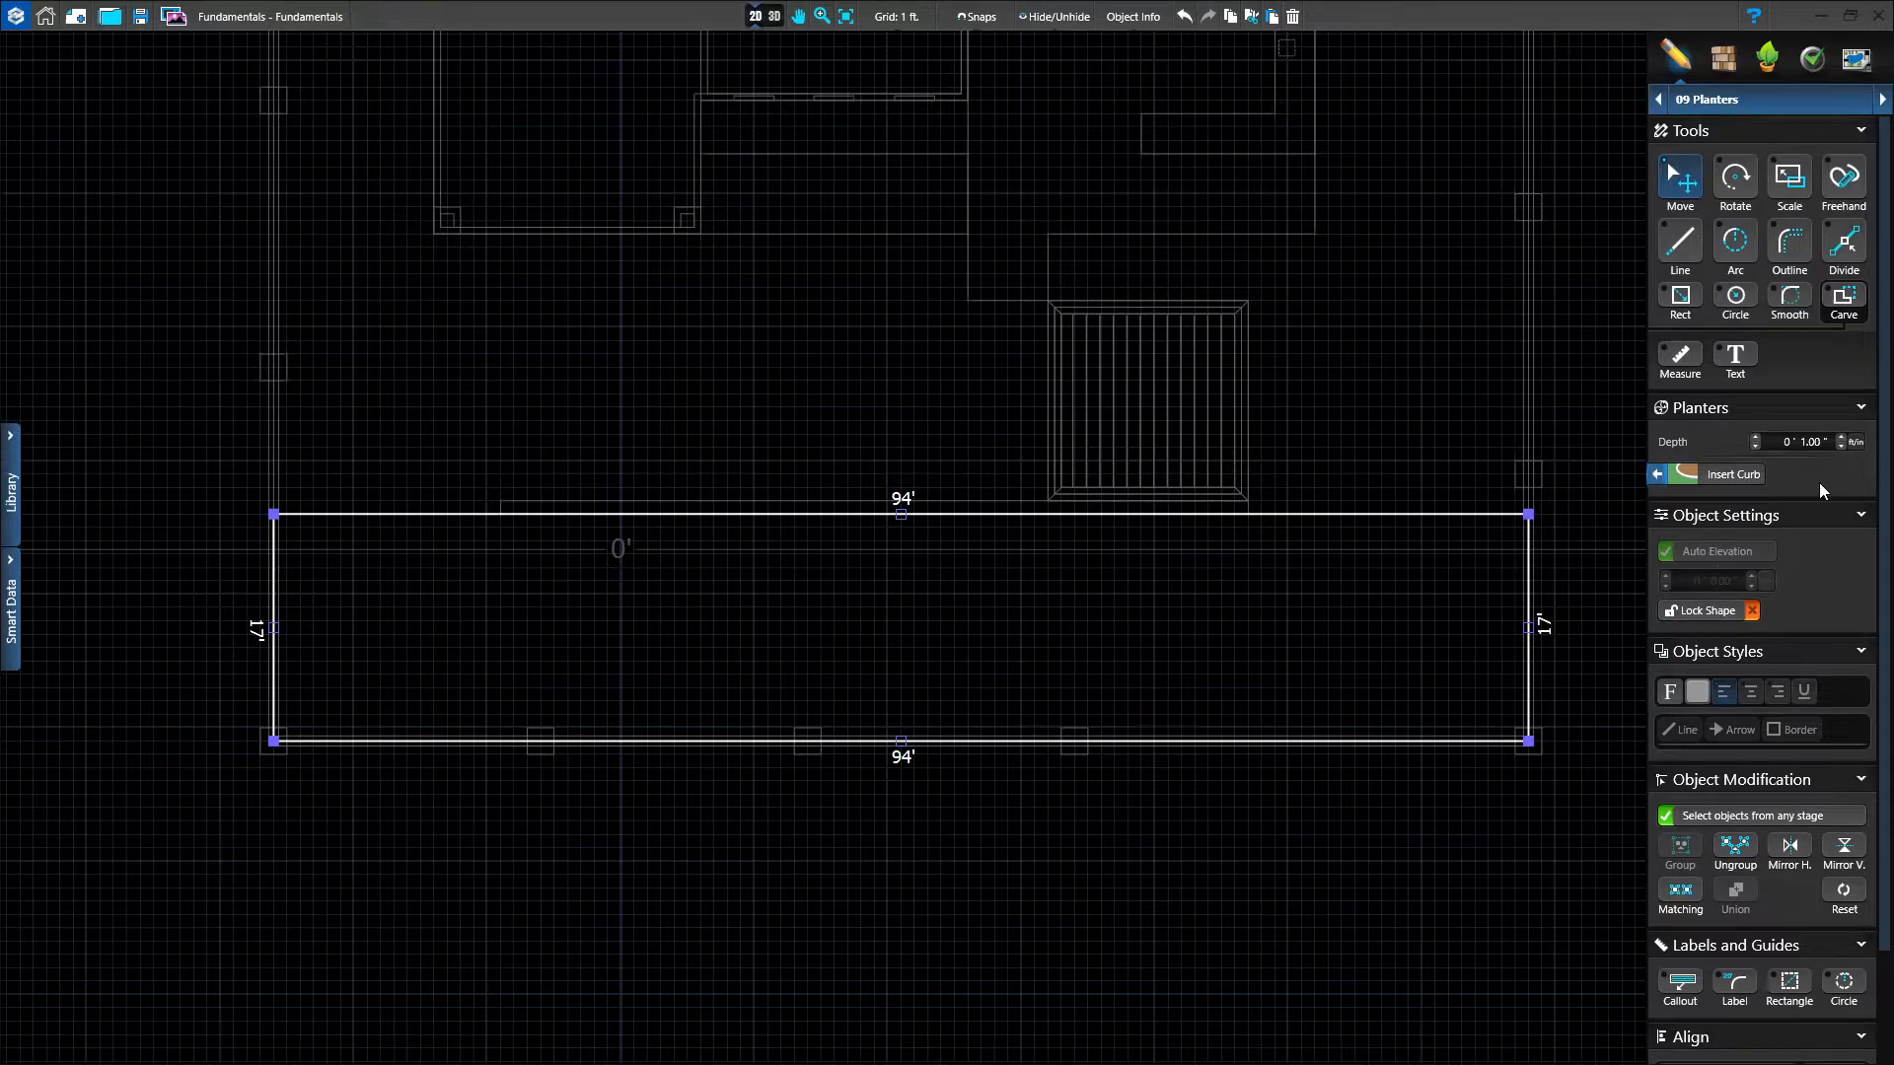
pyautogui.click(1736, 476)
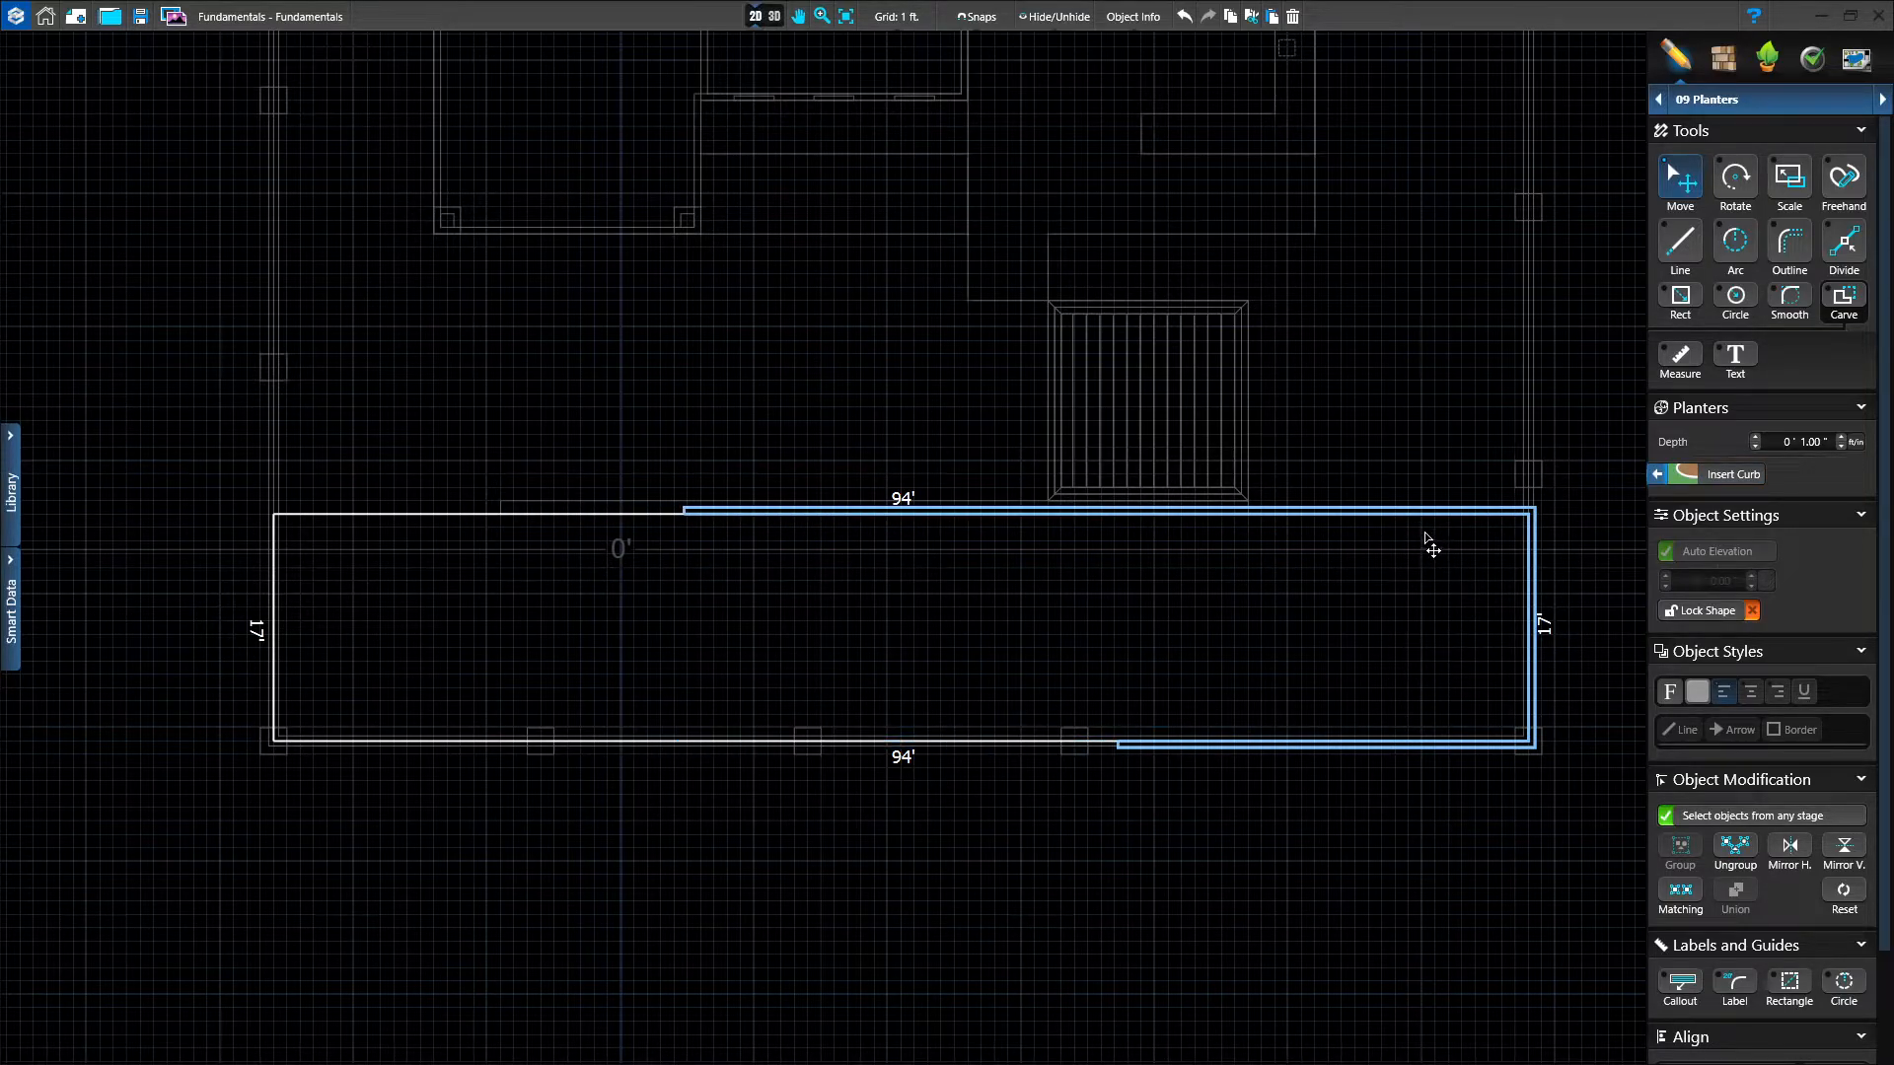
pyautogui.click(1457, 592)
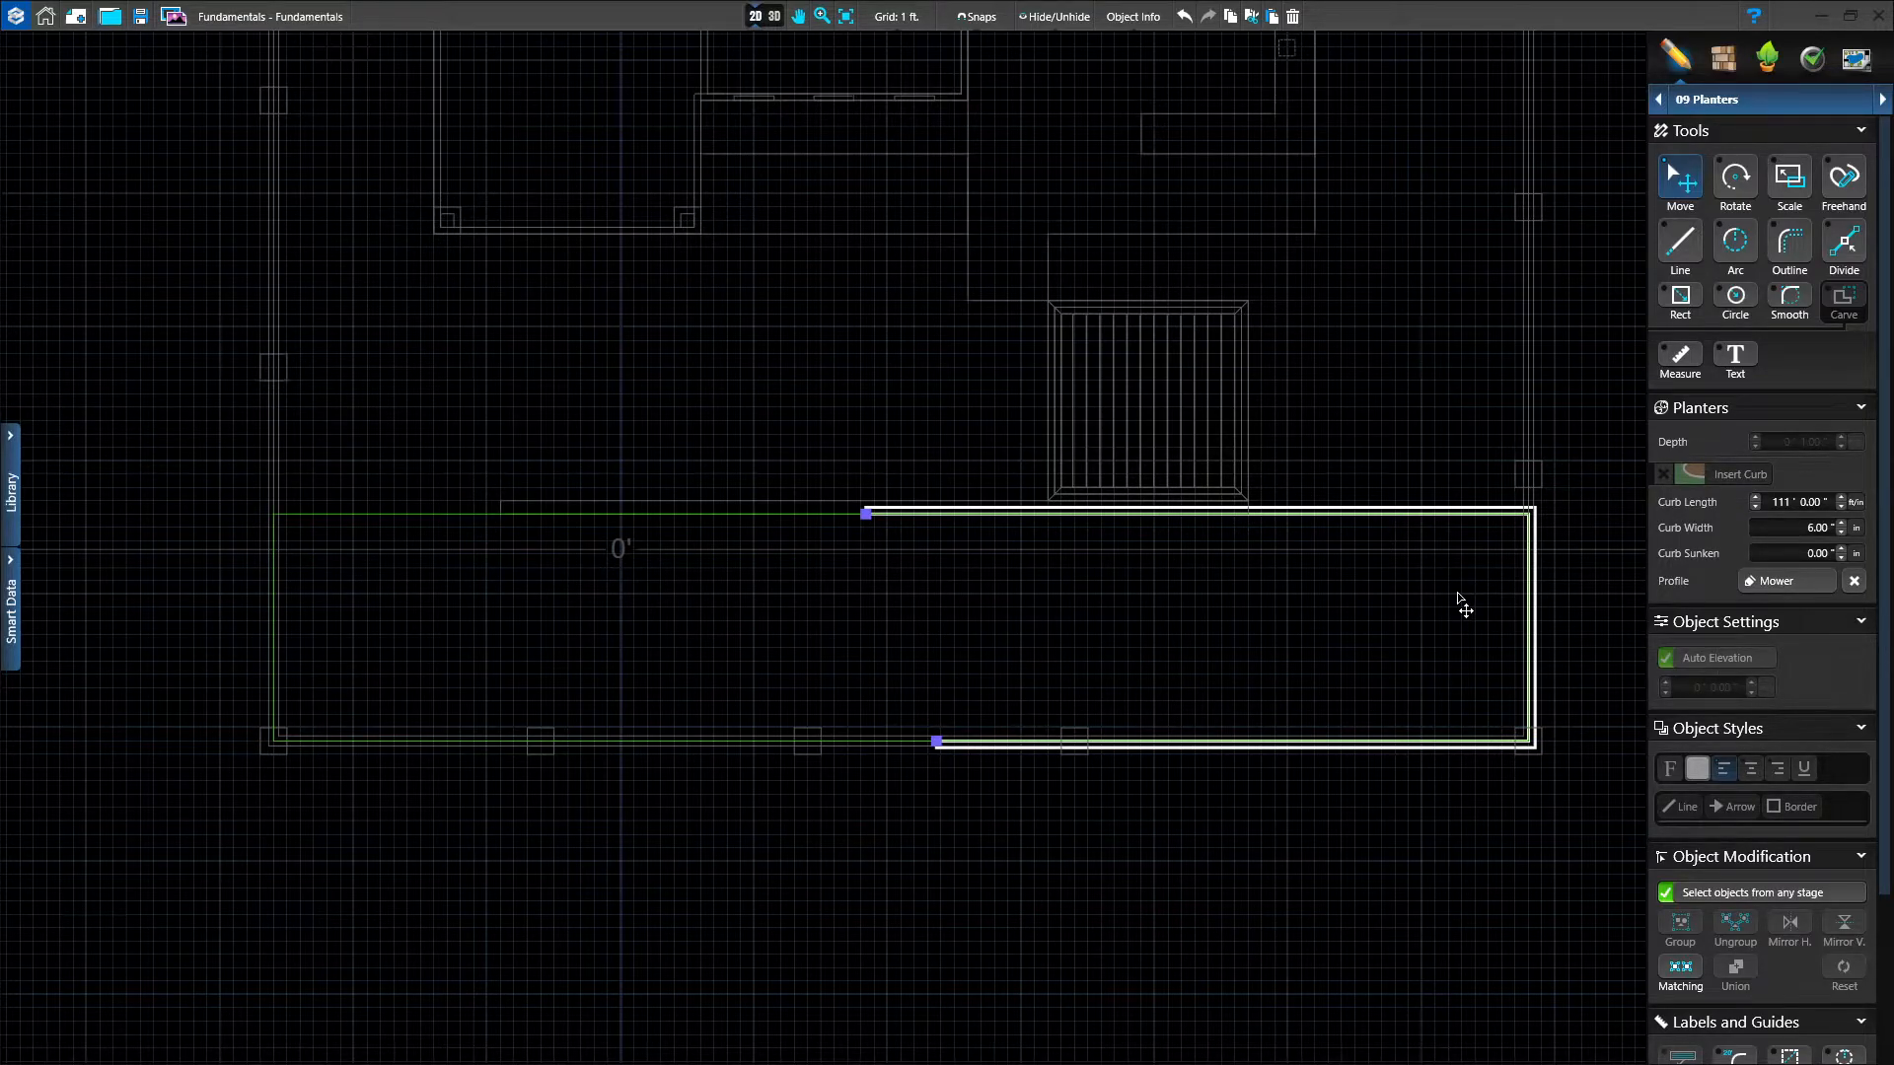
pyautogui.moveTo(865, 514); pyautogui.dragTo(1260, 526)
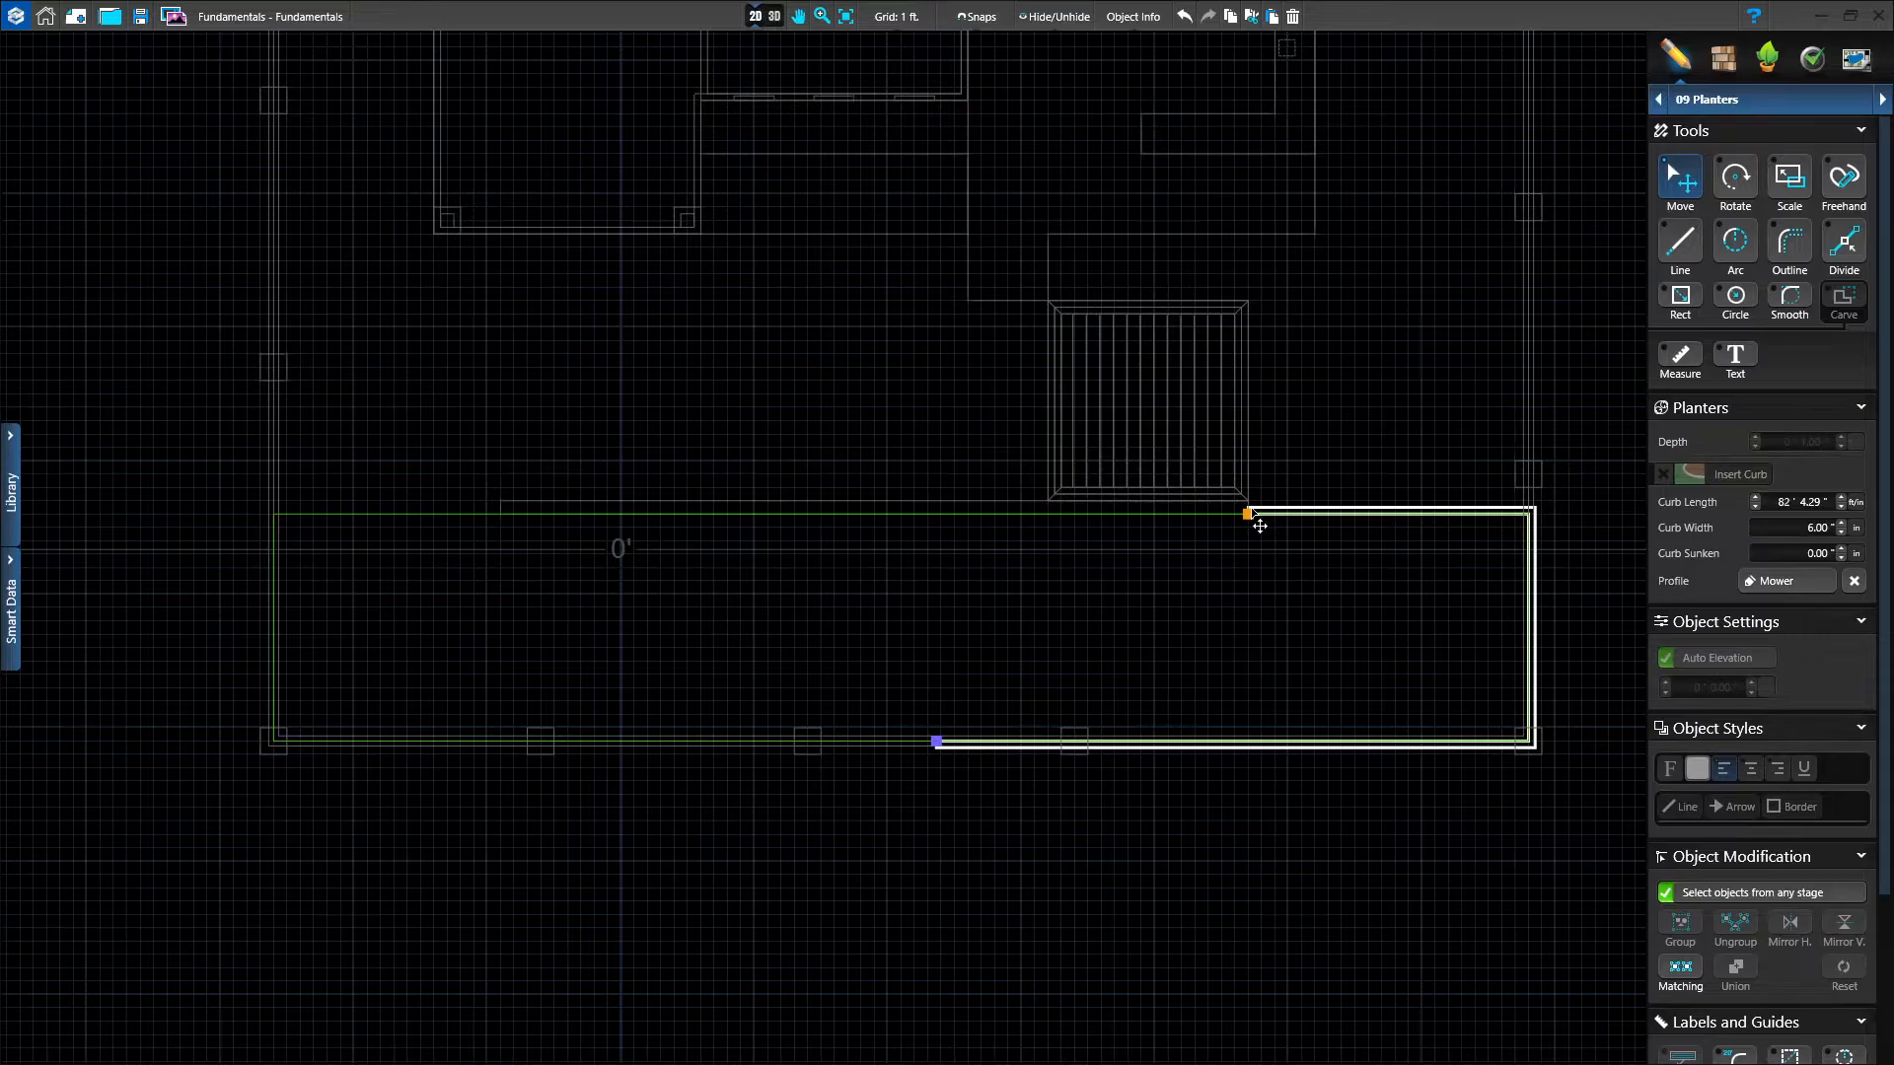
pyautogui.moveTo(935, 741); pyautogui.dragTo(1533, 523)
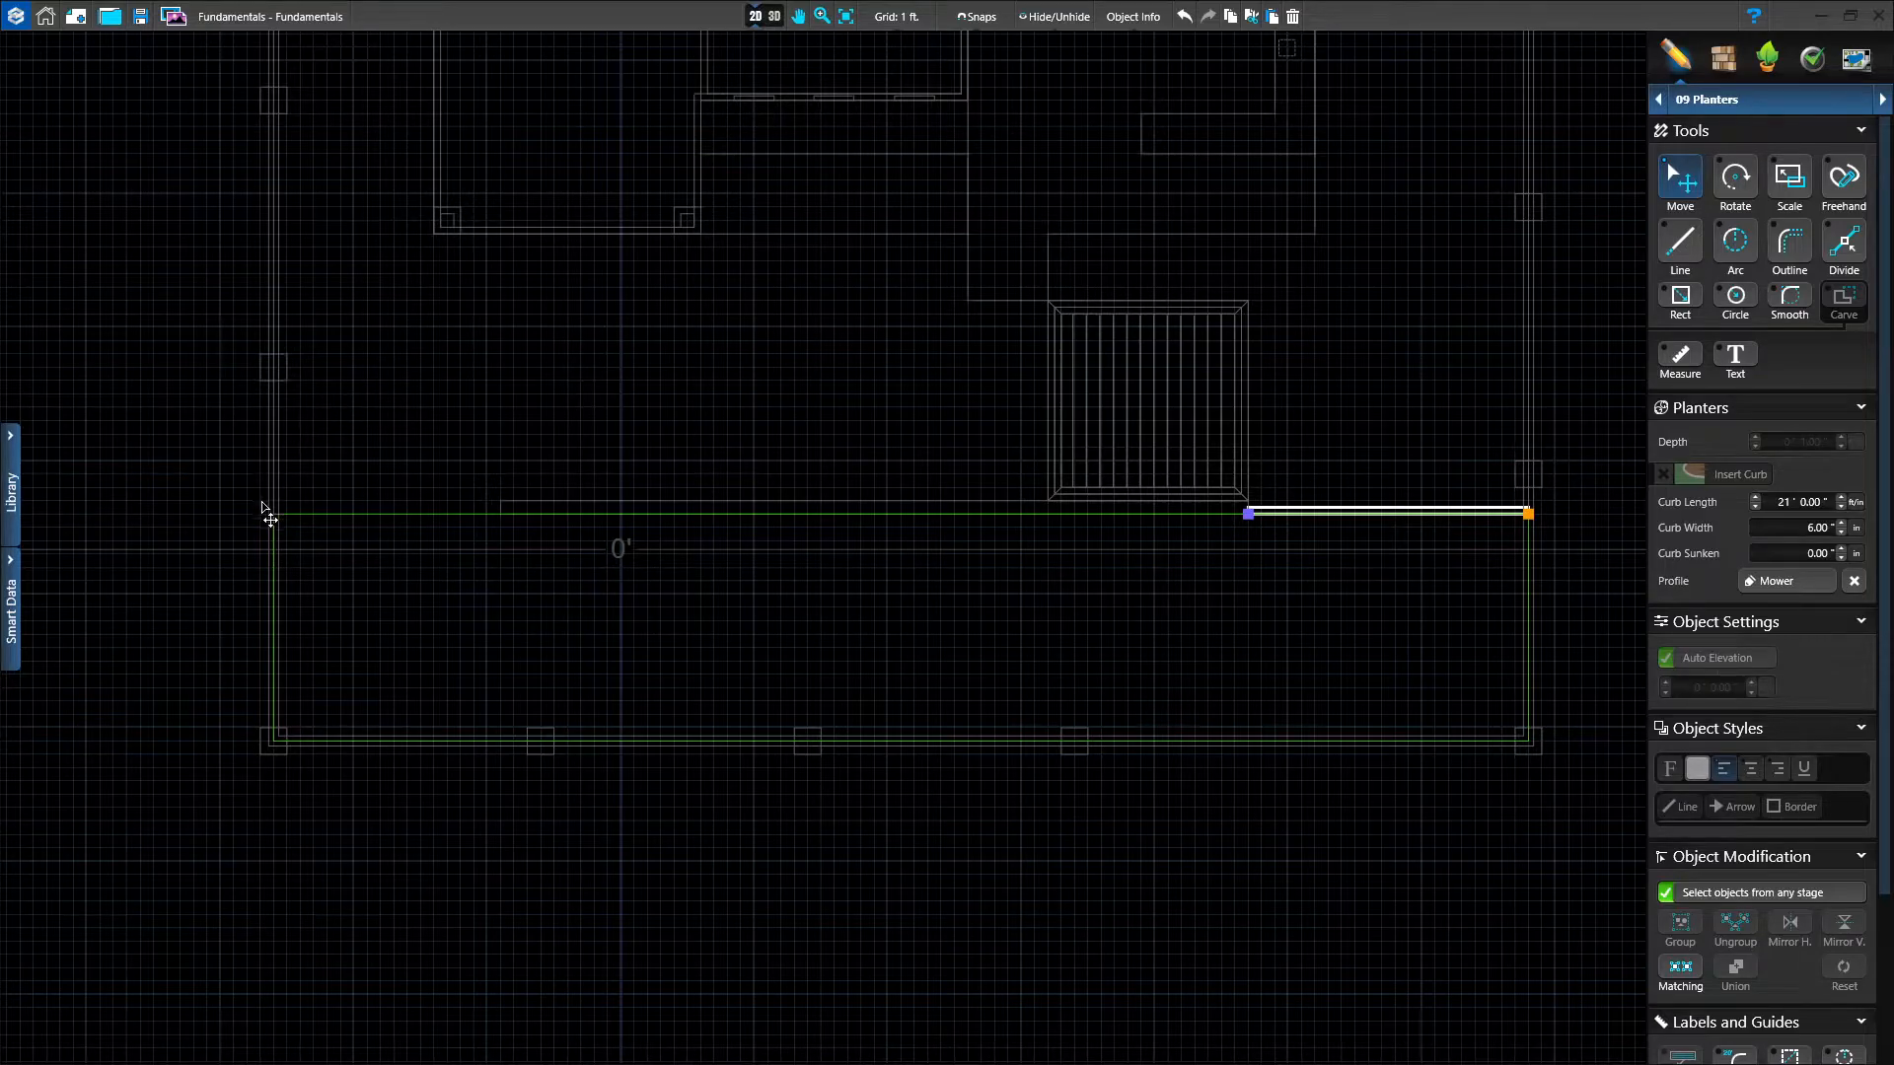
pyautogui.click(161, 471)
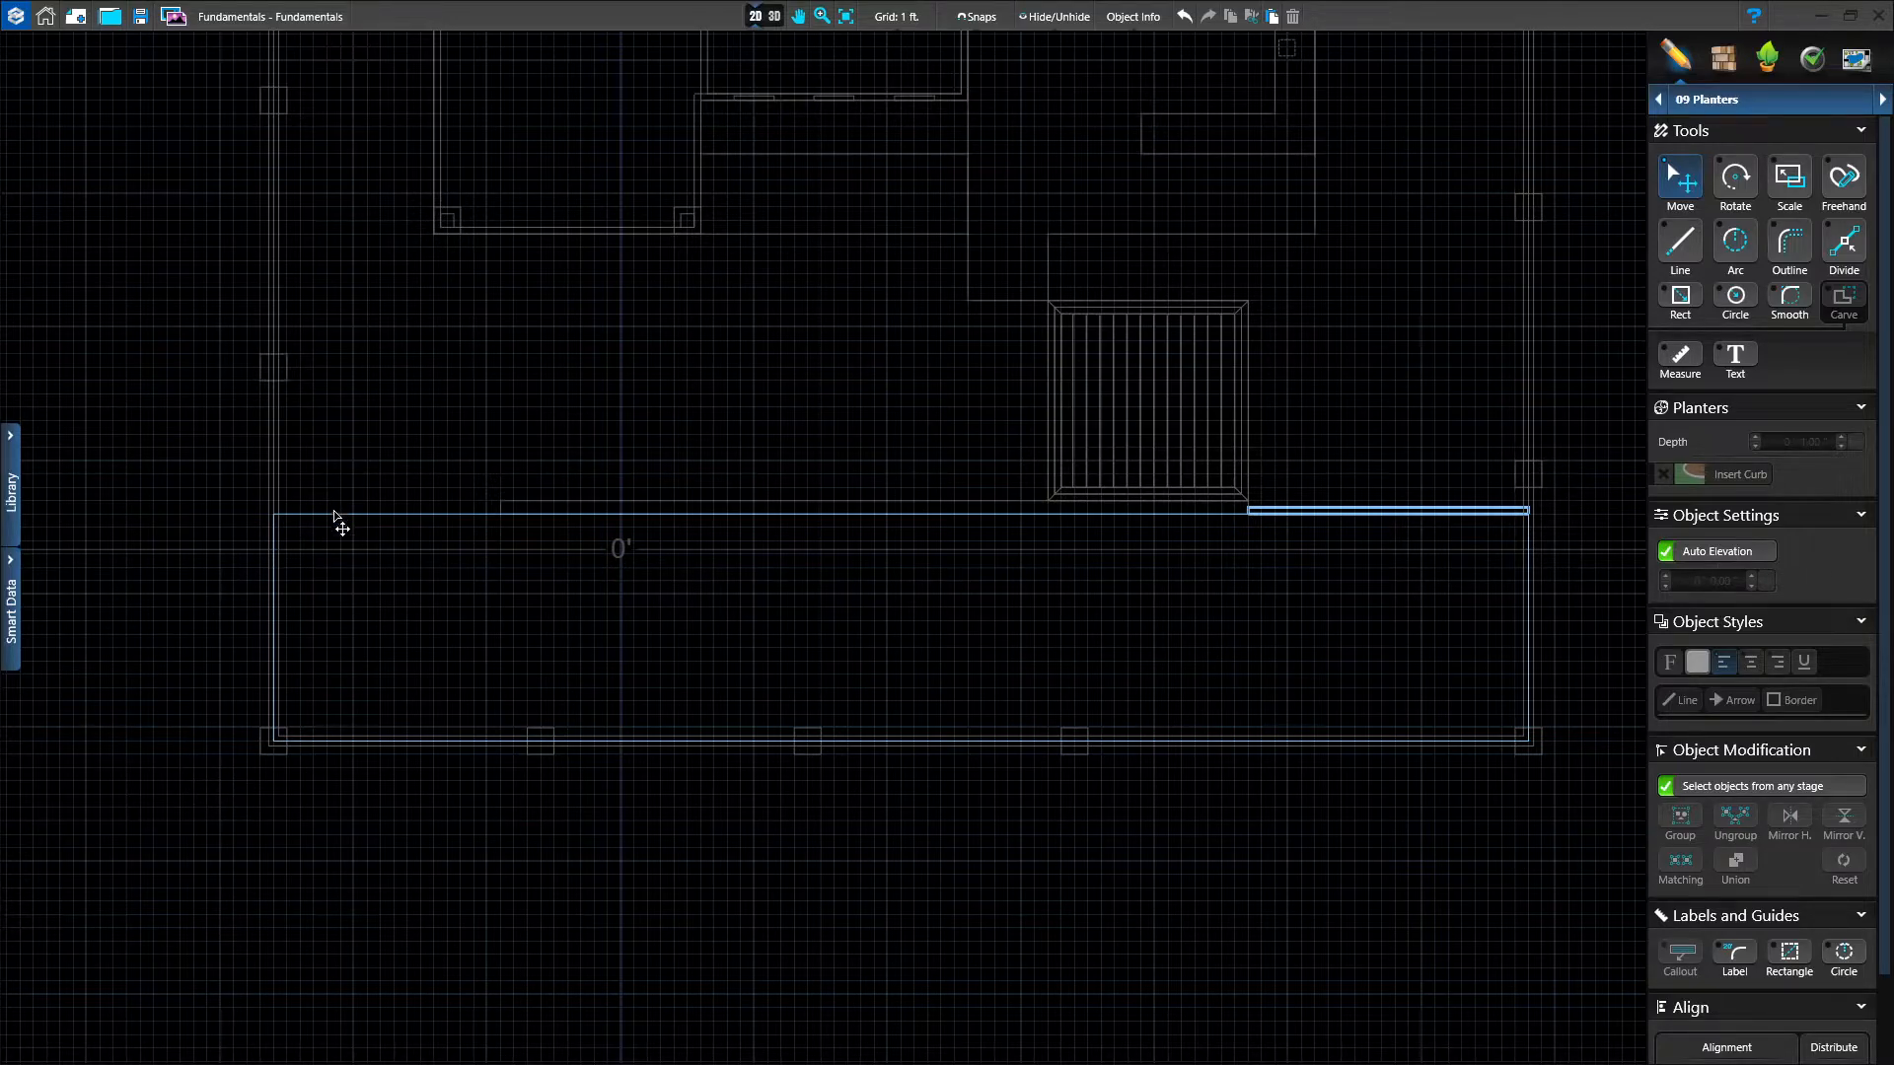
# Insert a second planter curb, trimmed to 17 ft between the opposite side wall and the far end of the low wall.
pyautogui.click(374, 515)
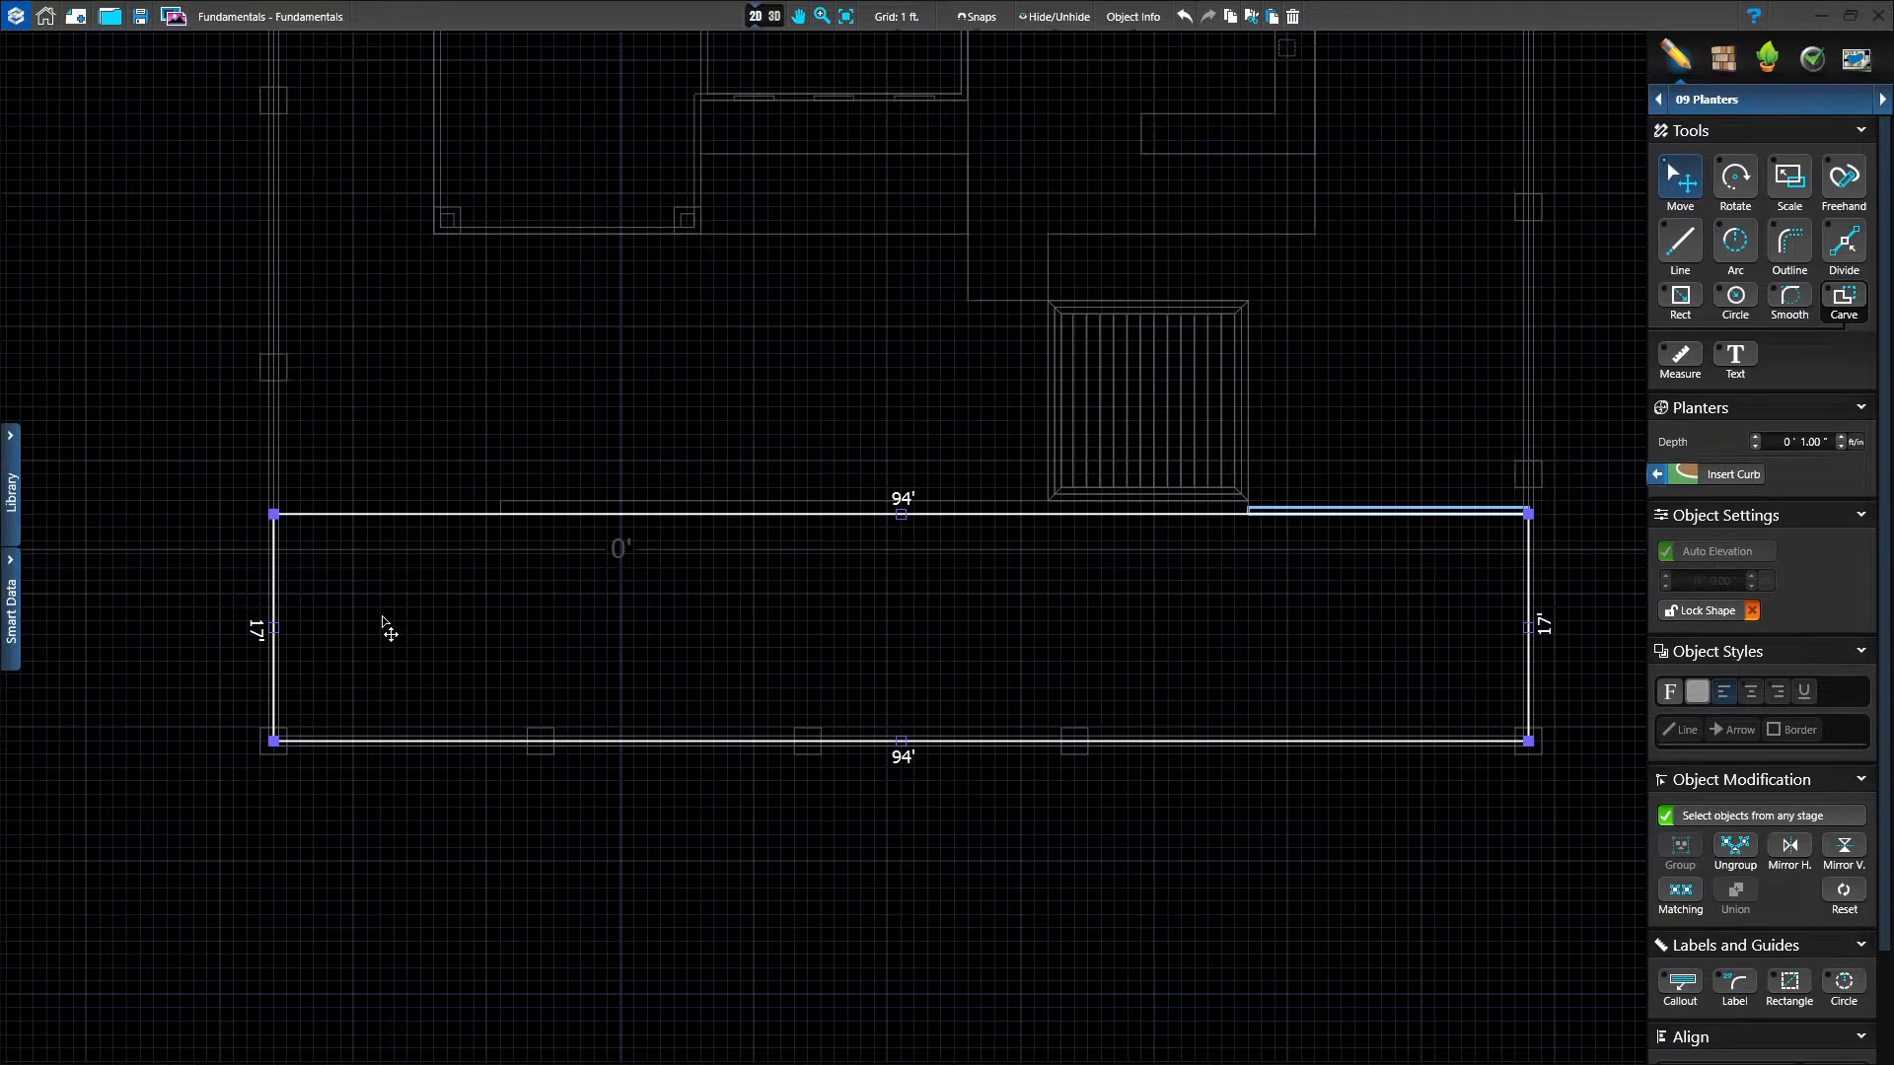
pyautogui.click(1722, 477)
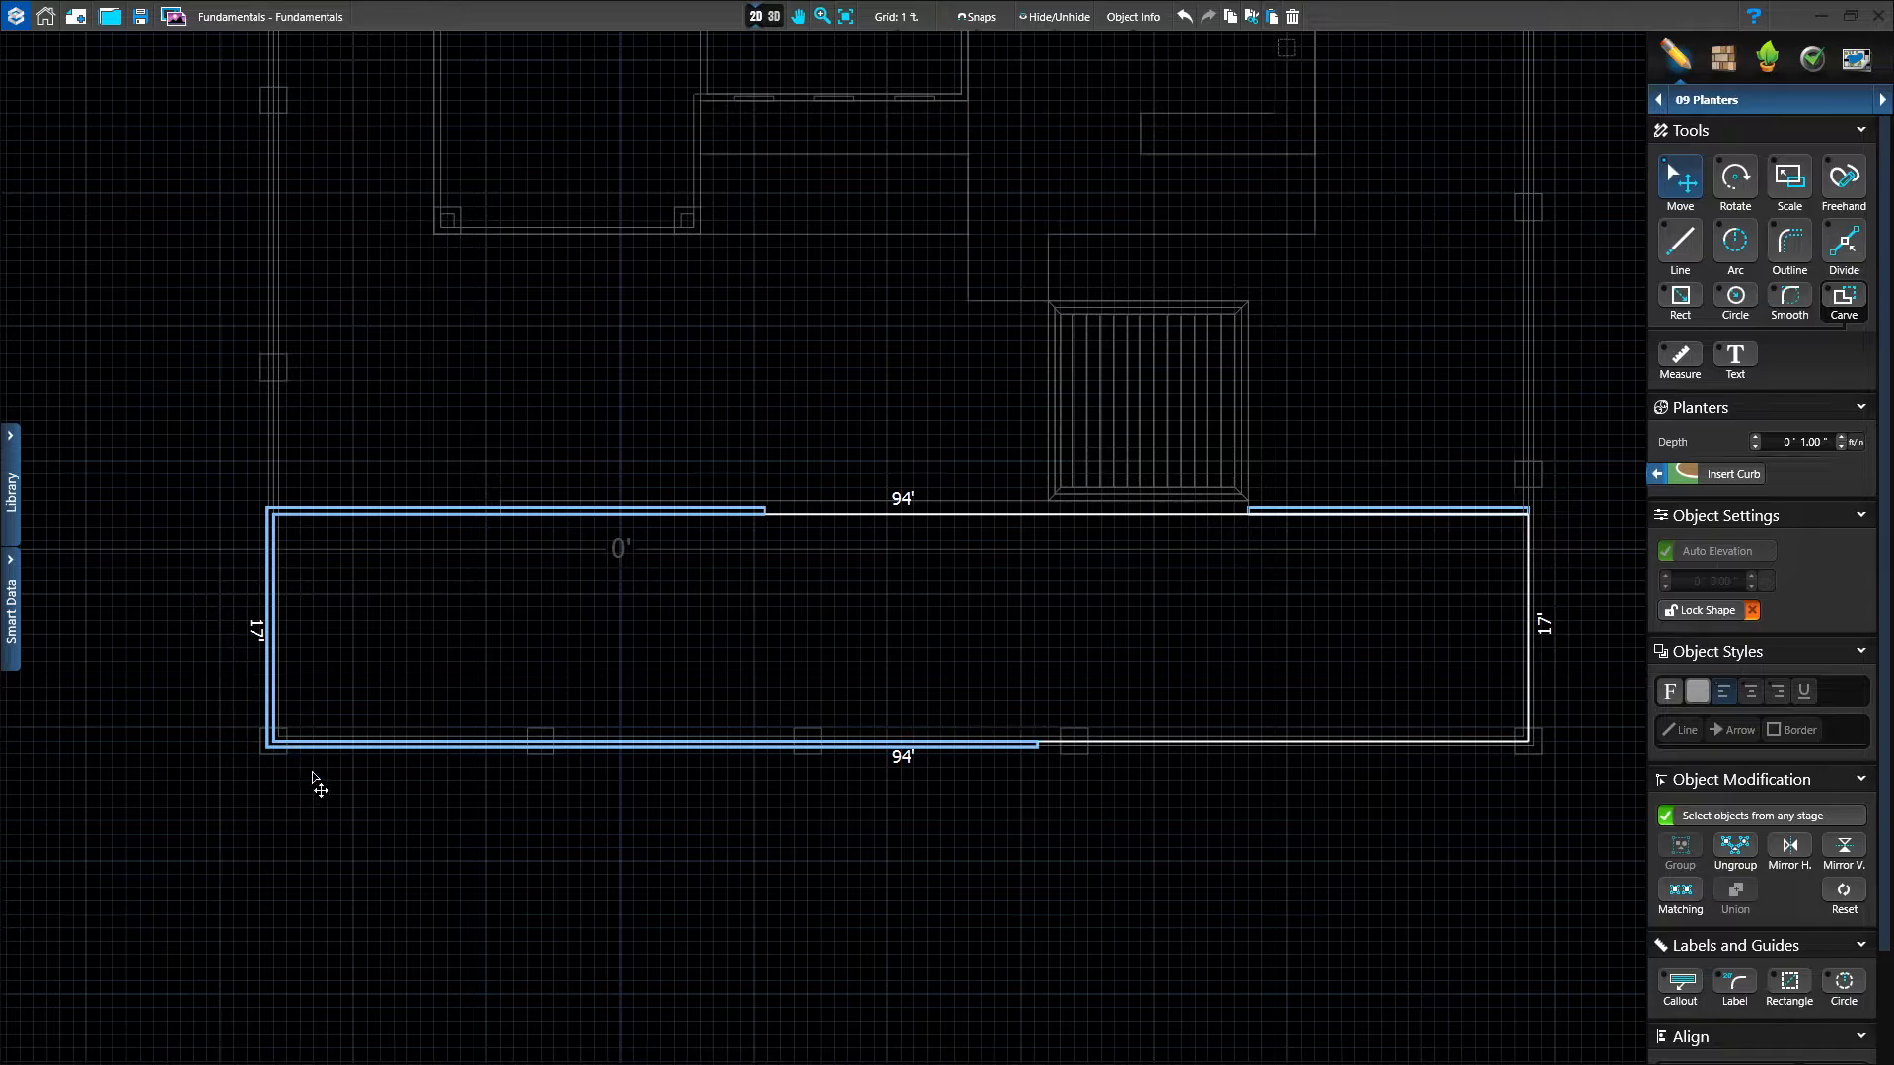
pyautogui.click(325, 811)
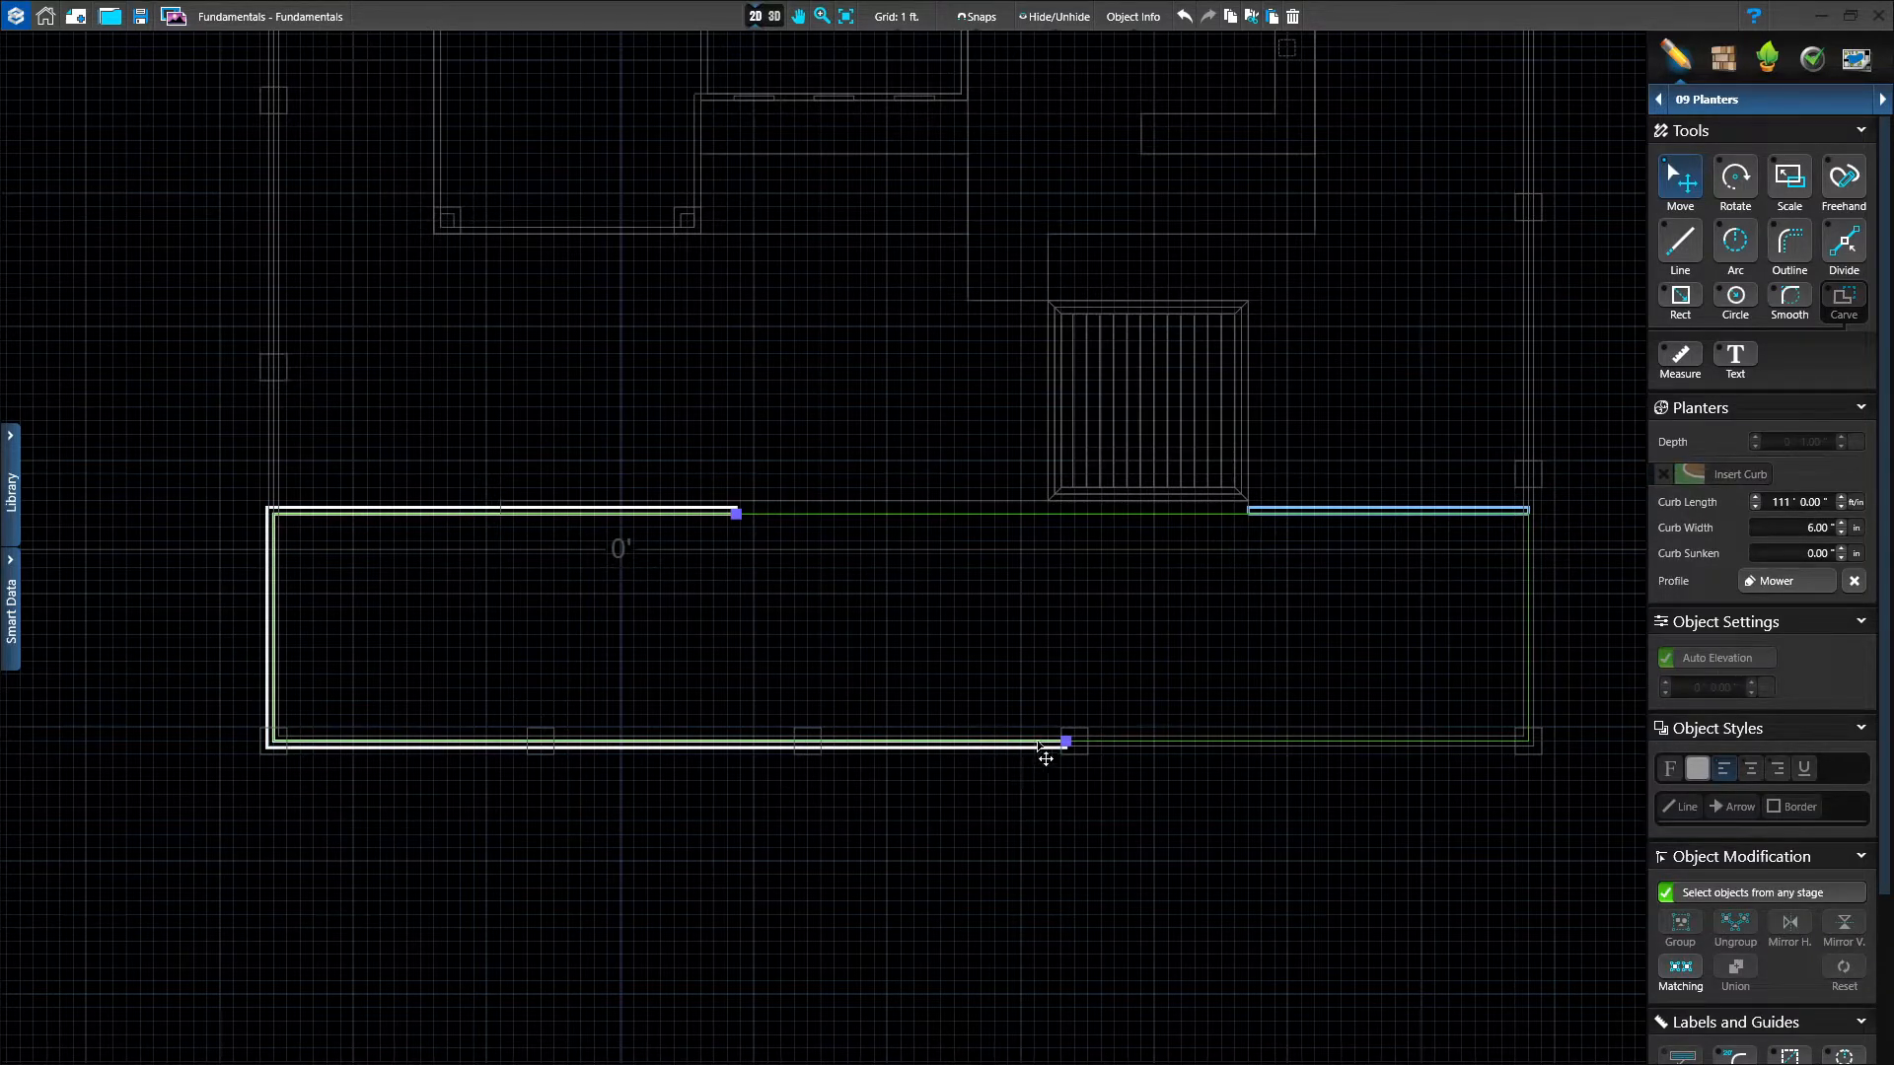
pyautogui.moveTo(1066, 742); pyautogui.dragTo(273, 521)
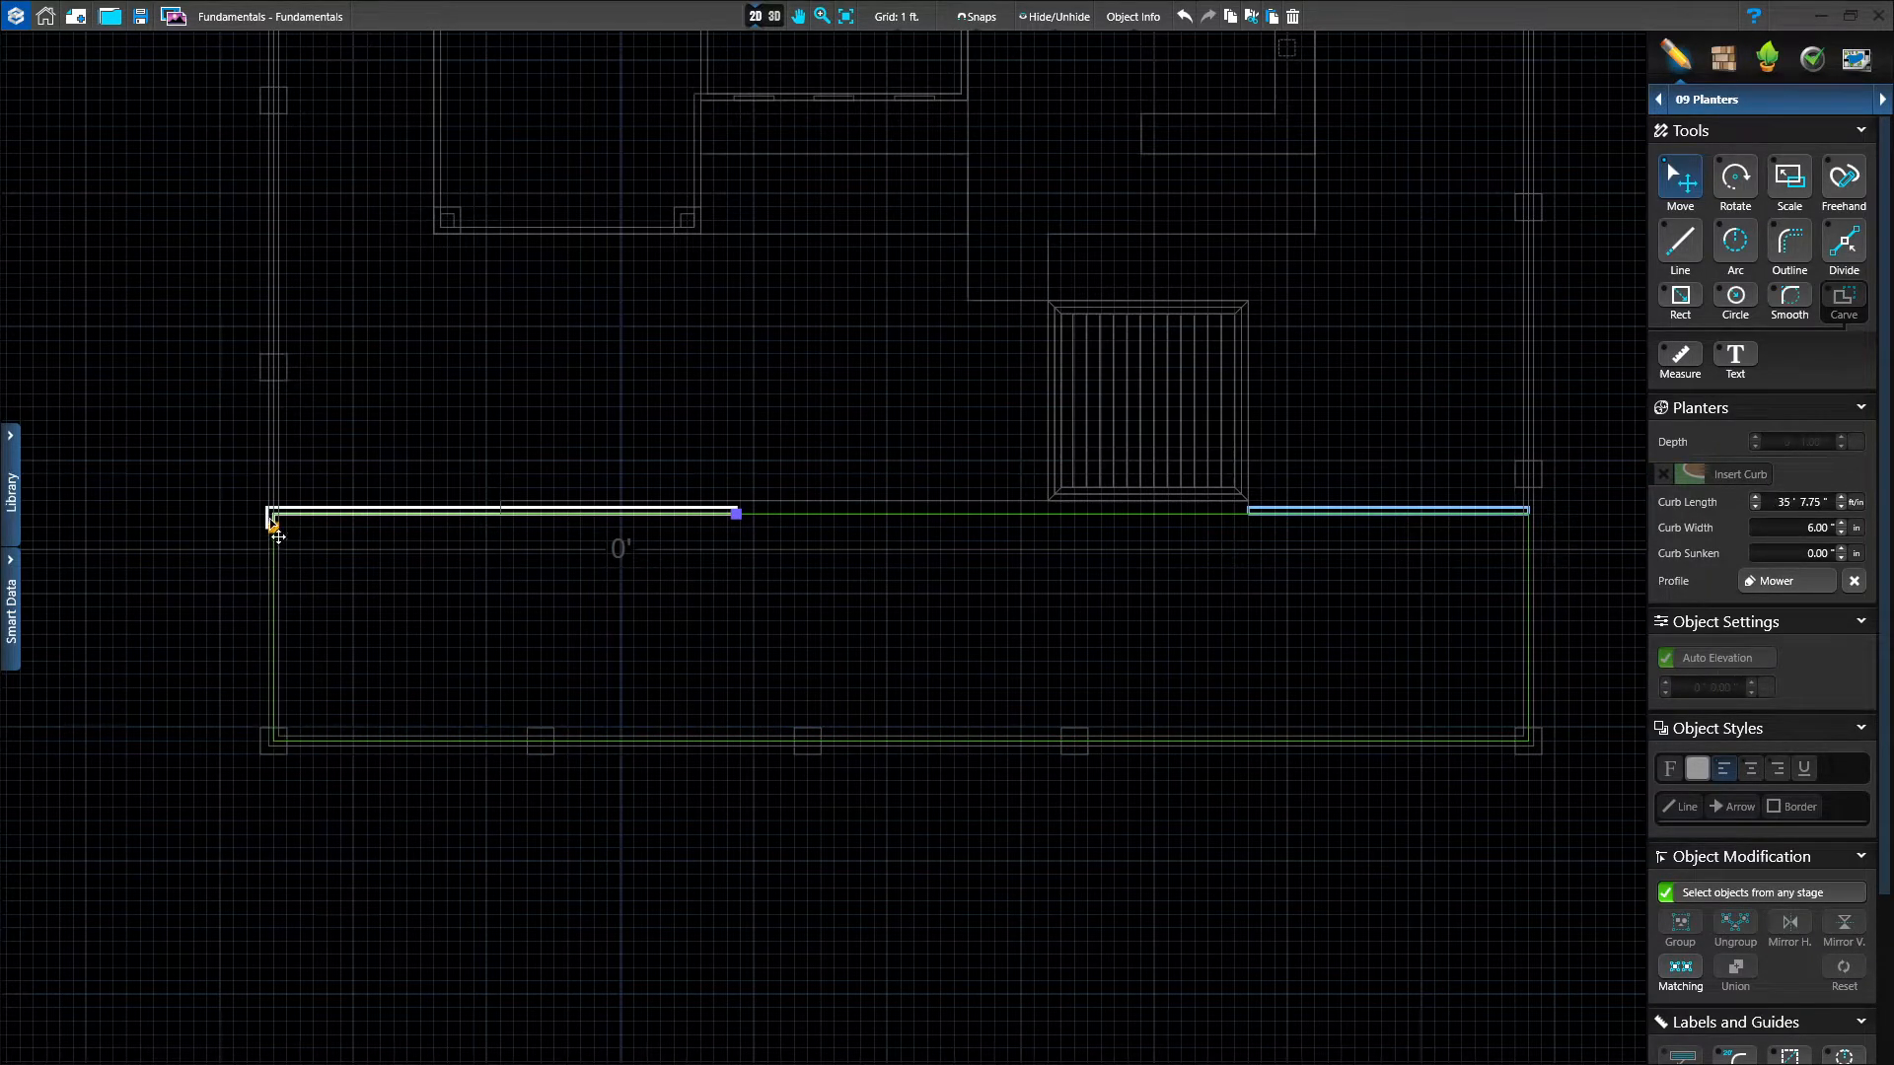
pyautogui.moveTo(736, 513); pyautogui.dragTo(500, 513)
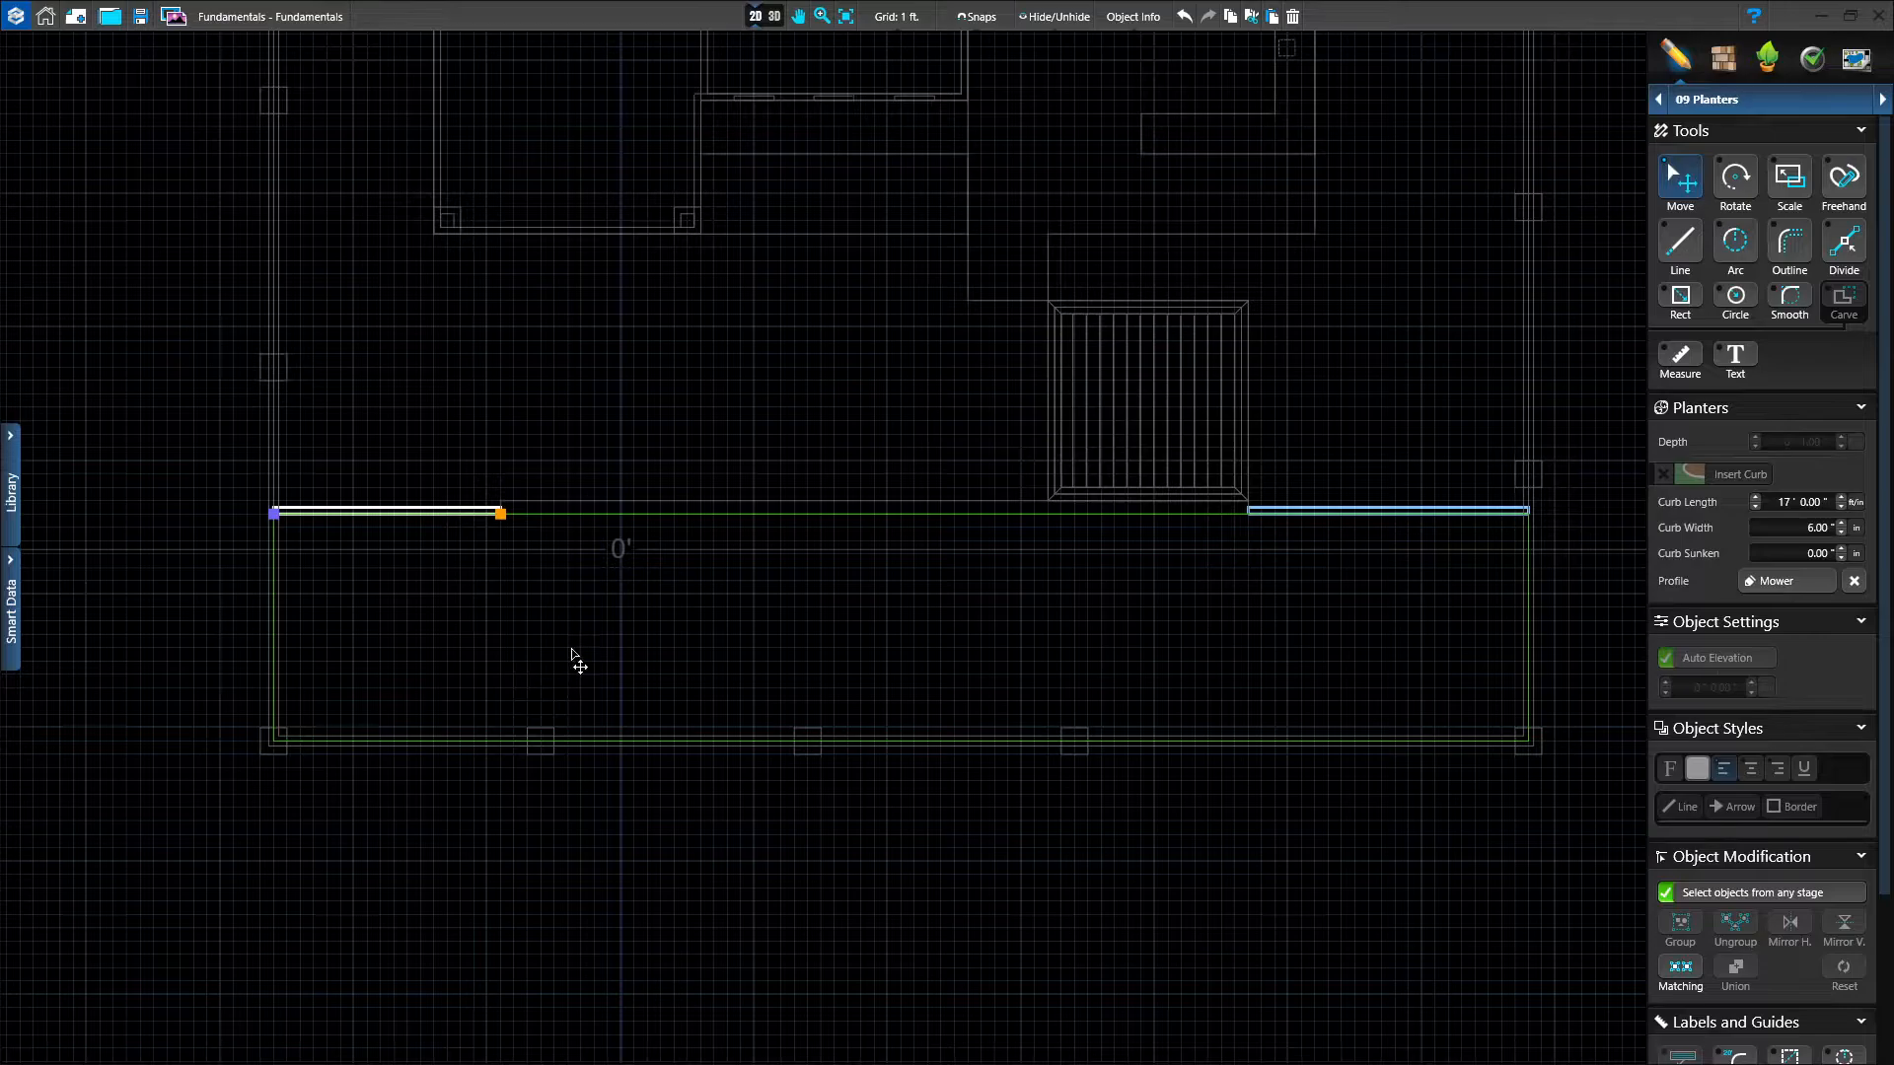
pyautogui.click(643, 641)
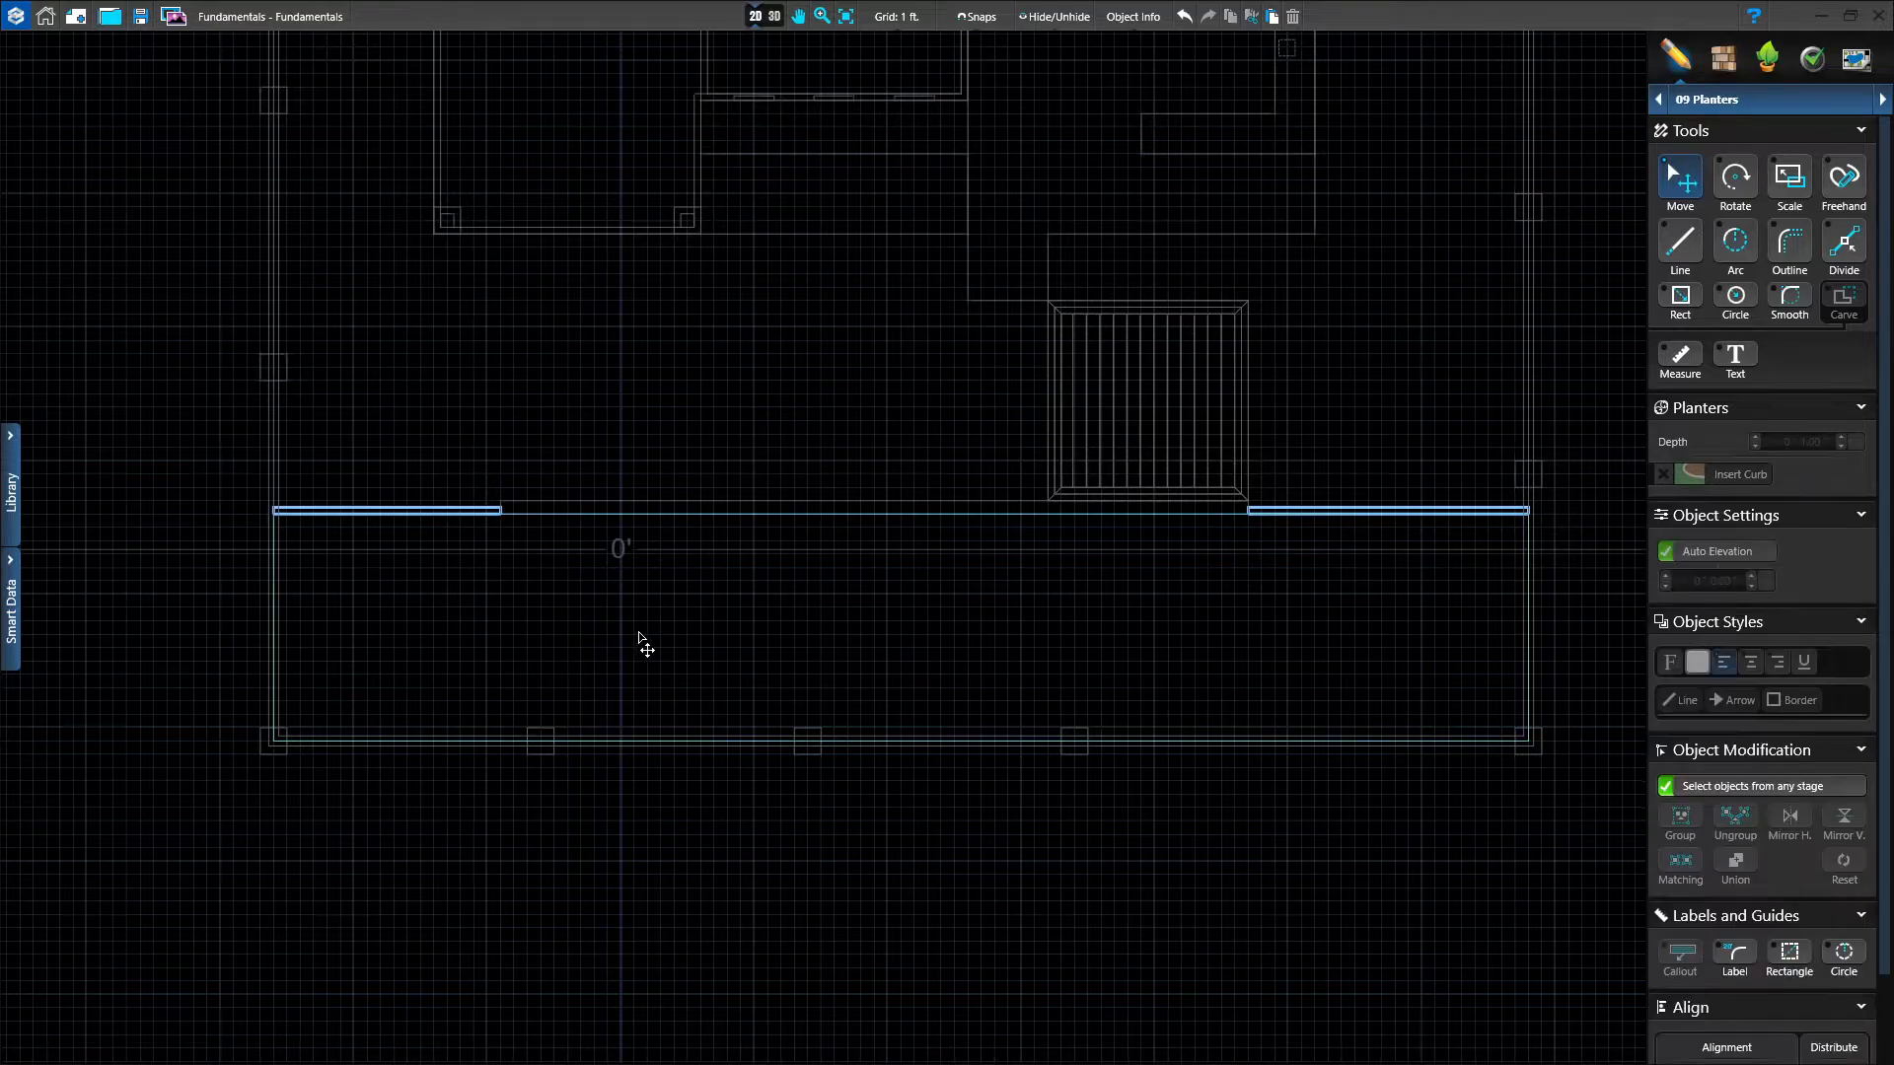
# Inspect the two planter curbs beside the low backyard wall in 3D.
pyautogui.click(773, 16)
pyautogui.moveTo(945, 939); pyautogui.dragTo(954, 803, button='middle')
pyautogui.scroll(6, 888, 871)
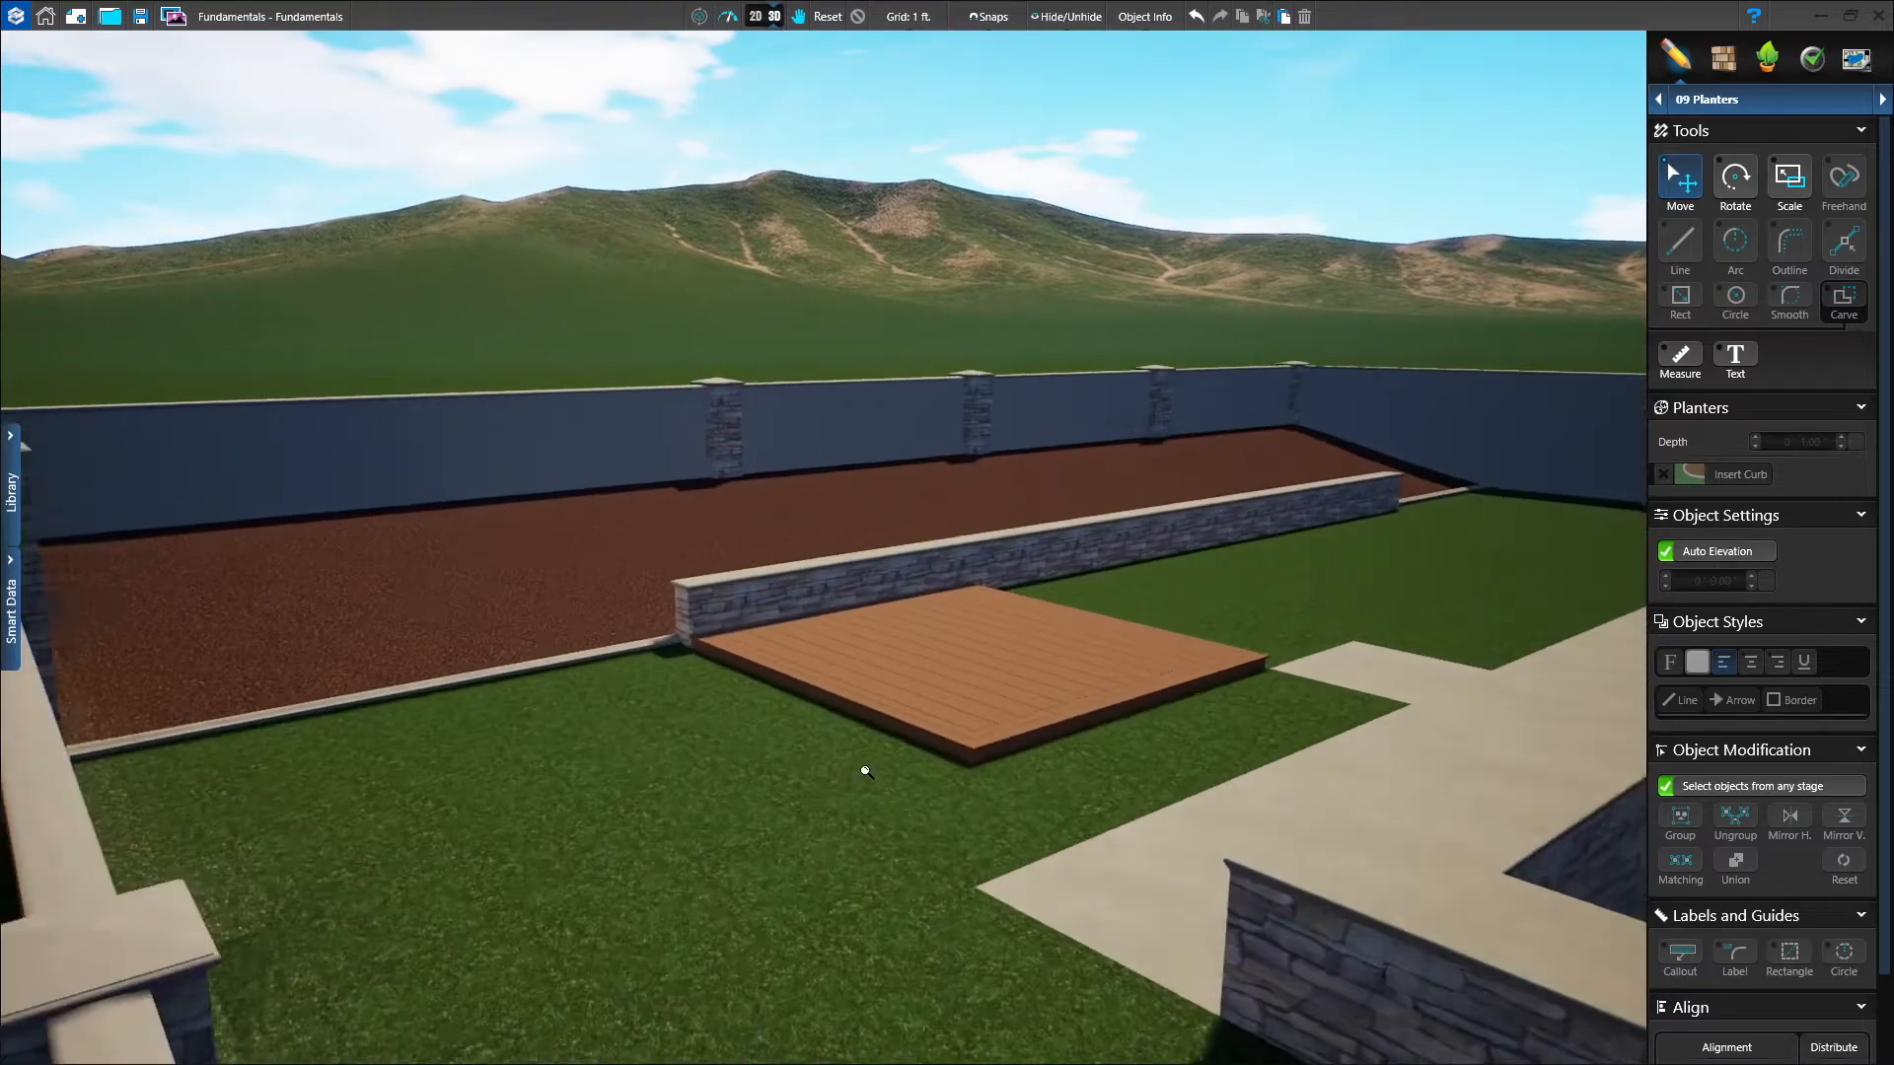
pyautogui.moveTo(891, 743); pyautogui.dragTo(1133, 736, button='right')
pyautogui.moveTo(1133, 735); pyautogui.dragTo(1019, 827, button='middle')
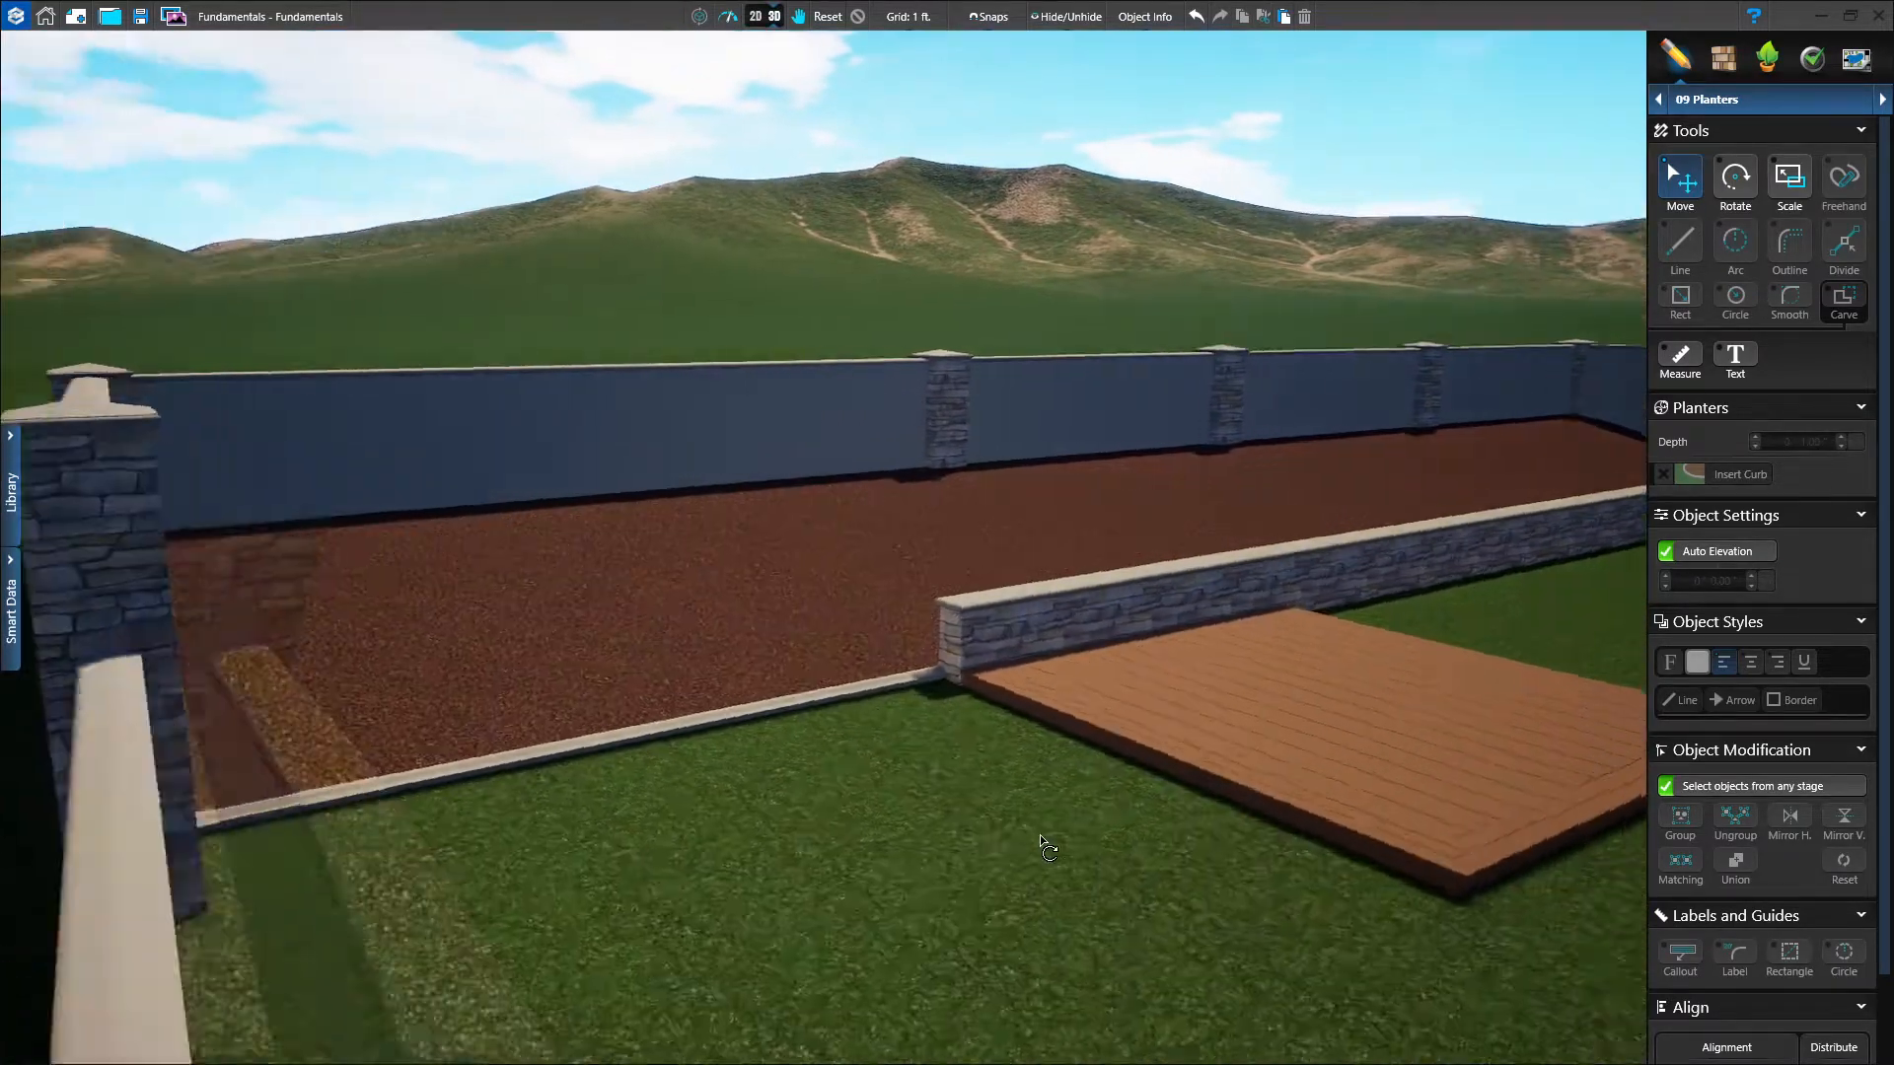
# Select the 21 ft planter curb in 3D, try the Standard profile on it, and settle on the Angle curb profile.
pyautogui.moveTo(1020, 827); pyautogui.dragTo(1183, 838, button='right')
pyautogui.scroll(3, 924, 881)
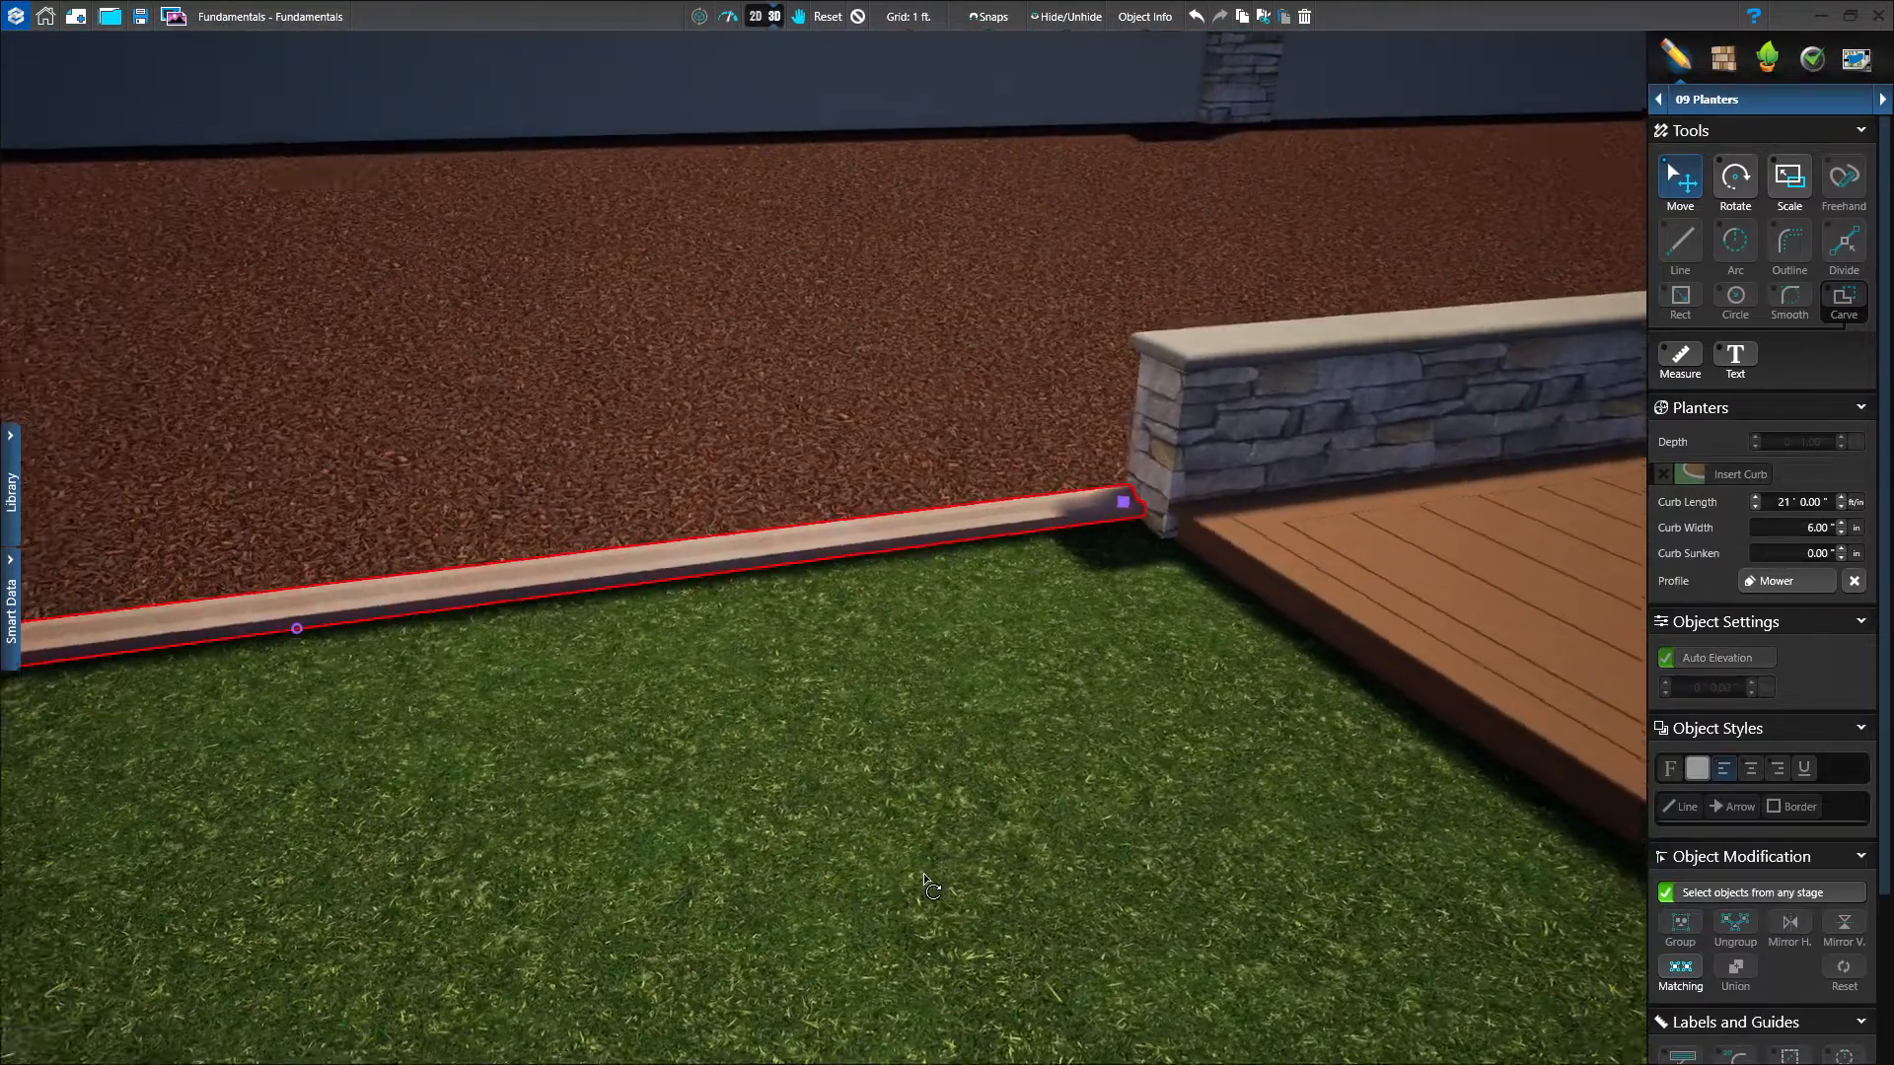
pyautogui.moveTo(924, 881); pyautogui.dragTo(905, 874, button='right')
pyautogui.moveTo(907, 876); pyautogui.dragTo(1381, 878, button='middle')
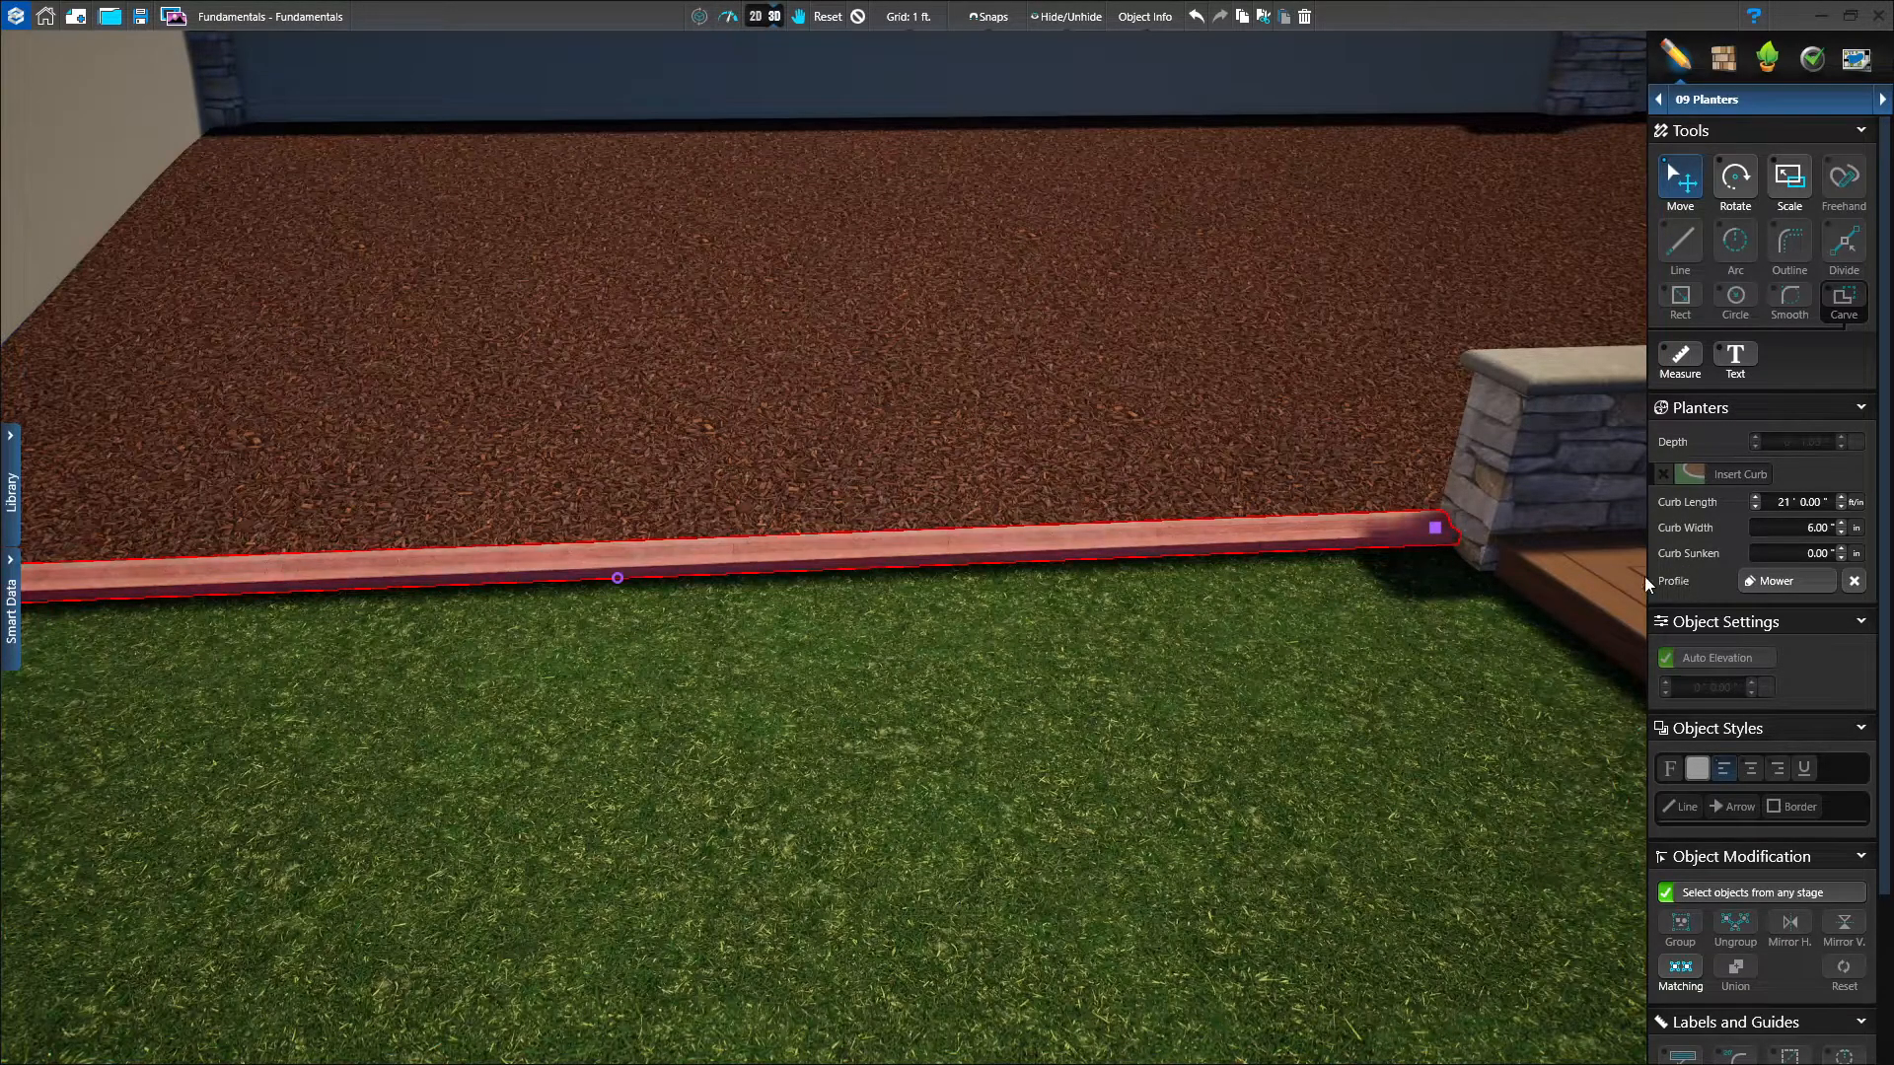
pyautogui.click(18, 532)
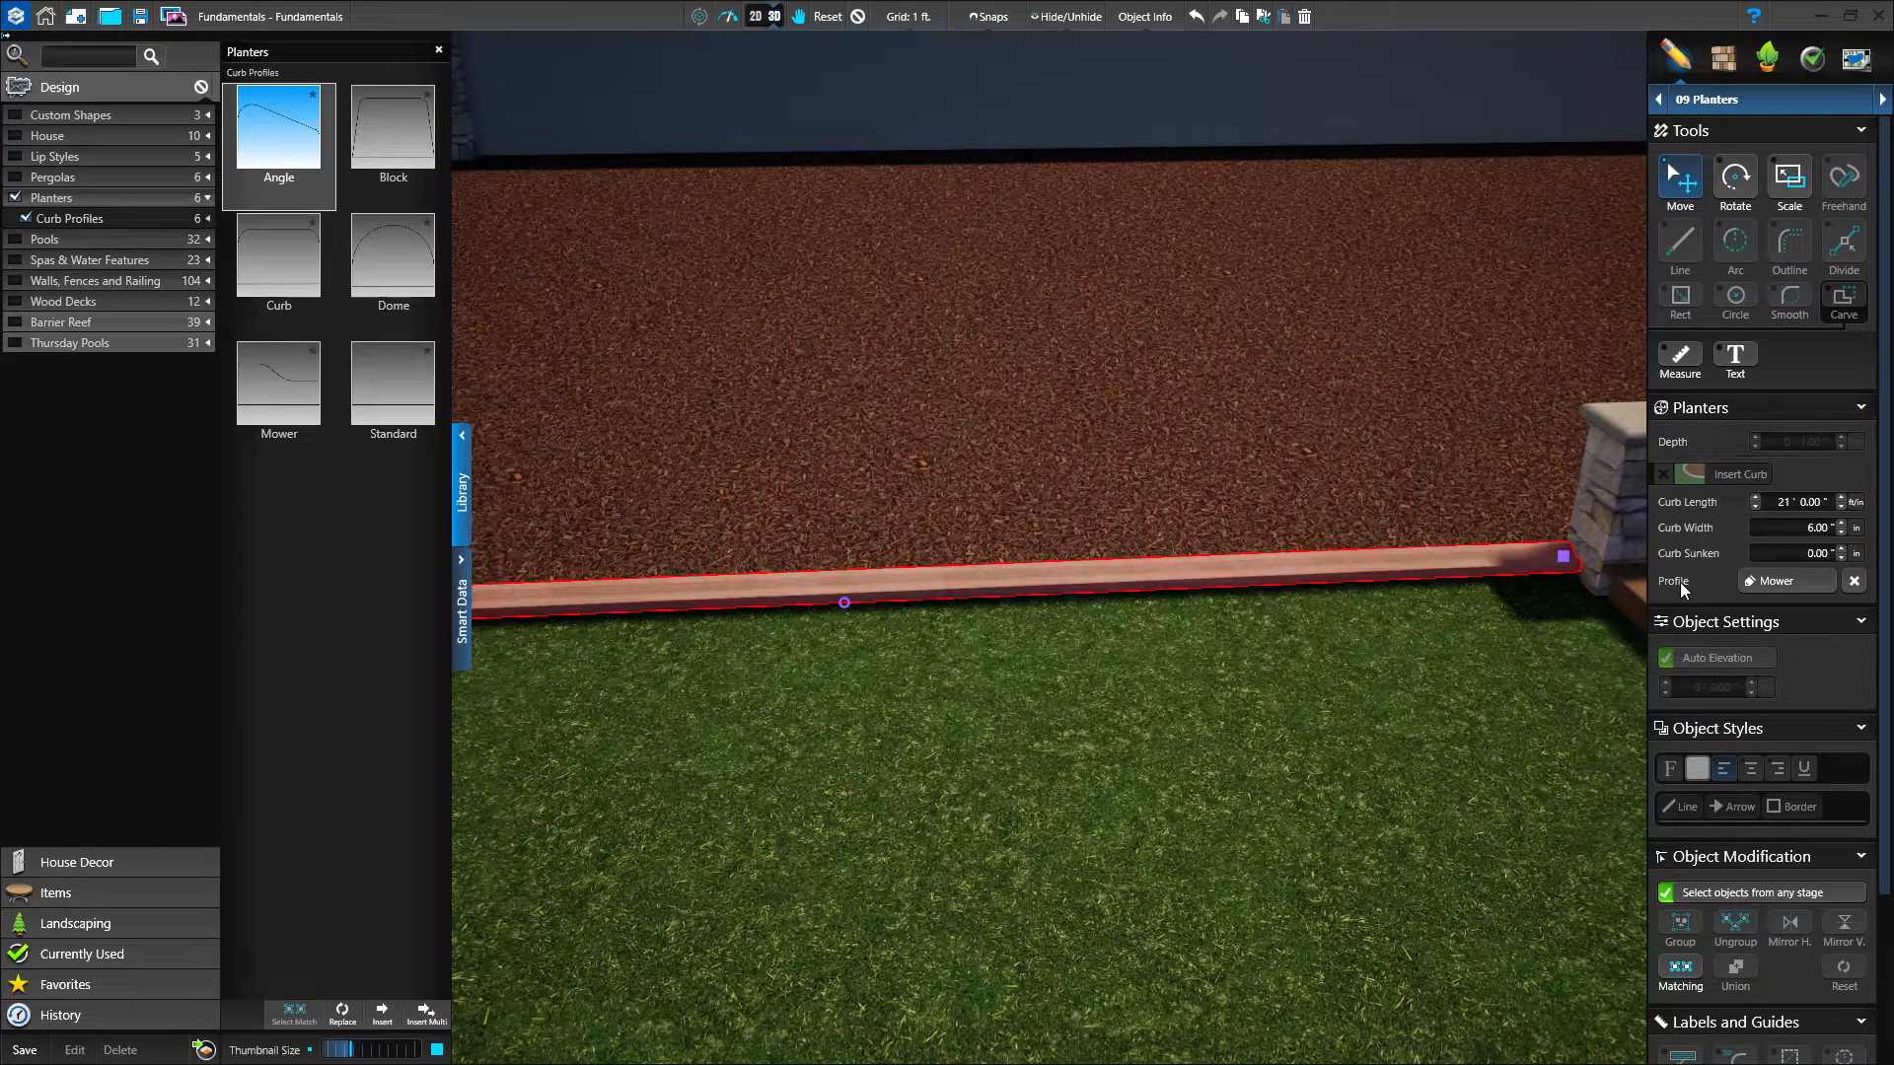
pyautogui.click(367, 283)
pyautogui.click(384, 410)
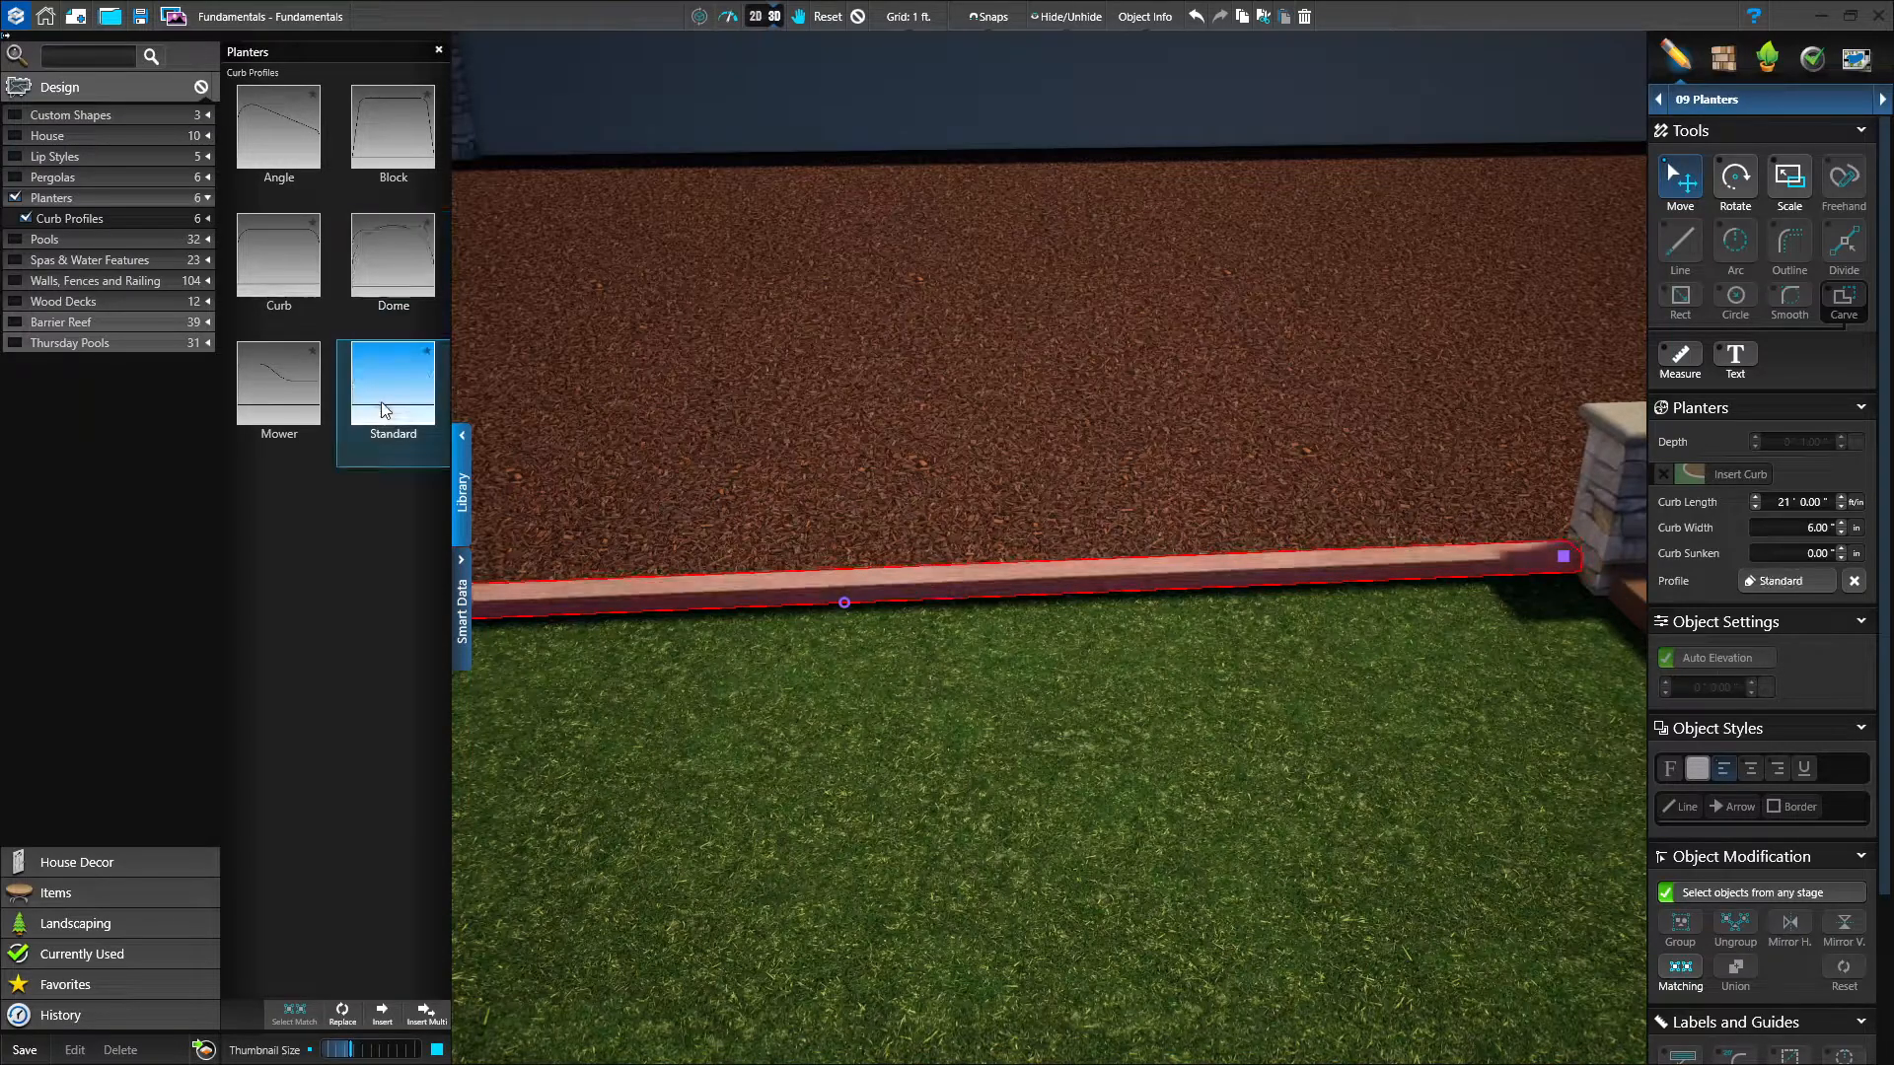
pyautogui.click(287, 168)
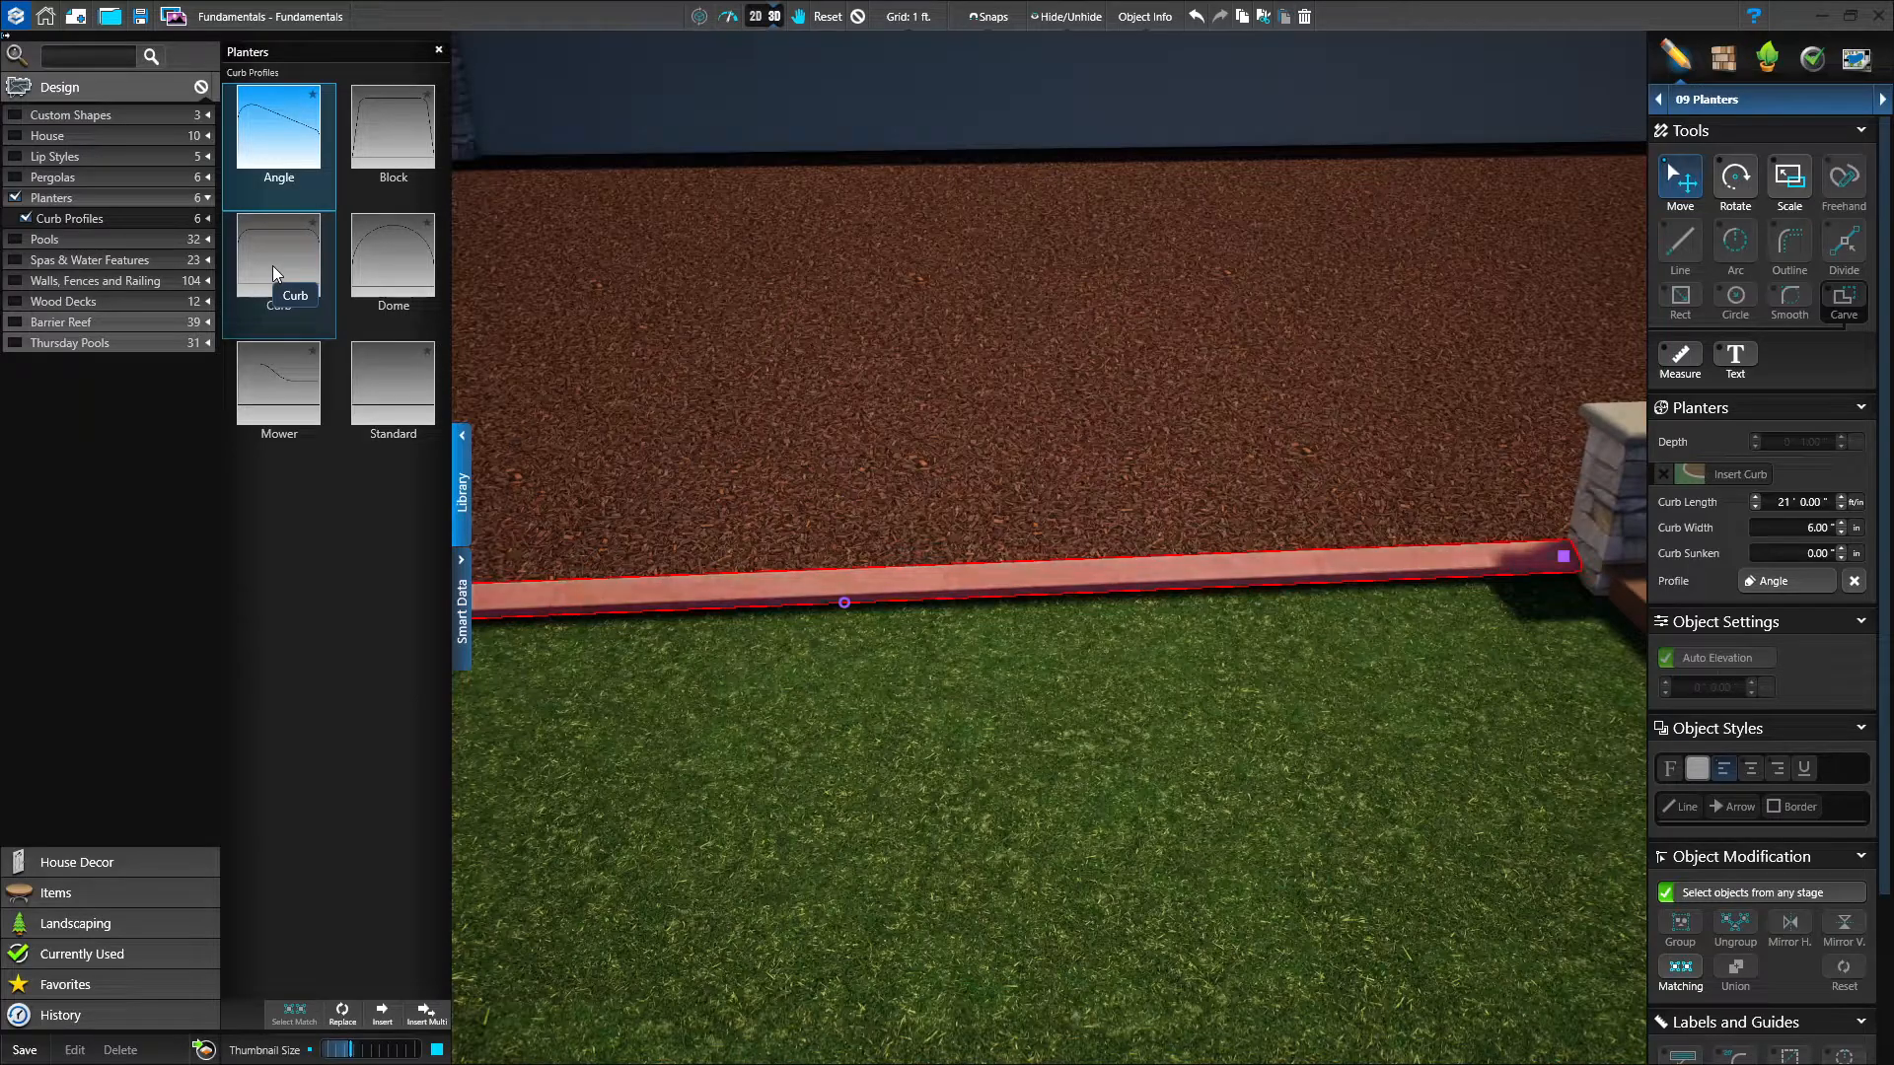
# Apply the Angle curb profile to the 17 ft planter curb at the other end of the low wall.
pyautogui.moveTo(1186, 596); pyautogui.dragTo(55, 609, button='middle')
pyautogui.moveTo(1019, 625); pyautogui.dragTo(326, 663, button='middle')
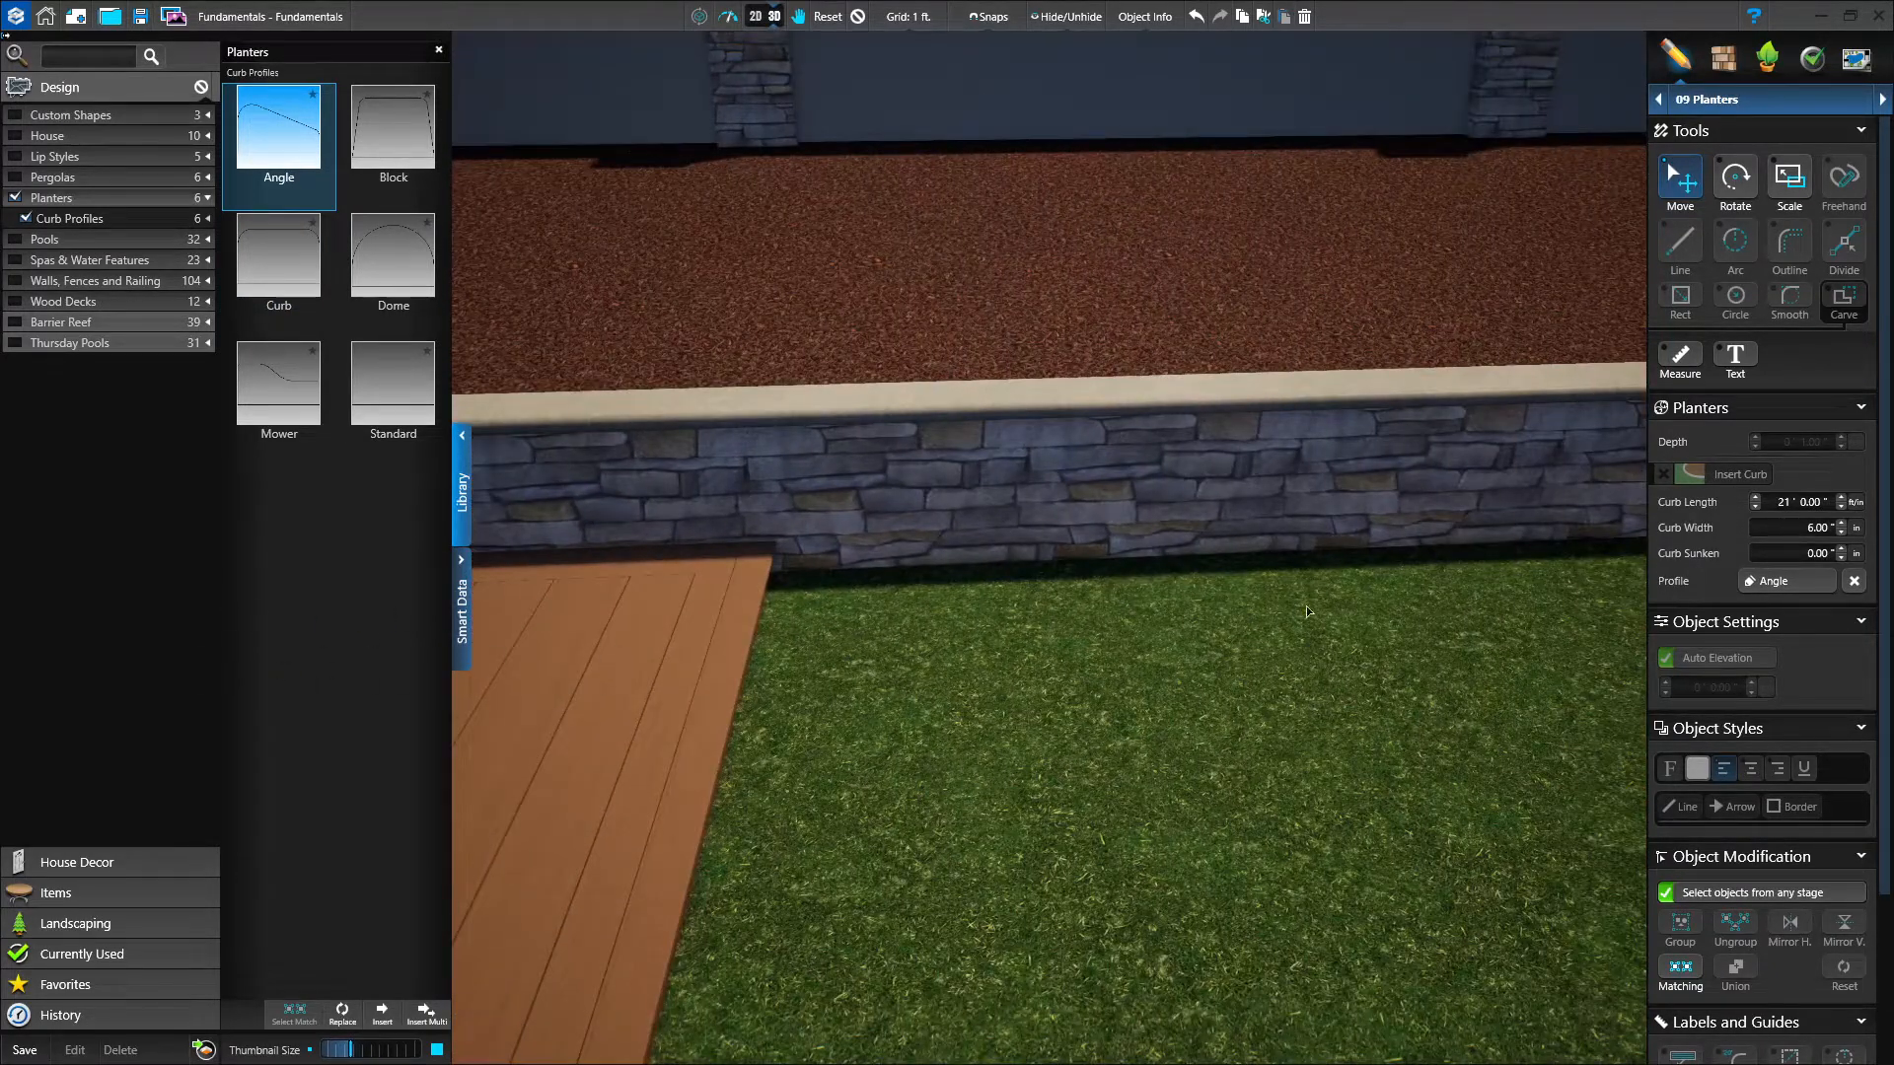
pyautogui.moveTo(1318, 610); pyautogui.dragTo(427, 664, button='middle')
pyautogui.moveTo(1450, 631); pyautogui.dragTo(672, 702, button='middle')
pyautogui.click(1359, 469)
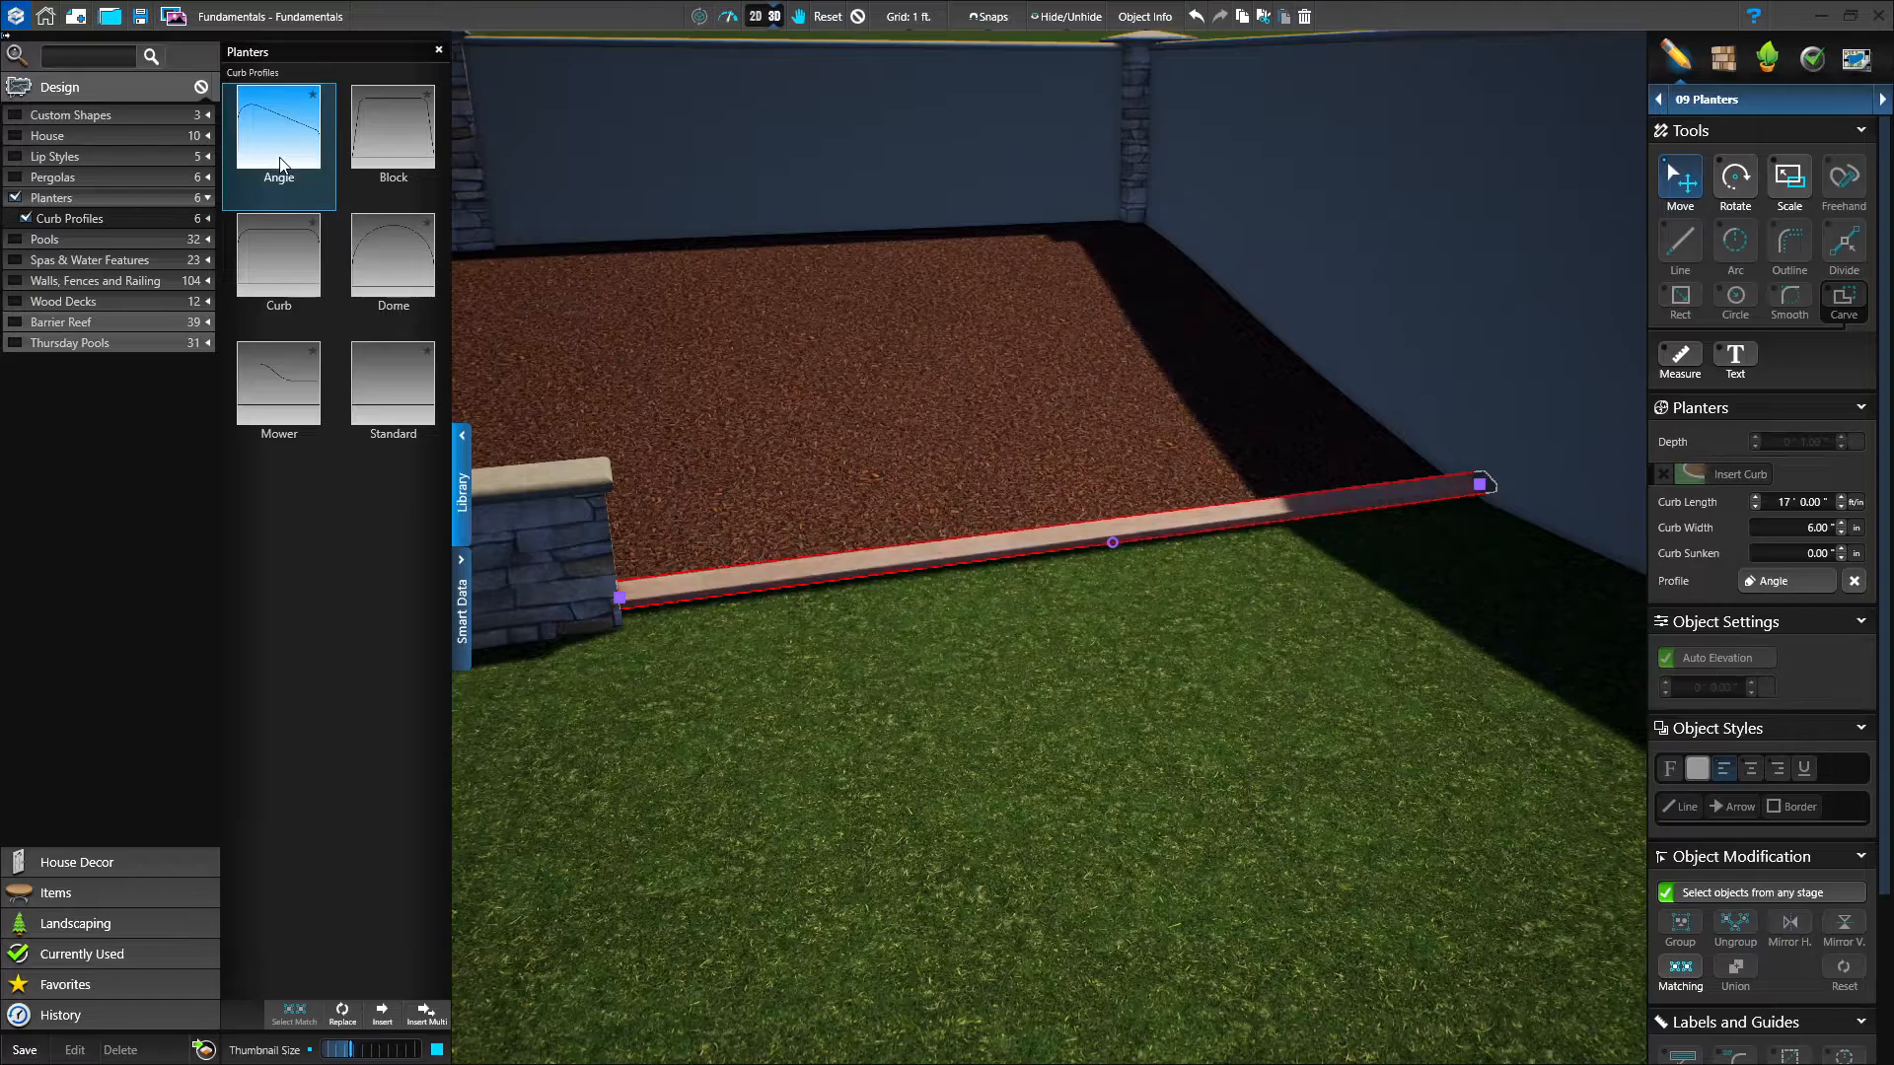
# Clear the selection, close the library and inspect the backyard planter with its curbs in 3D from farther away.
pyautogui.scroll(-4, 914, 823)
pyautogui.moveTo(919, 852); pyautogui.dragTo(1740, 787, button='middle')
pyautogui.scroll(-3, 1043, 789)
pyautogui.moveTo(1044, 799); pyautogui.dragTo(1089, 779, button='middle')
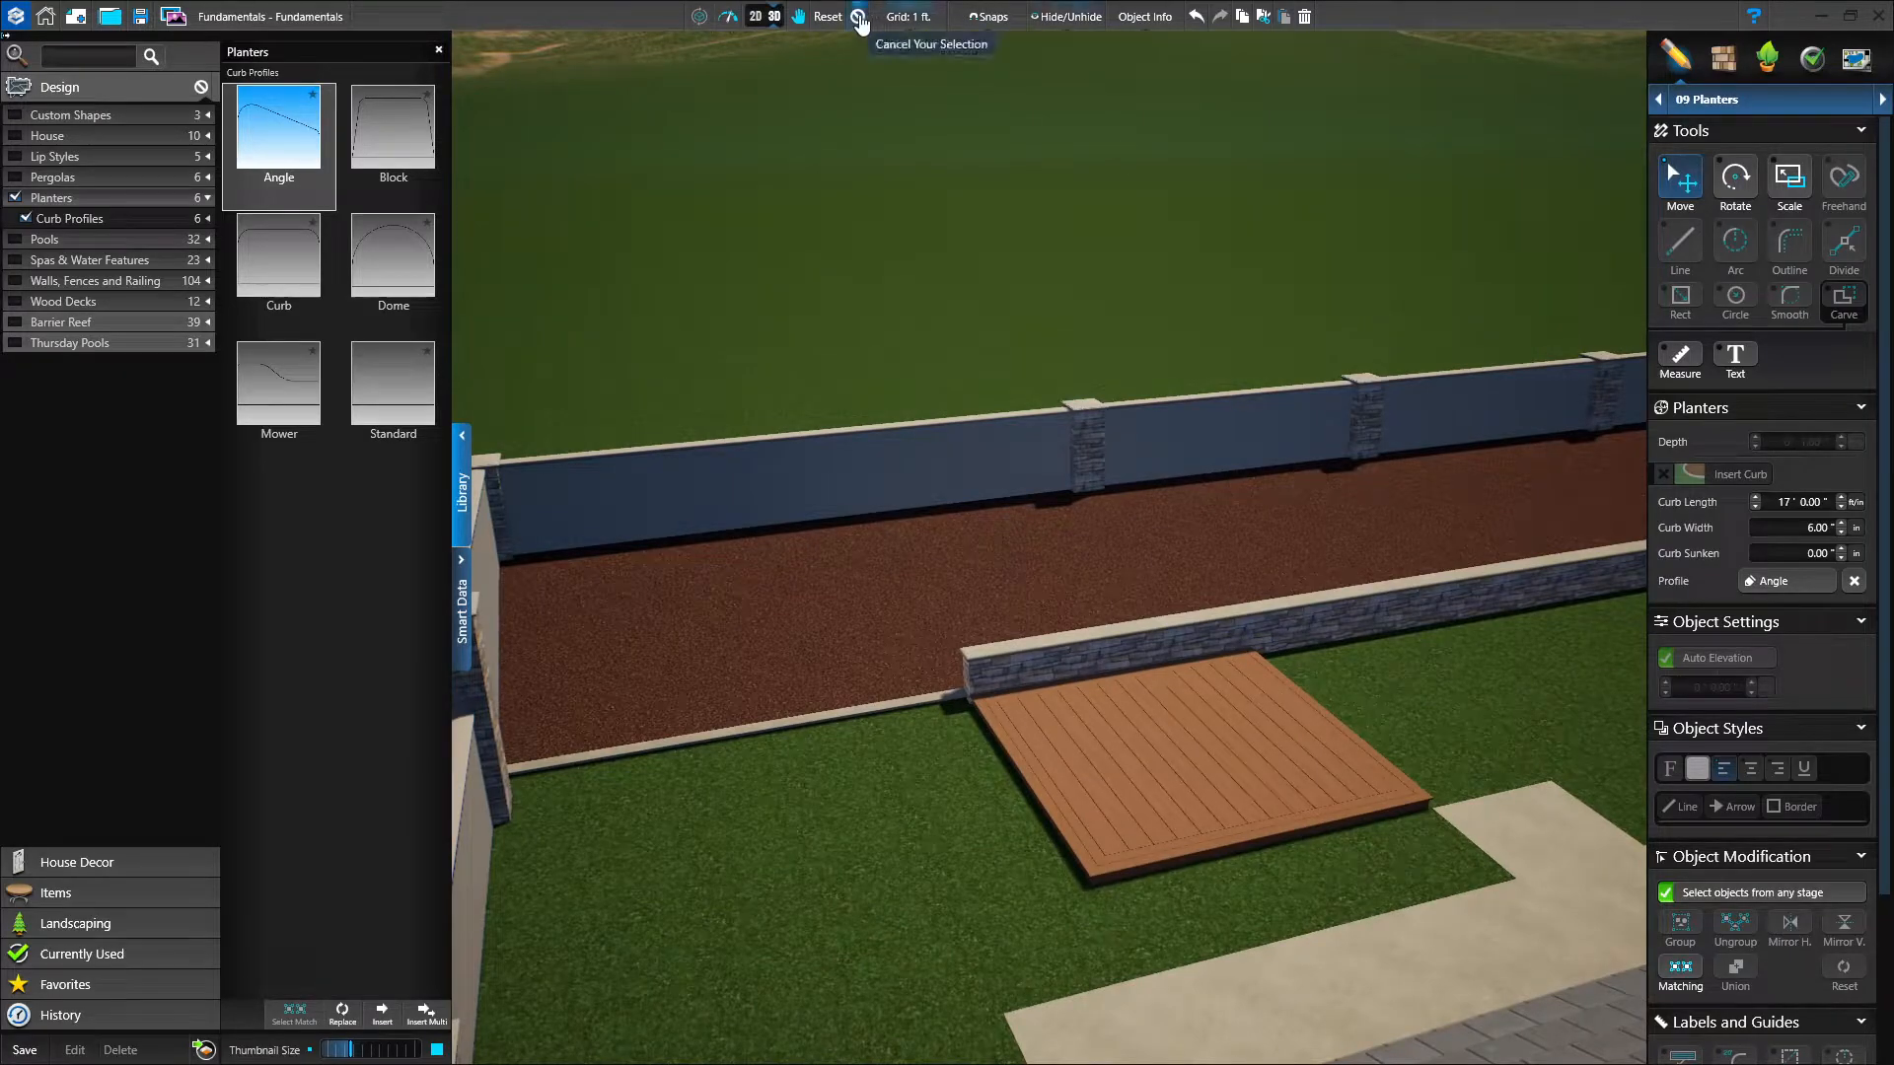
pyautogui.click(858, 18)
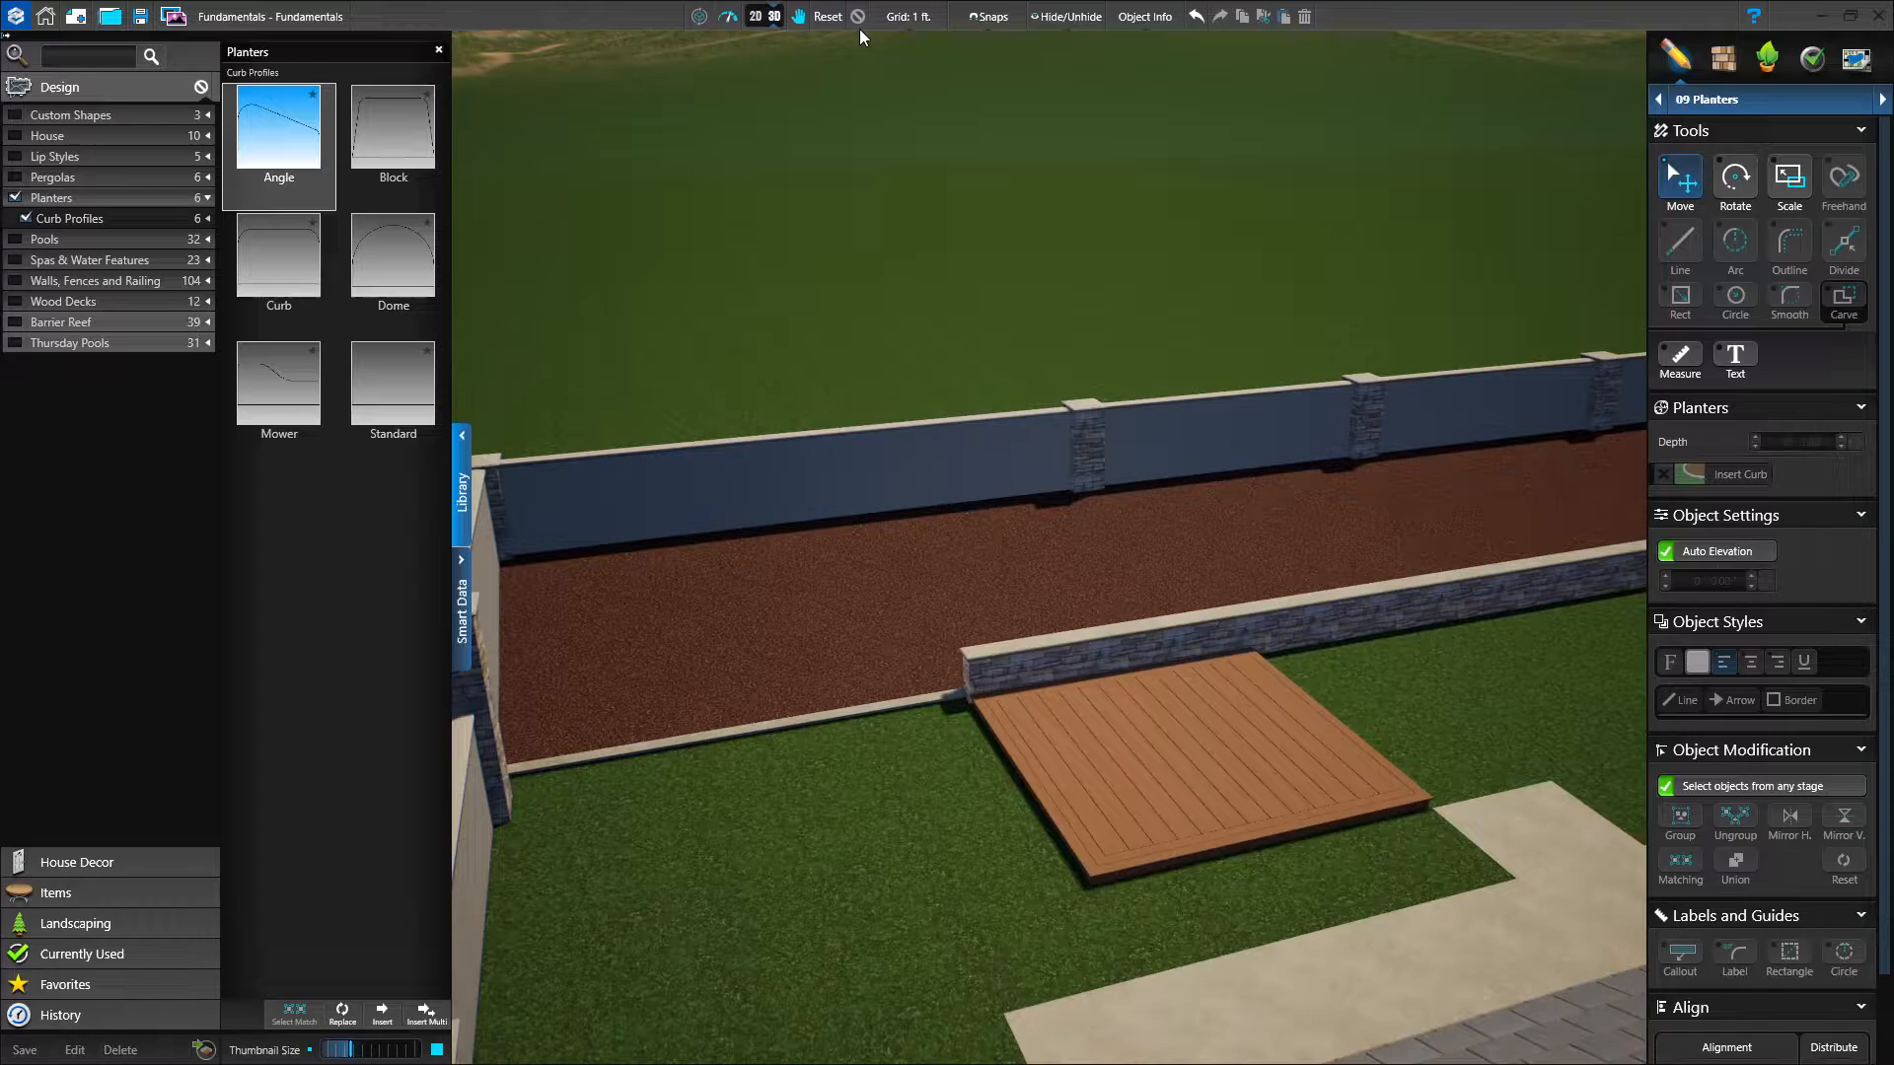
pyautogui.scroll(-5, 1030, 296)
pyautogui.moveTo(1186, 534); pyautogui.dragTo(1232, 541, button='right')
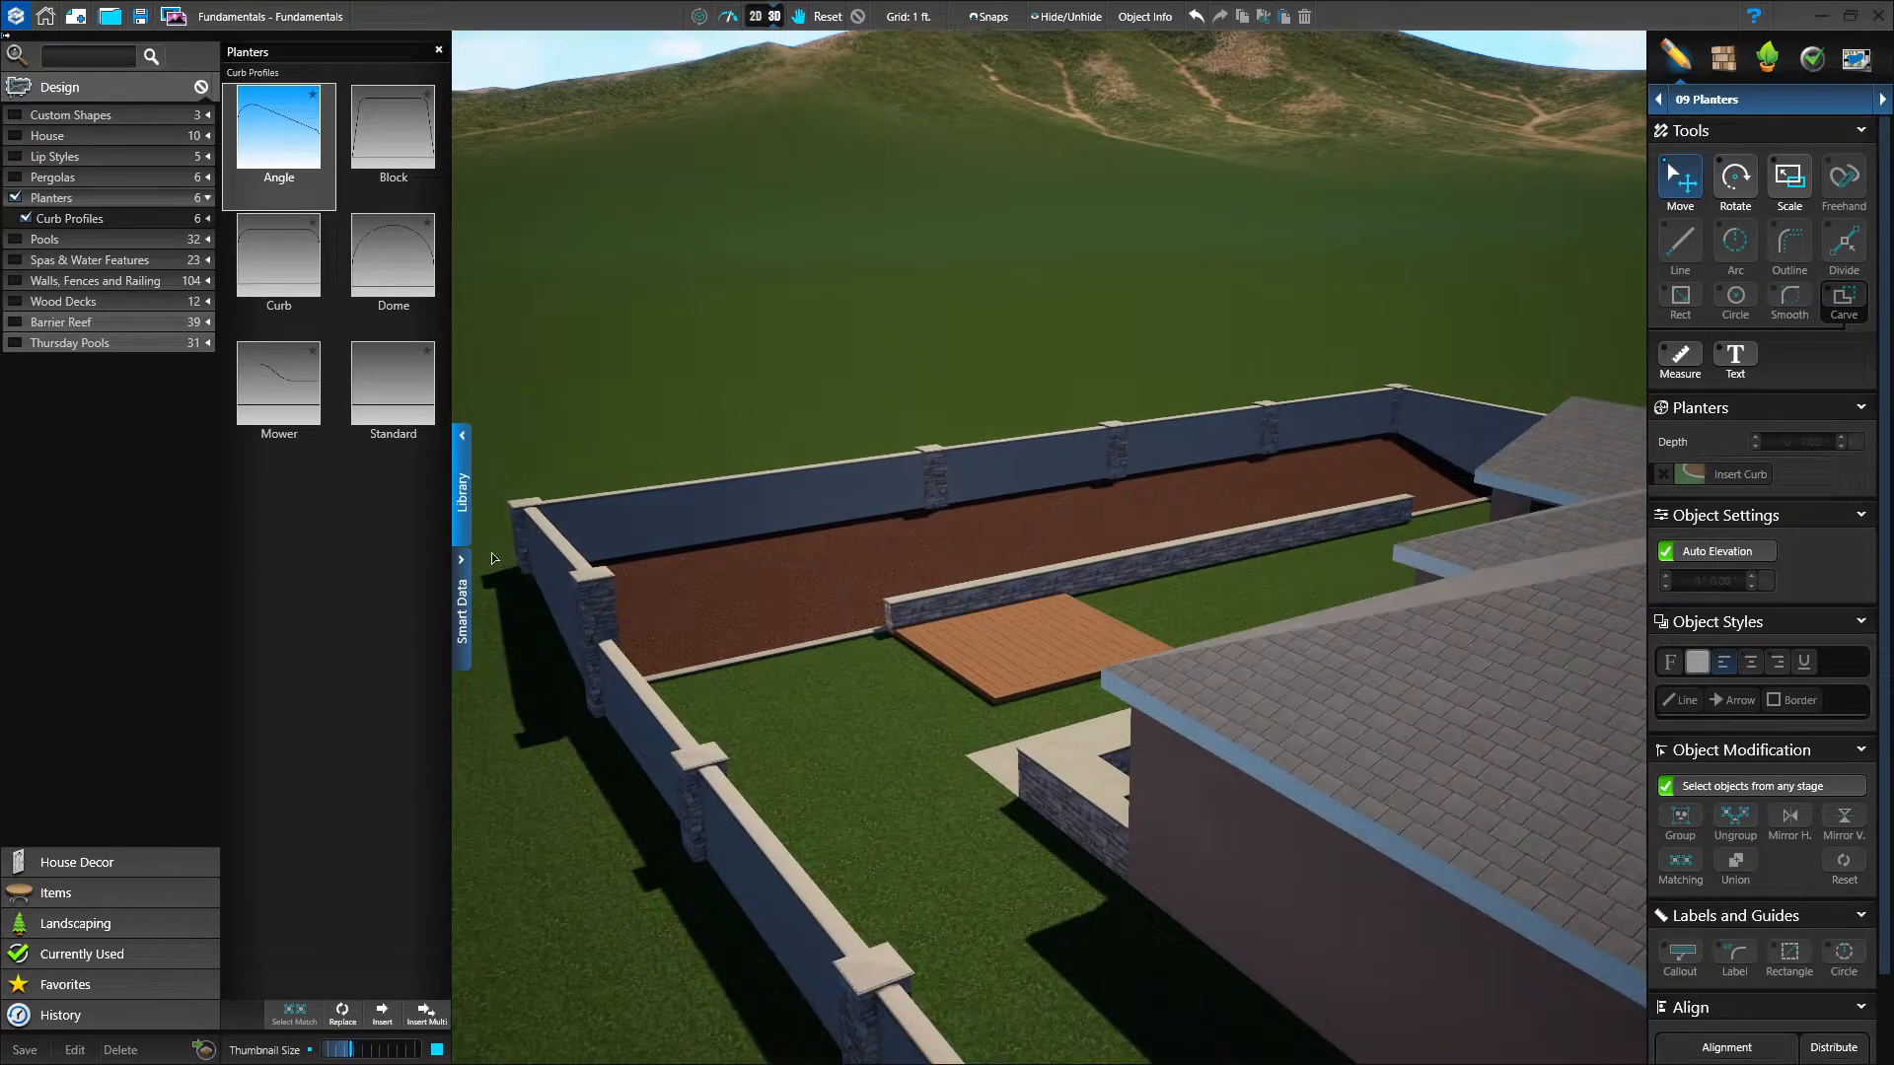
pyautogui.click(461, 507)
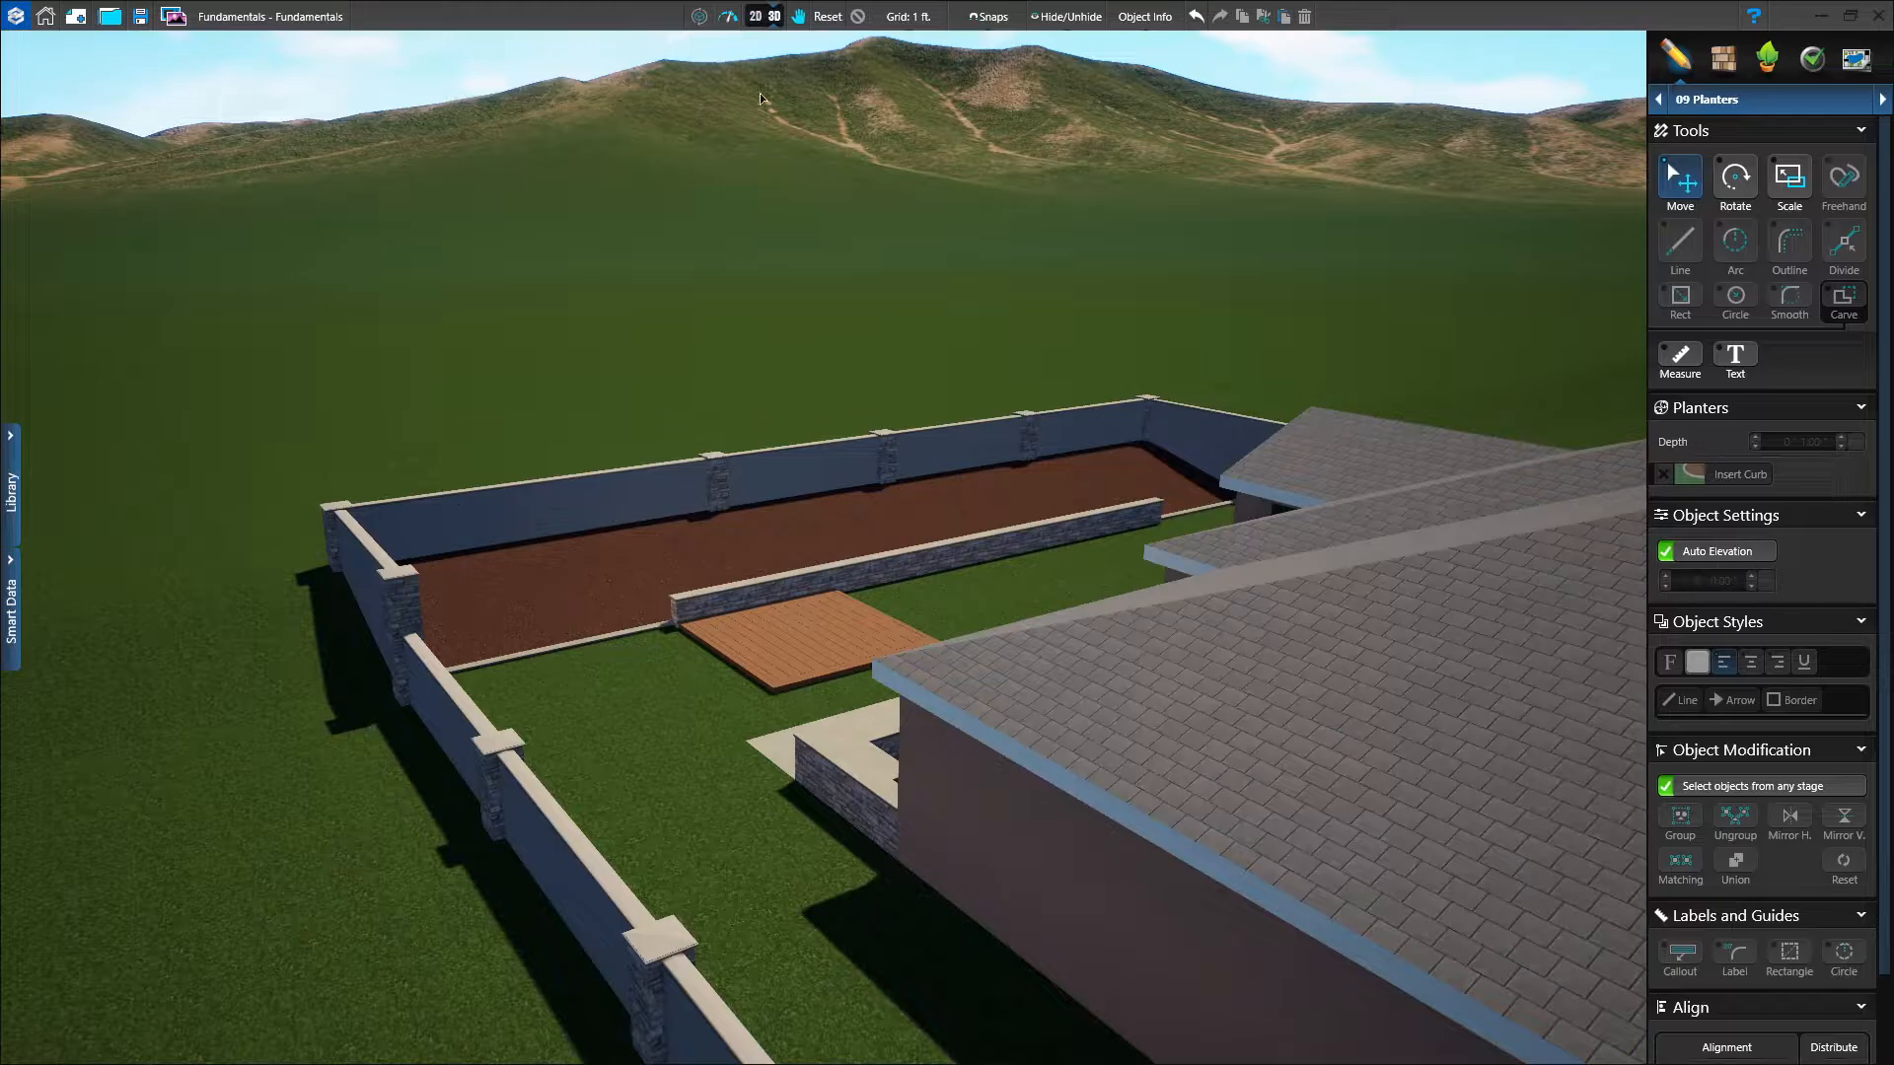
# In the 2D plan, draw a 4 ft by 5 ft custom shape rectangle on the patio, starting from the deck's house-side corner.
pyautogui.click(755, 16)
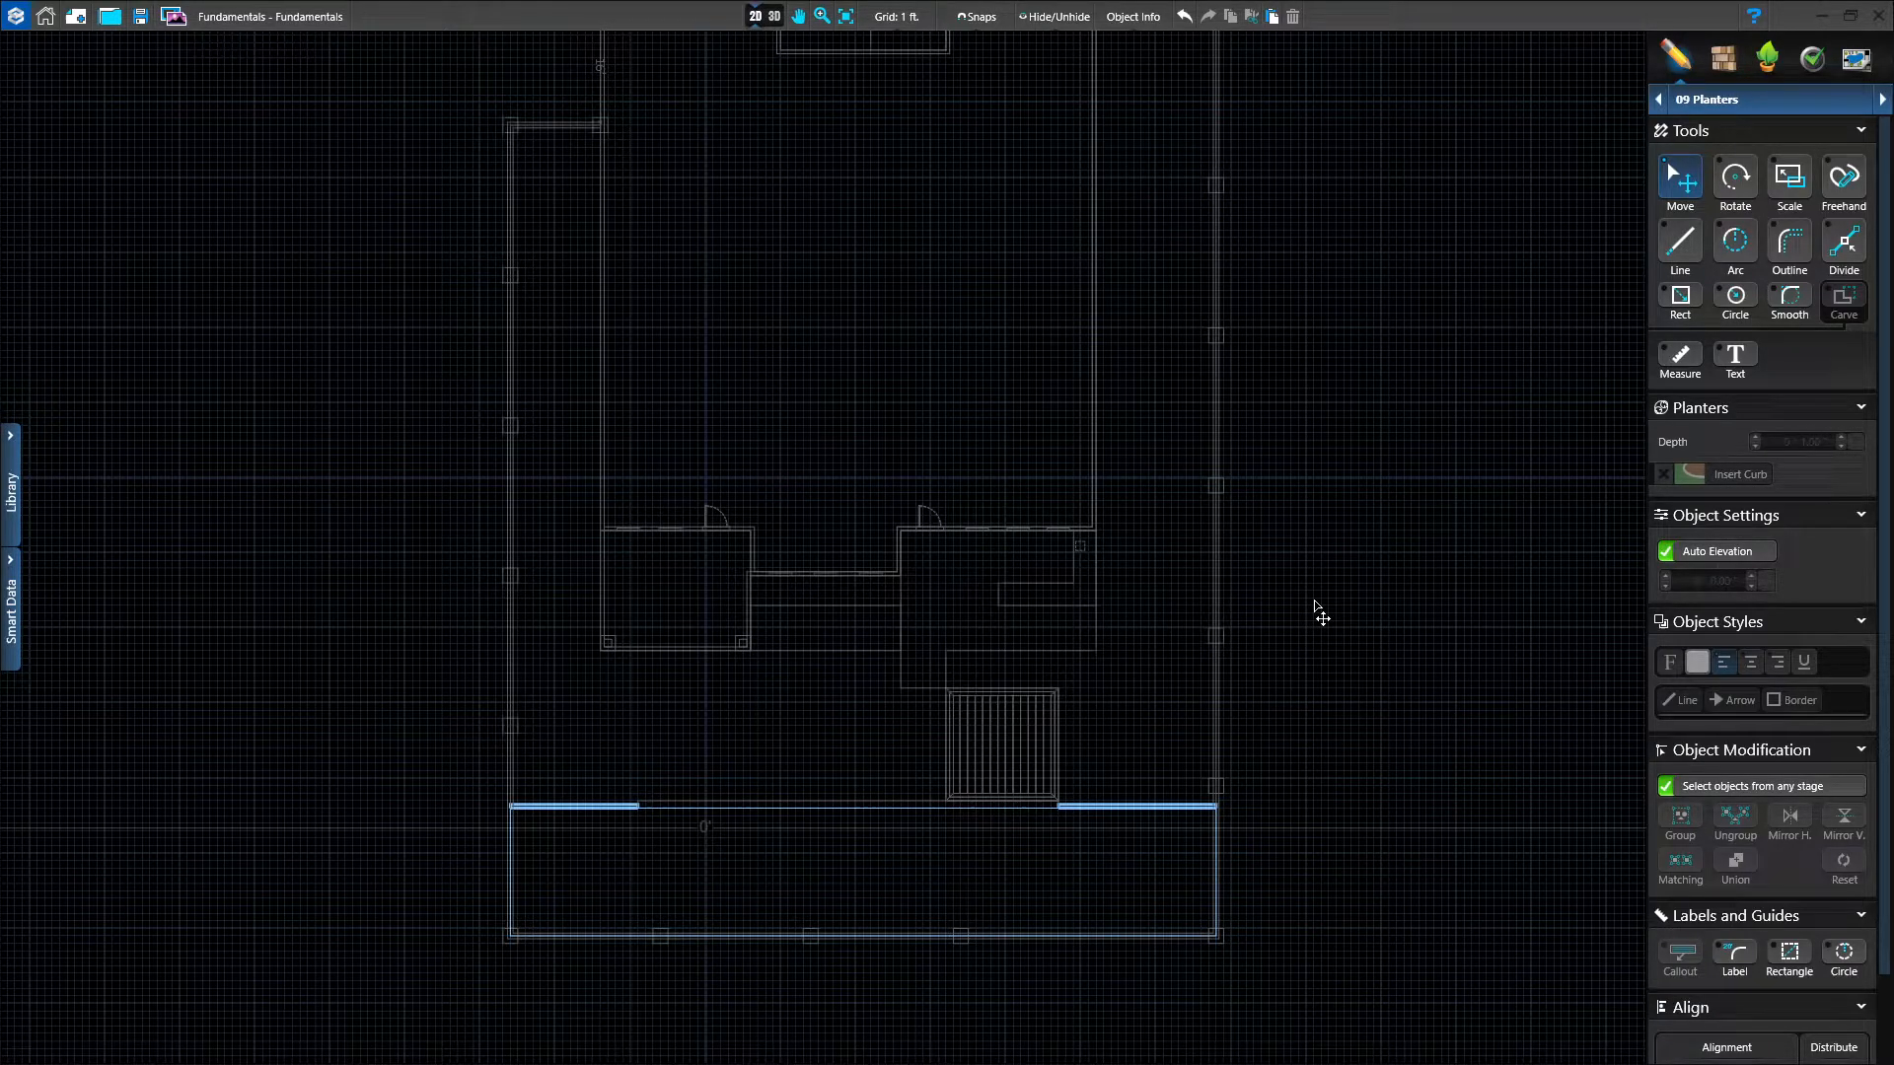
pyautogui.click(1881, 100)
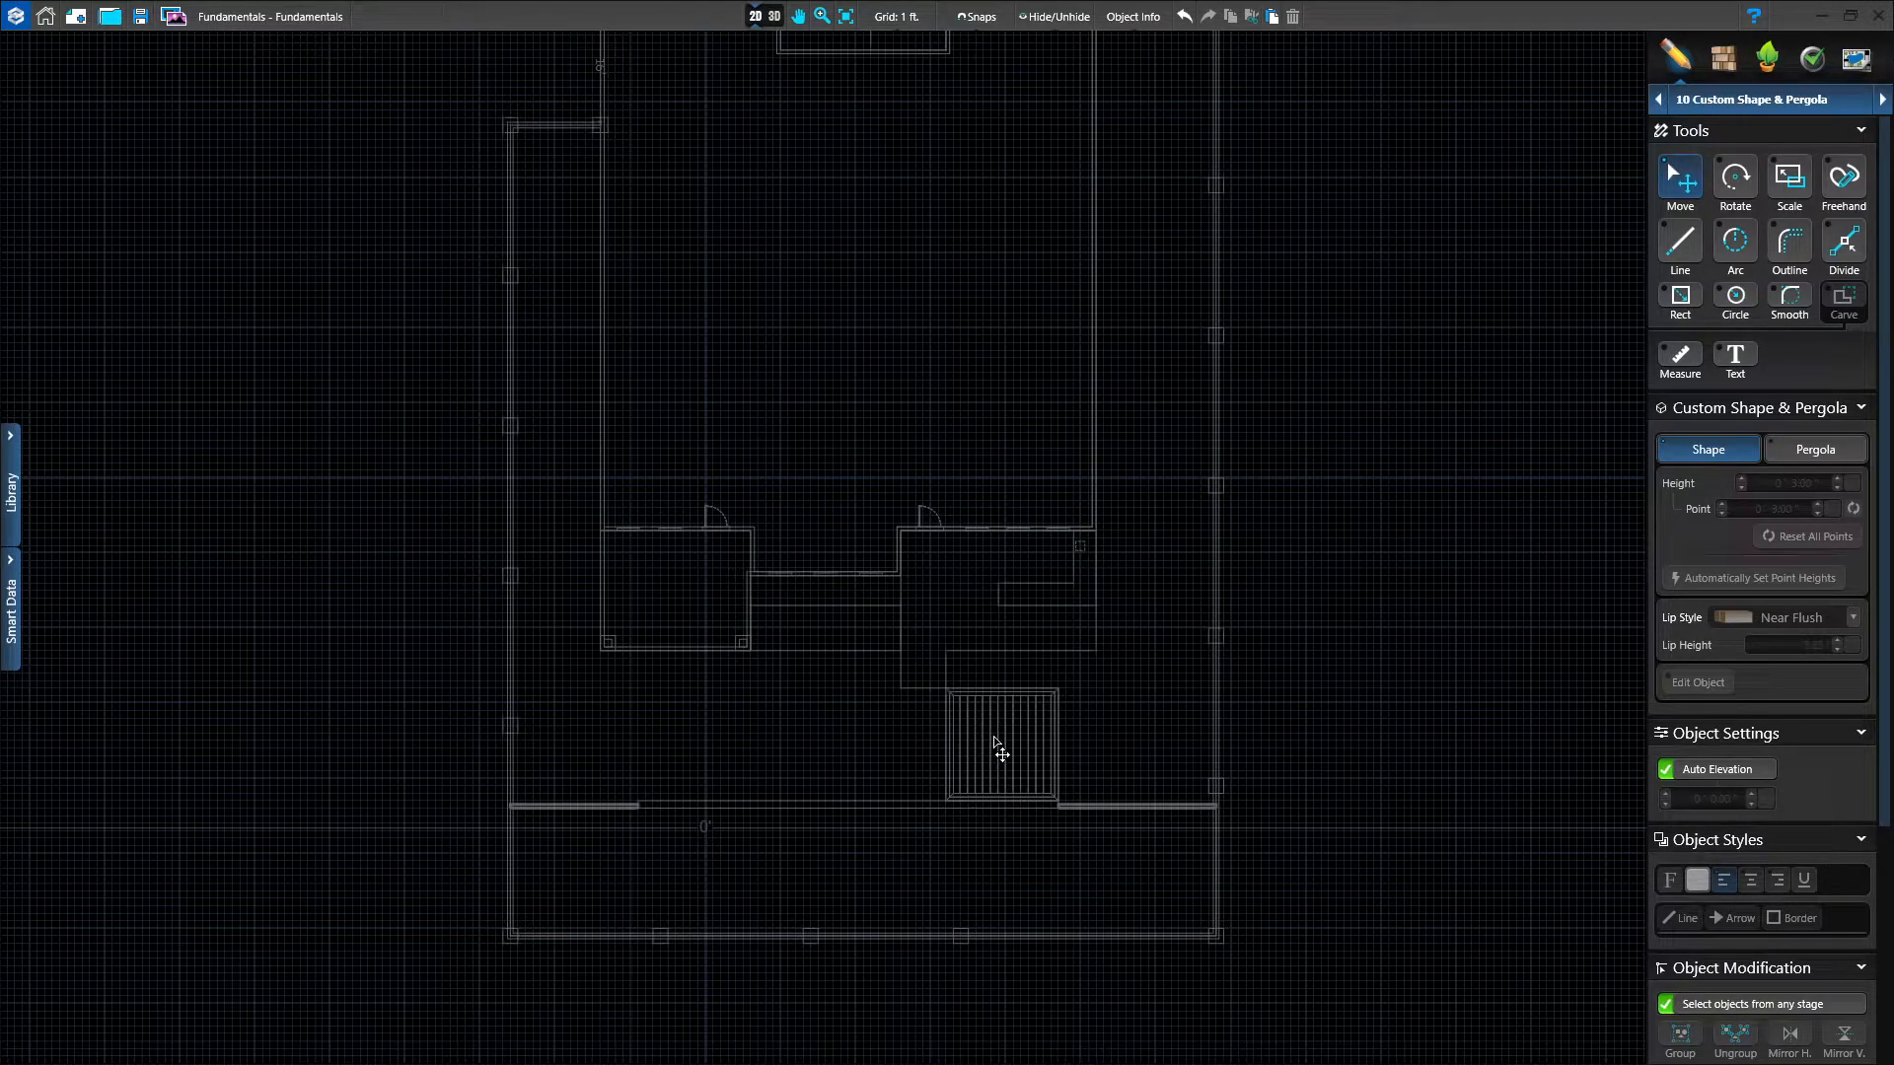
pyautogui.scroll(5, 992, 736)
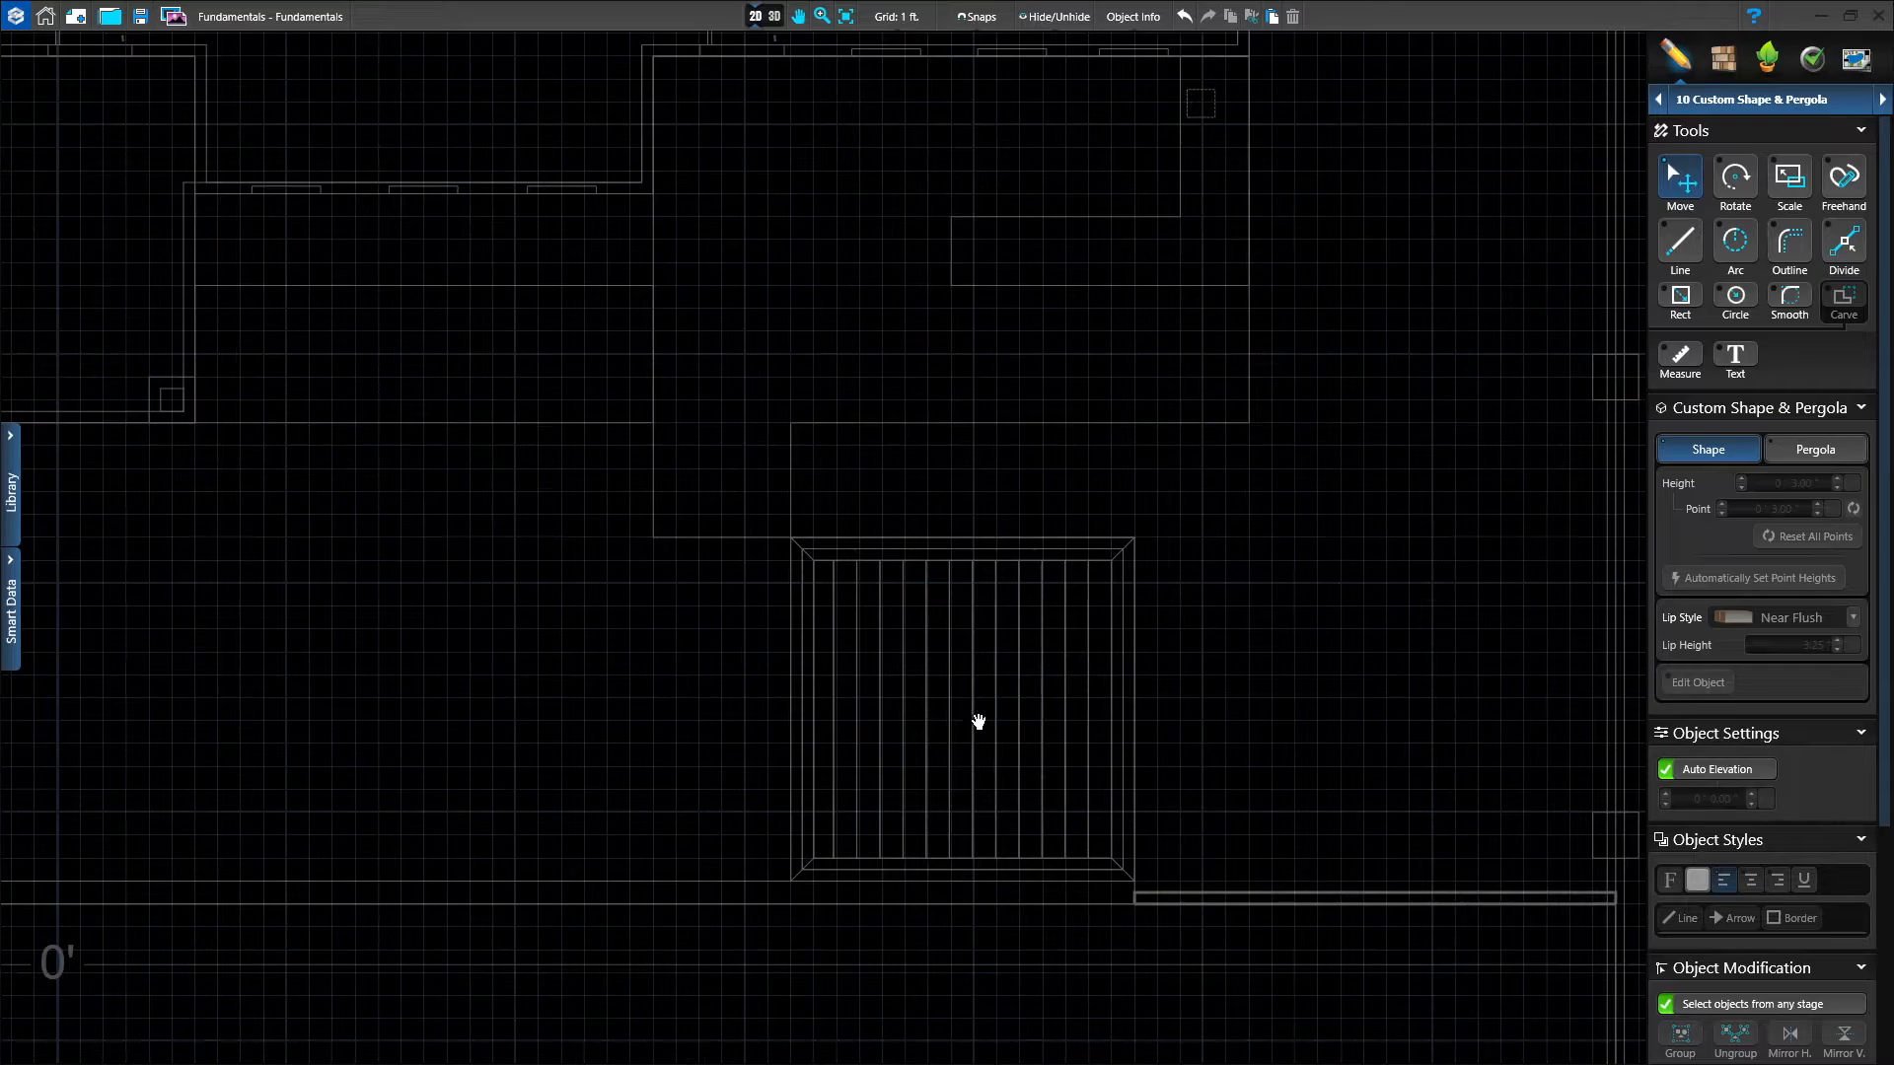
pyautogui.moveTo(976, 715); pyautogui.dragTo(1028, 809, button='middle')
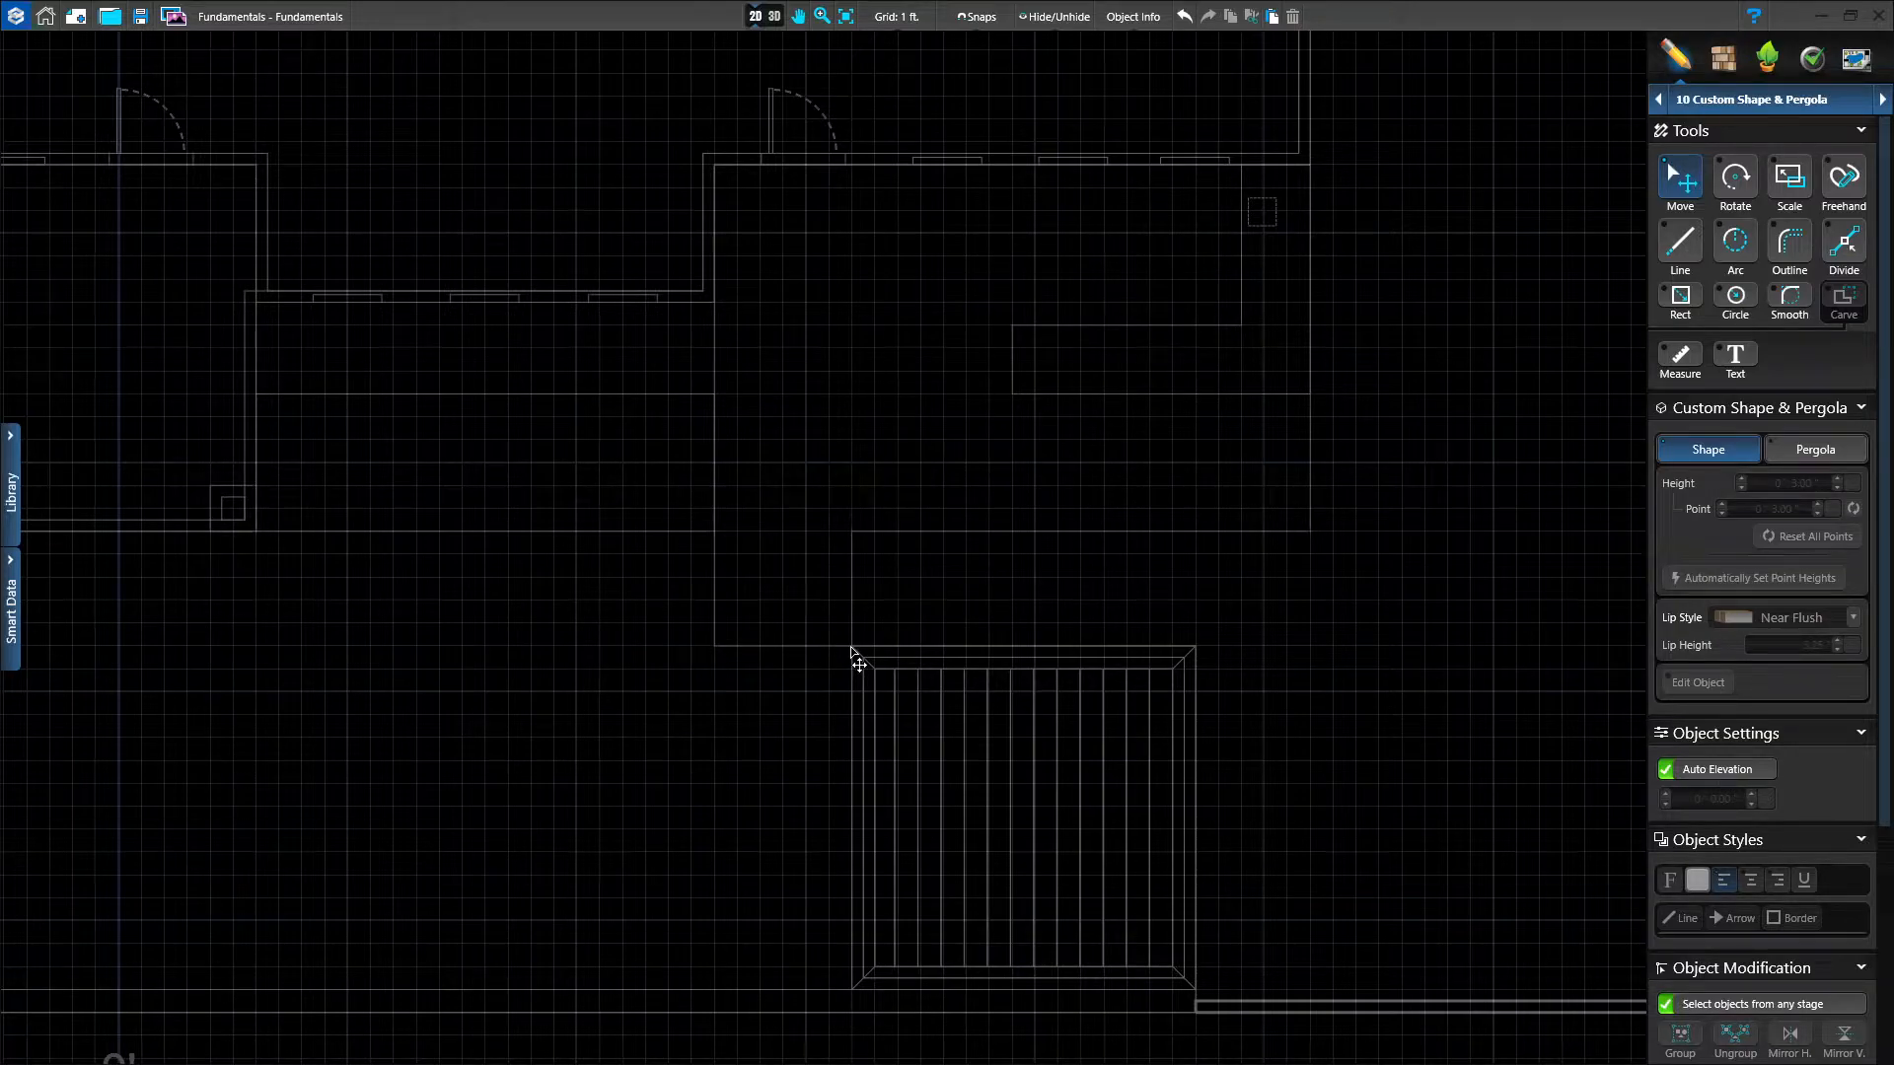
pyautogui.click(1680, 295)
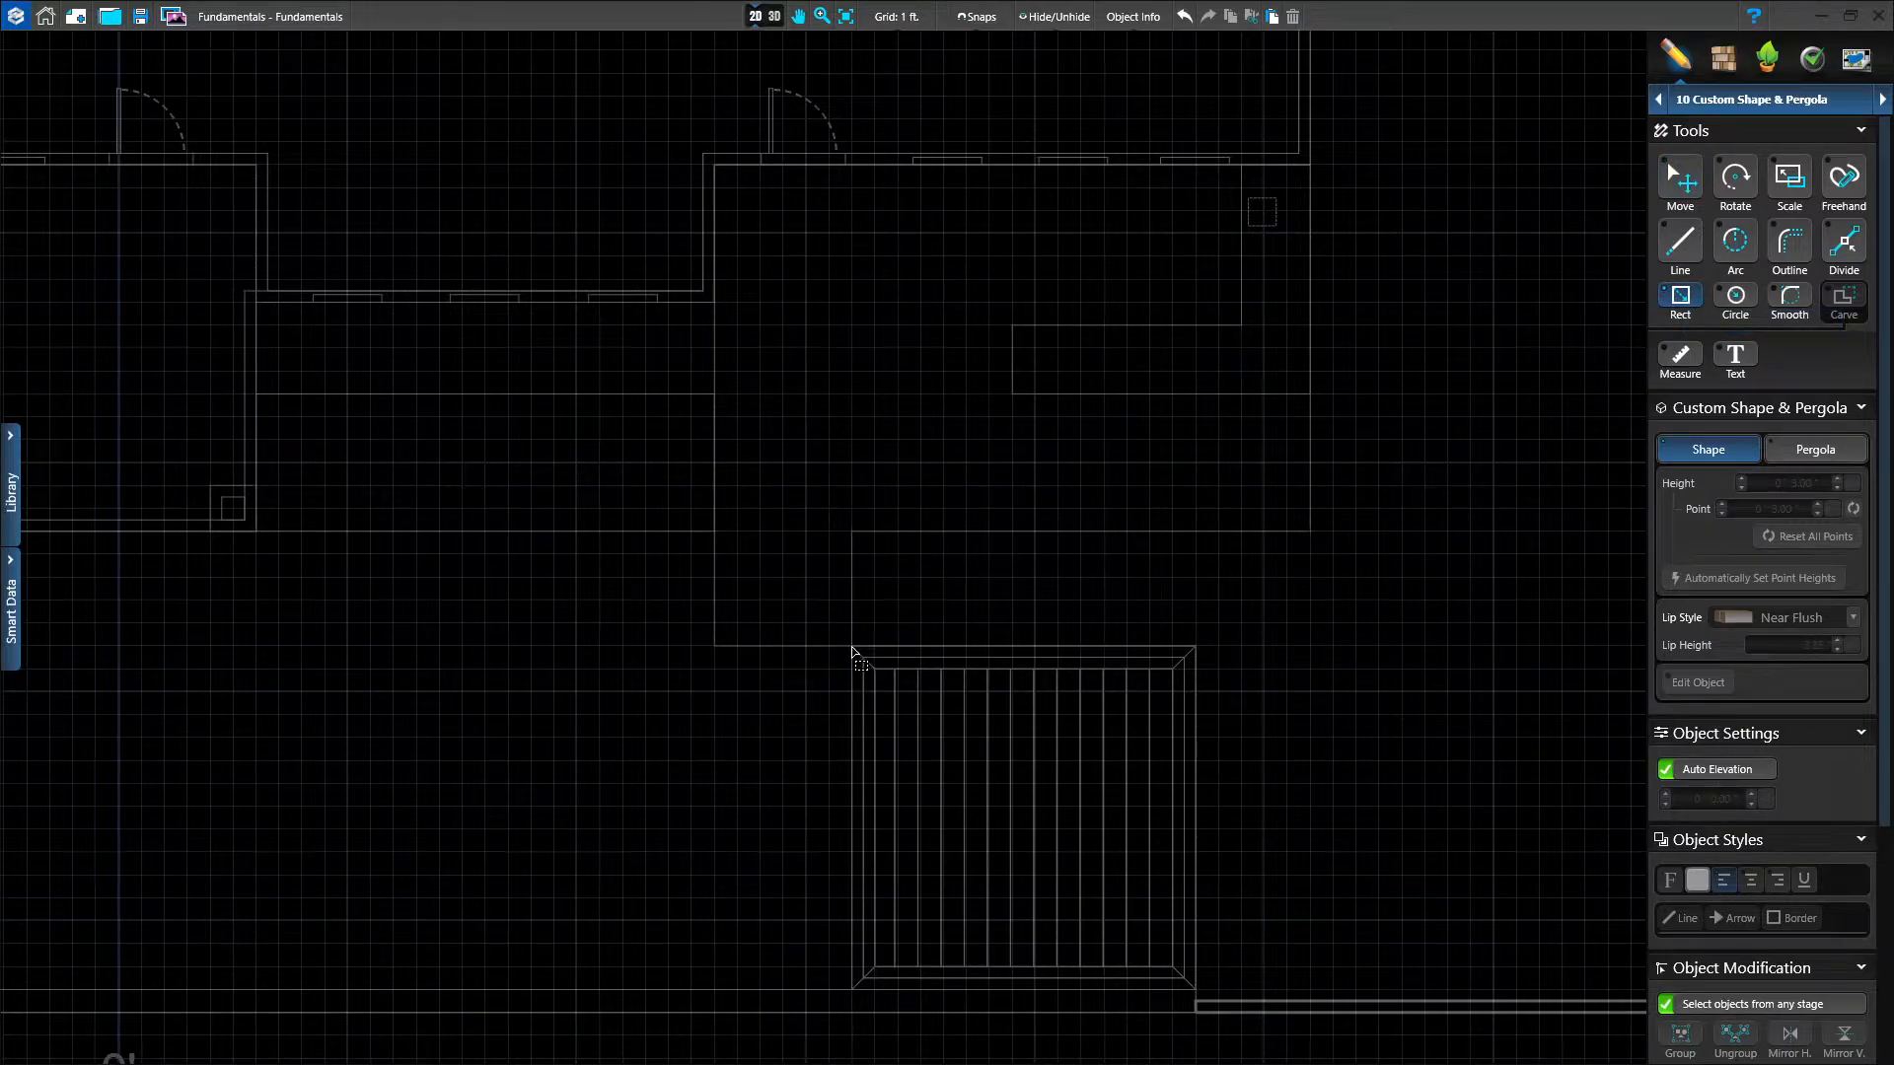
pyautogui.moveTo(853, 648); pyautogui.dragTo(944, 541)
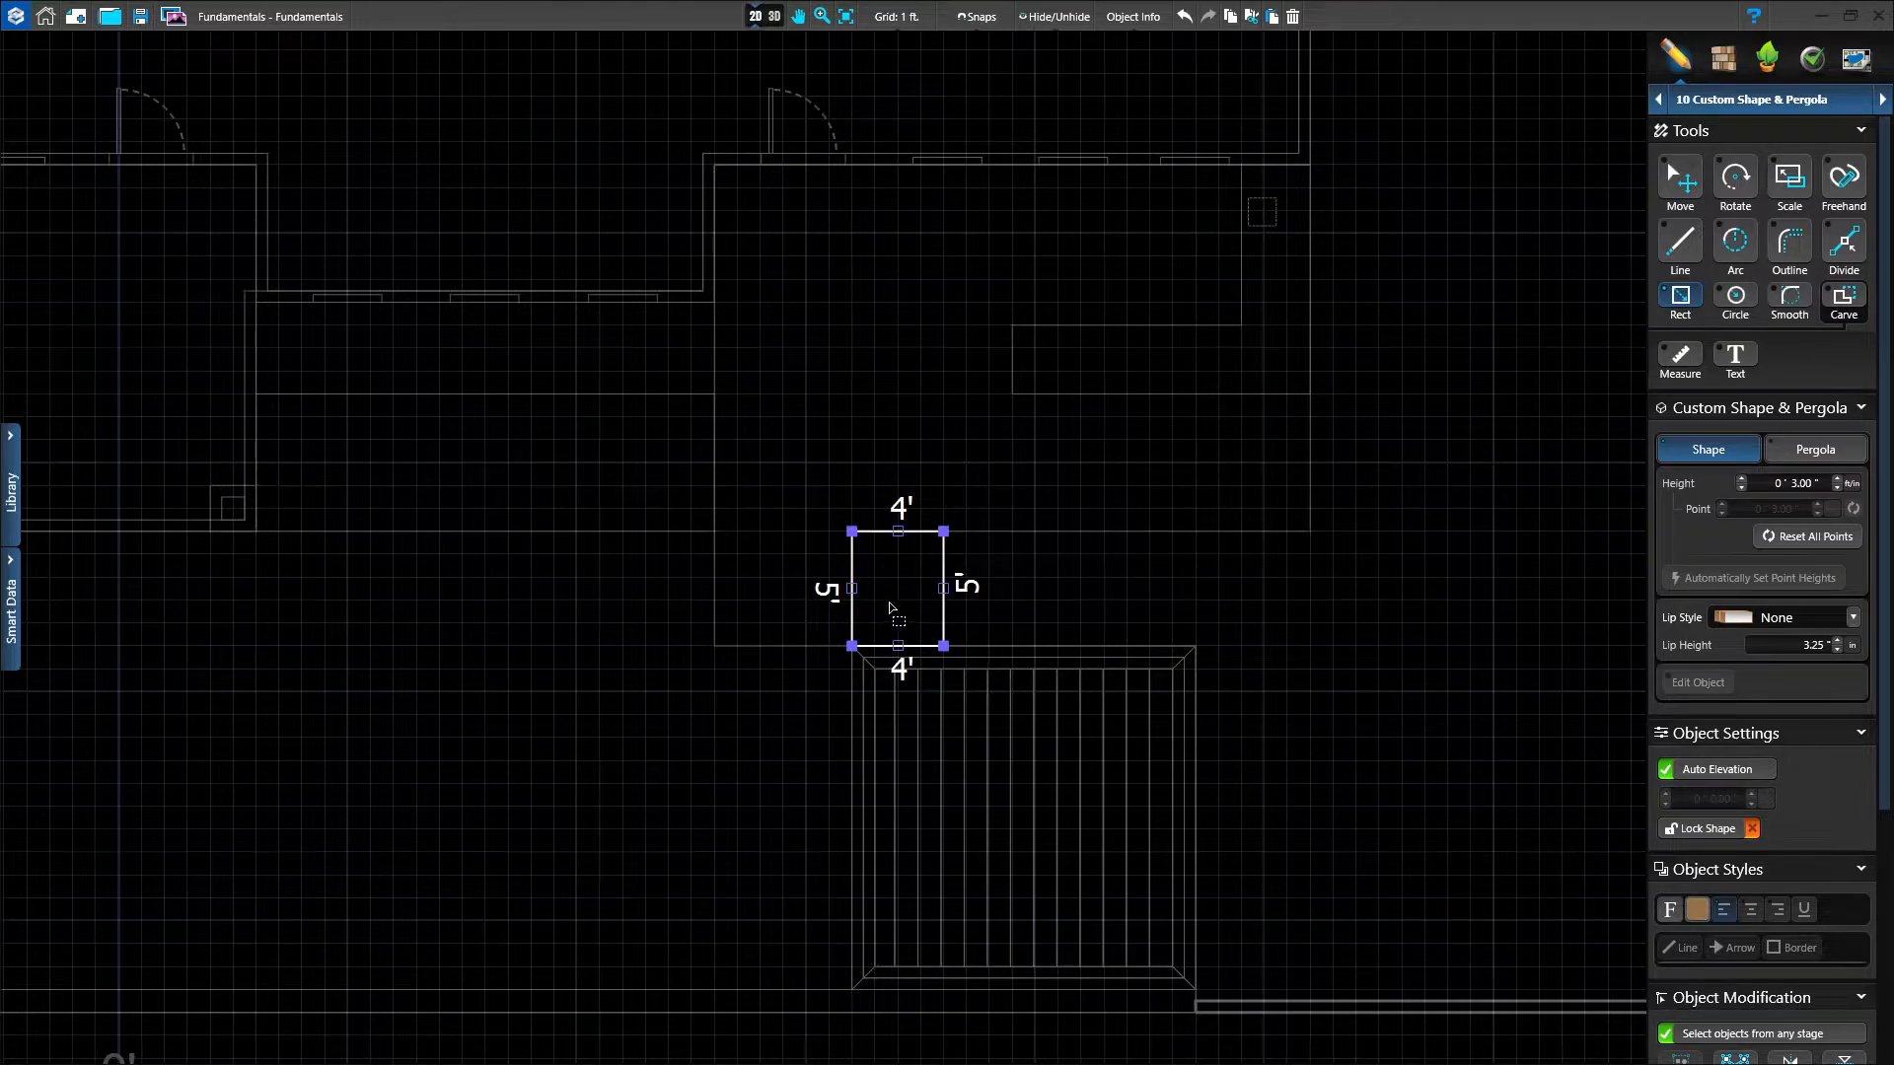
pyautogui.scroll(1, 902, 605)
pyautogui.scroll(2, 902, 605)
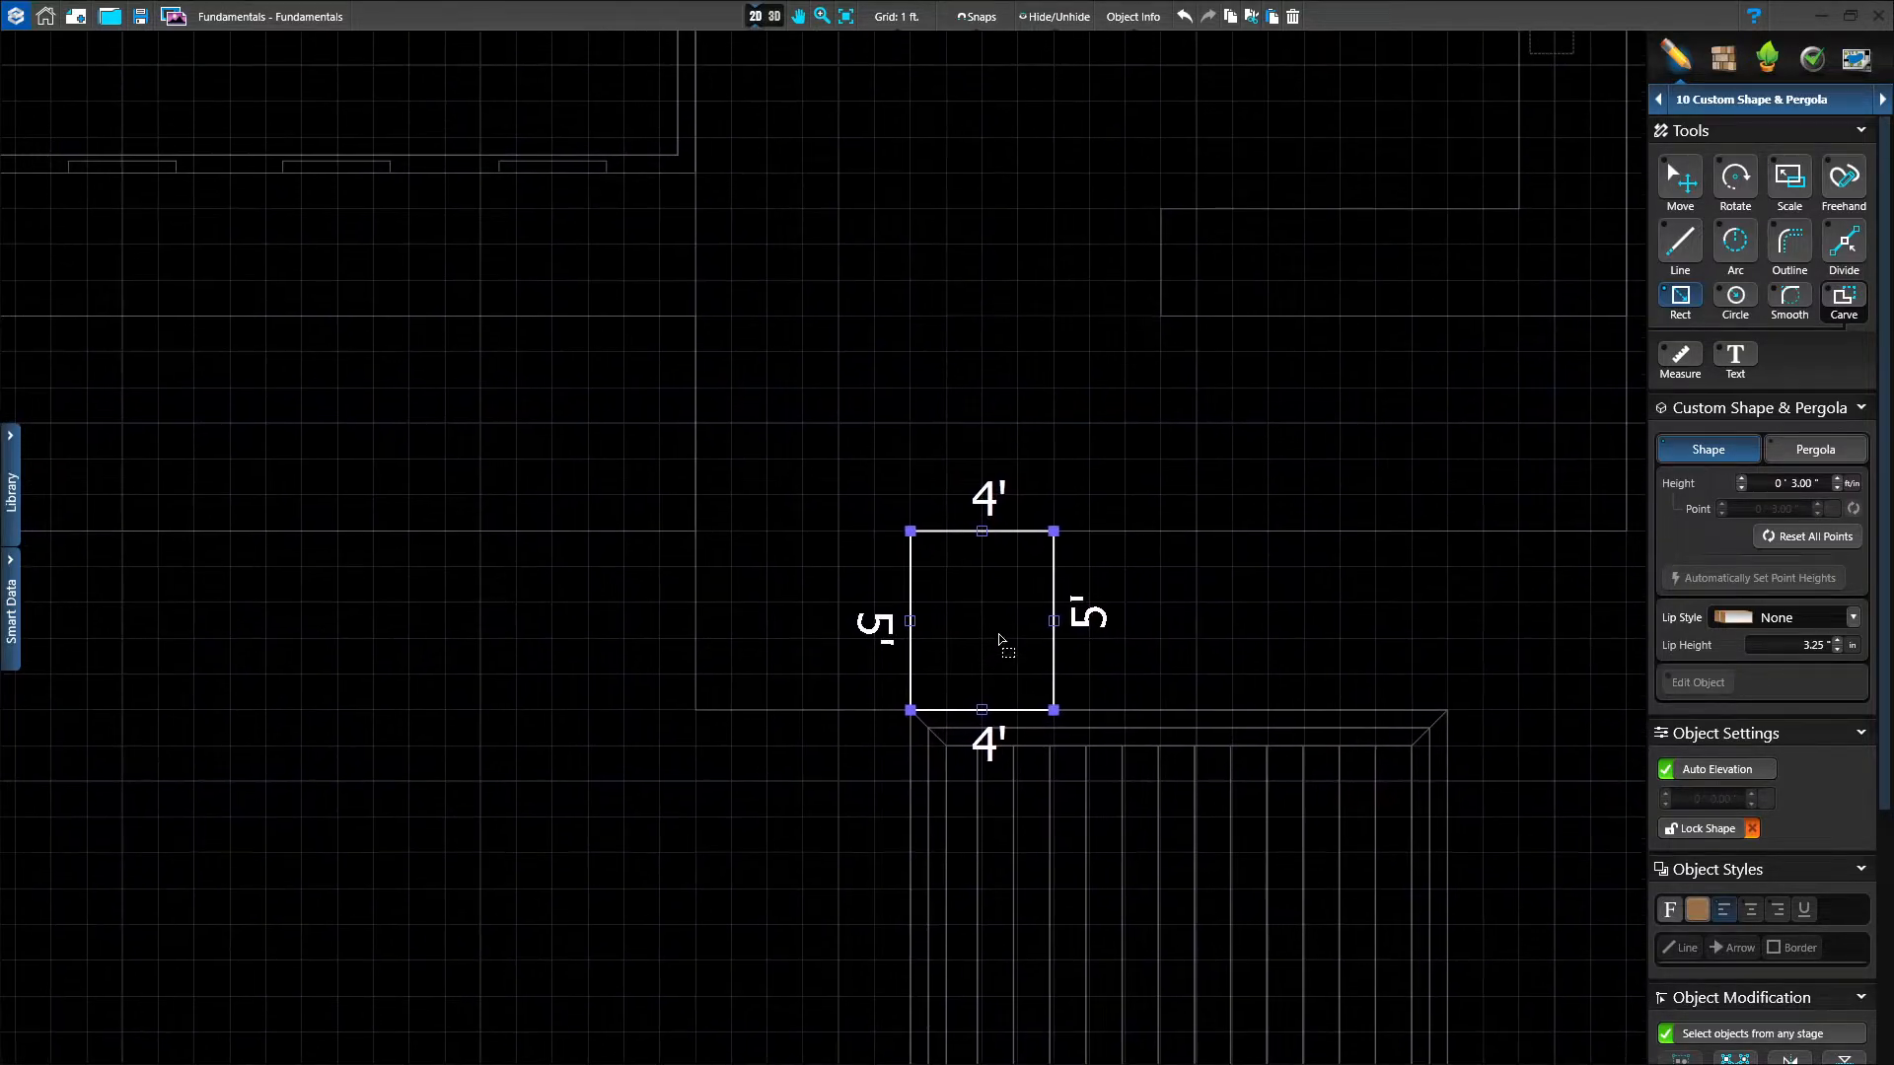
pyautogui.scroll(1, 997, 632)
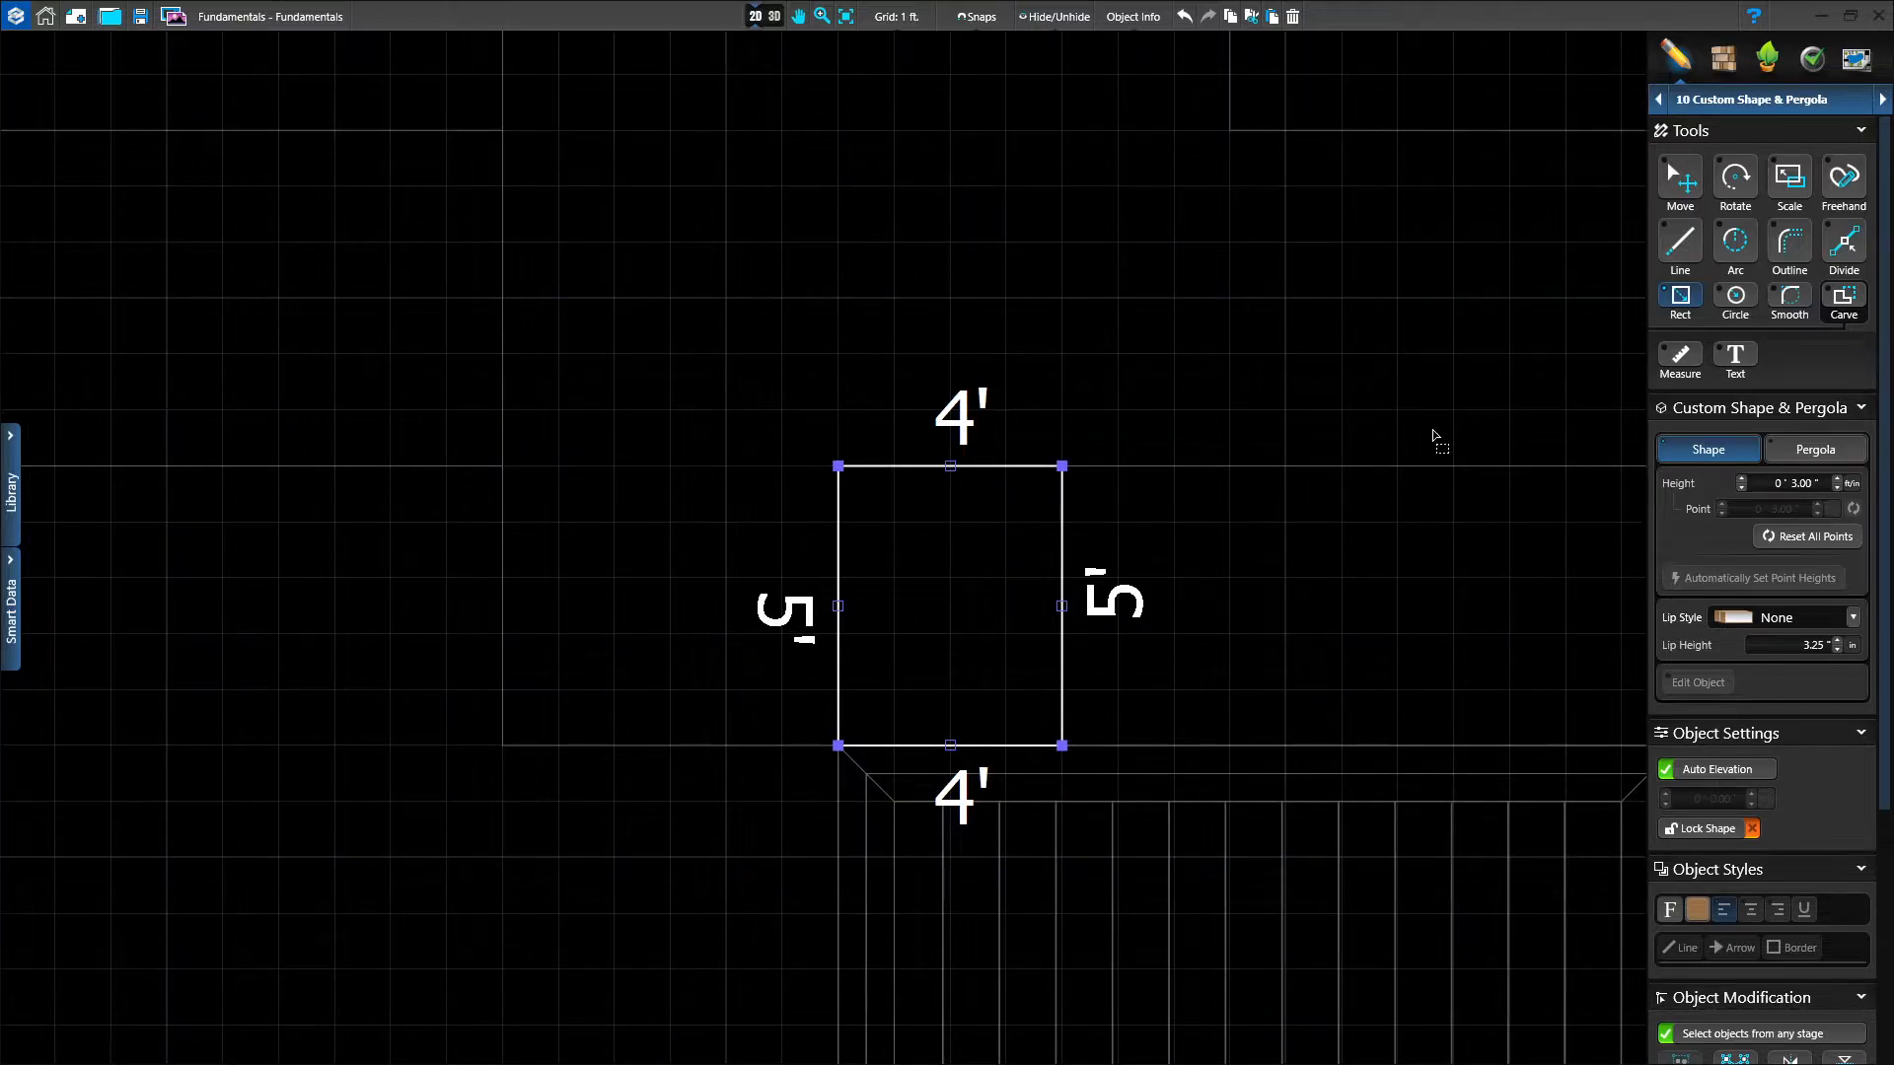
# Set the custom shape's height to 6 in and lower its house-side edge to patio level, forming a ramp, with nothing left selected.
pyautogui.click(1677, 181)
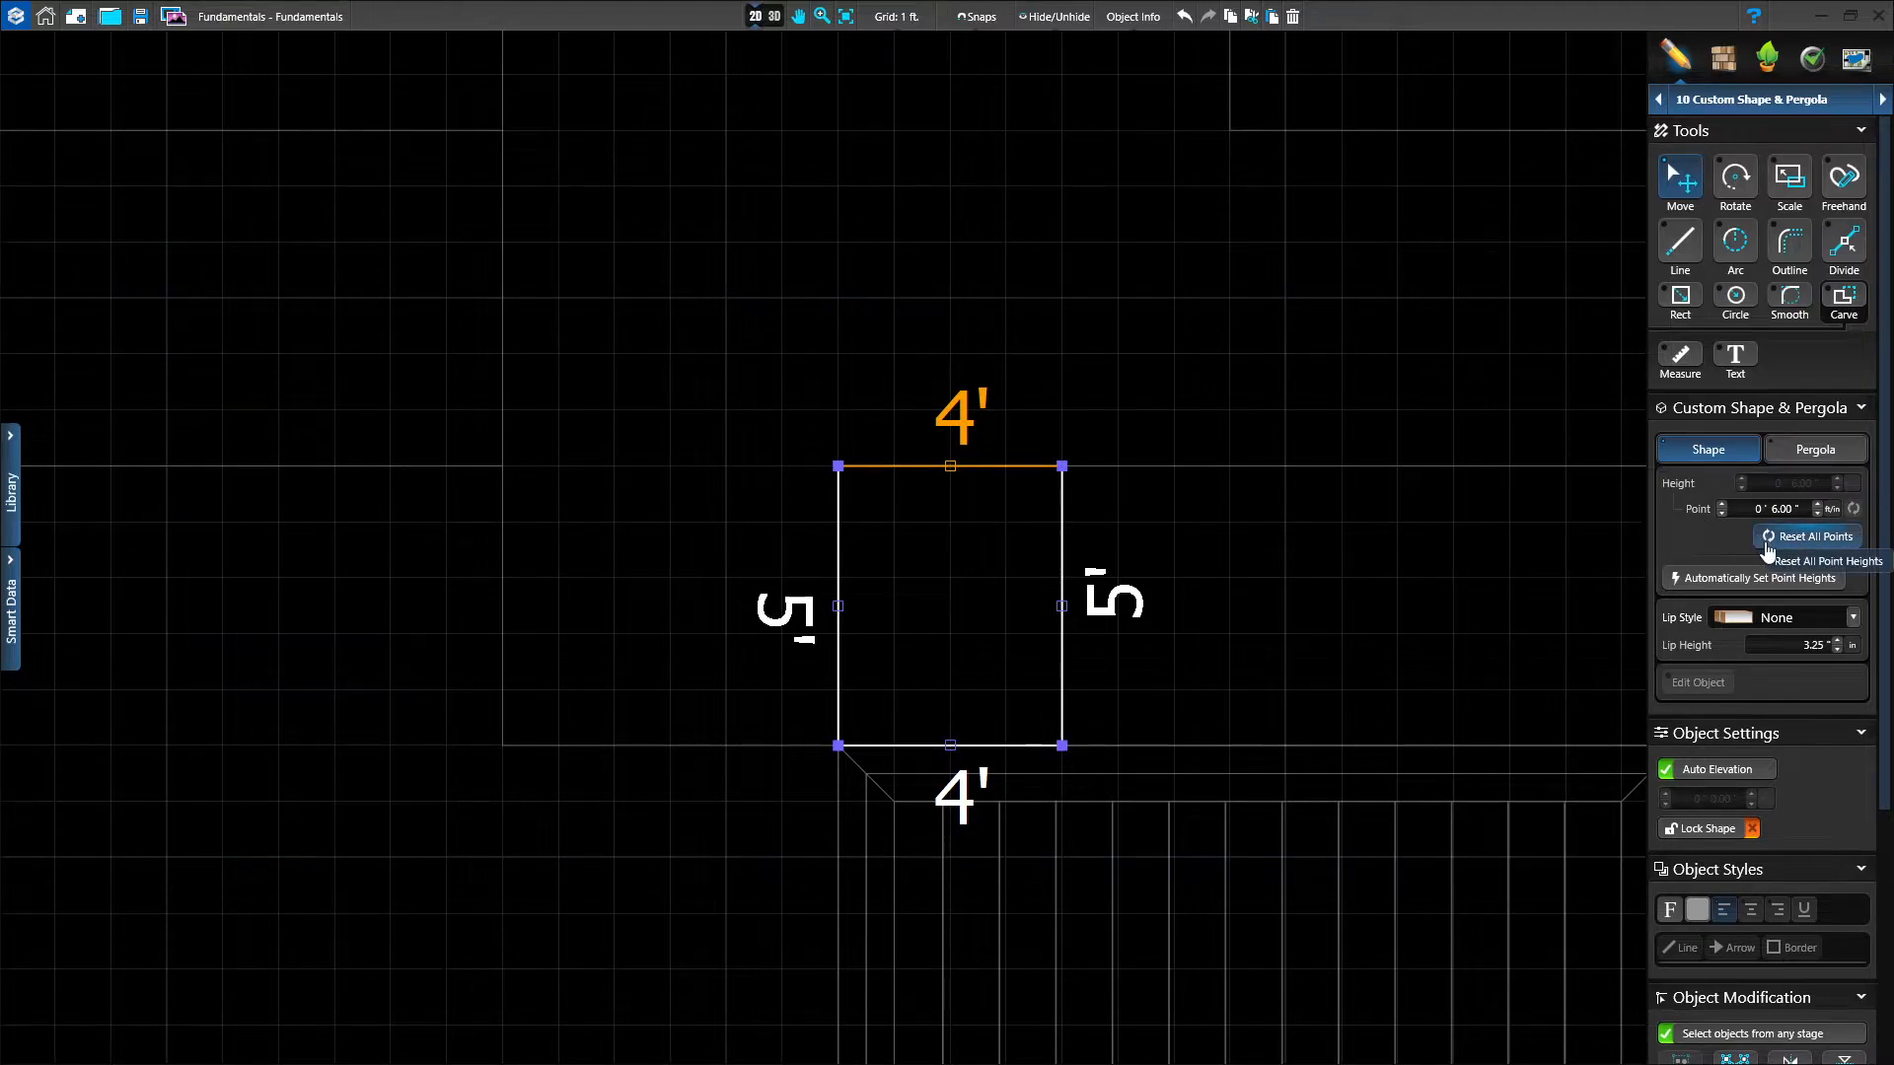
pyautogui.click(1816, 510)
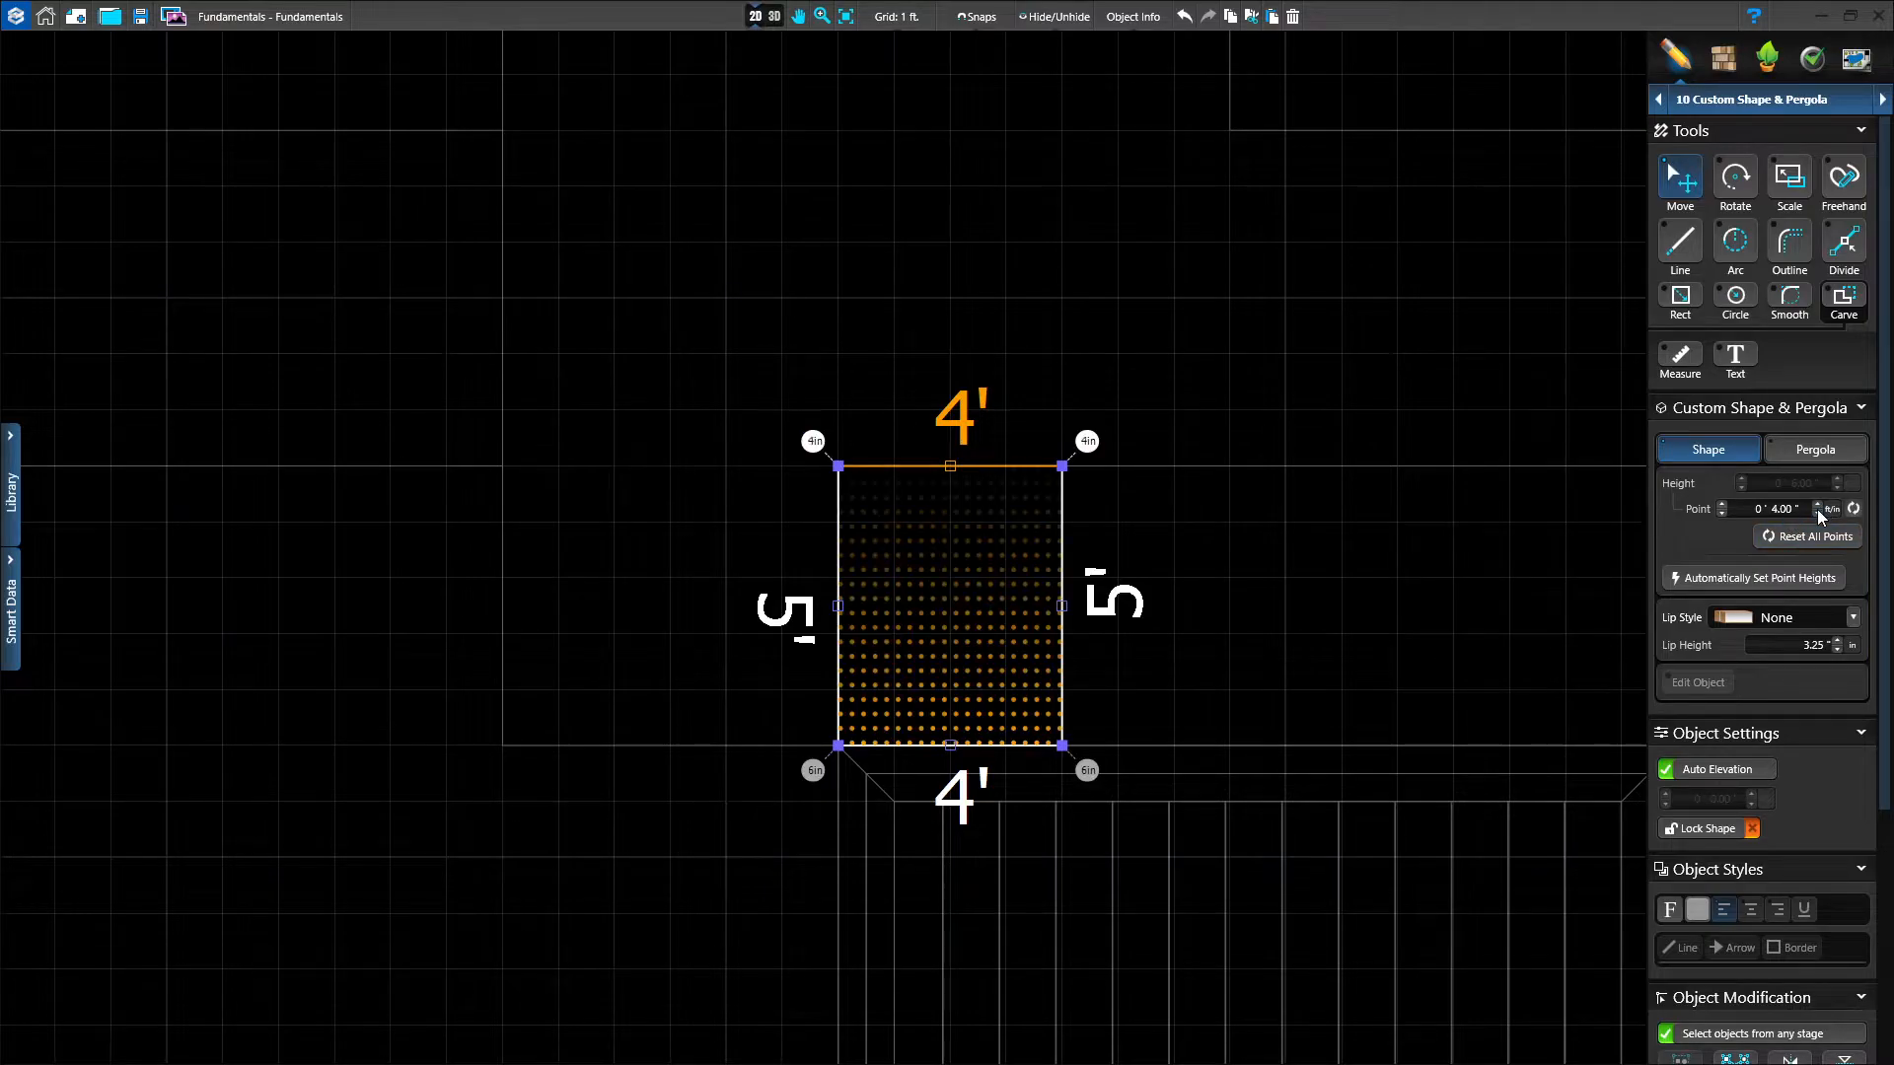
pyautogui.click(1817, 509)
pyautogui.click(1292, 695)
# Inspect the ramp between the deck and the patio in 3D from several sides.
pyautogui.click(773, 15)
pyautogui.moveTo(925, 856); pyautogui.dragTo(1168, 868)
pyautogui.moveTo(1169, 868); pyautogui.dragTo(951, 897, button='right')
pyautogui.moveTo(937, 896); pyautogui.dragTo(947, 708, button='middle')
pyautogui.moveTo(949, 707); pyautogui.dragTo(1008, 781)
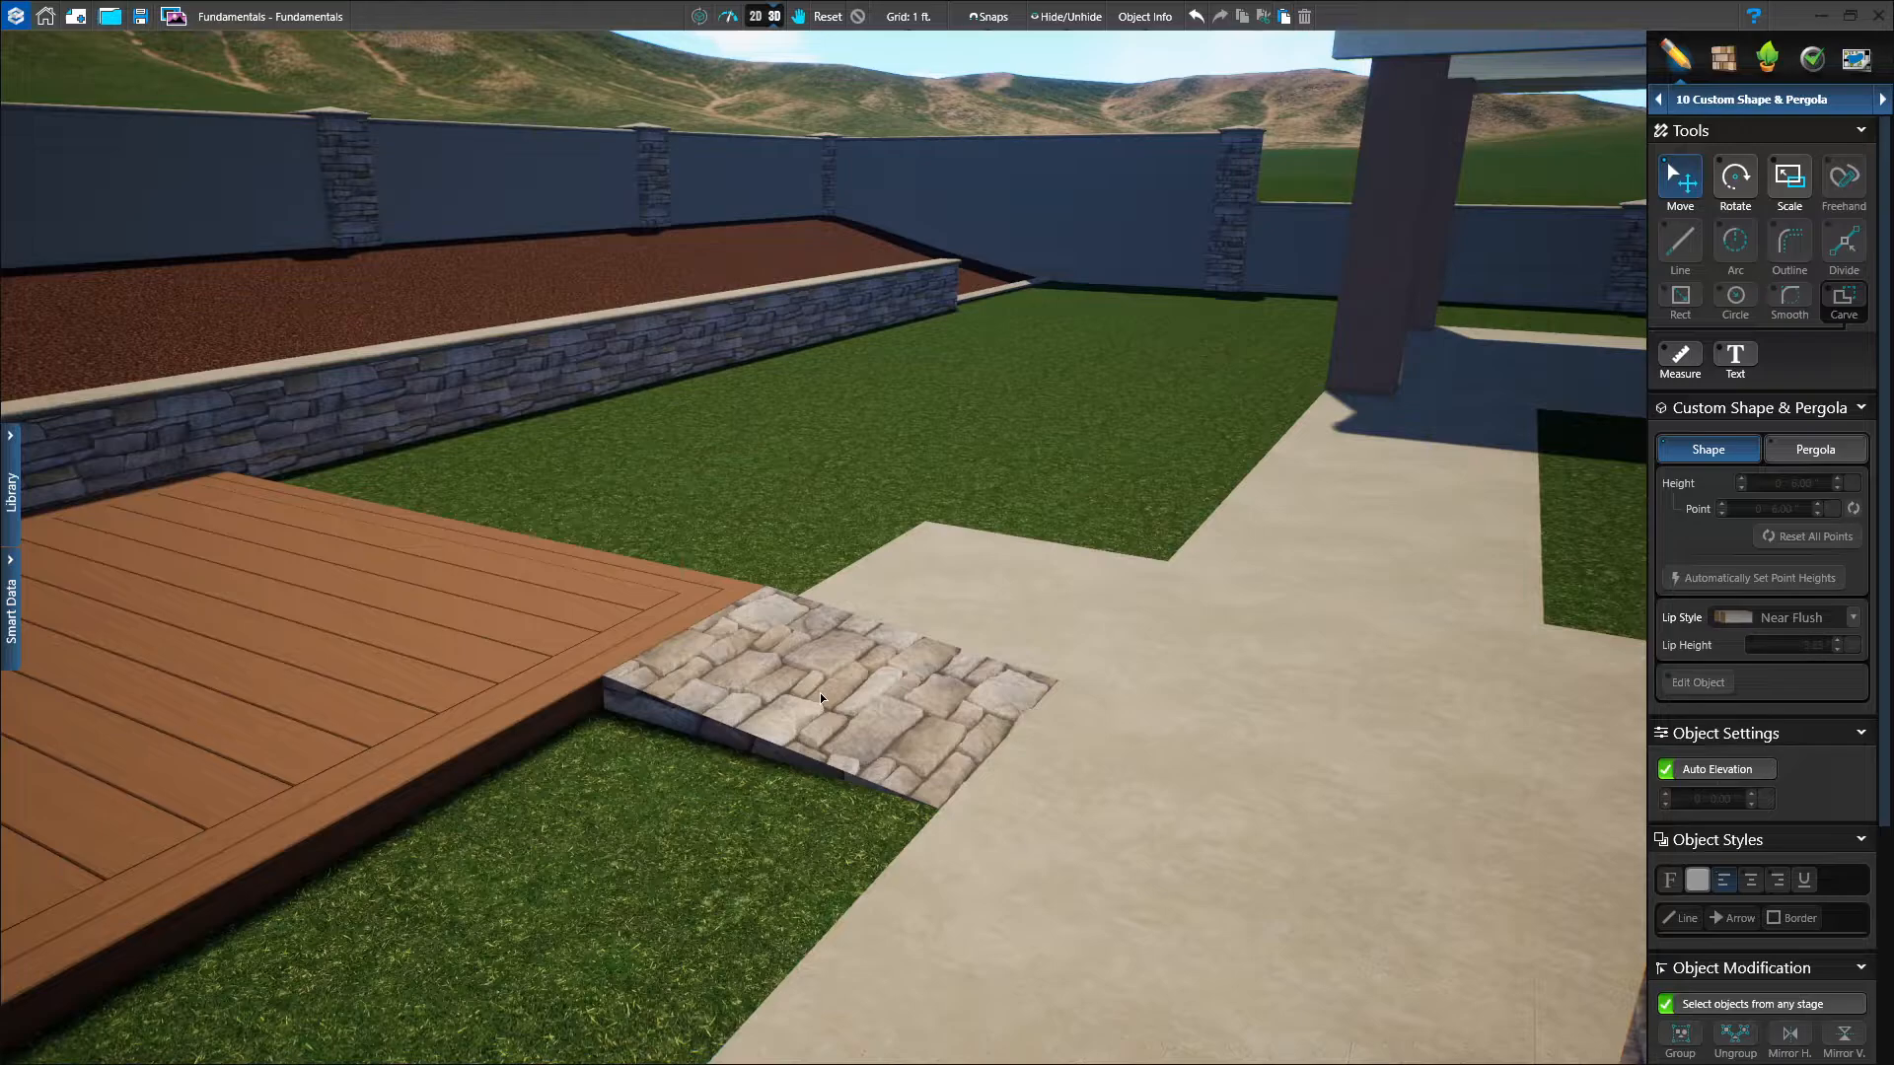
pyautogui.moveTo(653, 848); pyautogui.dragTo(810, 838, button='right')
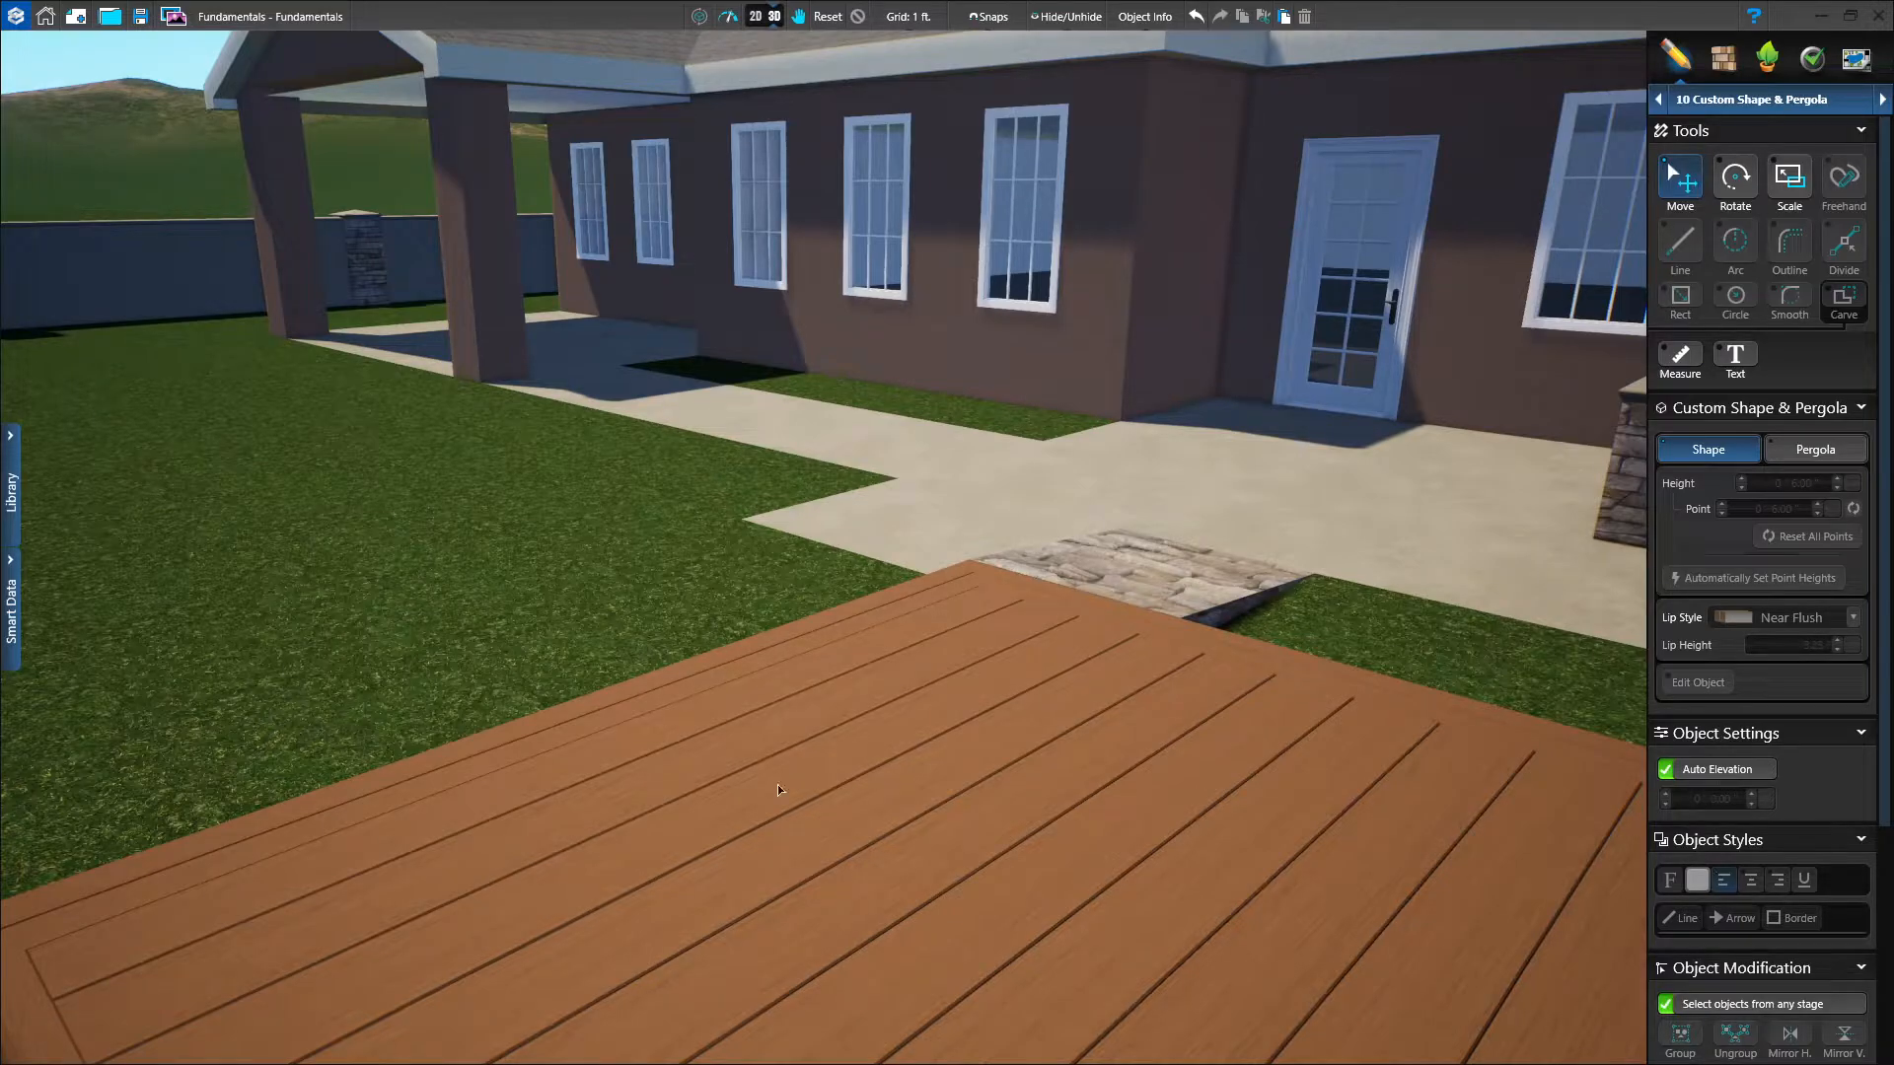
# Look over the lawn and low wall from the deck, ending at the covered patio with two columns.
pyautogui.scroll(-5, 684, 627)
pyautogui.moveTo(674, 737); pyautogui.dragTo(692, 826, button='middle')
pyautogui.moveTo(710, 792); pyautogui.dragTo(1248, 901, button='right')
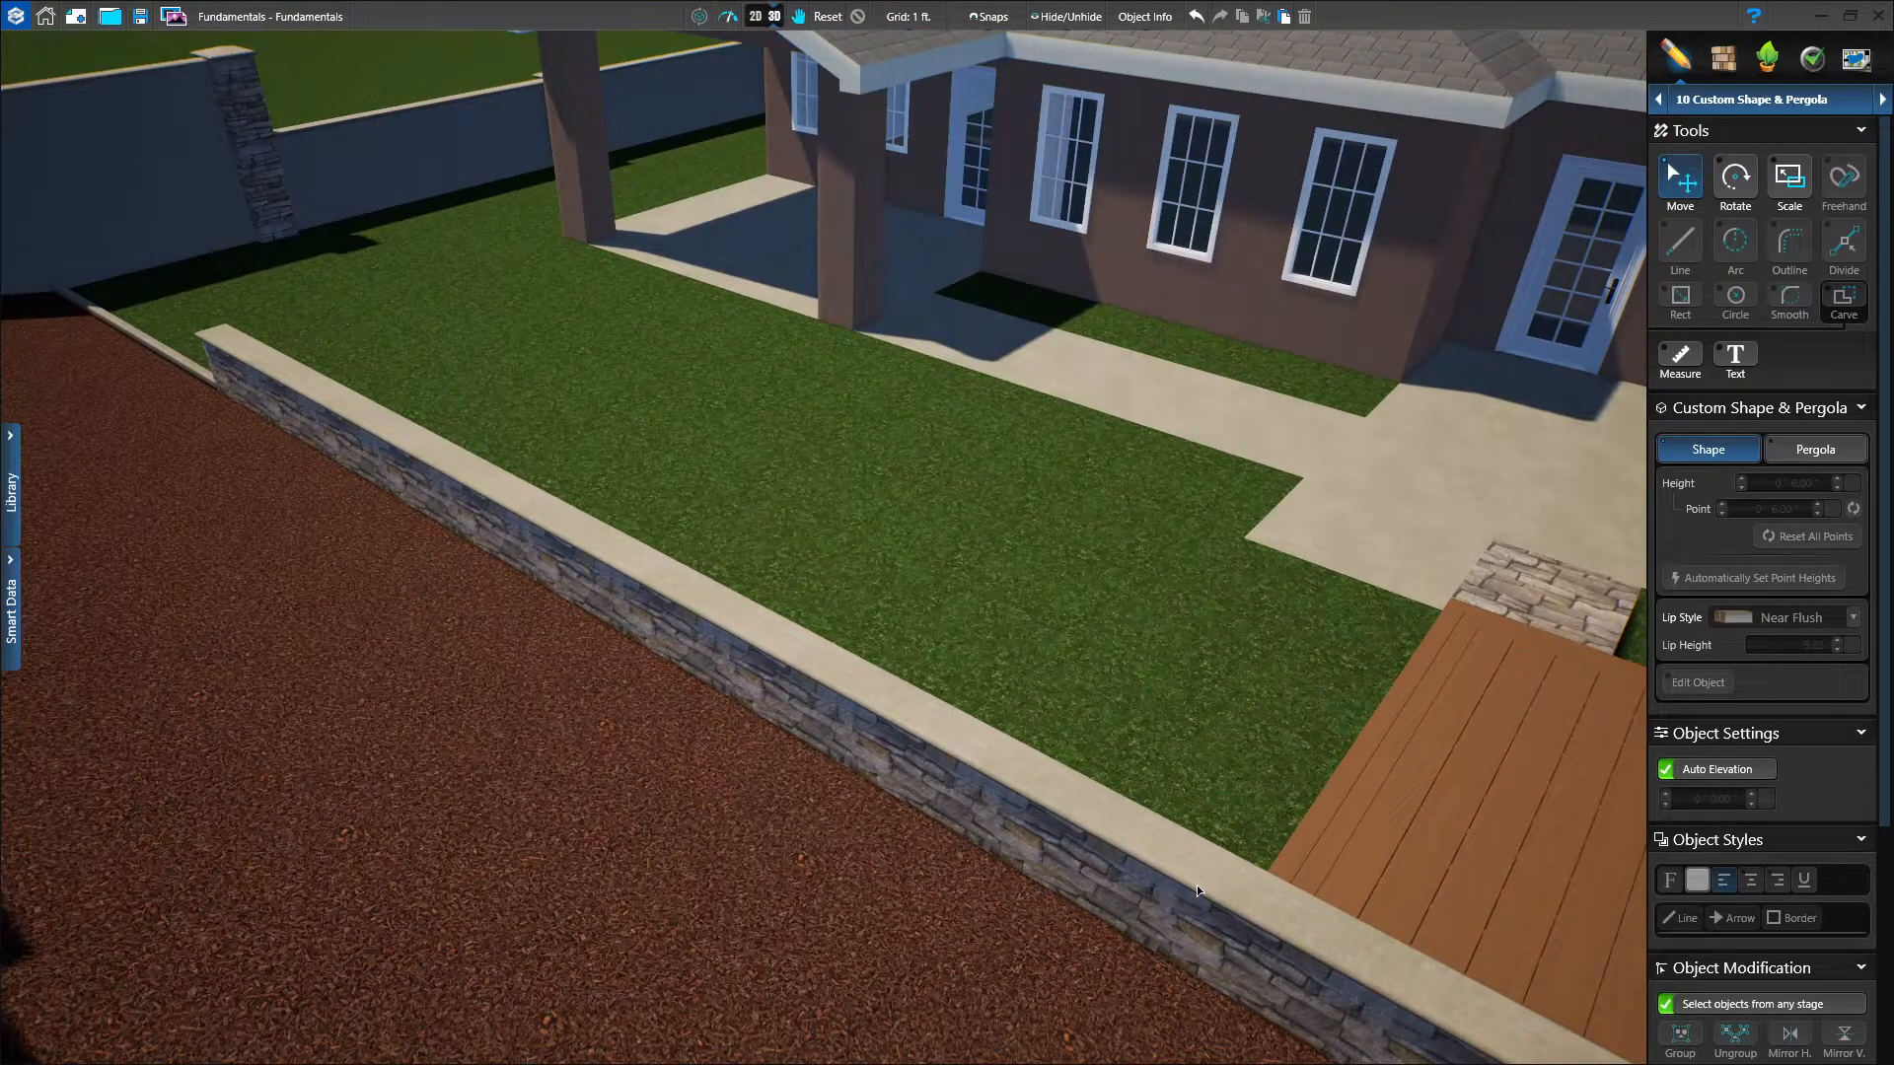
pyautogui.moveTo(814, 450); pyautogui.dragTo(882, 672, button='middle')
pyautogui.moveTo(482, 452); pyautogui.dragTo(953, 891, button='middle')
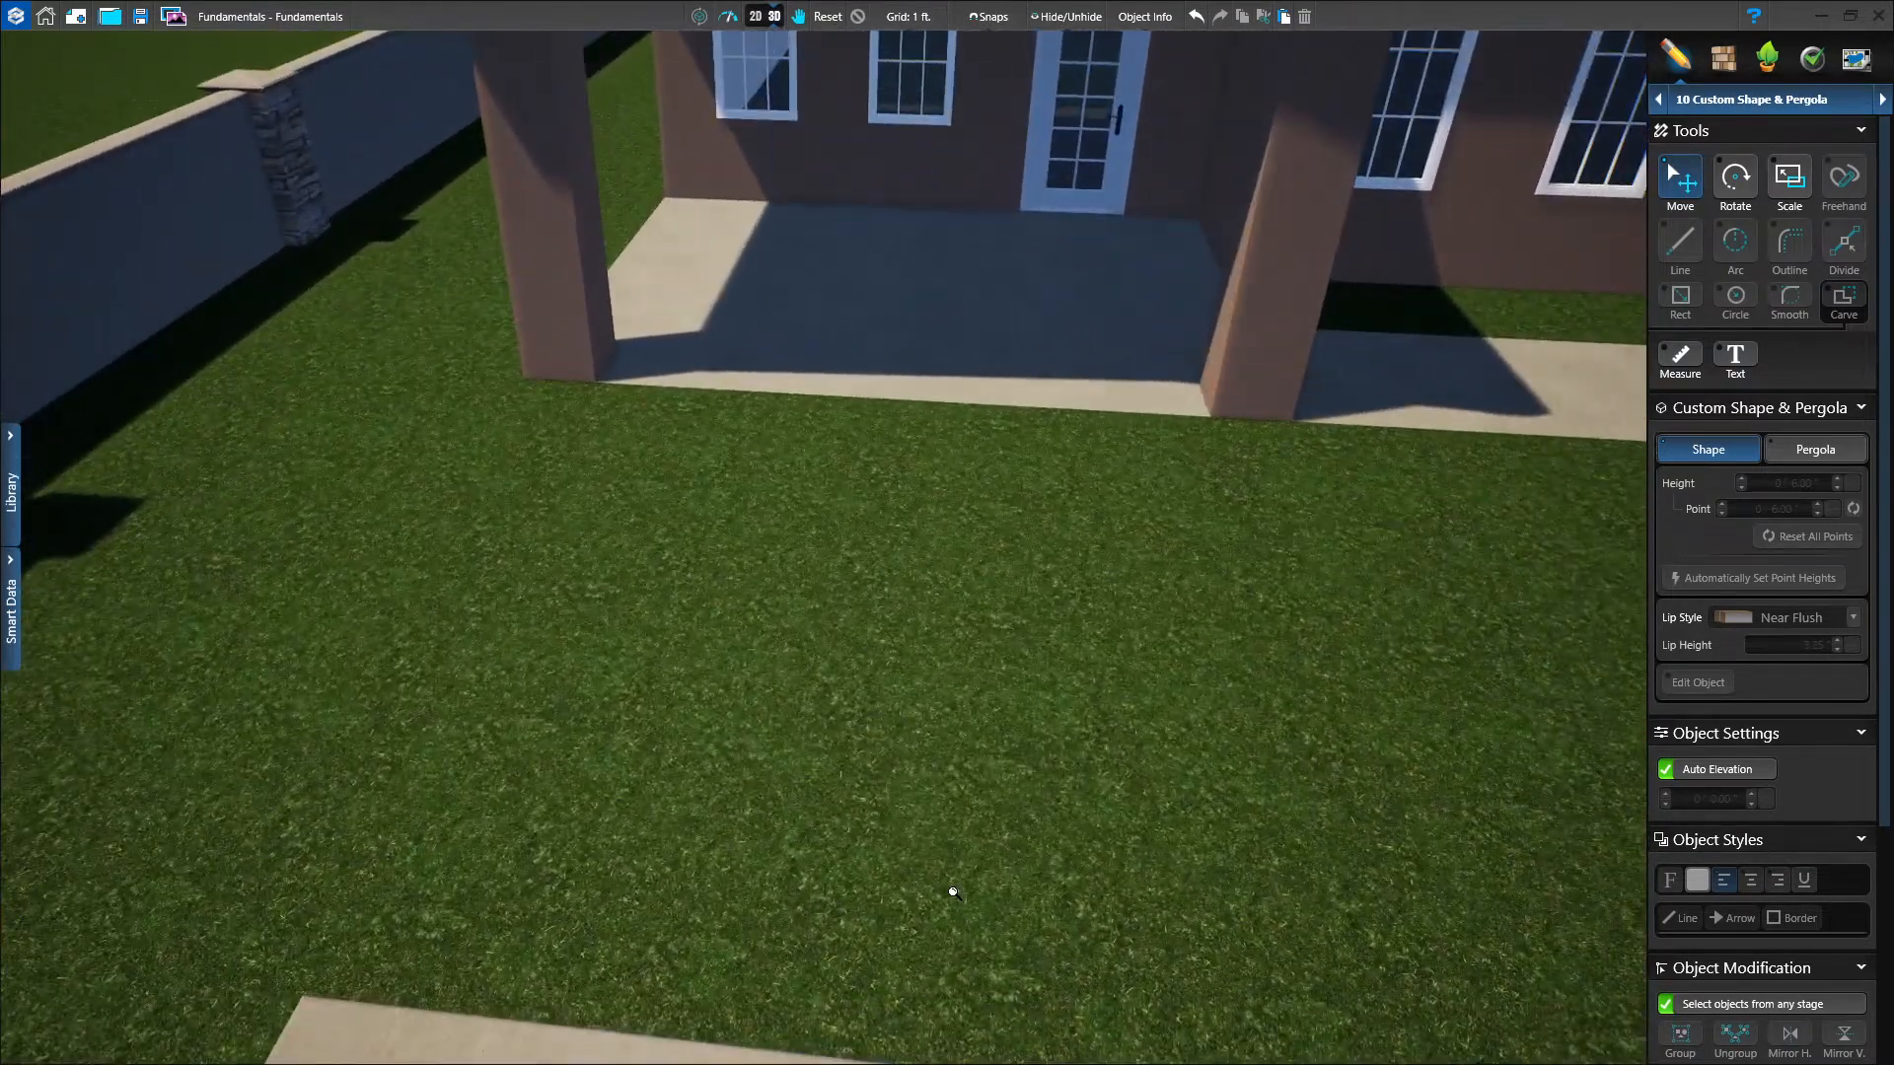
pyautogui.moveTo(994, 347); pyautogui.dragTo(803, 1006, button='middle')
pyautogui.moveTo(845, 778); pyautogui.dragTo(850, 722, button='middle')
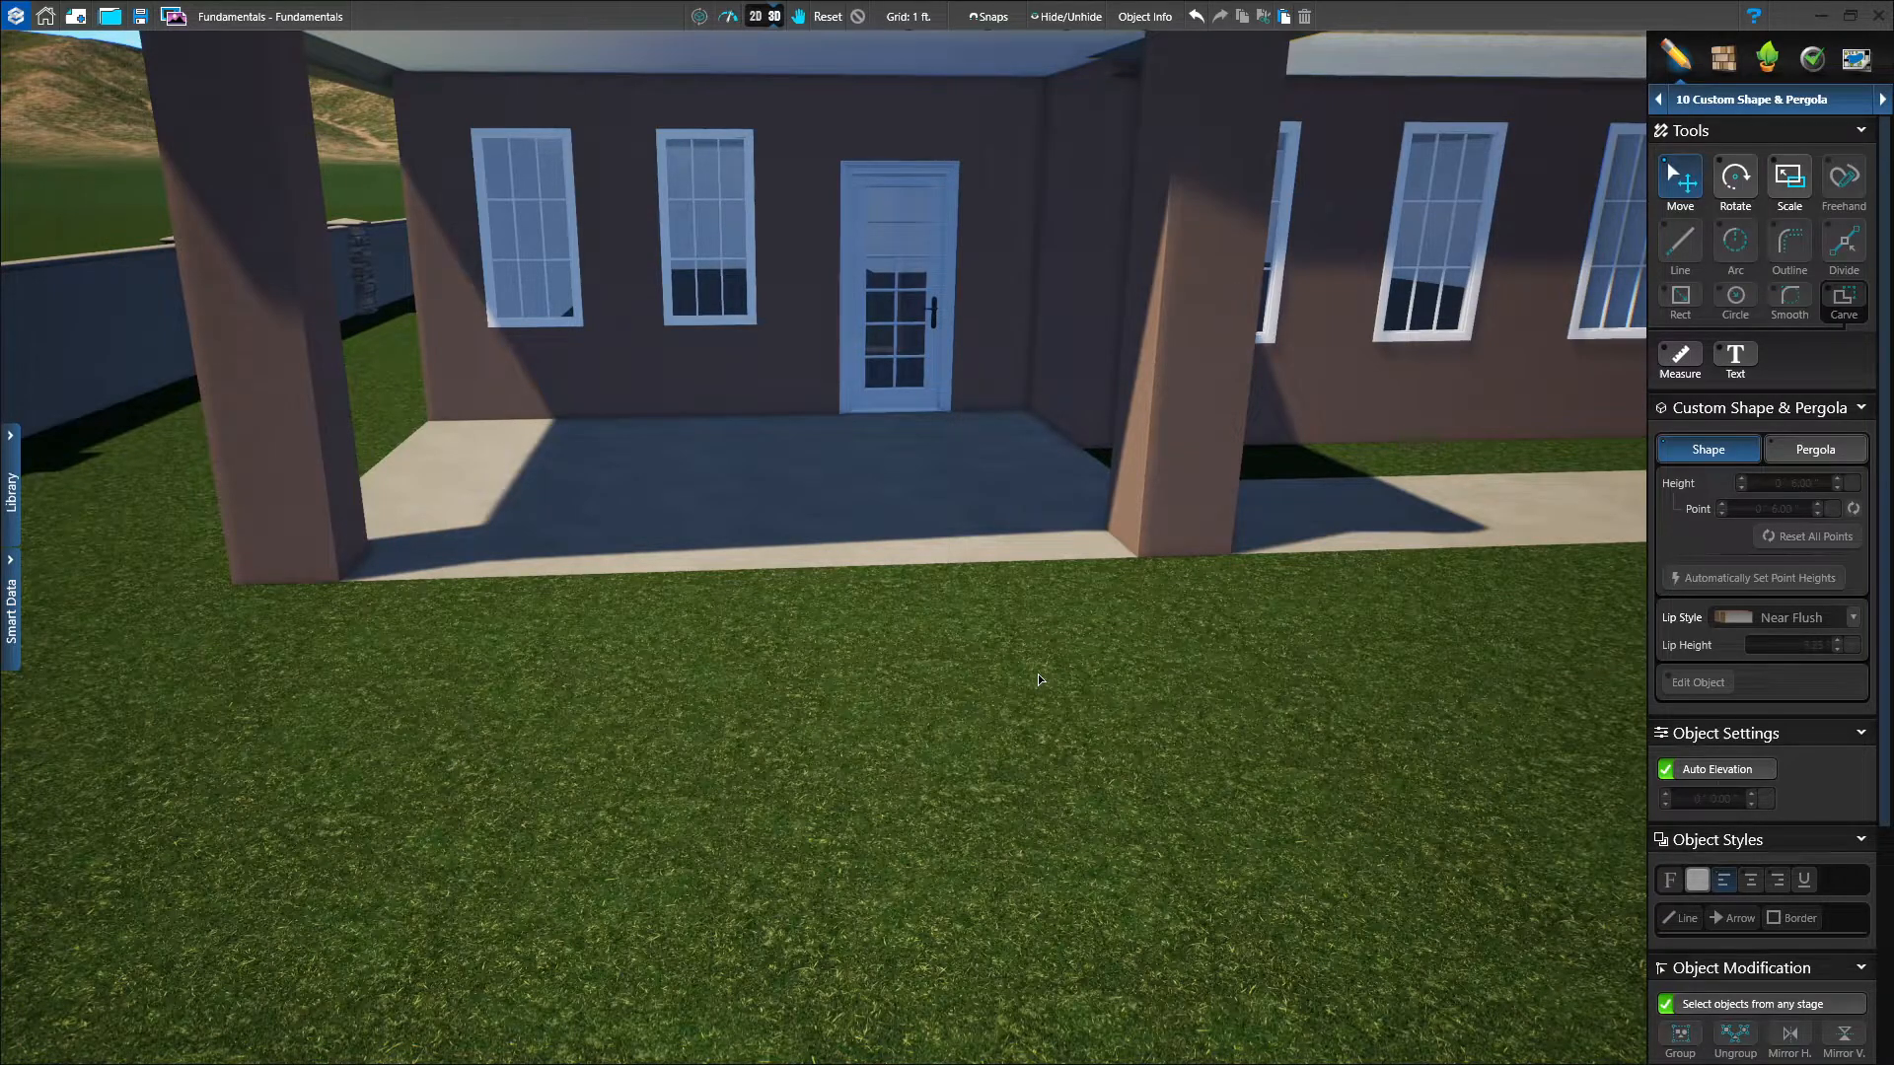
# In the 2D plan, draw a 10 ft by 2 ft custom shape rectangle inside the covered patio.
pyautogui.click(755, 16)
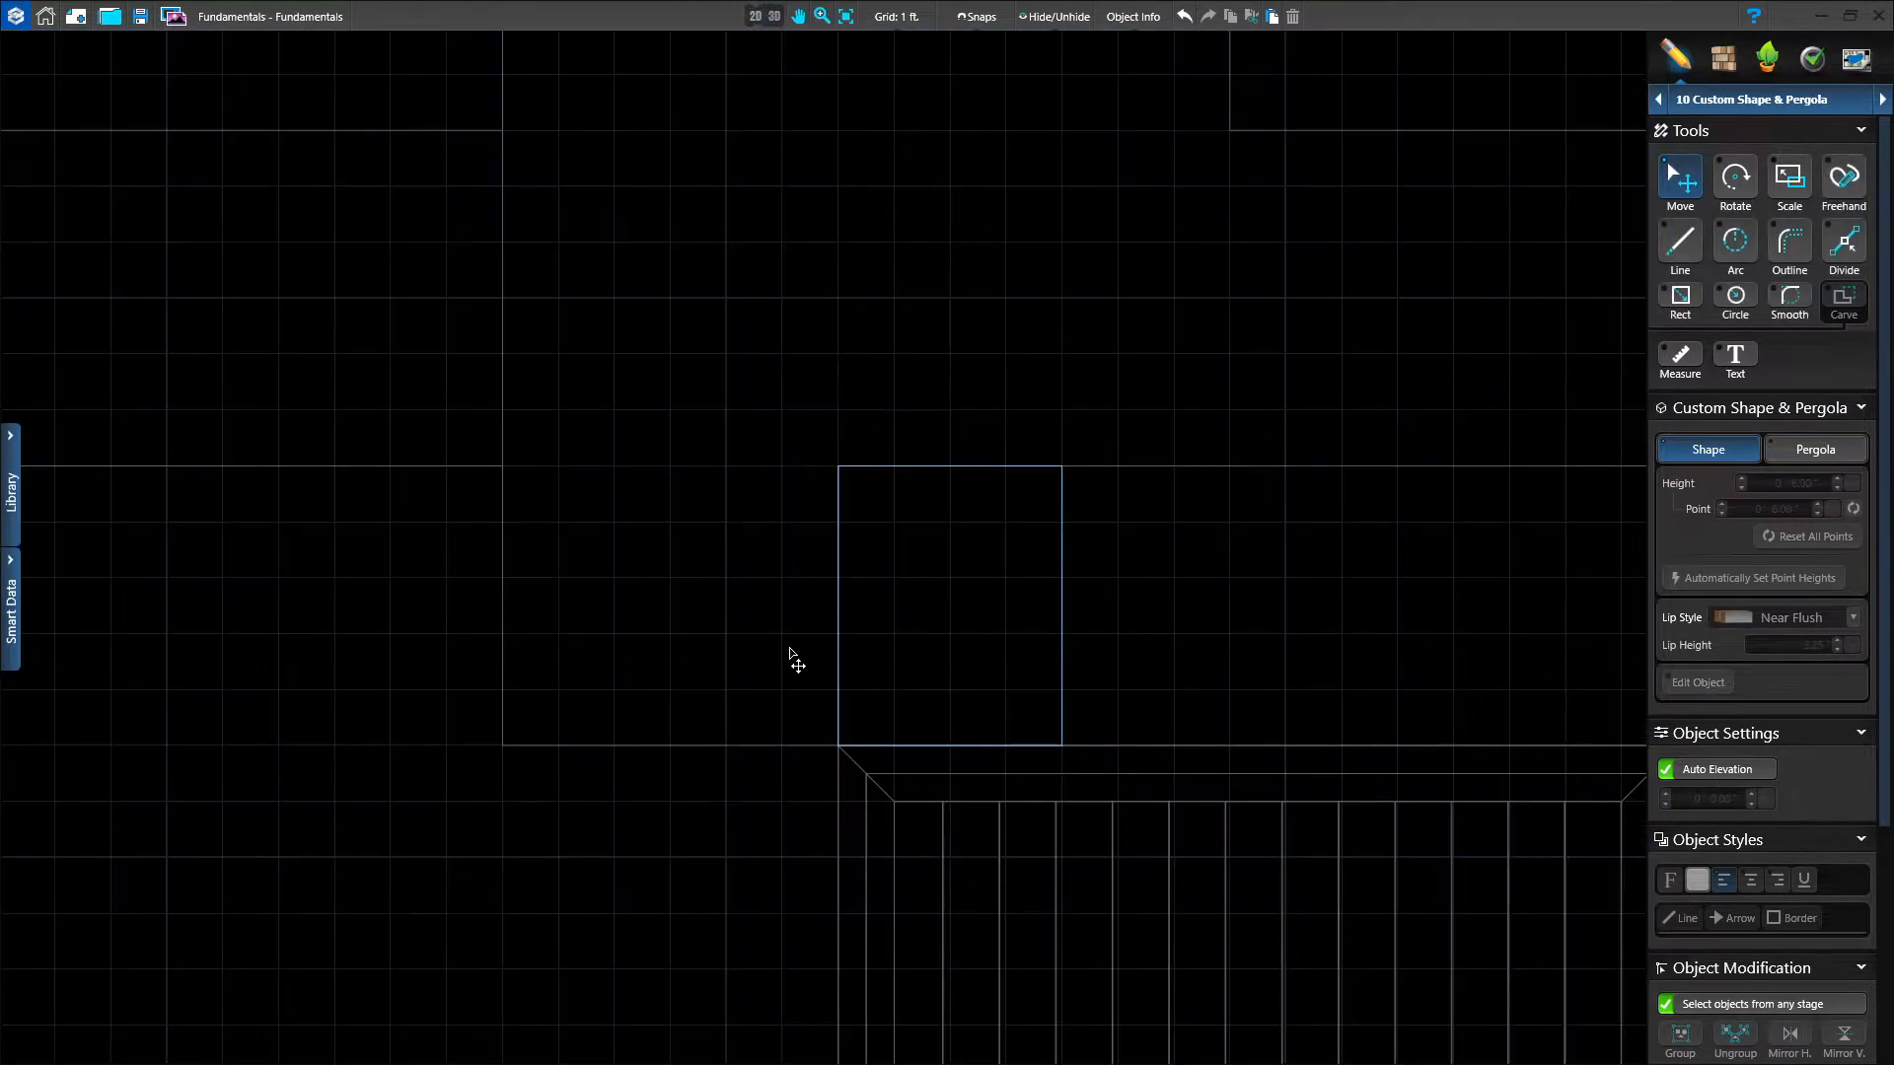
pyautogui.scroll(-3, 798, 661)
pyautogui.scroll(-1, 719, 736)
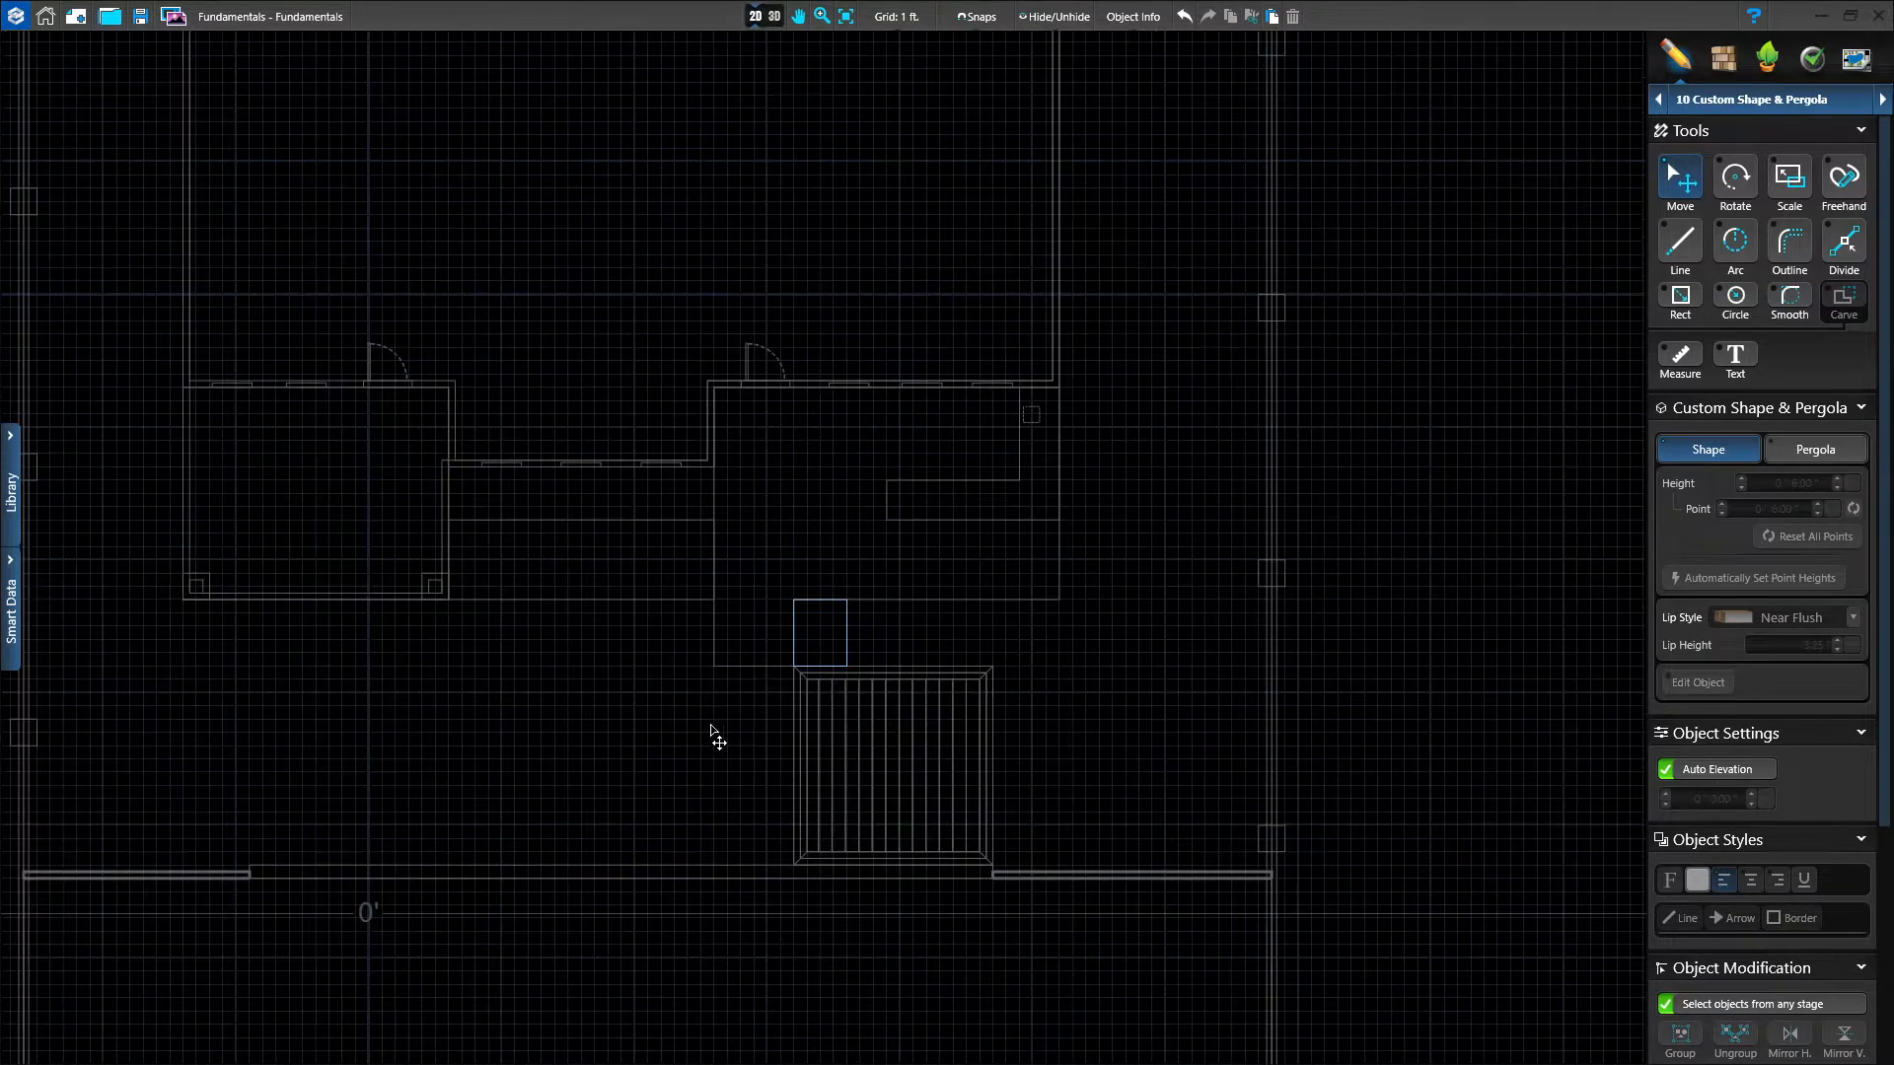
pyautogui.moveTo(478, 738); pyautogui.dragTo(996, 744, button='middle')
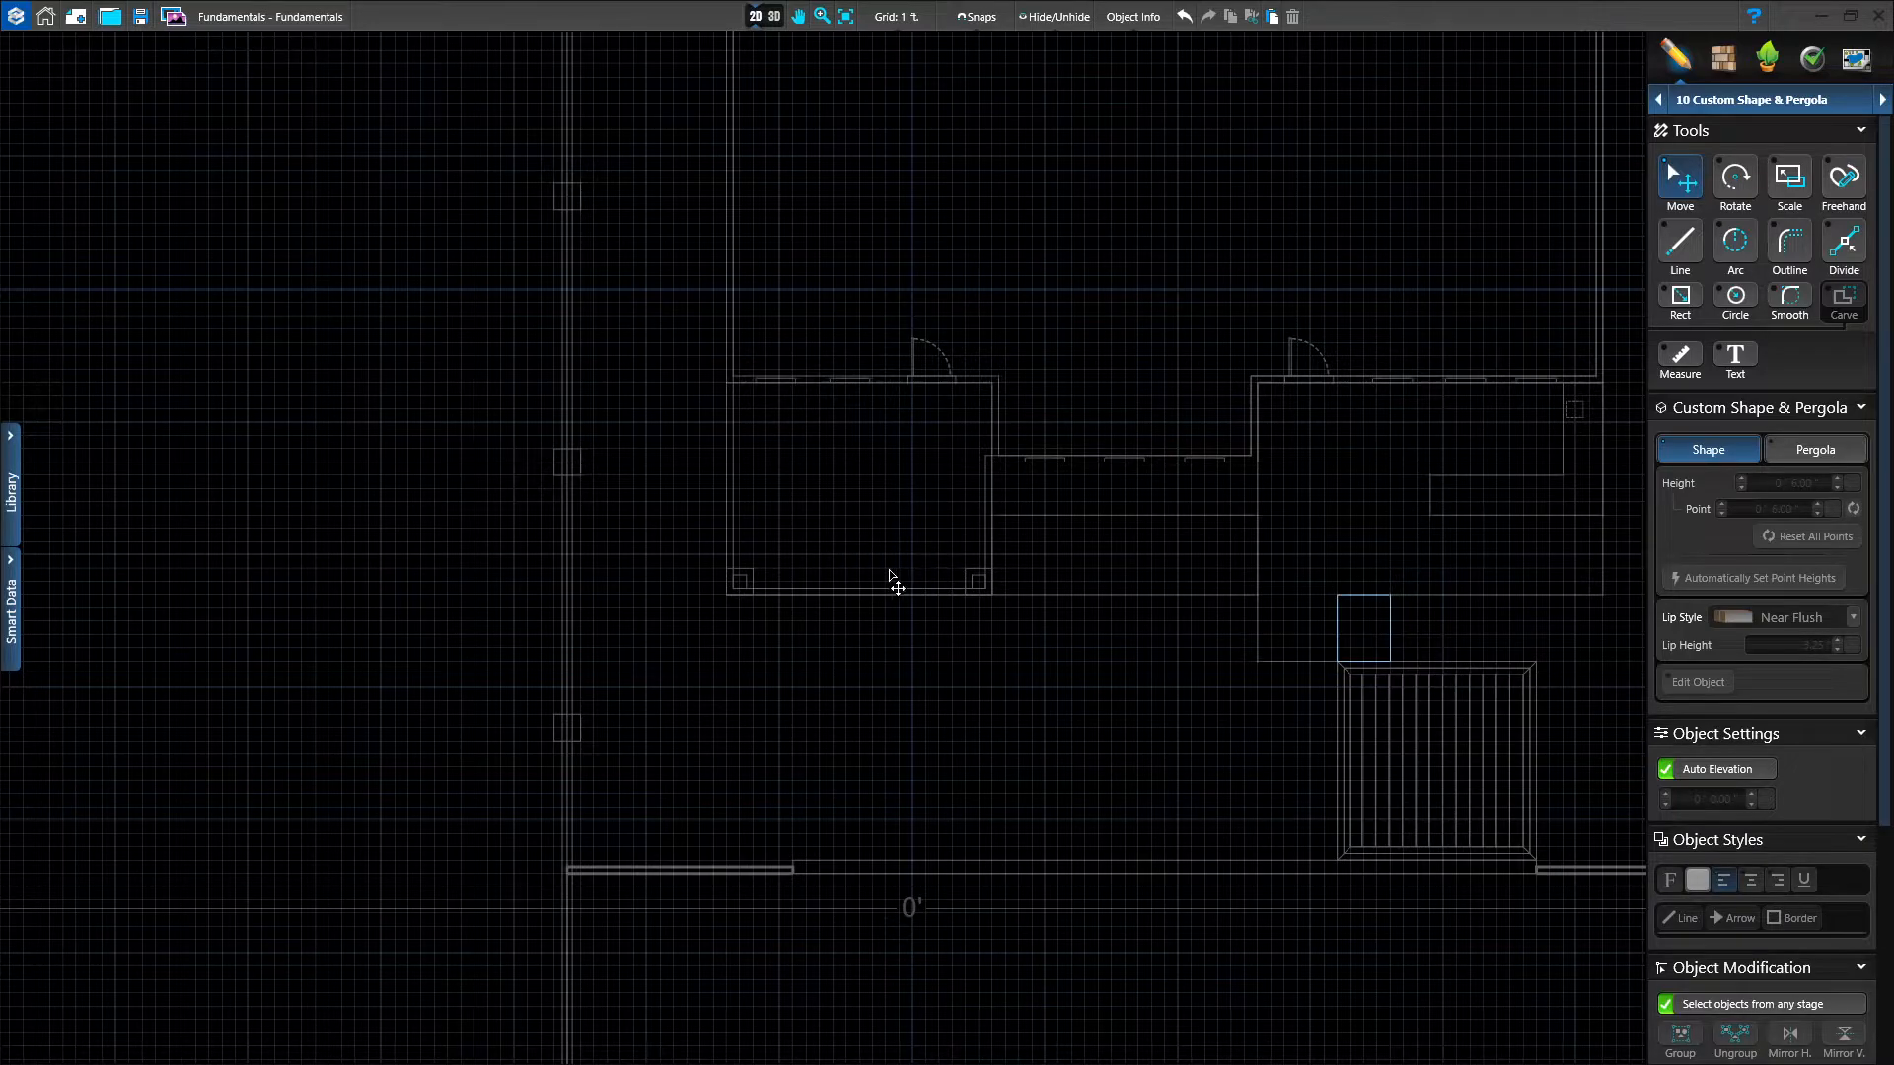
pyautogui.scroll(2, 884, 554)
pyautogui.scroll(1, 882, 553)
pyautogui.moveTo(884, 553); pyautogui.dragTo(864, 719, button='middle')
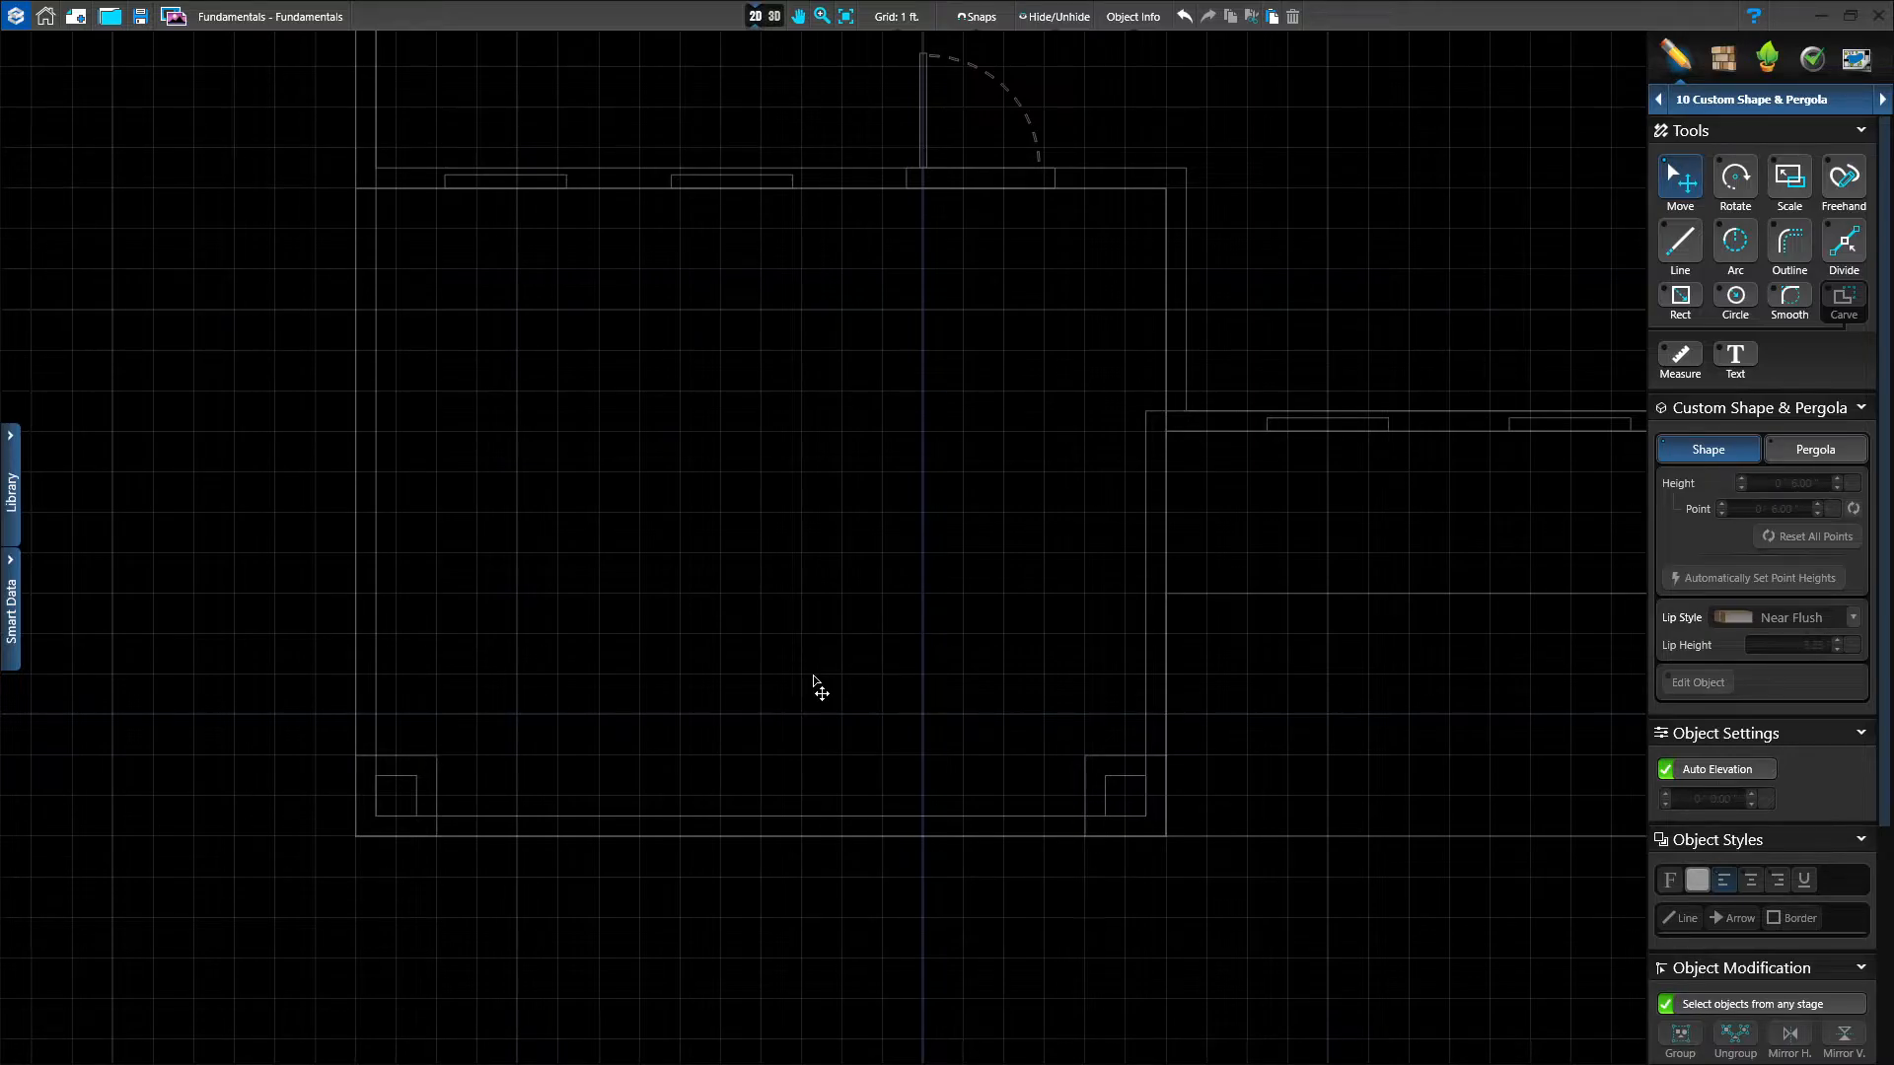
pyautogui.click(1676, 297)
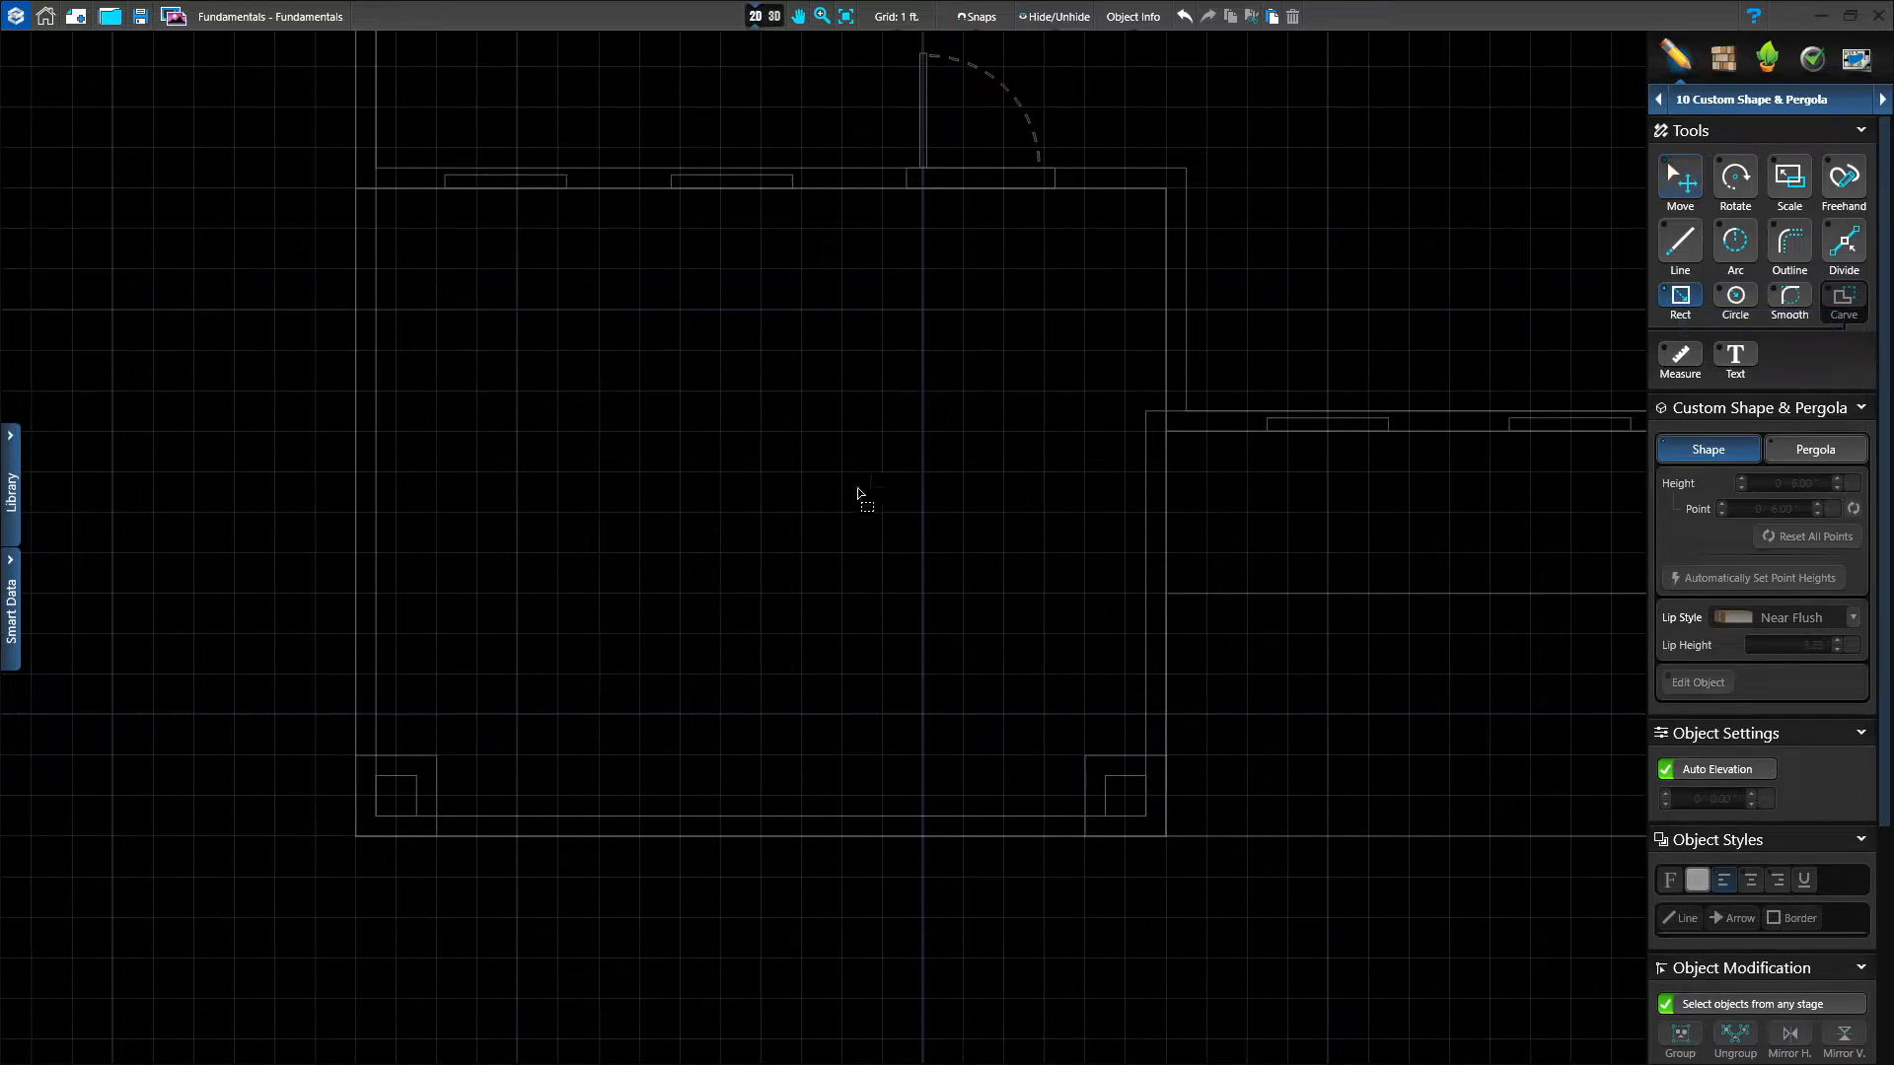
pyautogui.moveTo(516, 514); pyautogui.dragTo(915, 596)
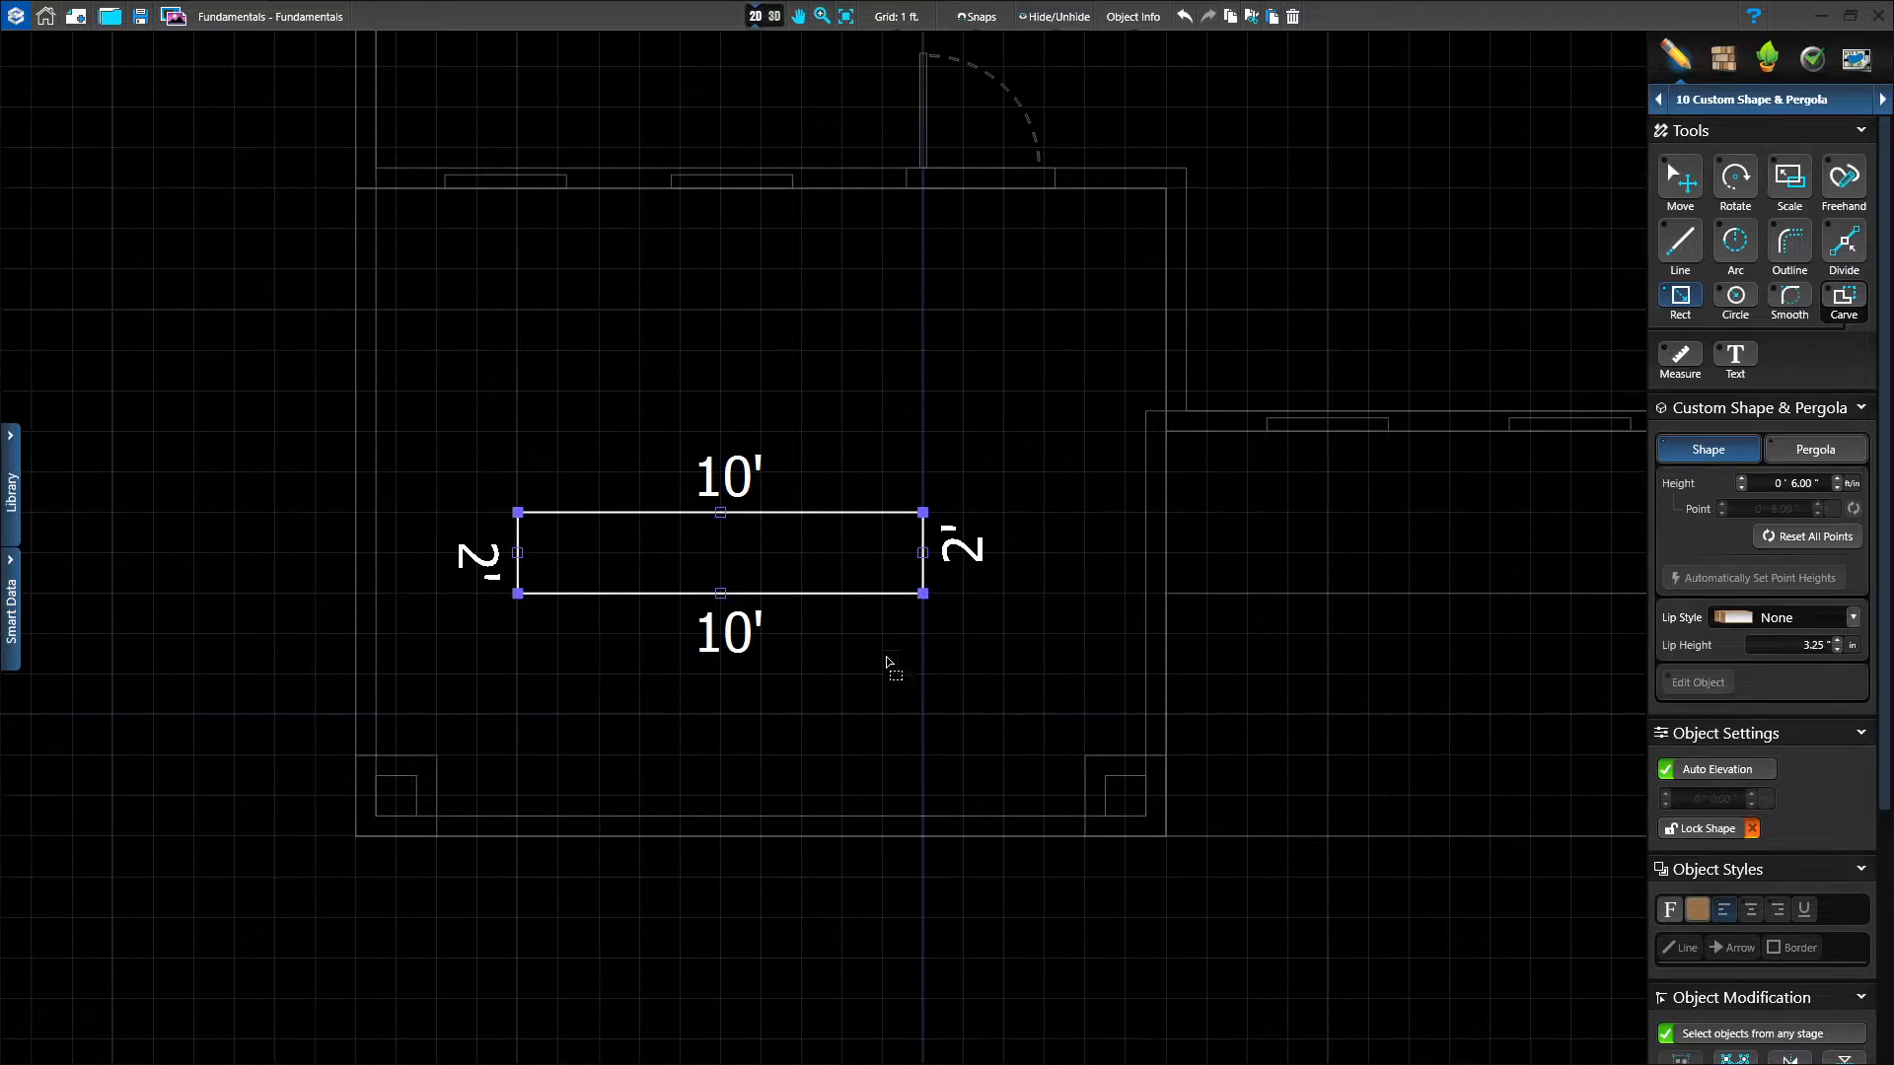
# Set the 10 ft by 2 ft block's height to 2 ft and give it a Round lip with a 3 in lip height.
pyautogui.click(1685, 186)
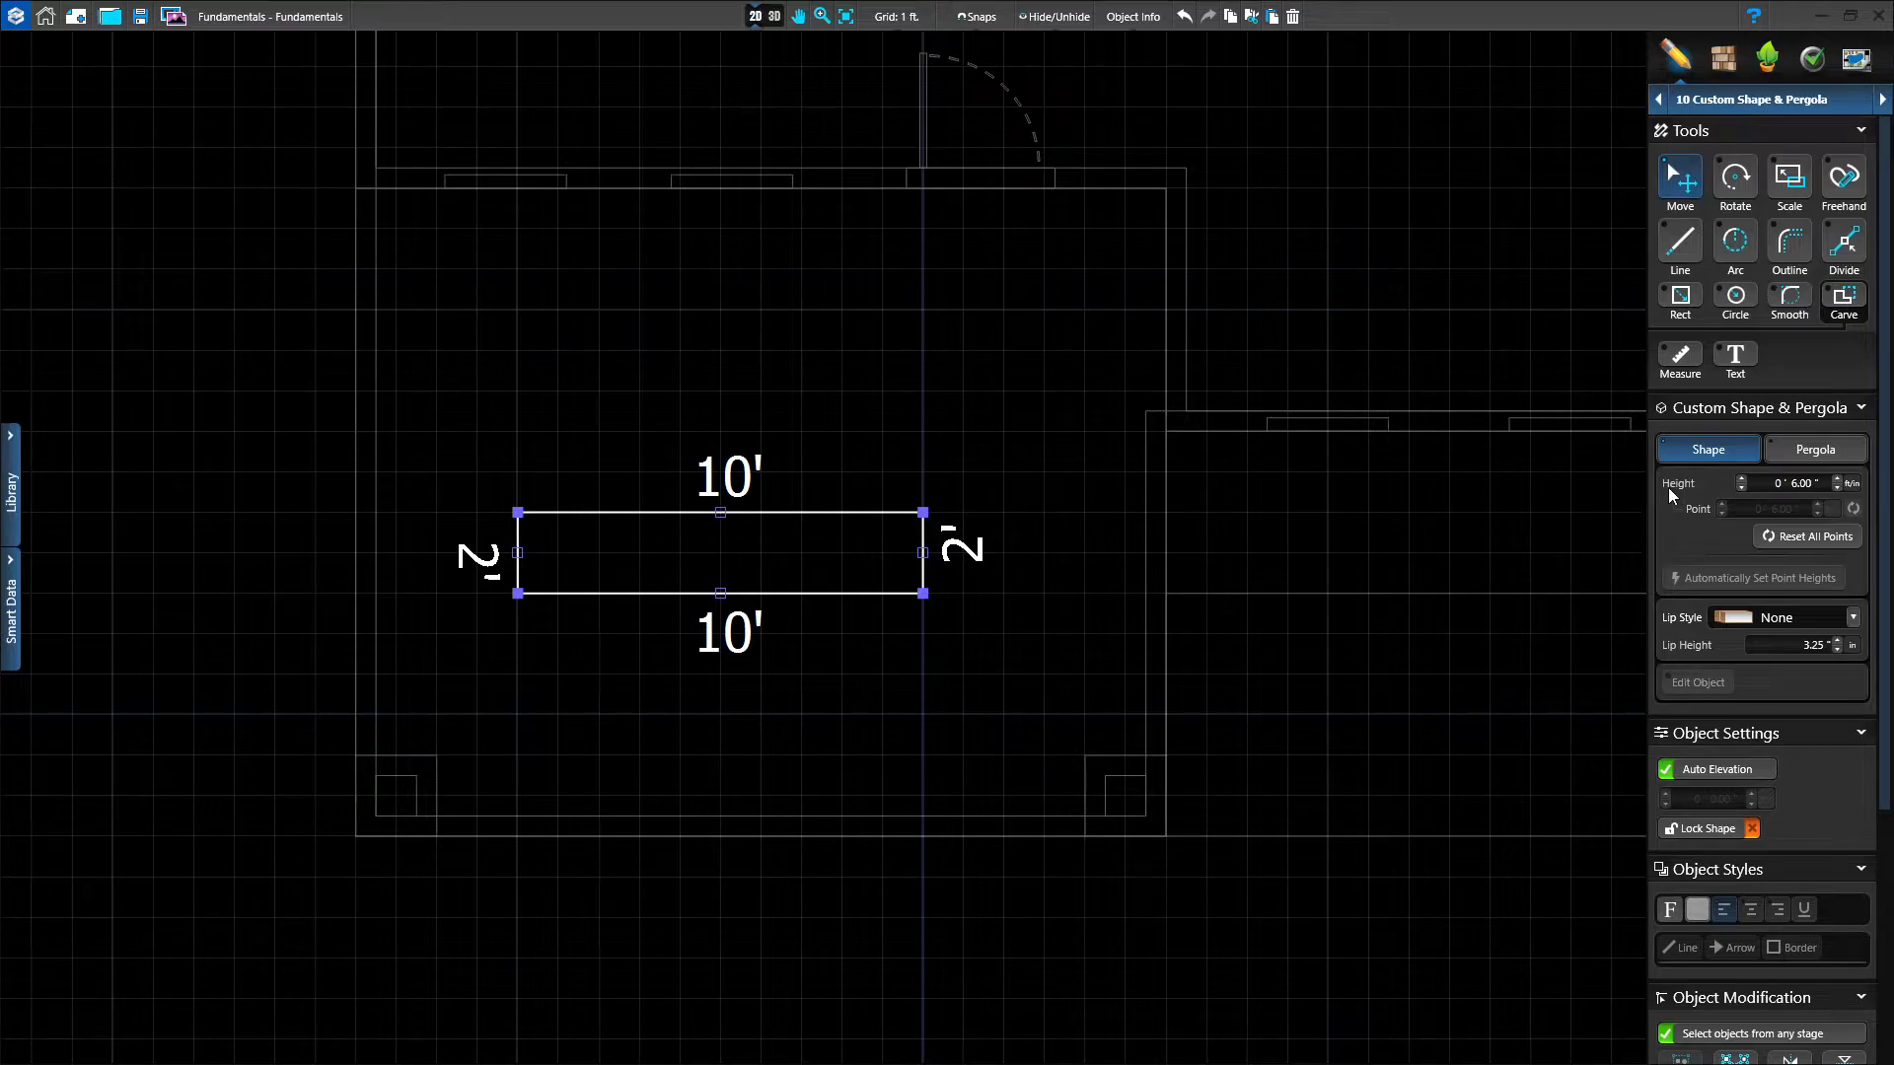
pyautogui.click(1739, 481)
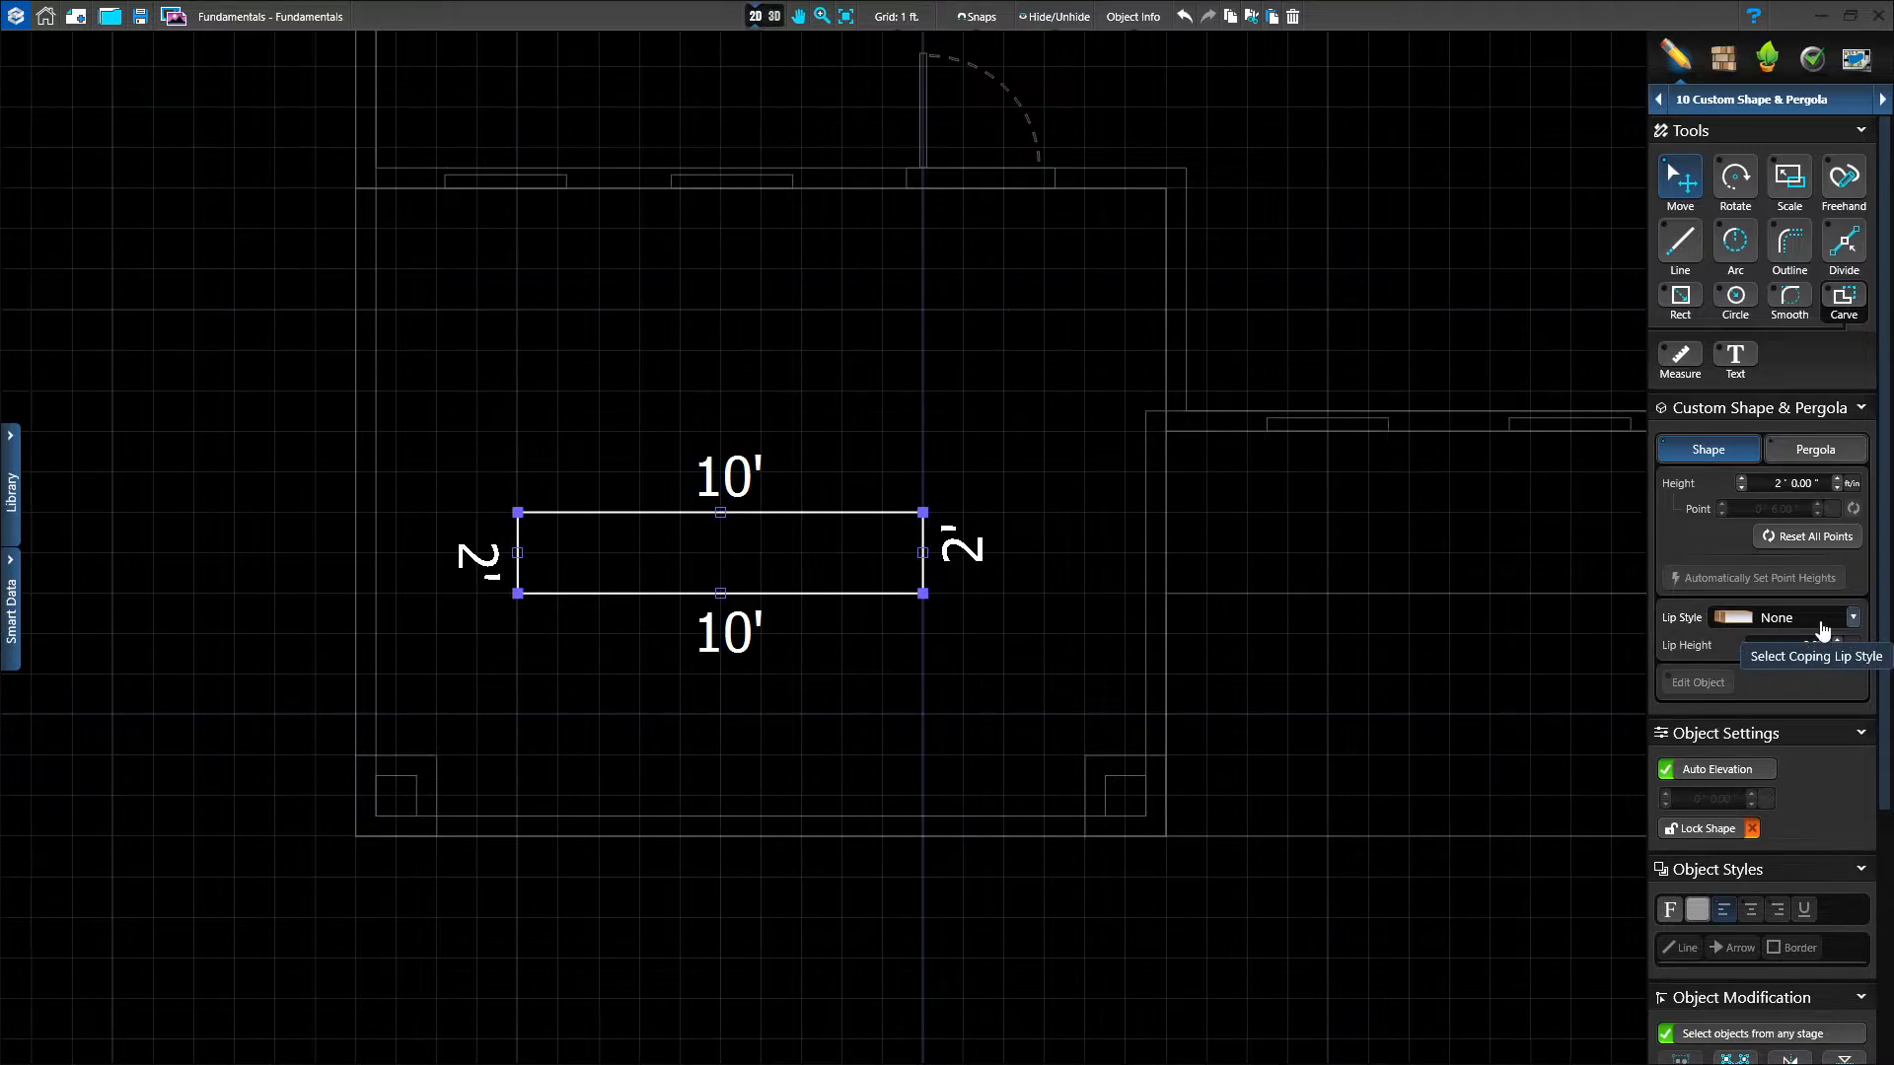
pyautogui.click(1852, 617)
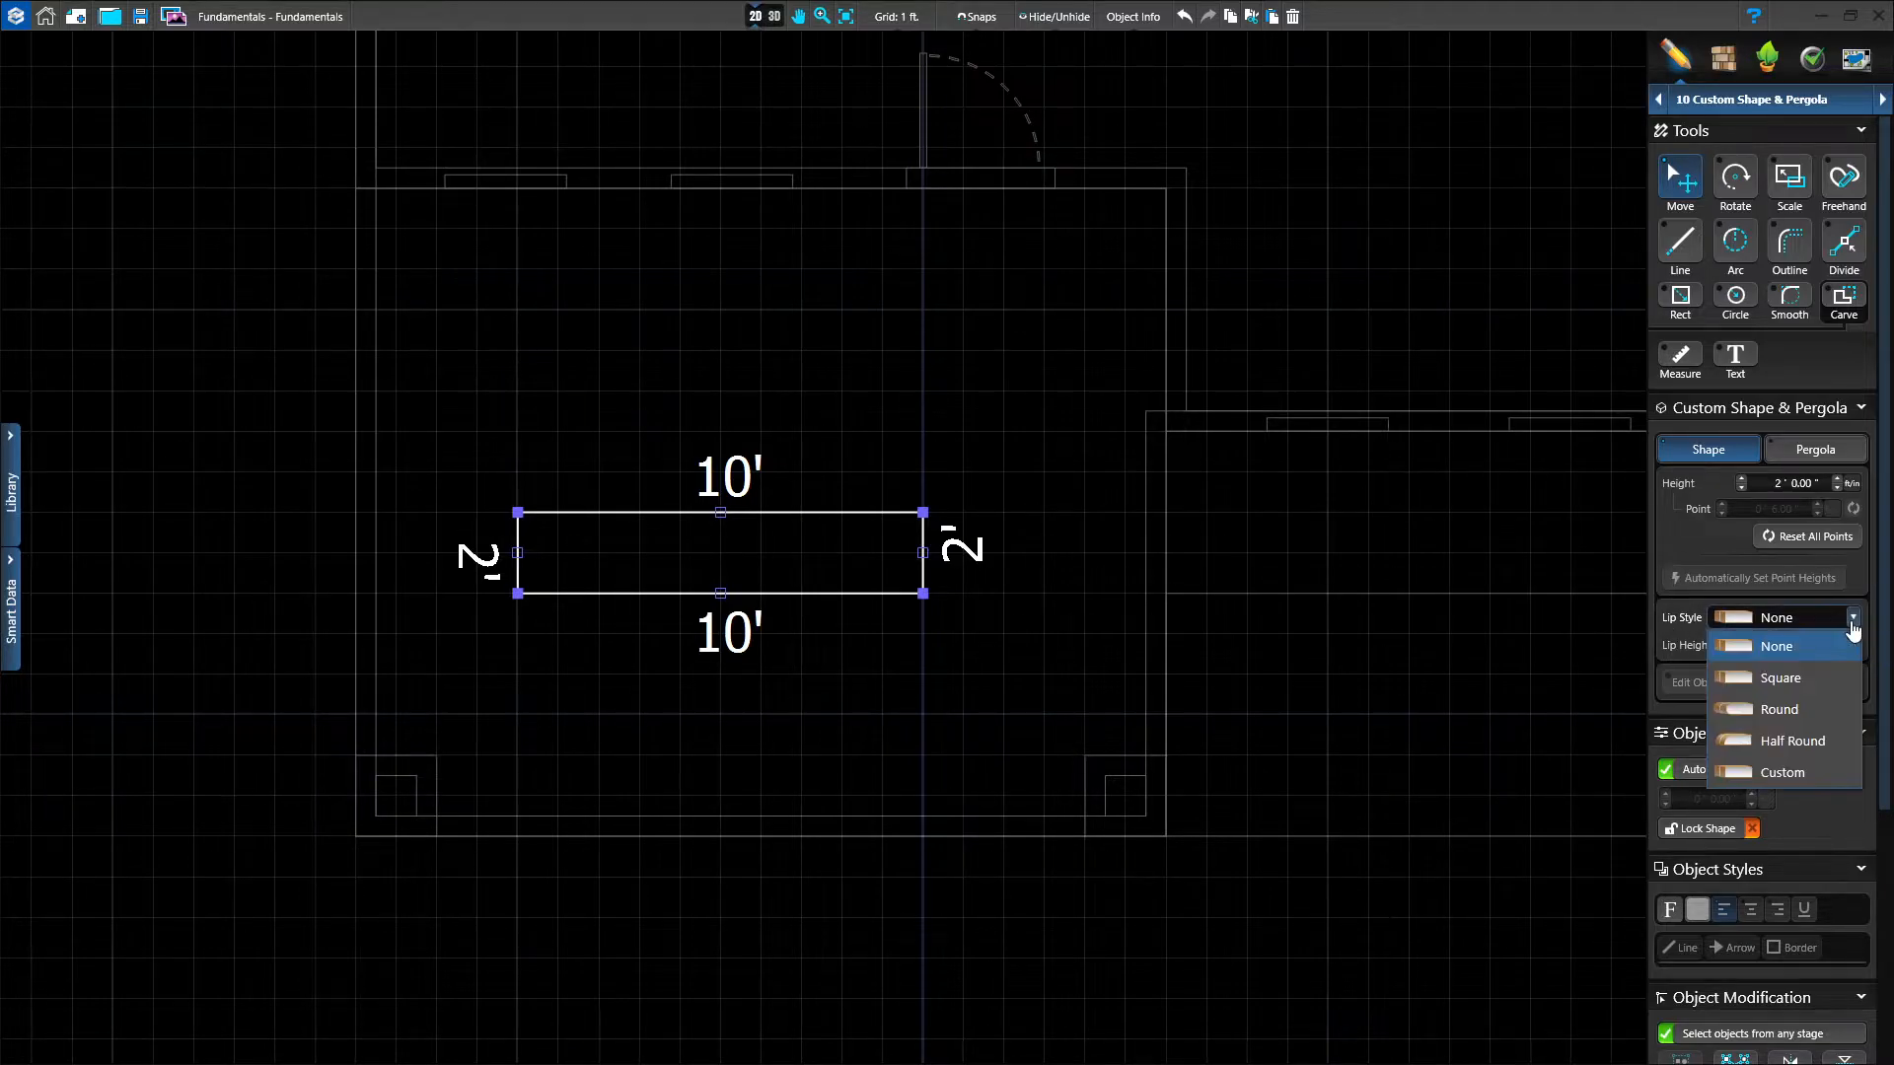
pyautogui.click(1746, 709)
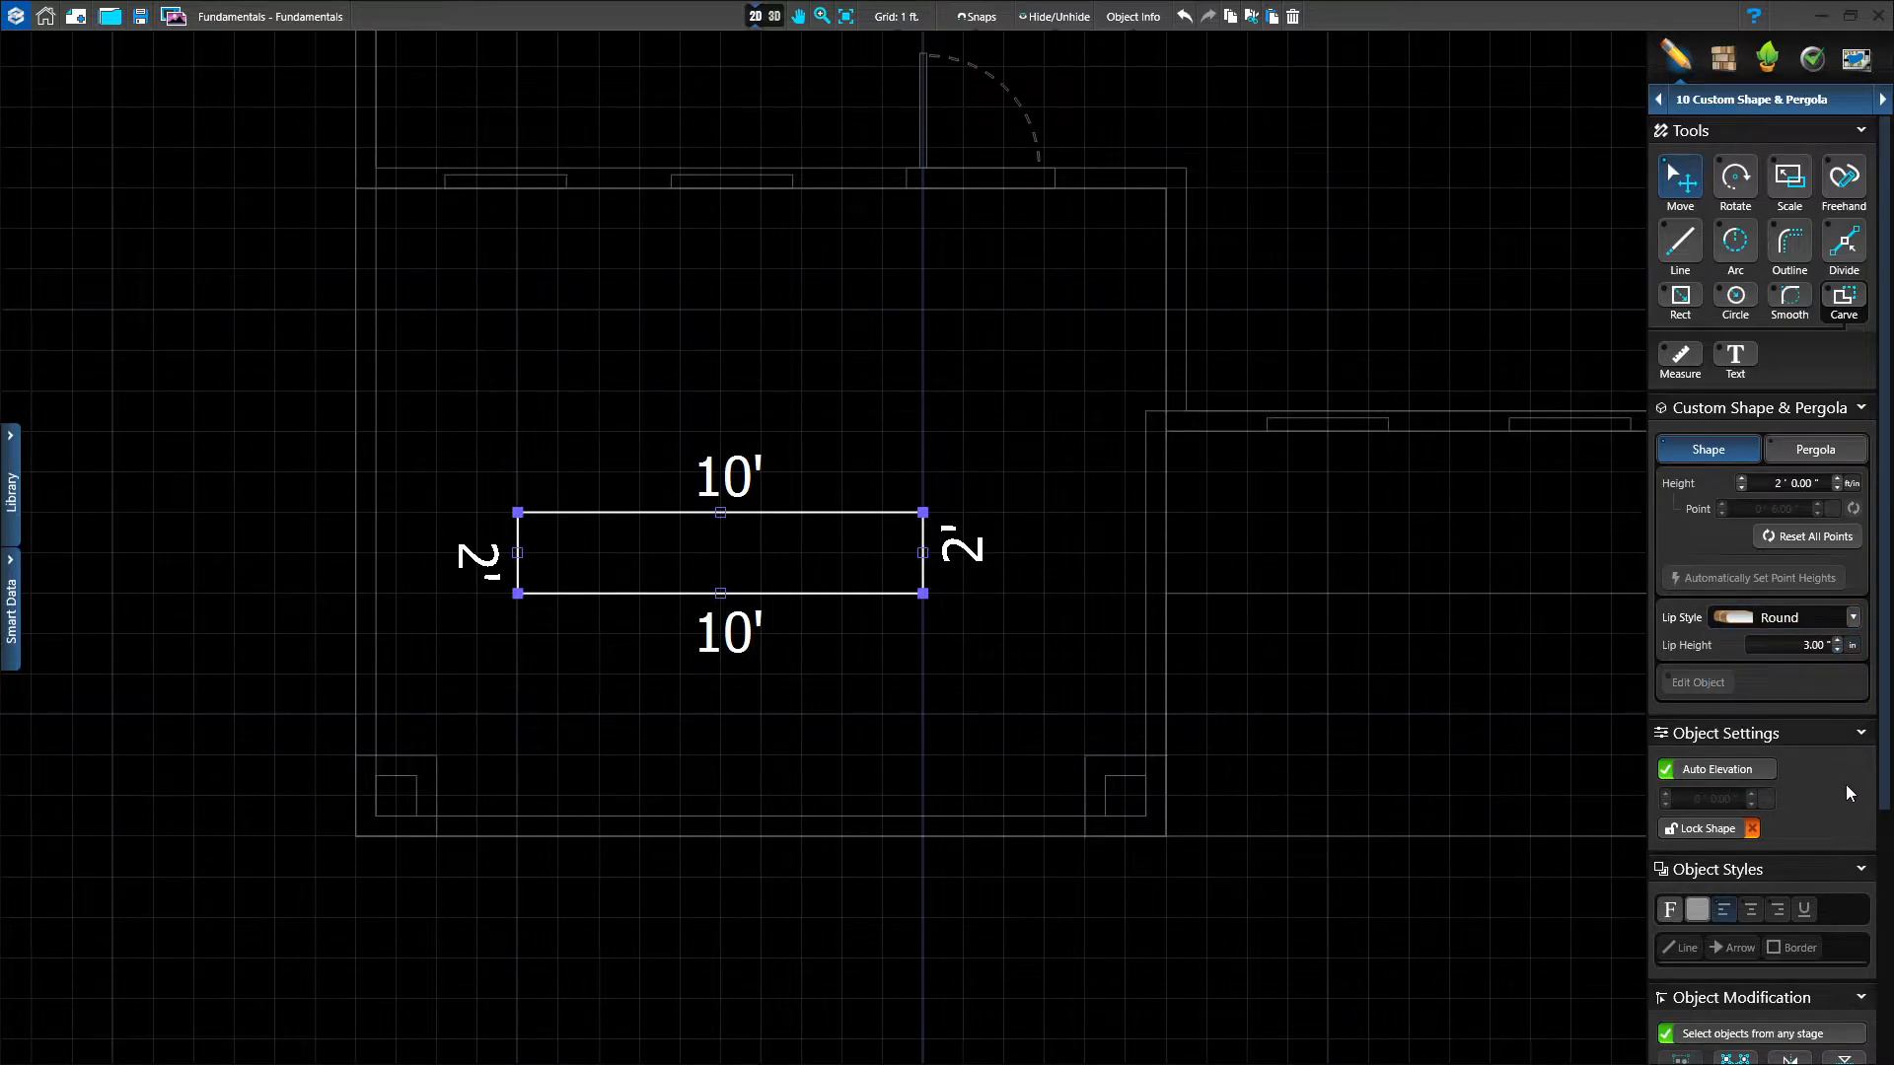
pyautogui.scroll(-3, 1836, 784)
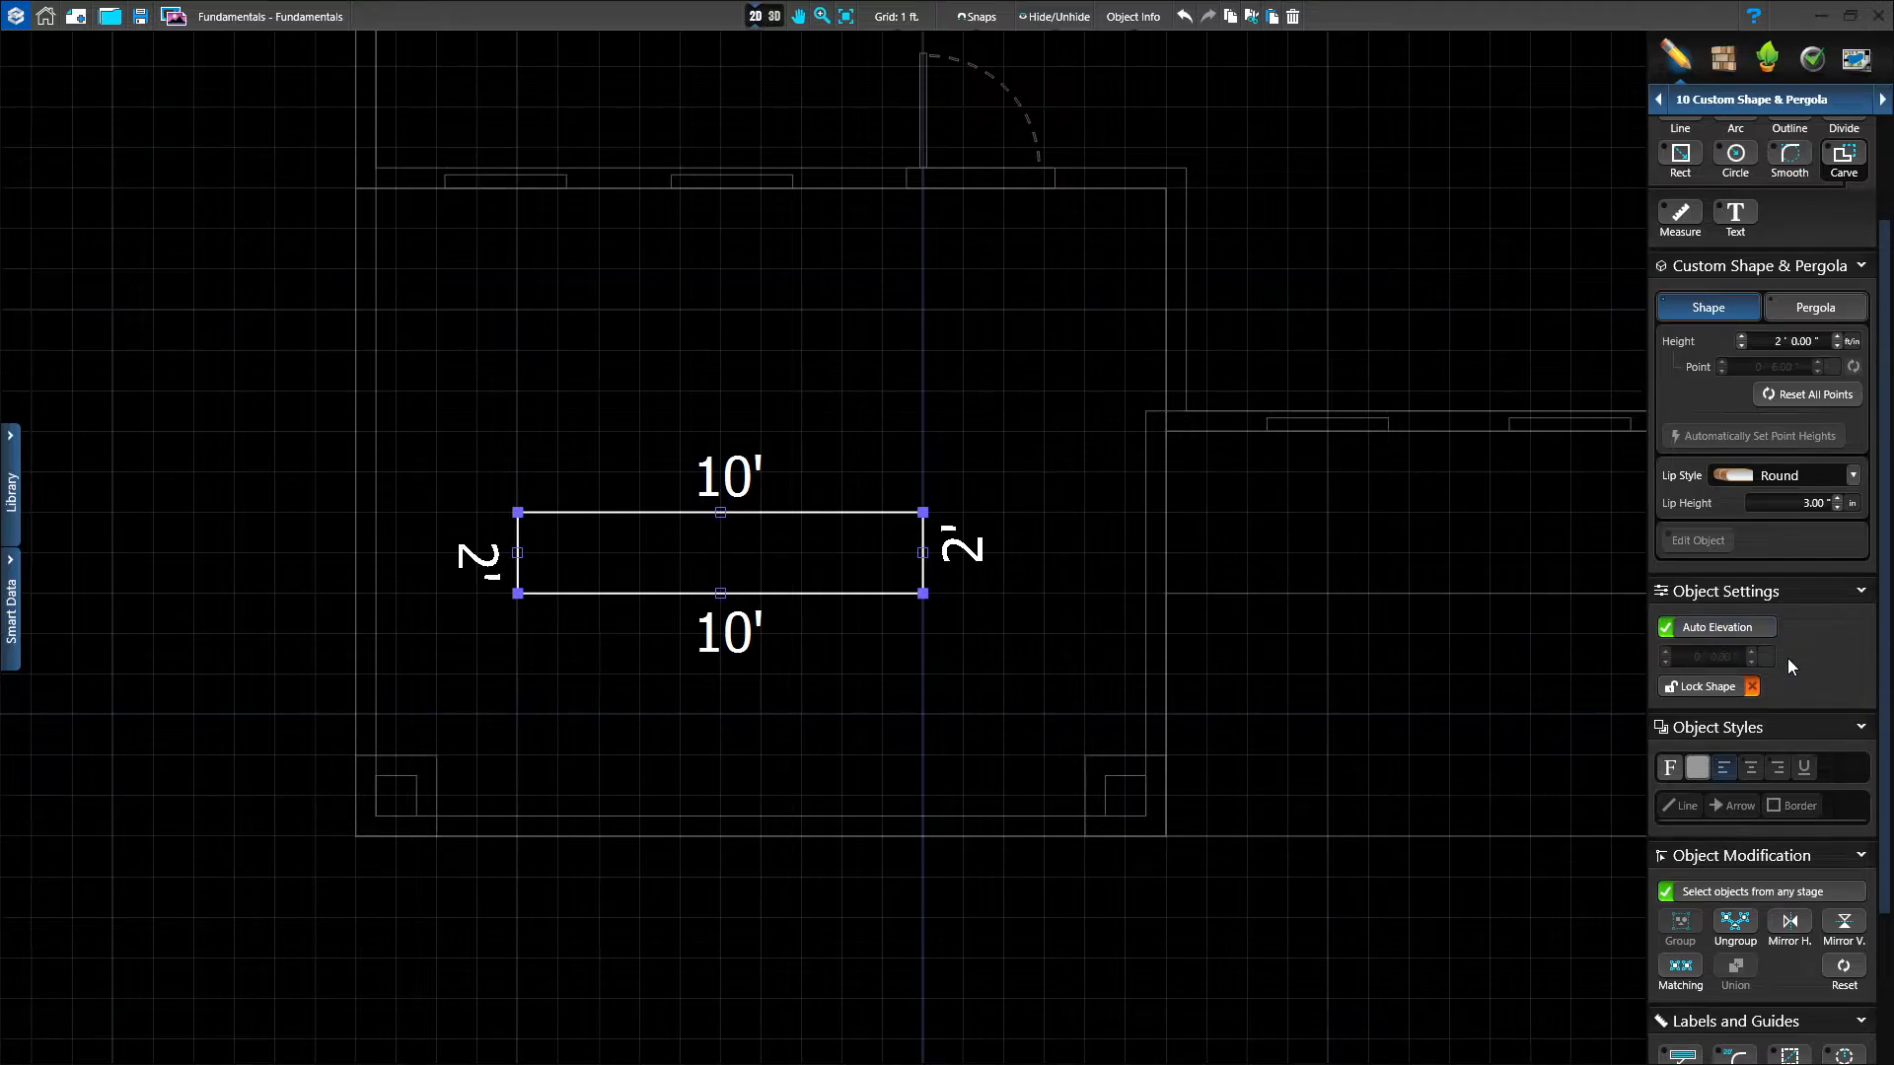
# Align the block to the bottom edges of the two patio columns, distribute it horizontally between them, and clear the selection.
pyautogui.moveTo(746, 698); pyautogui.dragTo(723, 609, button='middle')
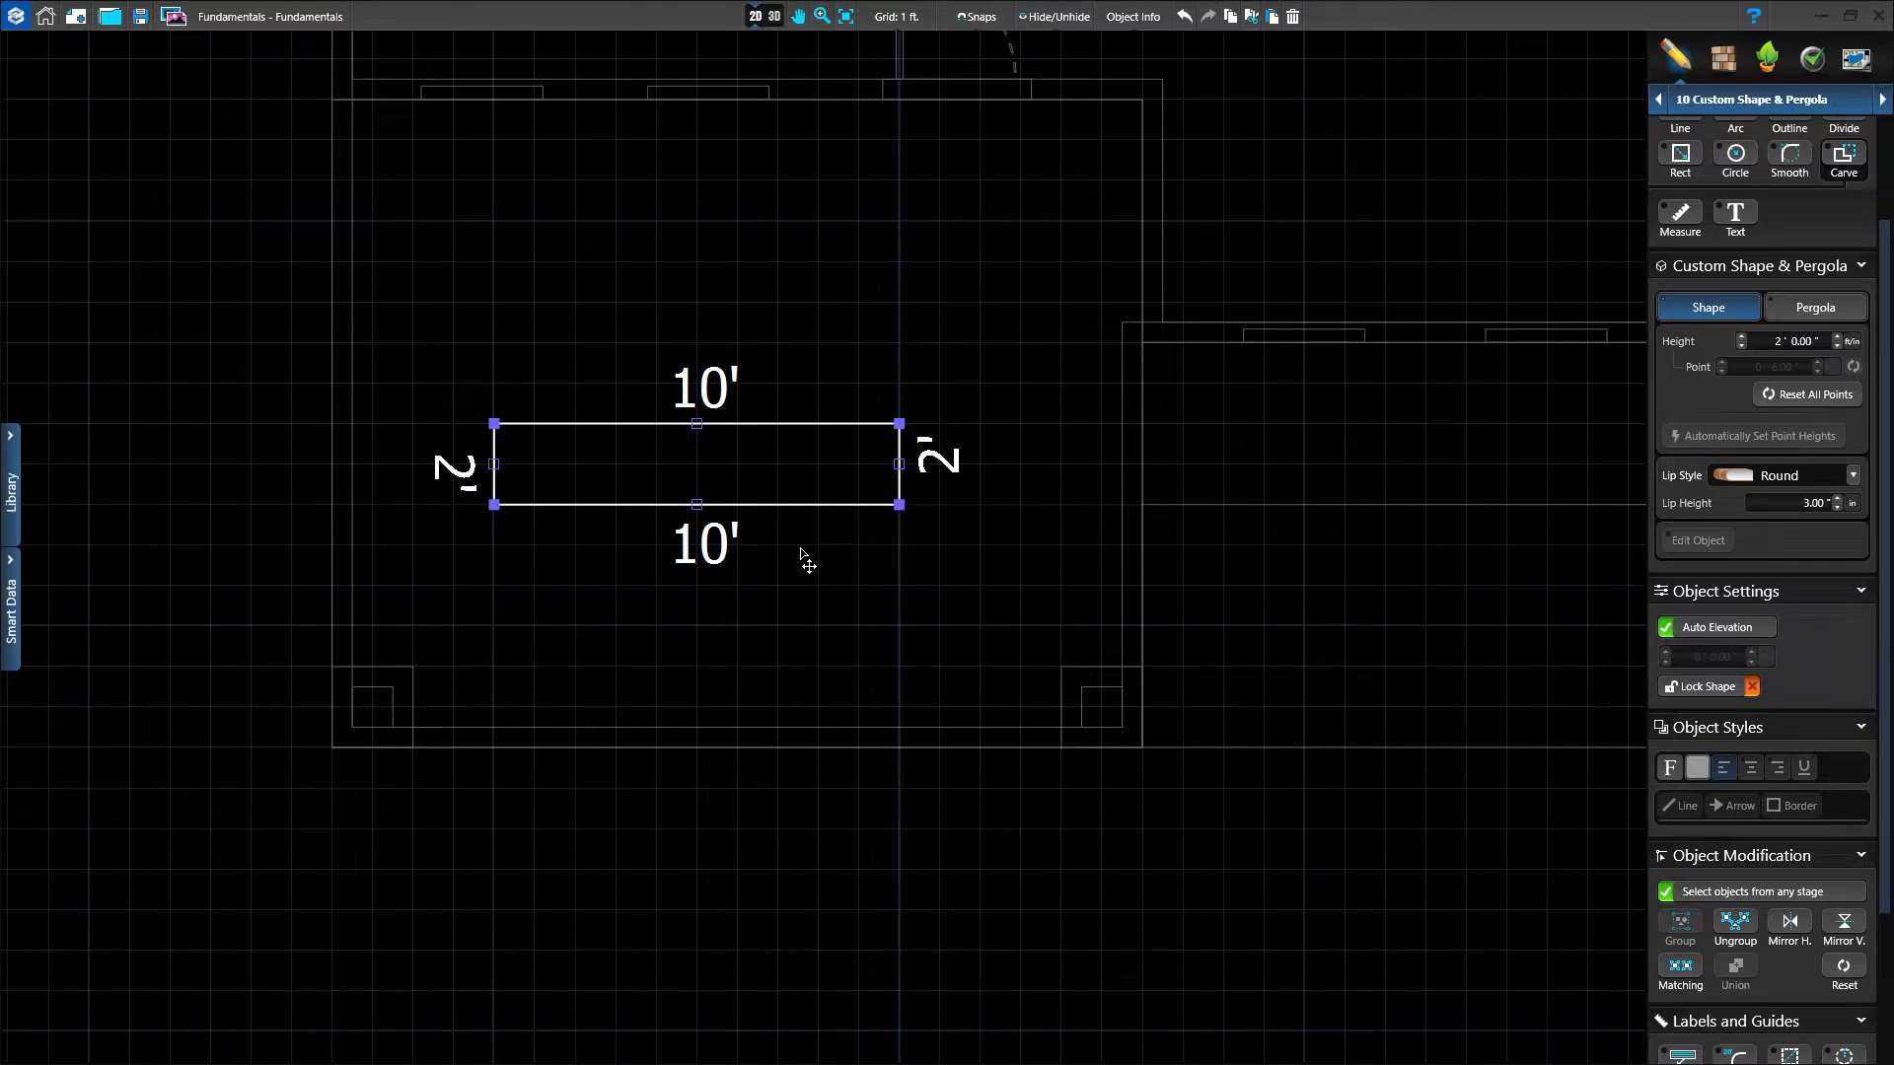
pyautogui.click(415, 693)
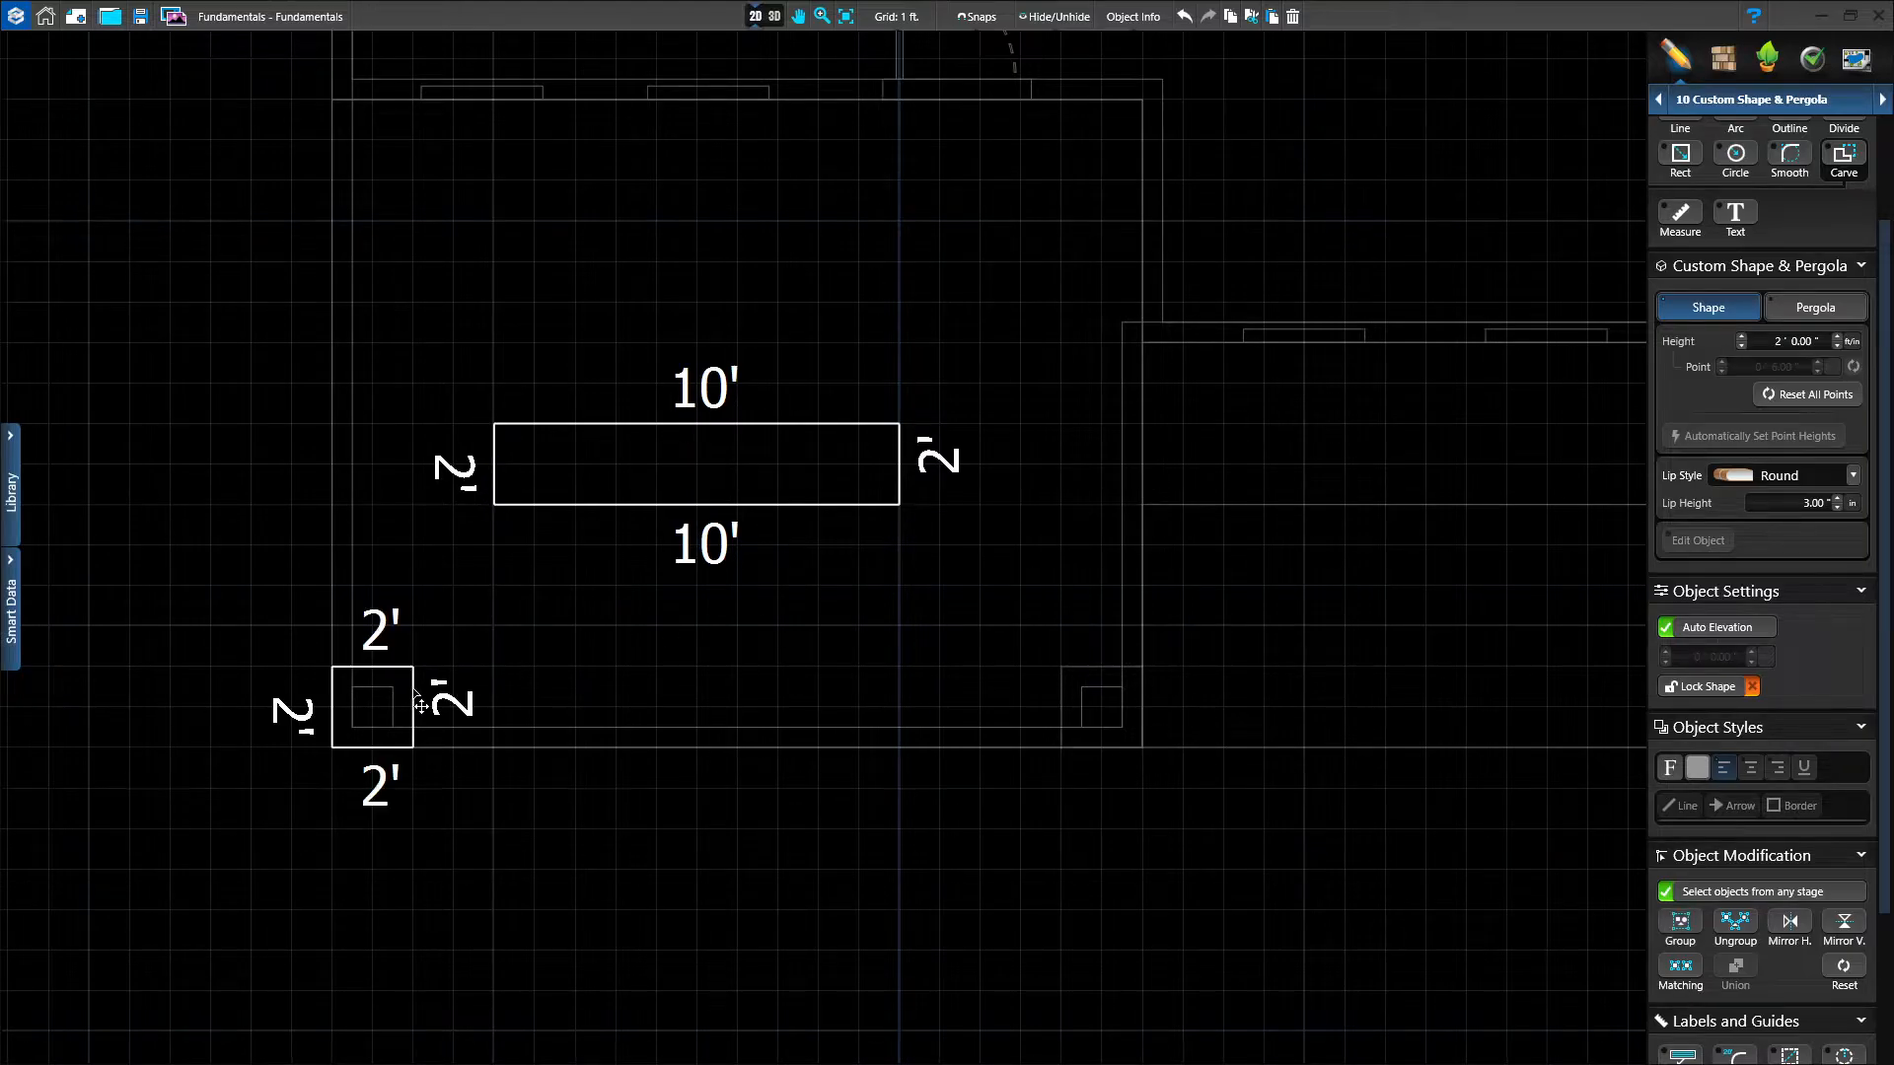
pyautogui.keyDown('shift'); pyautogui.click(1060, 682); pyautogui.keyUp('shift')
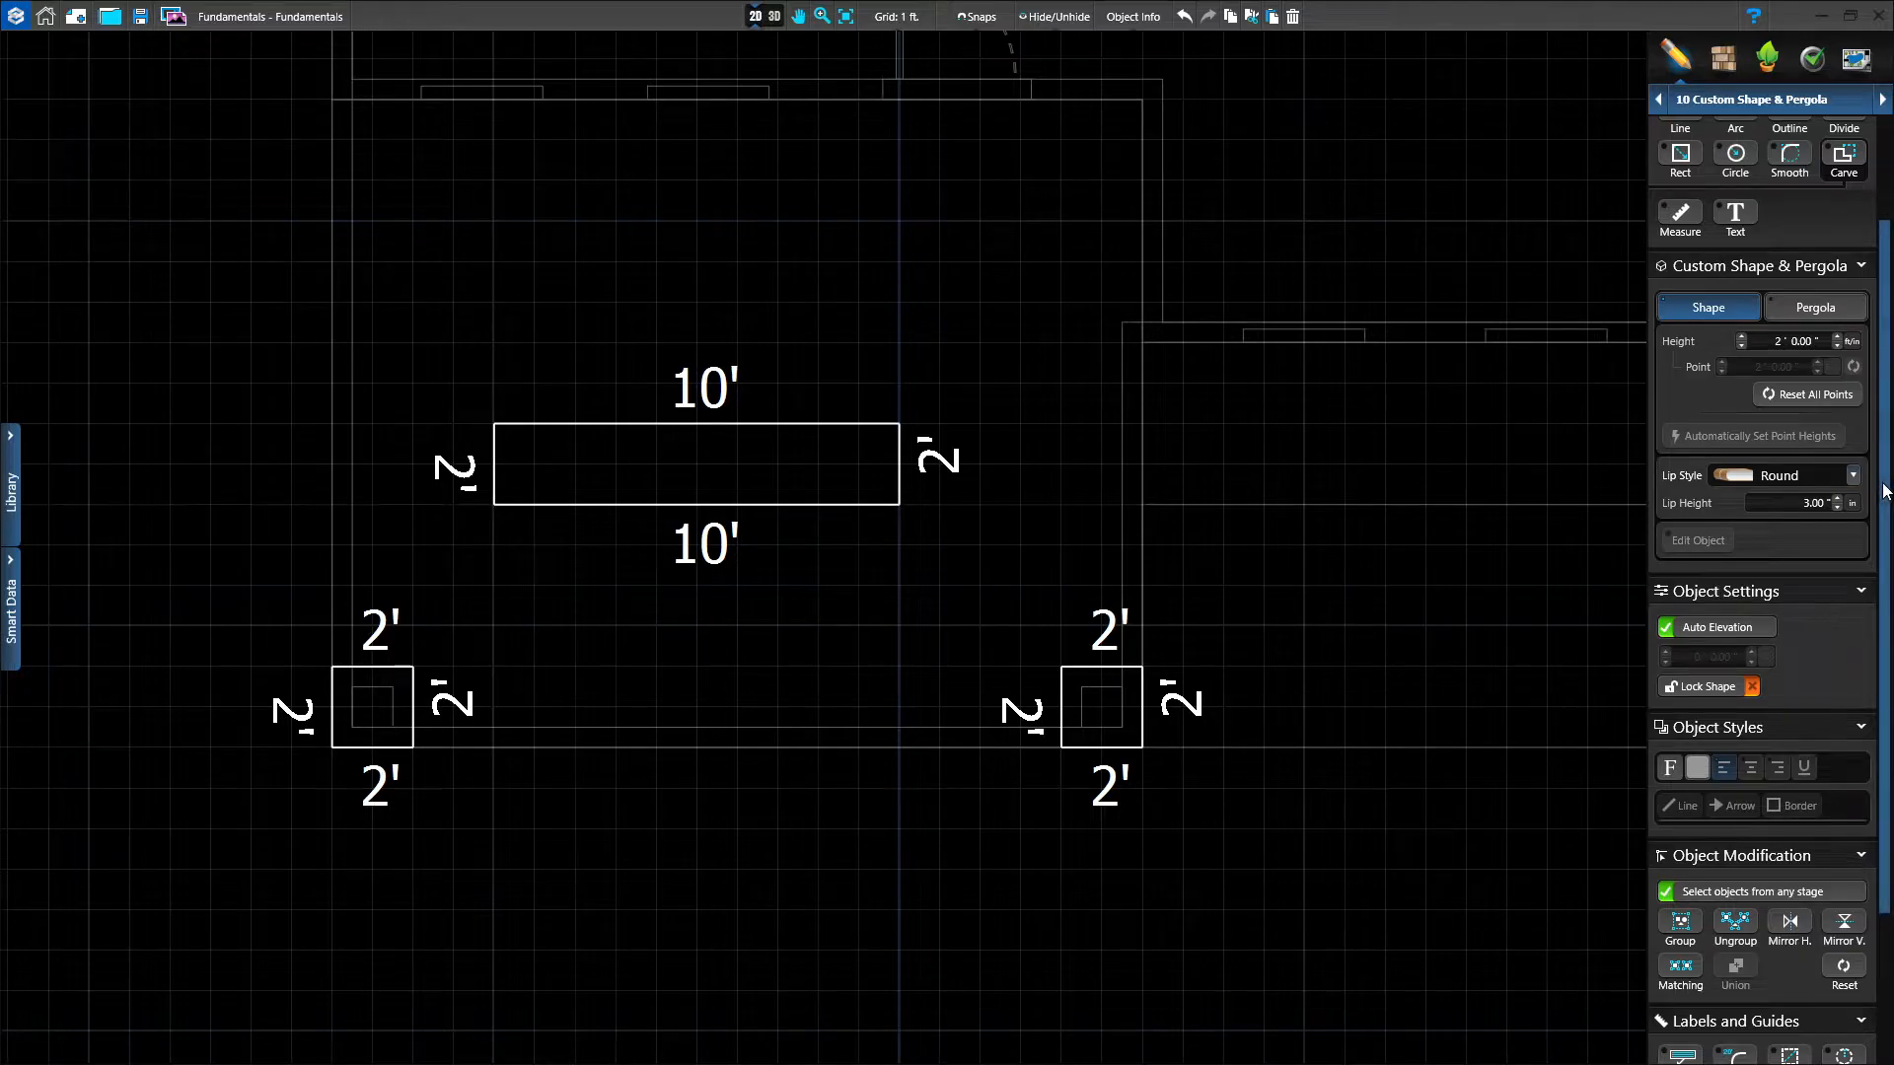
pyautogui.scroll(-3, 1882, 498)
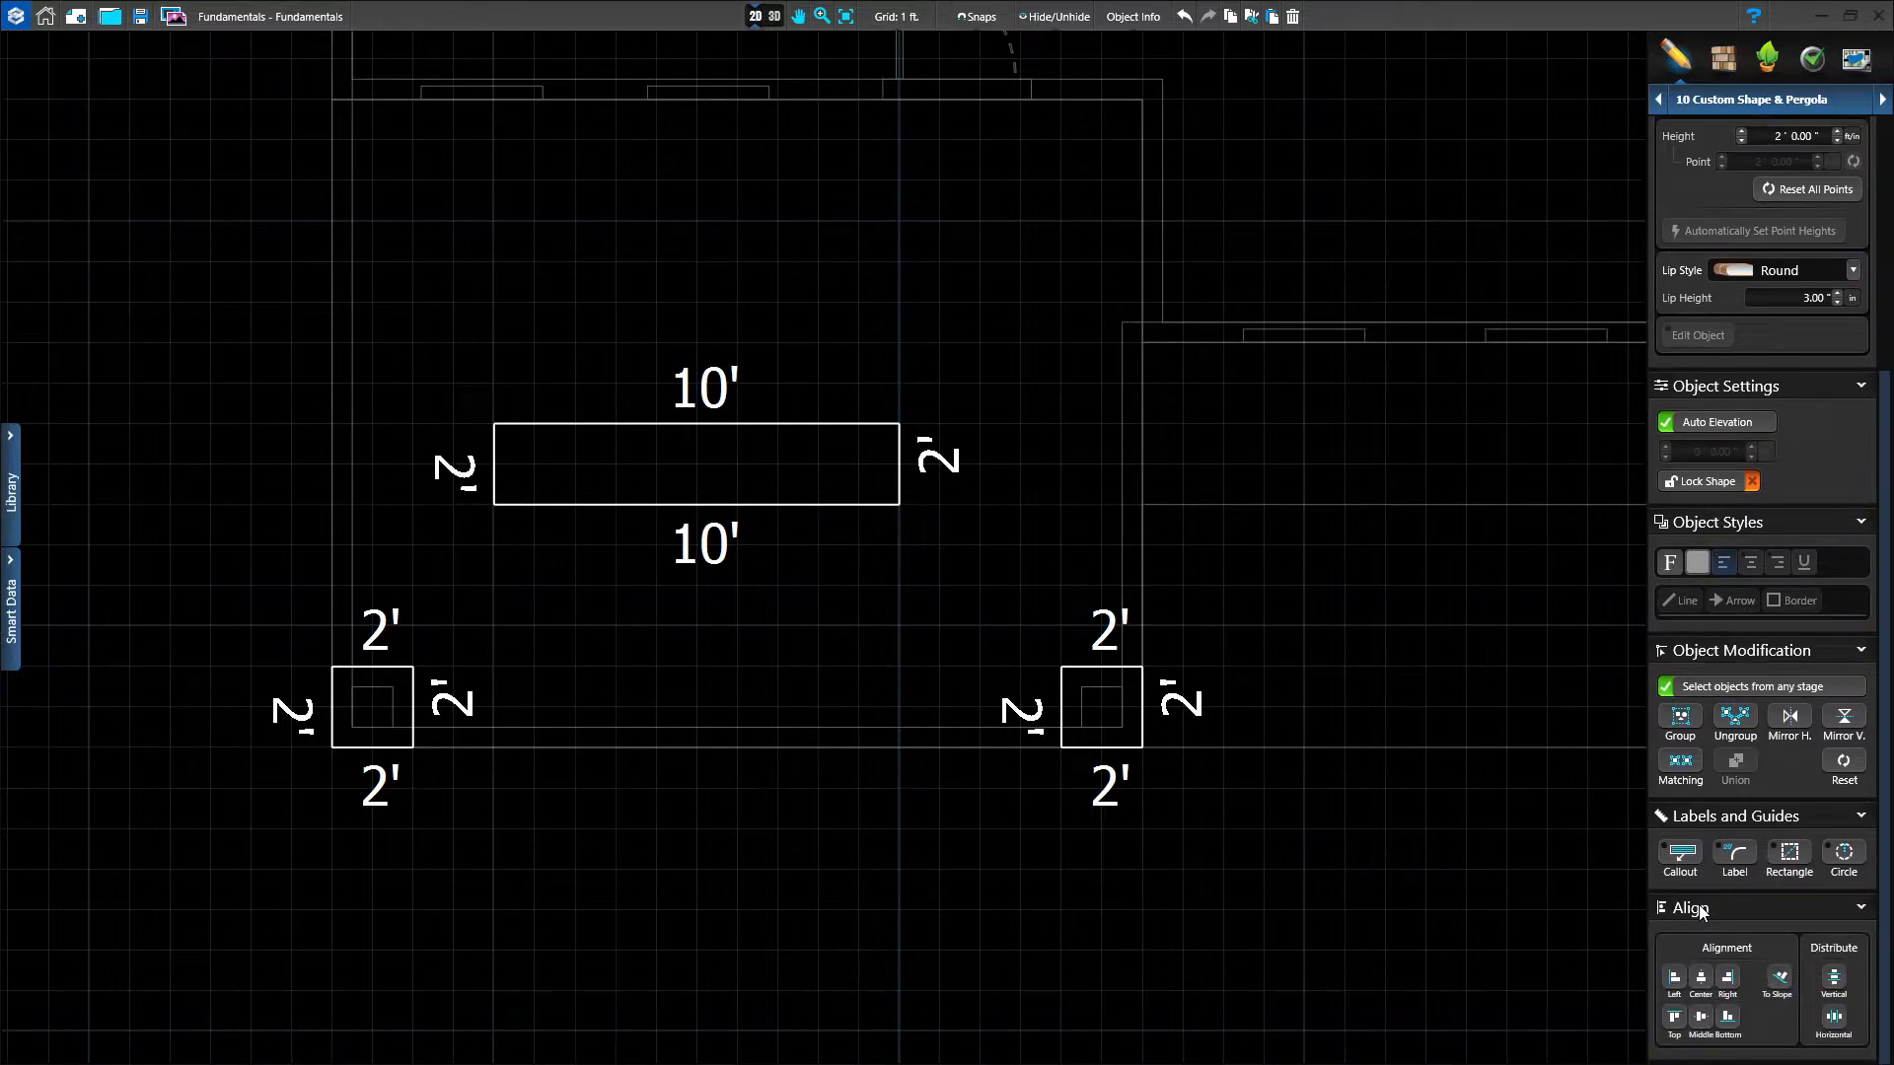
pyautogui.click(1729, 1027)
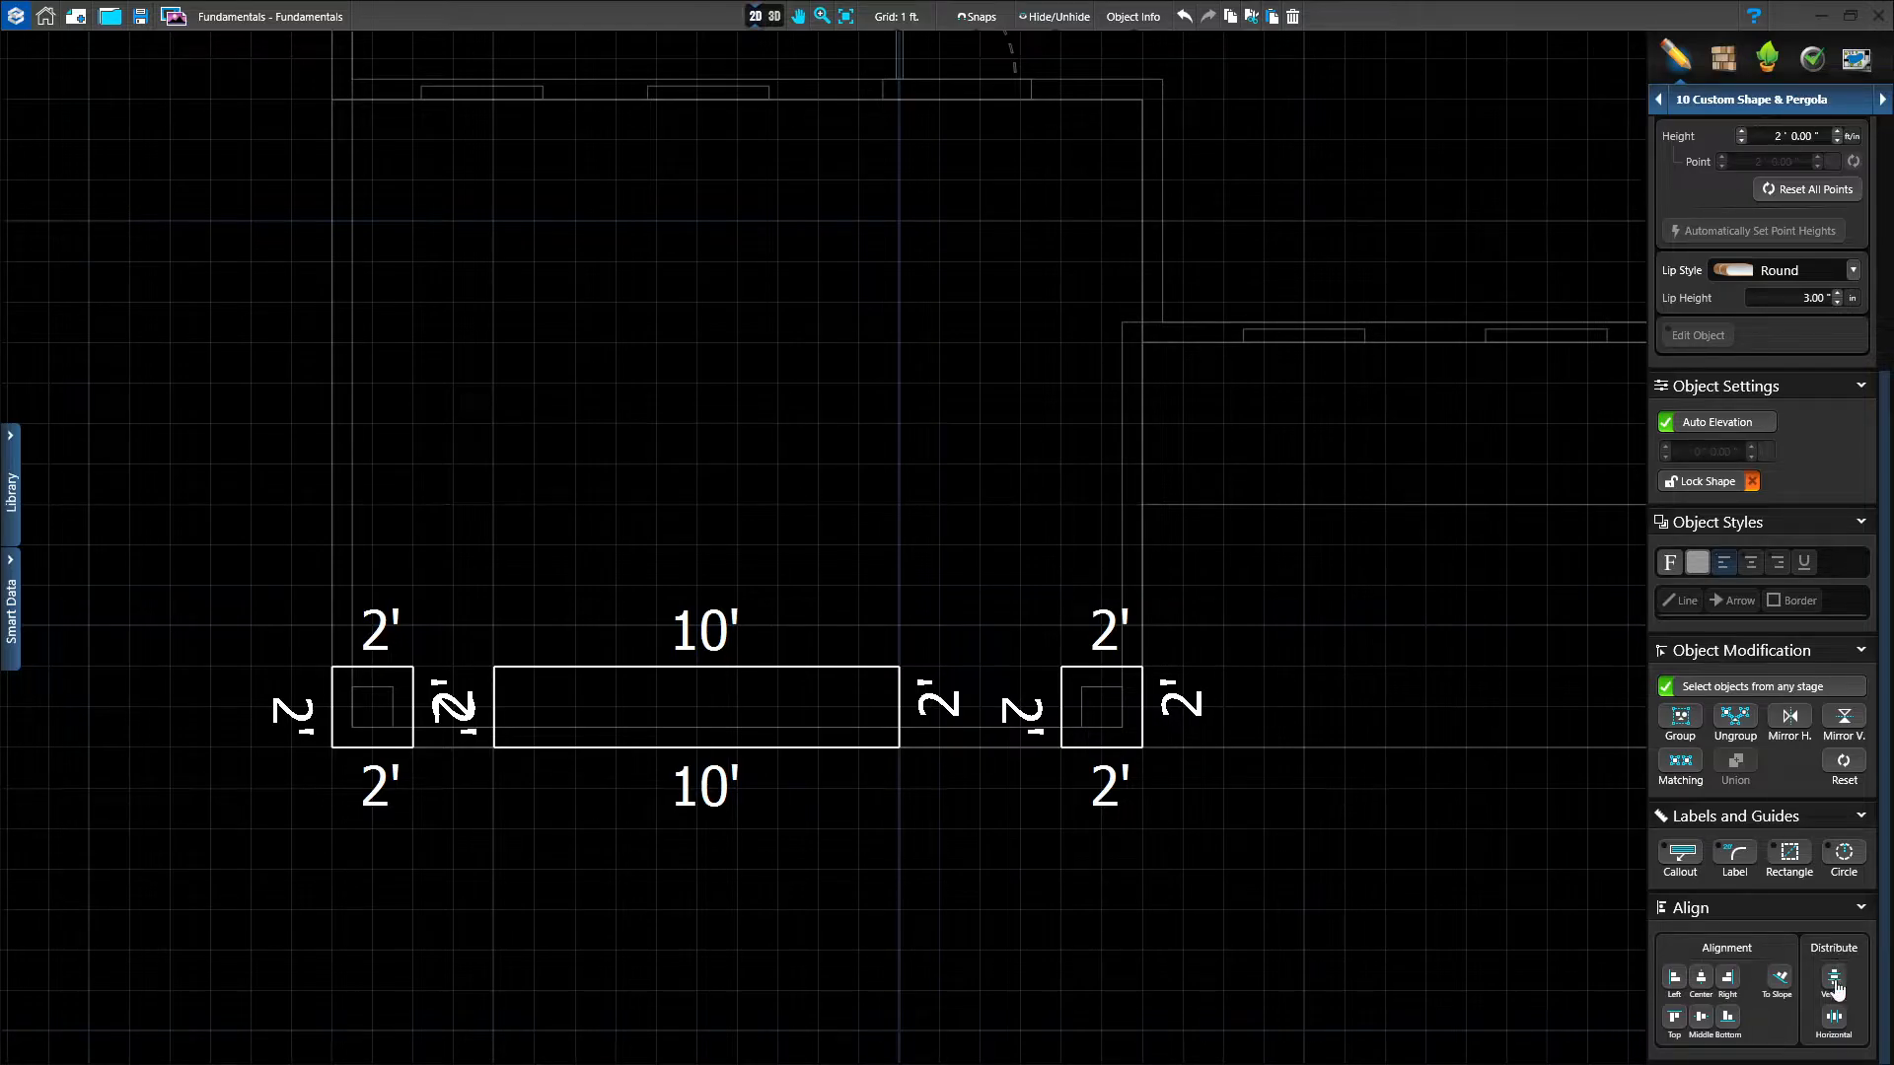
pyautogui.click(1833, 1019)
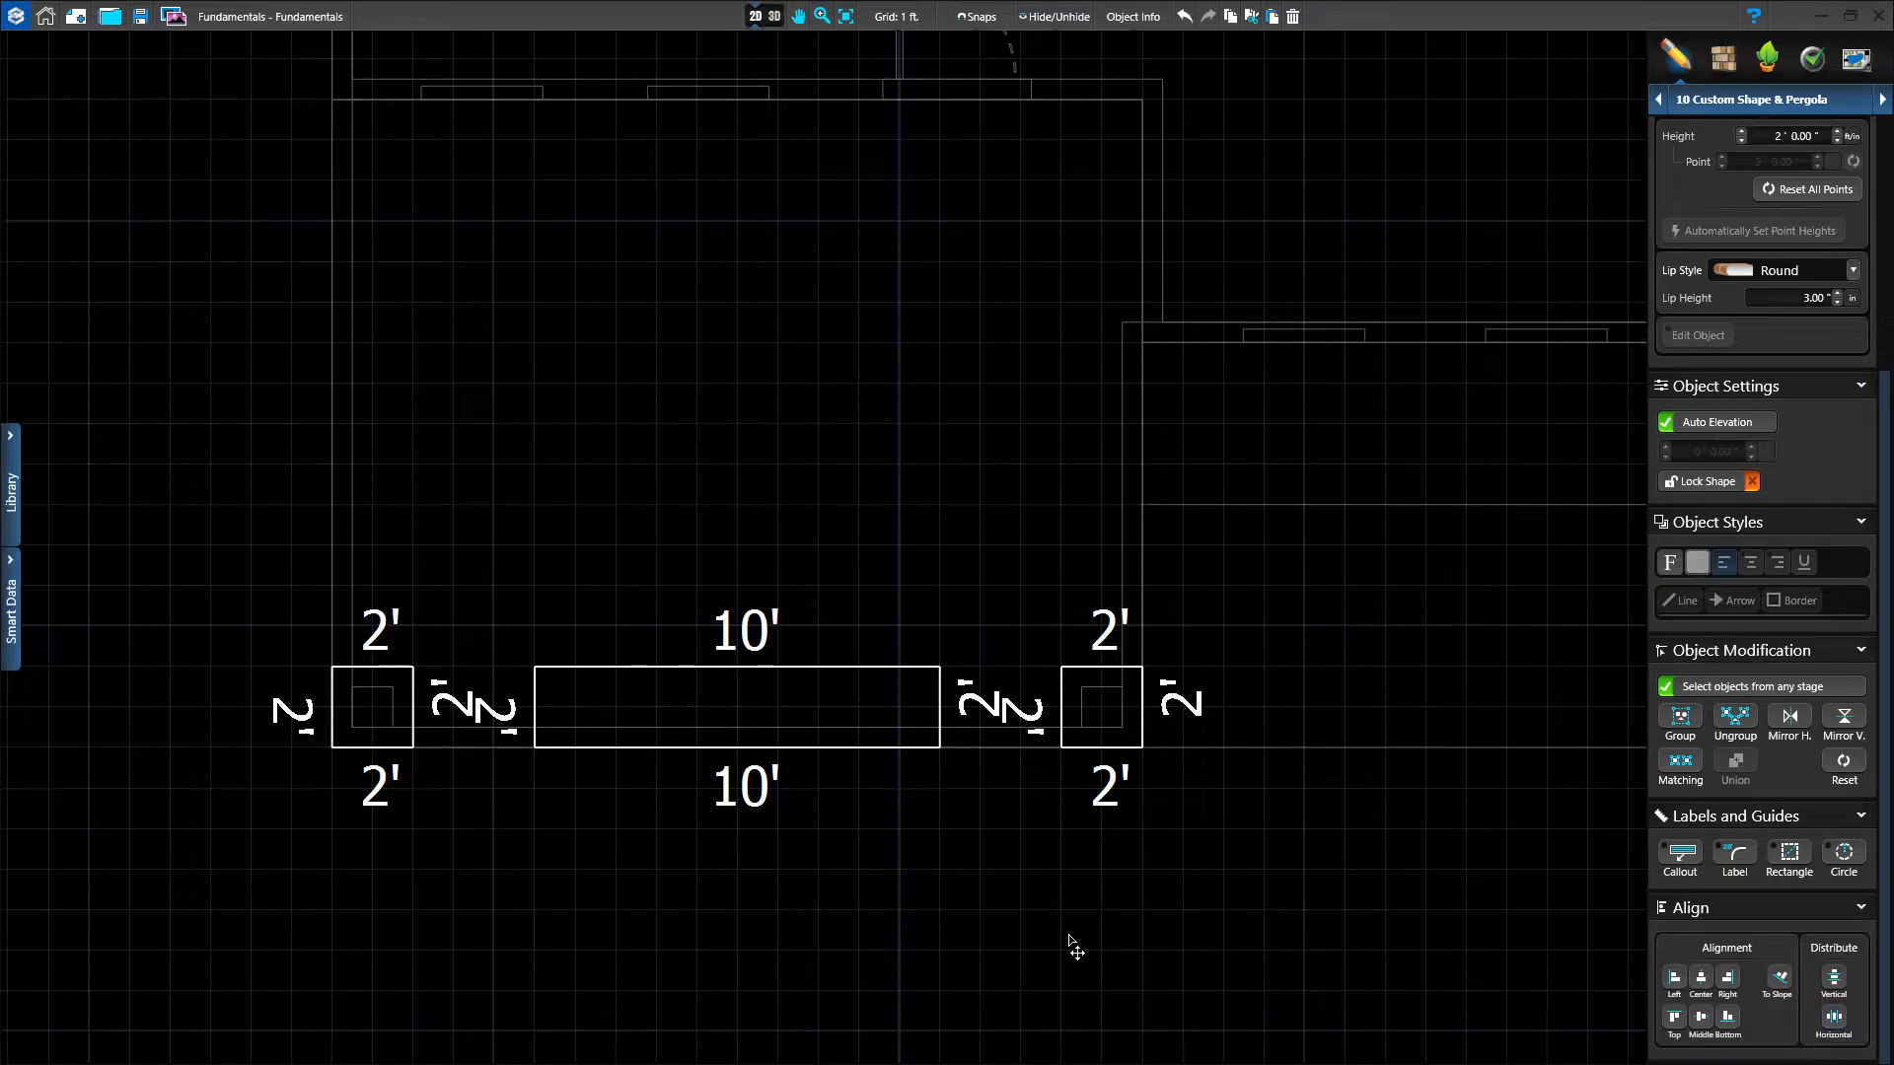
pyautogui.click(925, 883)
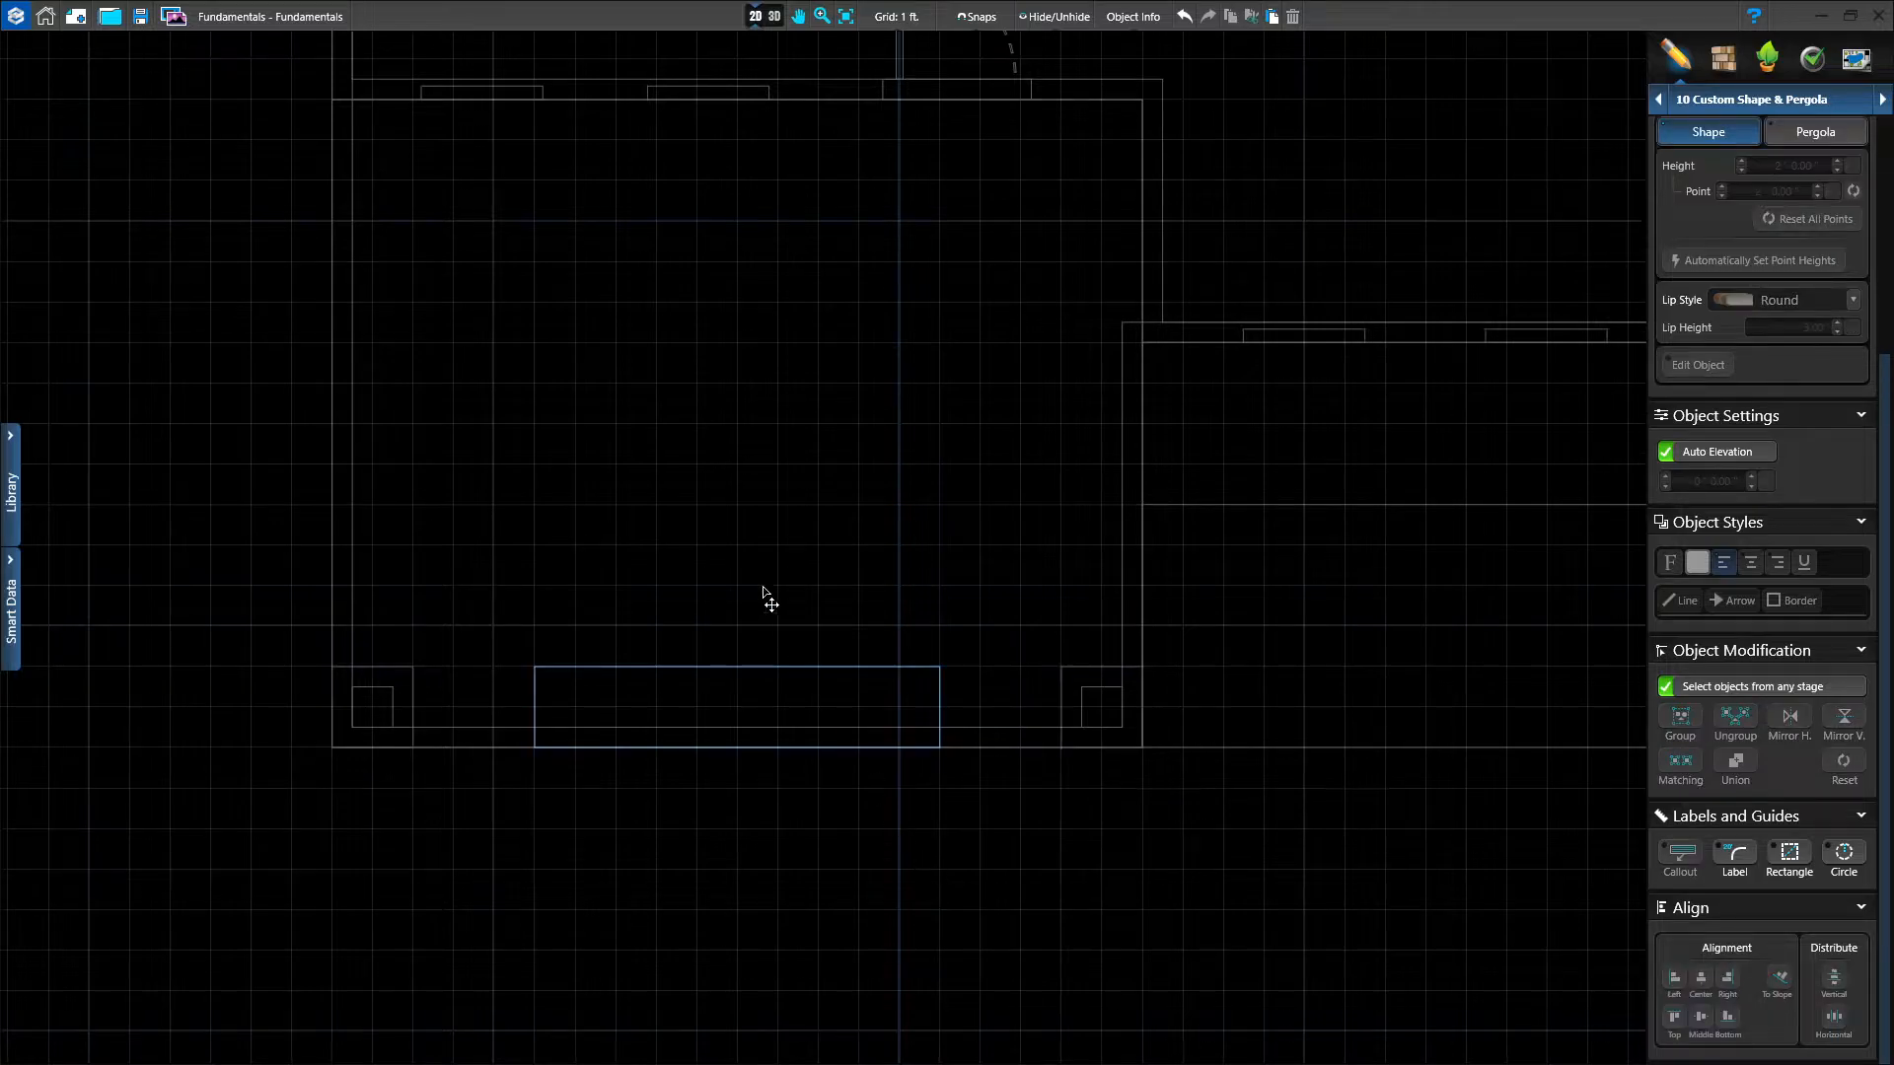
# Inspect the stone block between the covered patio's columns in 3D.
pyautogui.click(774, 17)
pyautogui.moveTo(855, 786); pyautogui.dragTo(786, 769)
pyautogui.moveTo(783, 737); pyautogui.dragTo(769, 639, button='right')
pyautogui.moveTo(770, 639); pyautogui.dragTo(799, 867)
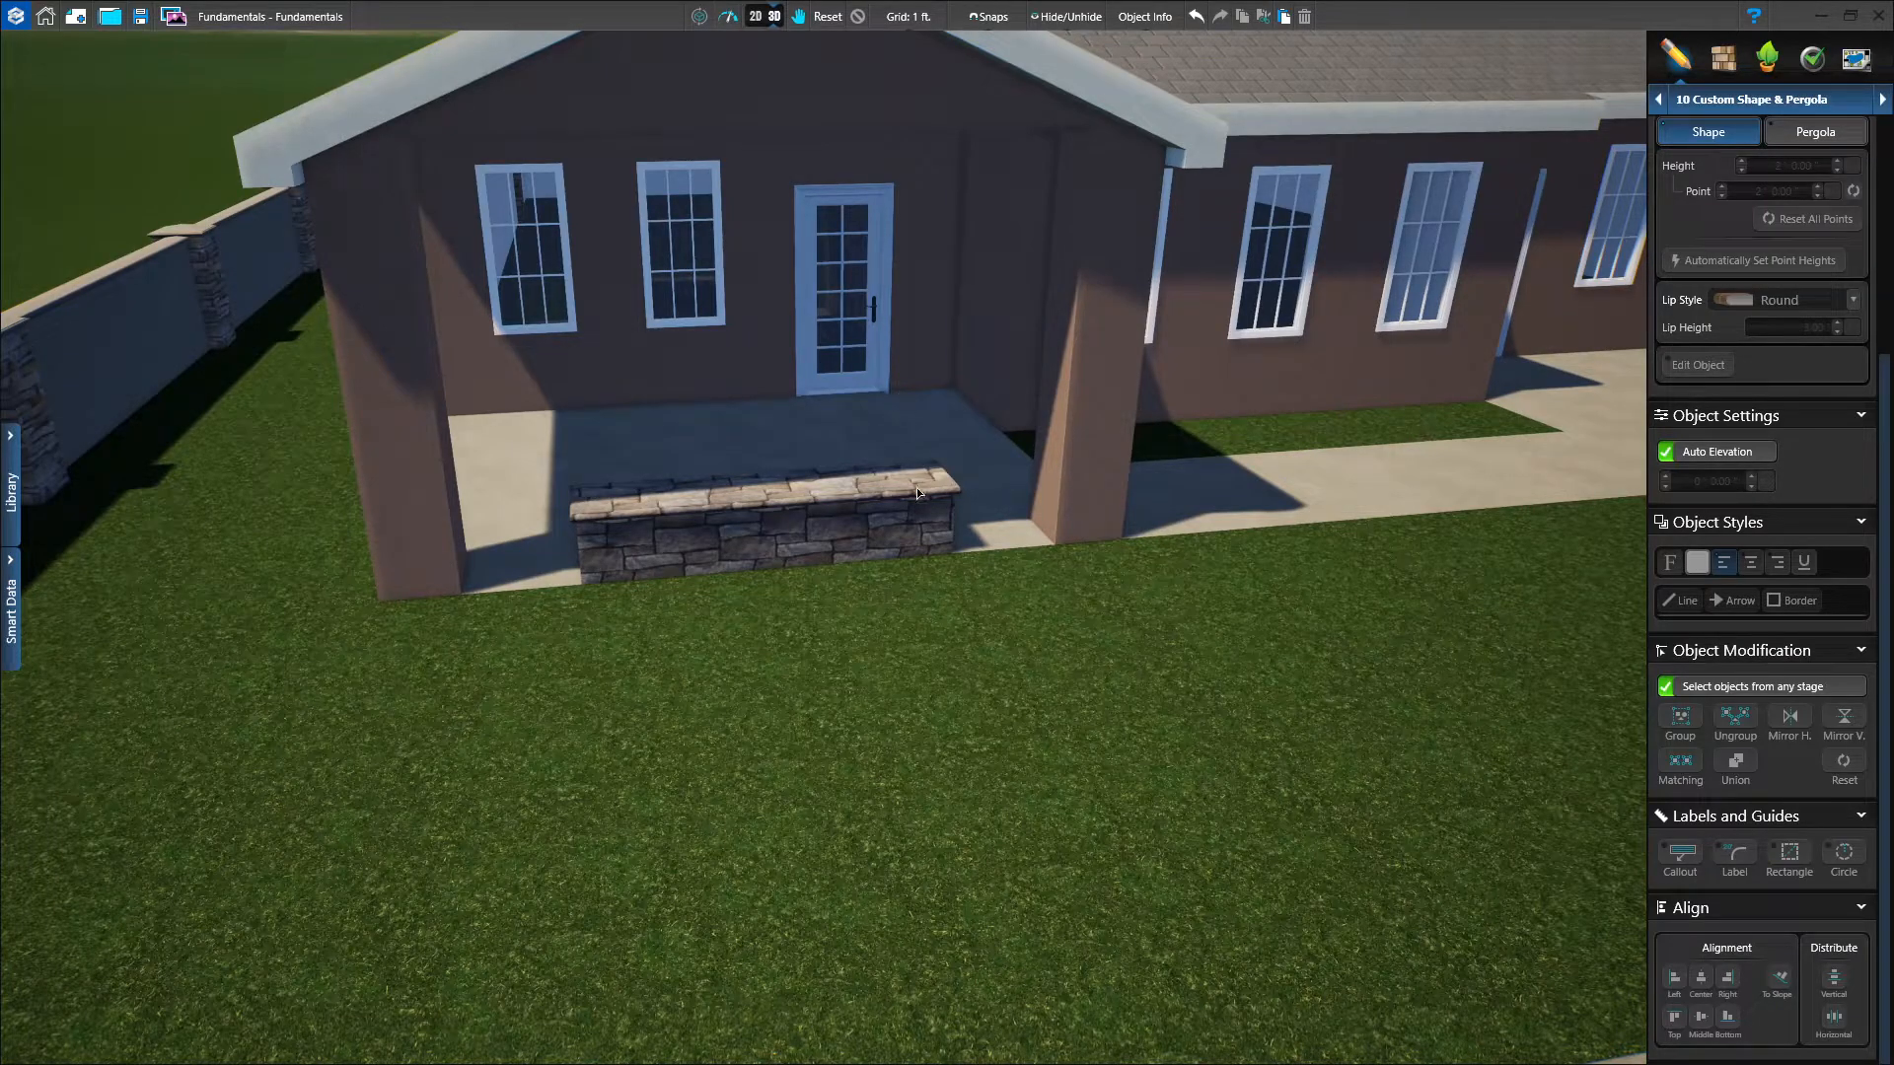
# In the 2D plan, start a straight-line custom shape on the lawn below the patio with 3 ft, 10 ft and 3 ft outer sides.
pyautogui.click(755, 17)
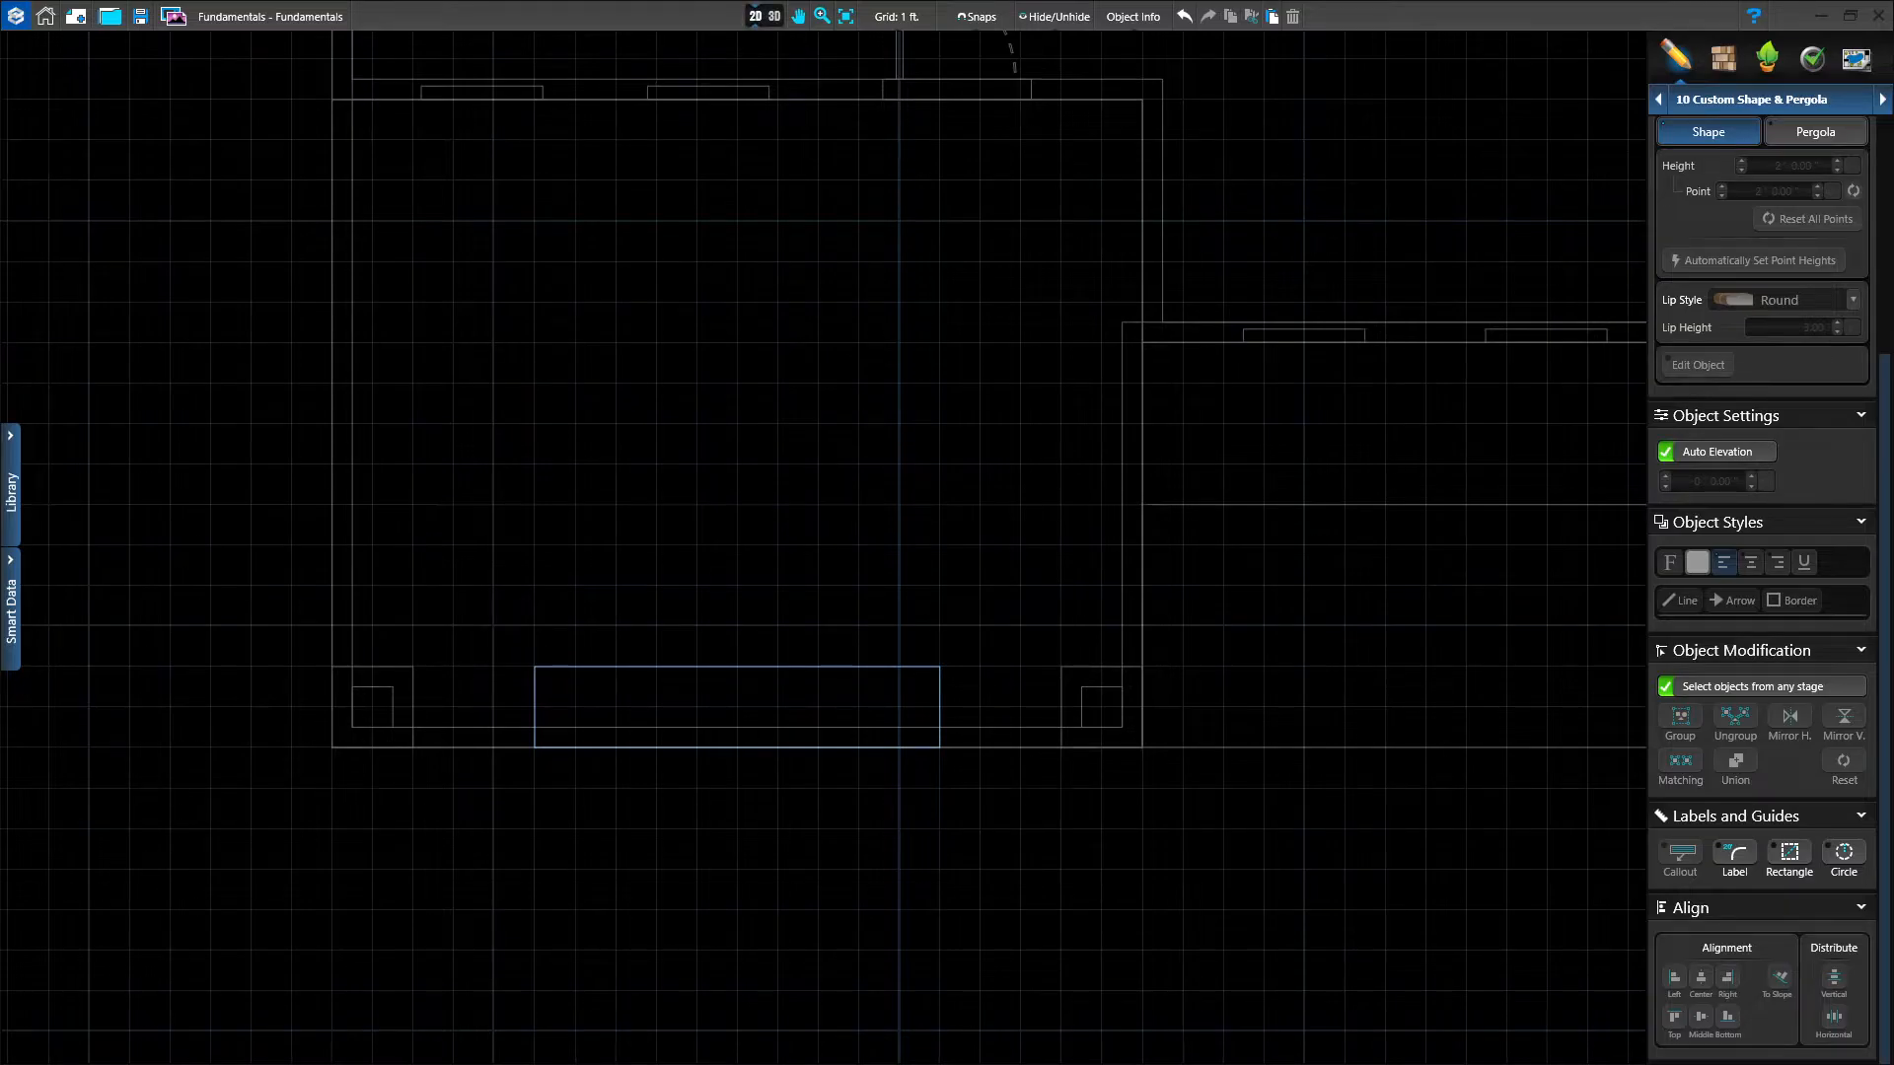
pyautogui.moveTo(984, 845); pyautogui.dragTo(1038, 331, button='middle')
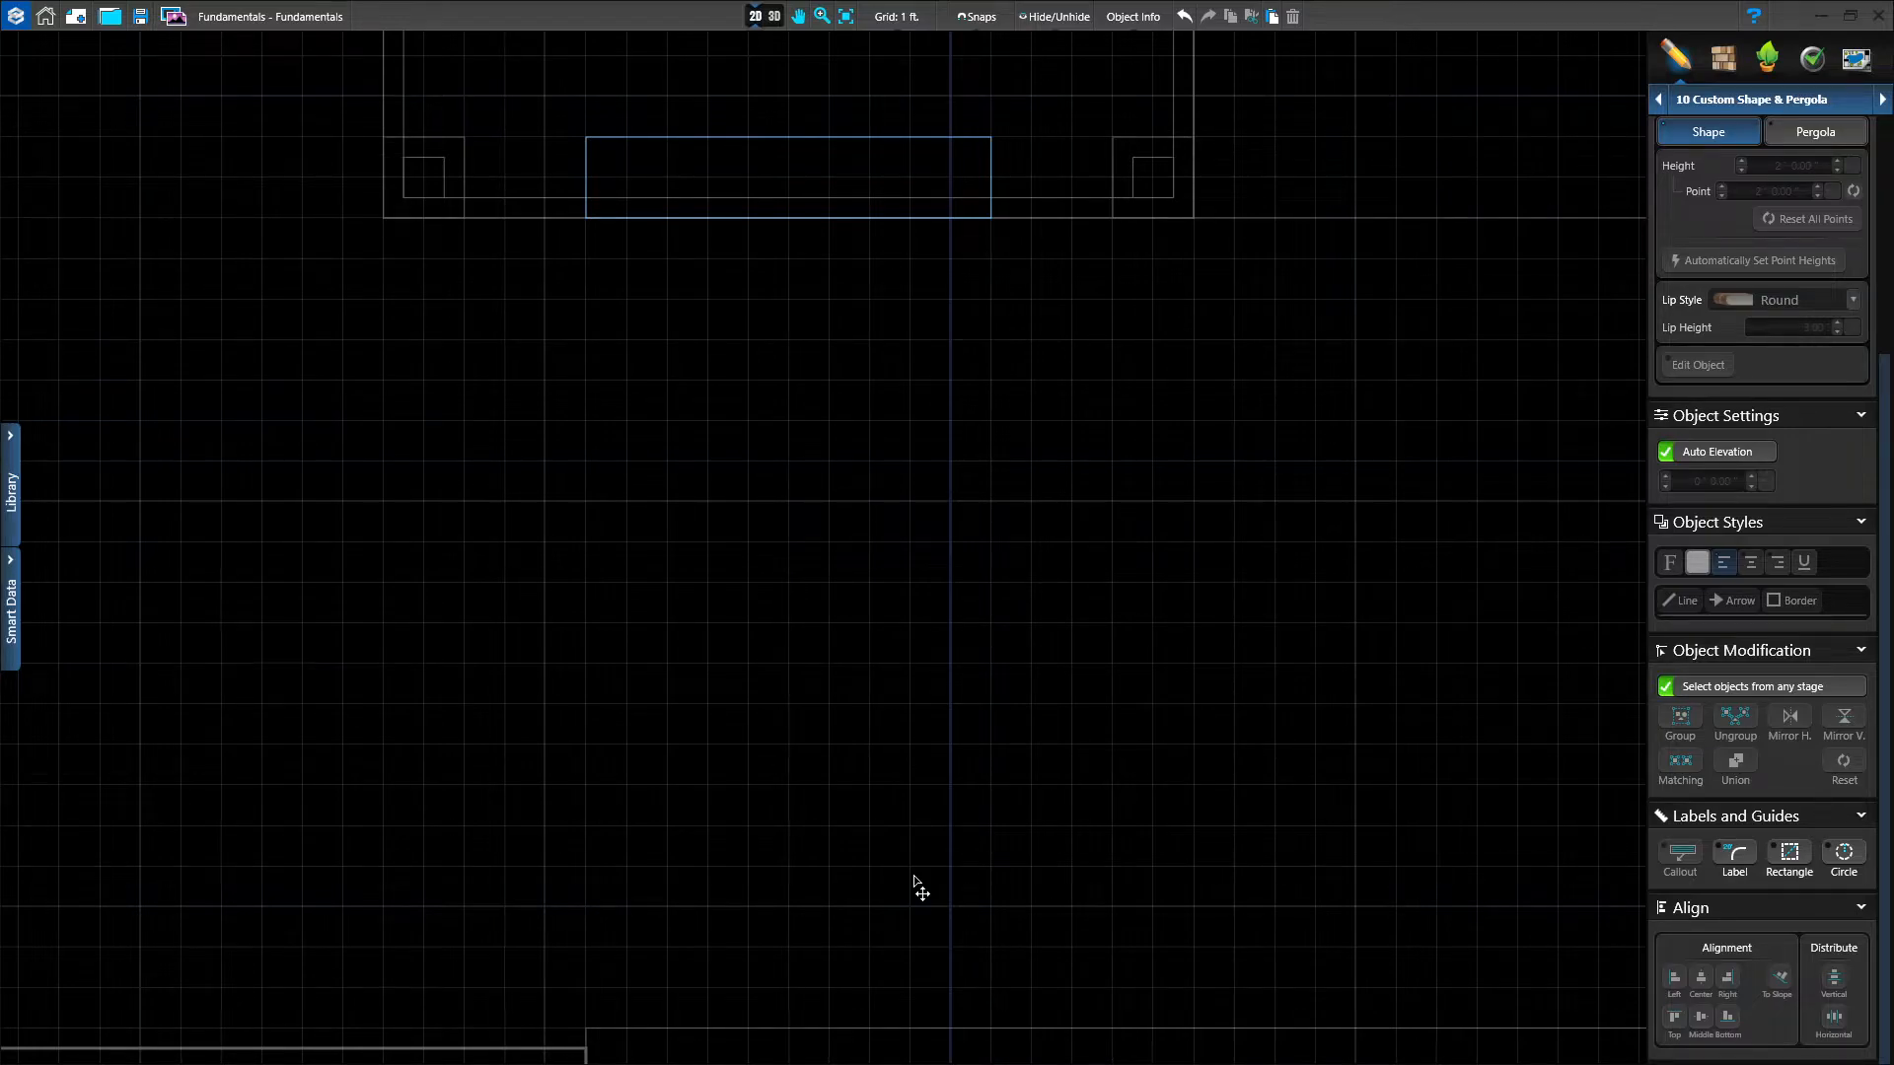
pyautogui.scroll(3, 1742, 654)
pyautogui.click(1683, 258)
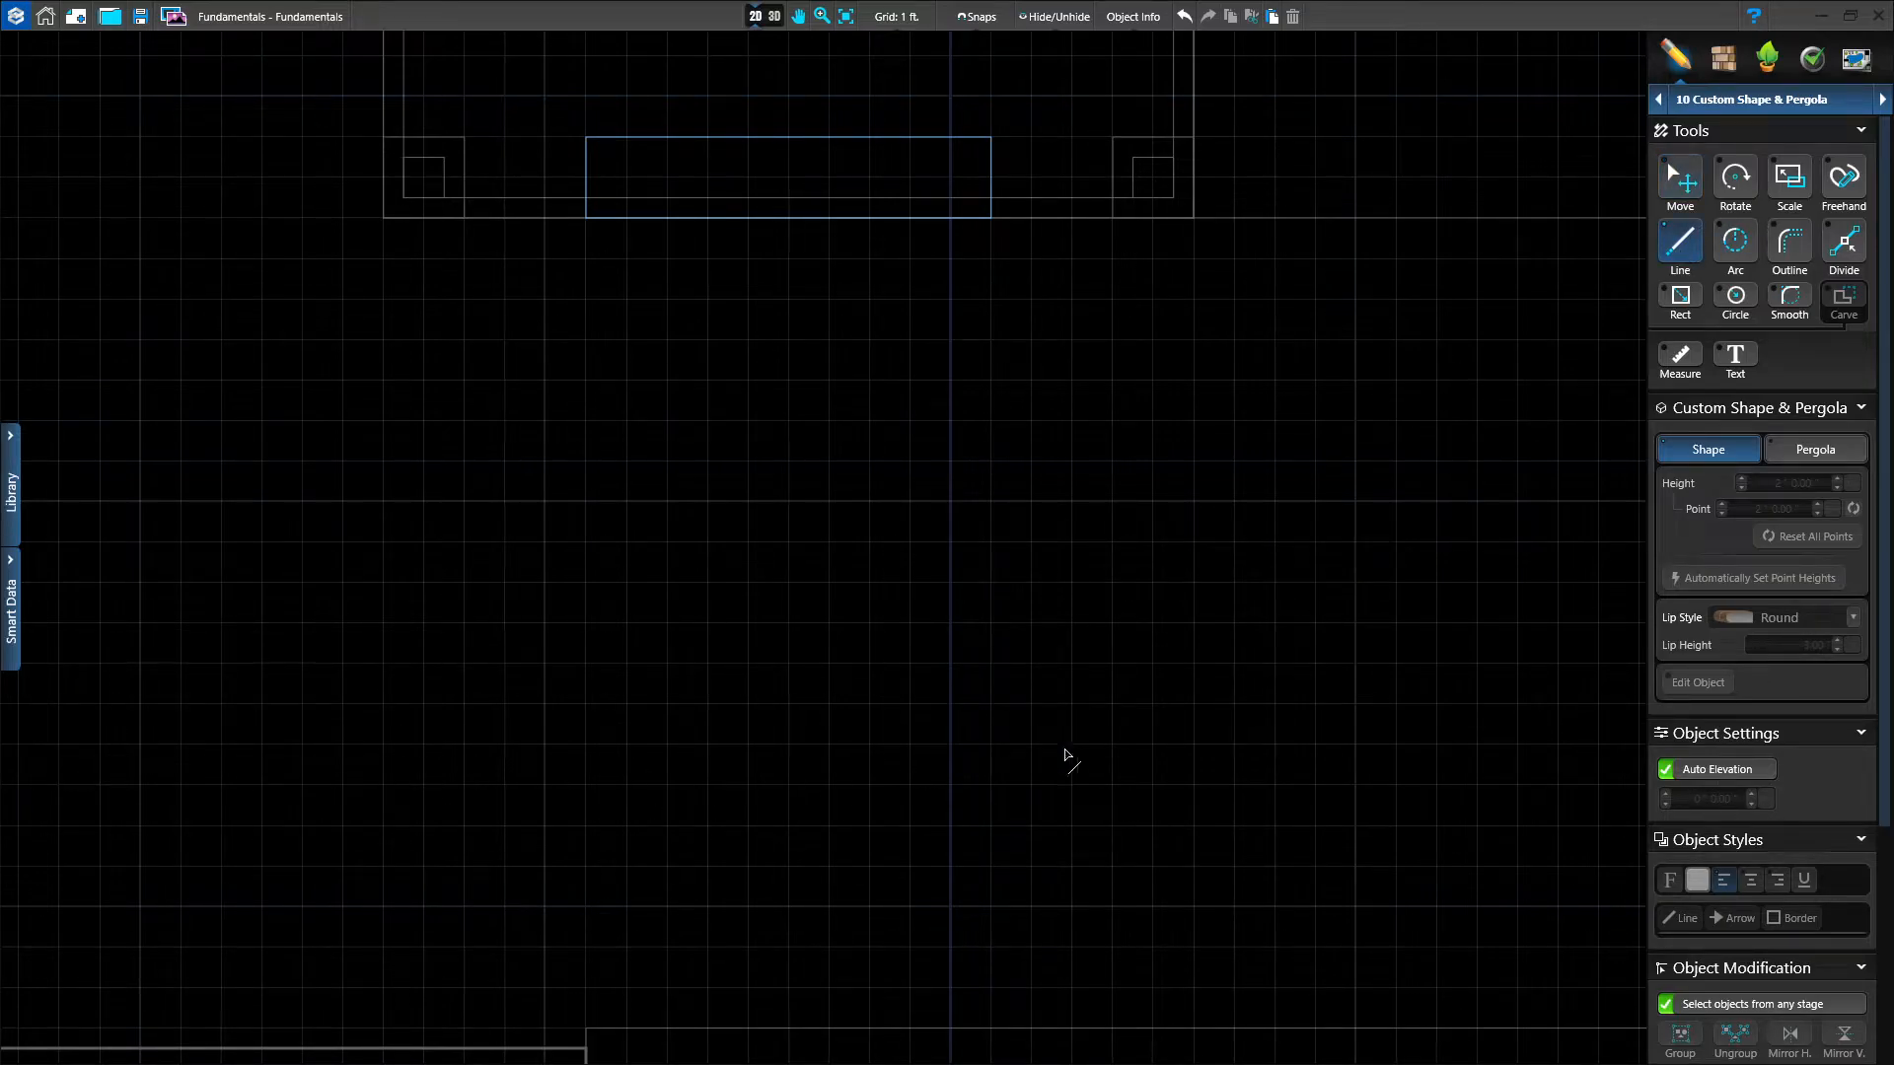
pyautogui.click(424, 786)
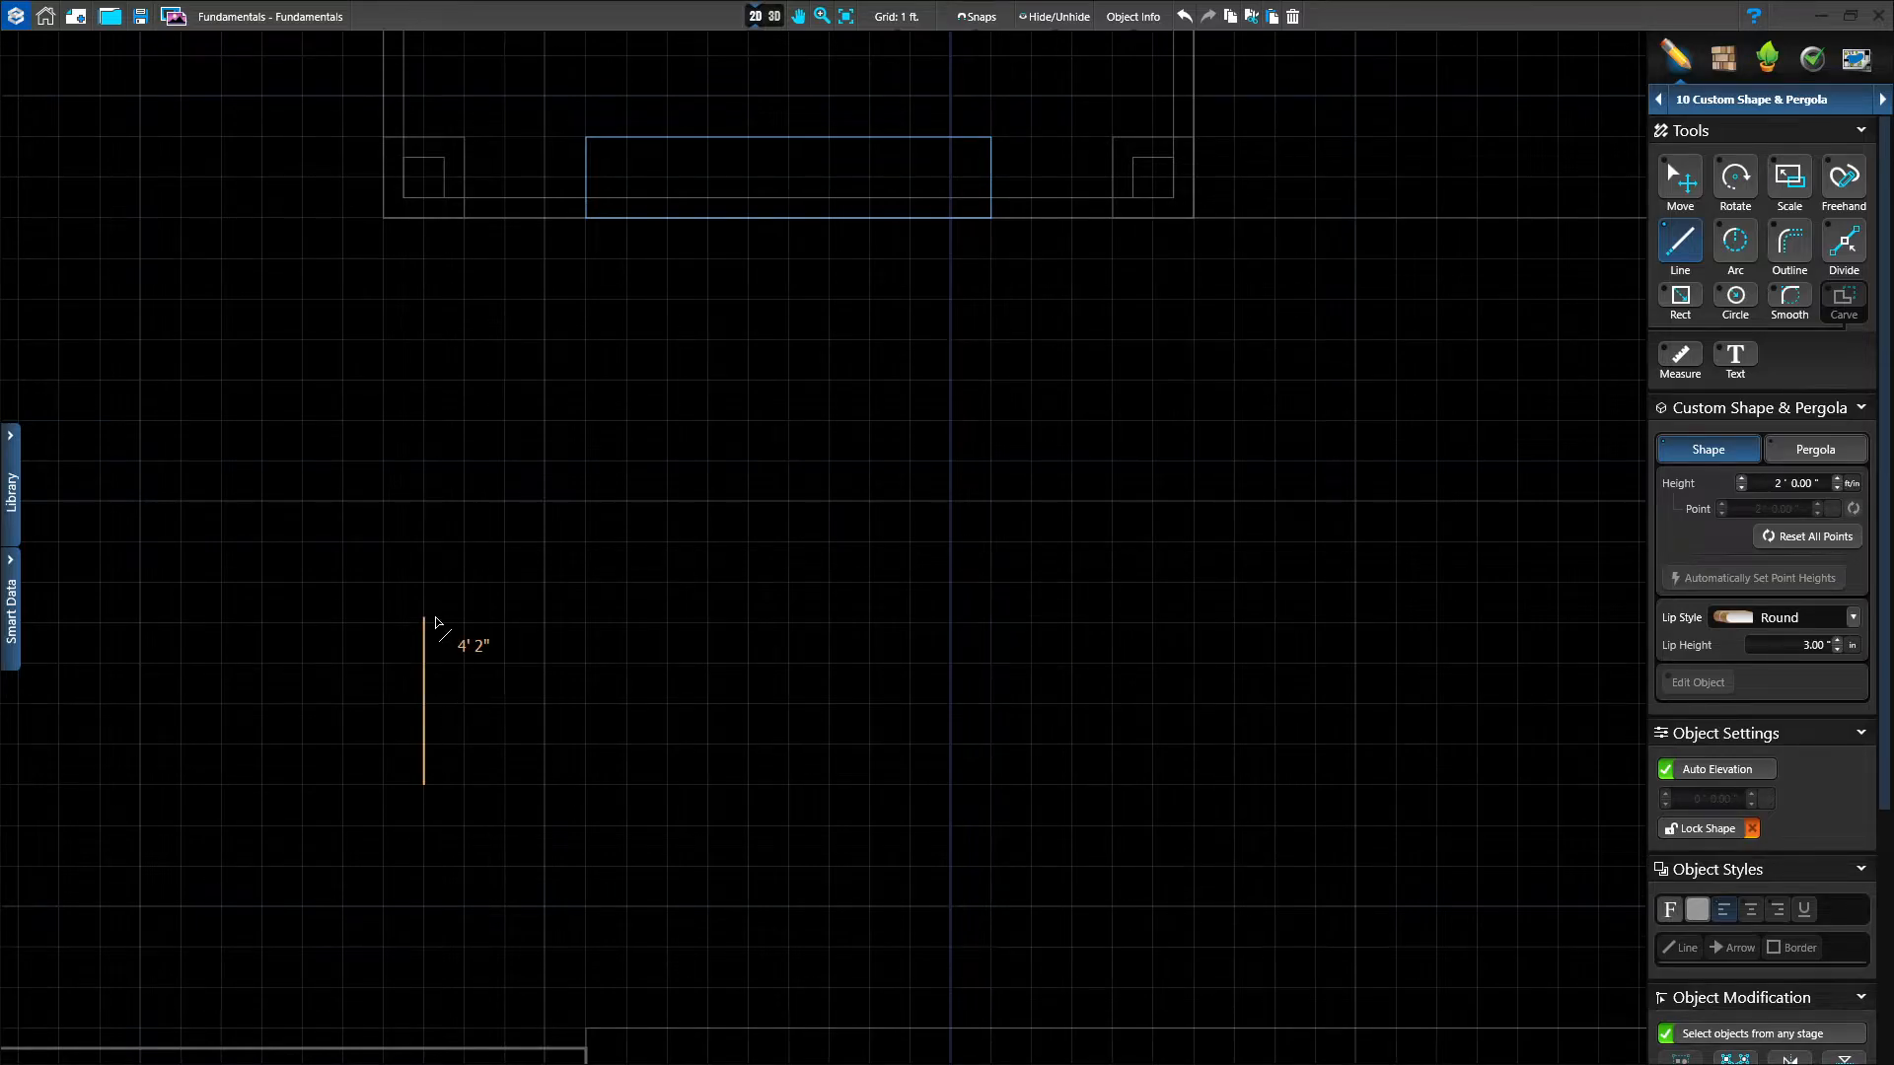
pyautogui.write('3')
pyautogui.press('Return')
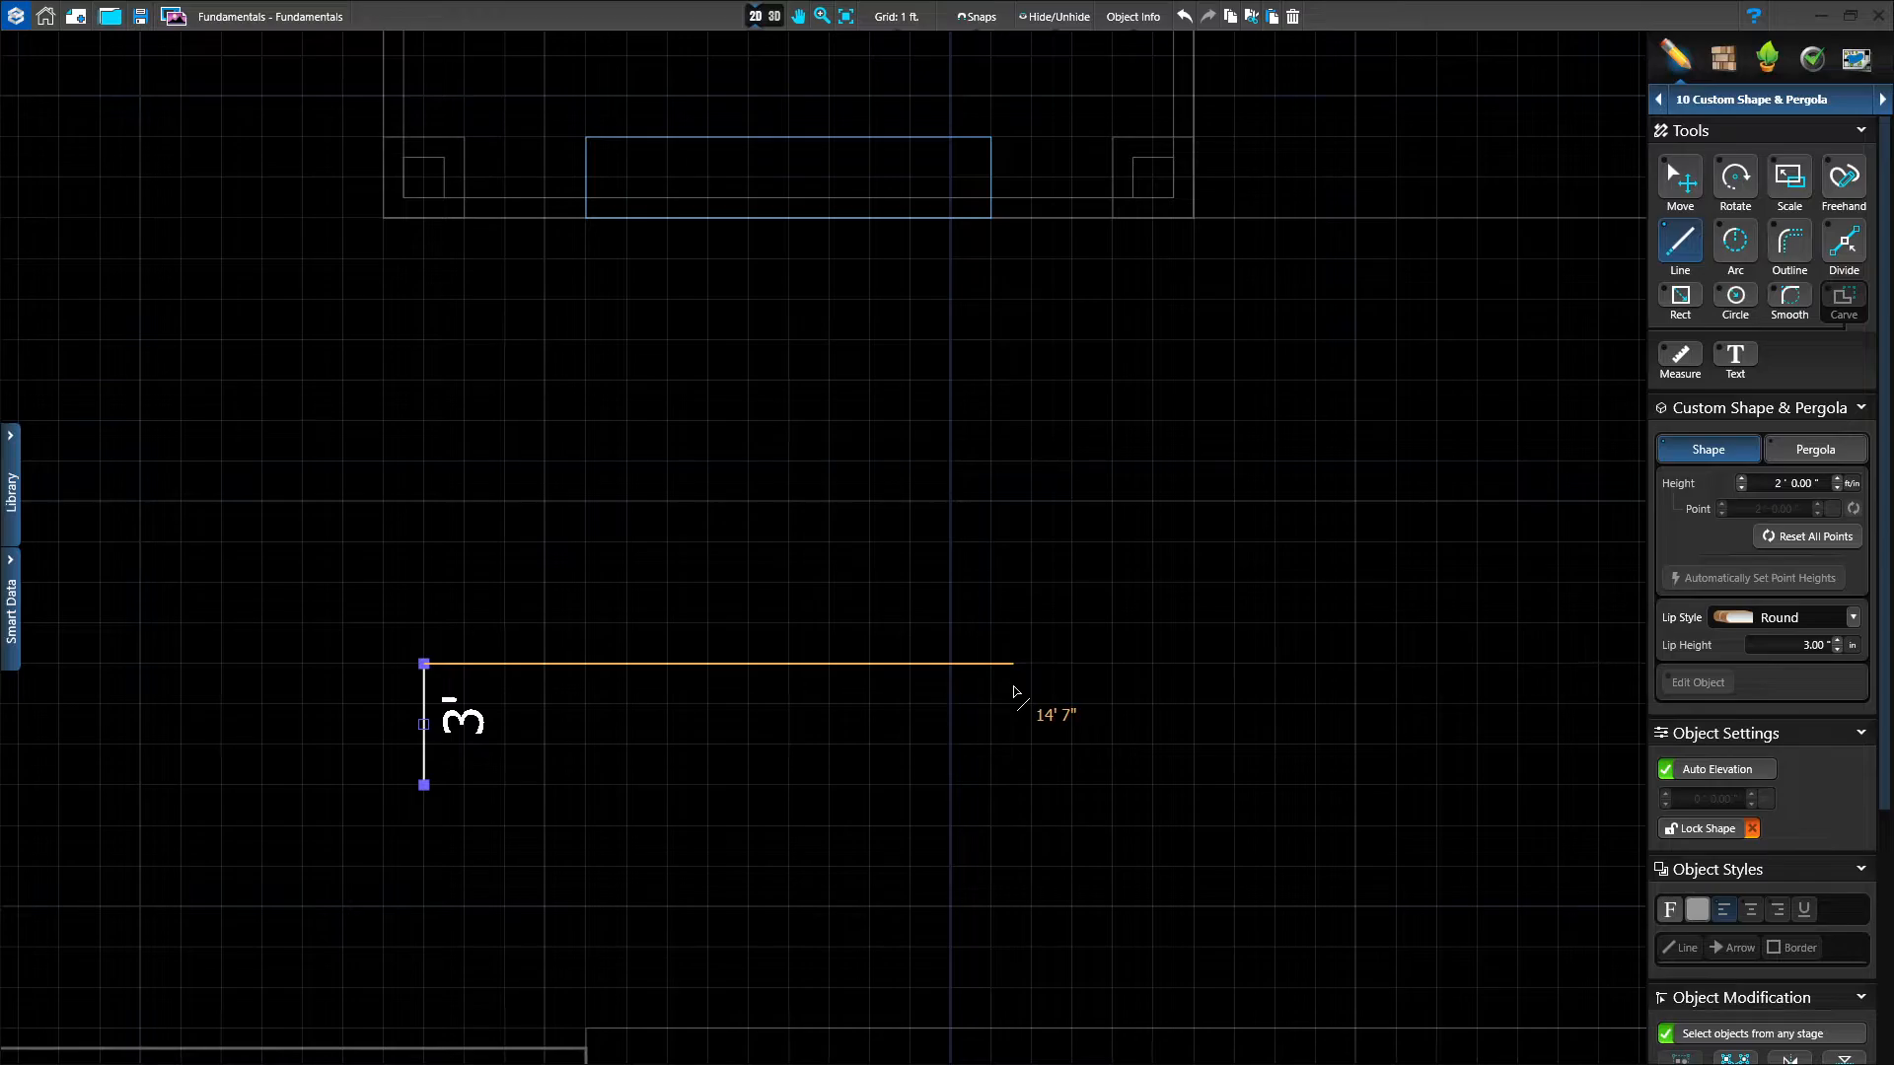
pyautogui.write('10')
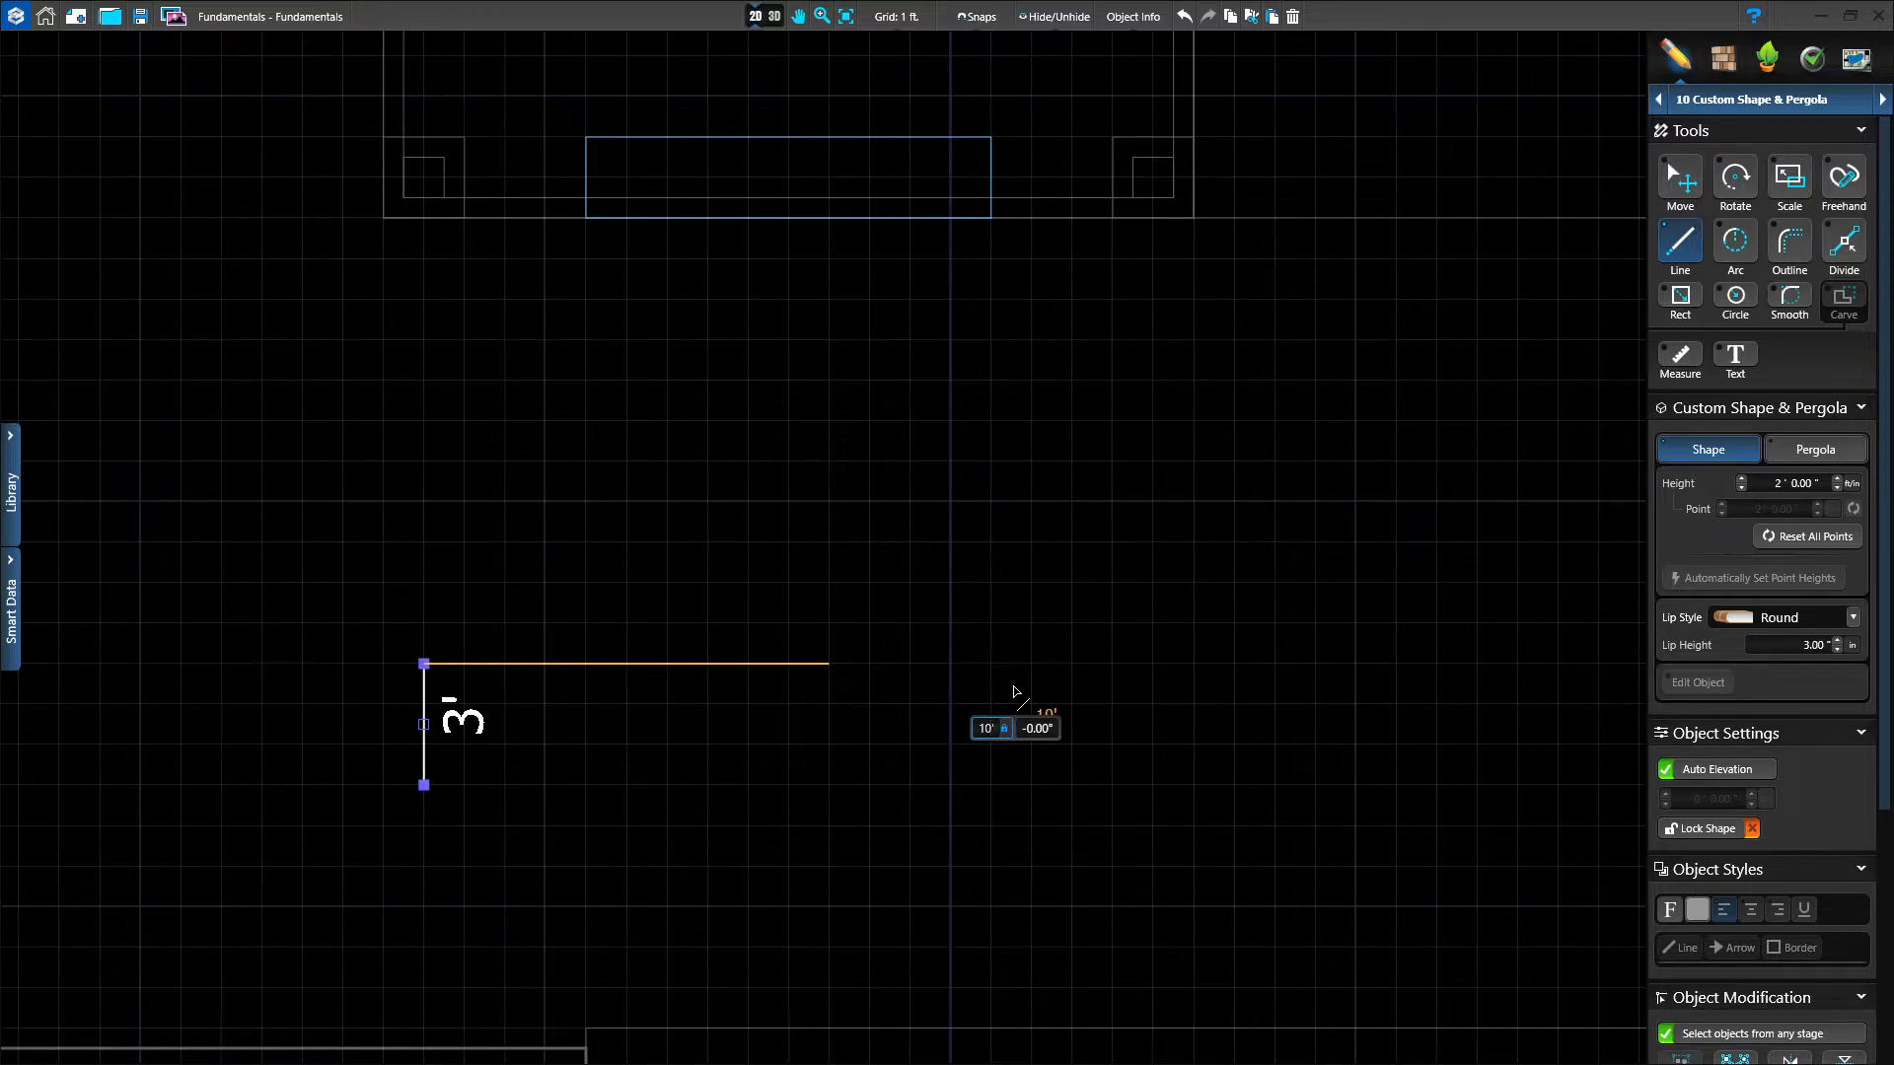
pyautogui.press('Return')
pyautogui.click(836, 790)
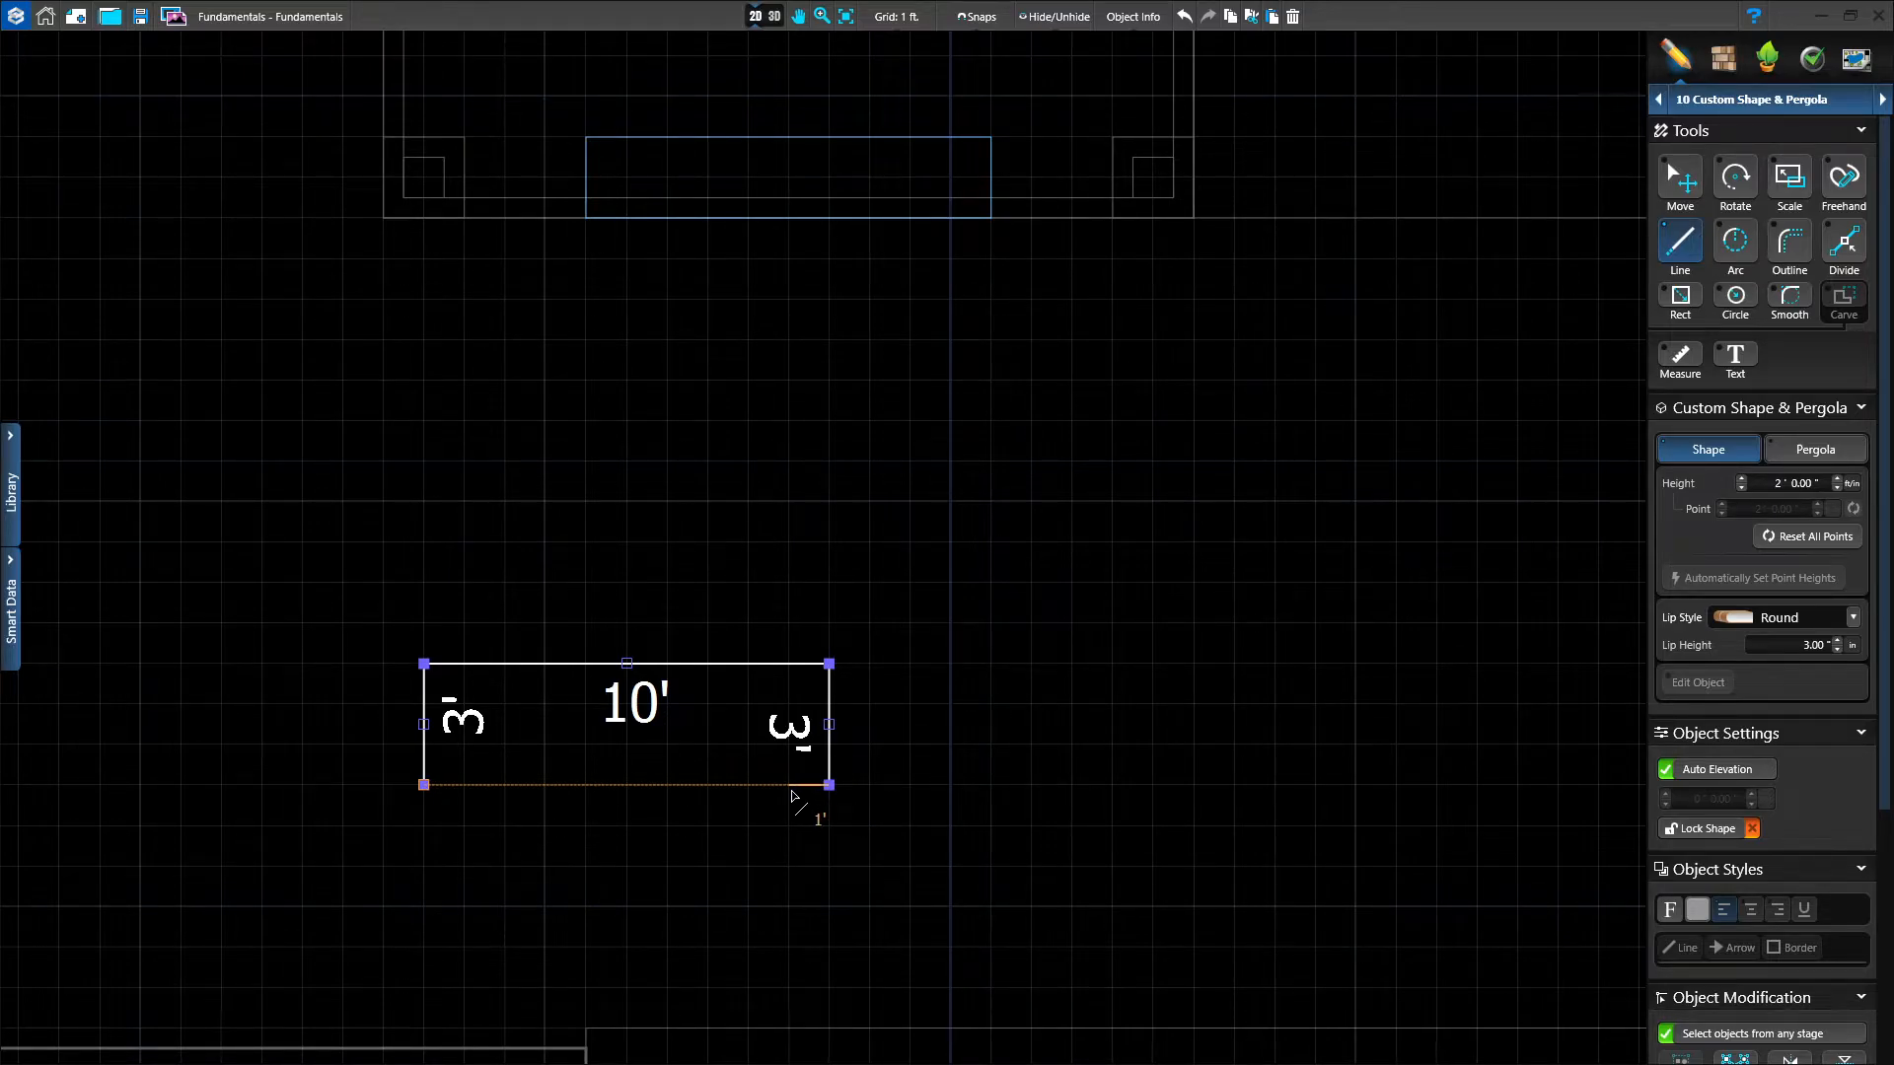
# Close the outline as a U shape with 1 ft wide legs, 2 ft inner sides and an 8 ft inner edge.
pyautogui.click(792, 793)
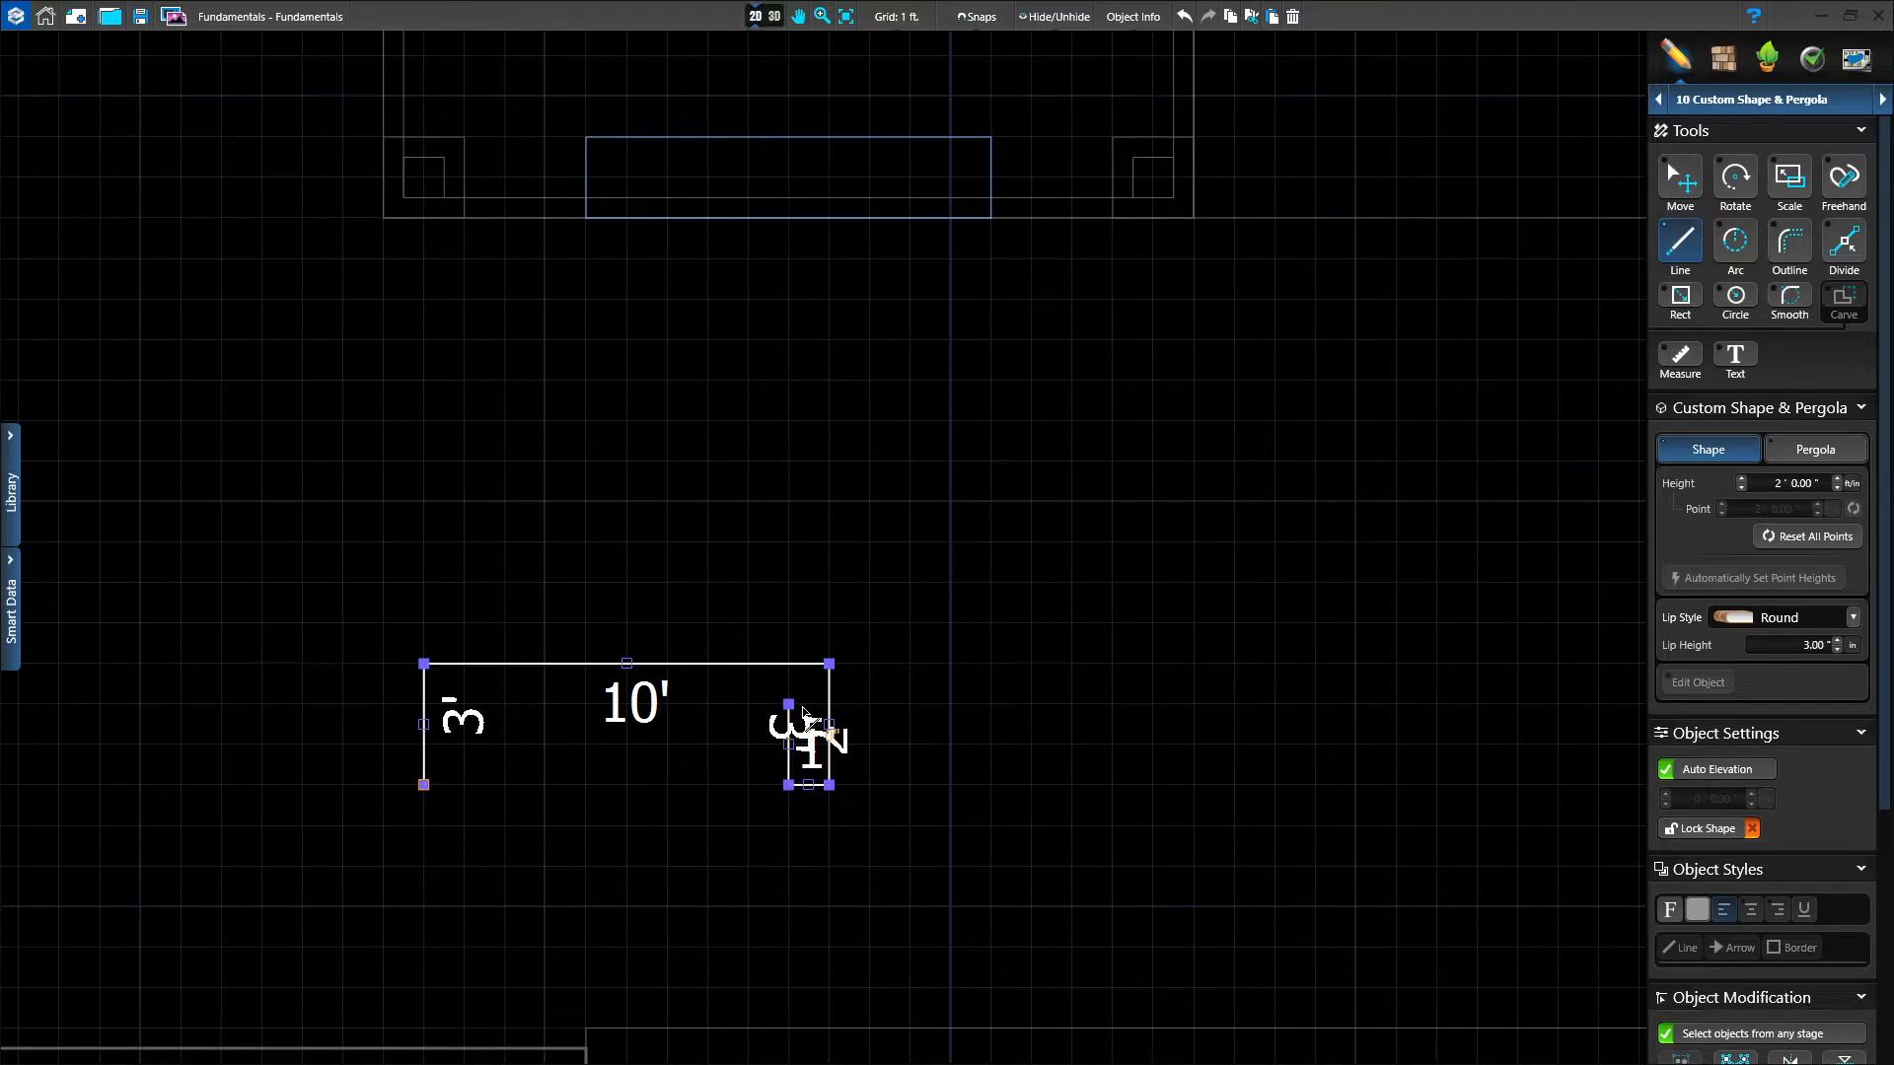
pyautogui.click(465, 704)
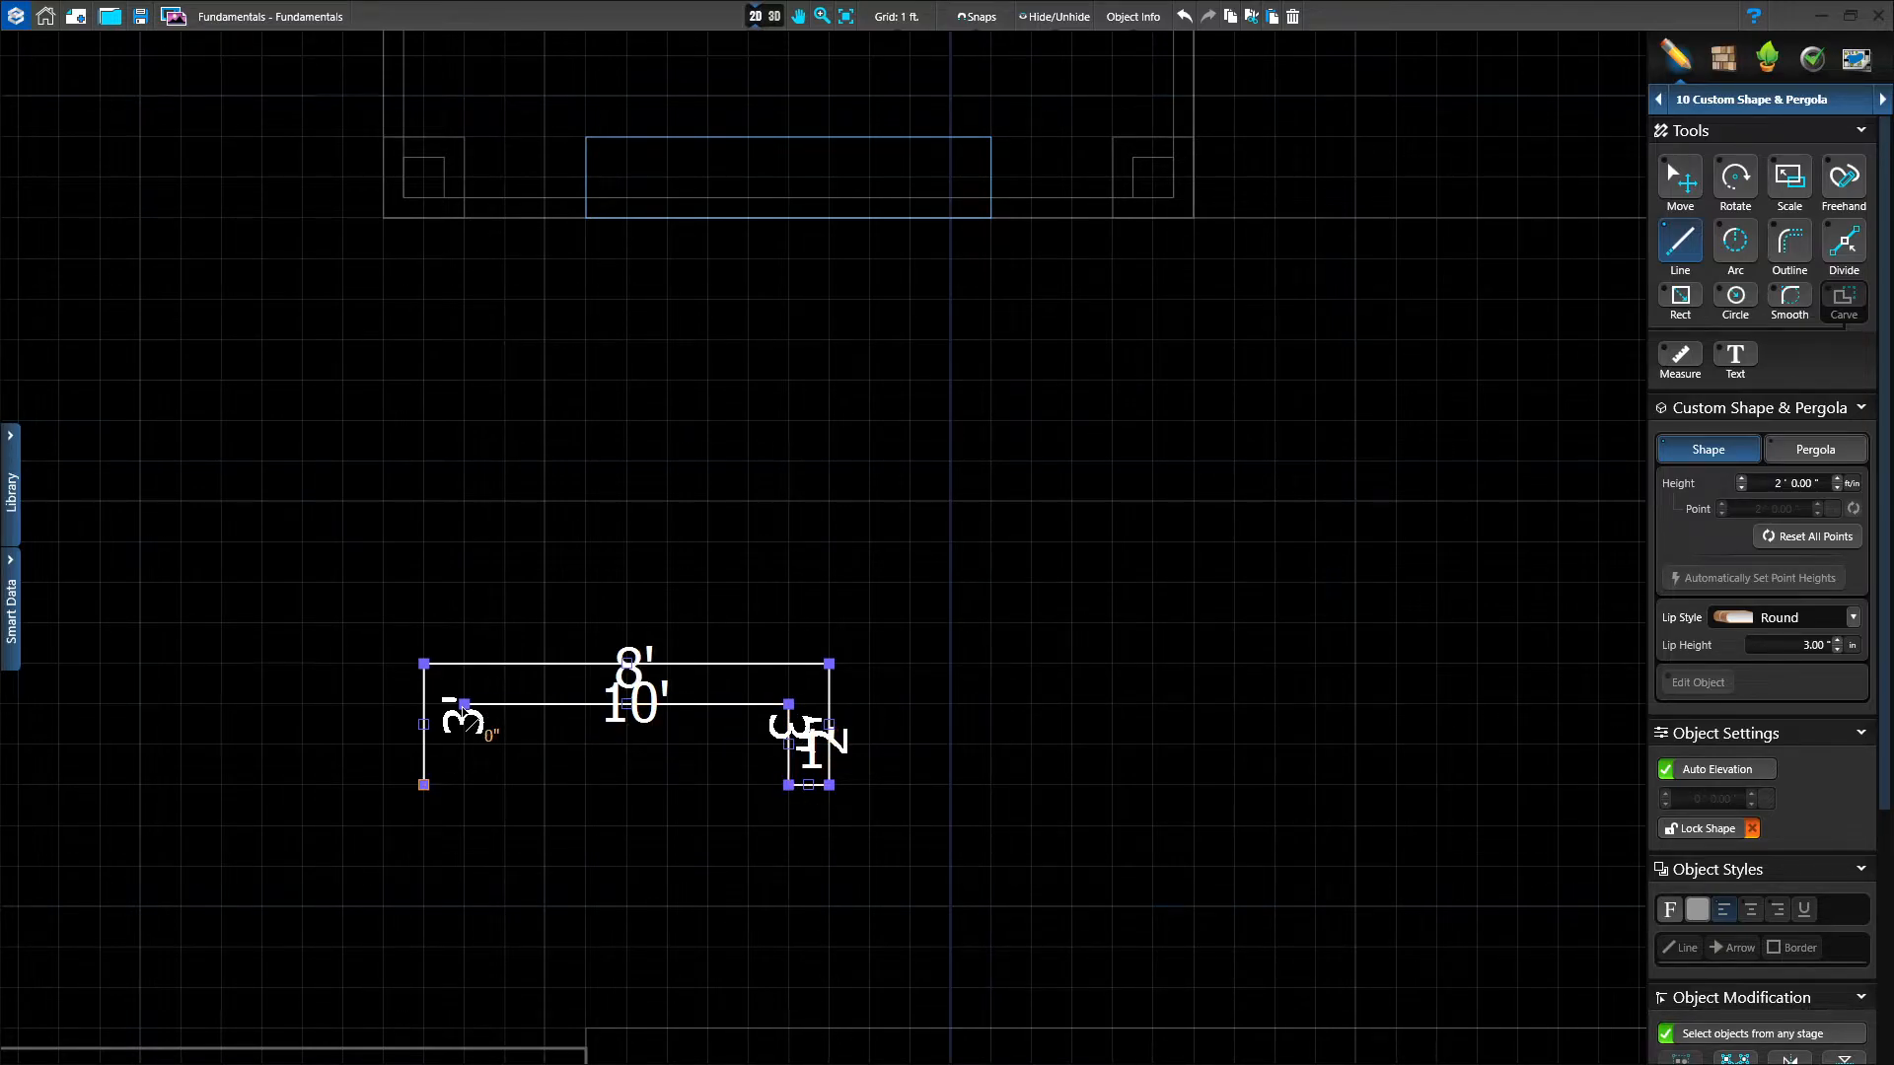
pyautogui.click(464, 785)
pyautogui.click(431, 790)
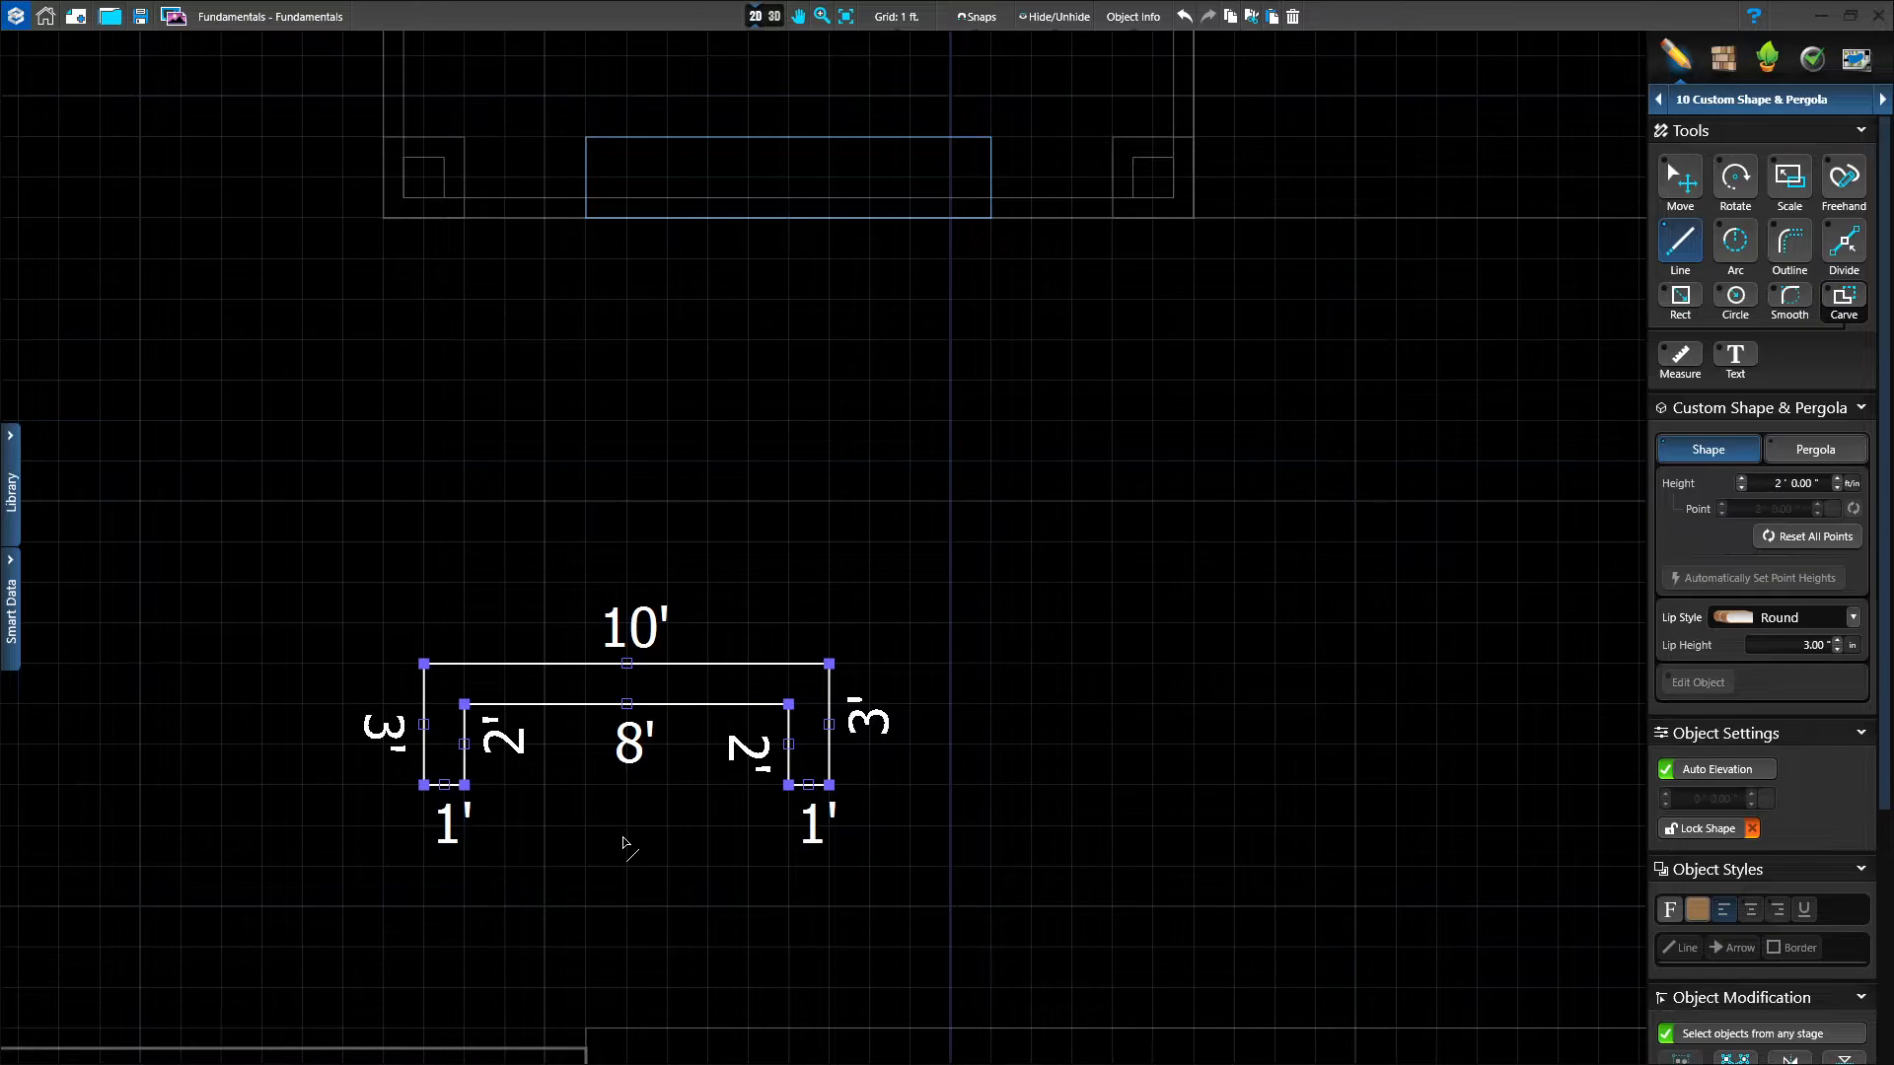
# Set the U shape's lip style to None, turn off its automatic elevation, and set its elevation to 3 ft 6 in.
pyautogui.scroll(1, 623, 843)
pyautogui.moveTo(777, 698); pyautogui.dragTo(781, 688, button='middle')
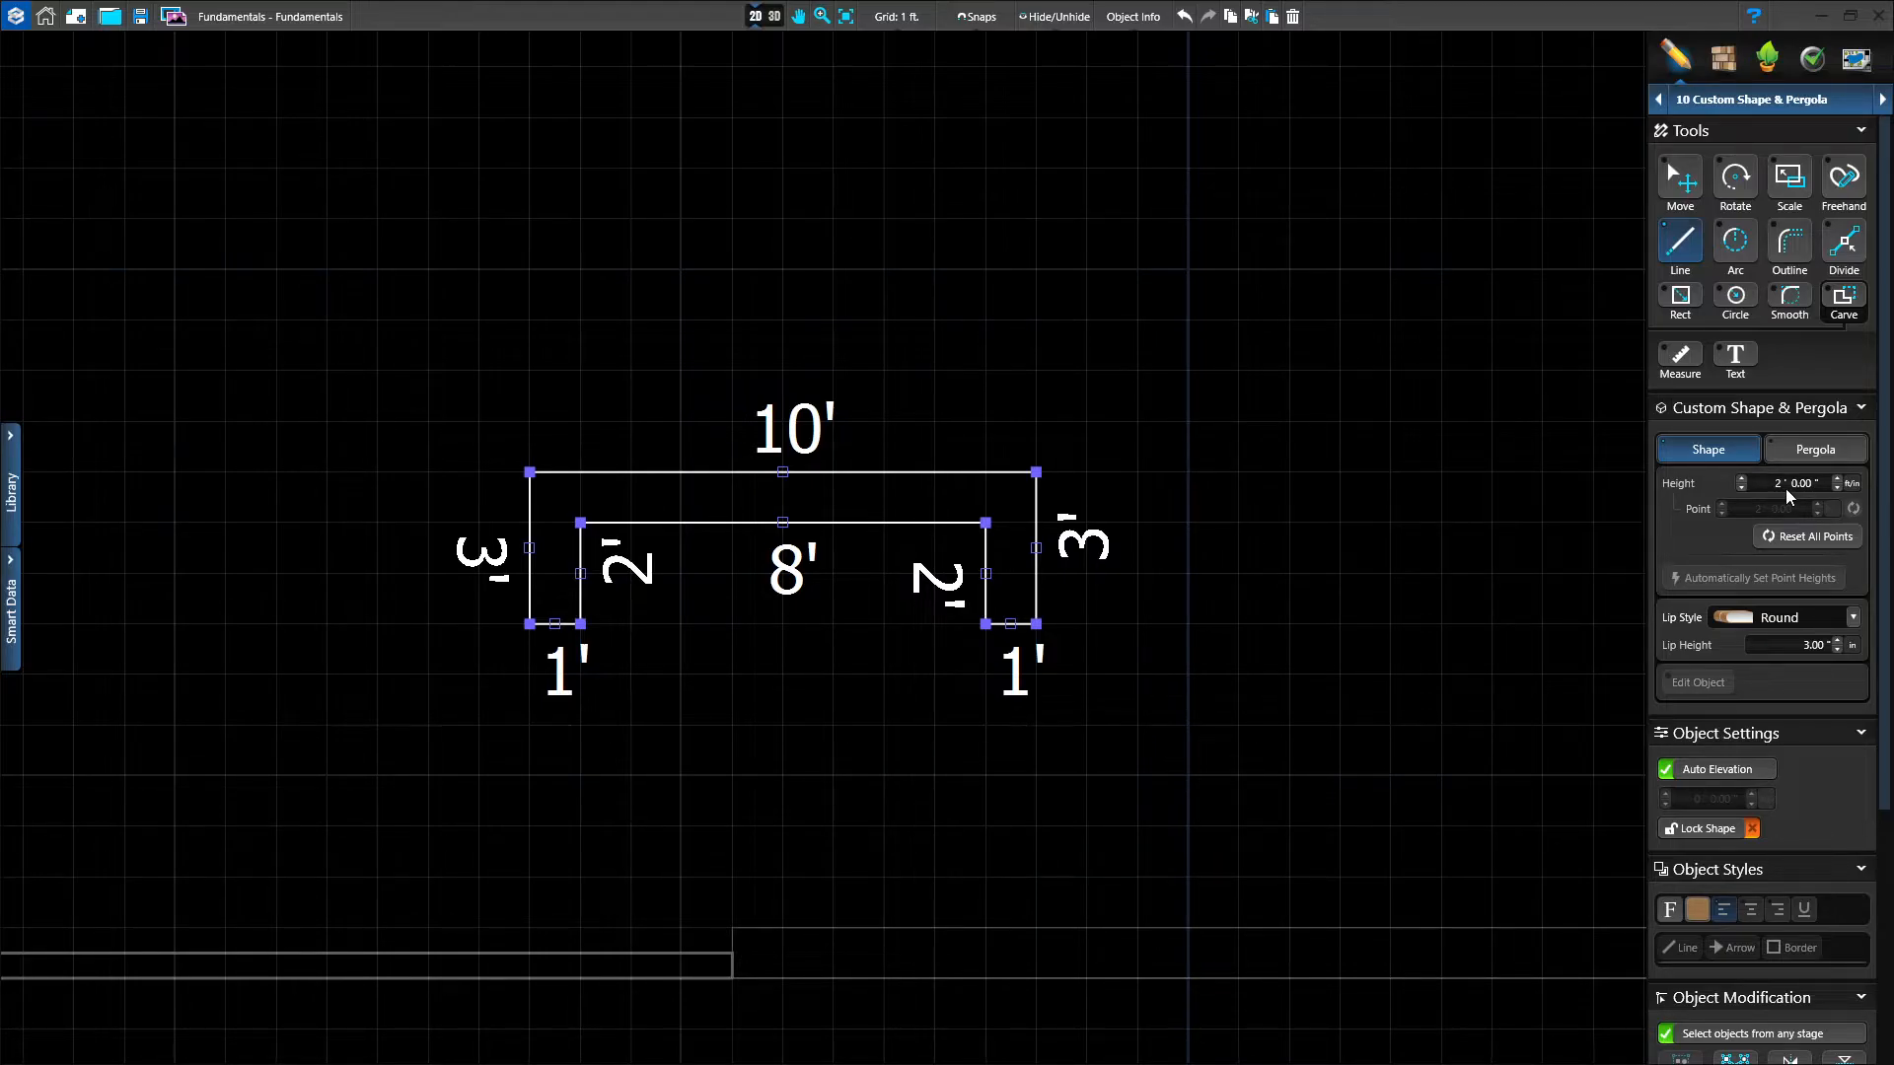
pyautogui.click(1853, 618)
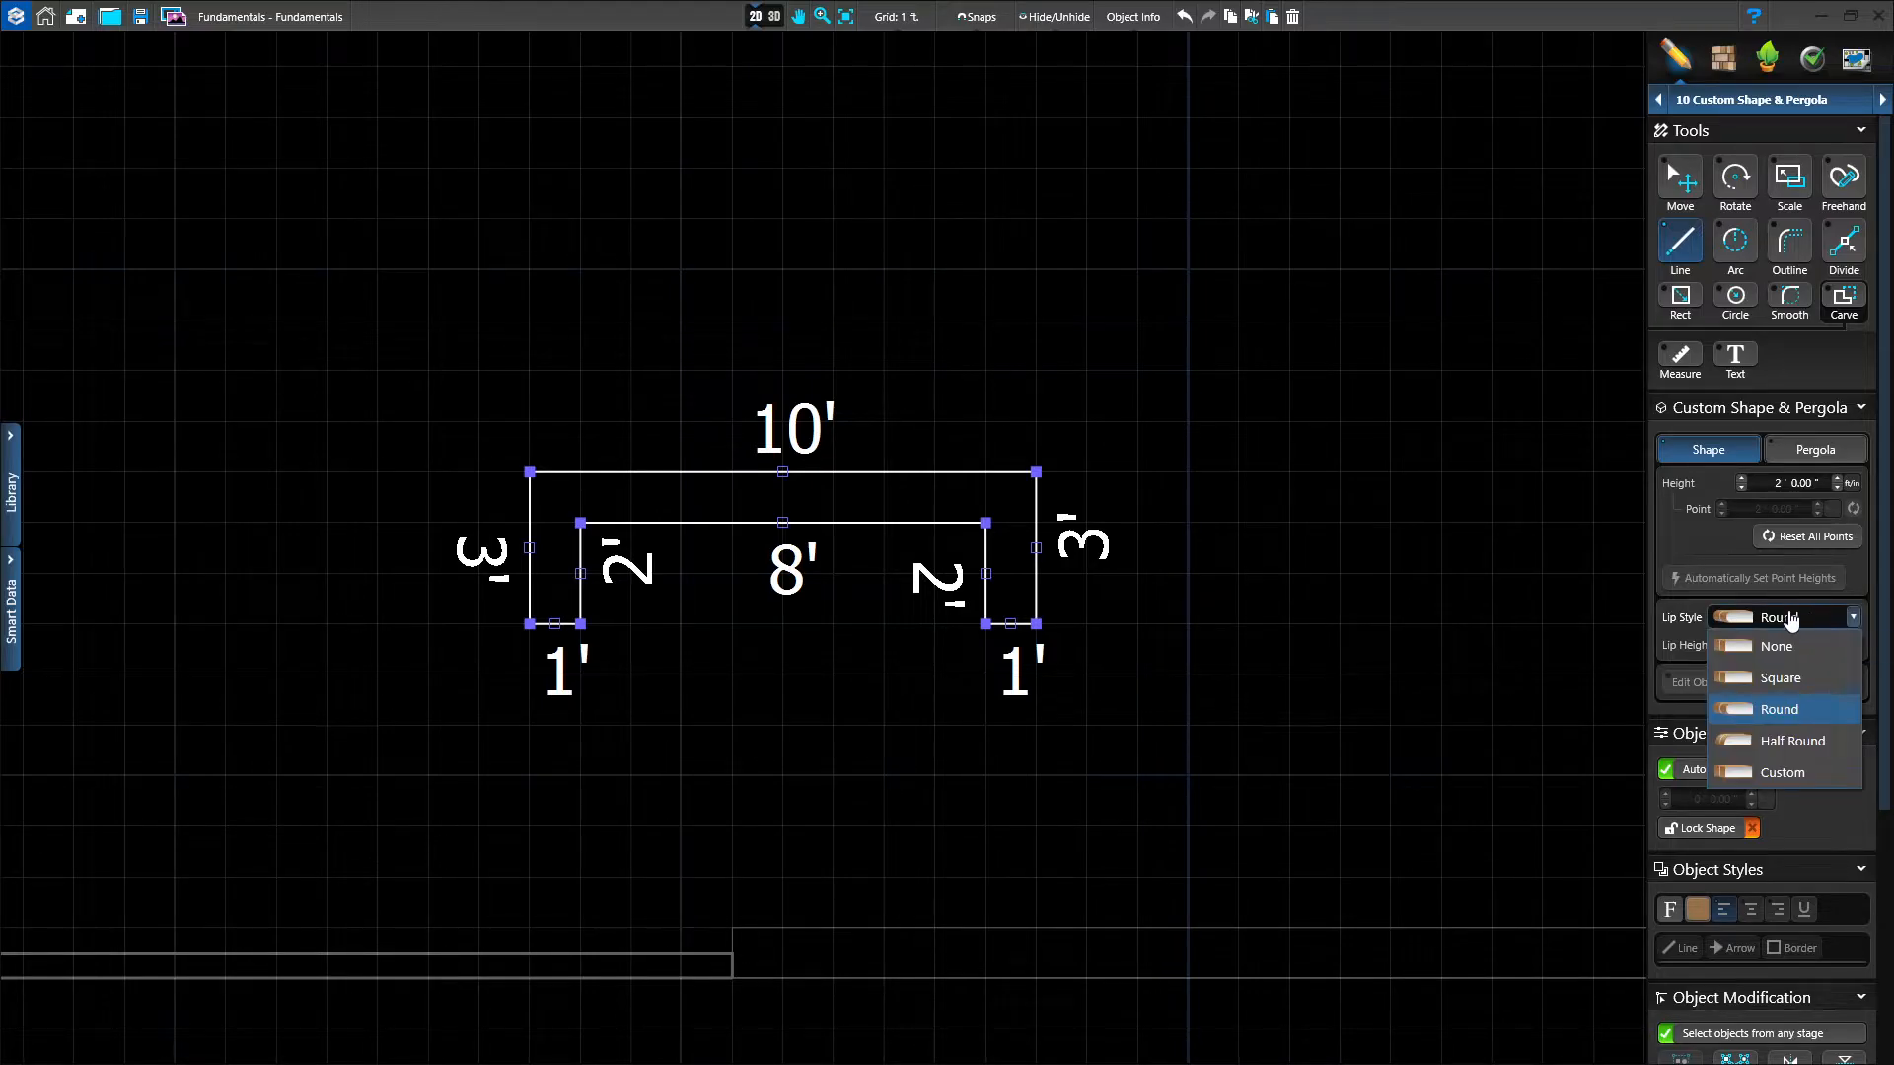
pyautogui.click(1732, 651)
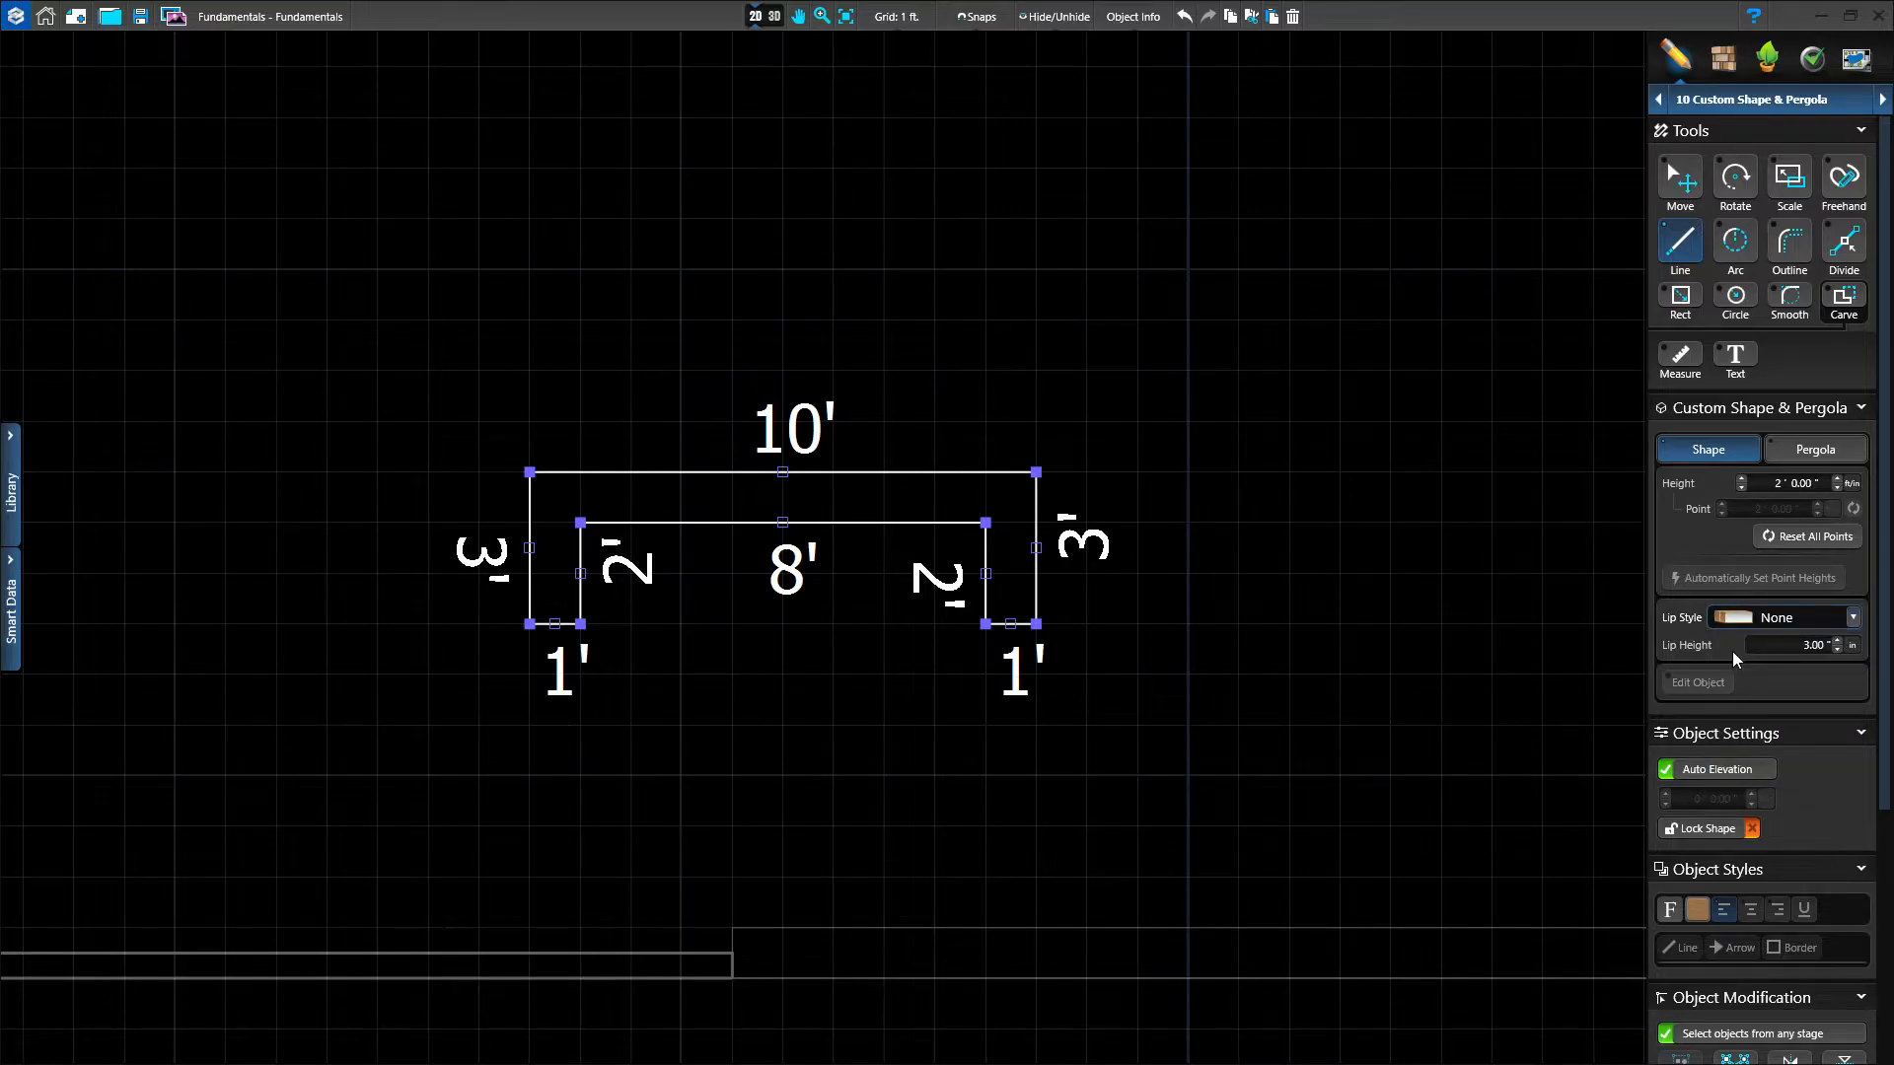
pyautogui.click(1718, 778)
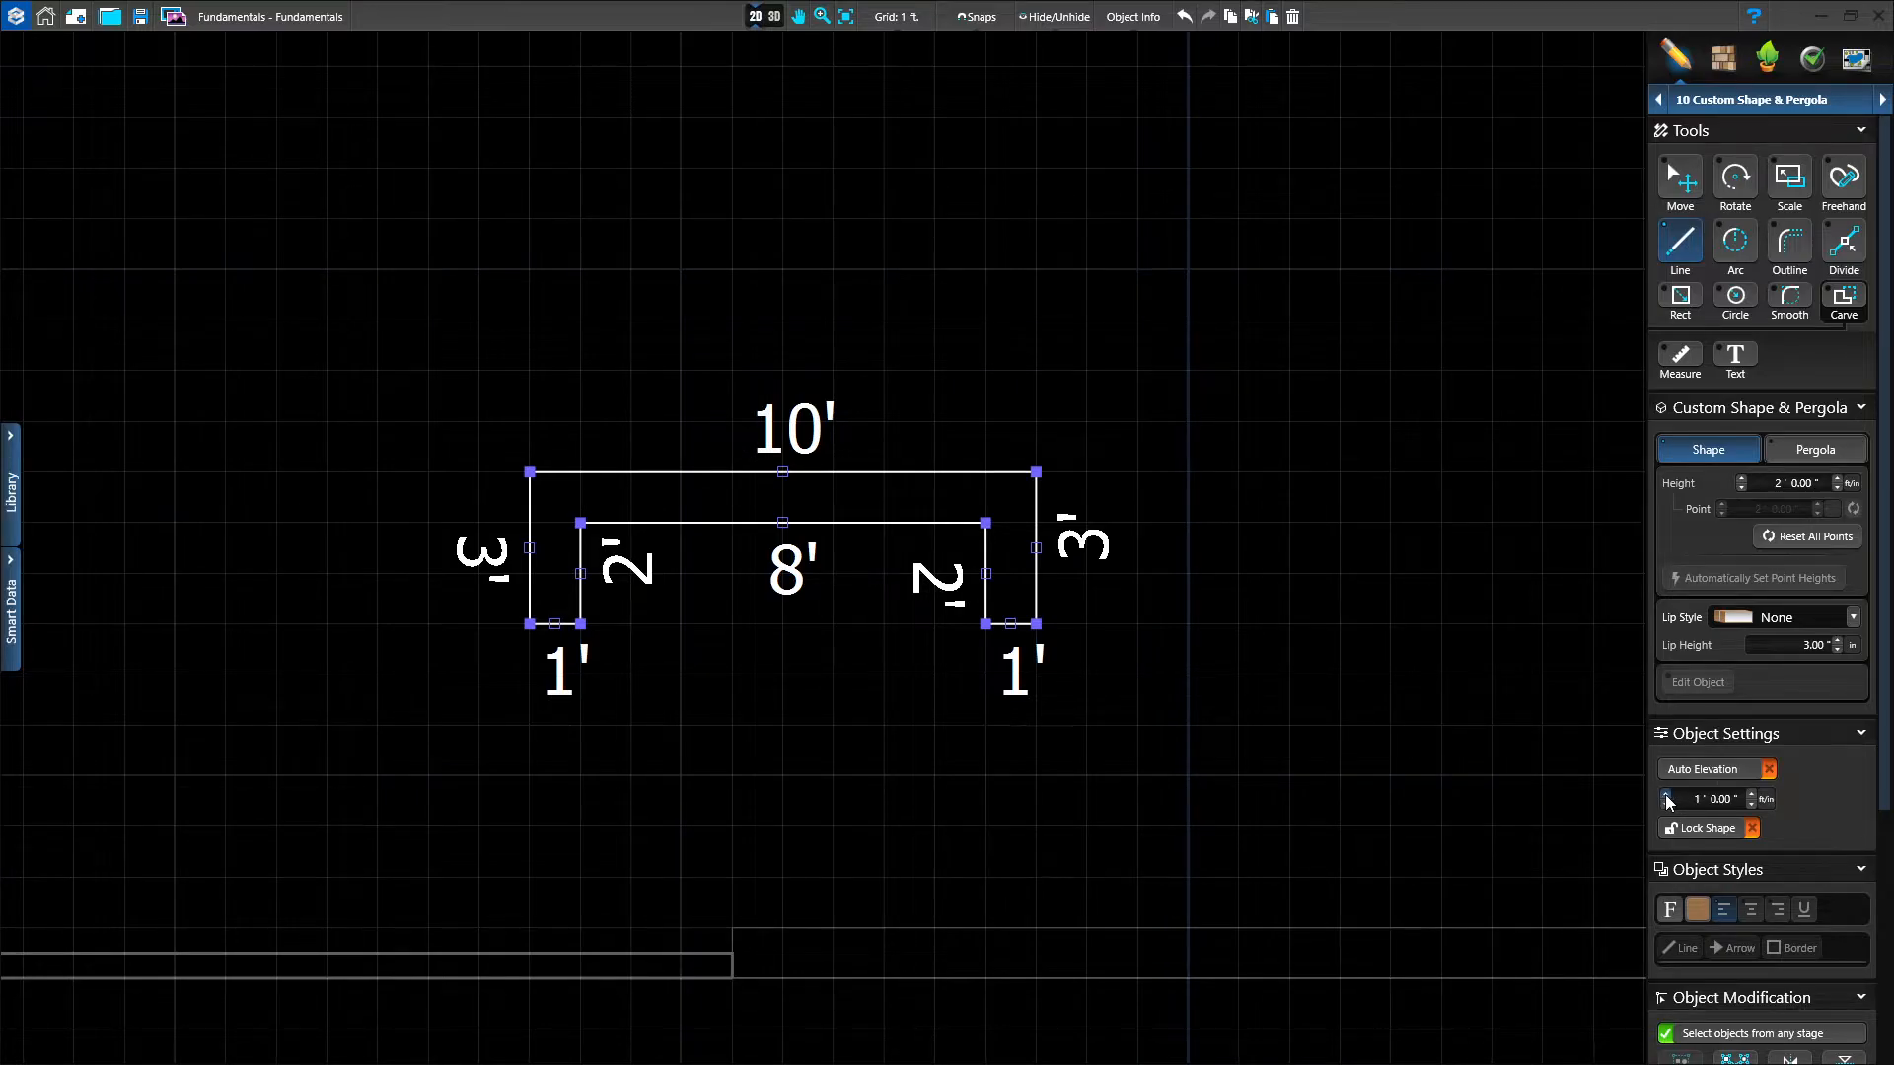
pyautogui.click(1665, 795)
pyautogui.click(1751, 795)
# In 3D, rotate the U shape upright about its long axis so that its two legs point down toward the lawn.
pyautogui.click(774, 15)
pyautogui.moveTo(1180, 838)
pyautogui.mouseDown(button='middle')
pyautogui.moveTo(1038, 866)
pyautogui.moveTo(815, 822)
pyautogui.moveTo(1187, 820)
pyautogui.mouseUp(button='middle')
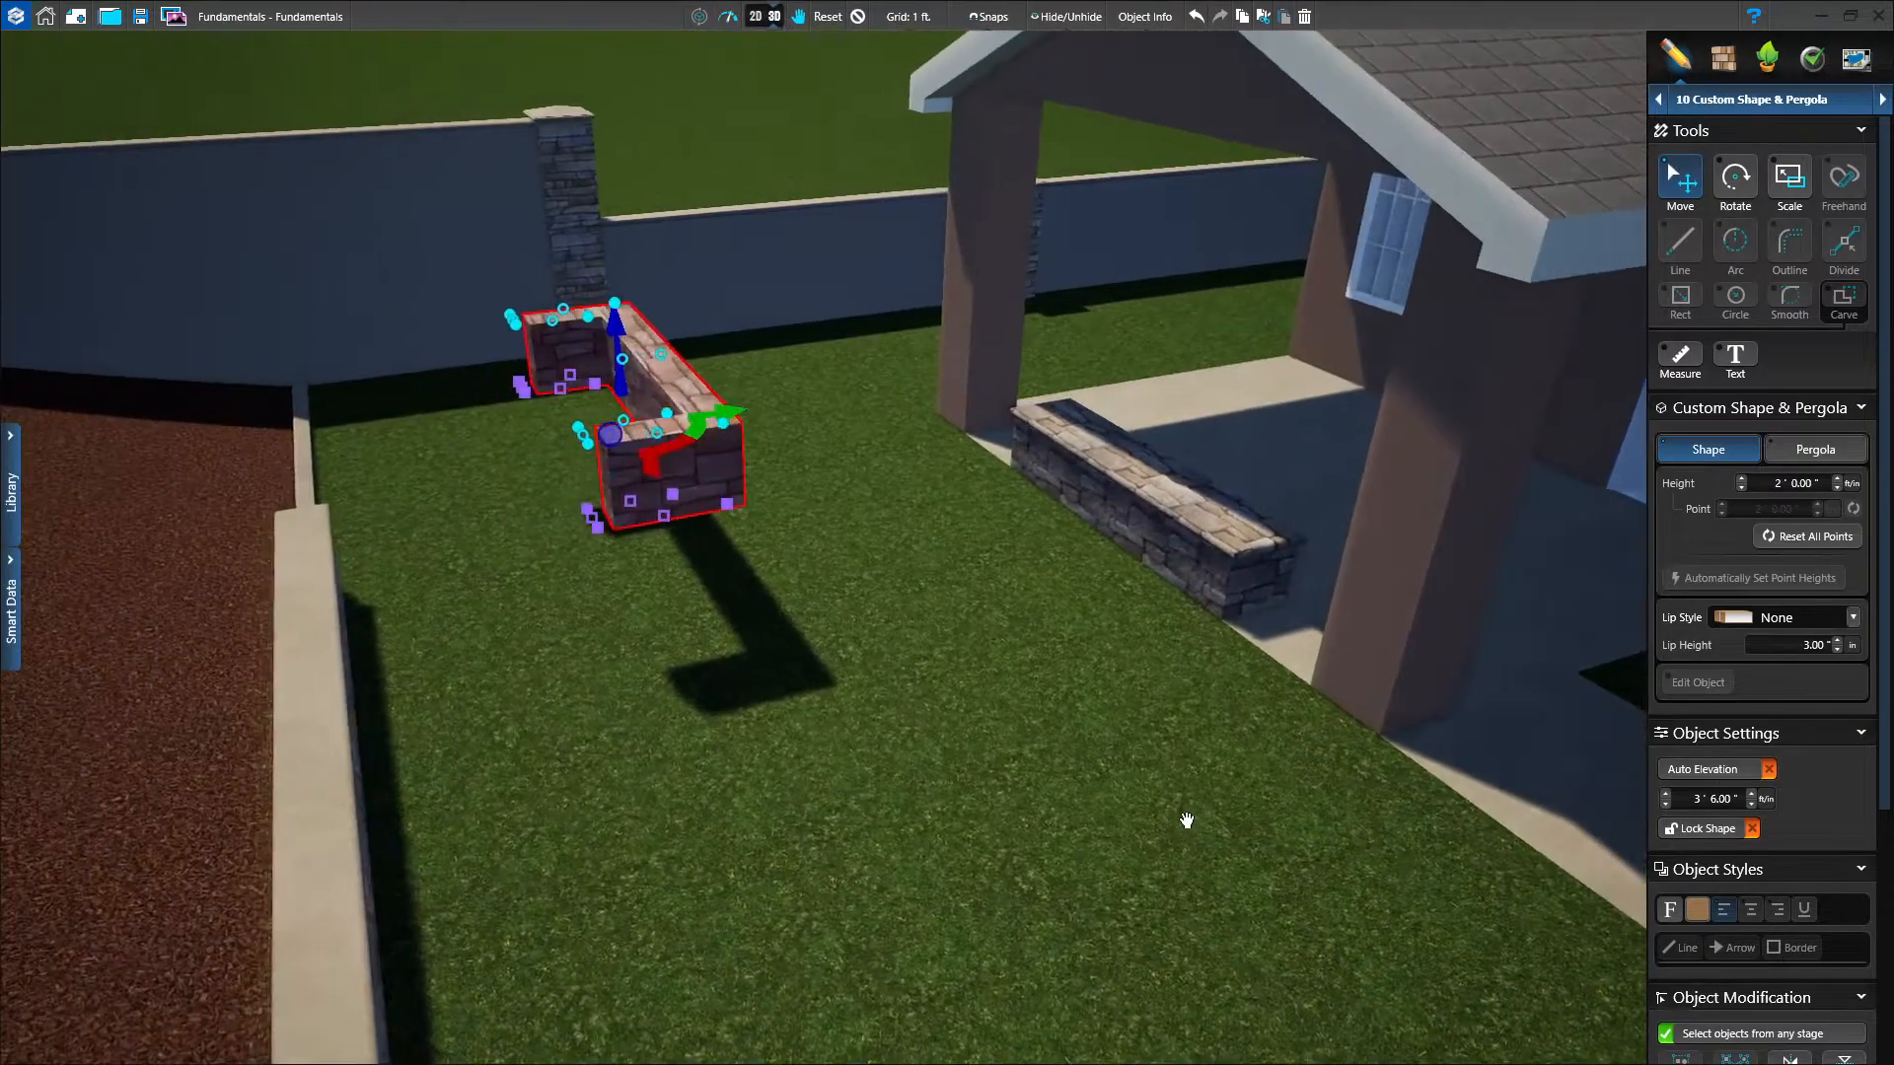
pyautogui.scroll(3, 1004, 932)
pyautogui.moveTo(978, 676); pyautogui.dragTo(1086, 848, button='middle')
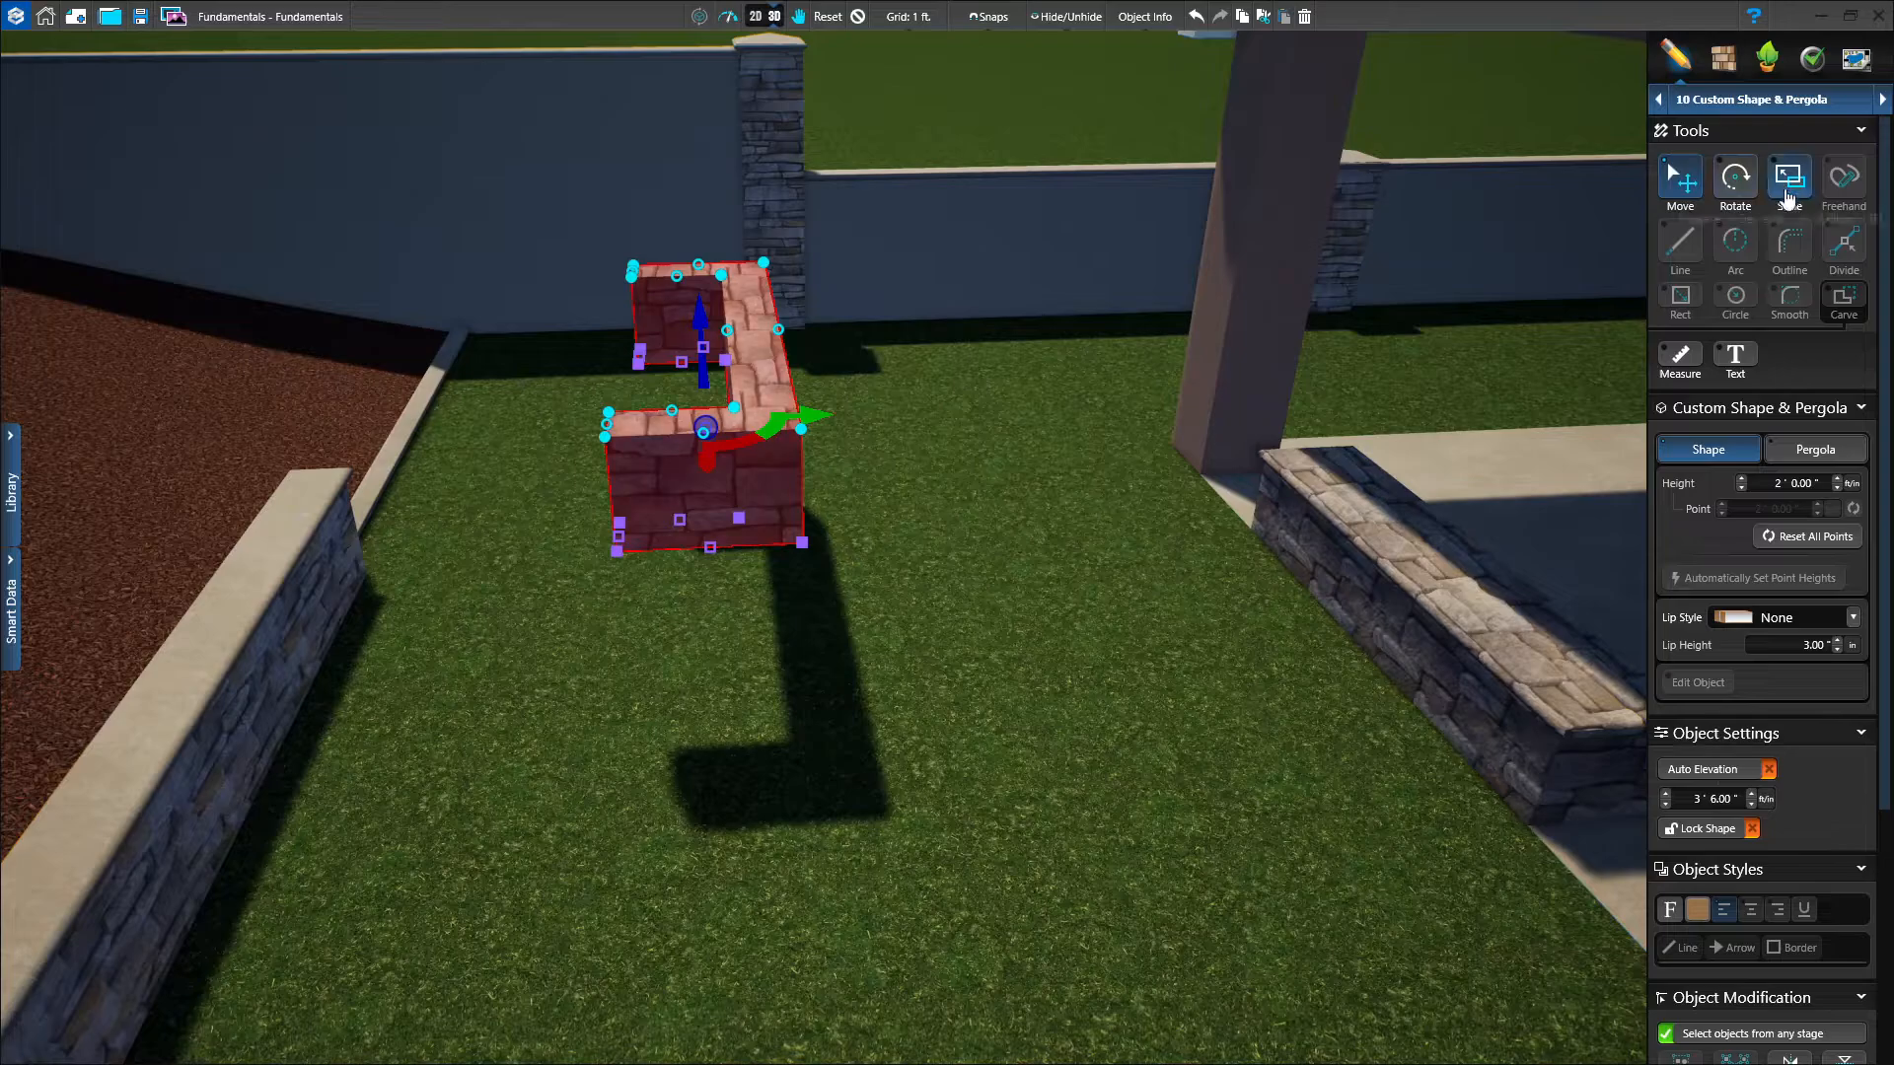
pyautogui.click(1732, 179)
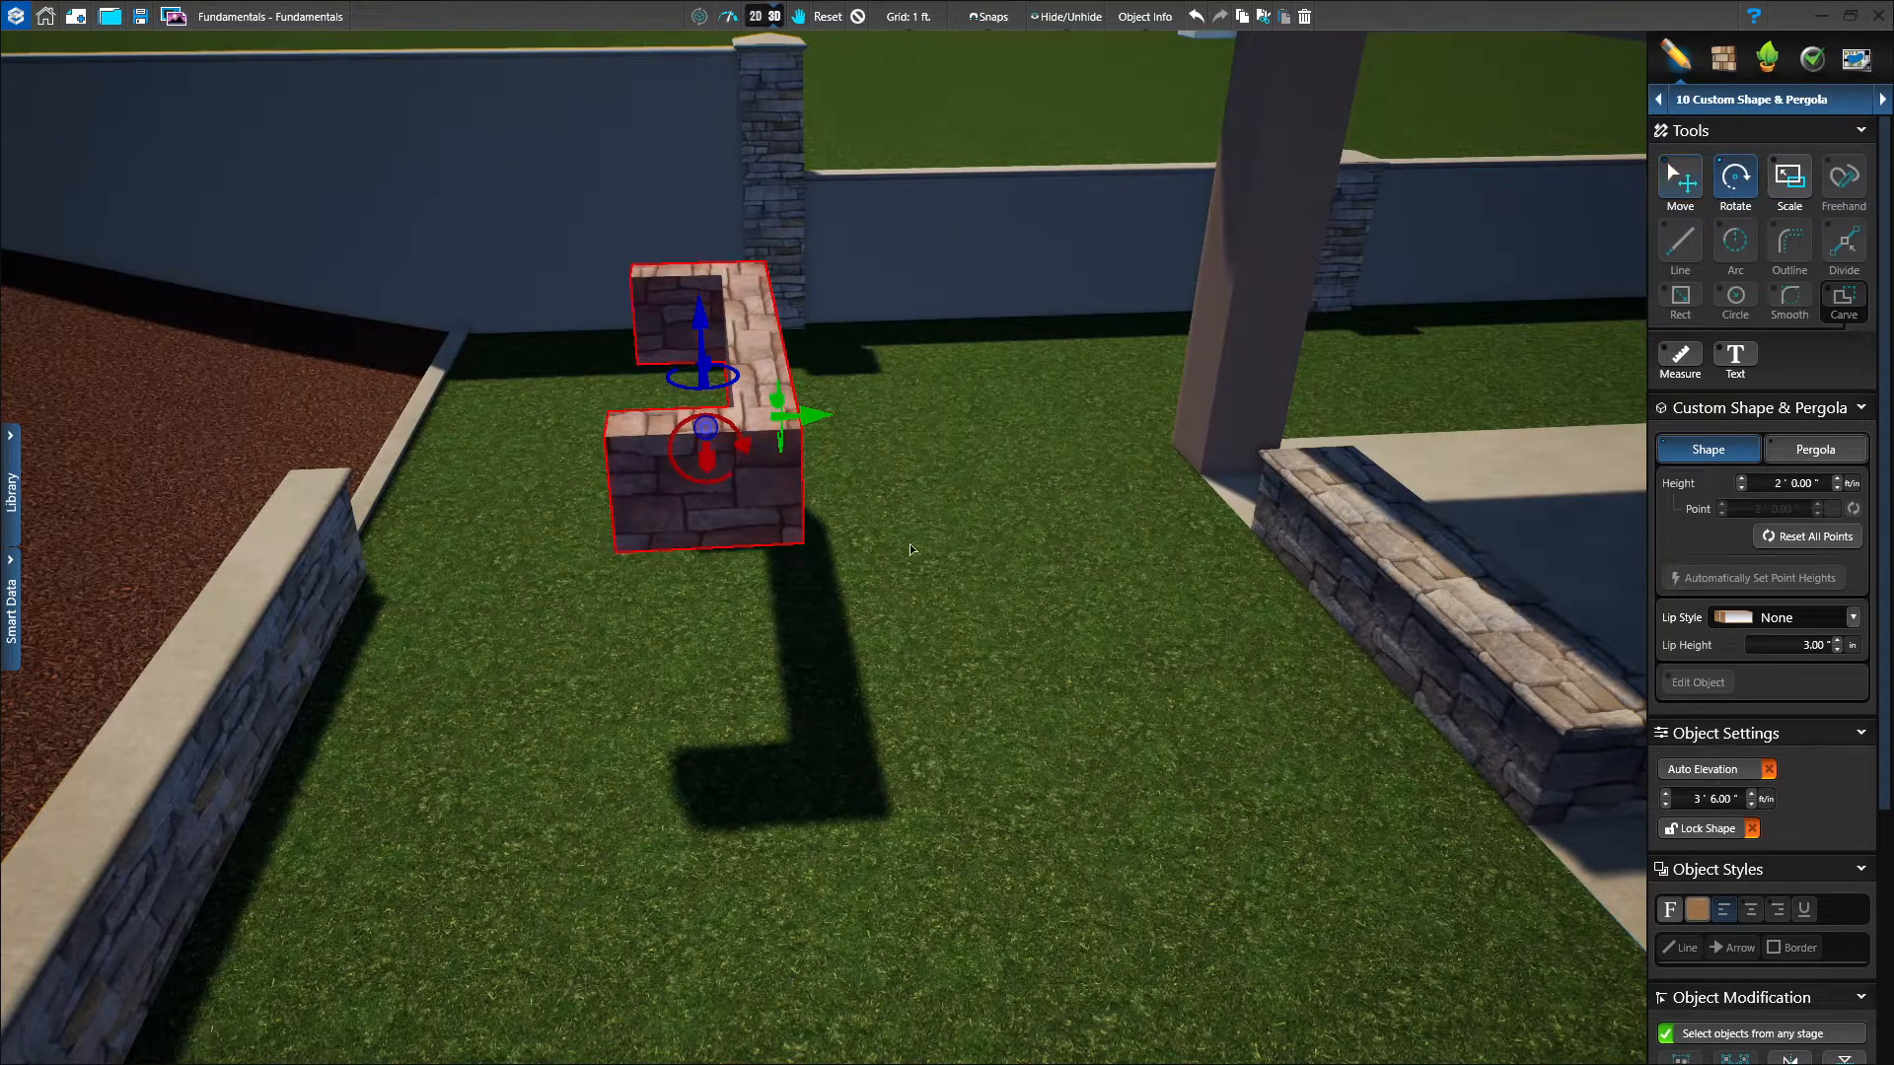
pyautogui.moveTo(904, 653)
pyautogui.mouseDown(button='right')
pyautogui.moveTo(1145, 634)
pyautogui.moveTo(843, 683)
pyautogui.moveTo(883, 620)
pyautogui.moveTo(883, 647)
pyautogui.mouseUp(button='right')
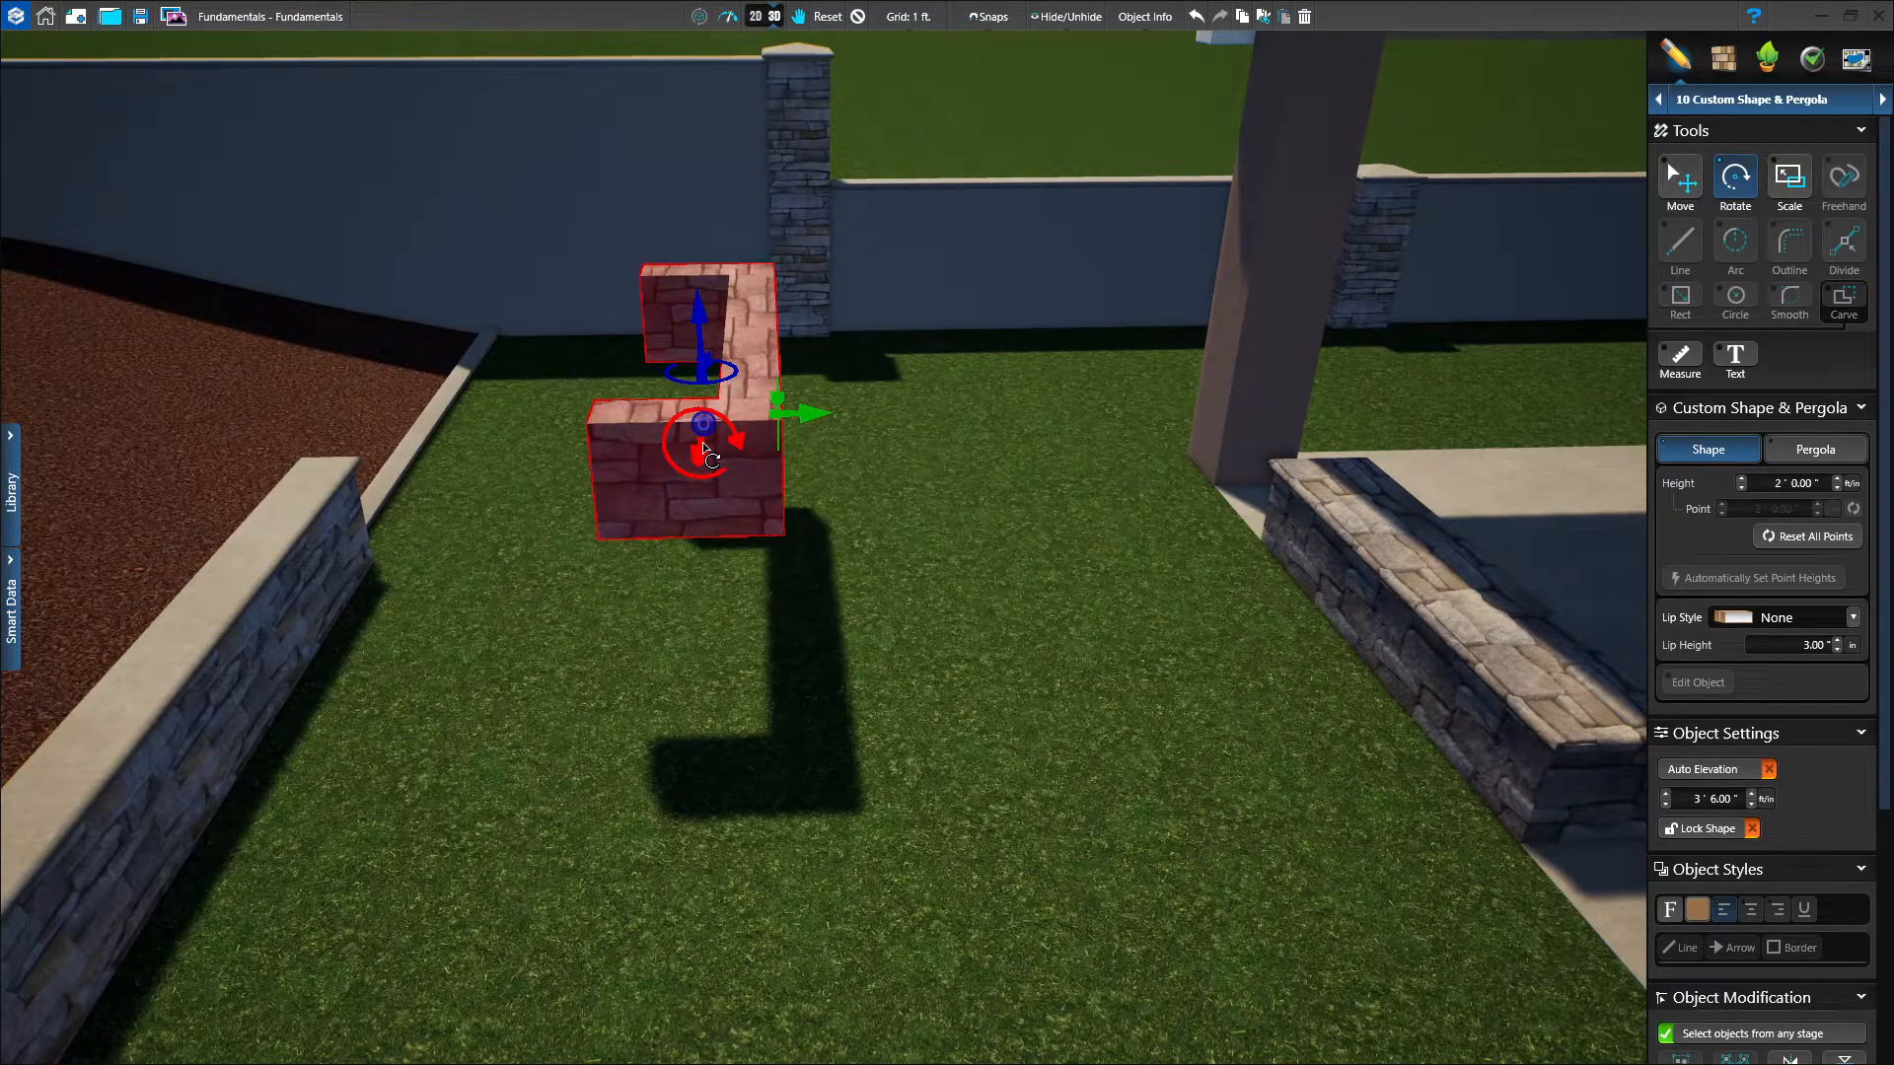
pyautogui.moveTo(703, 446); pyautogui.dragTo(577, 434)
pyautogui.moveTo(577, 434); pyautogui.dragTo(575, 432)
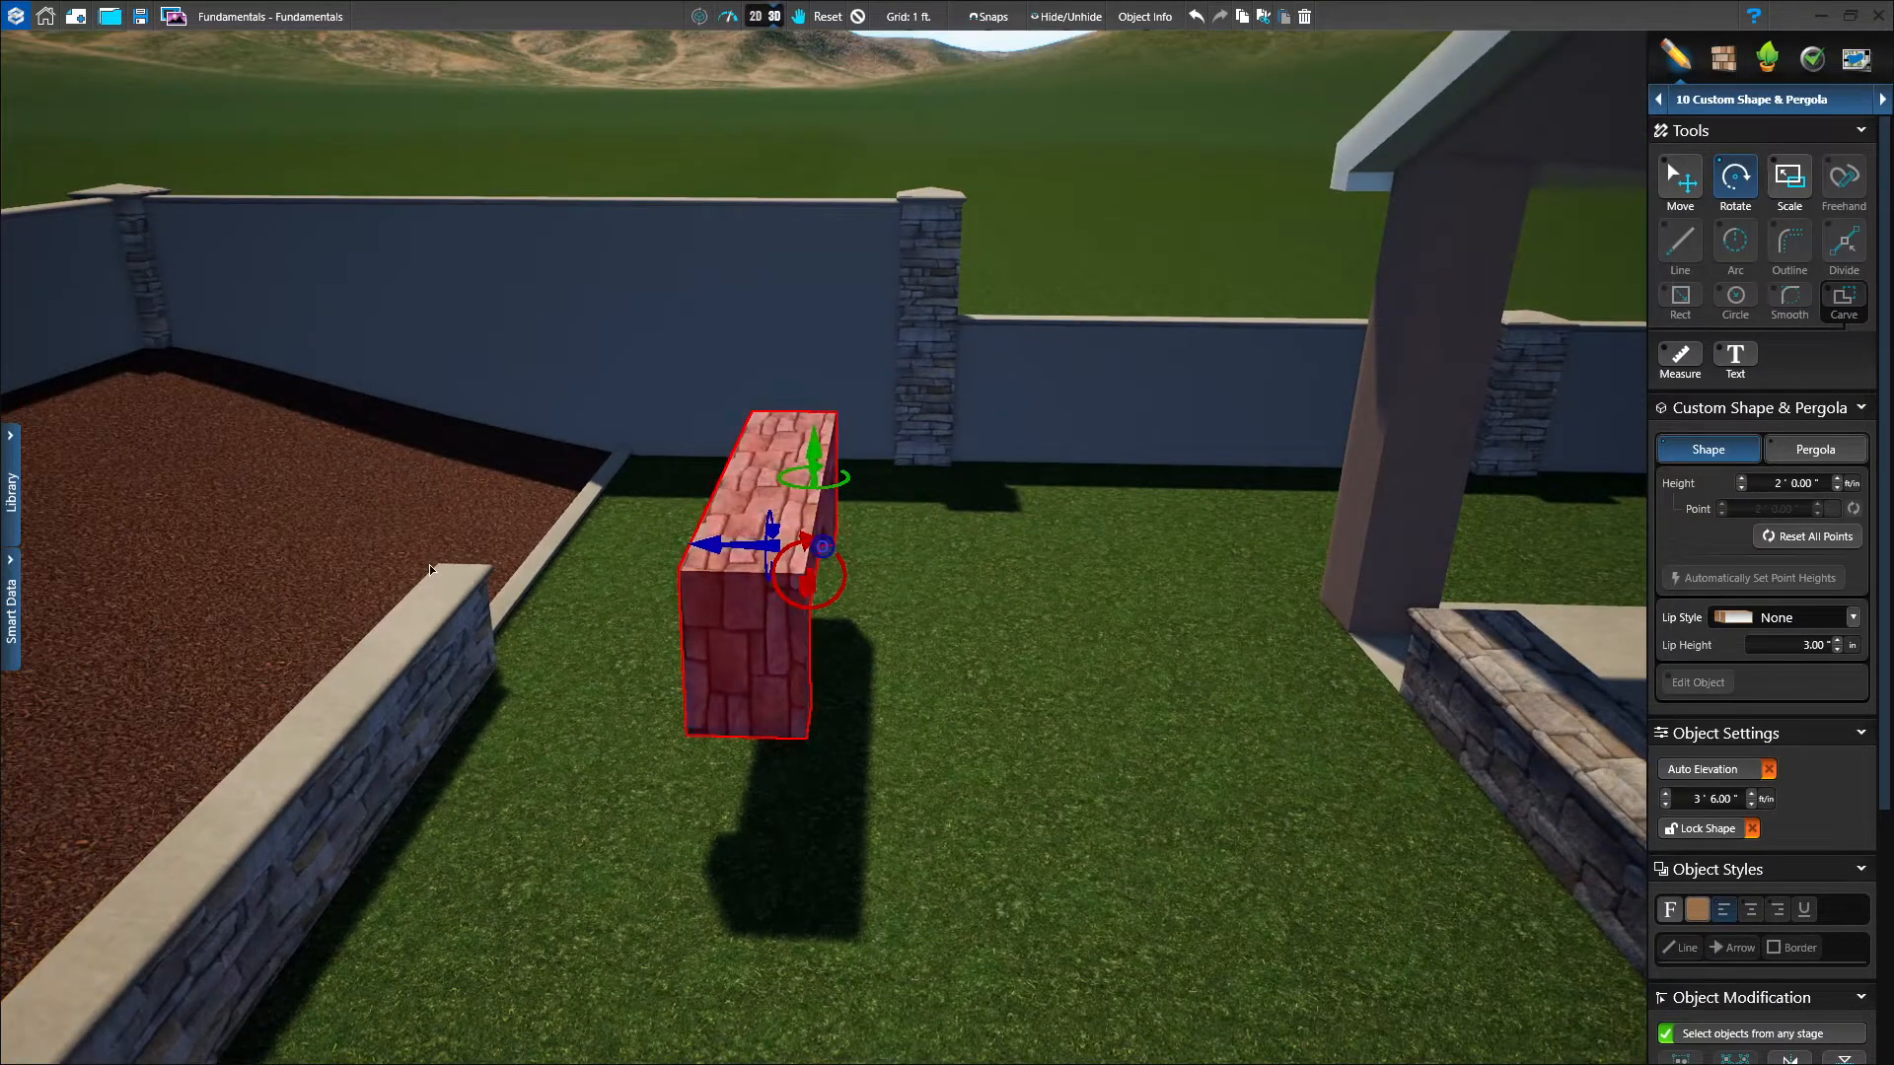
pyautogui.moveTo(478, 724); pyautogui.dragTo(636, 726, button='middle')
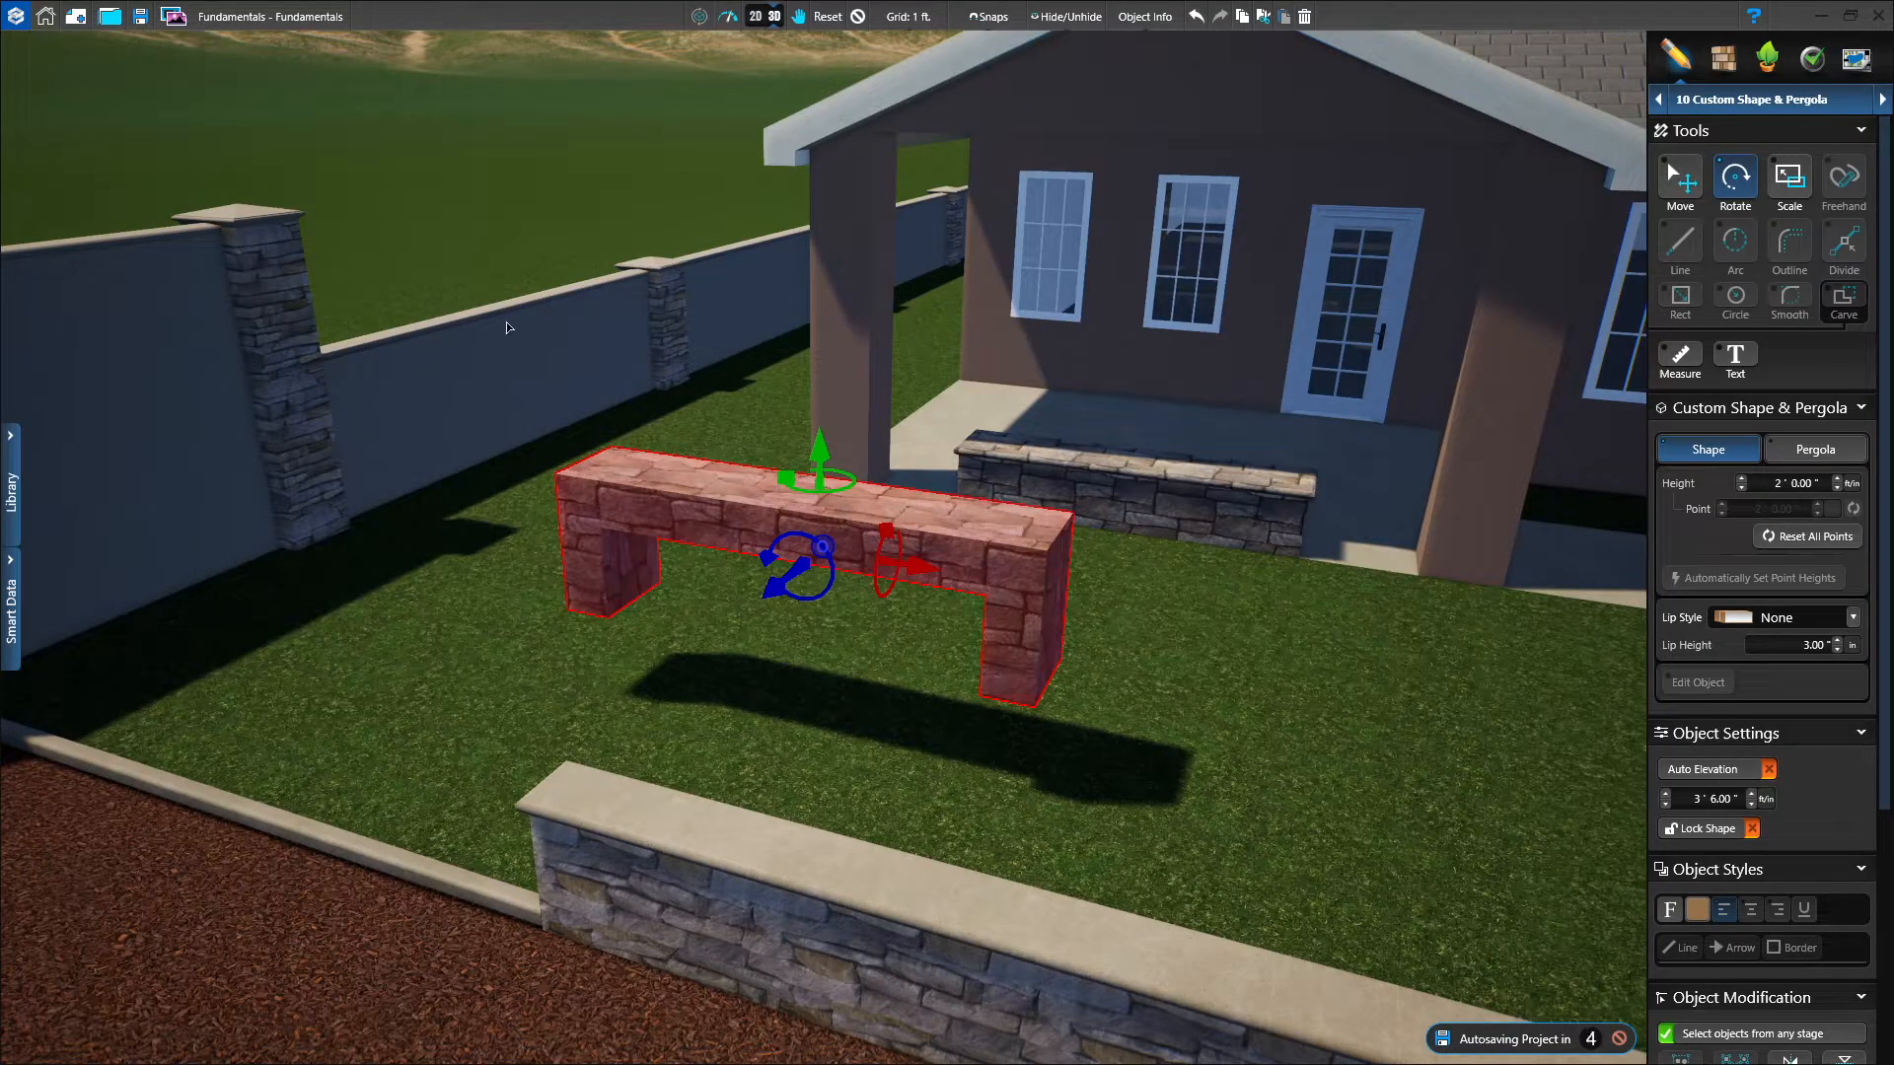
# In the 2D plan, move the U shape onto the stone block between the patio columns, with their outlines aligned.
pyautogui.click(755, 17)
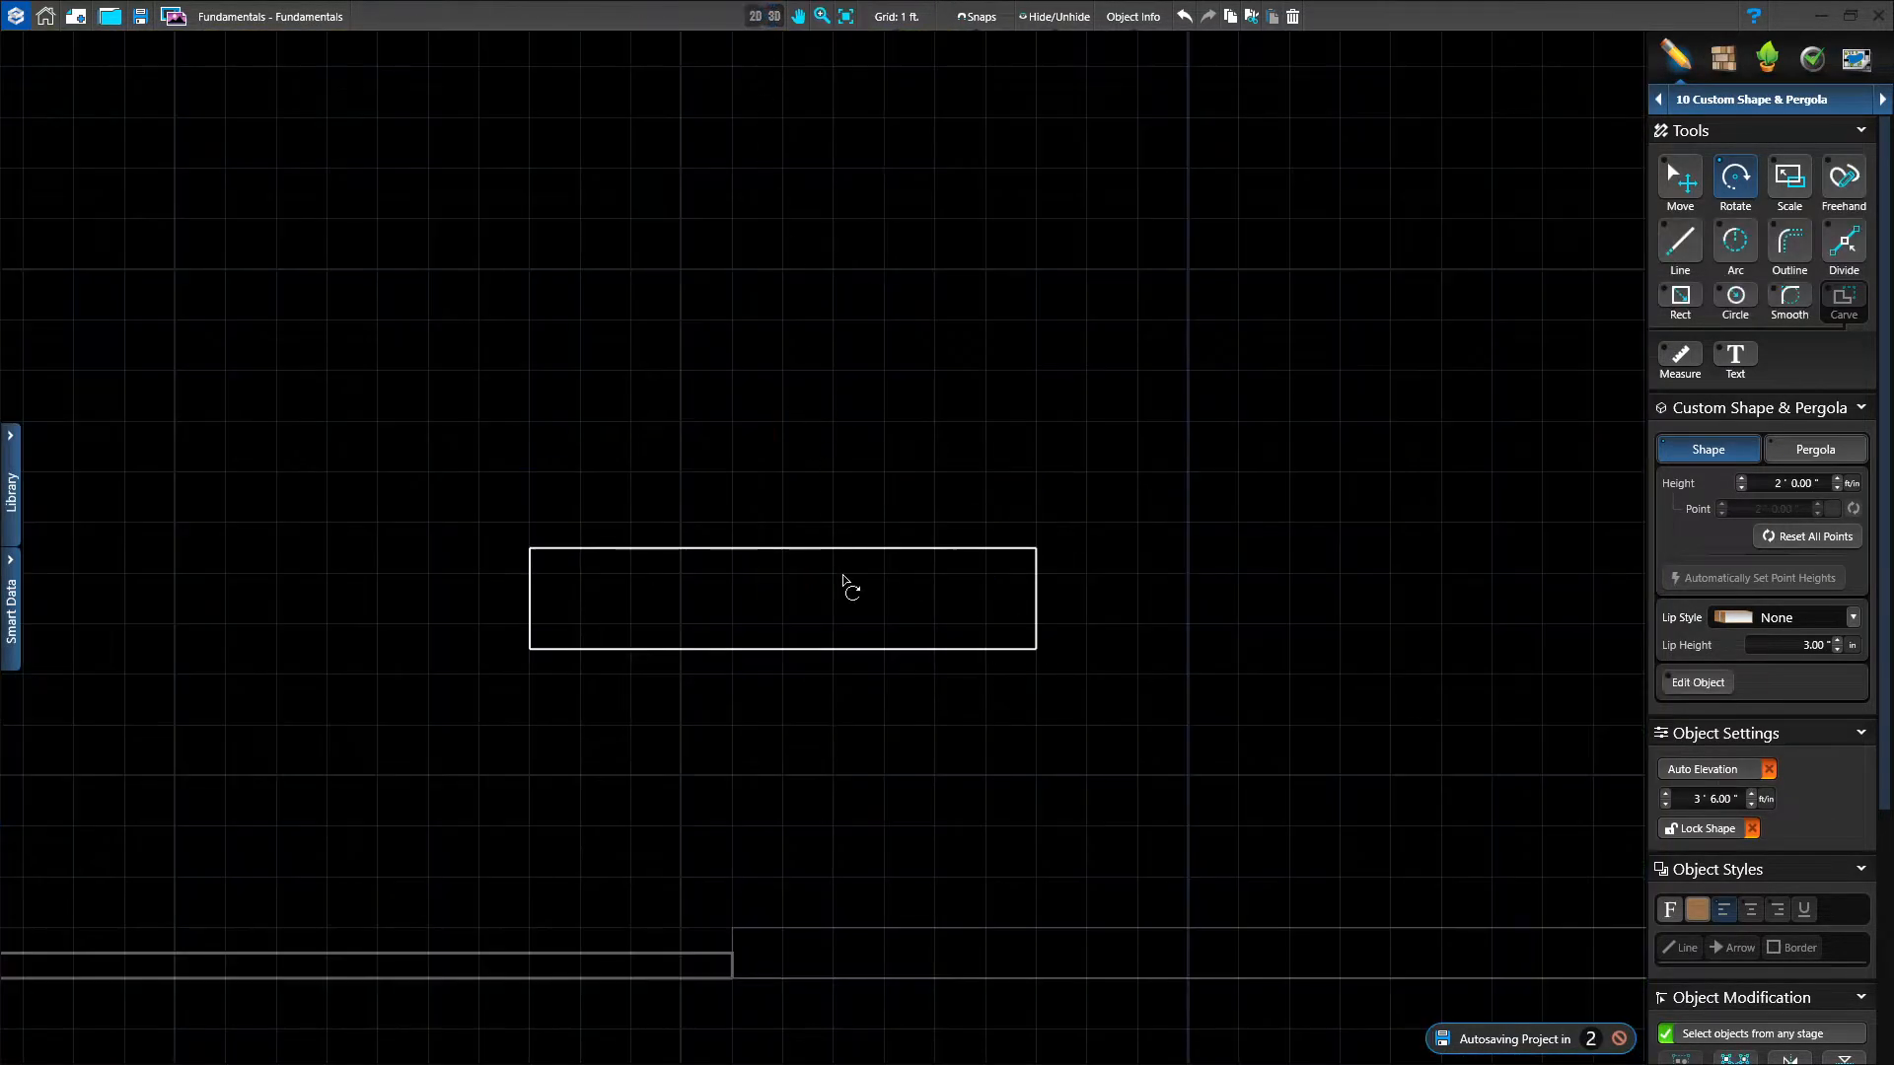
pyautogui.scroll(-3, 886, 702)
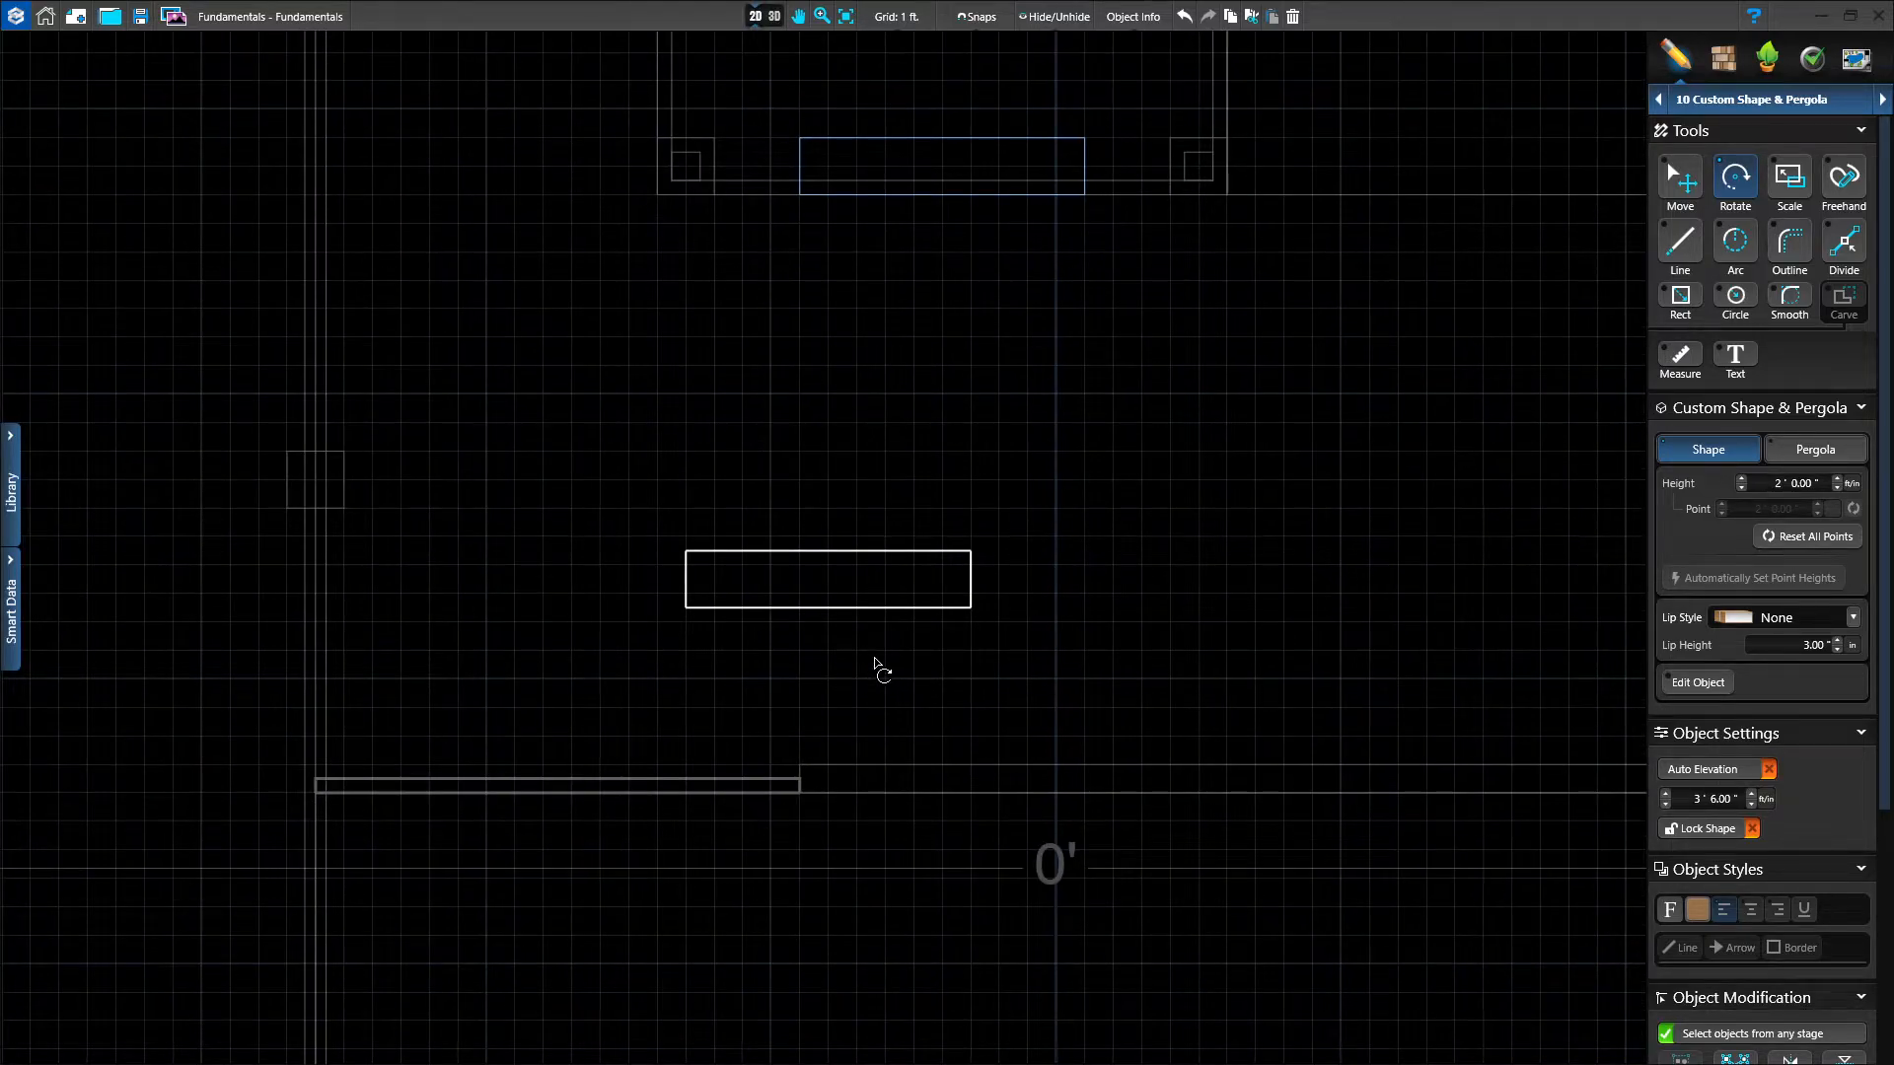
pyautogui.click(1677, 179)
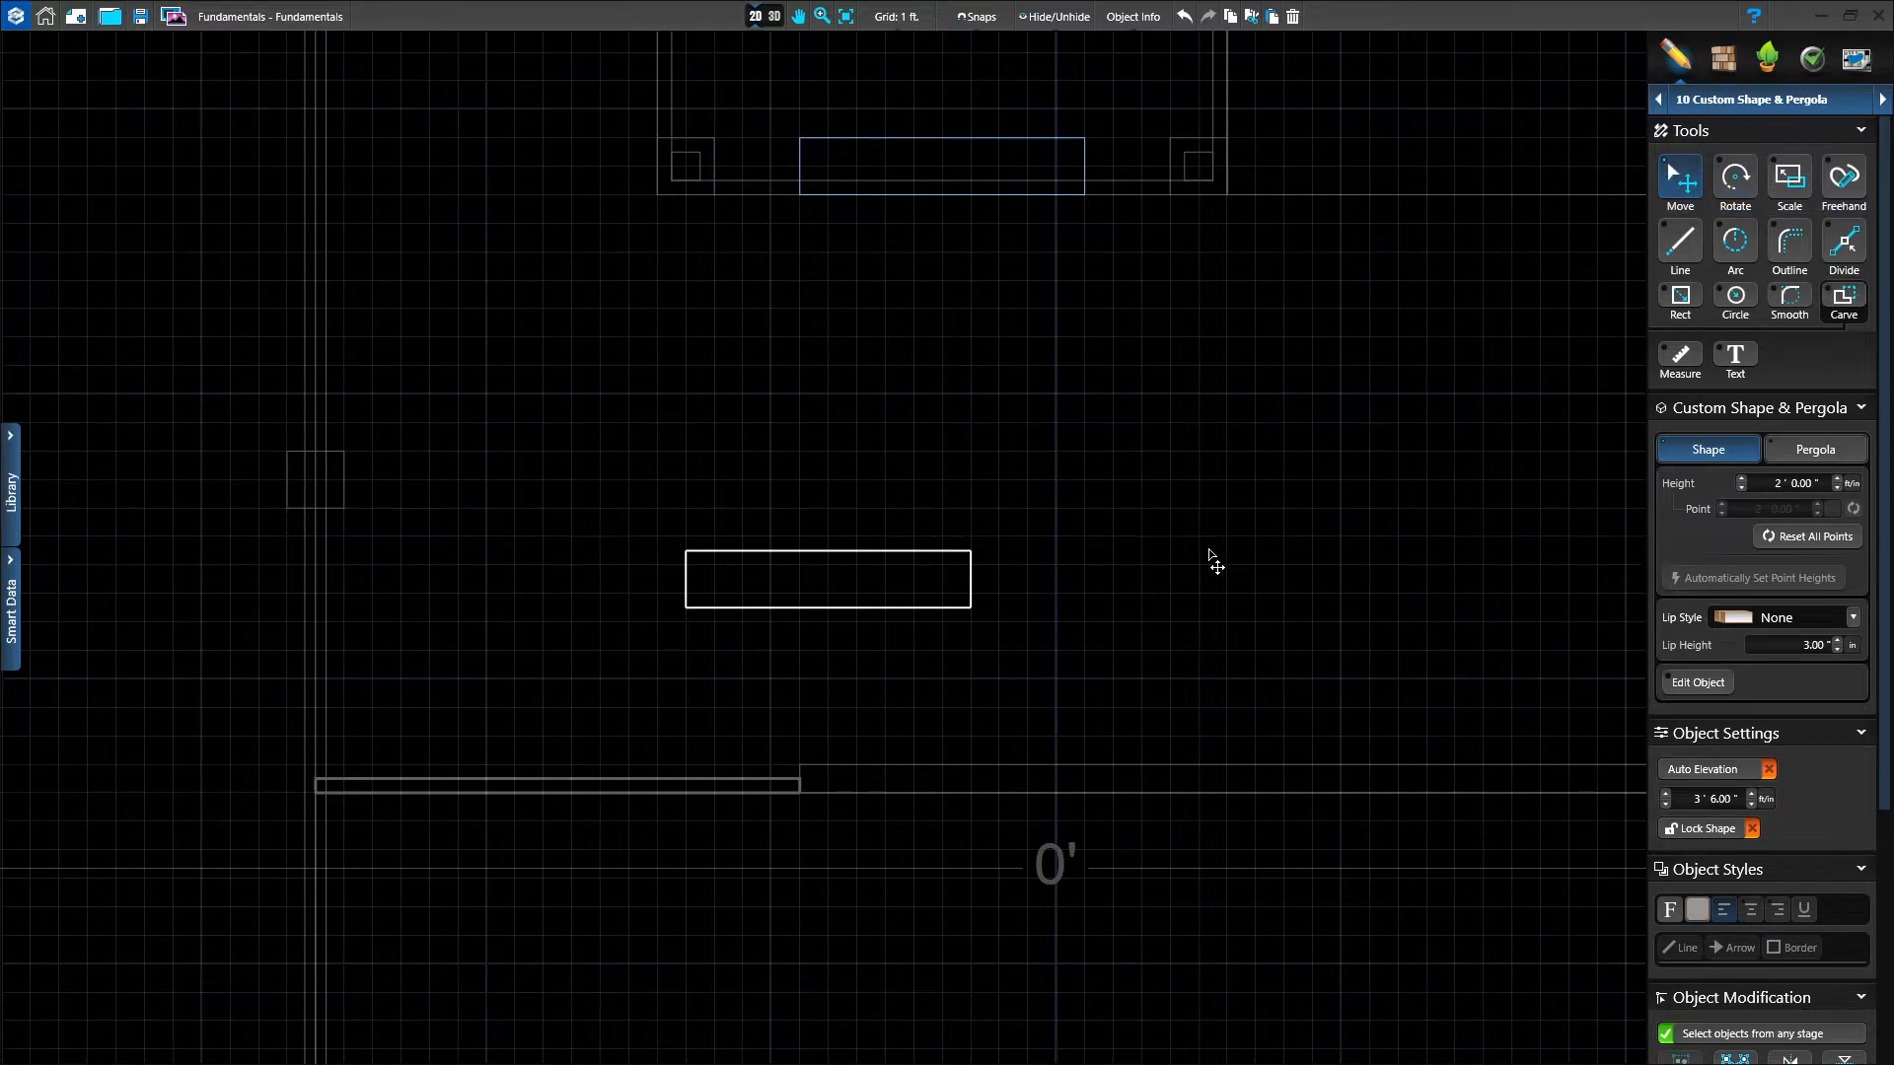
pyautogui.moveTo(969, 595); pyautogui.dragTo(1077, 181)
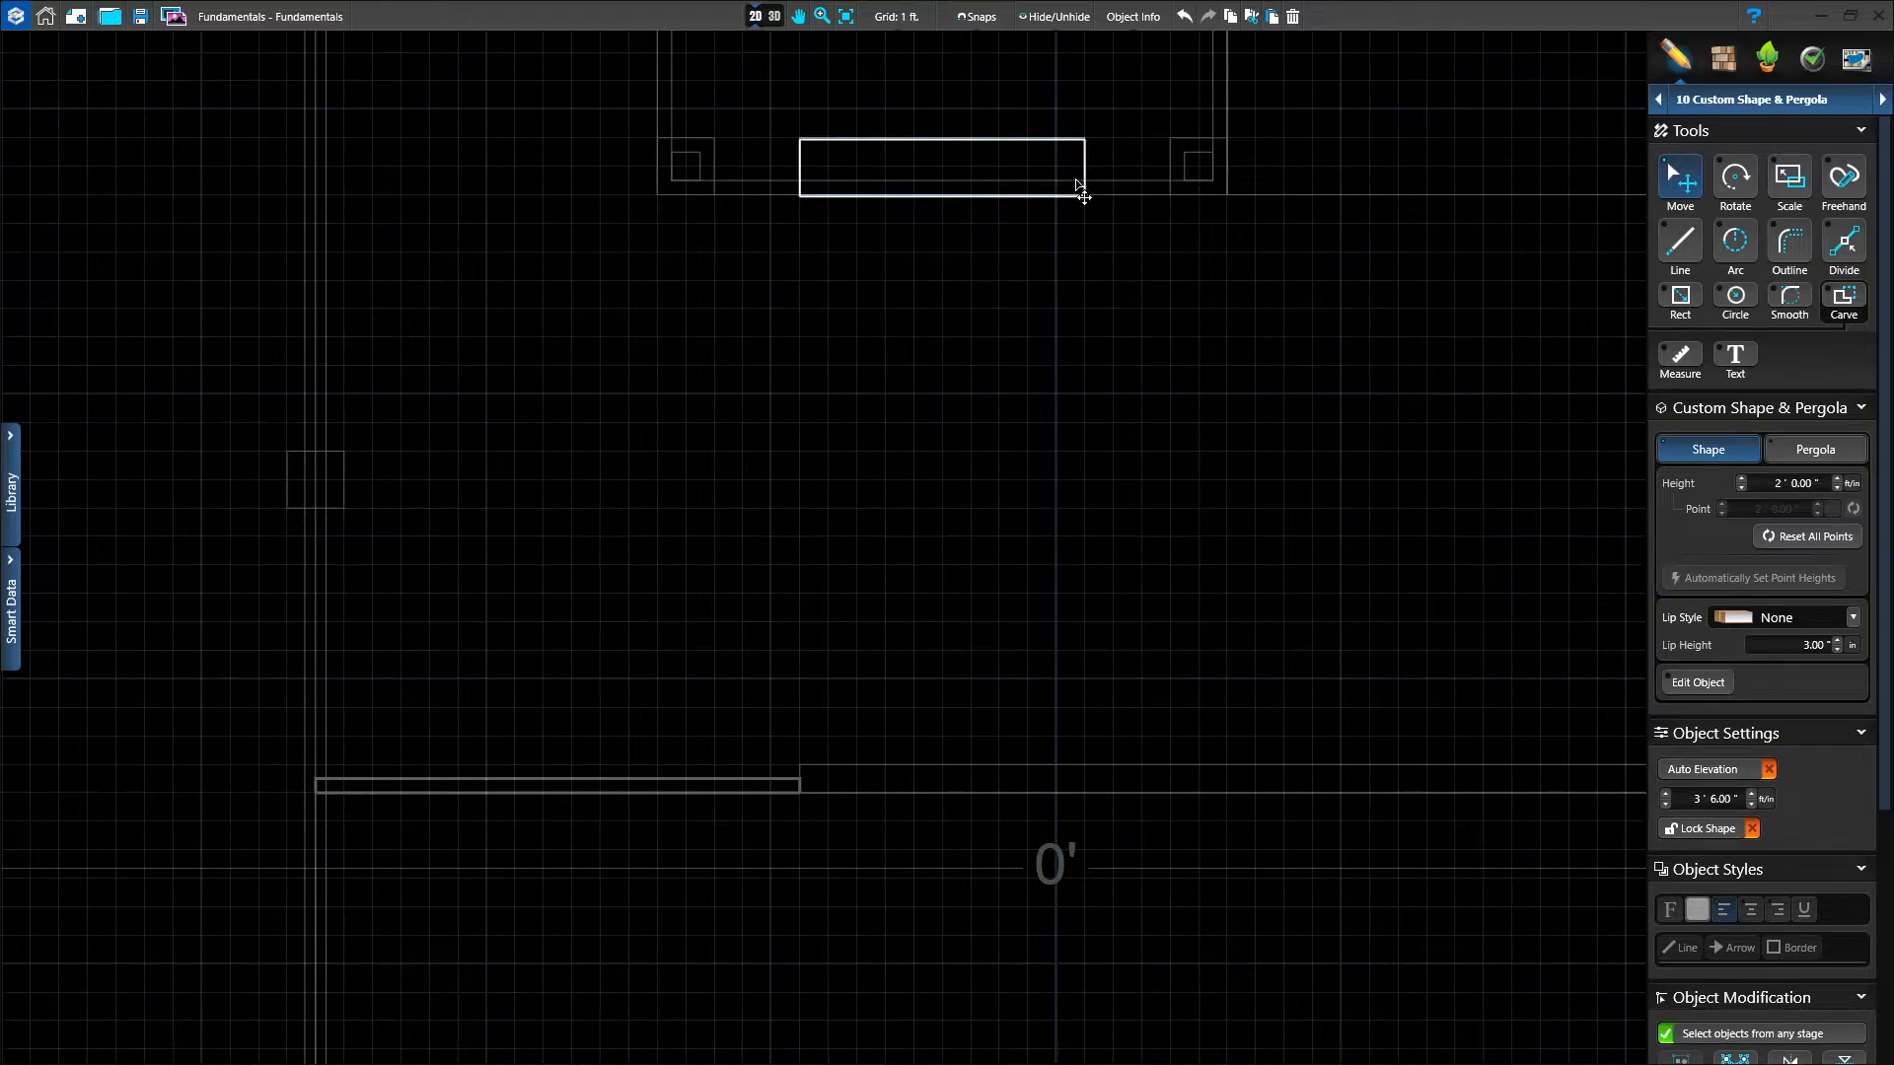
pyautogui.scroll(6, 1077, 182)
pyautogui.moveTo(935, 355); pyautogui.dragTo(1192, 622, button='middle')
pyautogui.moveTo(1263, 459); pyautogui.dragTo(1265, 454)
pyautogui.scroll(5, 1311, 468)
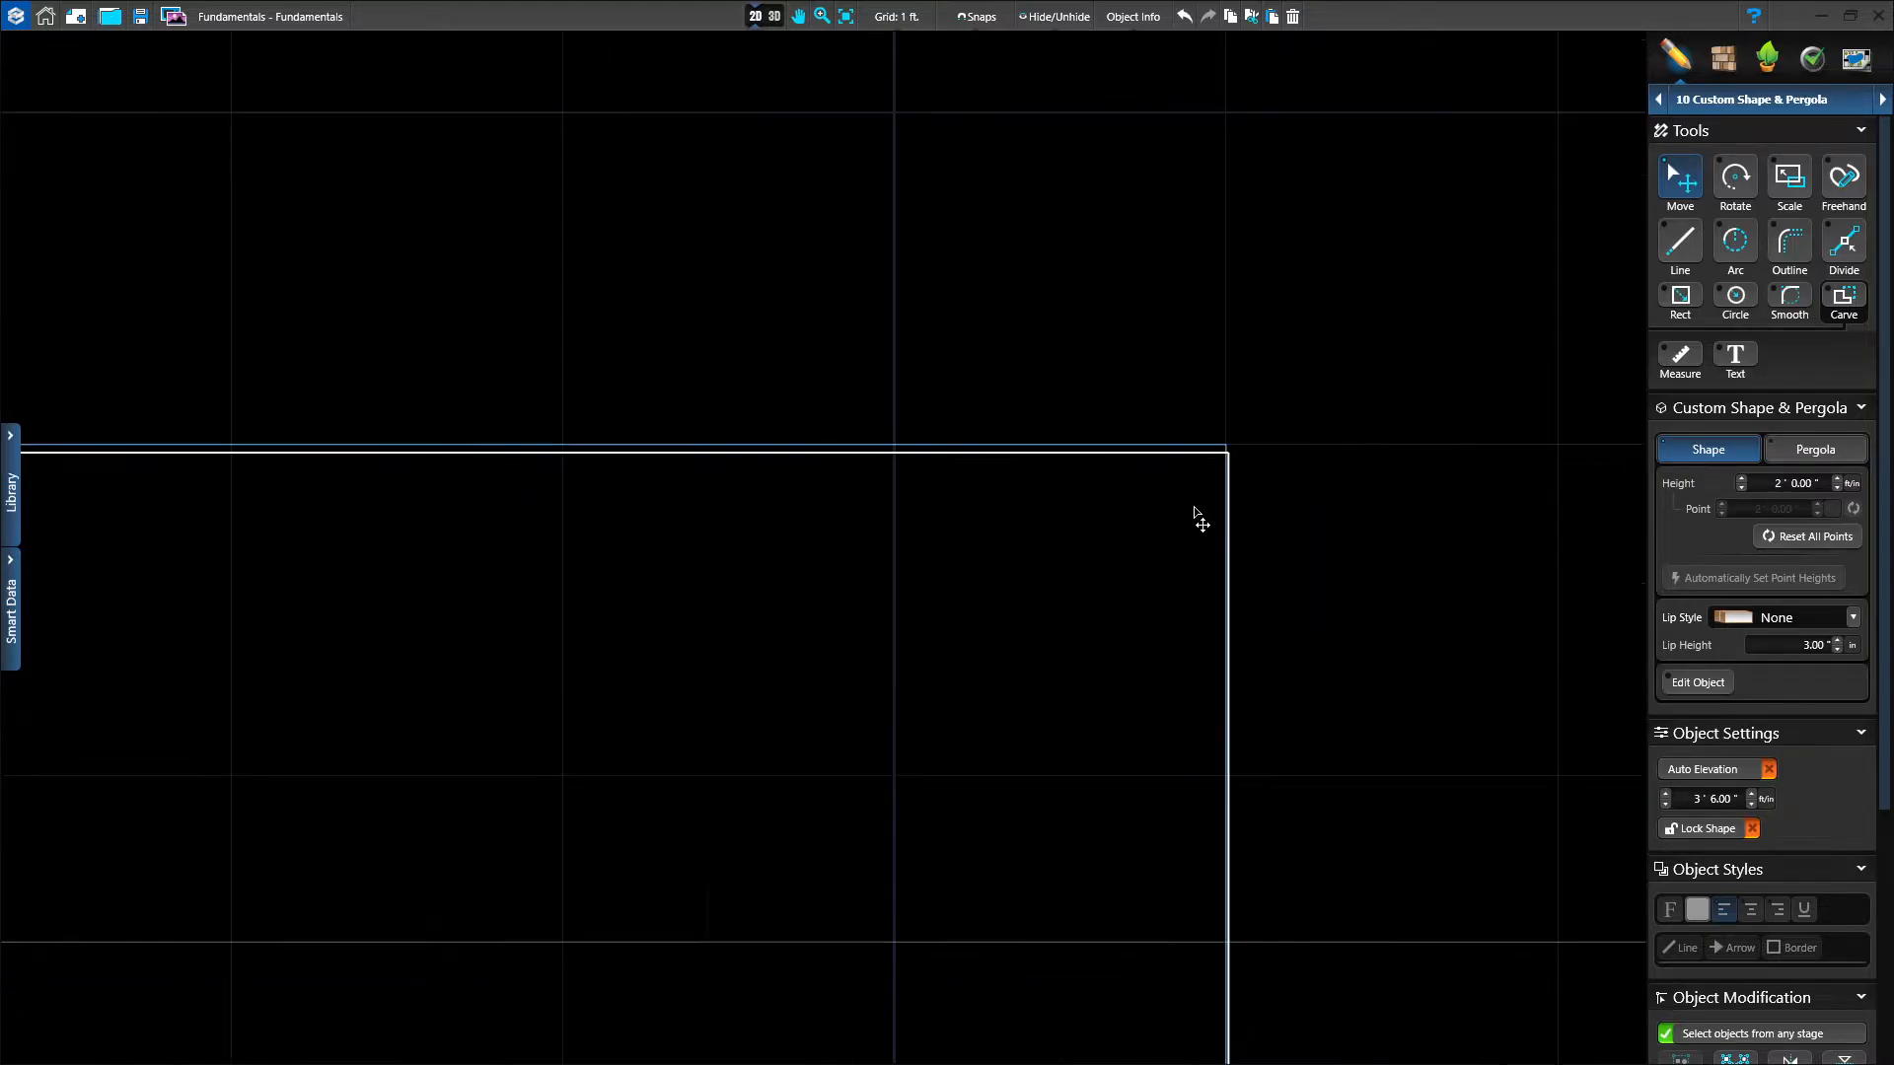
pyautogui.moveTo(1153, 437); pyautogui.dragTo(1154, 427)
pyautogui.scroll(-4, 983, 646)
pyautogui.scroll(-4, 983, 646)
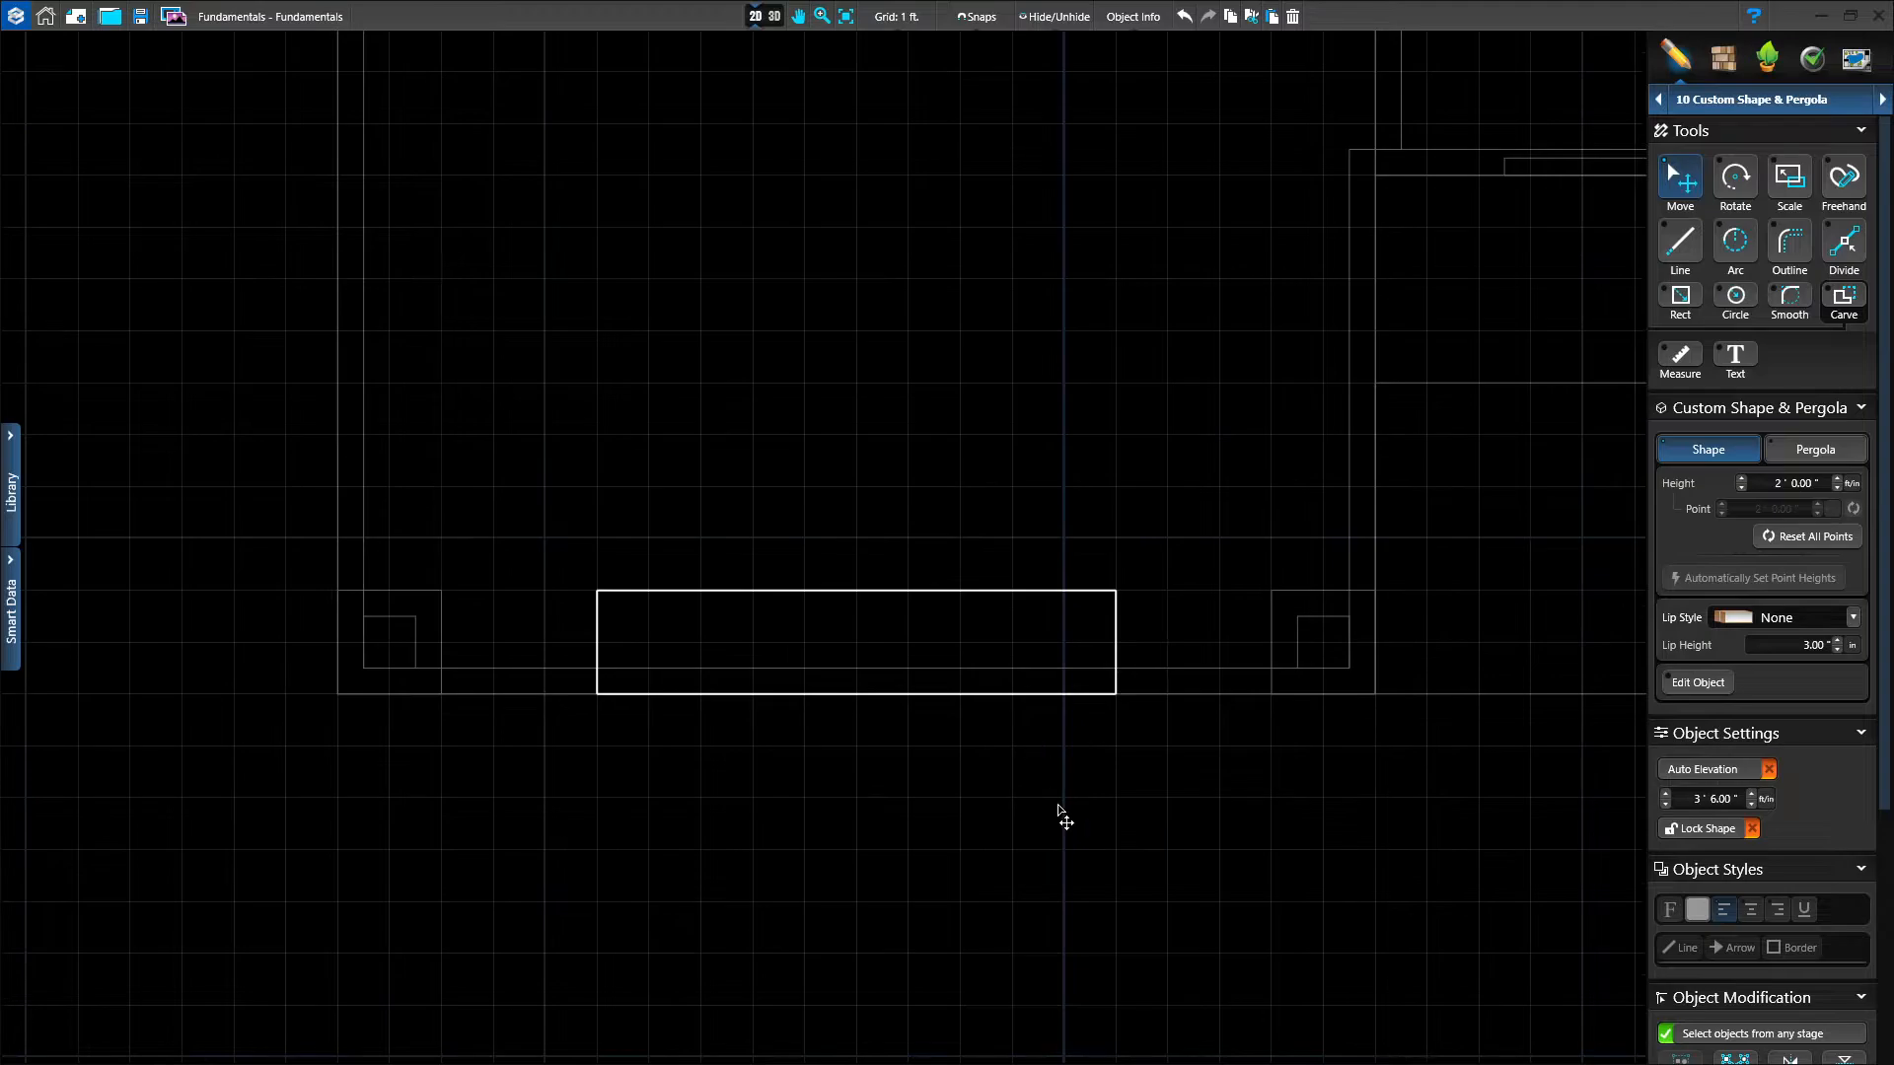
pyautogui.click(1058, 805)
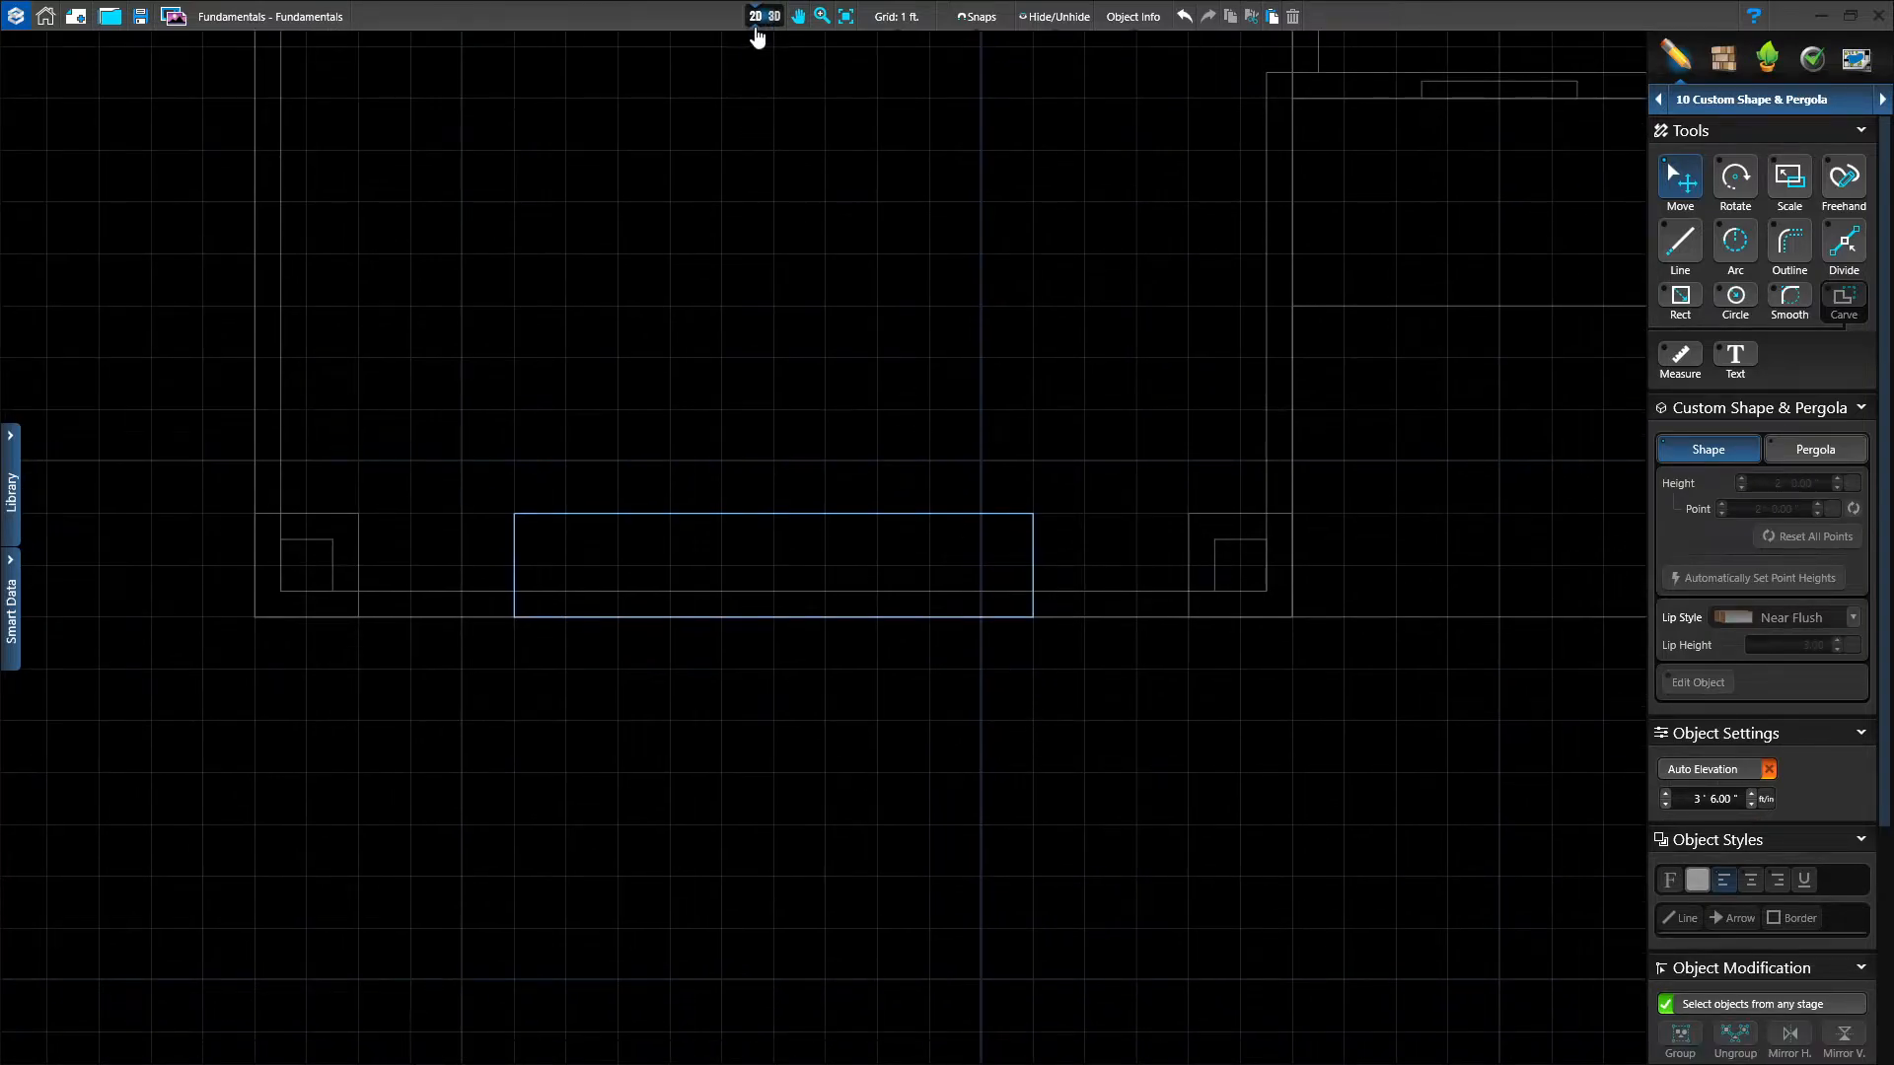
# Examine in 3D how the U shape sits on the stone block between the patio columns and beside the house.
pyautogui.click(759, 17)
pyautogui.moveTo(1236, 522); pyautogui.dragTo(931, 946, button='right')
pyautogui.moveTo(836, 434); pyautogui.dragTo(555, 935, button='right')
pyautogui.moveTo(554, 934); pyautogui.dragTo(785, 825)
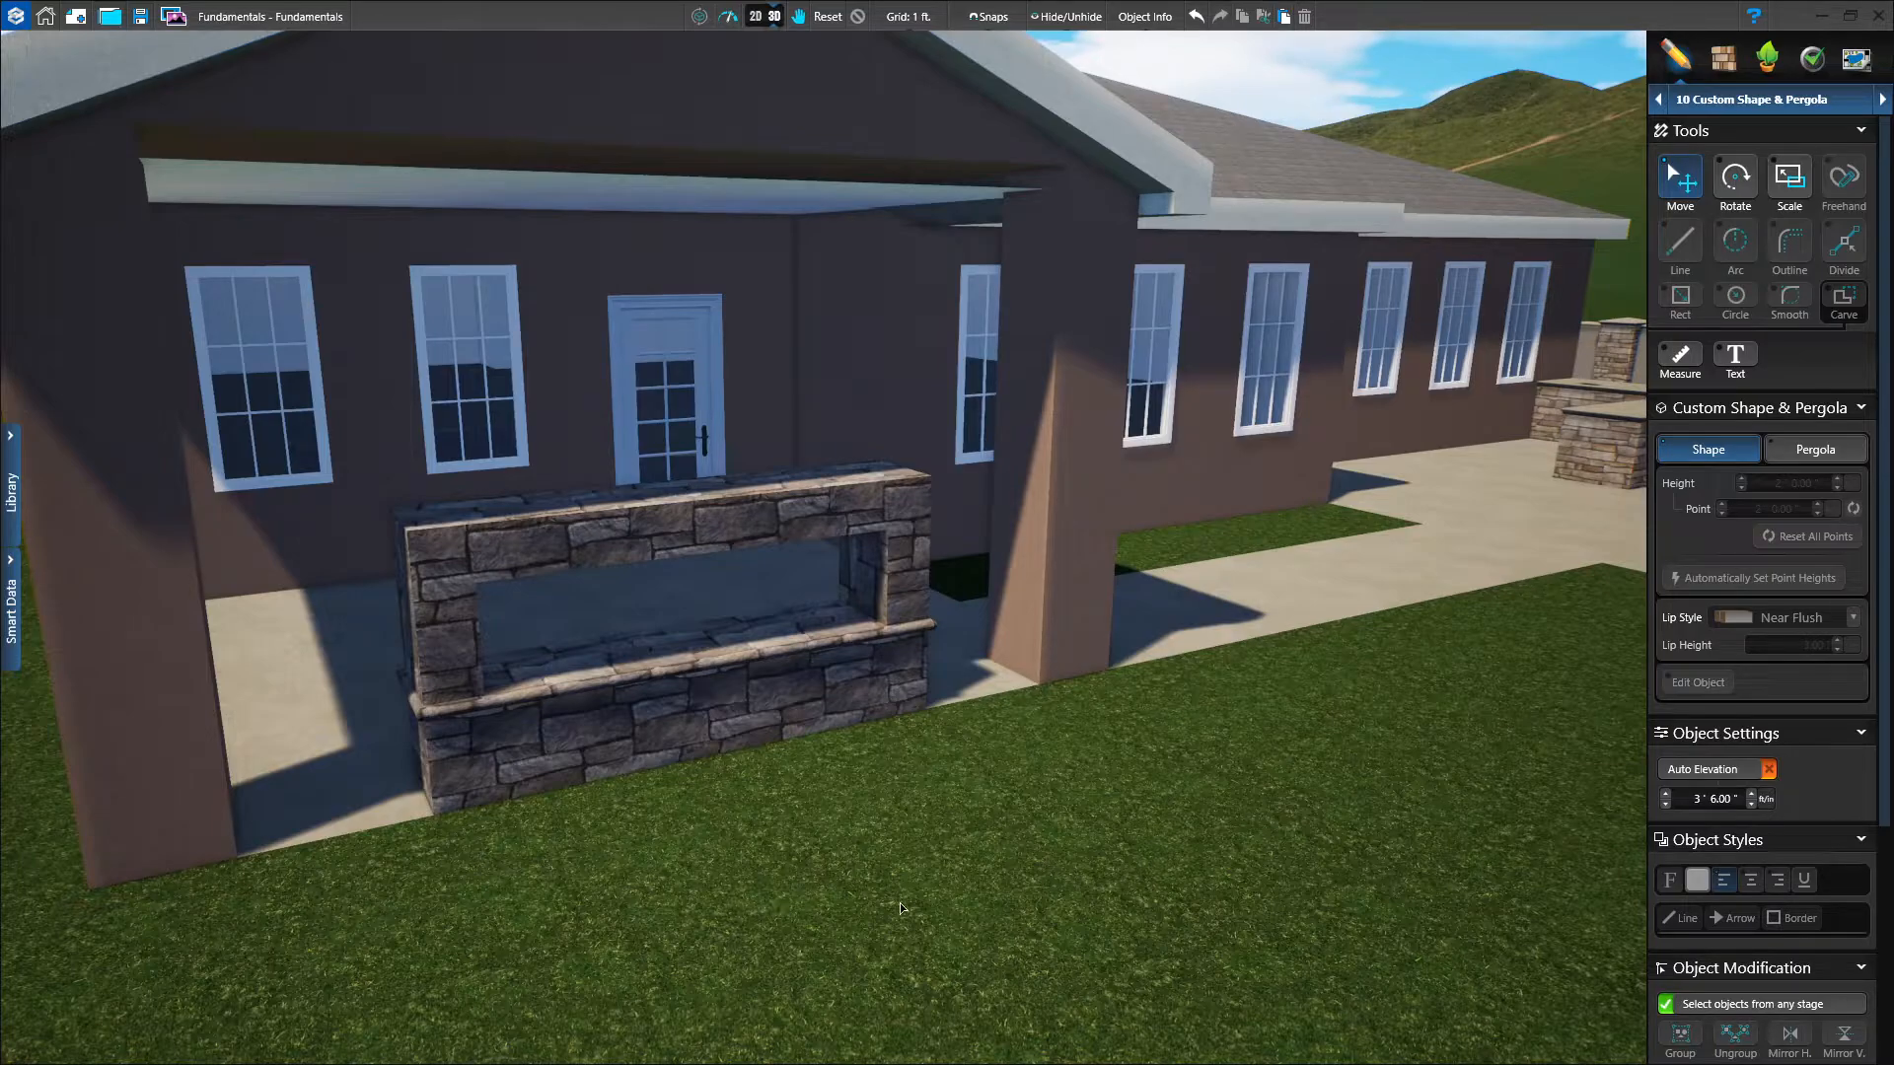
pyautogui.scroll(-5, 892, 922)
pyautogui.moveTo(1028, 773); pyautogui.dragTo(917, 765, button='middle')
pyautogui.moveTo(1090, 761); pyautogui.dragTo(711, 819, button='right')
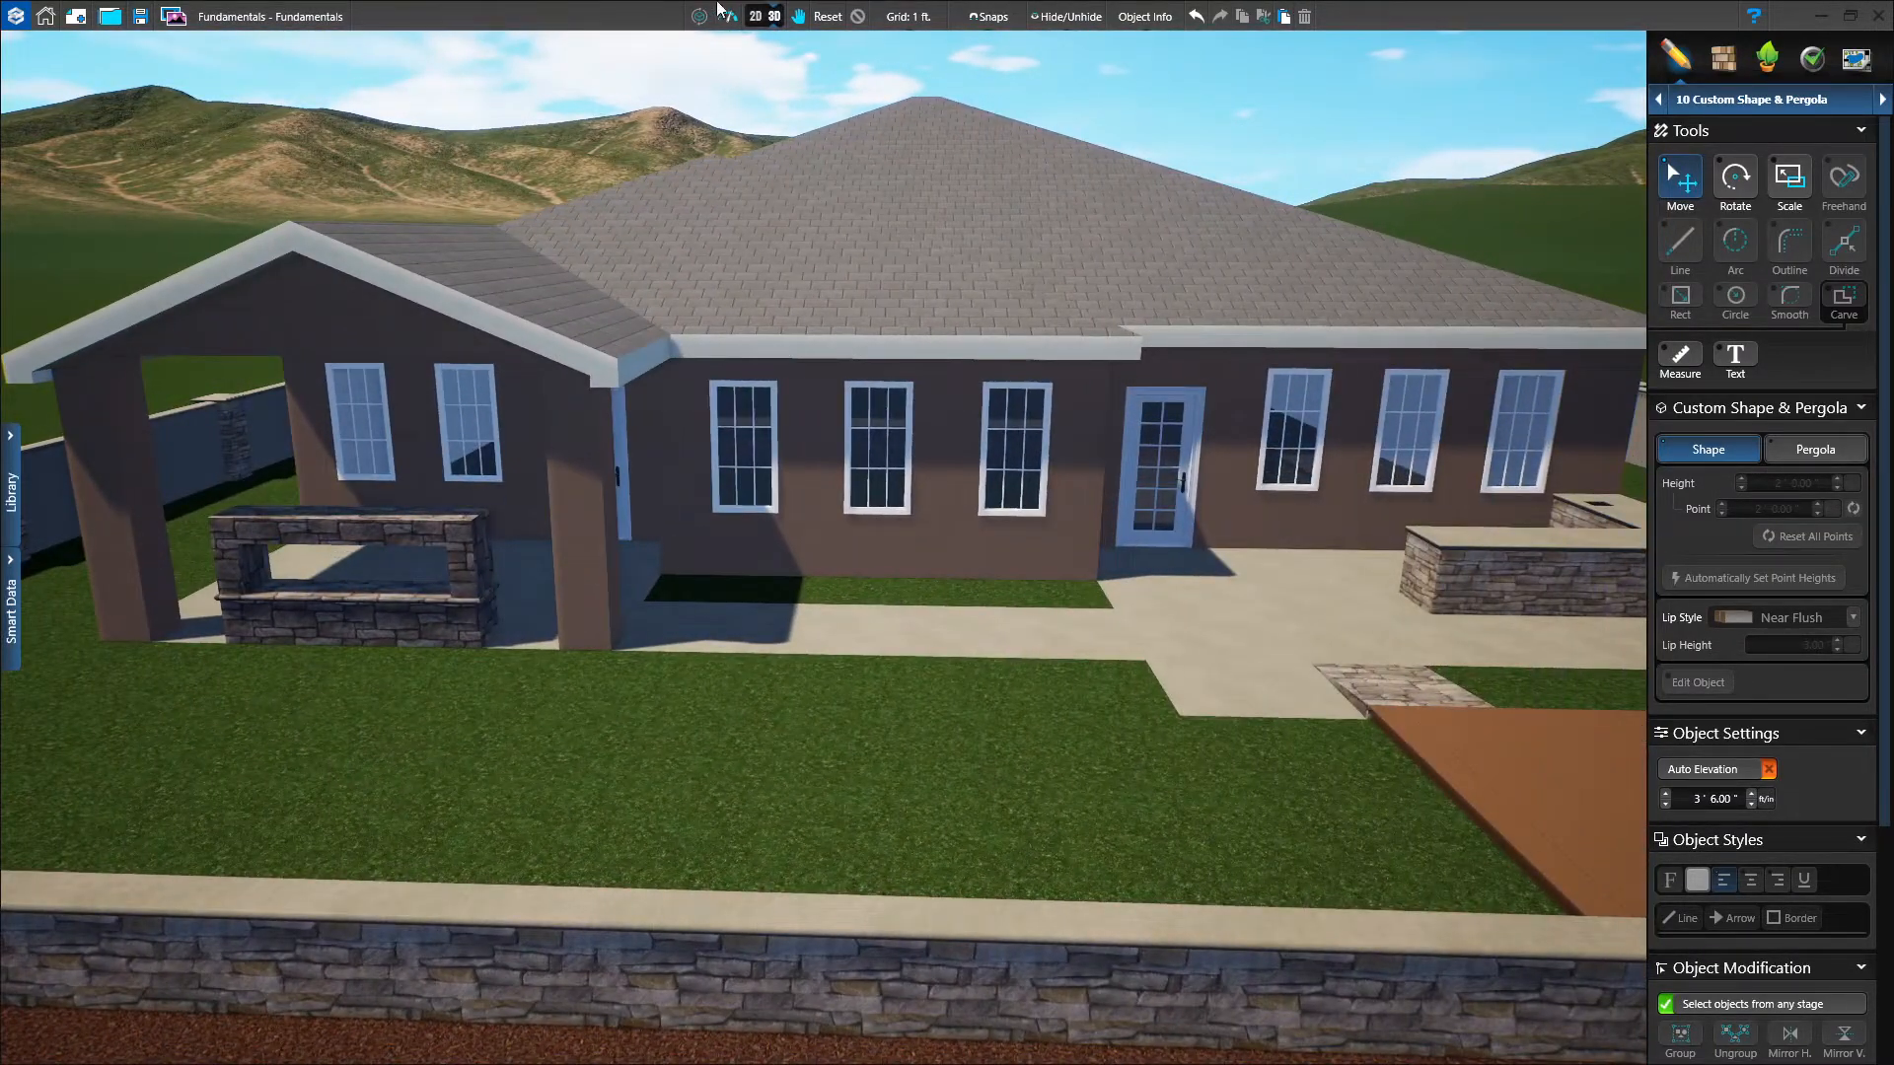
# In the 2D plan, draw a rectangular pergola 26 ft by 18 ft over the patio and outdoor kitchen, against the house wall.
pyautogui.click(756, 19)
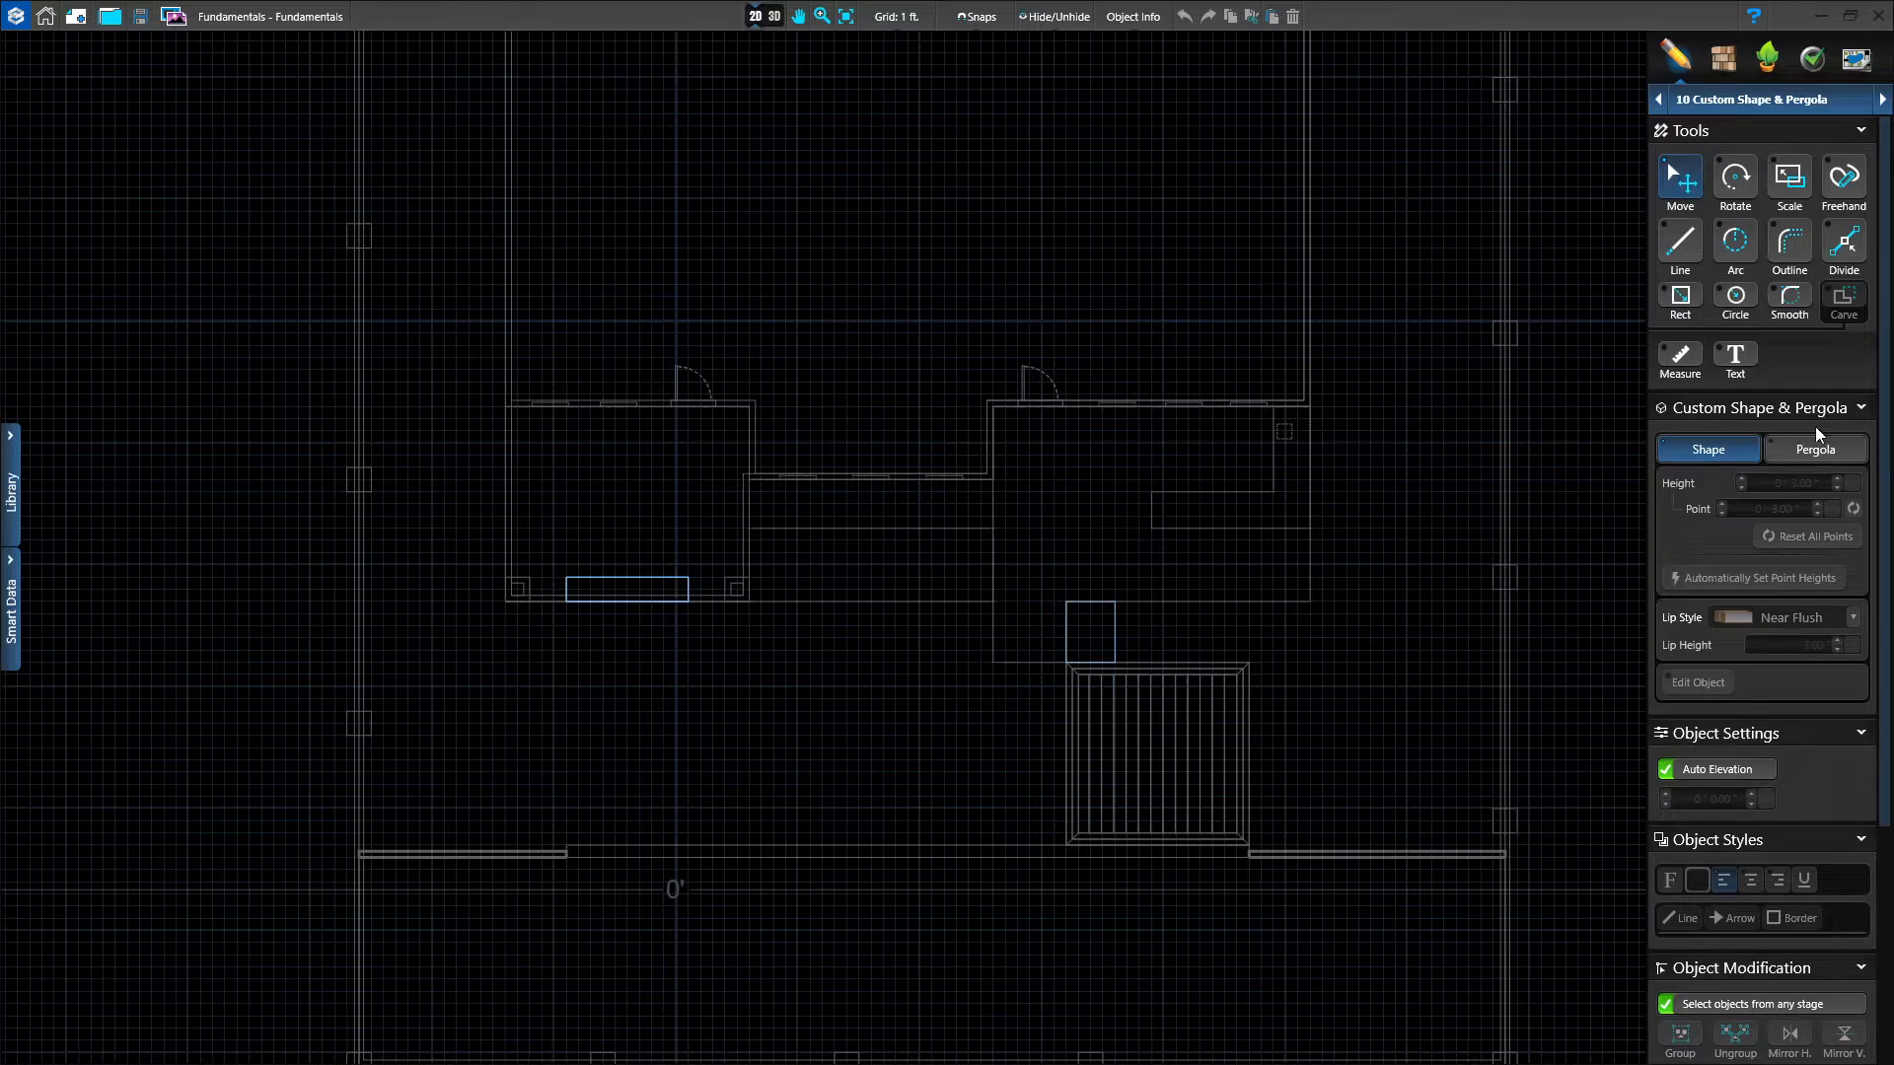
pyautogui.click(1814, 452)
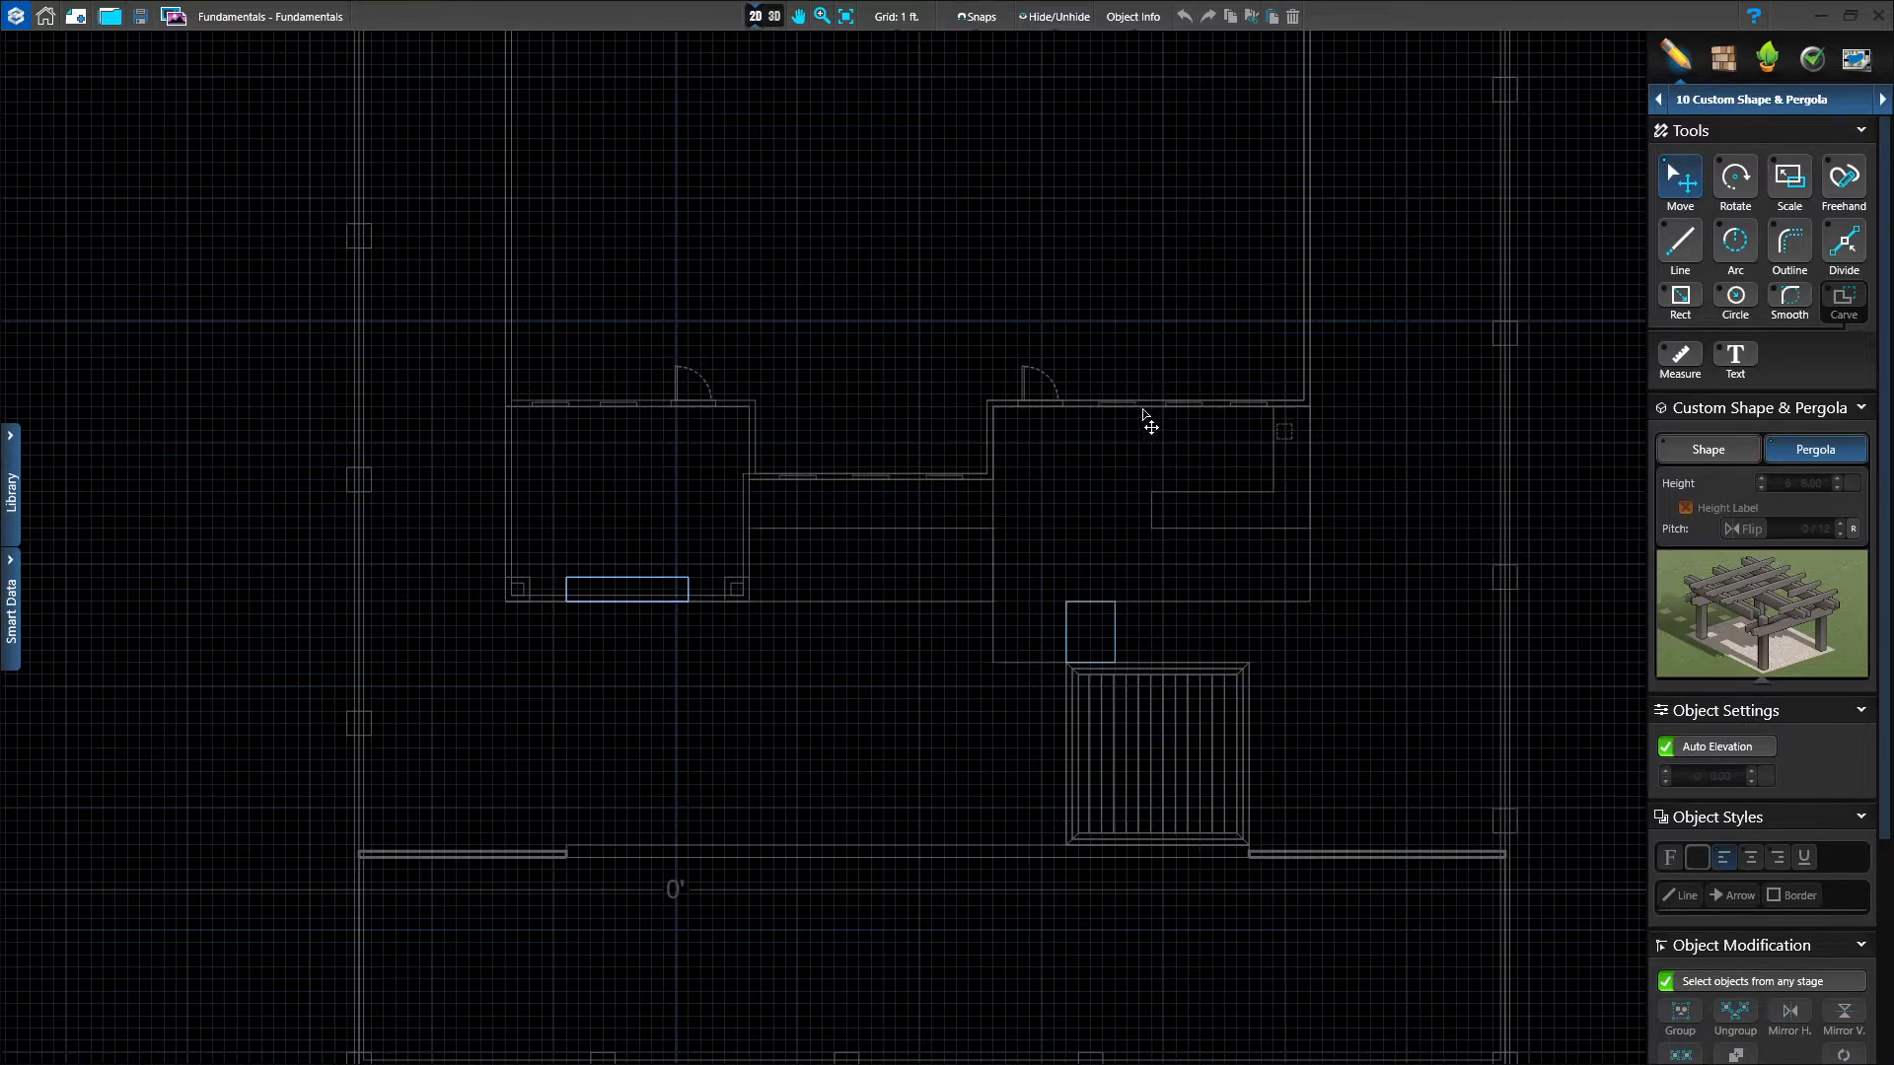
pyautogui.click(1677, 308)
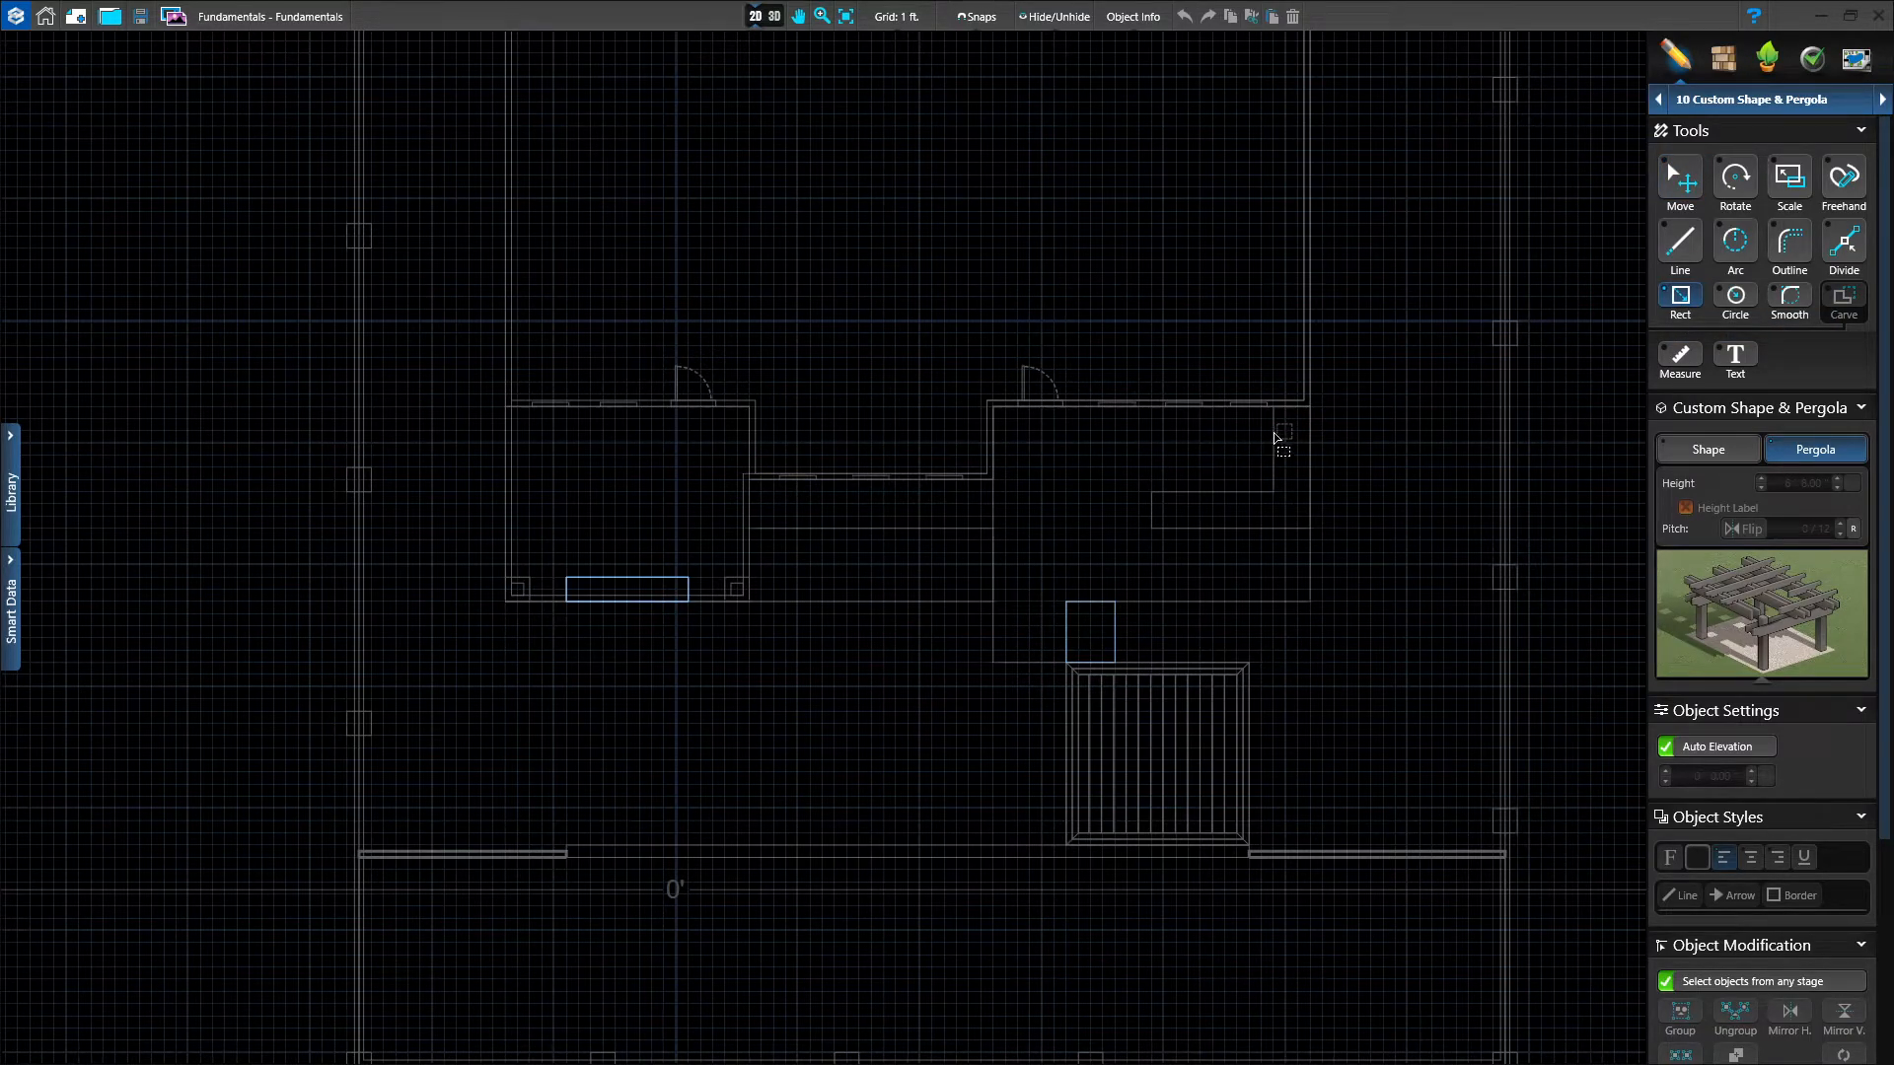
pyautogui.scroll(4, 1272, 434)
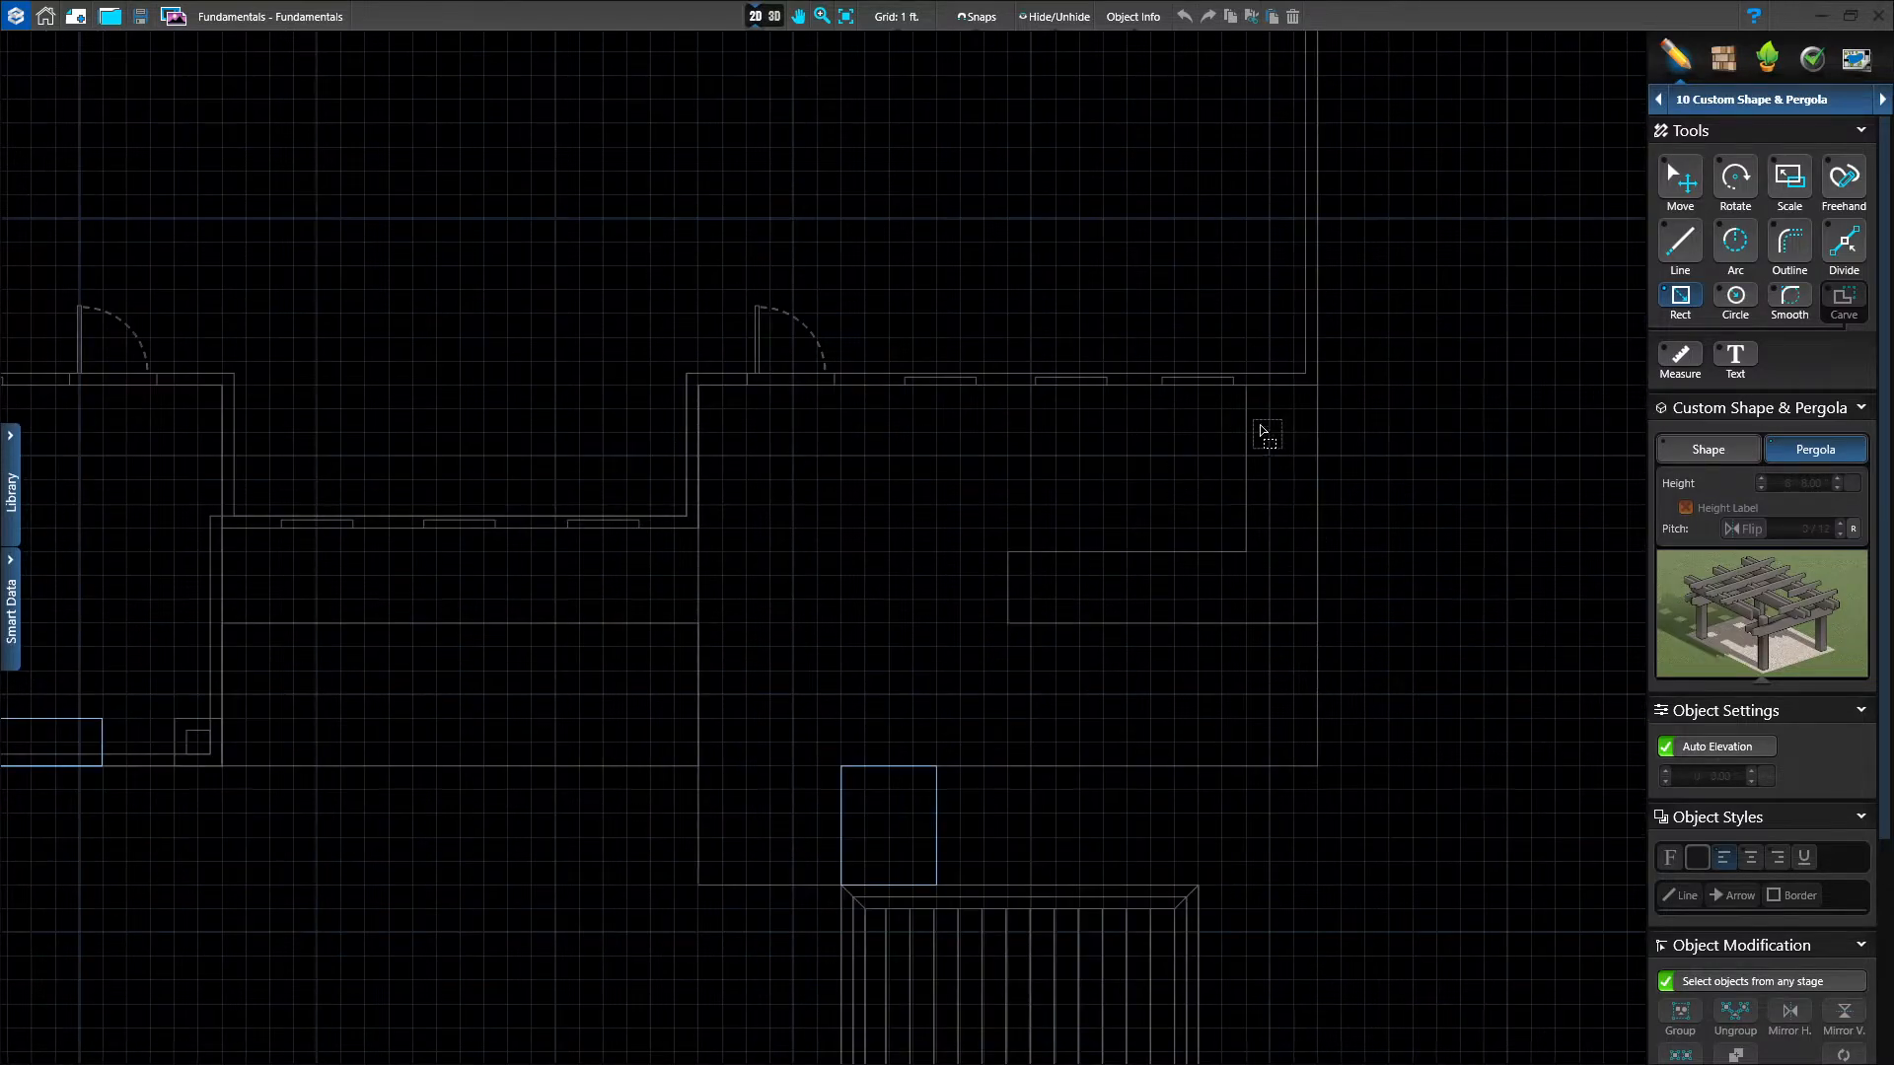
pyautogui.moveTo(1316, 386); pyautogui.dragTo(704, 424)
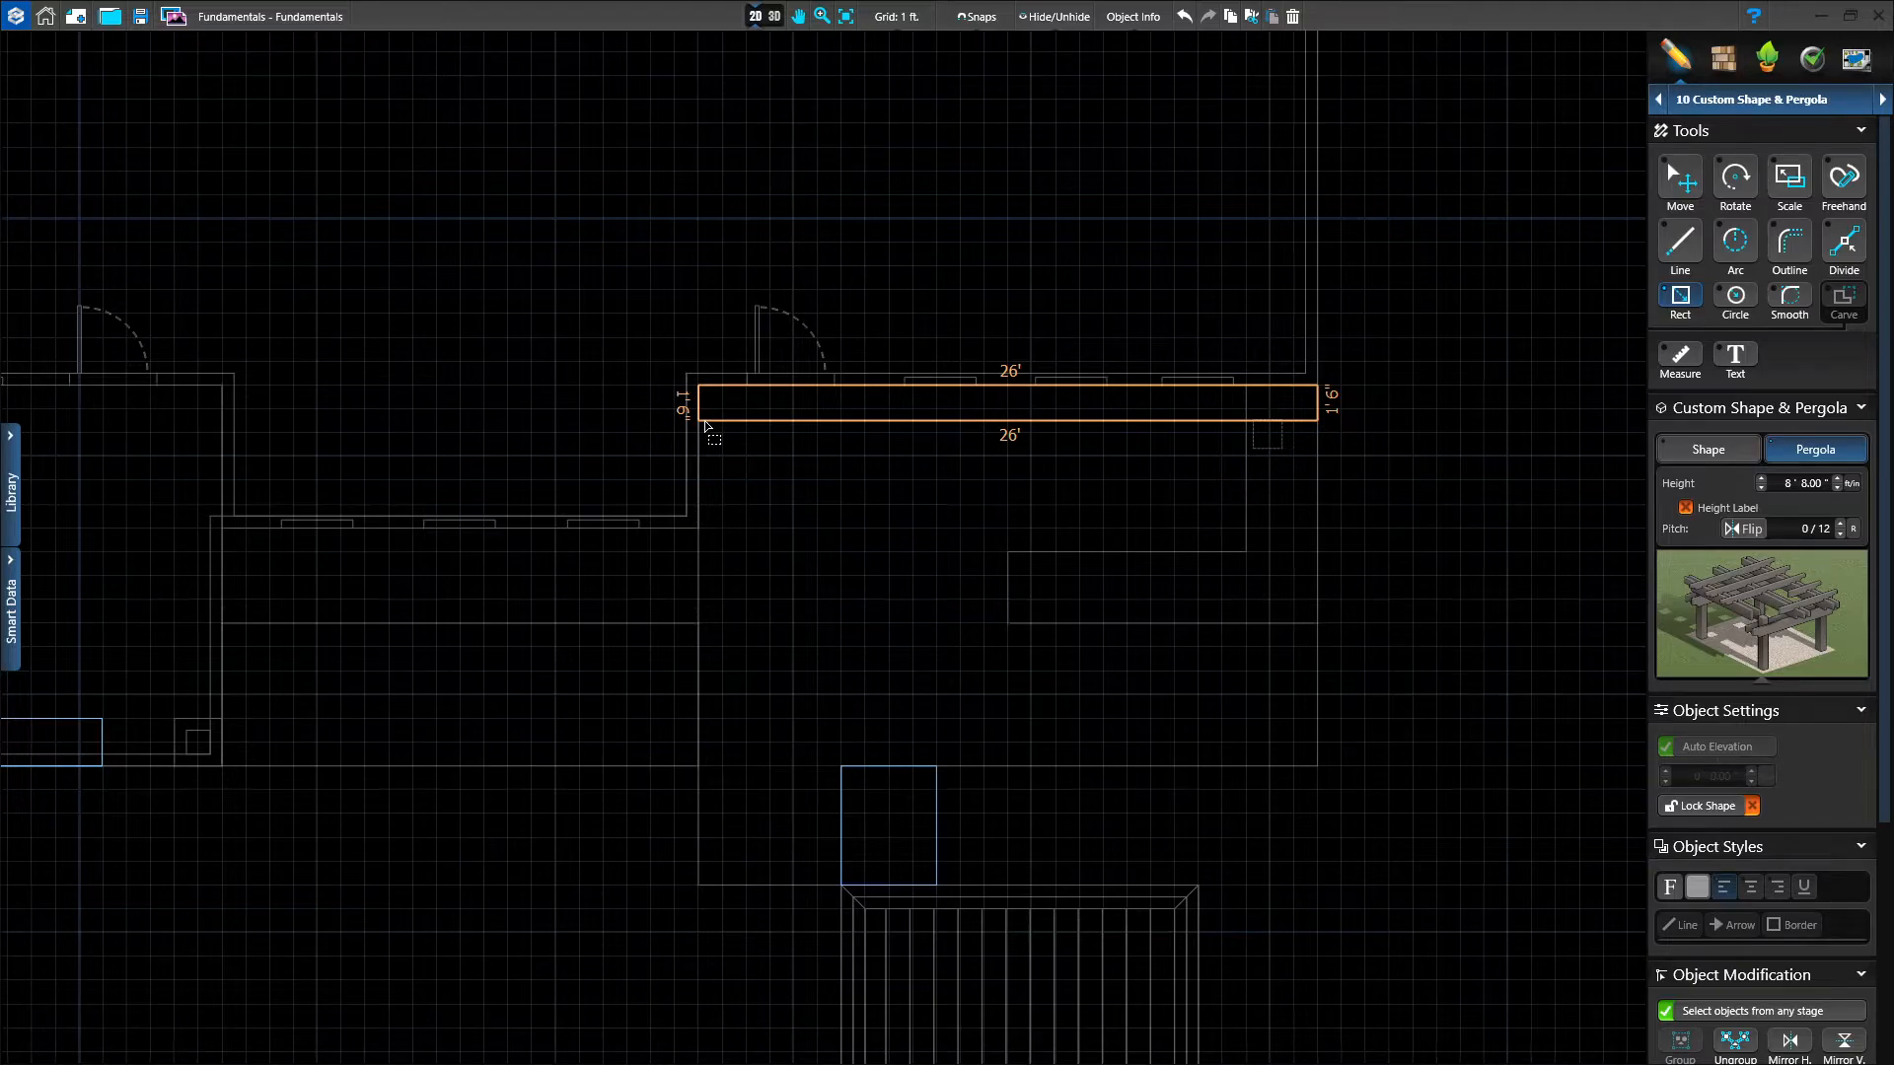
pyautogui.moveTo(704, 420)
pyautogui.mouseDown()
pyautogui.moveTo(698, 833)
pyautogui.moveTo(698, 815)
pyautogui.mouseUp()
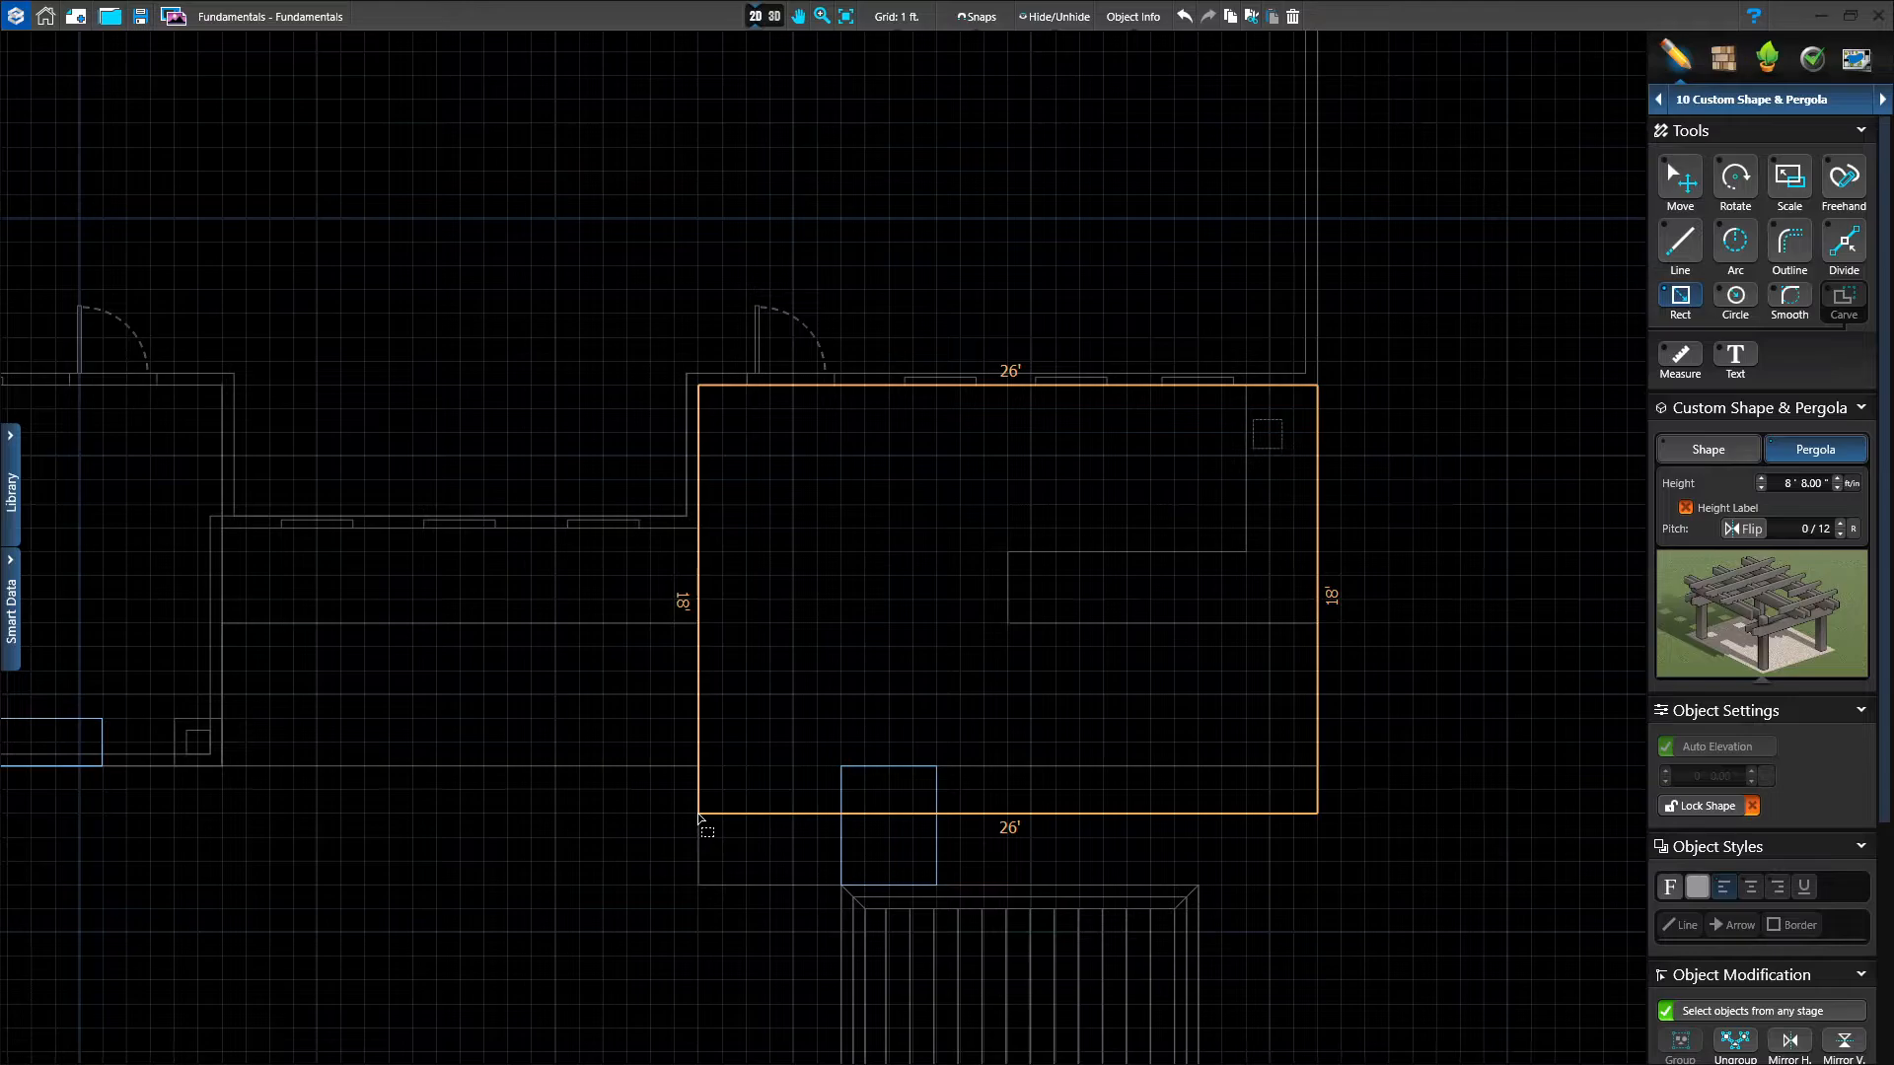
pyautogui.moveTo(699, 815); pyautogui.dragTo(699, 815)
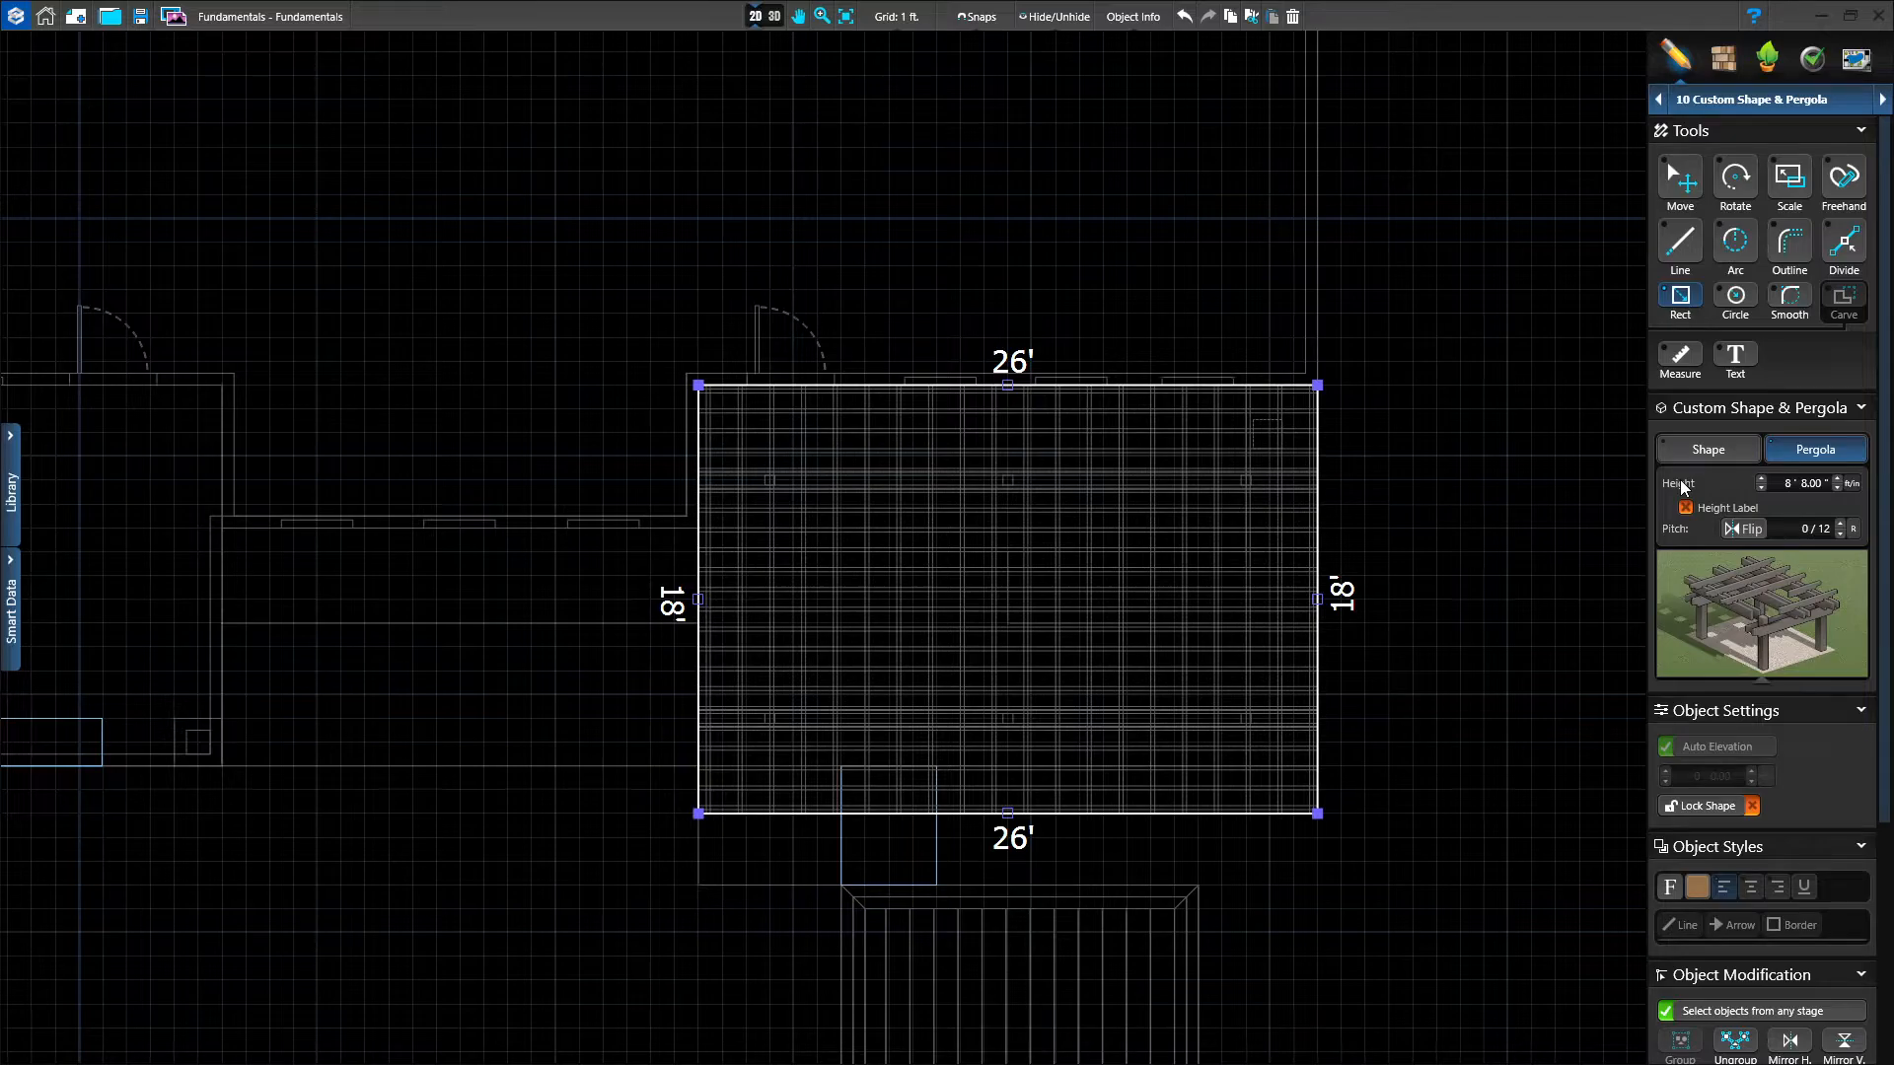
# Set the pergola's height to 10 ft and view it in 3D next to the roof edge.
pyautogui.click(1807, 483)
pyautogui.write('0')
pyautogui.press('Return')
pyautogui.click(774, 17)
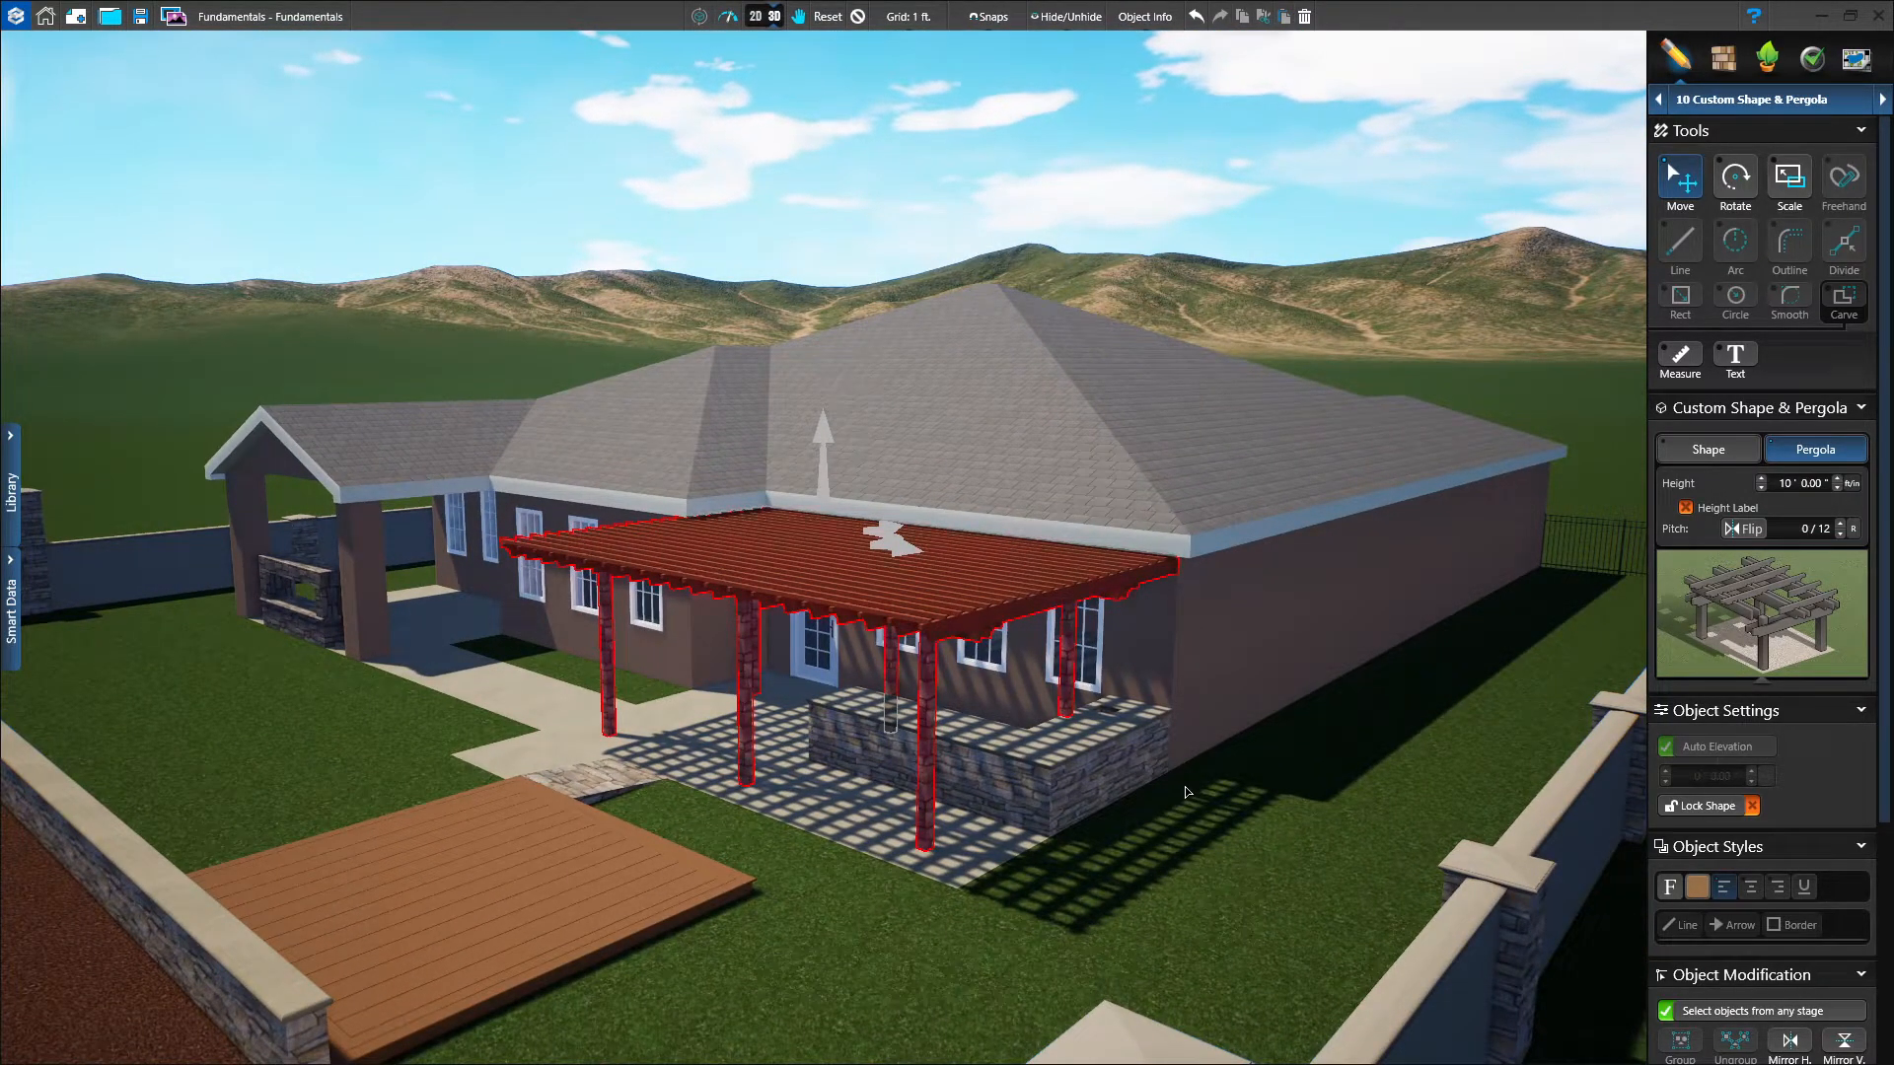
pyautogui.moveTo(1186, 785); pyautogui.dragTo(1002, 765, button='right')
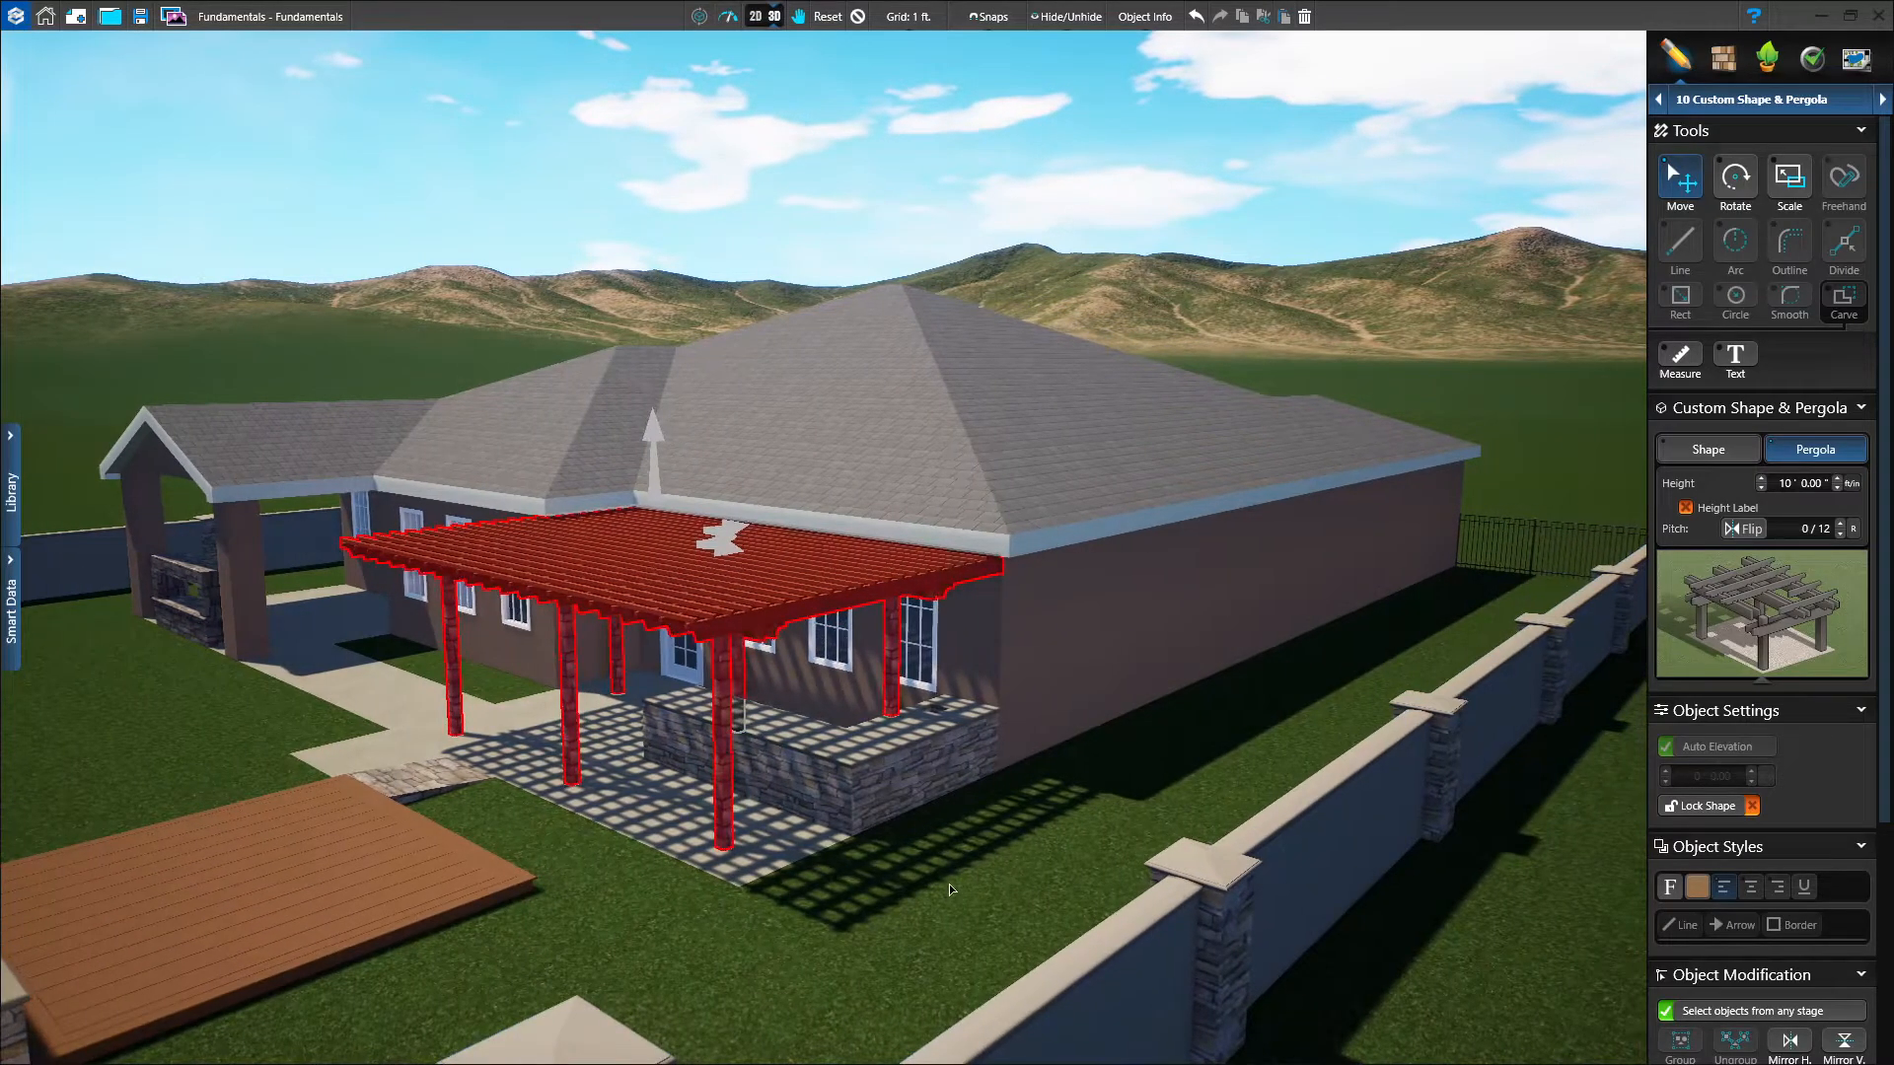
pyautogui.moveTo(948, 886); pyautogui.dragTo(949, 849, button='middle')
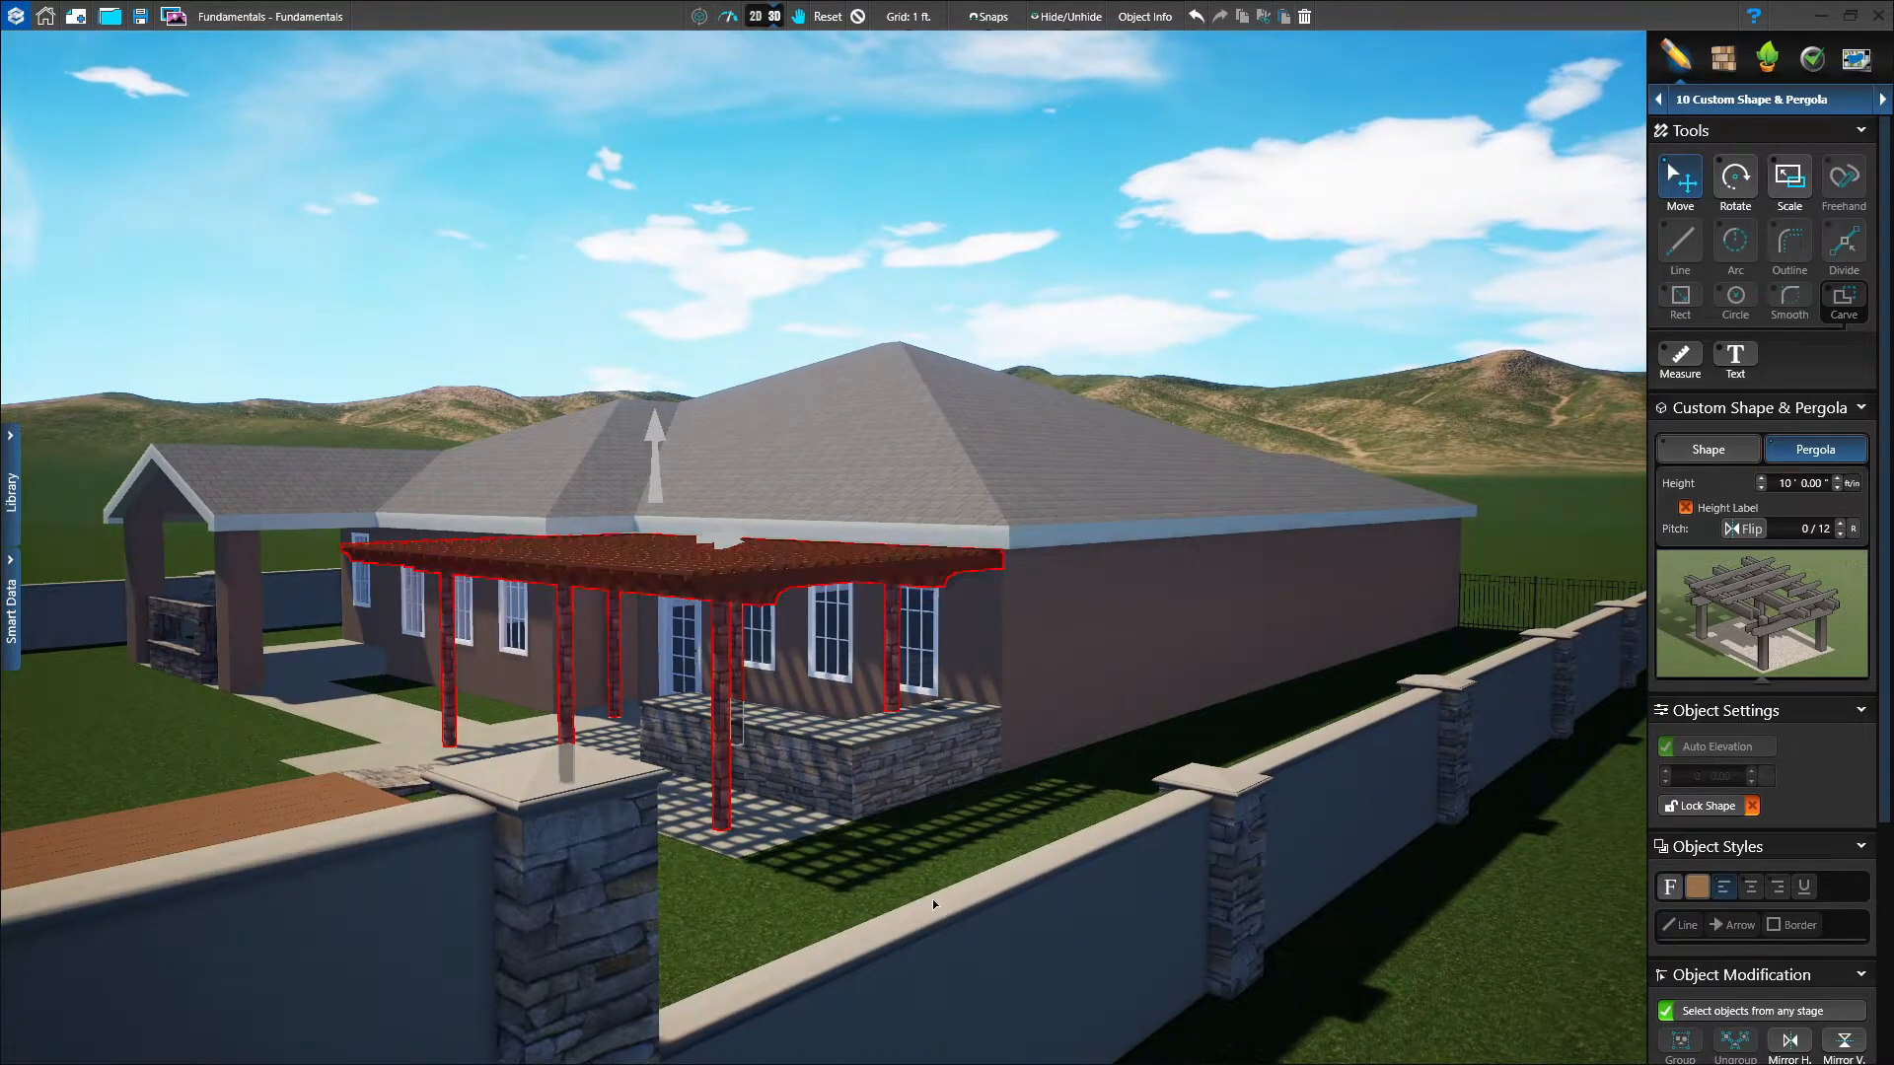
pyautogui.moveTo(928, 900); pyautogui.dragTo(927, 815)
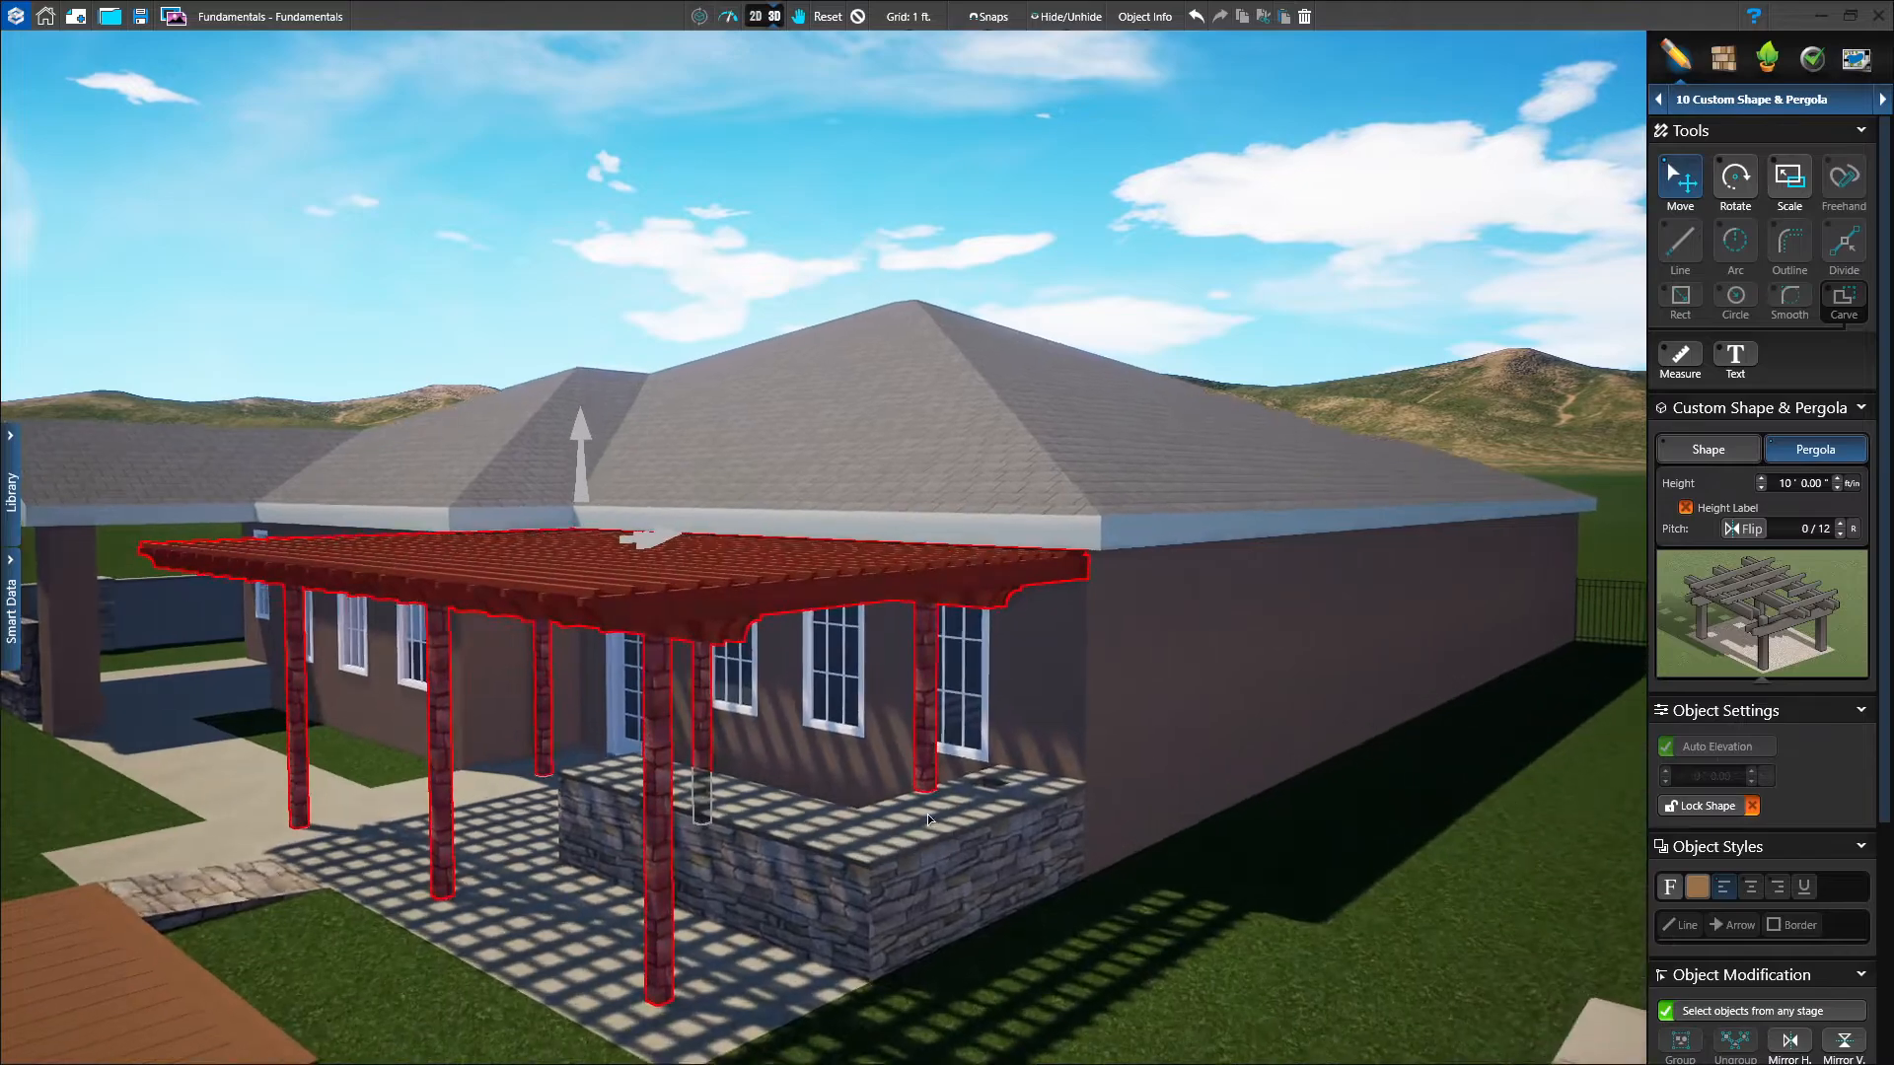
# Examine the pergola's component settings for the rafter supports, rafters and slats.
pyautogui.click(1765, 640)
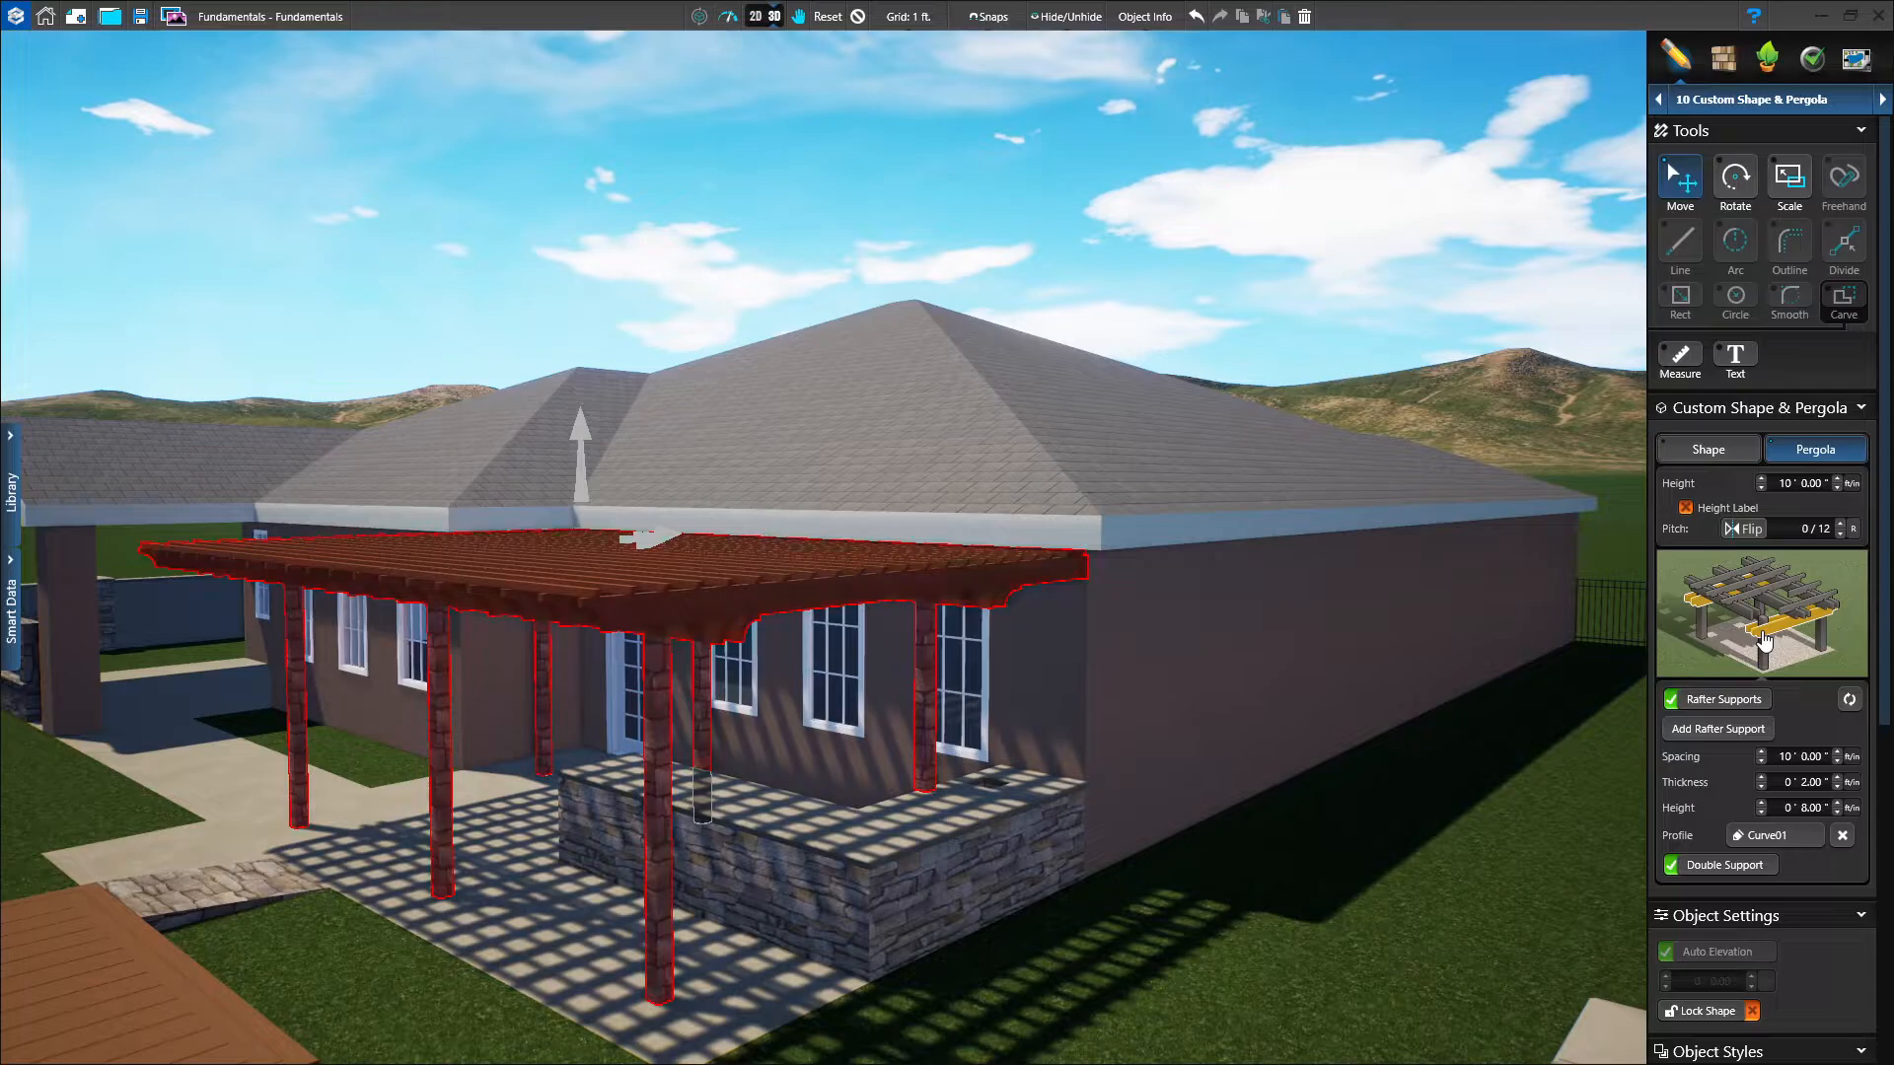
pyautogui.click(1744, 590)
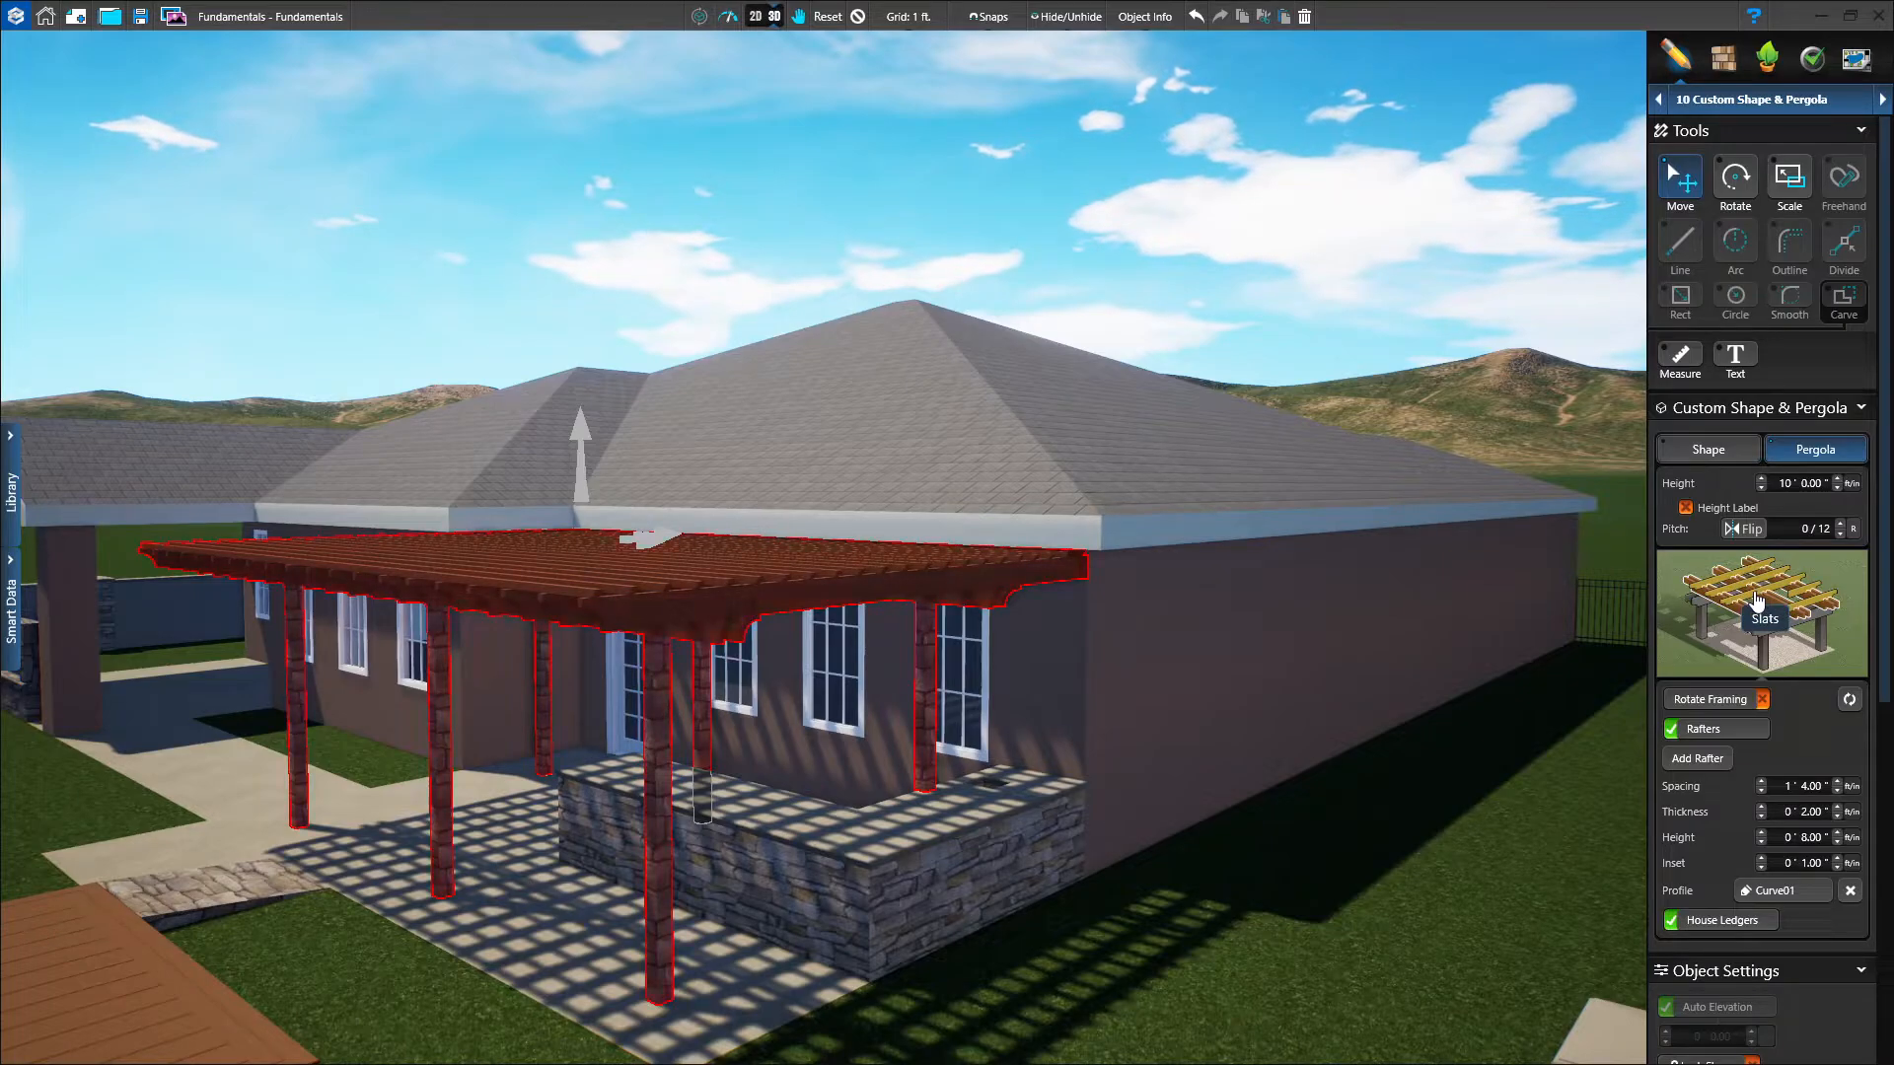
pyautogui.click(1757, 599)
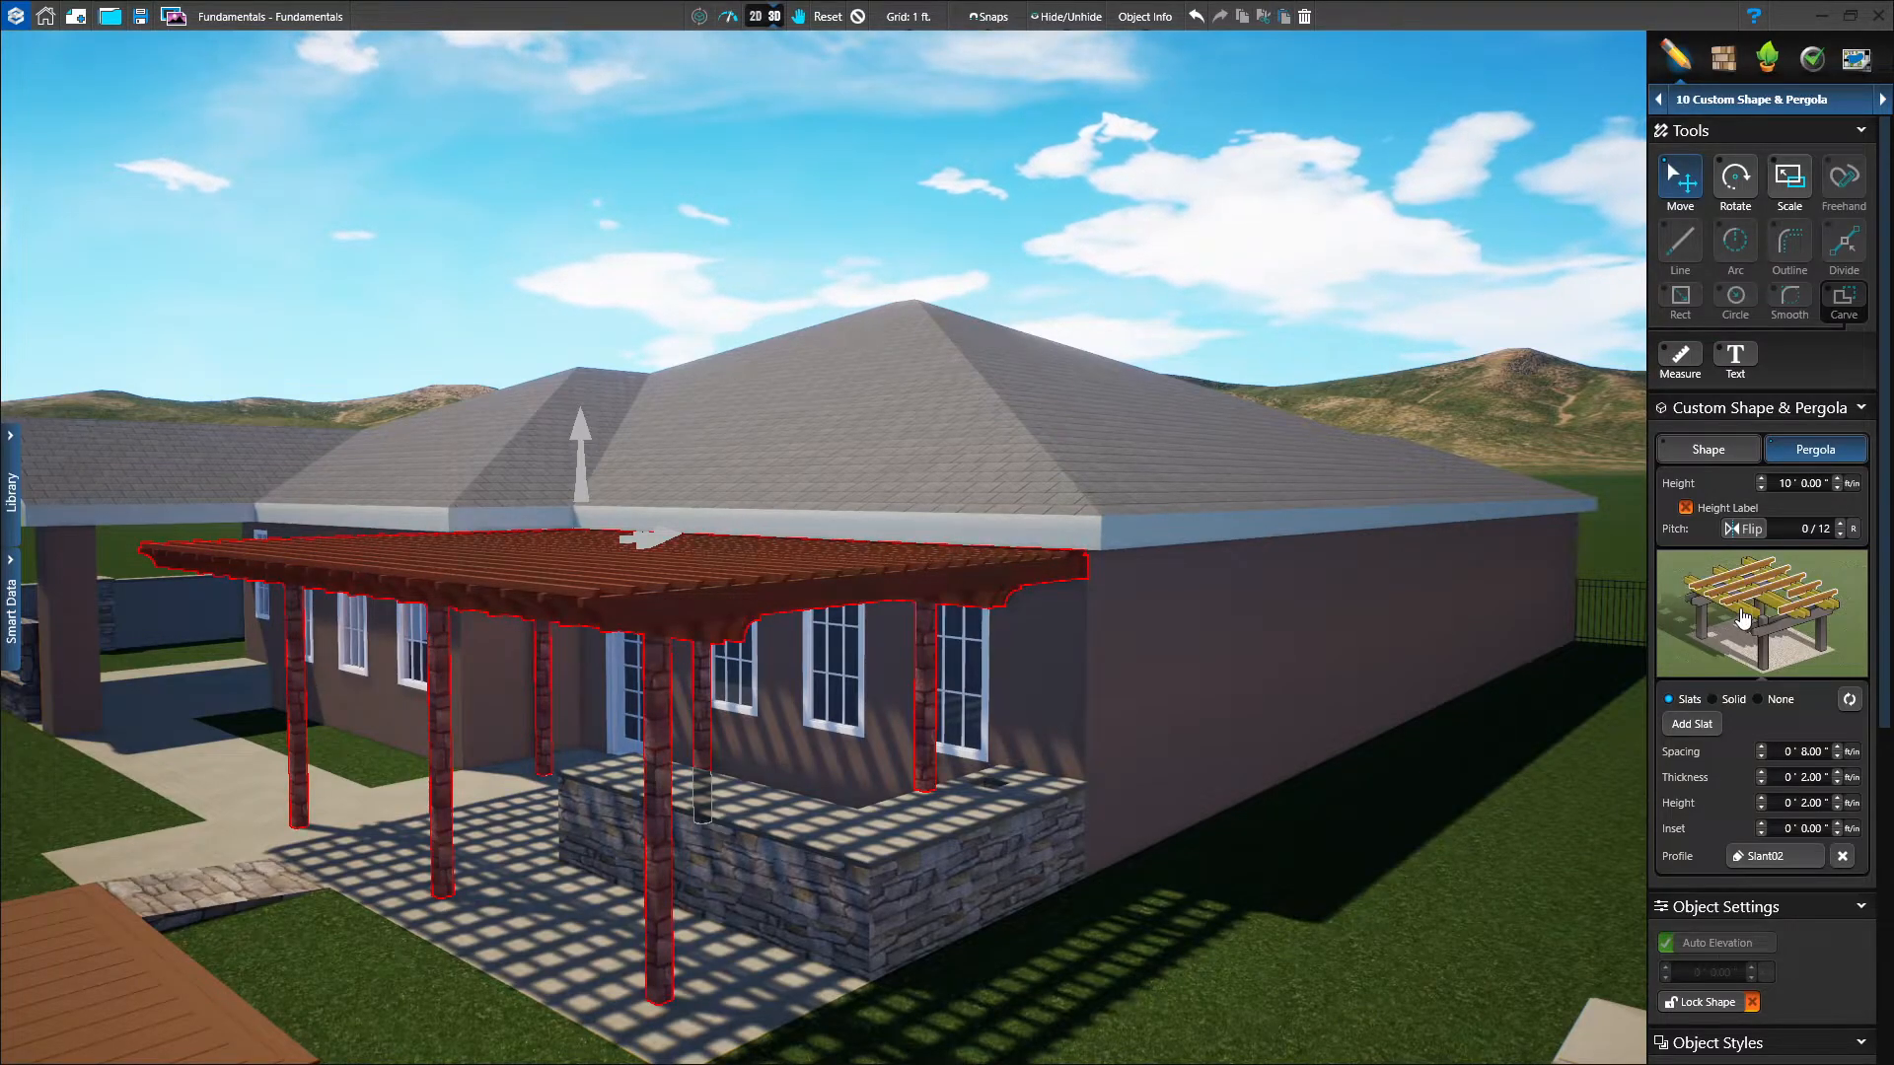
pyautogui.click(1741, 618)
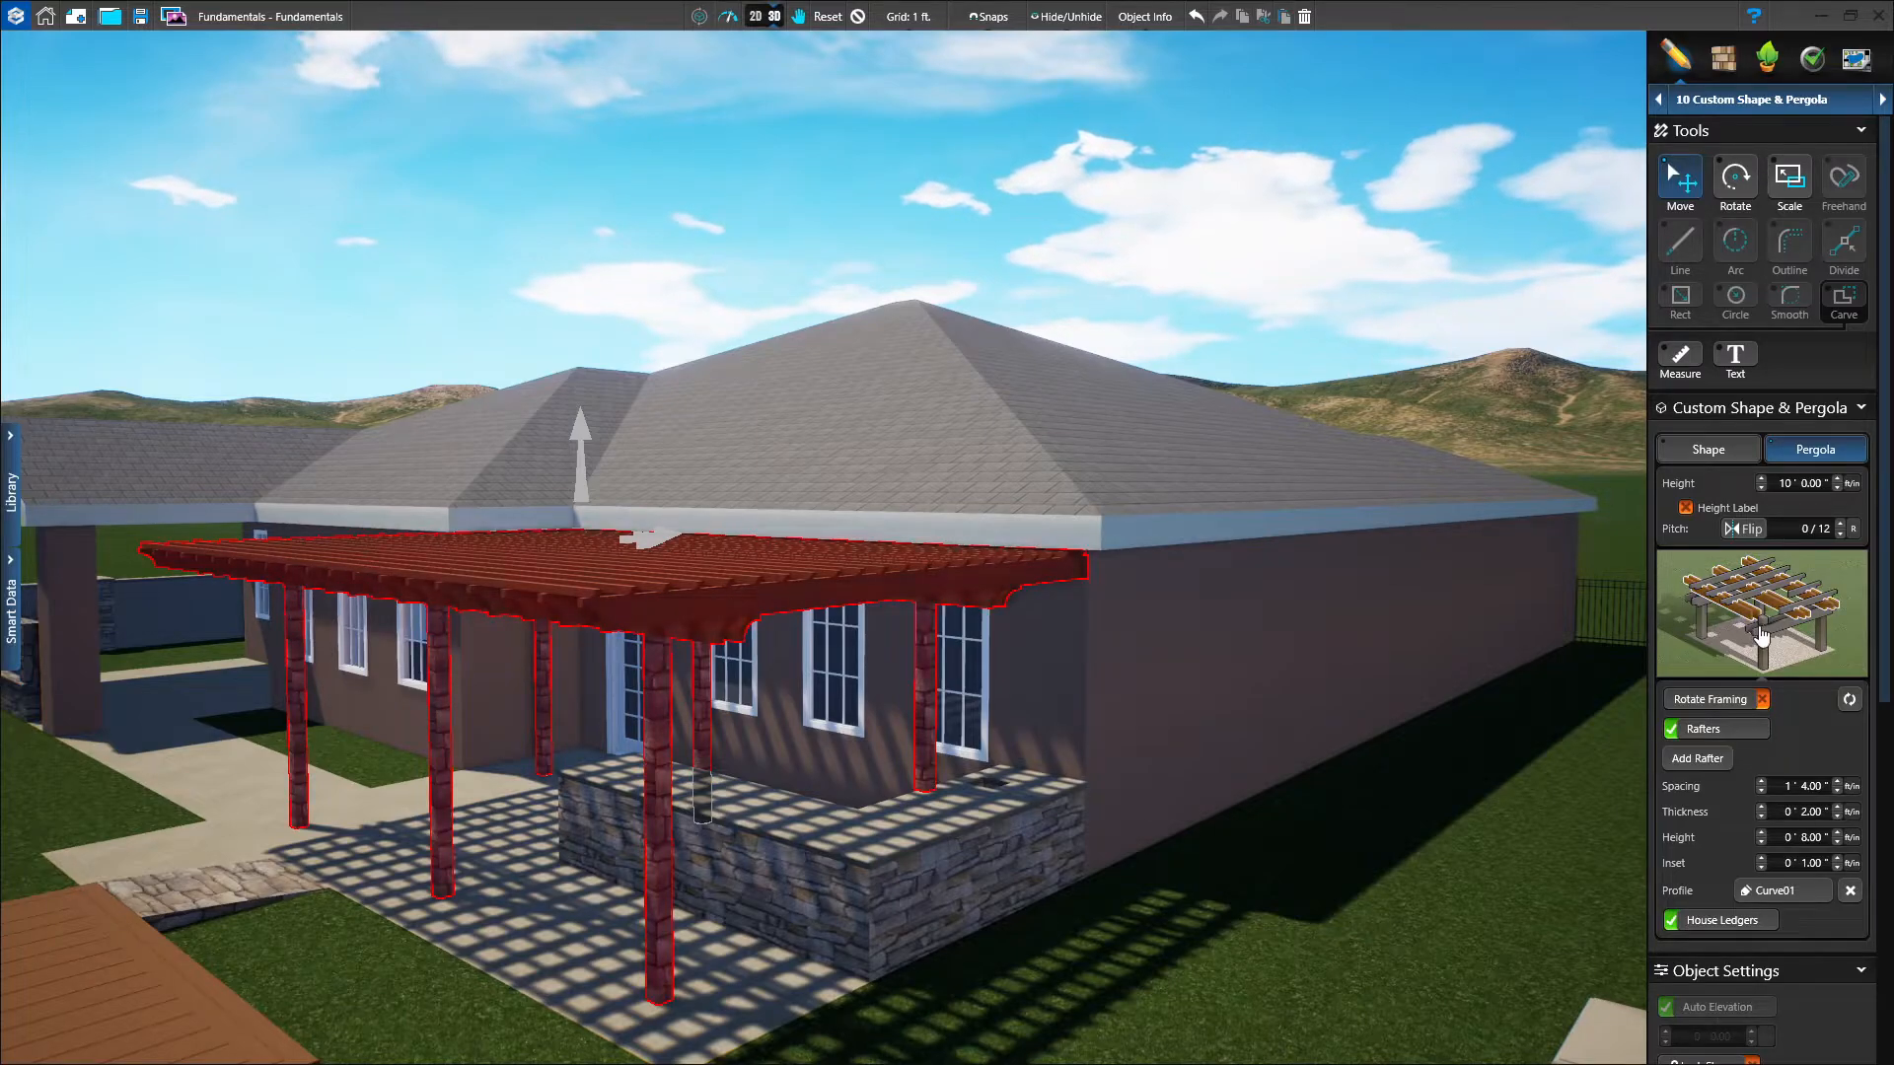
pyautogui.click(1762, 639)
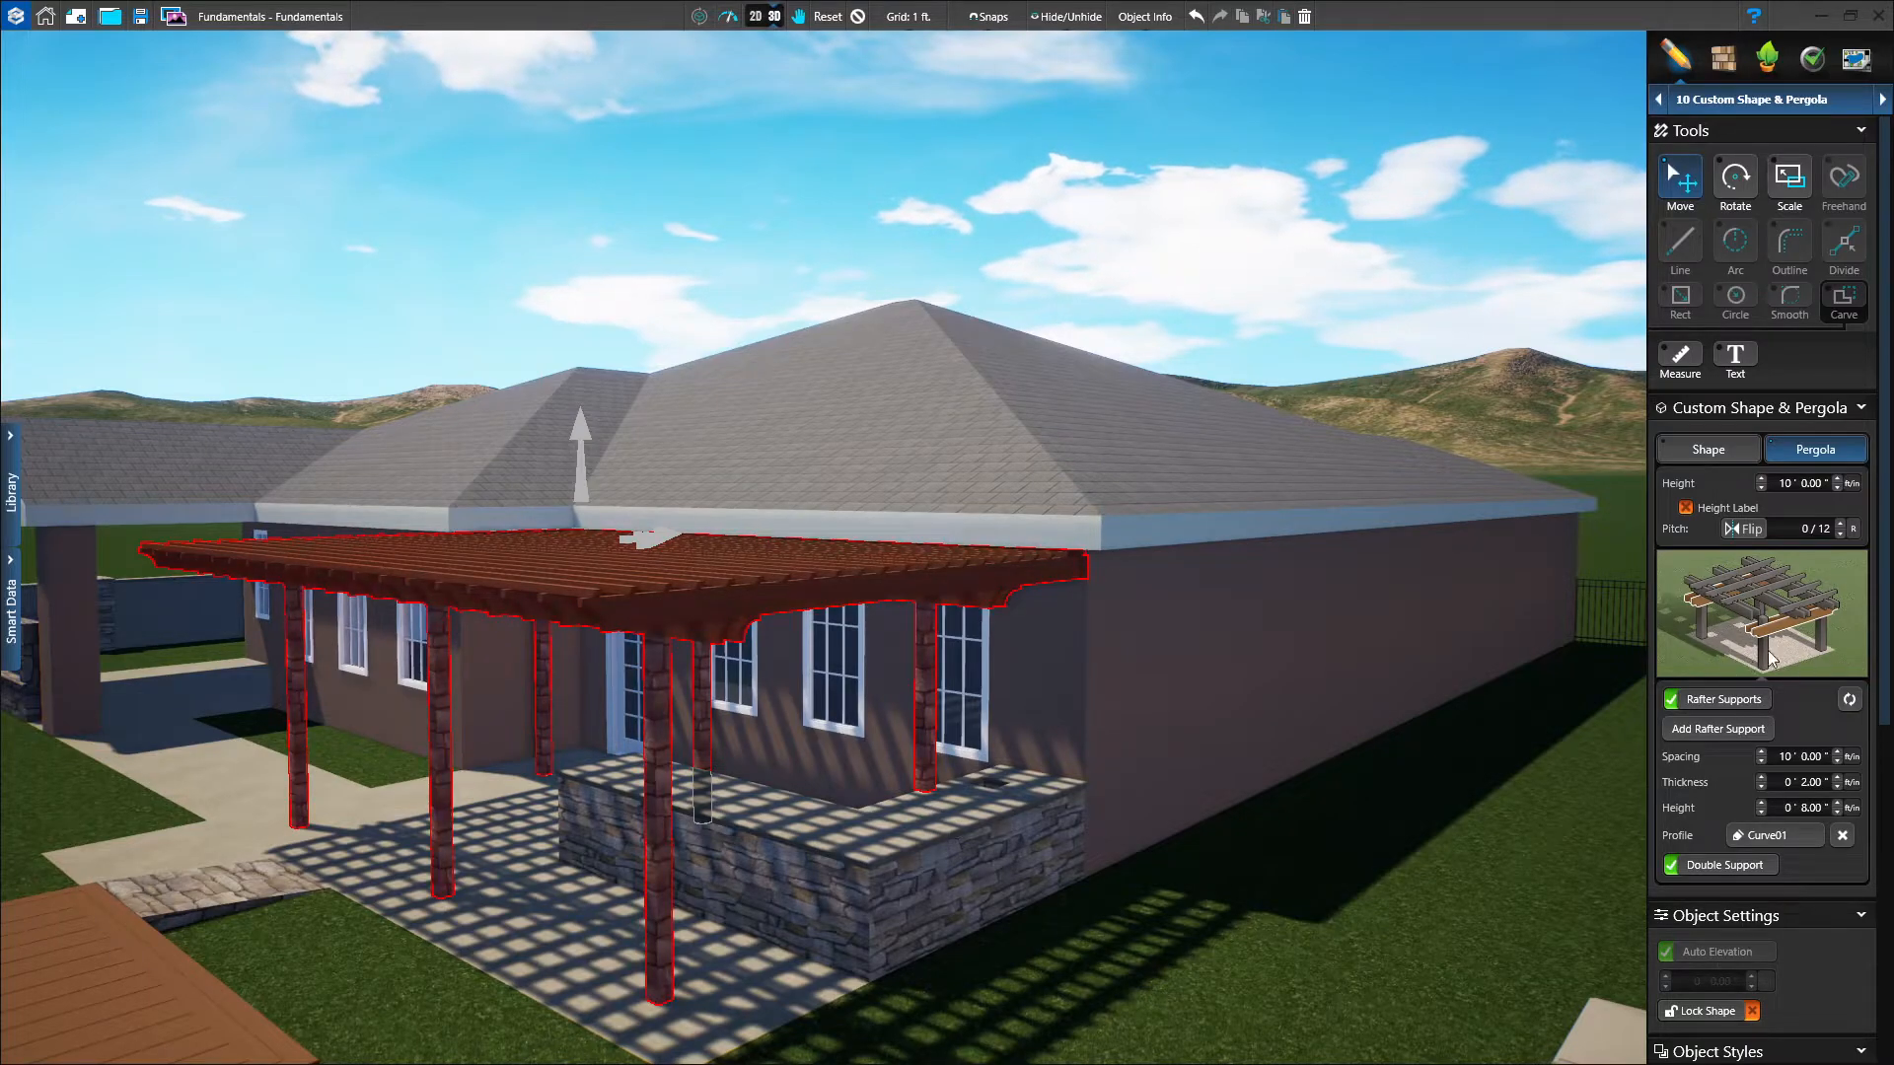
# Delete the pergola's rafter support and the row of columns closest to the house wall.
pyautogui.moveTo(1187, 945); pyautogui.dragTo(1063, 960, button='right')
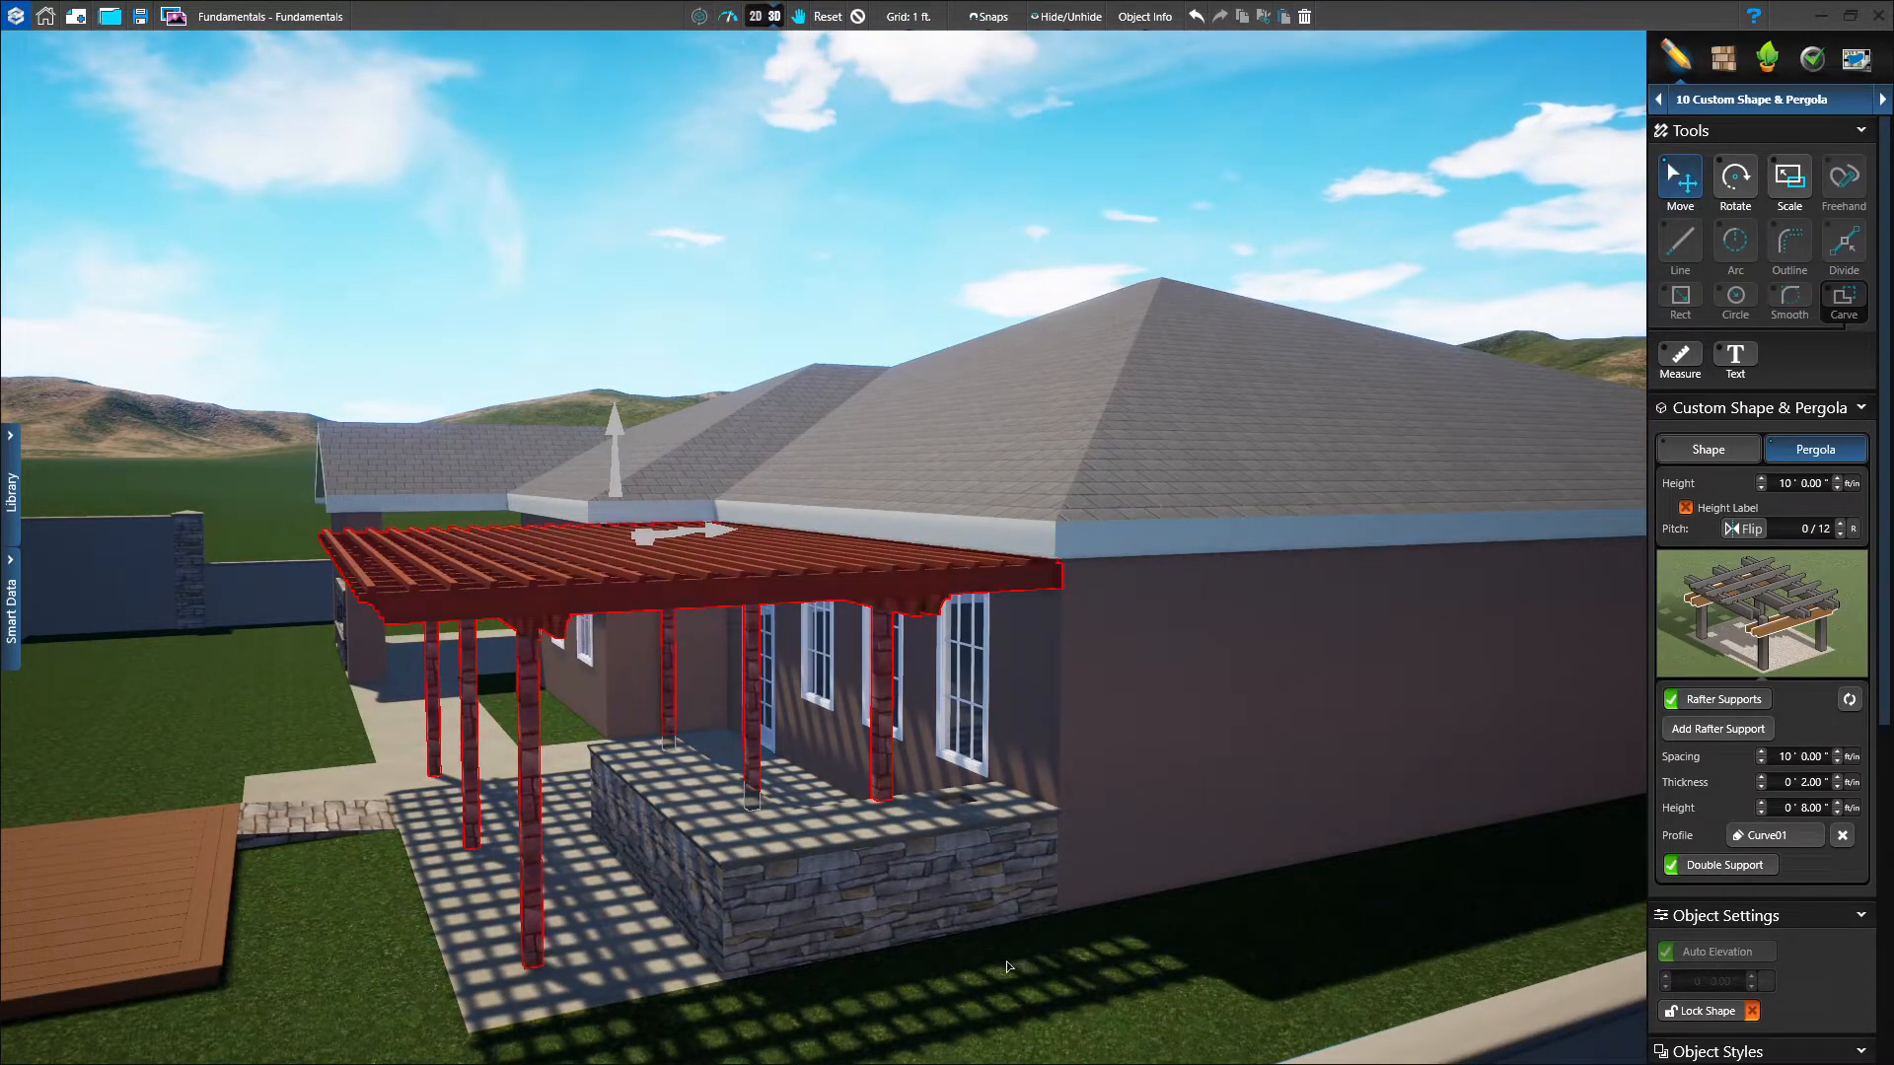
pyautogui.scroll(4, 1006, 960)
pyautogui.moveTo(1011, 889); pyautogui.dragTo(997, 842, button='right')
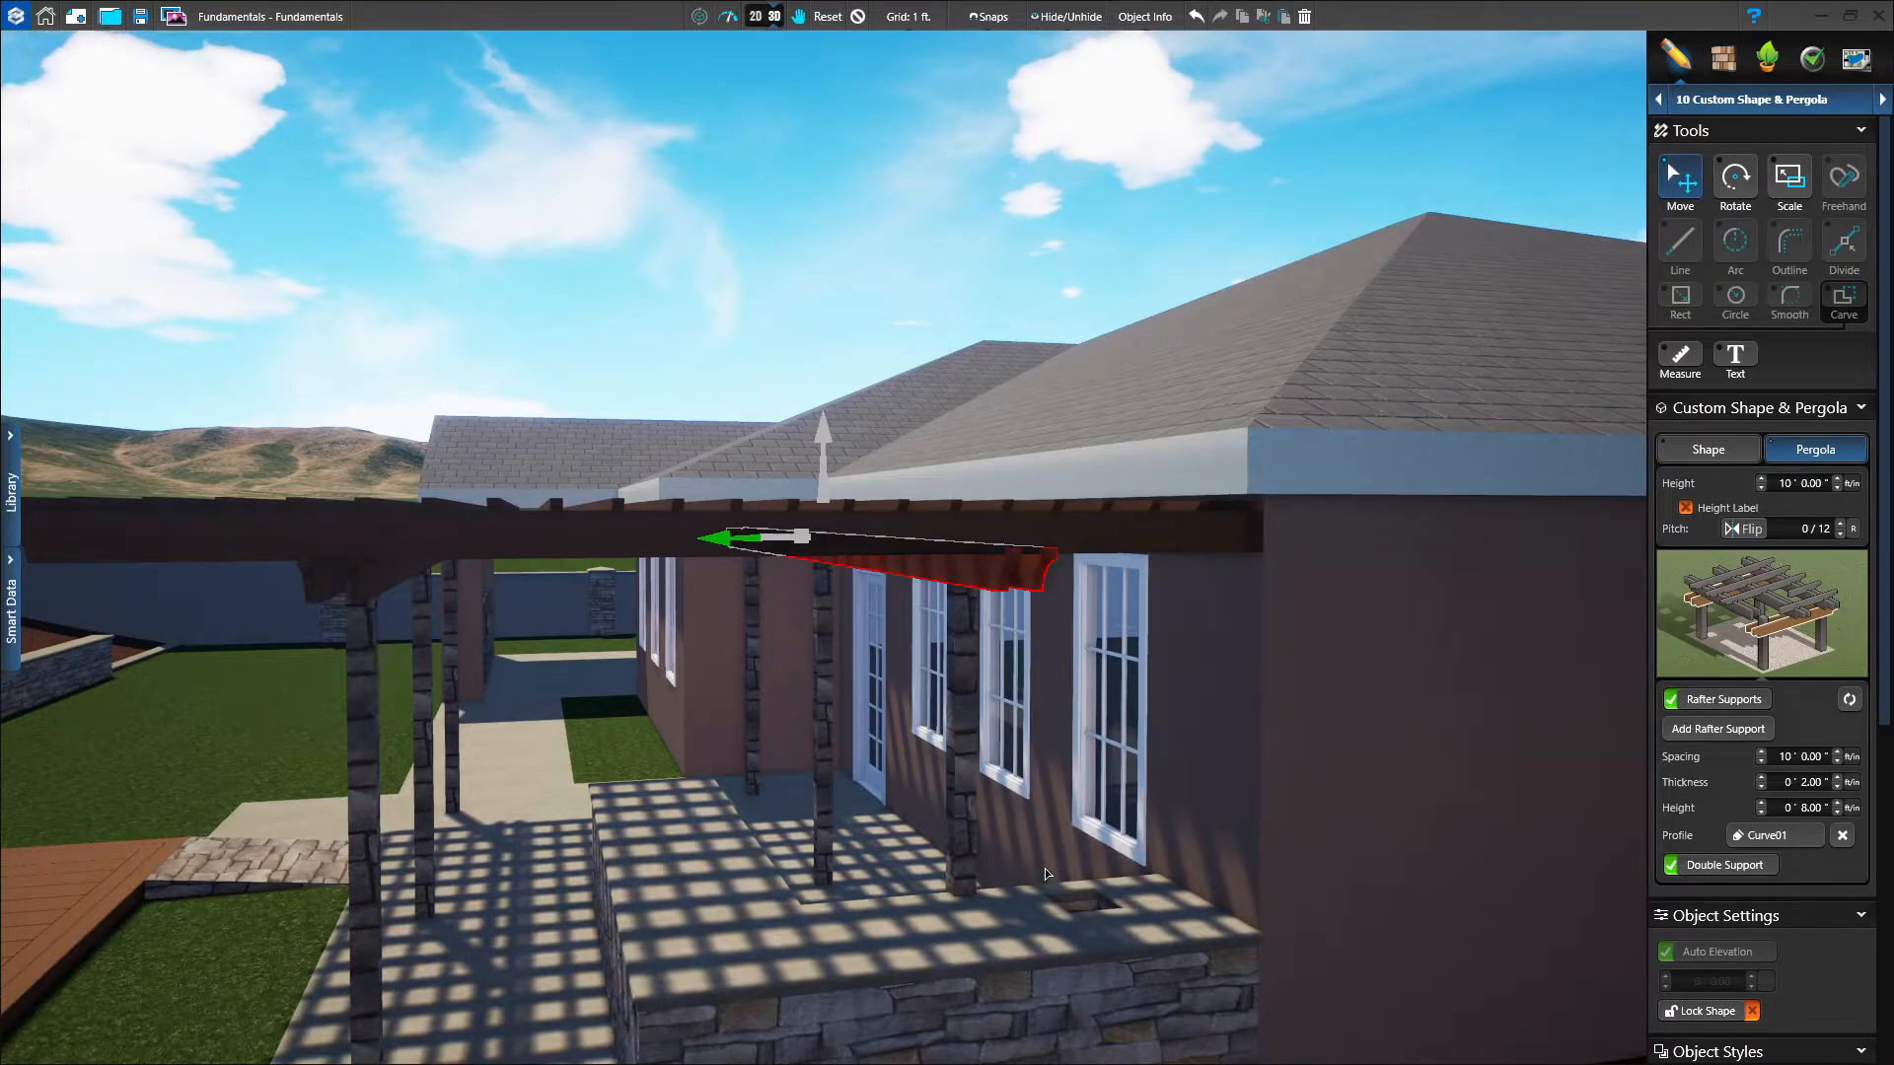
pyautogui.click(1304, 17)
pyautogui.moveTo(769, 827); pyautogui.dragTo(919, 829, button='middle')
pyautogui.moveTo(919, 828); pyautogui.dragTo(917, 952, button='right')
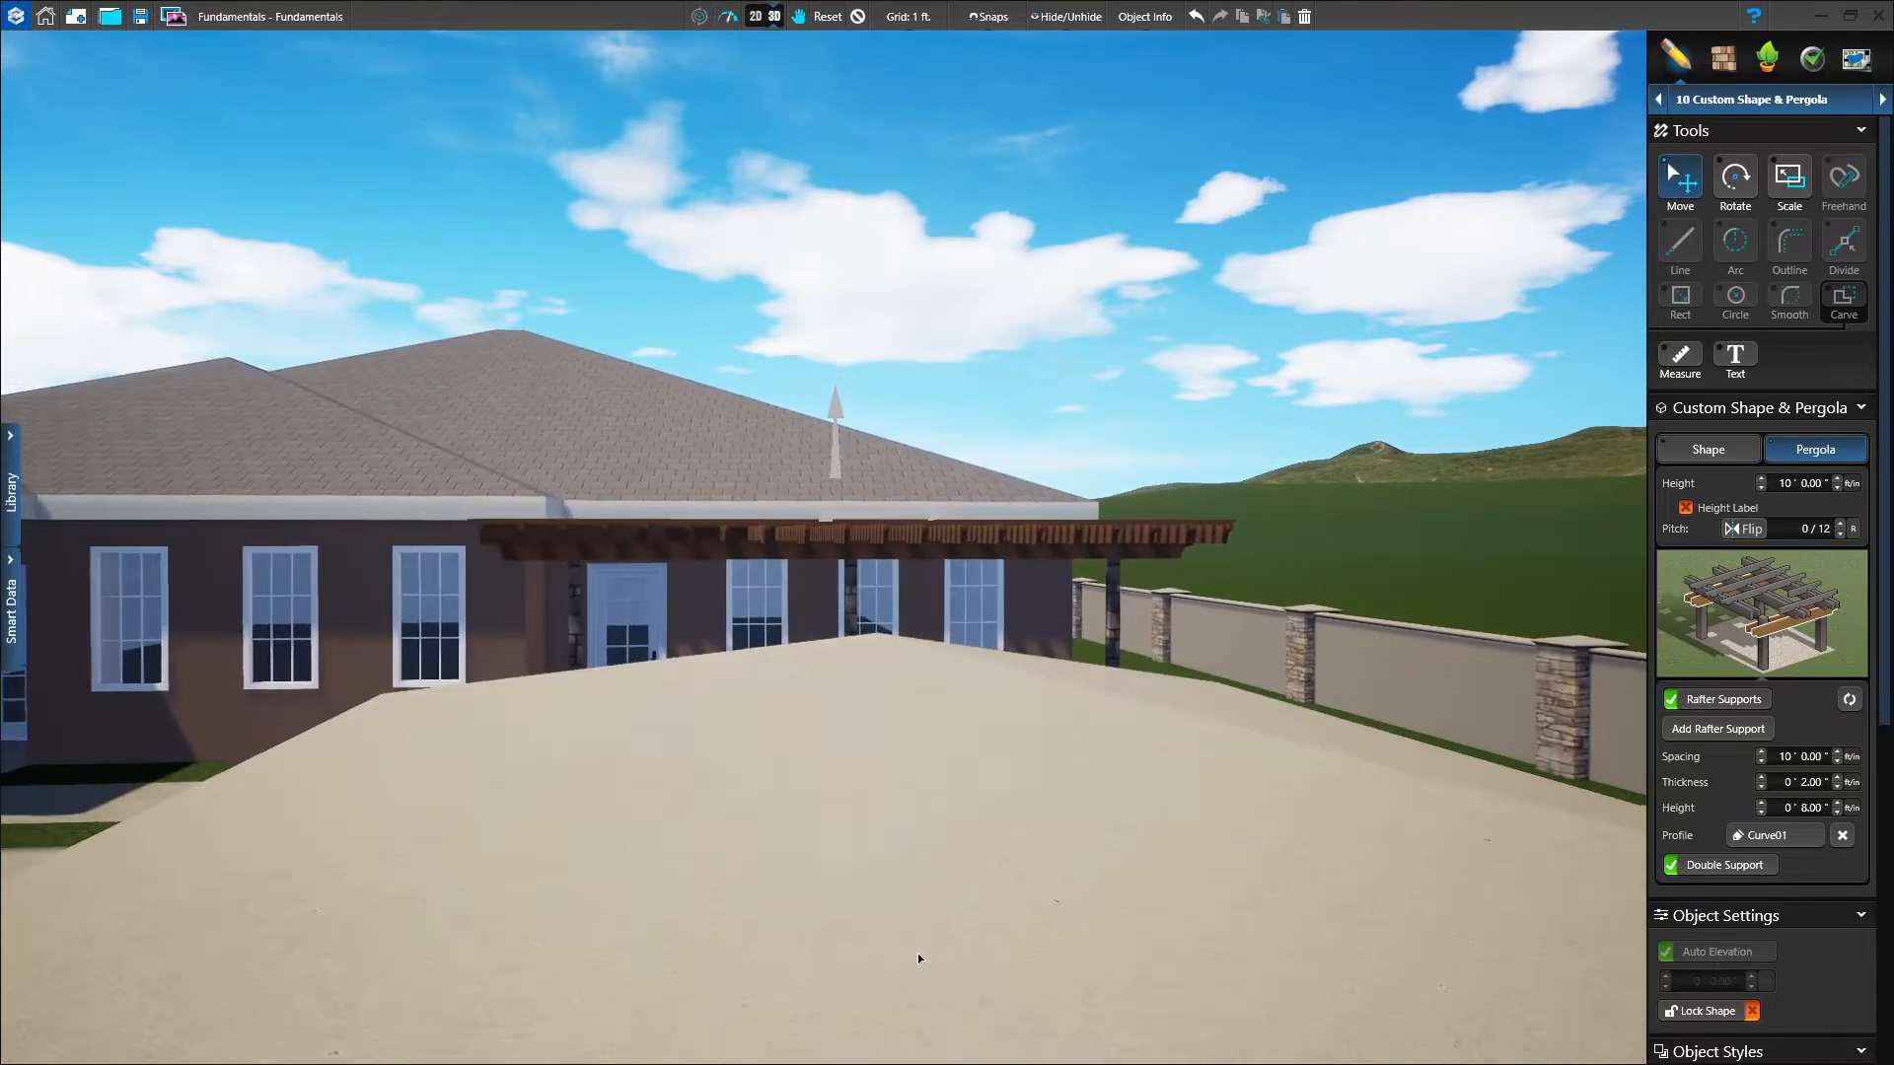
pyautogui.moveTo(913, 980); pyautogui.dragTo(860, 985, button='middle')
pyautogui.moveTo(860, 985); pyautogui.dragTo(861, 897, button='right')
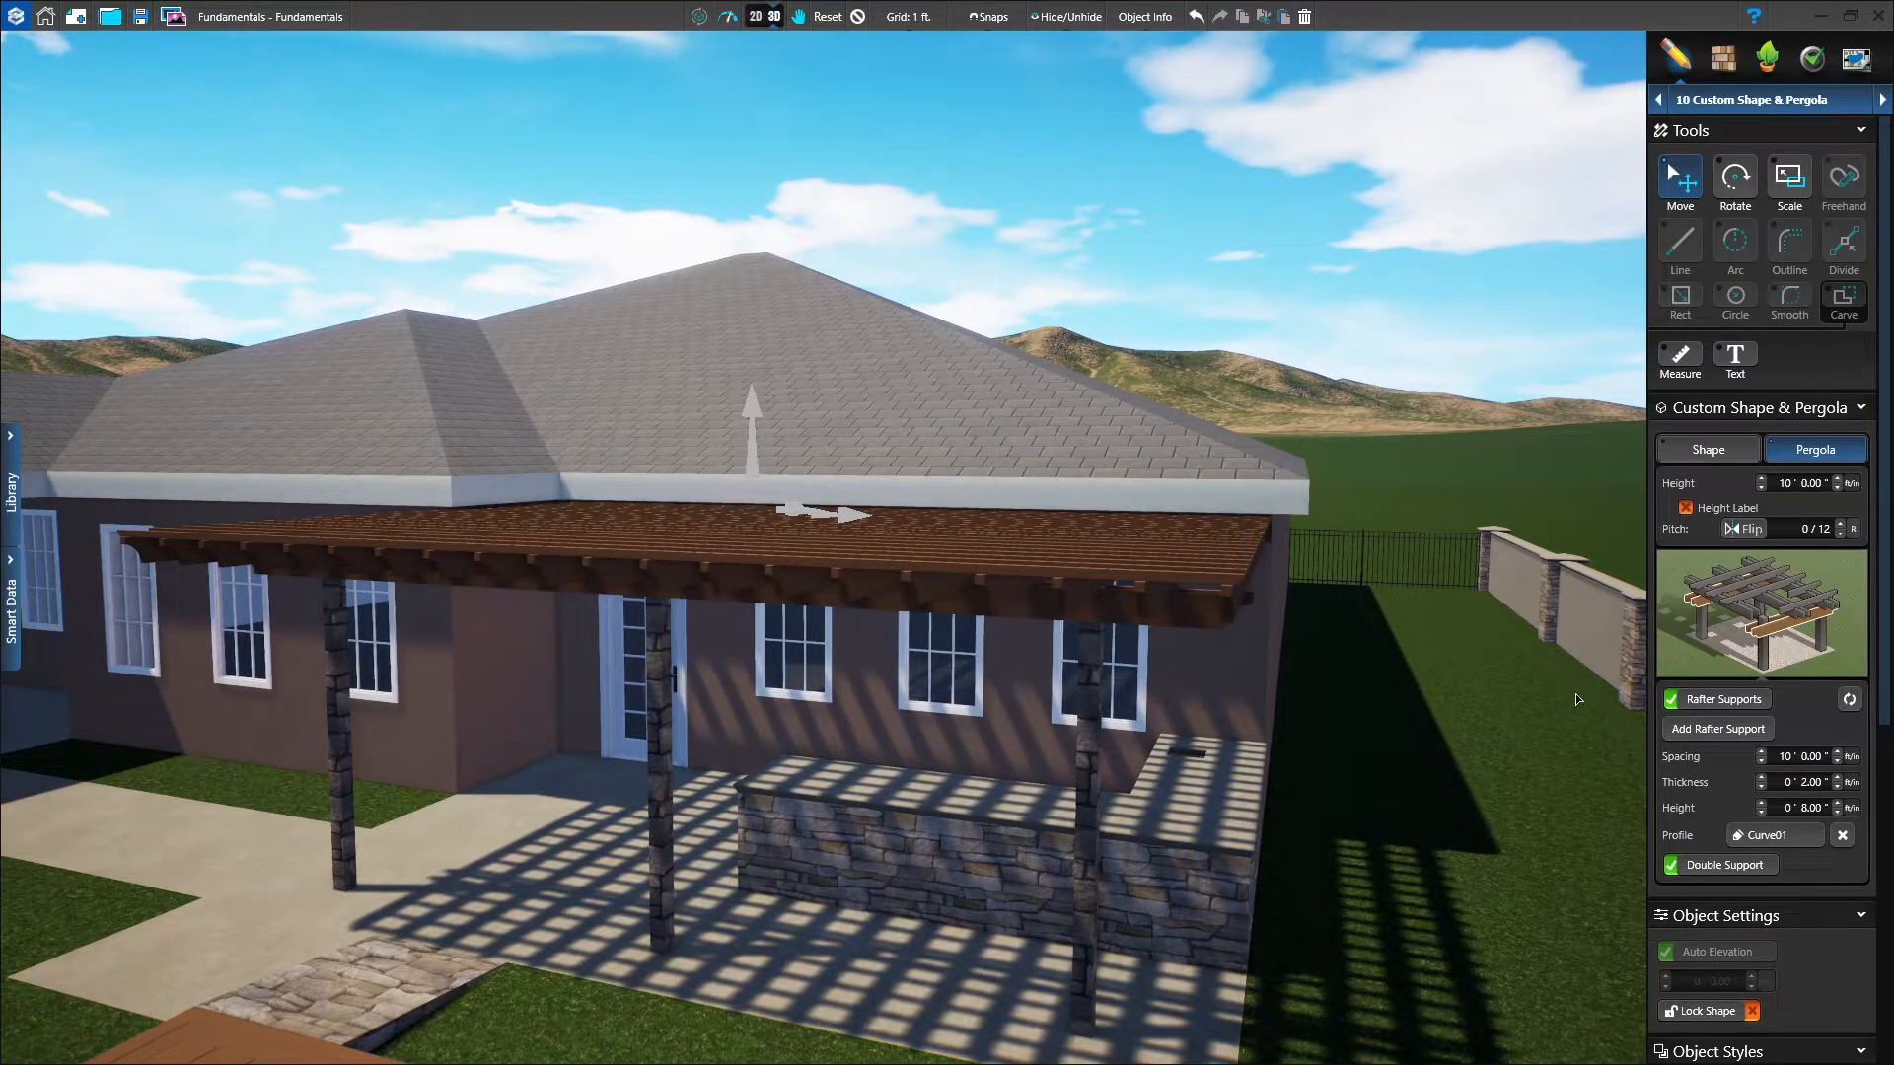
# Set the thickness of the pergola's square columns to 8 in.
pyautogui.click(1765, 663)
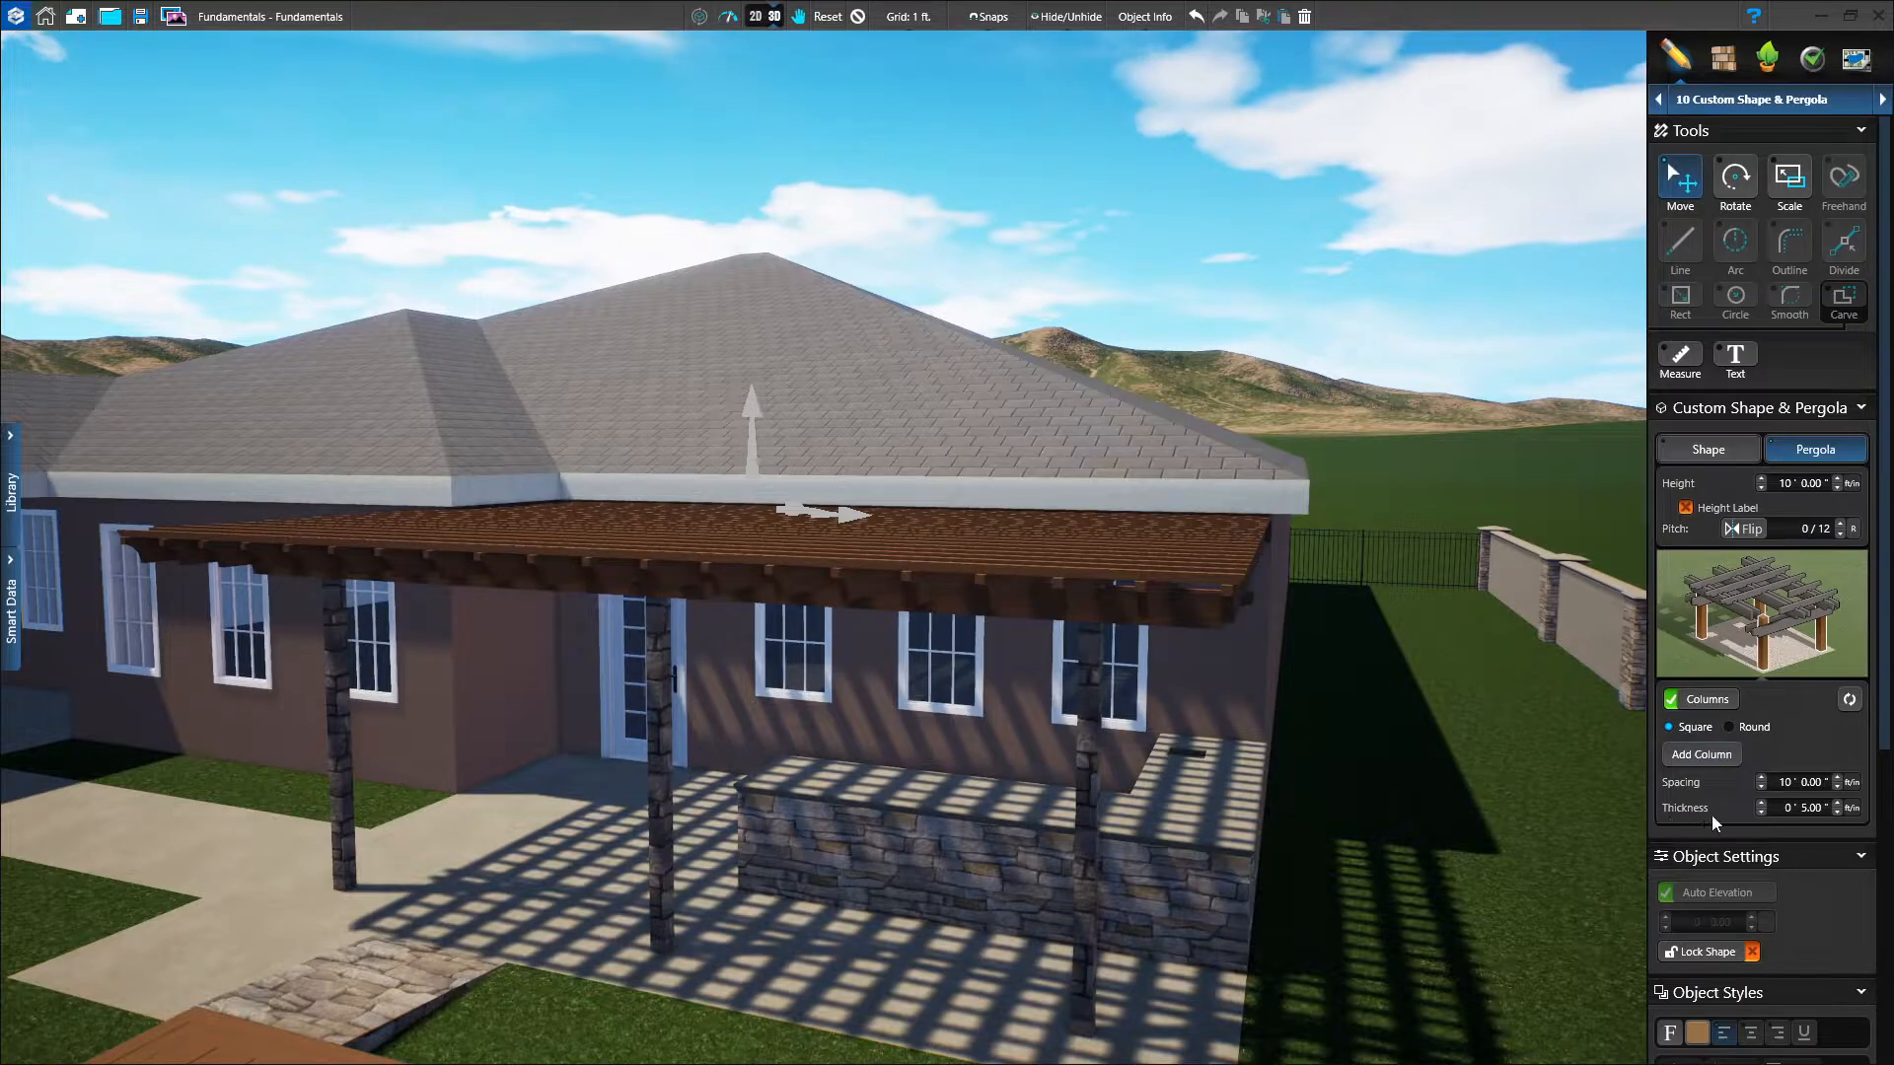
pyautogui.click(1834, 803)
pyautogui.click(1834, 803)
pyautogui.click(1834, 803)
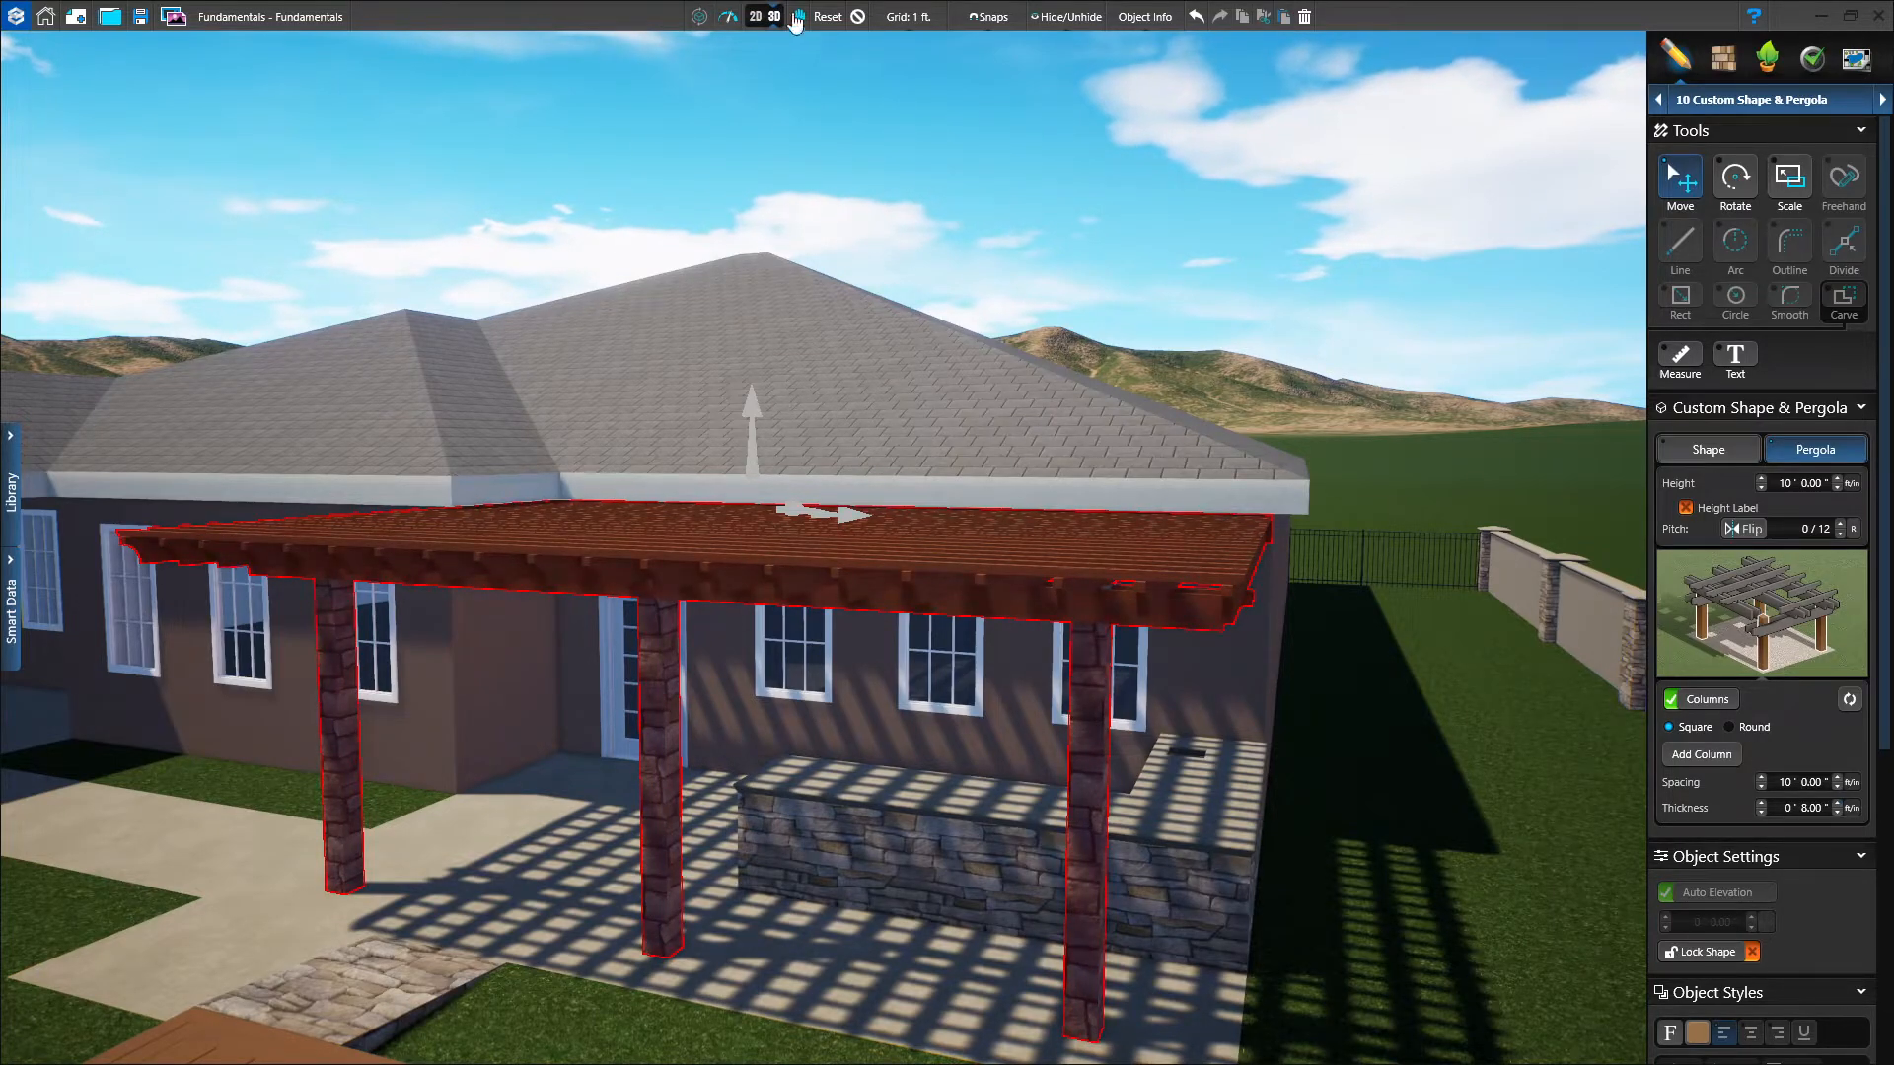
# Draw a 32 ft by 14 ft rectangular pool in plan view between the deck and the yard's opposite side, leaving room for its coping.
pyautogui.click(756, 17)
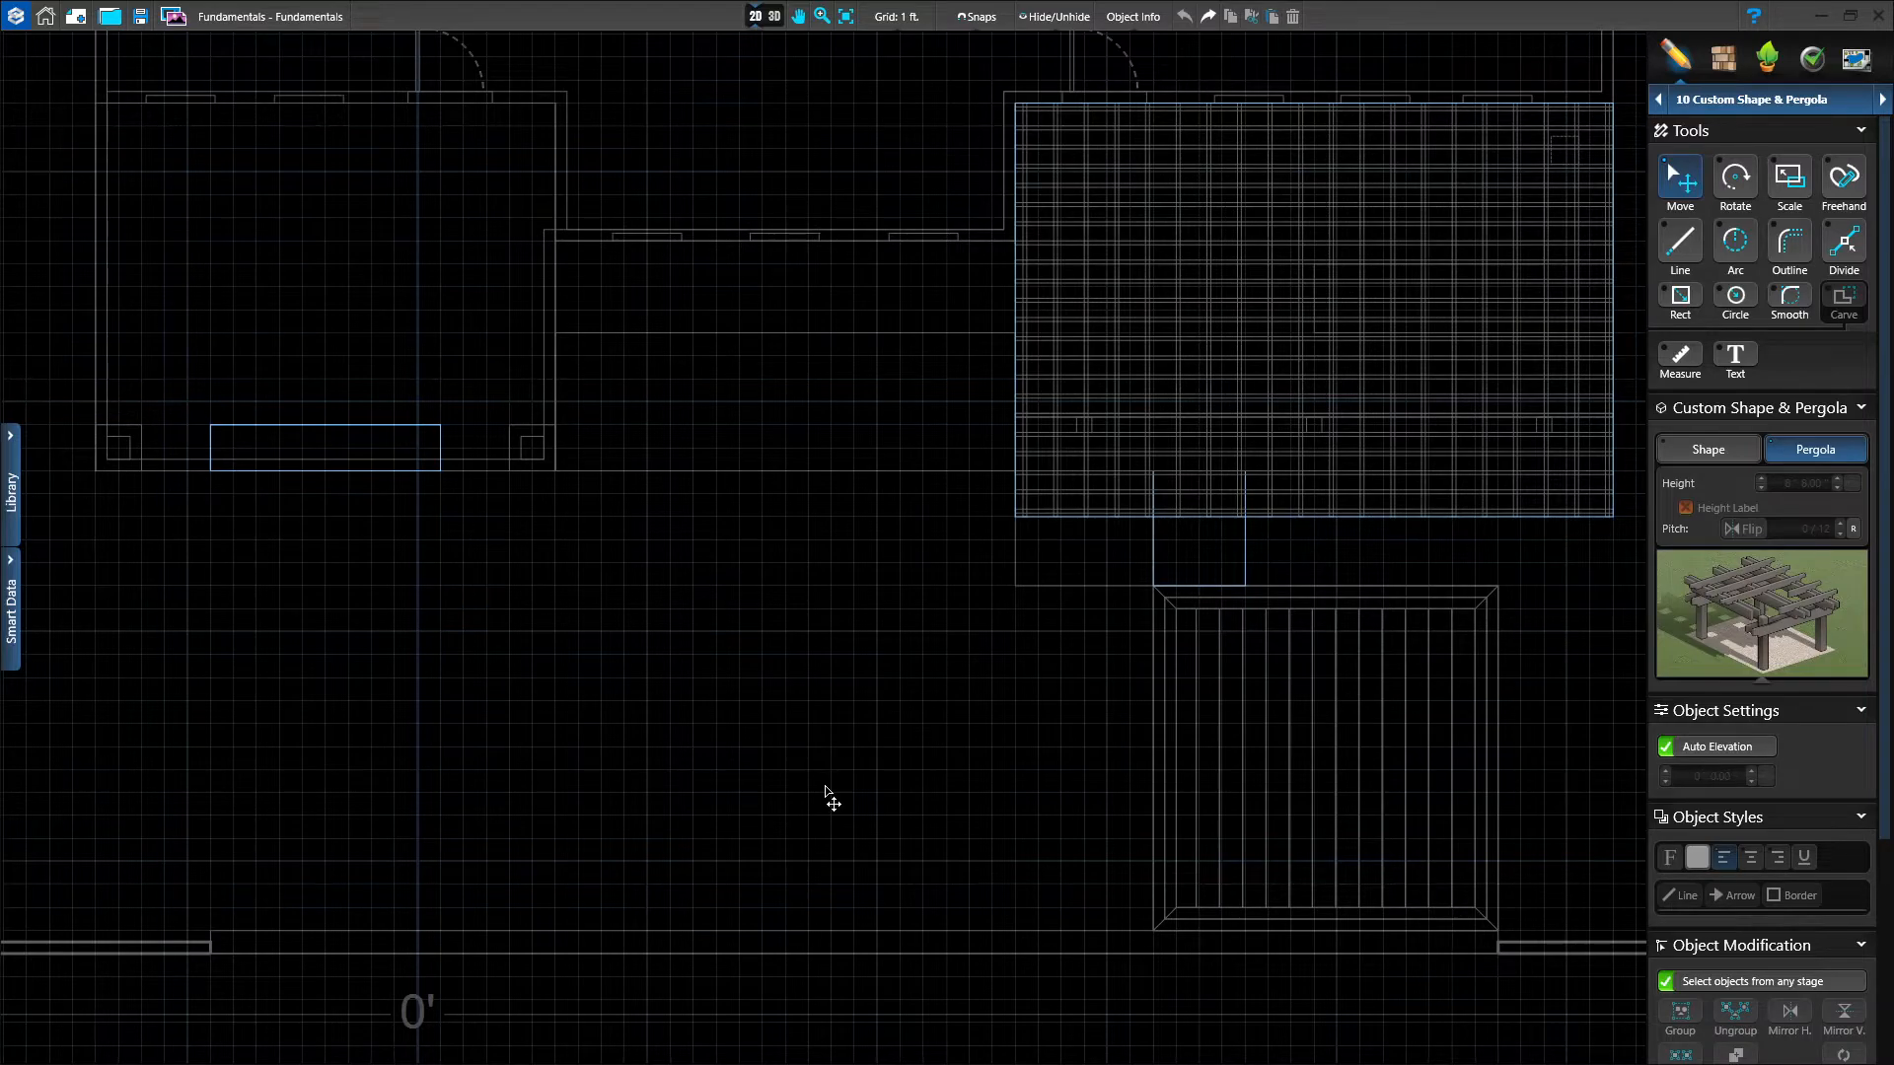
pyautogui.click(1705, 108)
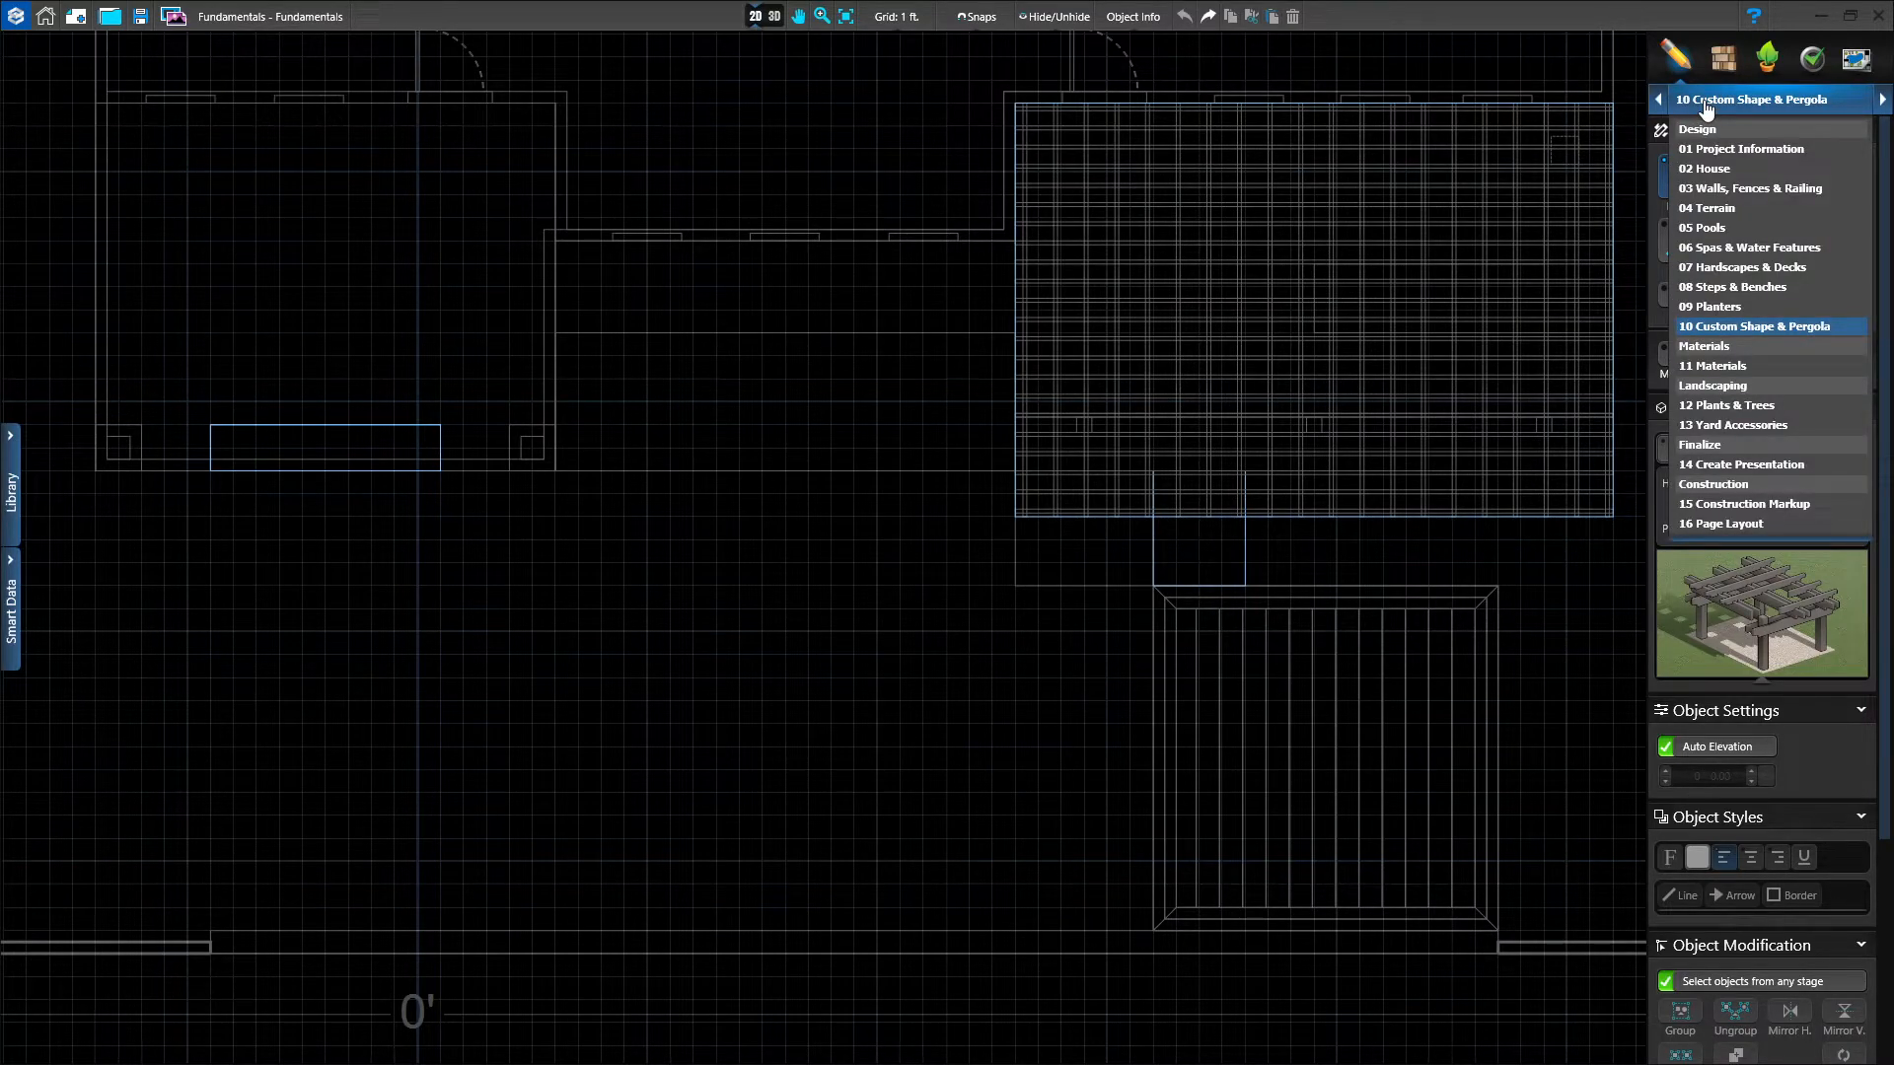
pyautogui.click(1723, 229)
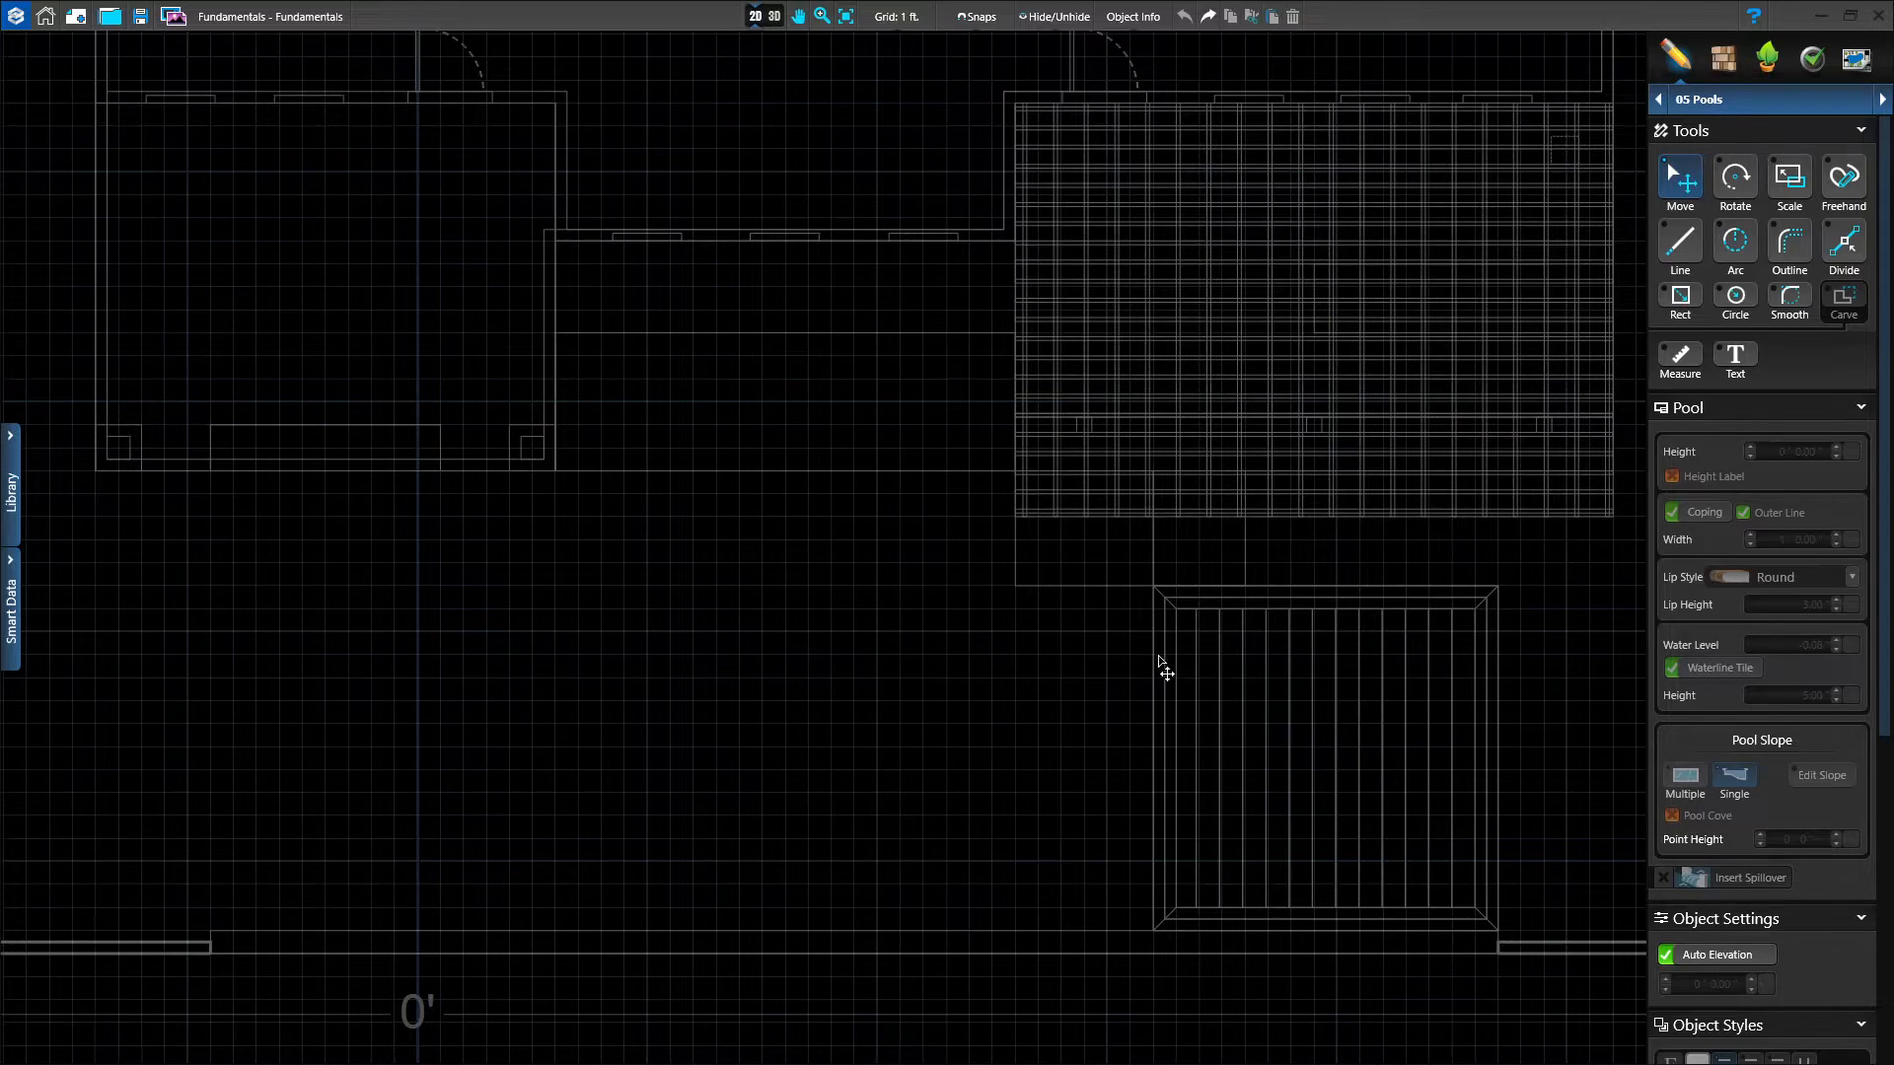
pyautogui.scroll(5, 1131, 678)
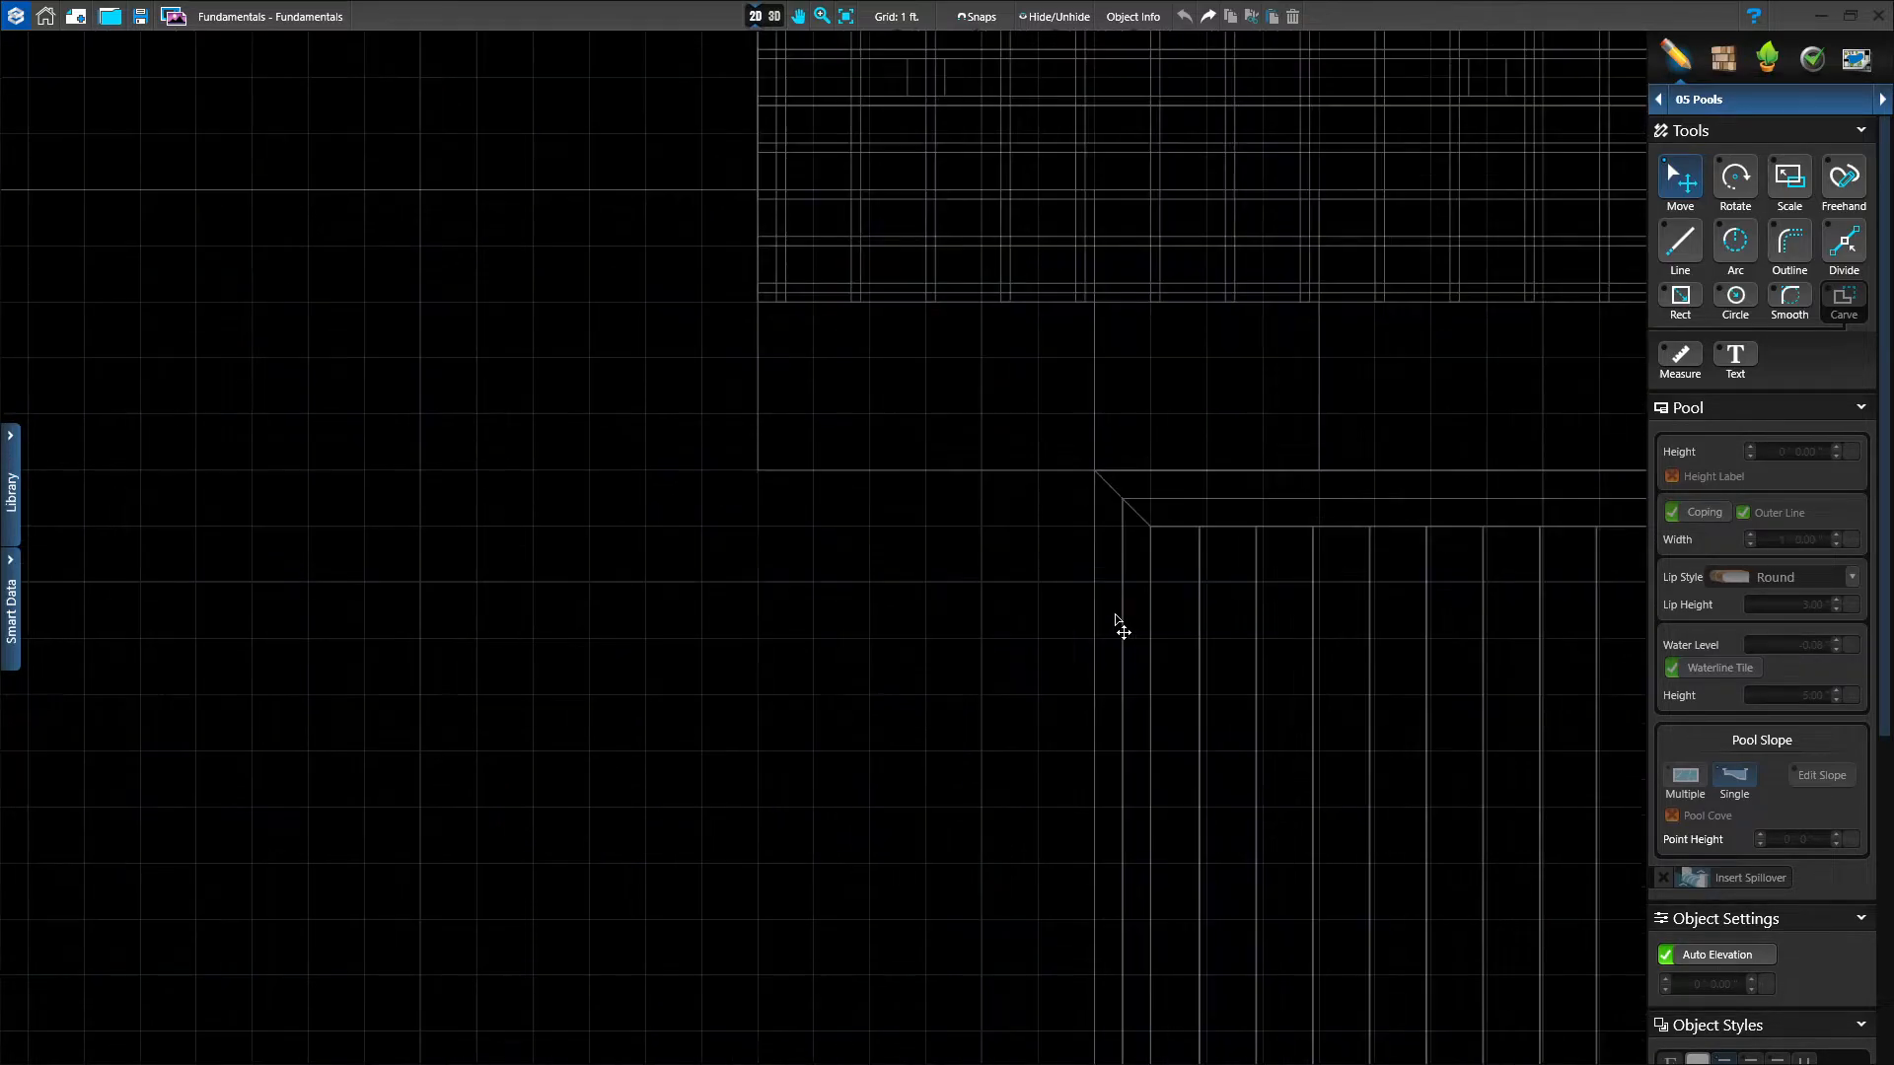
pyautogui.moveTo(1039, 608); pyautogui.dragTo(1047, 733, button='middle')
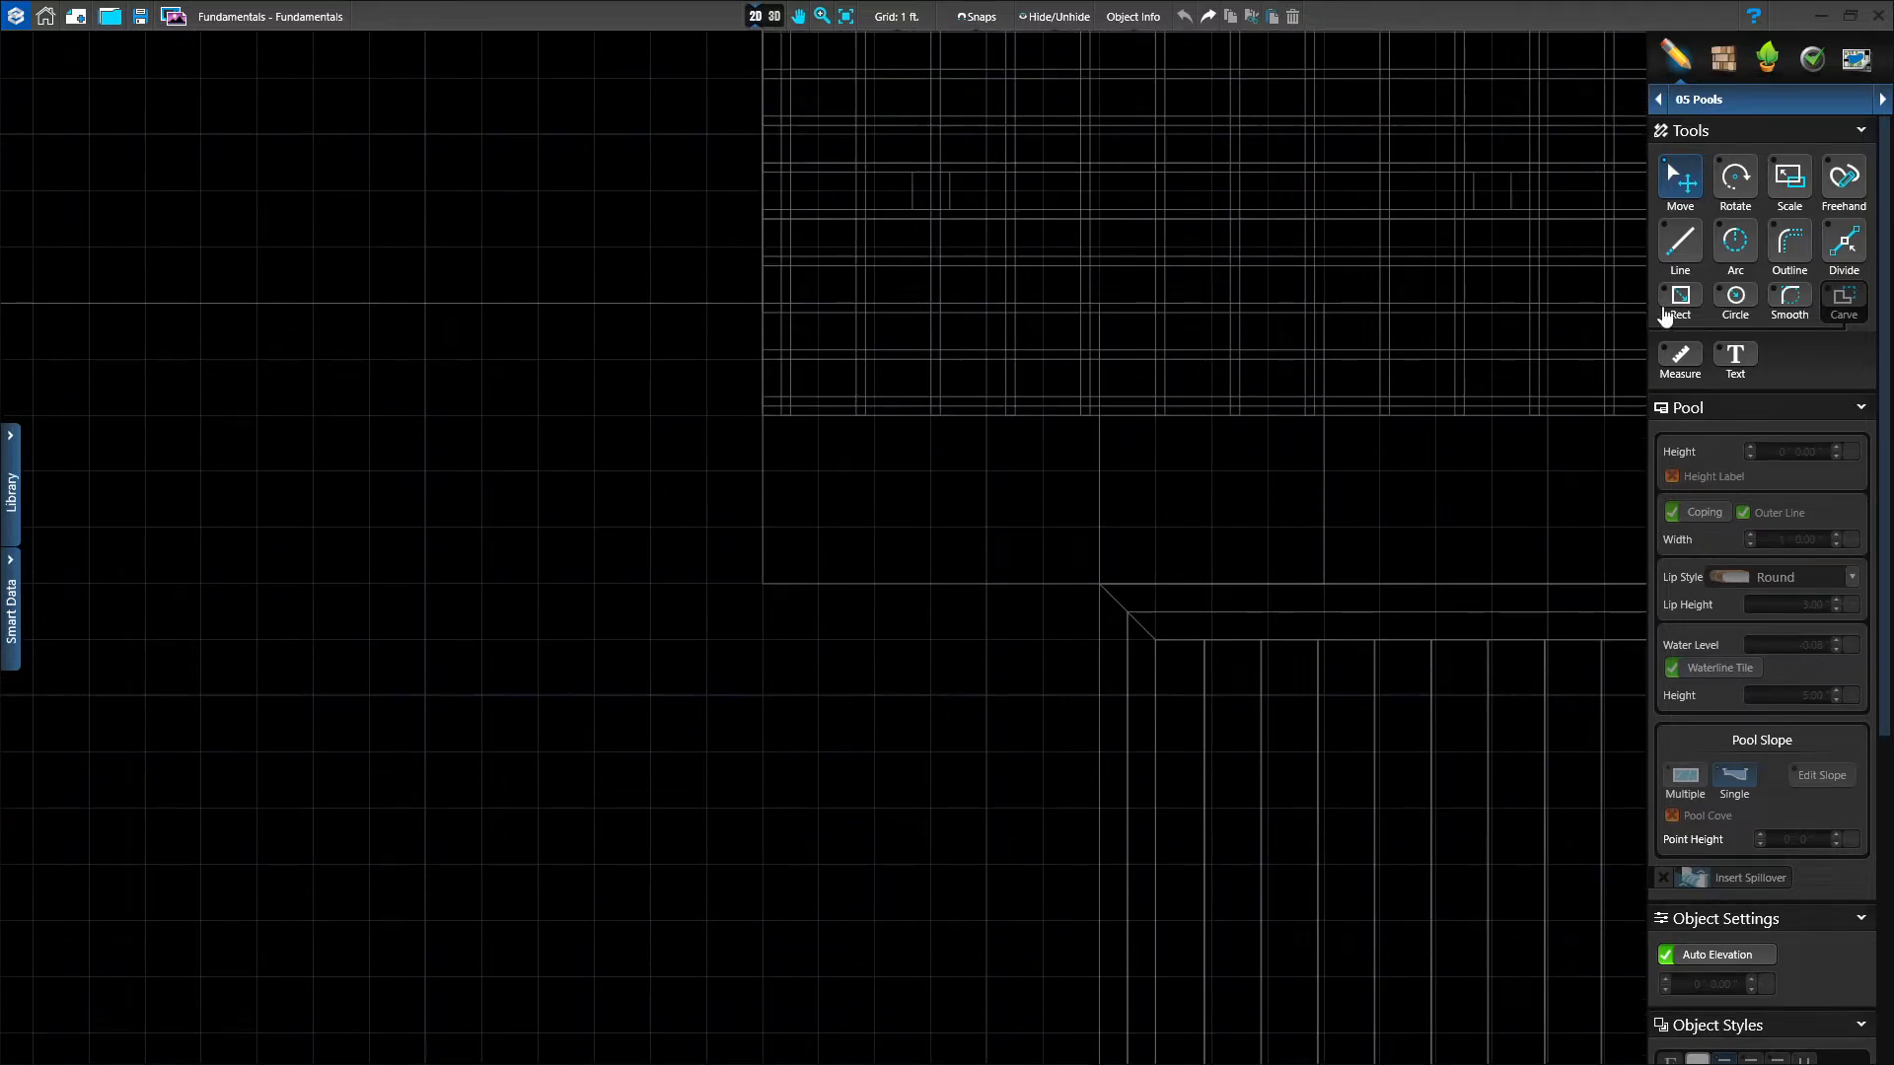
pyautogui.click(1680, 296)
pyautogui.click(1046, 646)
pyautogui.moveTo(1045, 646); pyautogui.dragTo(574, 857)
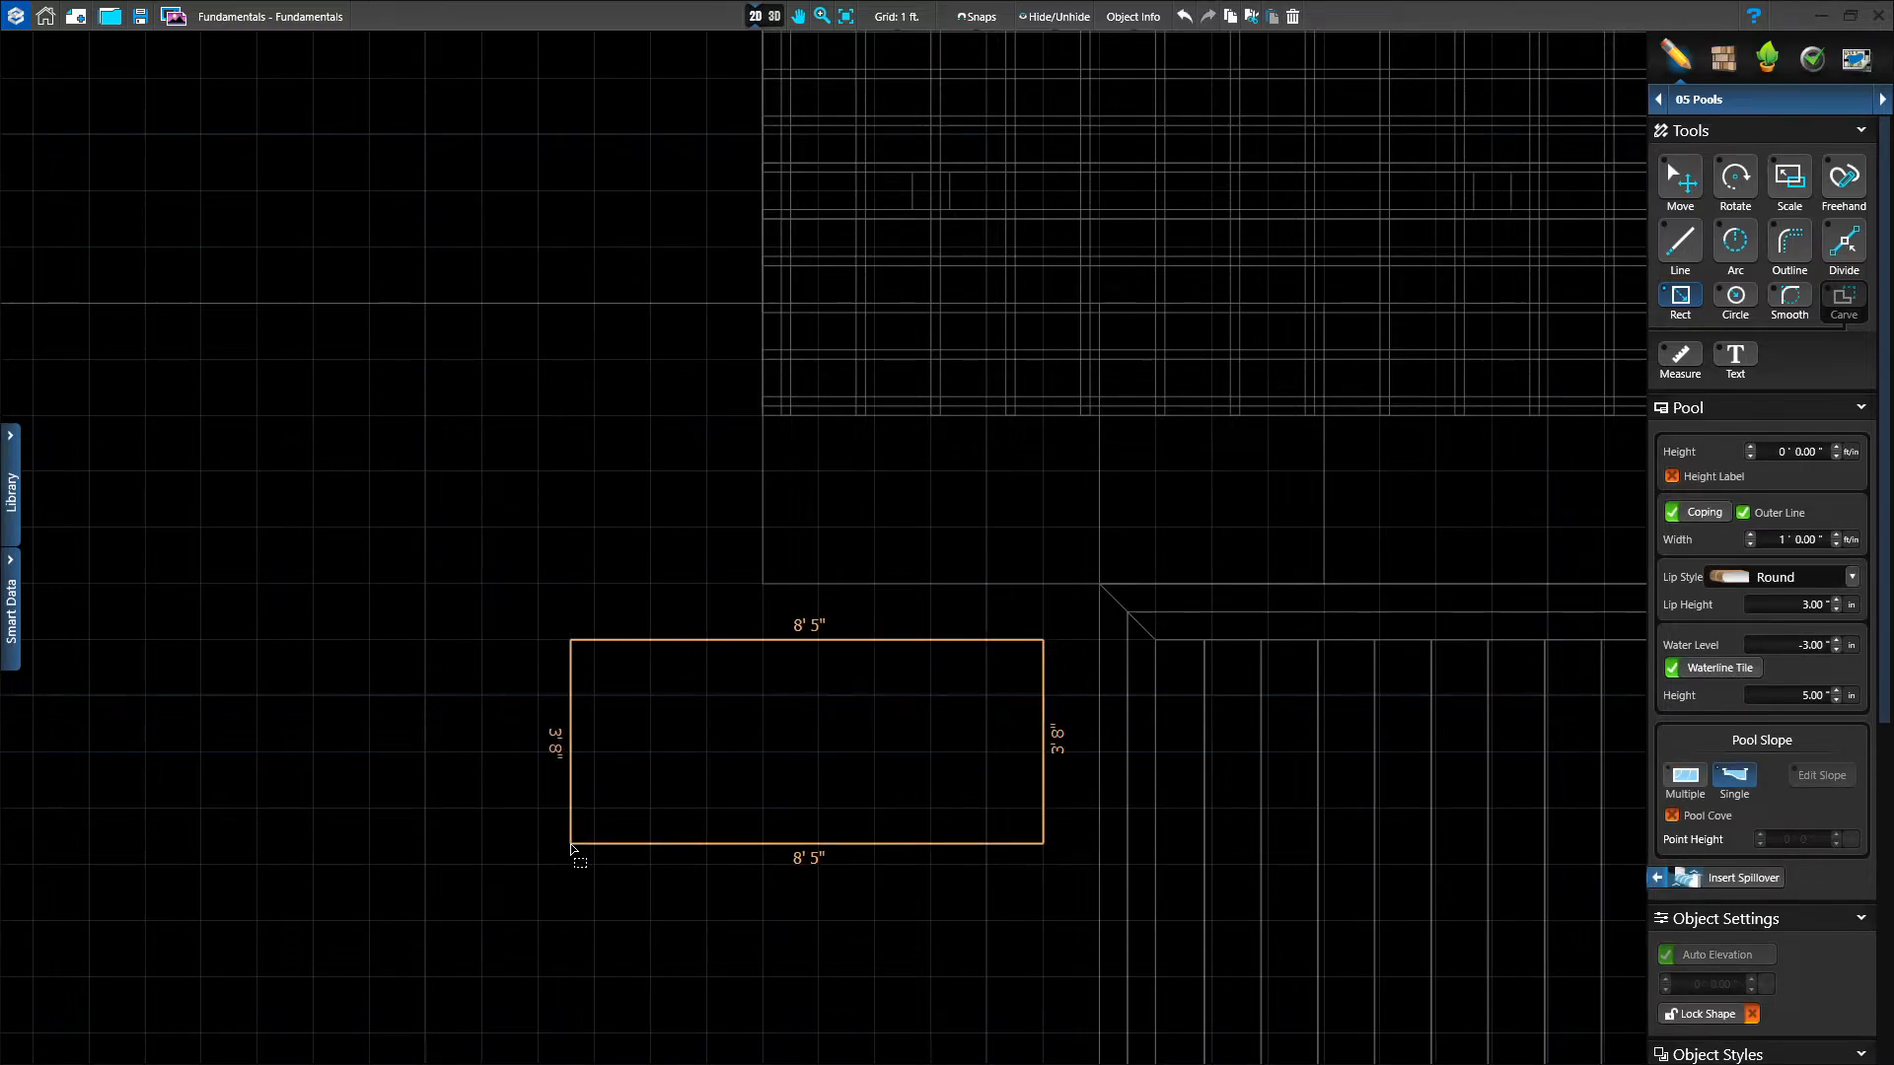
pyautogui.scroll(-2, 572, 855)
pyautogui.moveTo(528, 877); pyautogui.dragTo(883, 824, button='middle')
pyautogui.moveTo(616, 837); pyautogui.dragTo(395, 992)
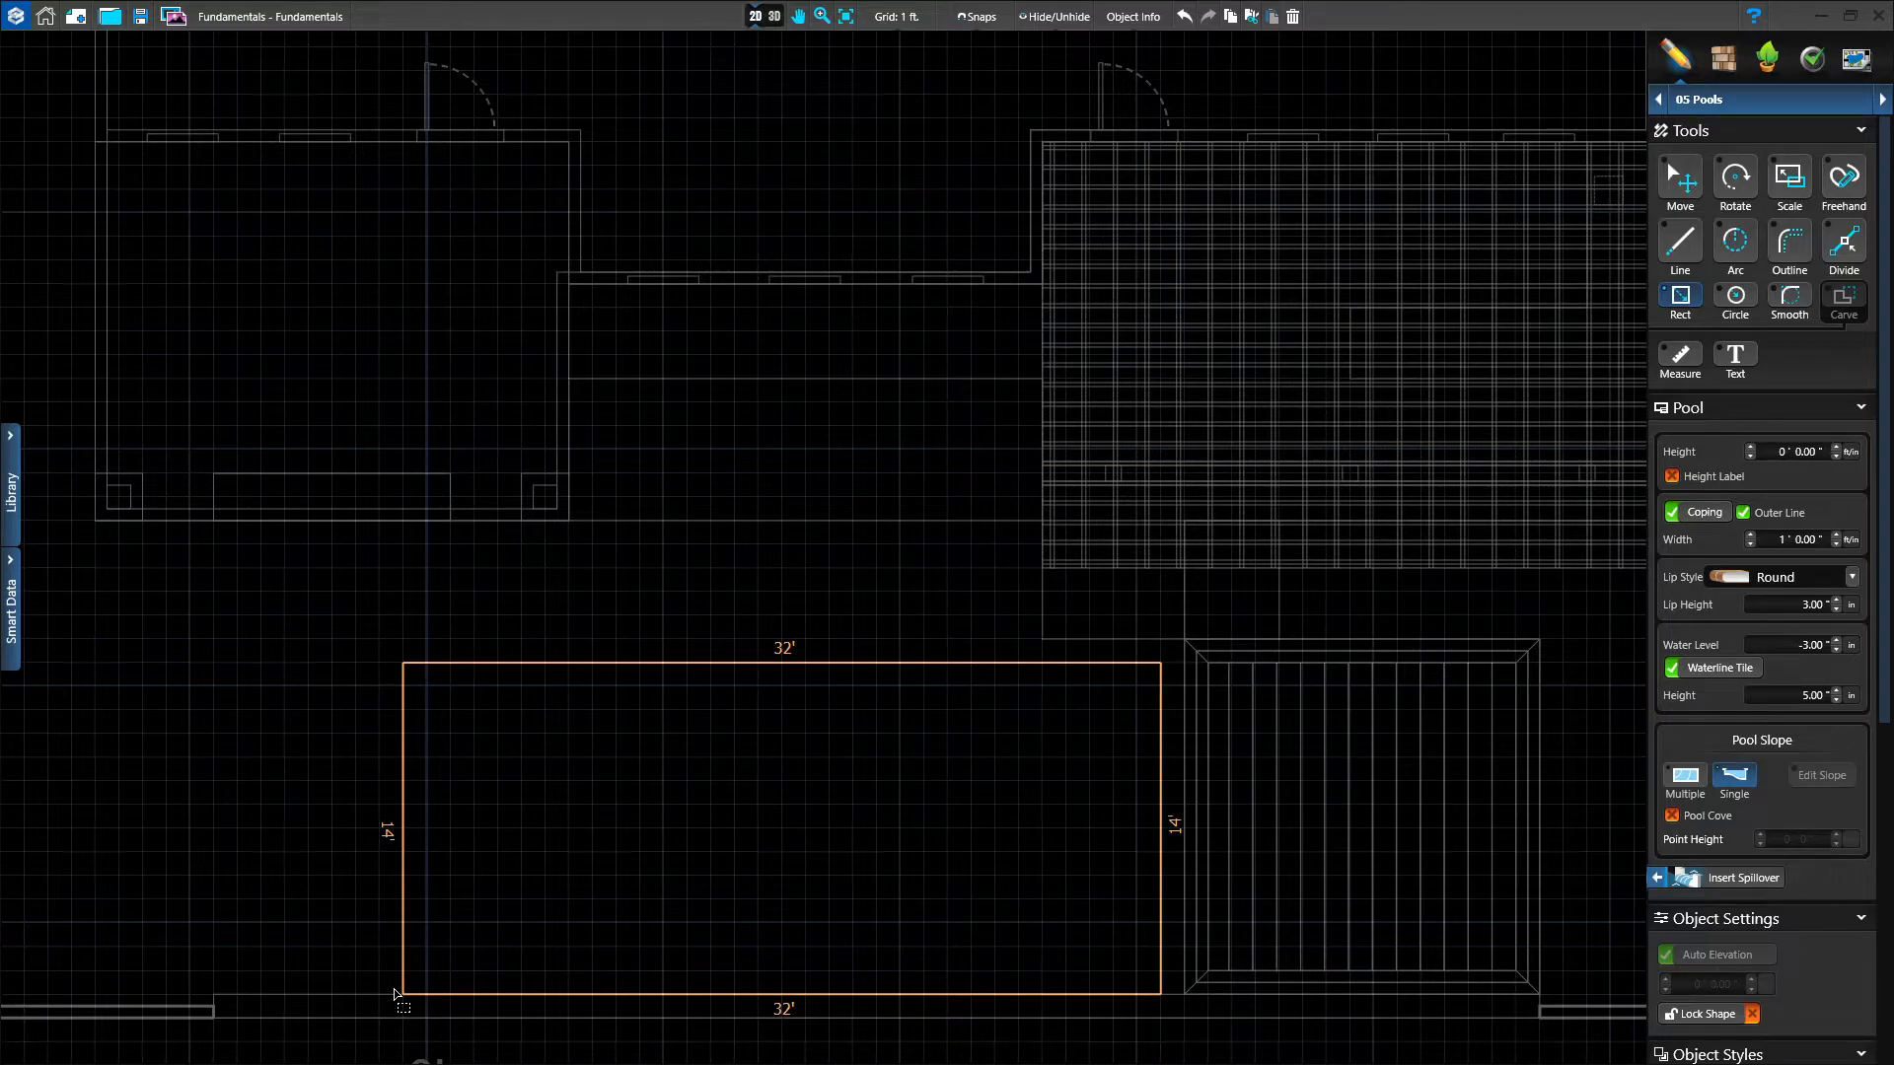
pyautogui.moveTo(396, 992); pyautogui.dragTo(396, 993)
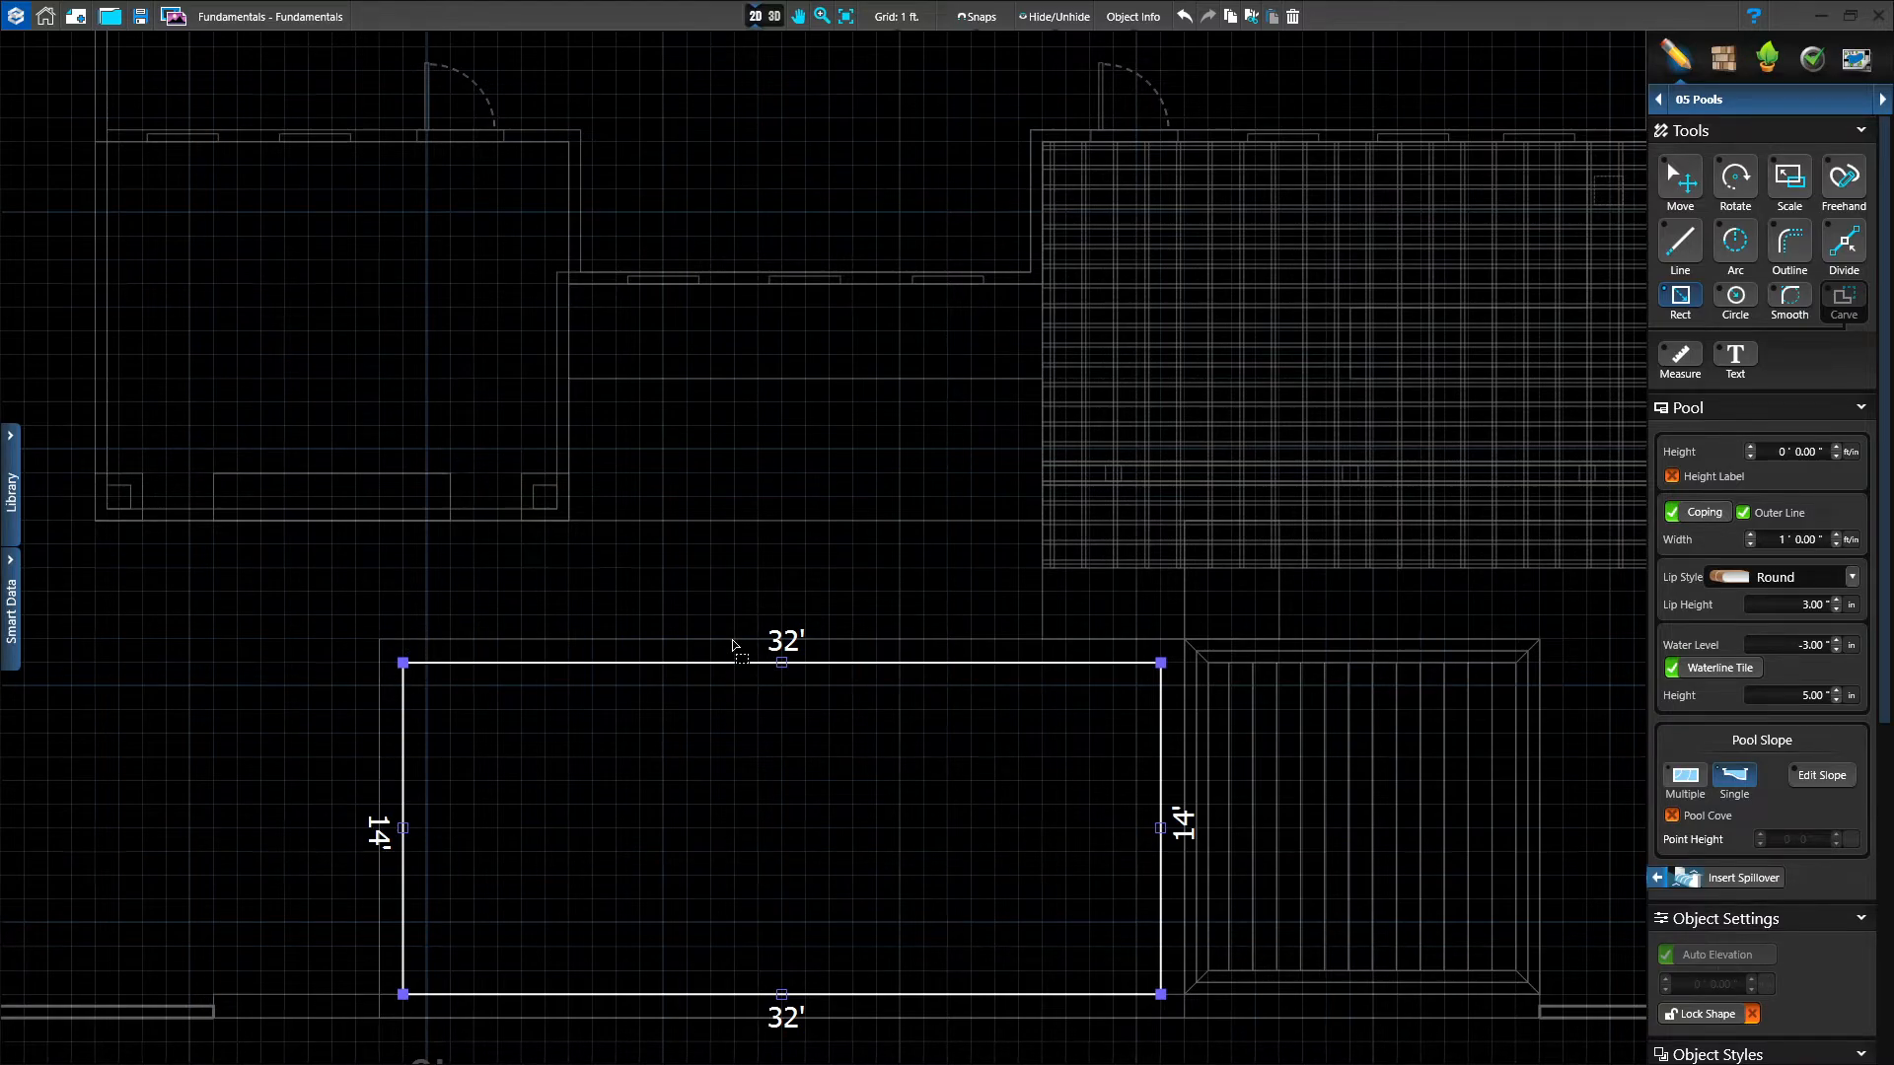
# Give the pool a Custom lip with the Inclined profile and 2.5 in lip height, and set the waterline tile height to 6 in.
pyautogui.moveTo(827, 797); pyautogui.dragTo(824, 651, button='middle')
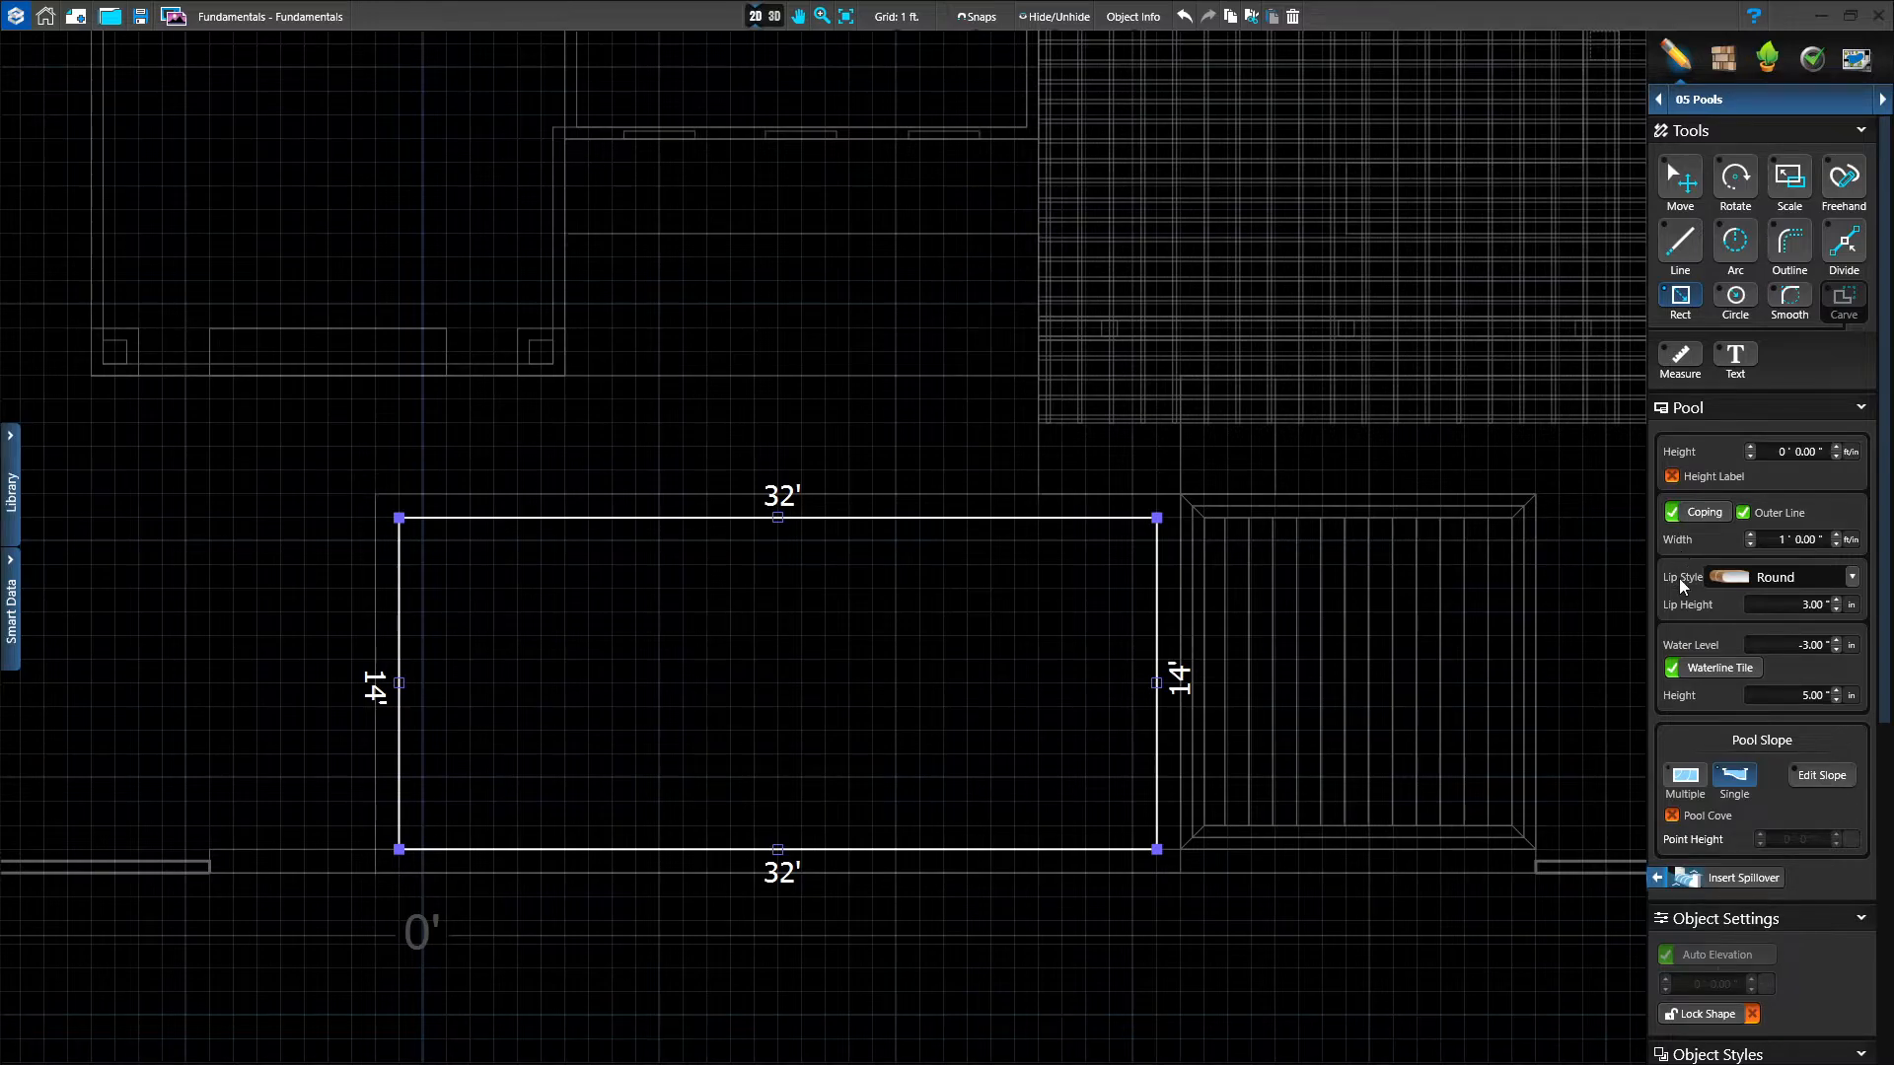
pyautogui.click(1783, 577)
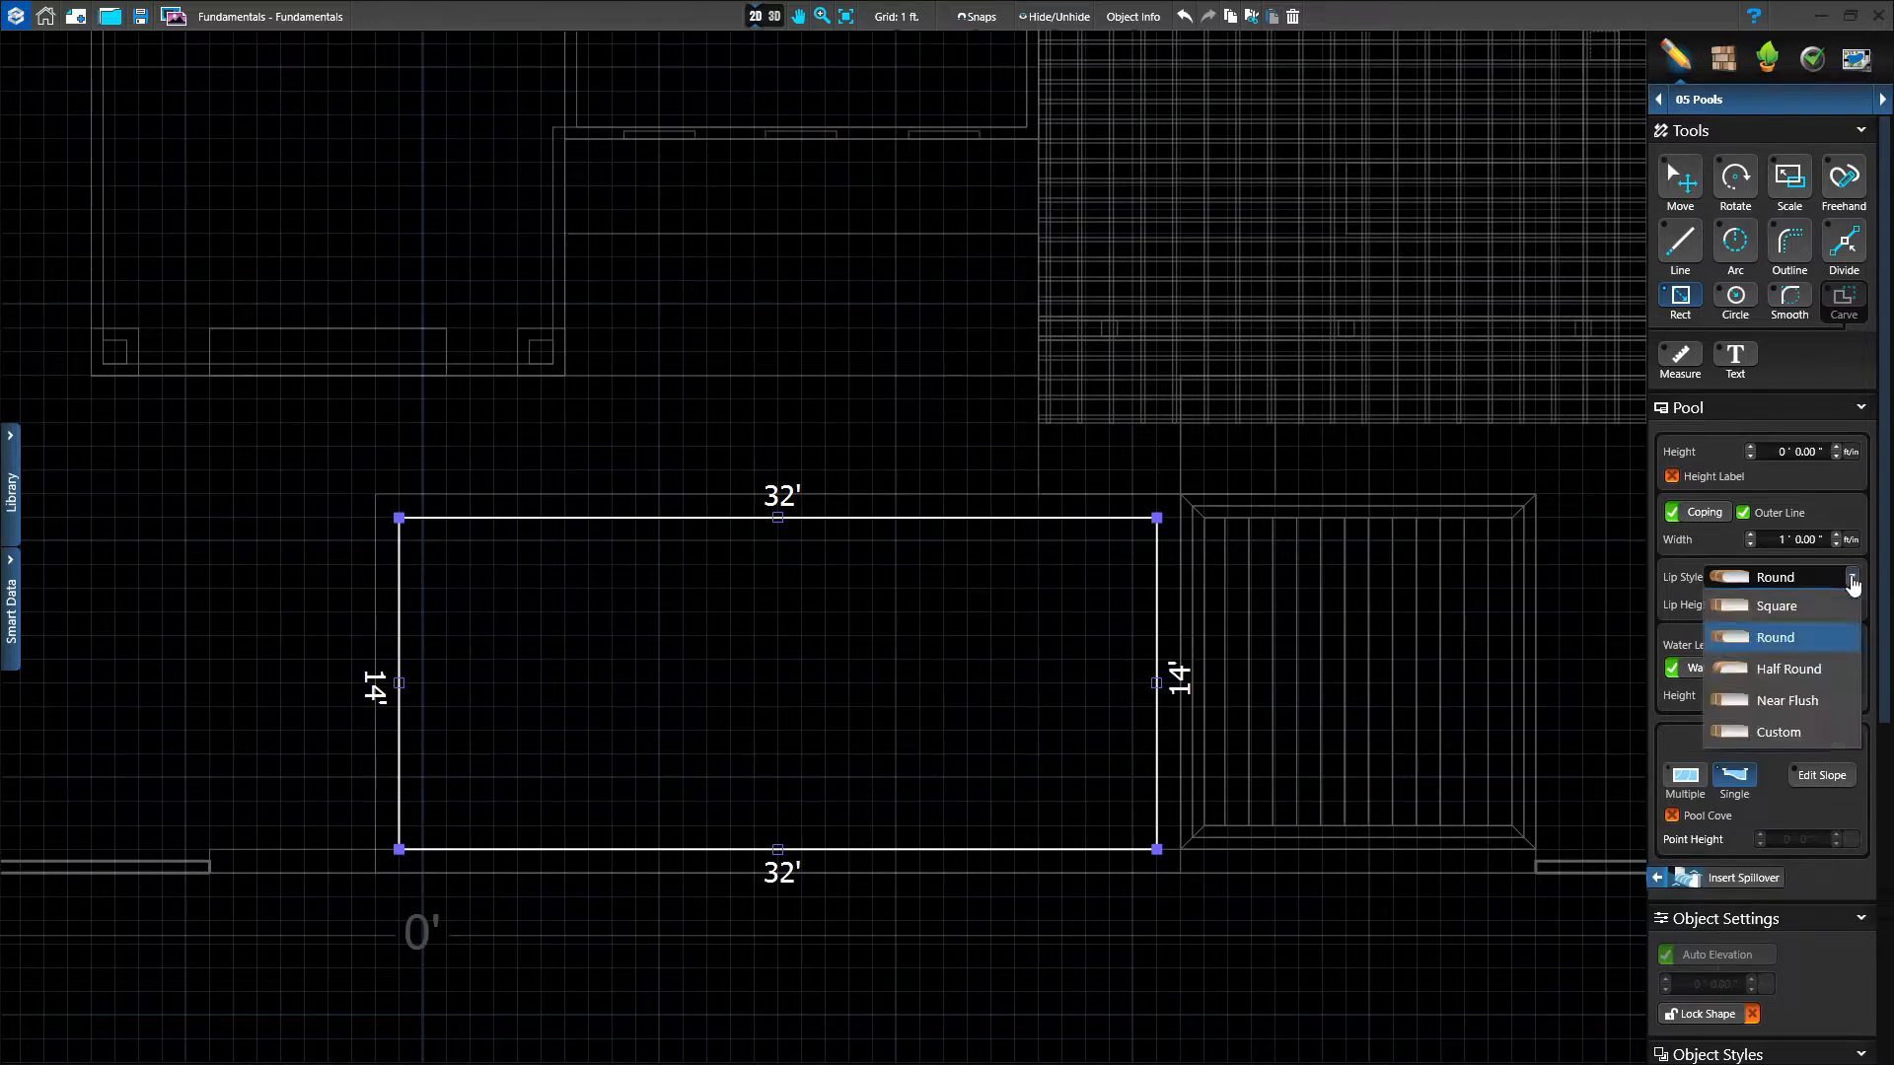
pyautogui.click(1763, 735)
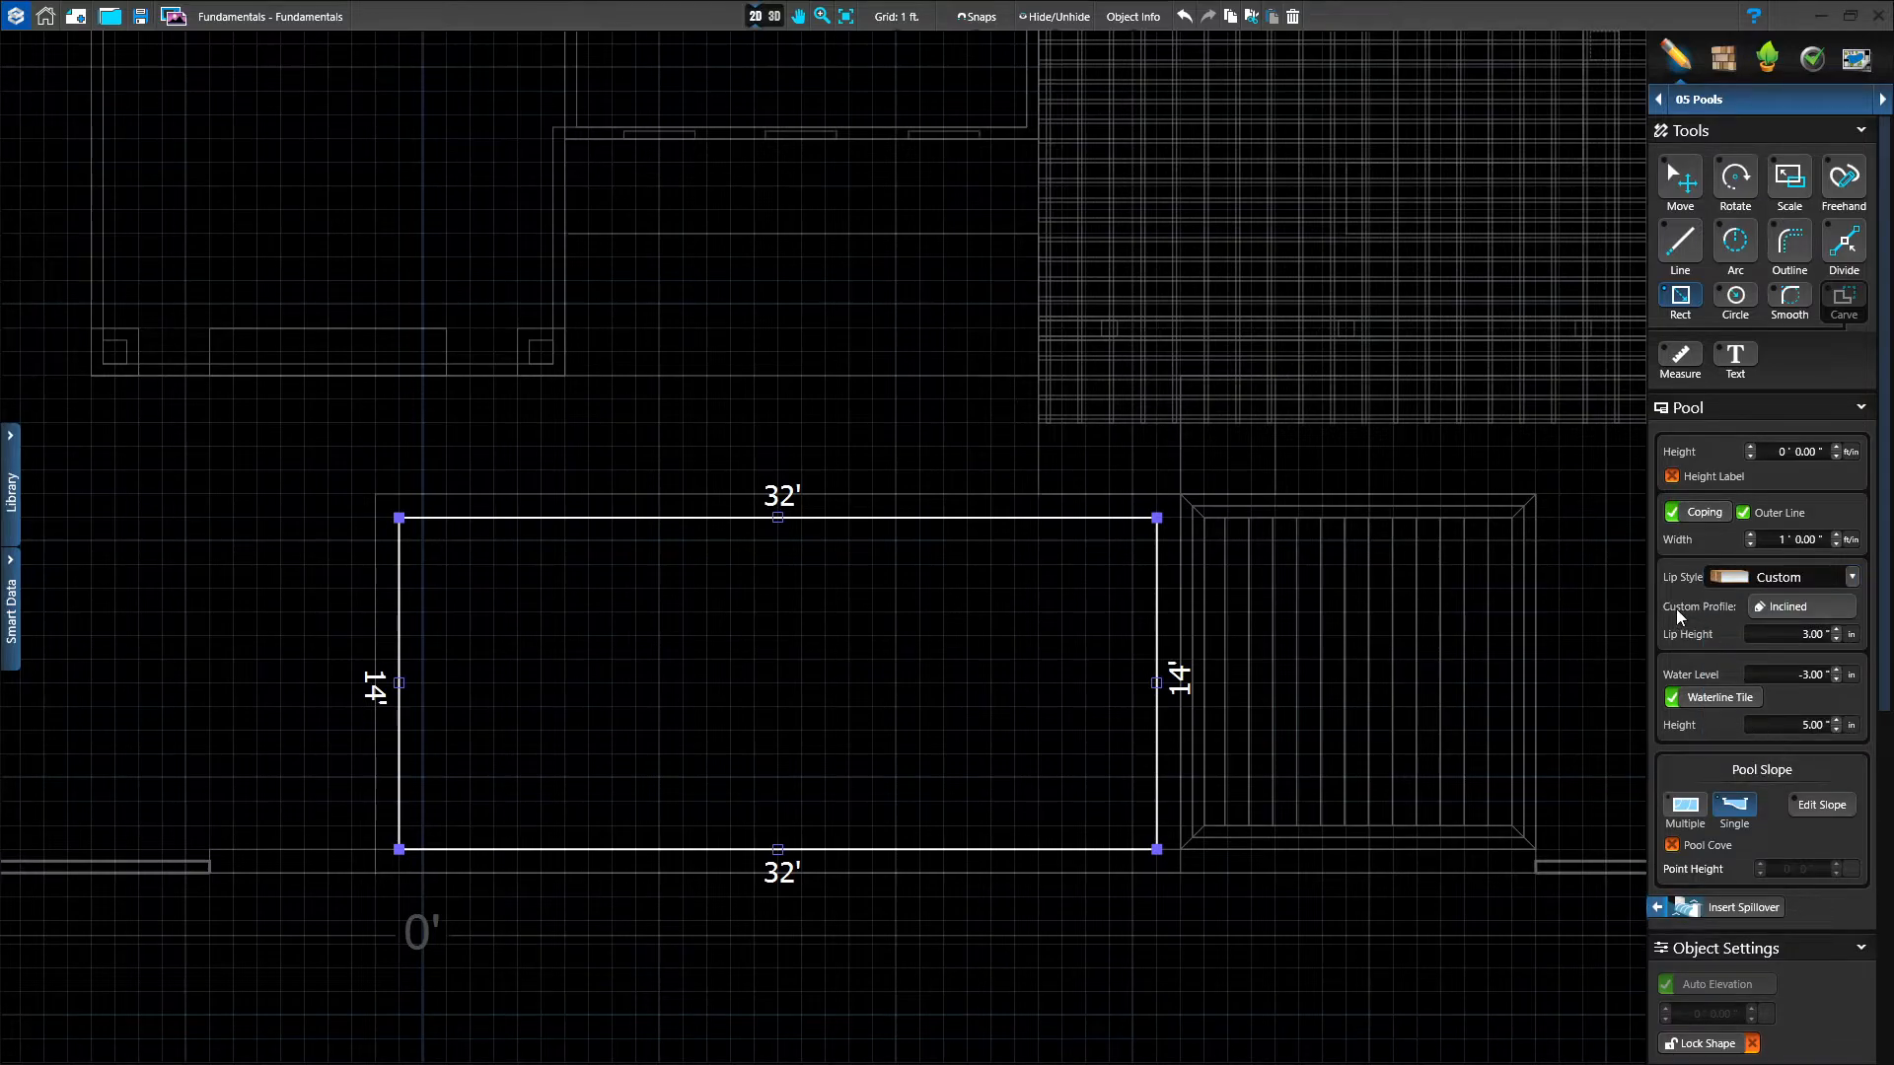
pyautogui.click(1788, 608)
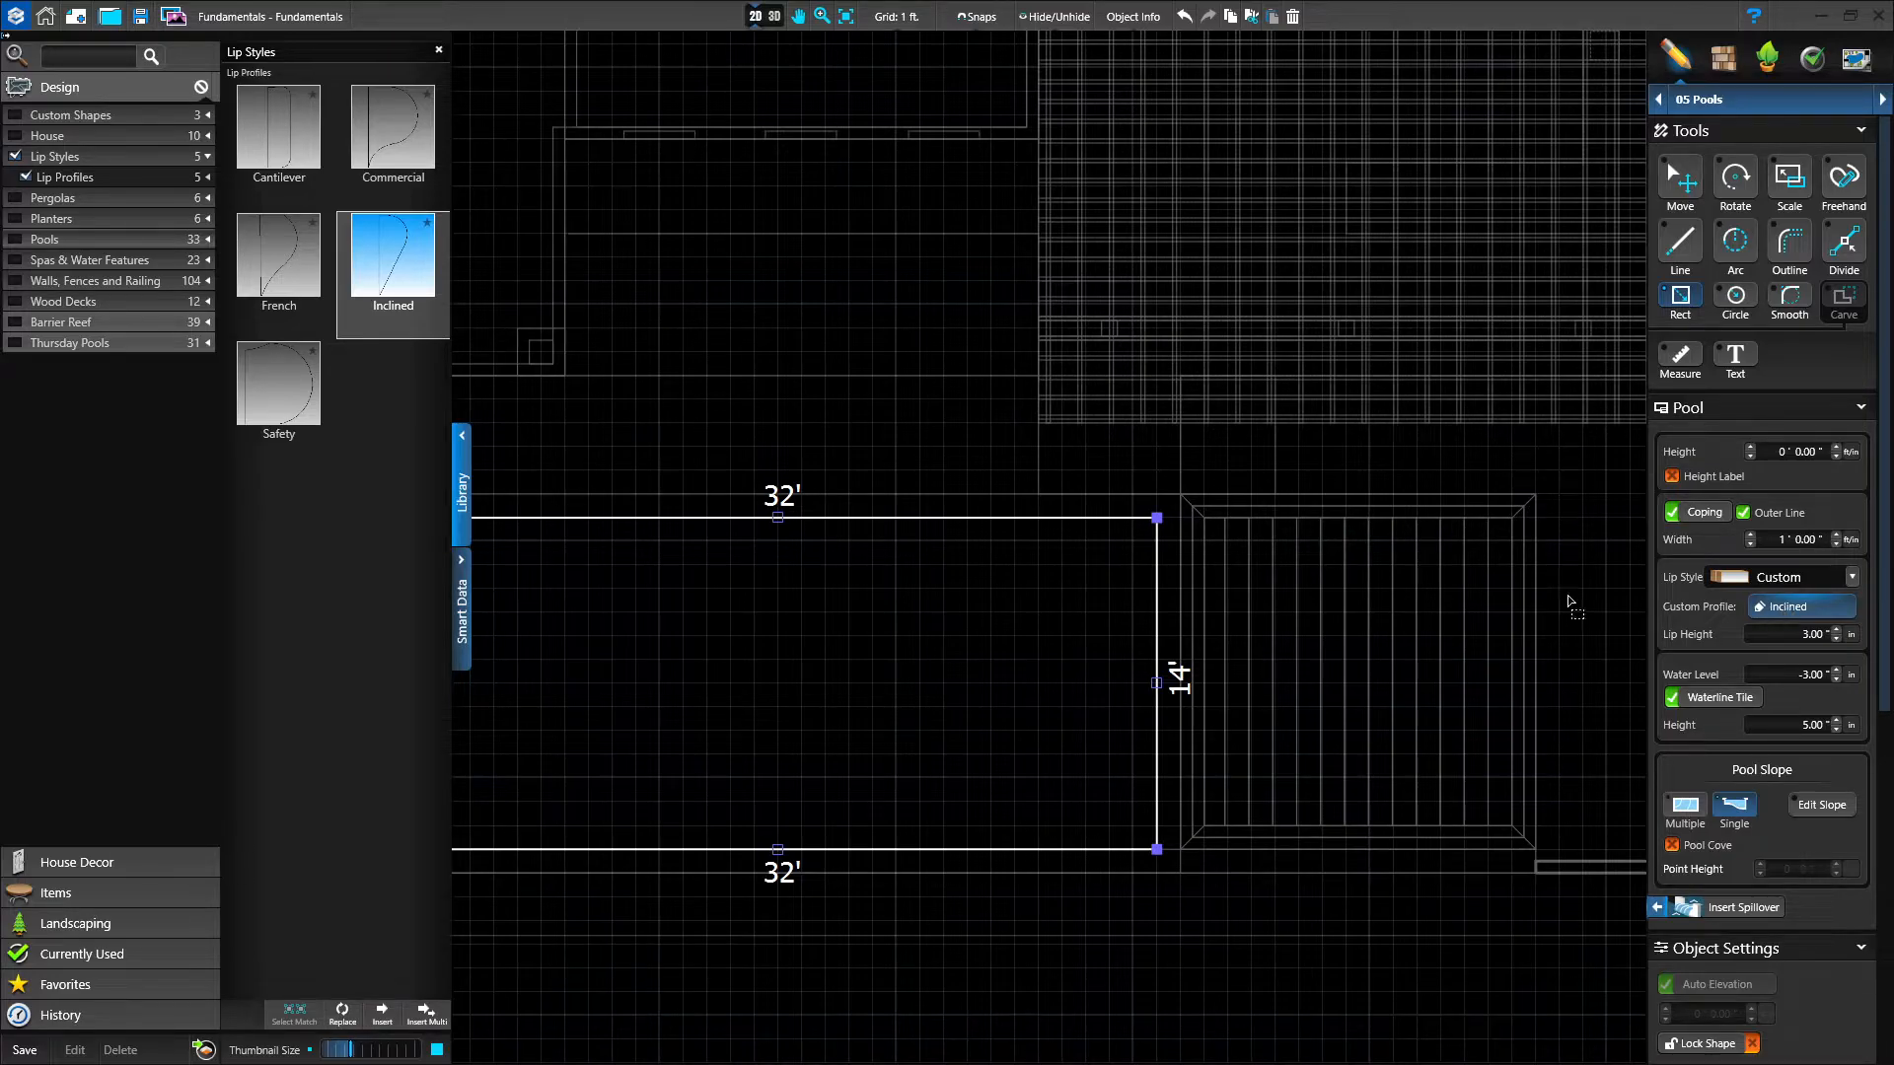
pyautogui.click(365, 283)
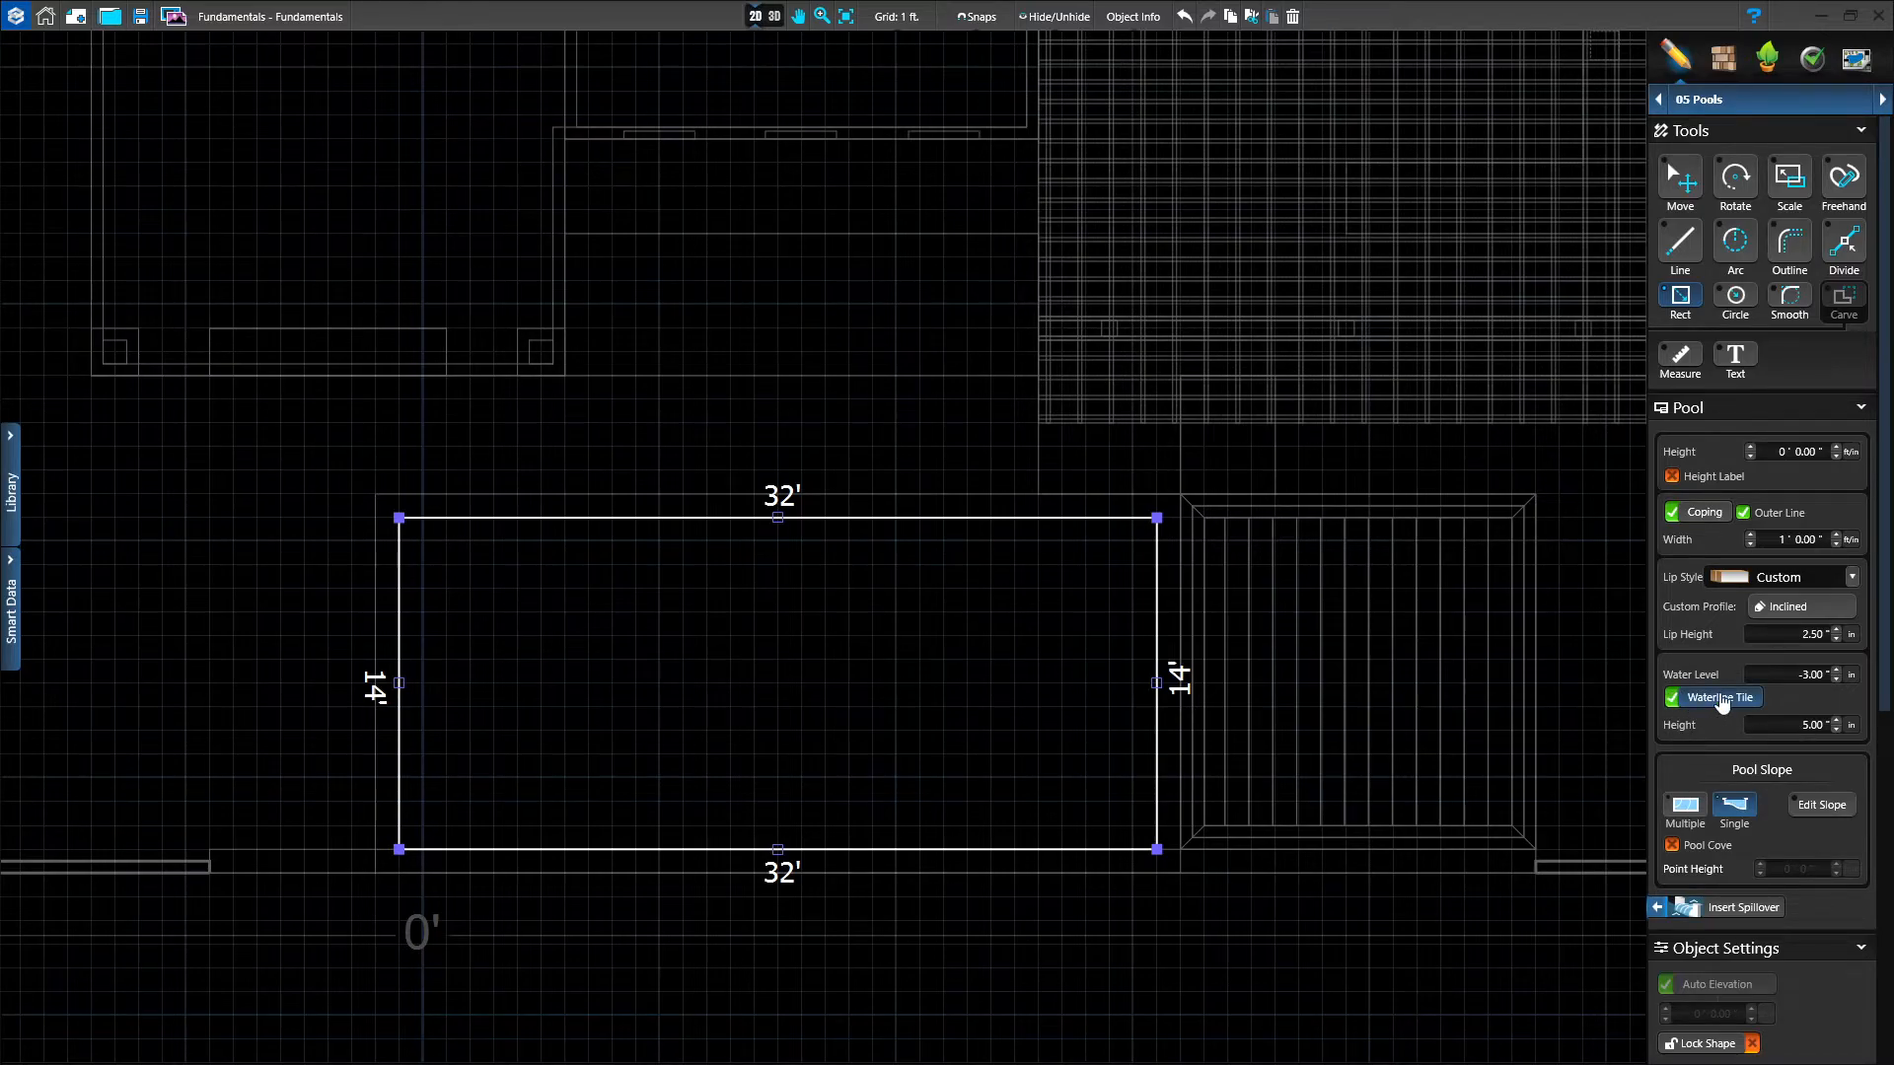
pyautogui.click(1836, 721)
pyautogui.scroll(-3, 1818, 736)
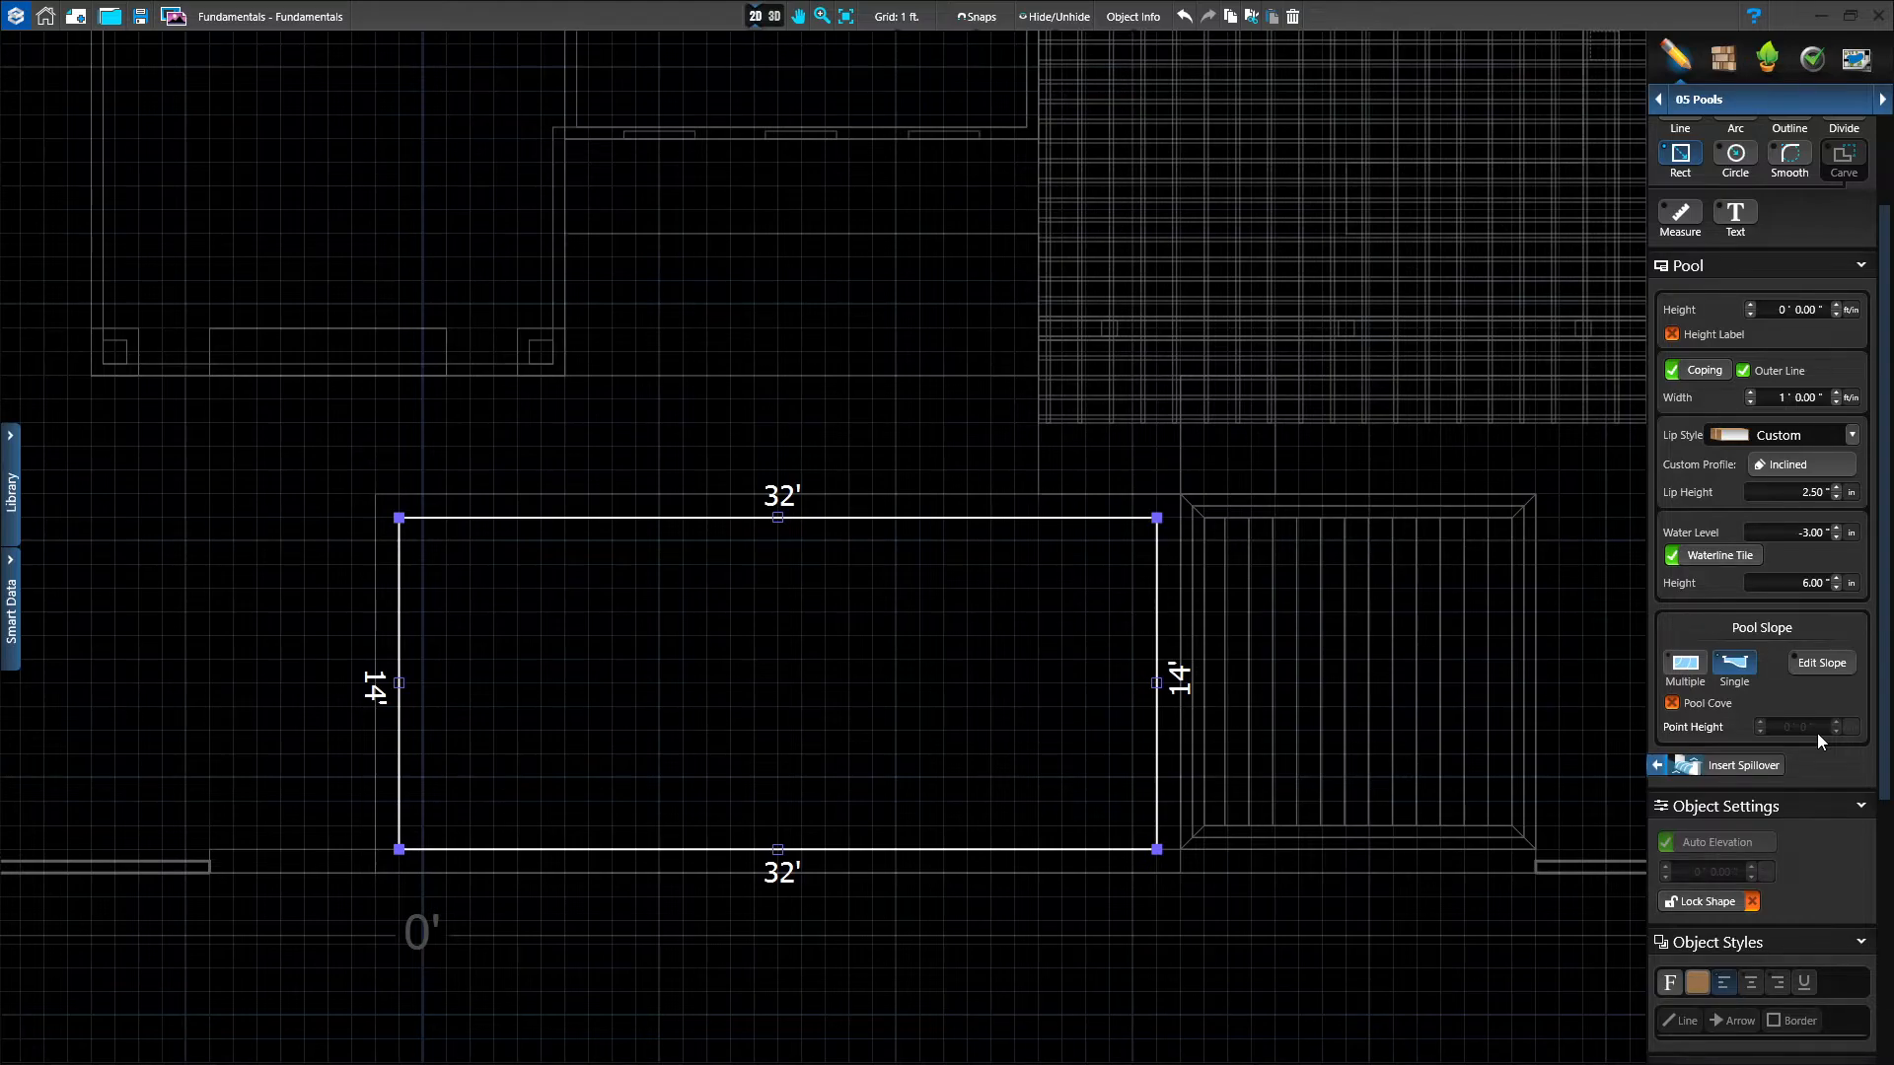
# Examine the pool's coping, waterline tile and water in 3D from several angles with nothing selected.
pyautogui.click(777, 16)
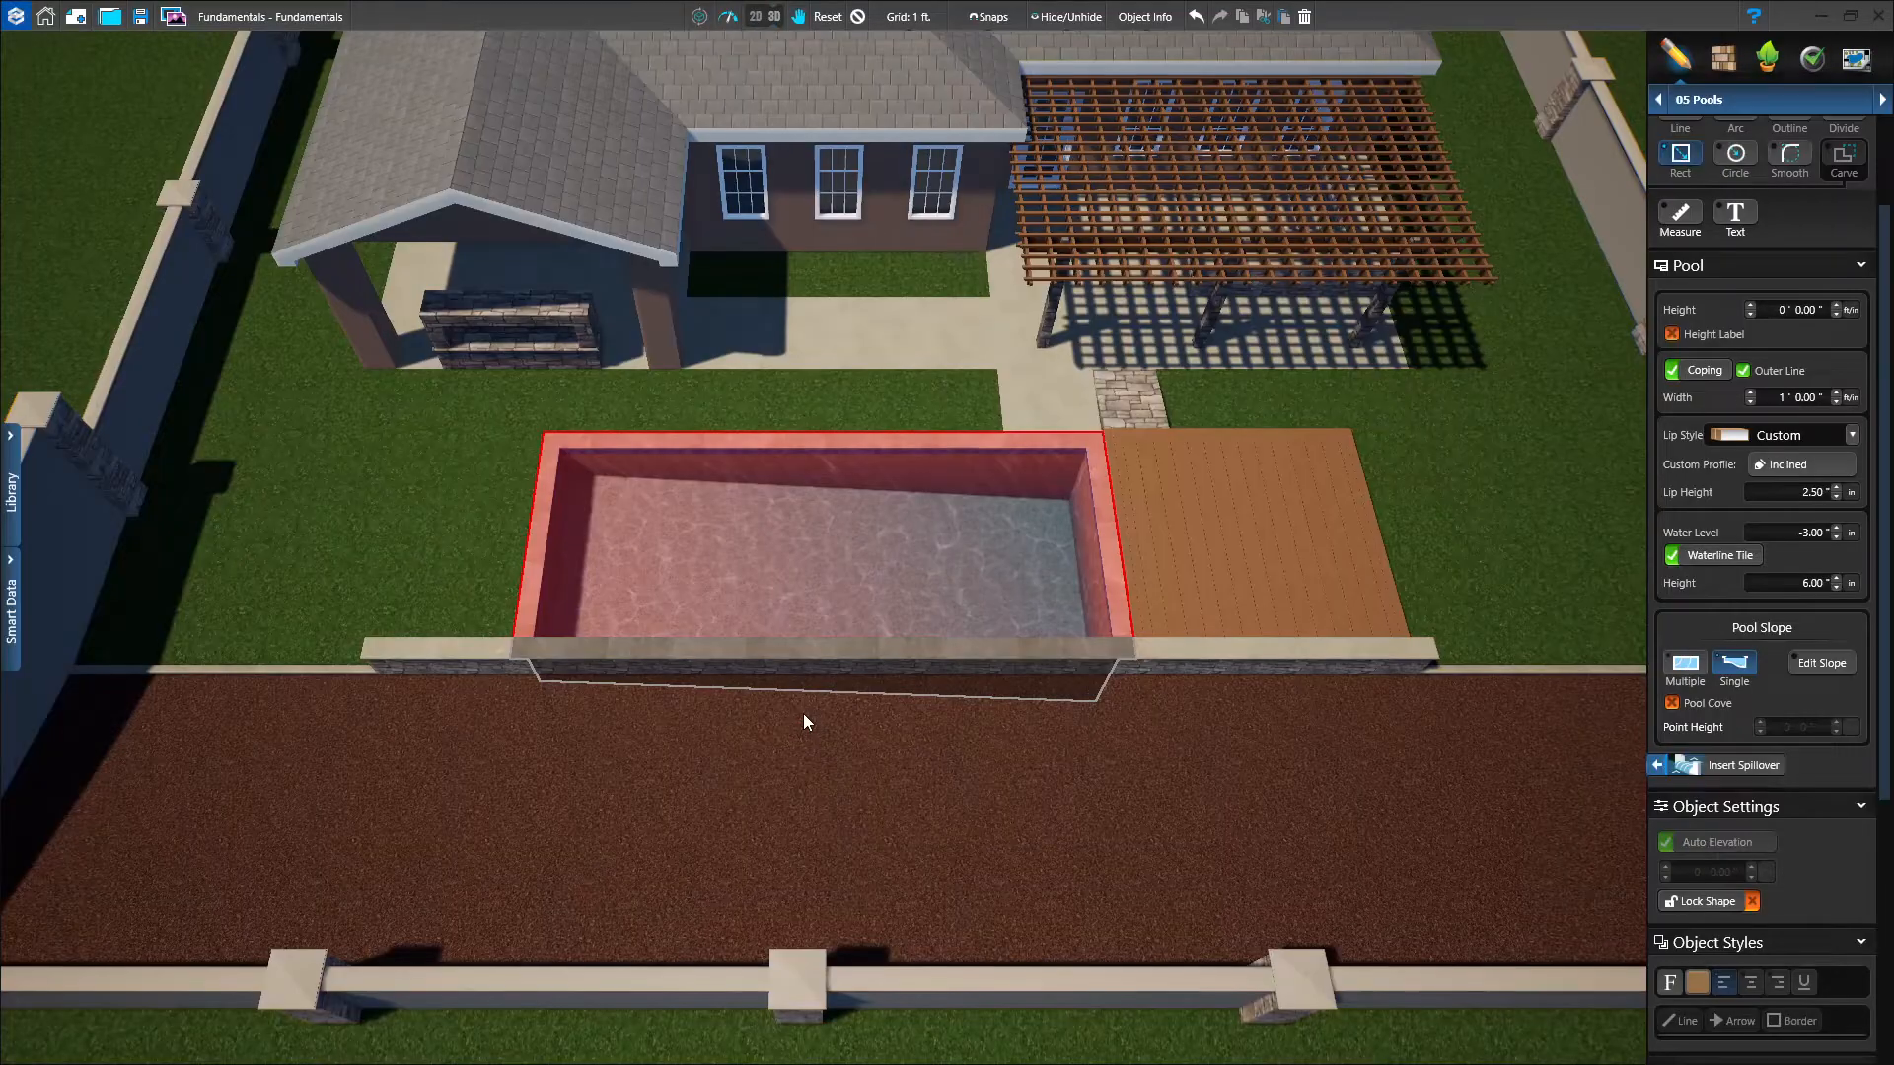
pyautogui.moveTo(816, 725); pyautogui.dragTo(524, 613, button='middle')
pyautogui.moveTo(678, 820); pyautogui.dragTo(659, 667, button='right')
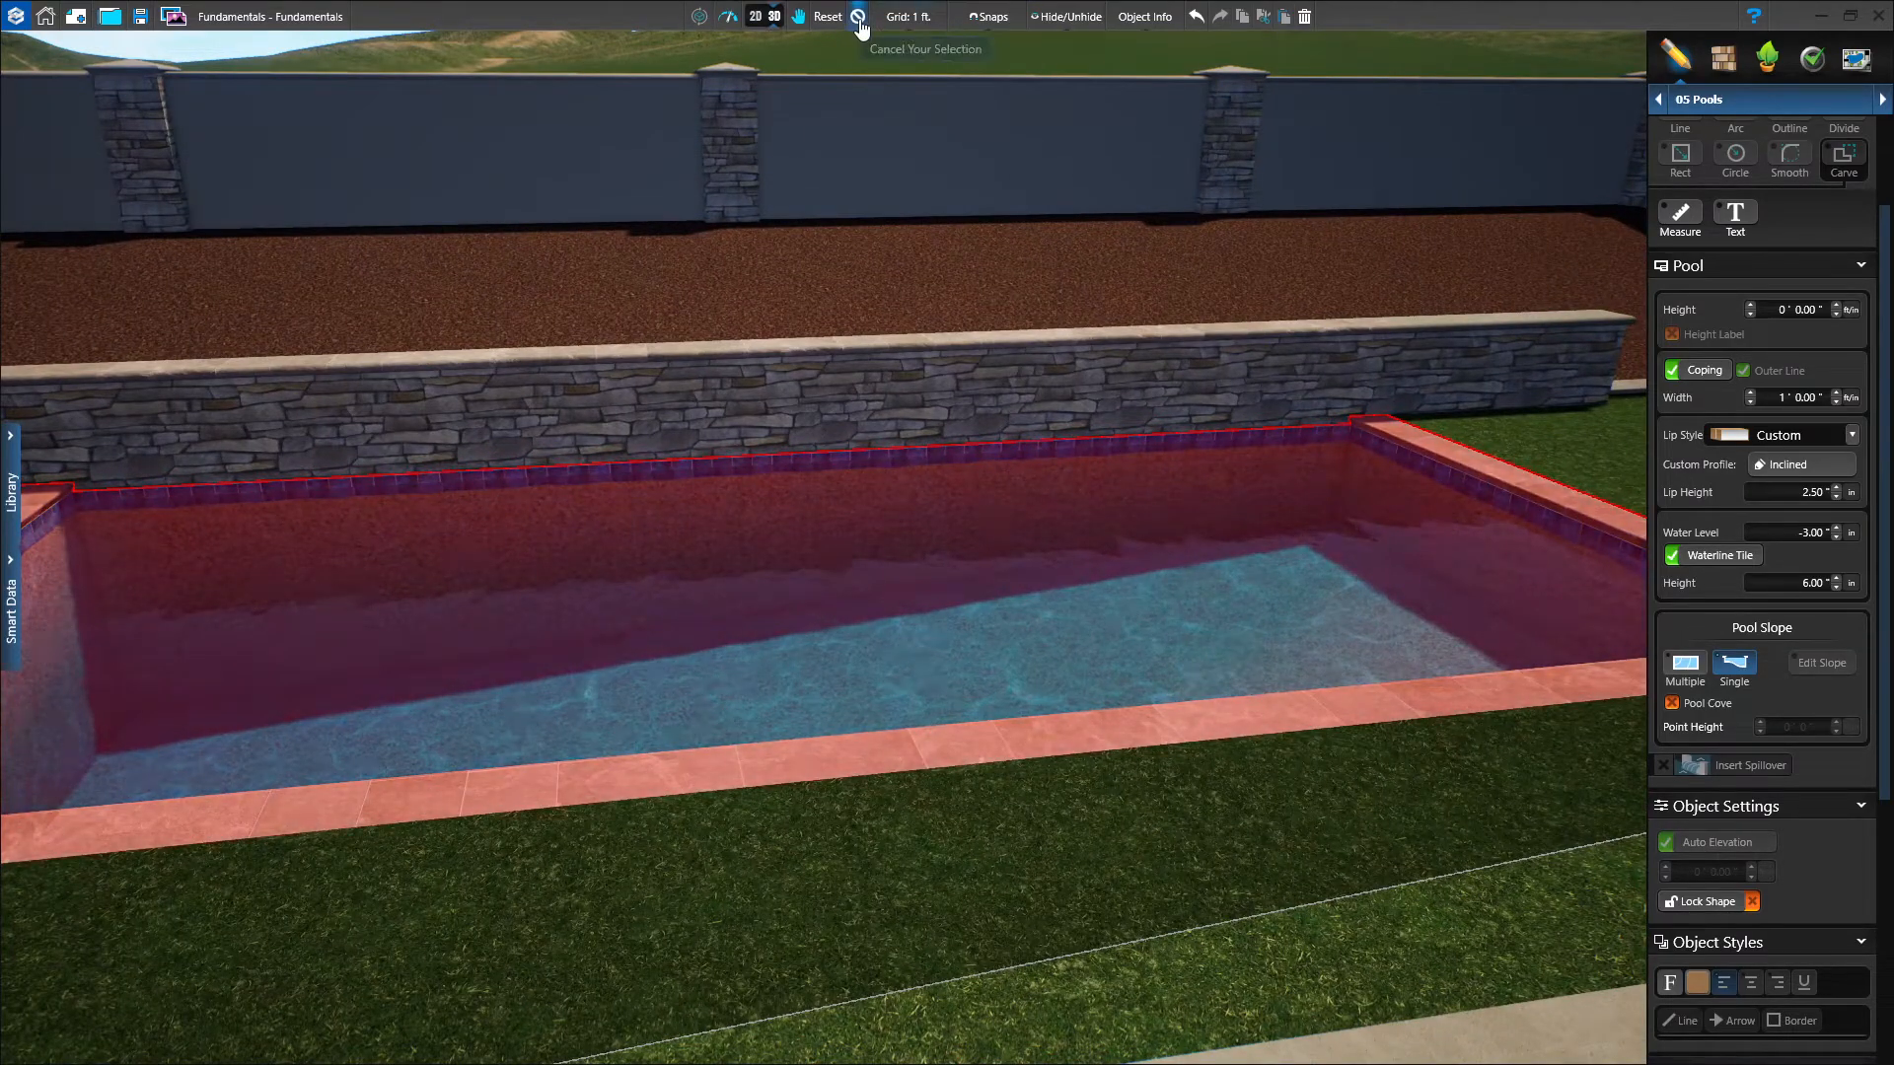
pyautogui.click(856, 19)
pyautogui.moveTo(861, 517); pyautogui.dragTo(844, 529, button='middle')
pyautogui.moveTo(843, 528)
pyautogui.mouseDown(button='right')
pyautogui.moveTo(860, 576)
pyautogui.moveTo(858, 523)
pyautogui.mouseUp(button='right')
pyautogui.moveTo(864, 559); pyautogui.dragTo(1174, 631, button='middle')
pyautogui.moveTo(1173, 632); pyautogui.dragTo(1116, 689, button='right')
pyautogui.moveTo(1116, 689); pyautogui.dragTo(980, 820)
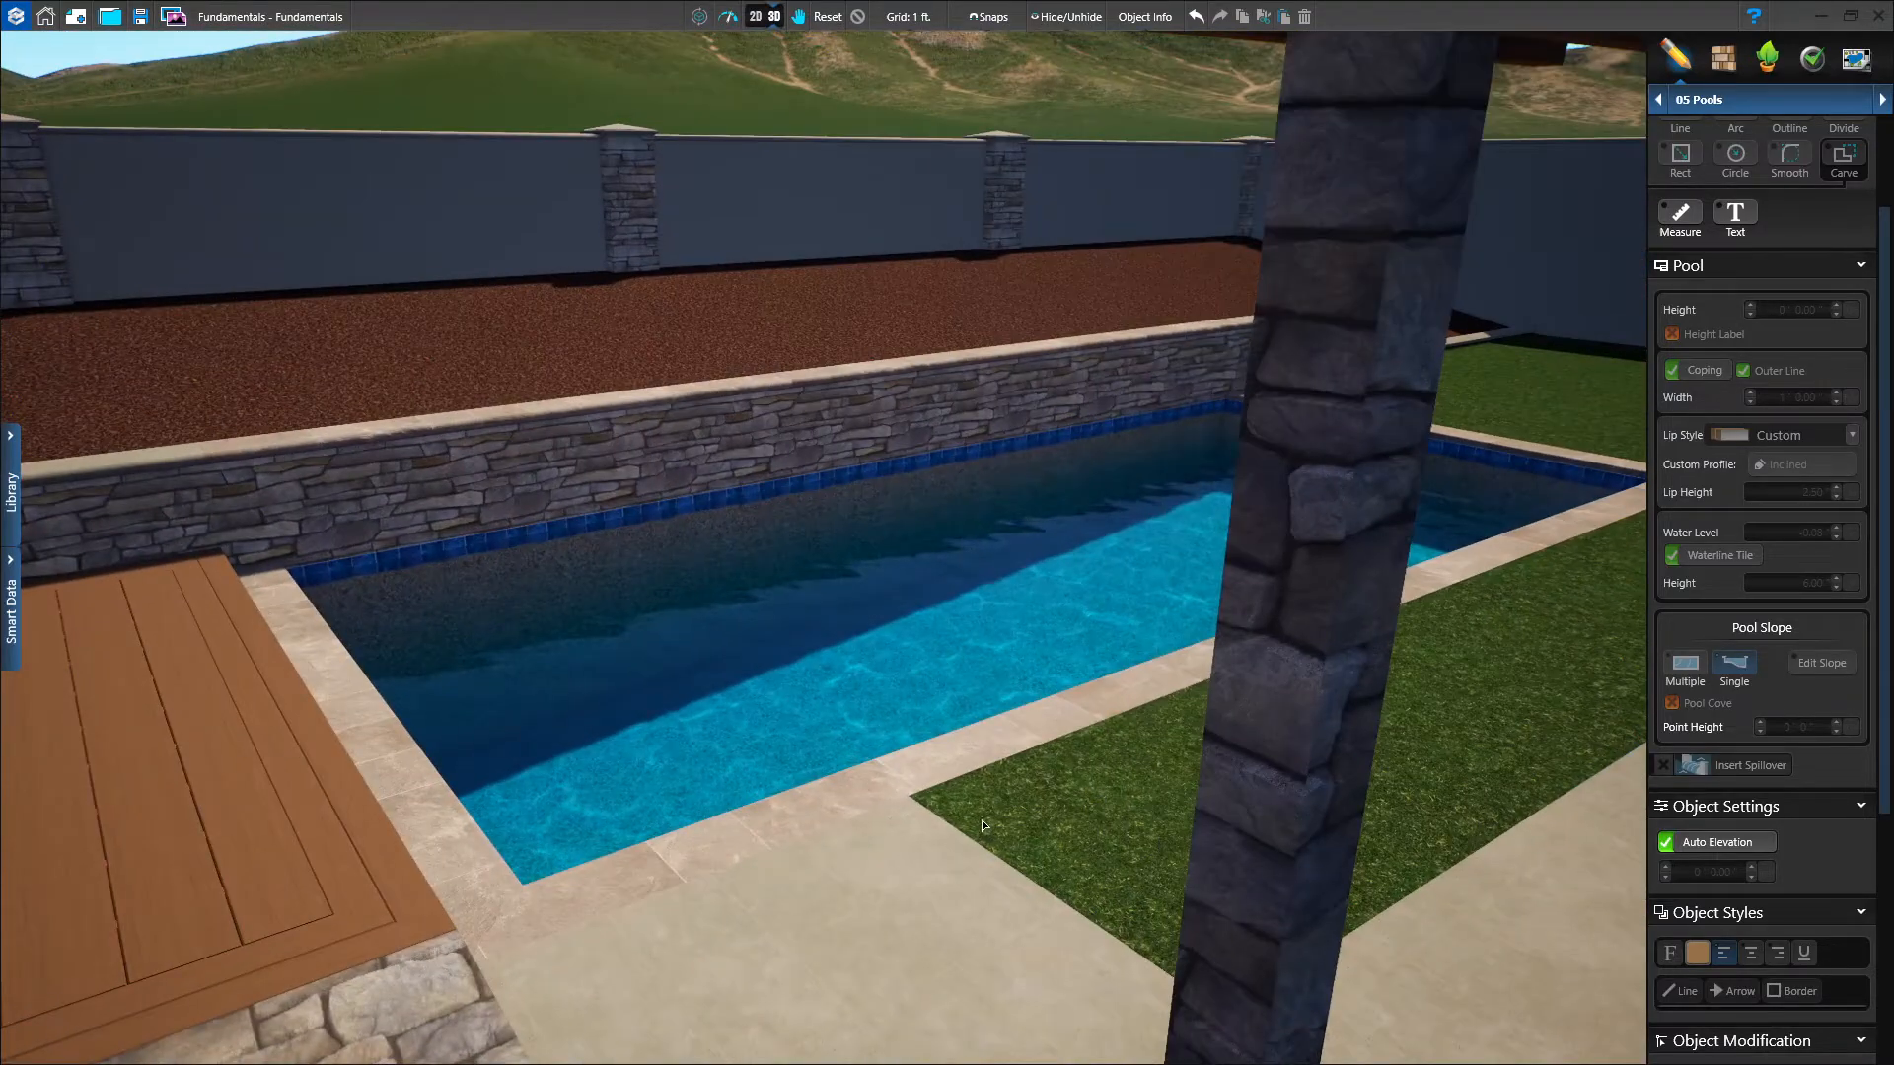
pyautogui.moveTo(980, 820); pyautogui.dragTo(980, 790, button='right')
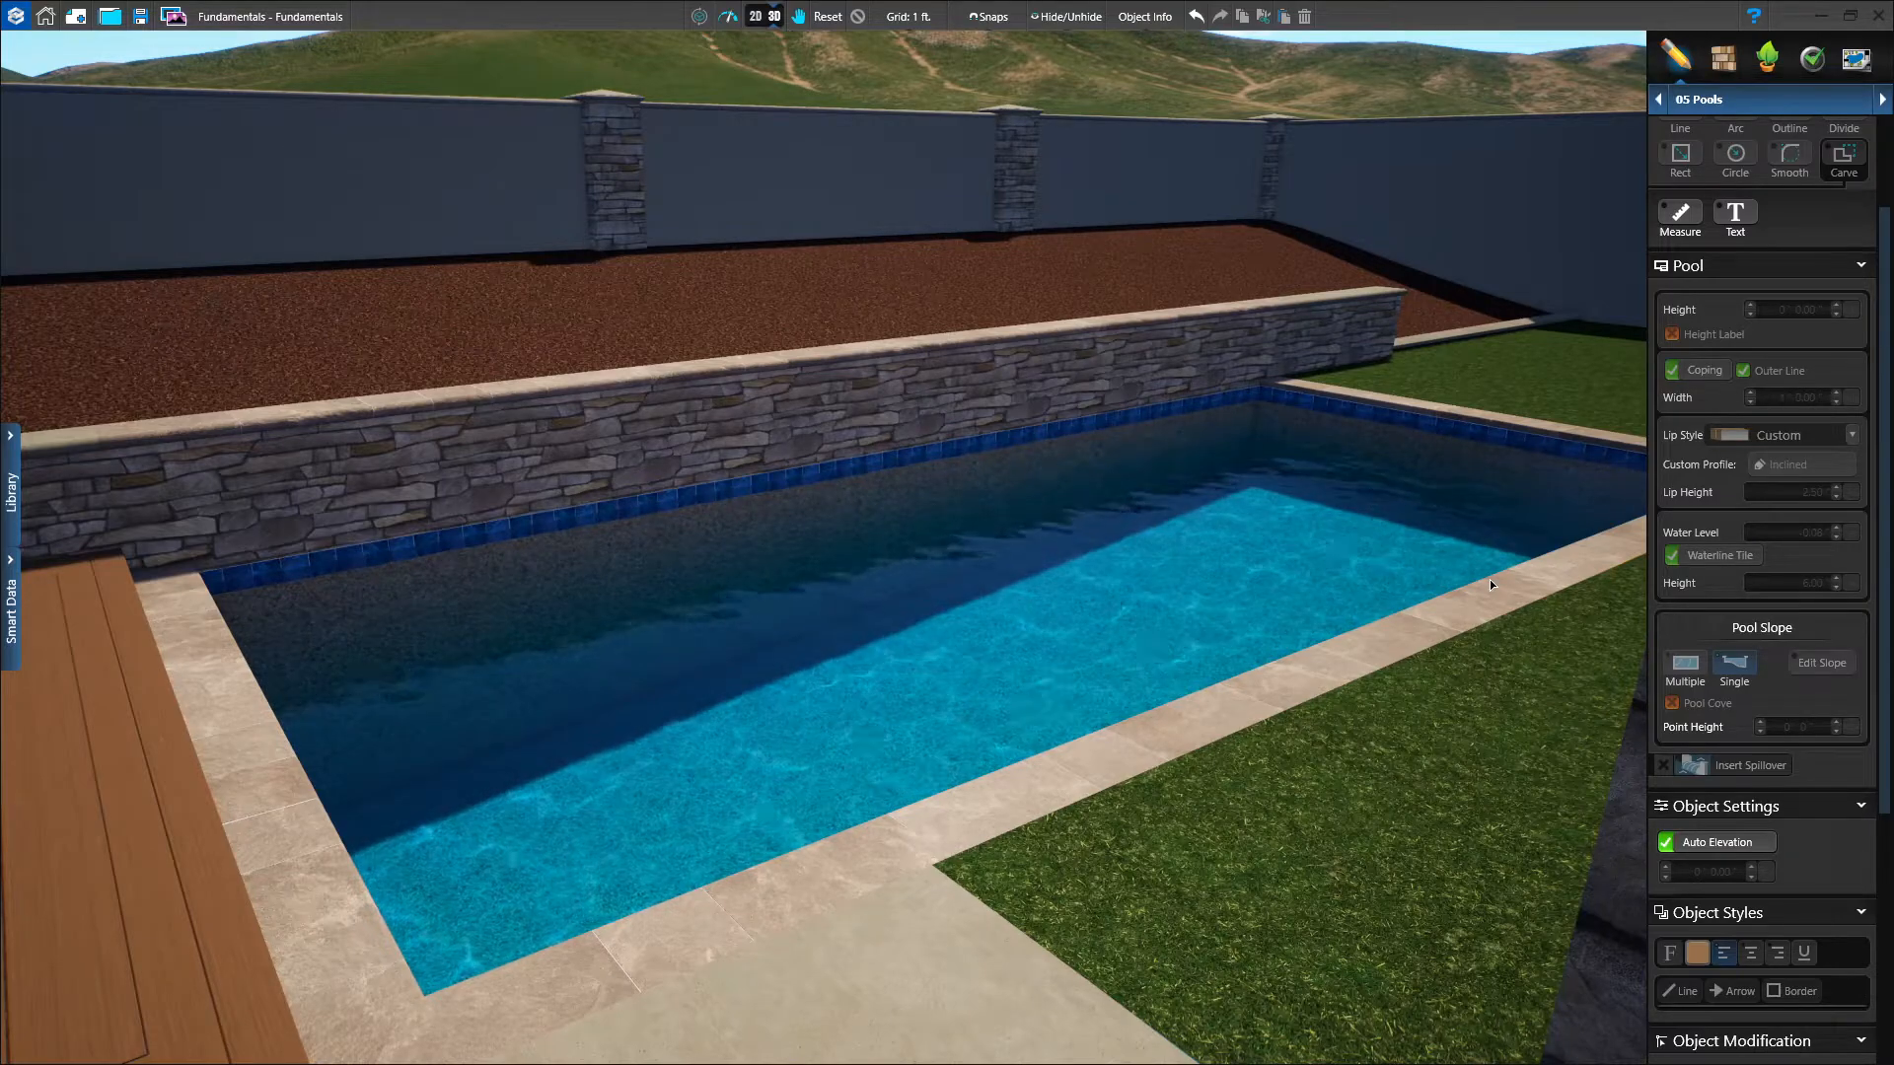
# Edit the pool's slope in plan view and set the point height at the deck end to 3 ft 6 in.
pyautogui.click(755, 17)
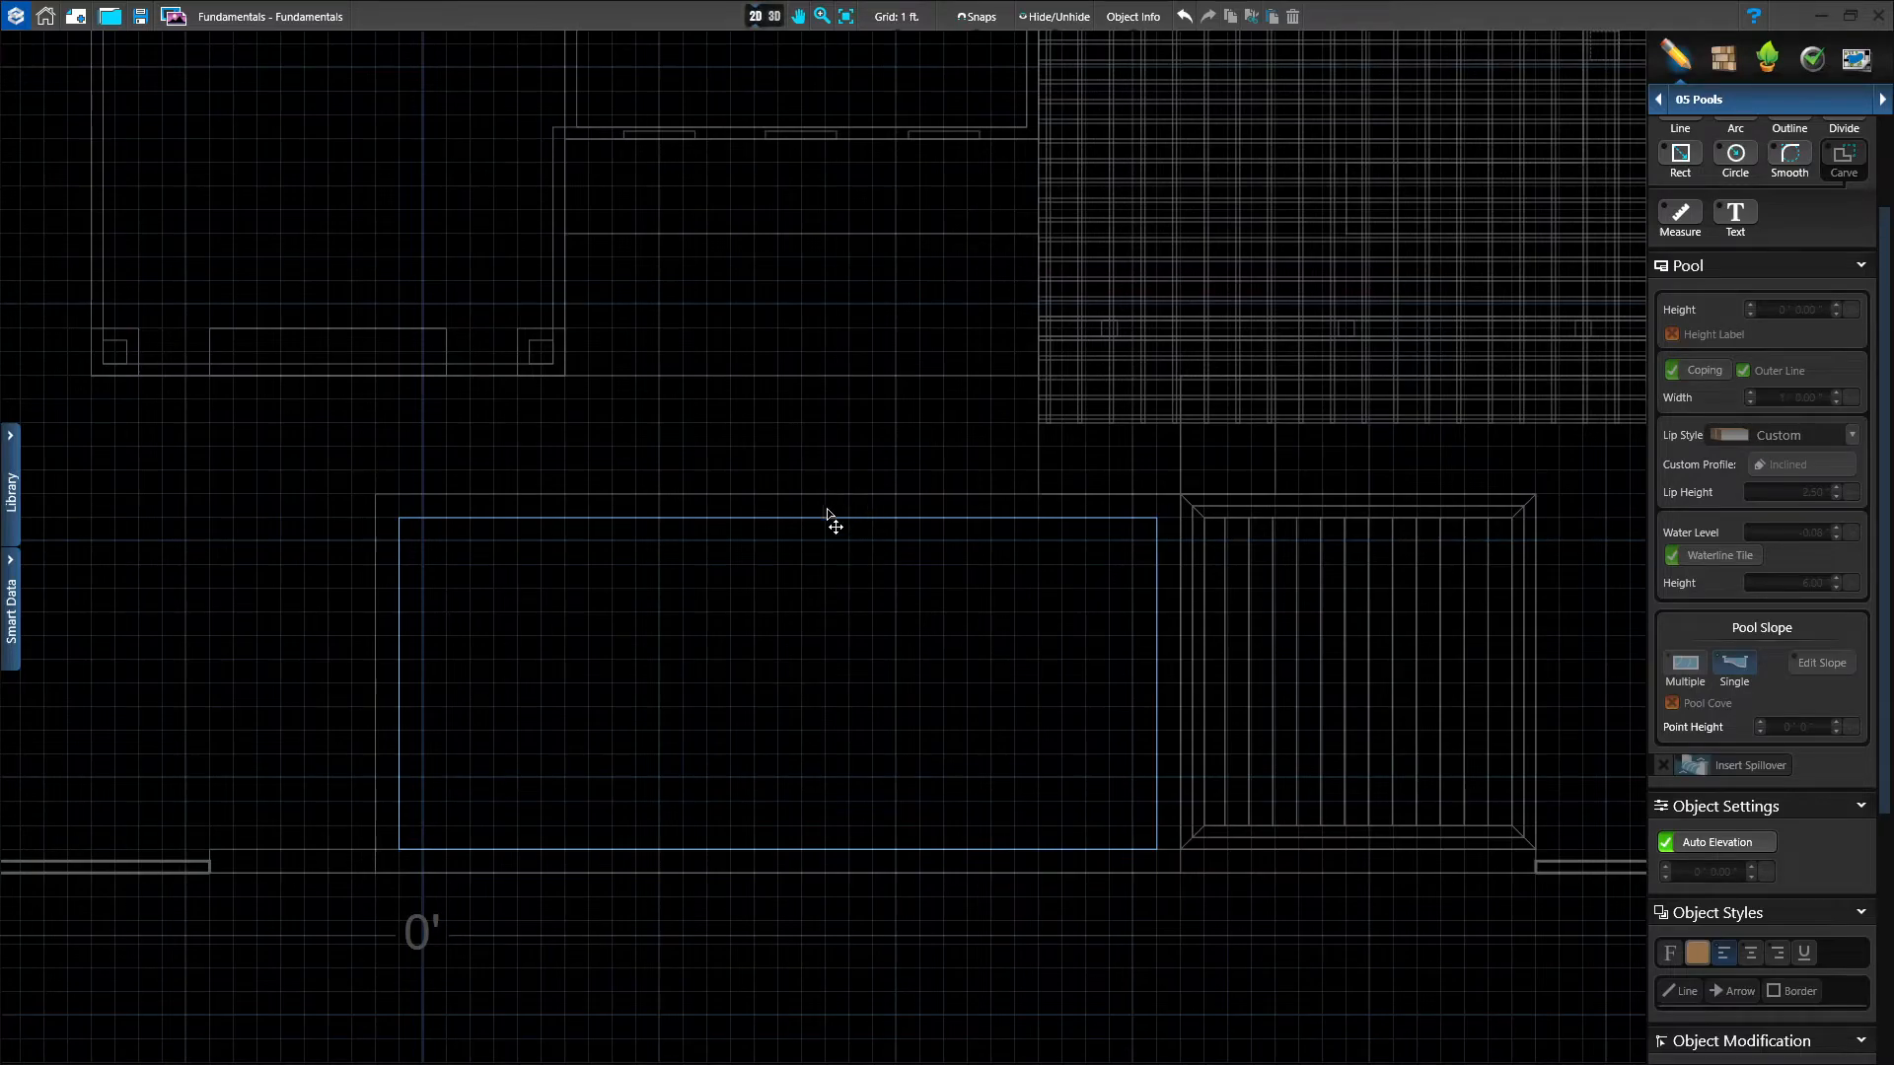
pyautogui.click(792, 520)
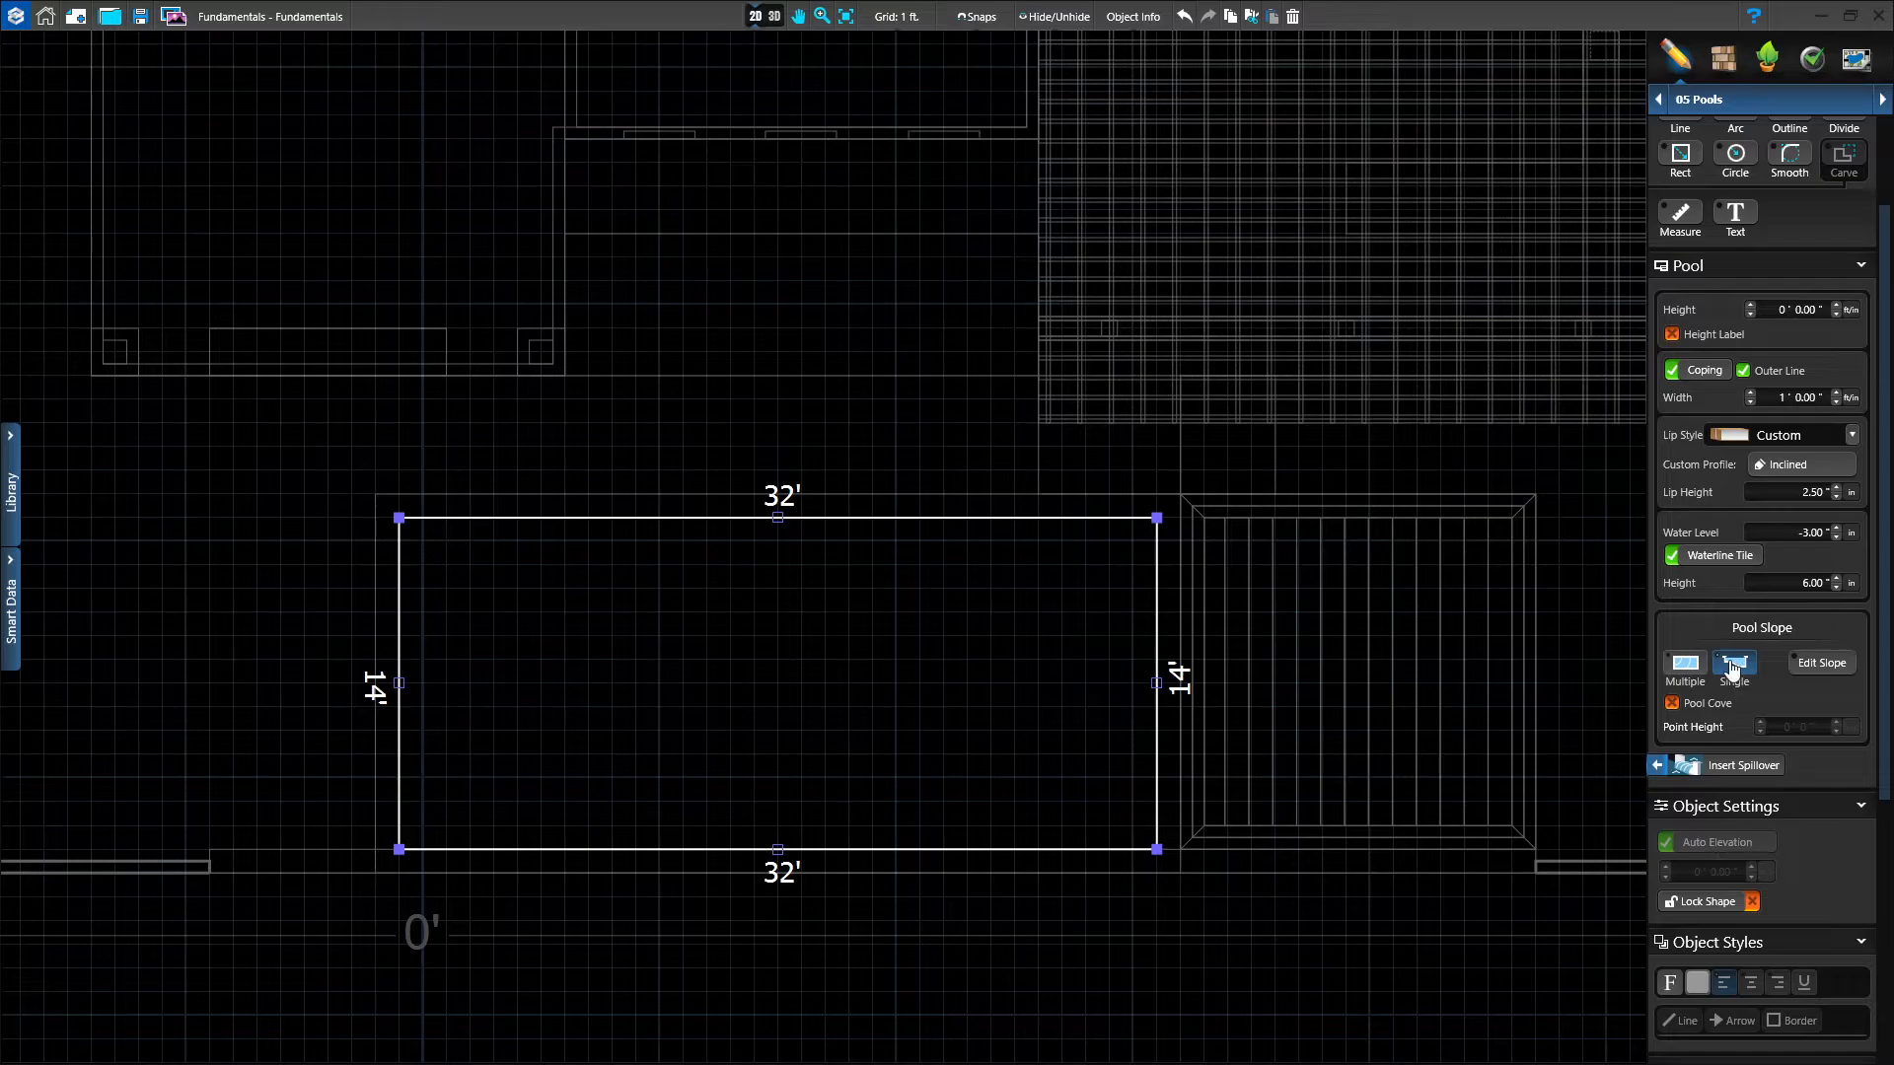
pyautogui.click(1824, 667)
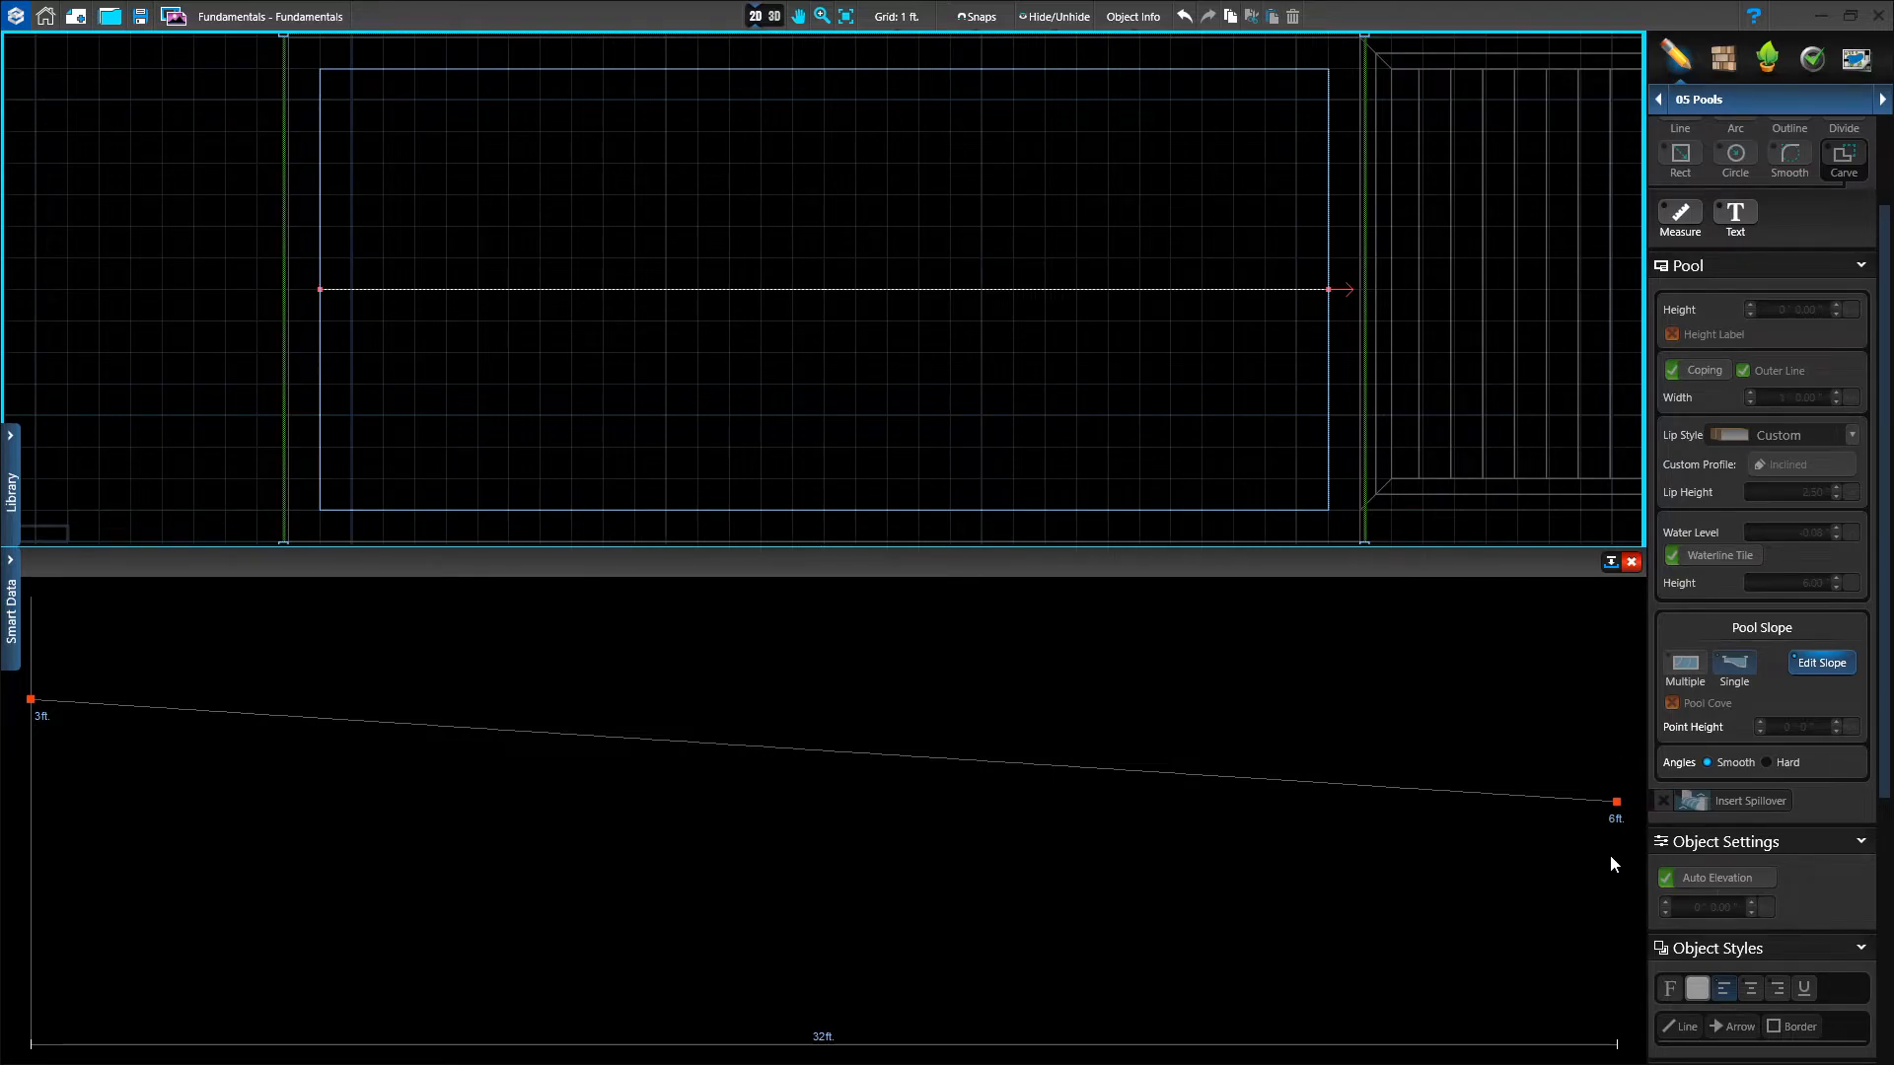
pyautogui.click(1616, 804)
pyautogui.click(1760, 722)
pyautogui.click(1759, 731)
pyautogui.click(1760, 732)
pyautogui.click(1759, 732)
pyautogui.click(1759, 732)
pyautogui.click(1832, 729)
pyautogui.click(1832, 719)
pyautogui.click(1833, 720)
pyautogui.click(1832, 720)
pyautogui.click(1833, 719)
pyautogui.click(1837, 724)
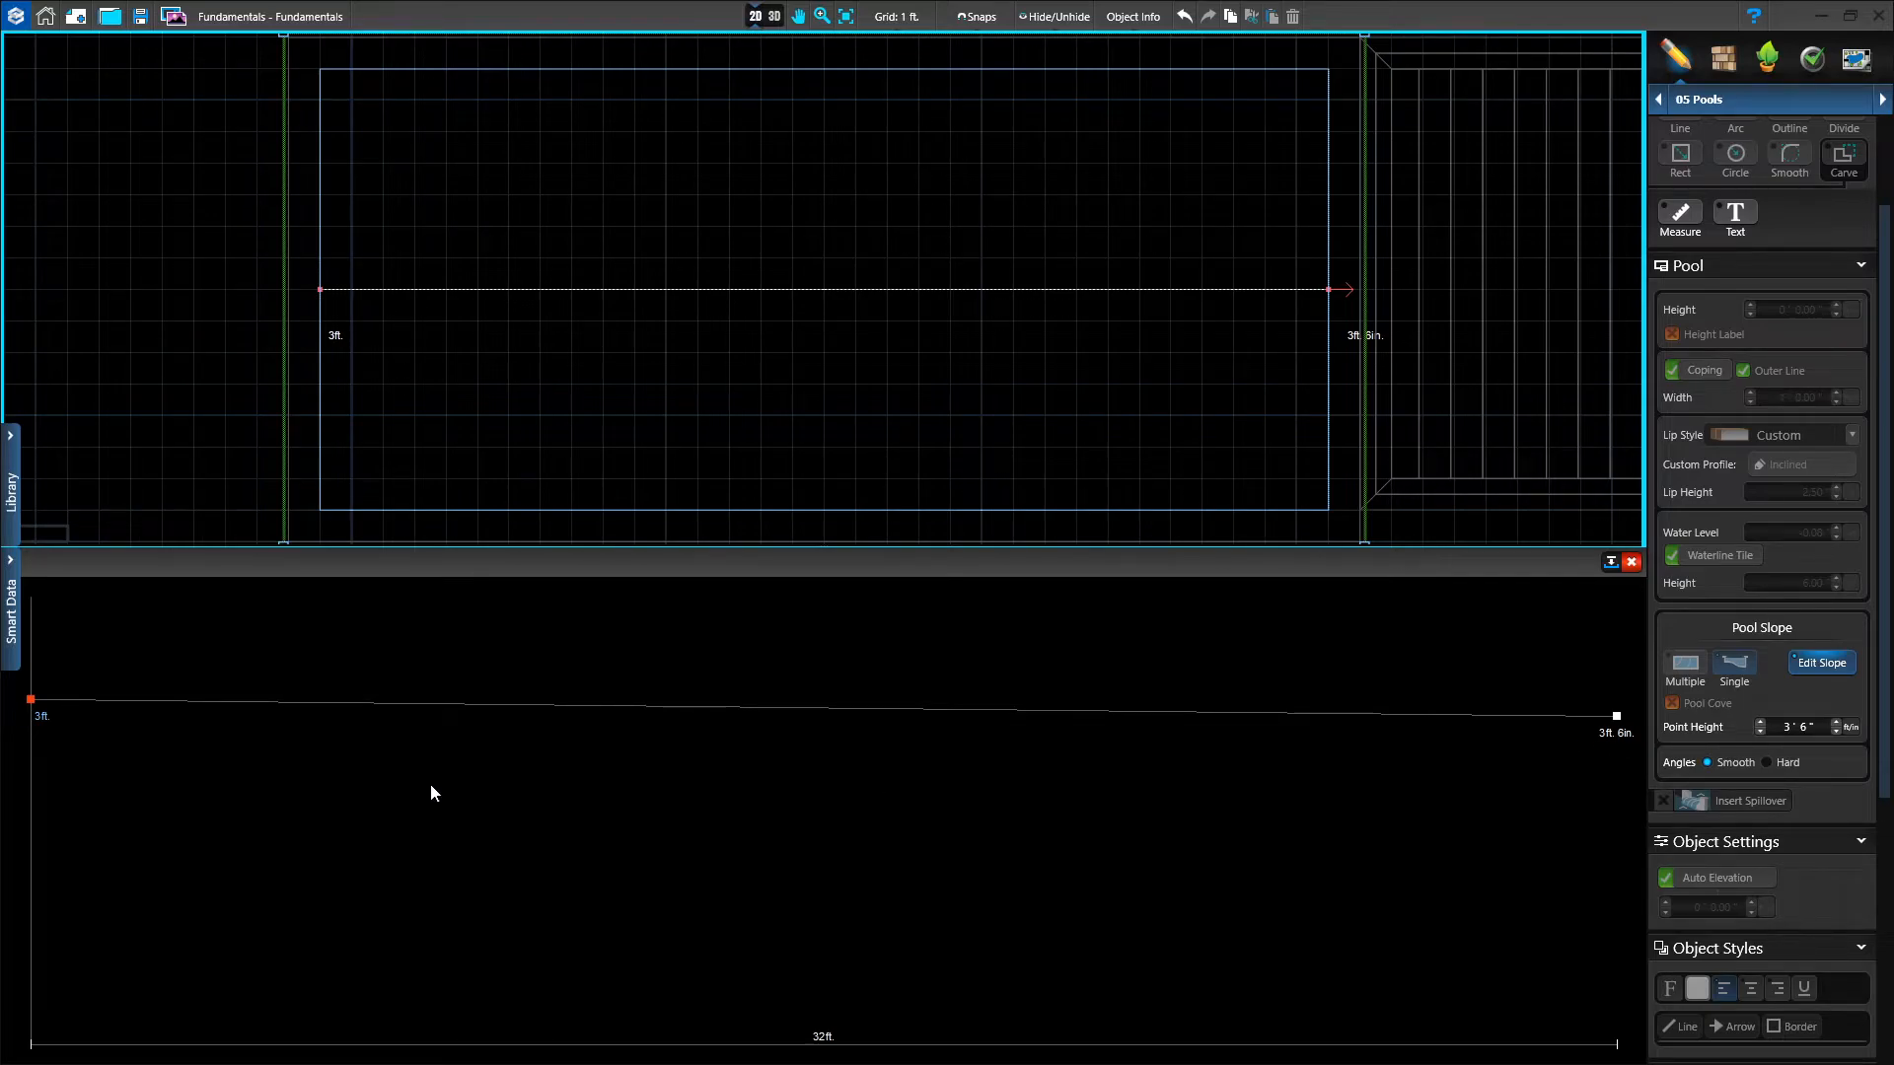
# Set the slope point height at the pool end away from the deck to 5 ft 6 in and check the floor in 3D.
pyautogui.click(30, 700)
pyautogui.click(1760, 723)
pyautogui.click(1760, 723)
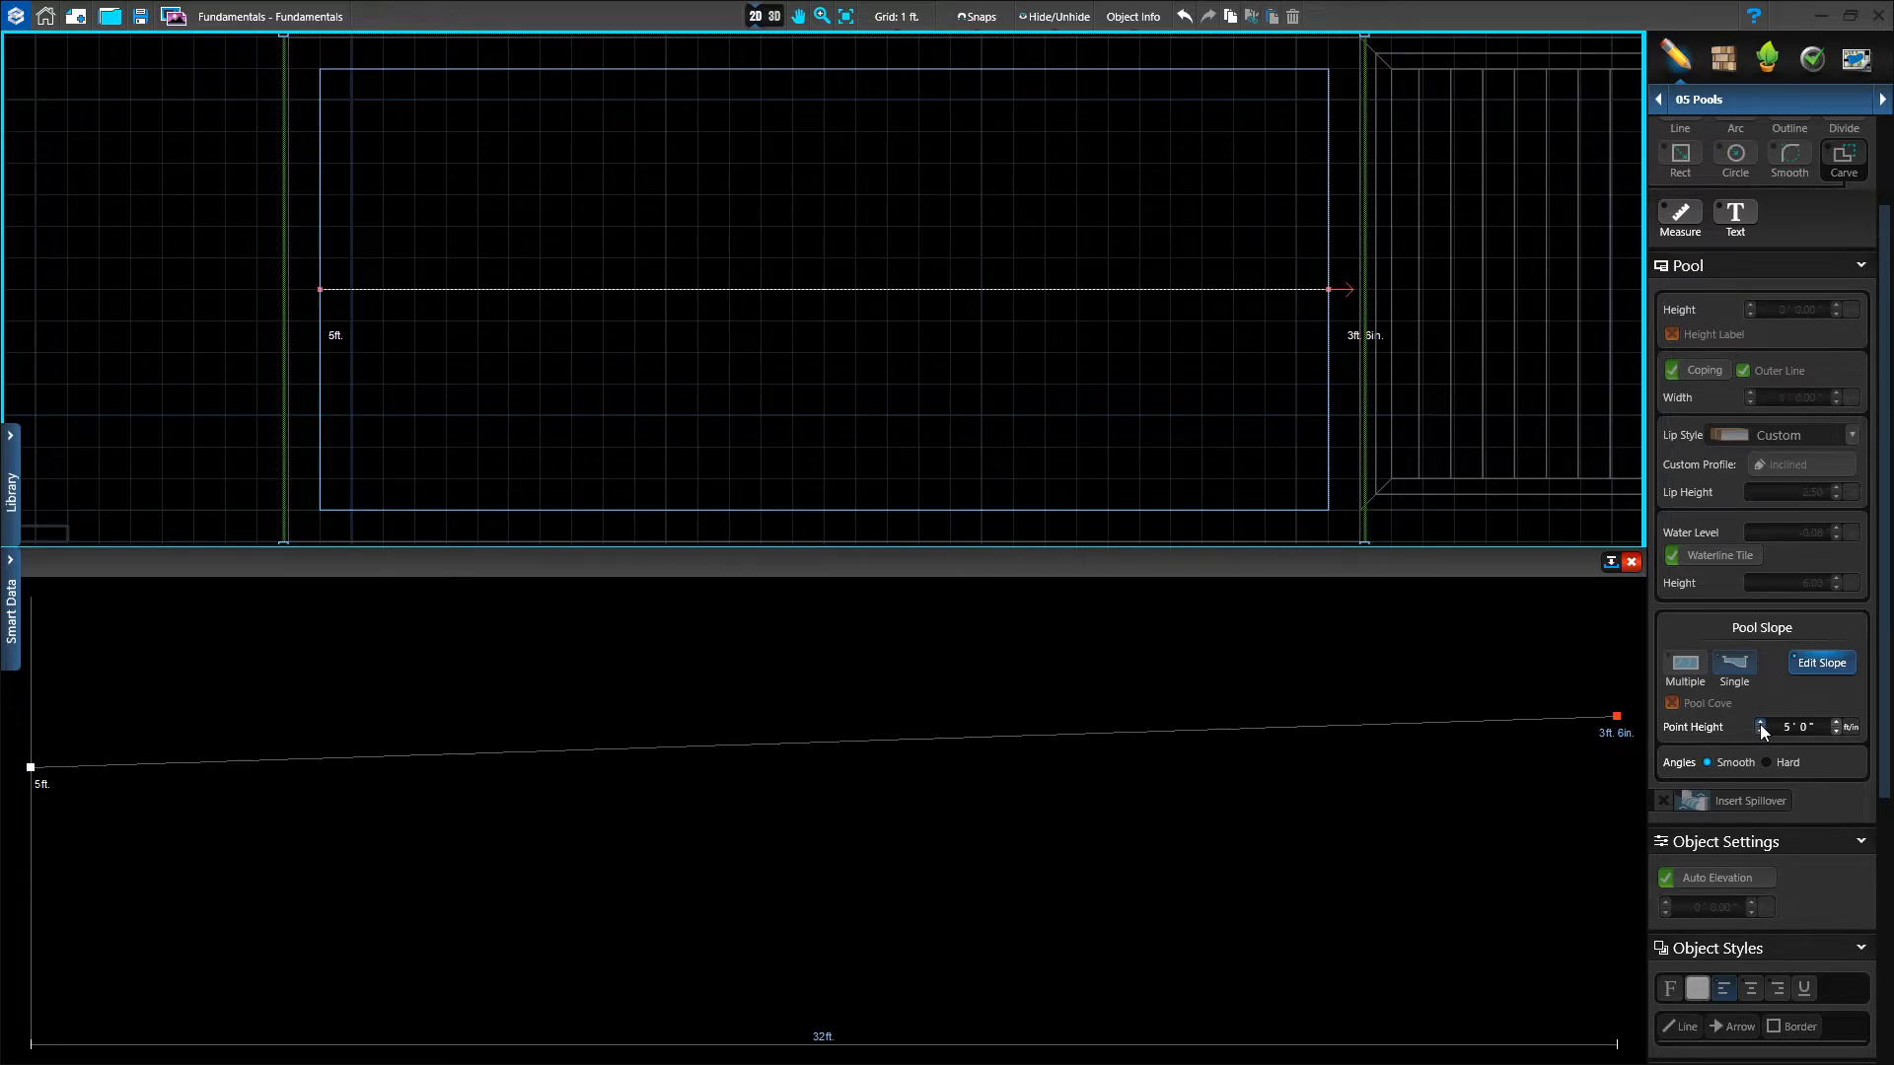
pyautogui.click(1836, 723)
pyautogui.click(1836, 723)
pyautogui.click(1837, 723)
pyautogui.click(1836, 723)
pyautogui.click(1836, 723)
pyautogui.click(1836, 723)
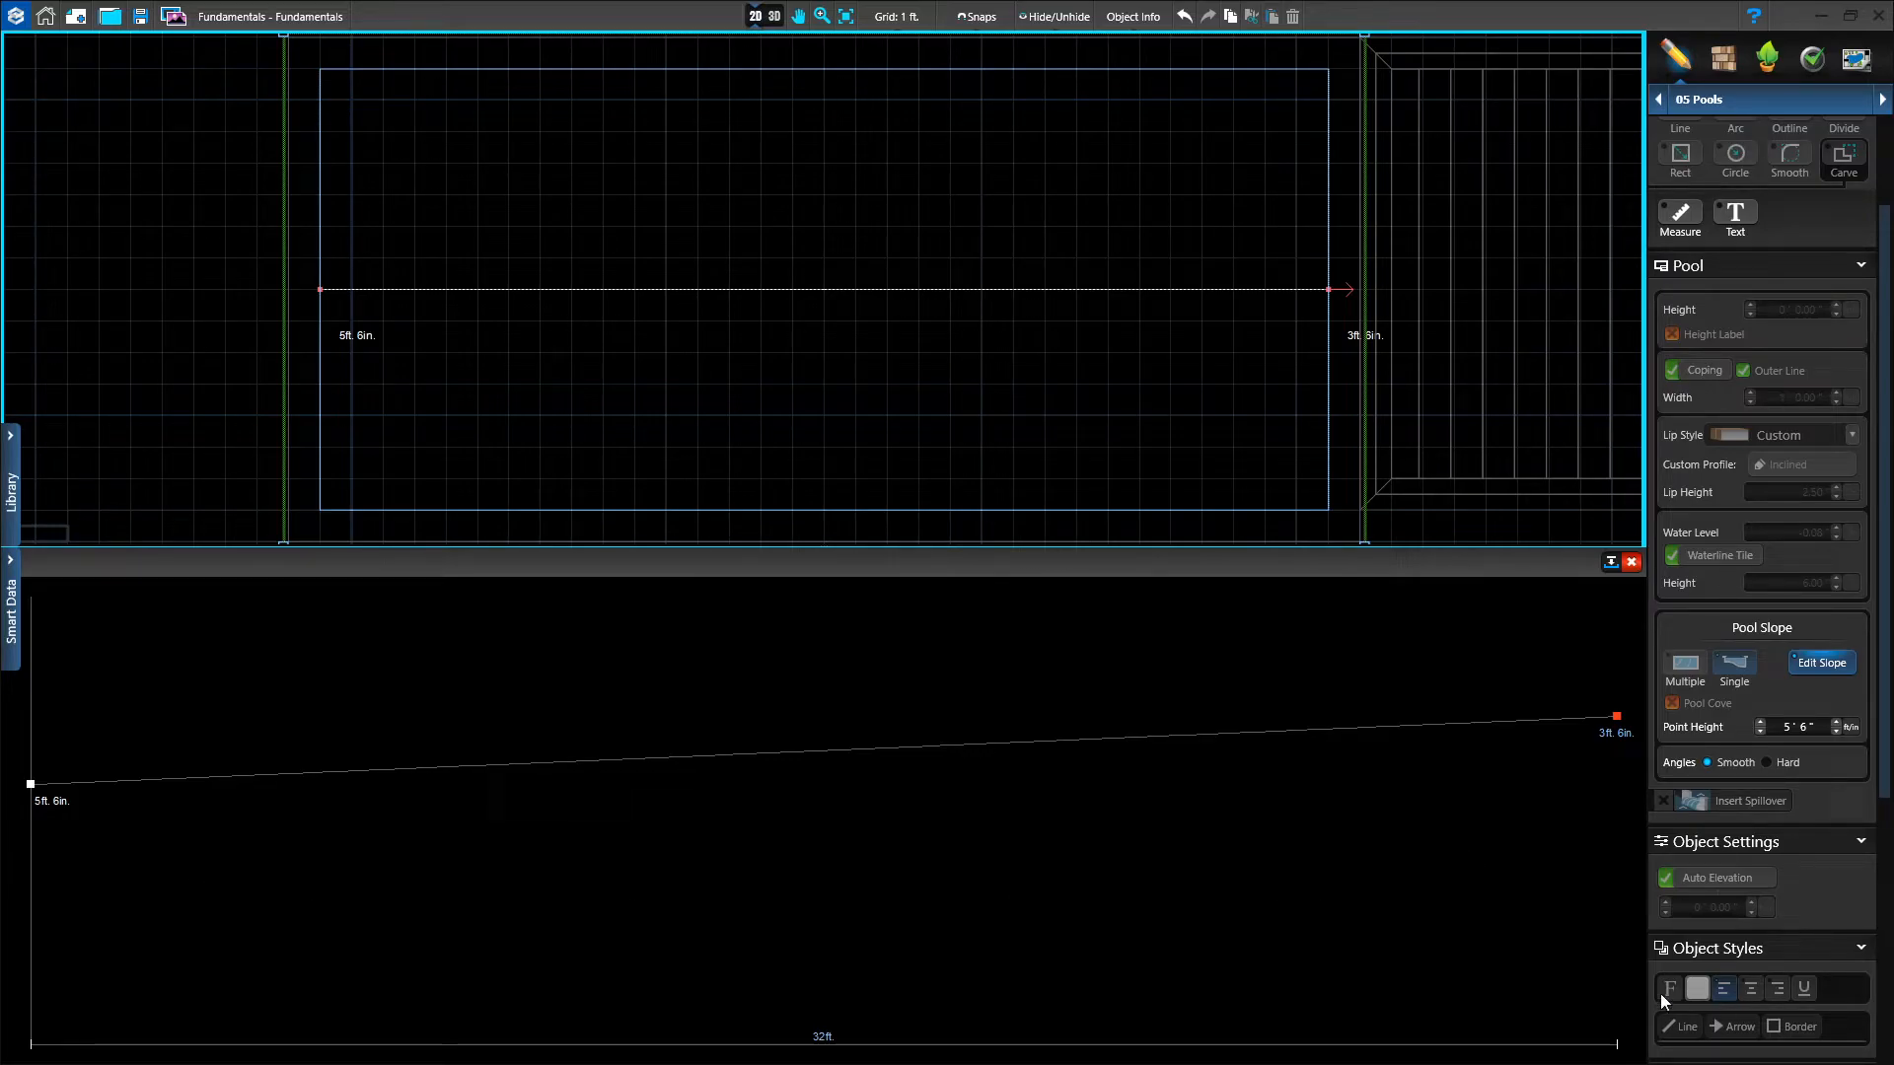
pyautogui.click(773, 16)
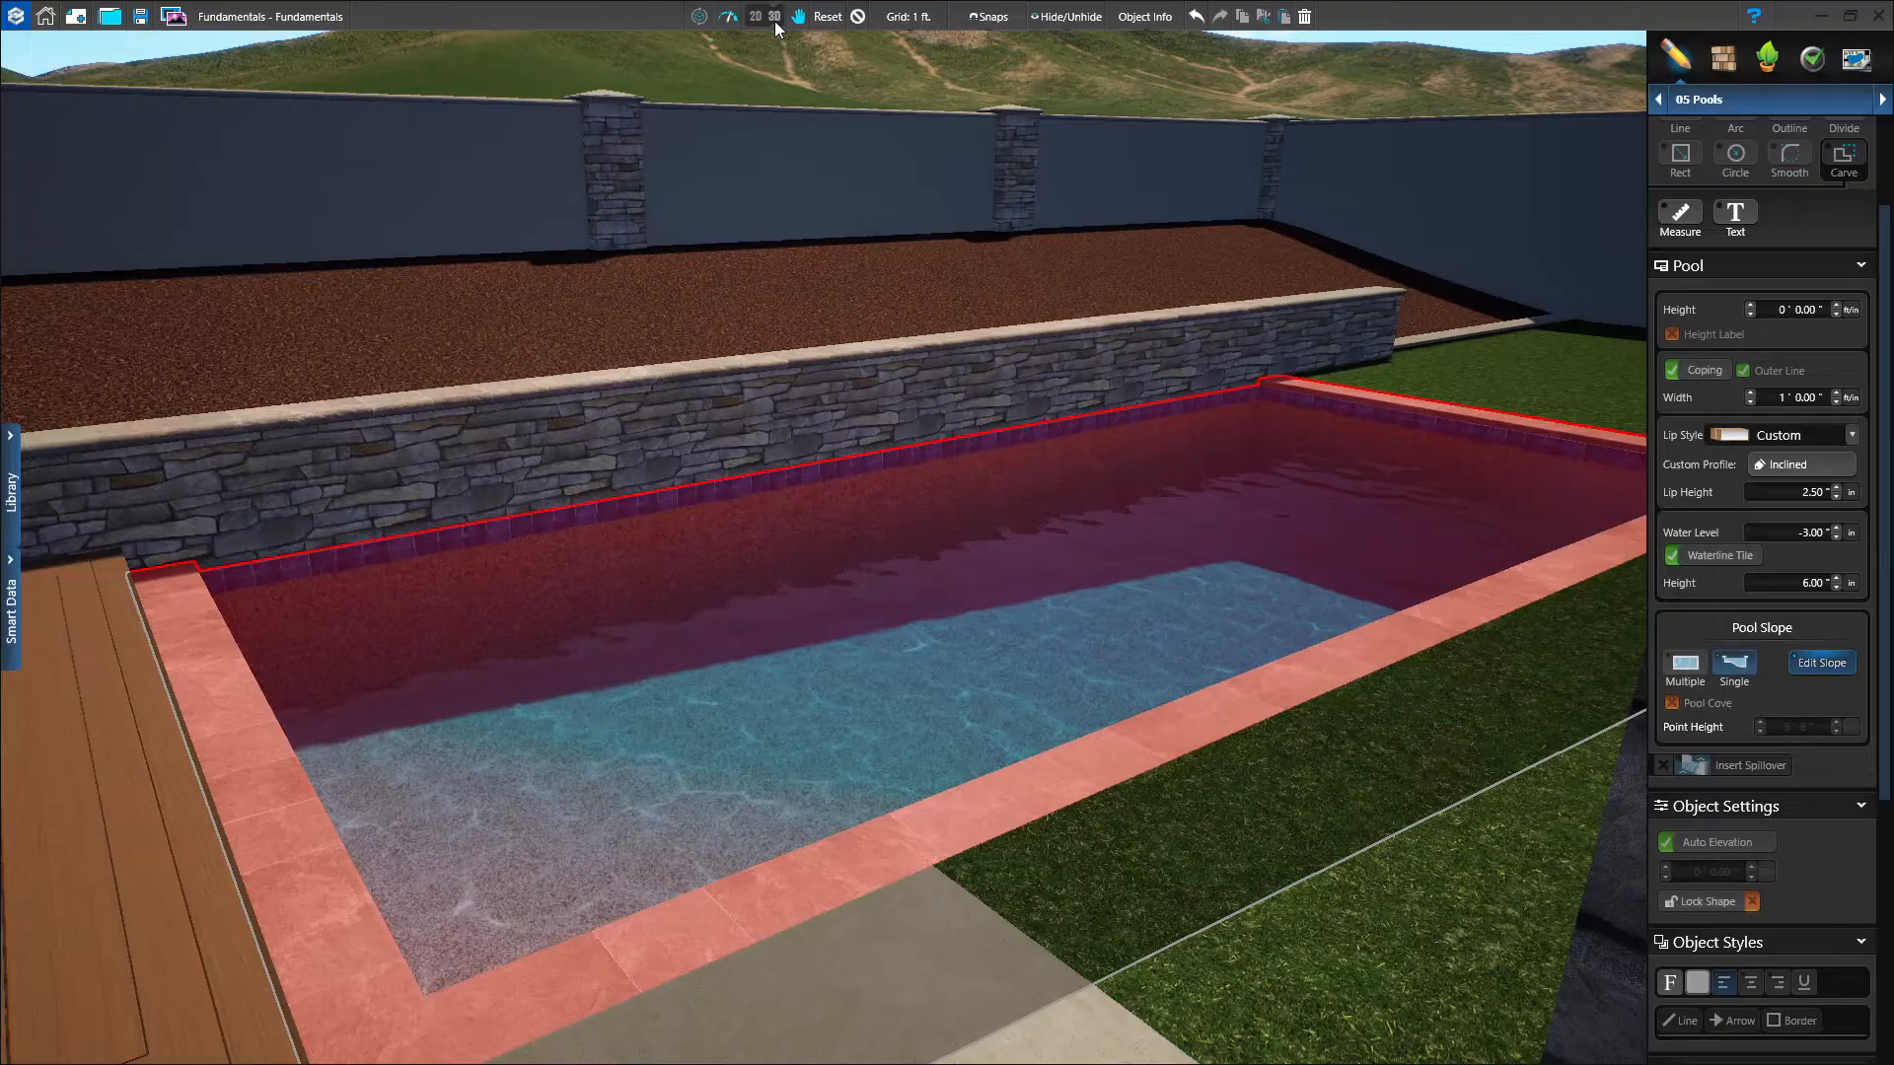
pyautogui.moveTo(1038, 839)
pyautogui.mouseDown()
pyautogui.moveTo(1181, 832)
pyautogui.moveTo(1239, 922)
pyautogui.moveTo(1345, 897)
pyautogui.moveTo(1432, 836)
pyautogui.moveTo(1128, 856)
pyautogui.moveTo(1093, 825)
pyautogui.moveTo(985, 821)
pyautogui.moveTo(1057, 834)
pyautogui.mouseUp()
pyautogui.click(764, 17)
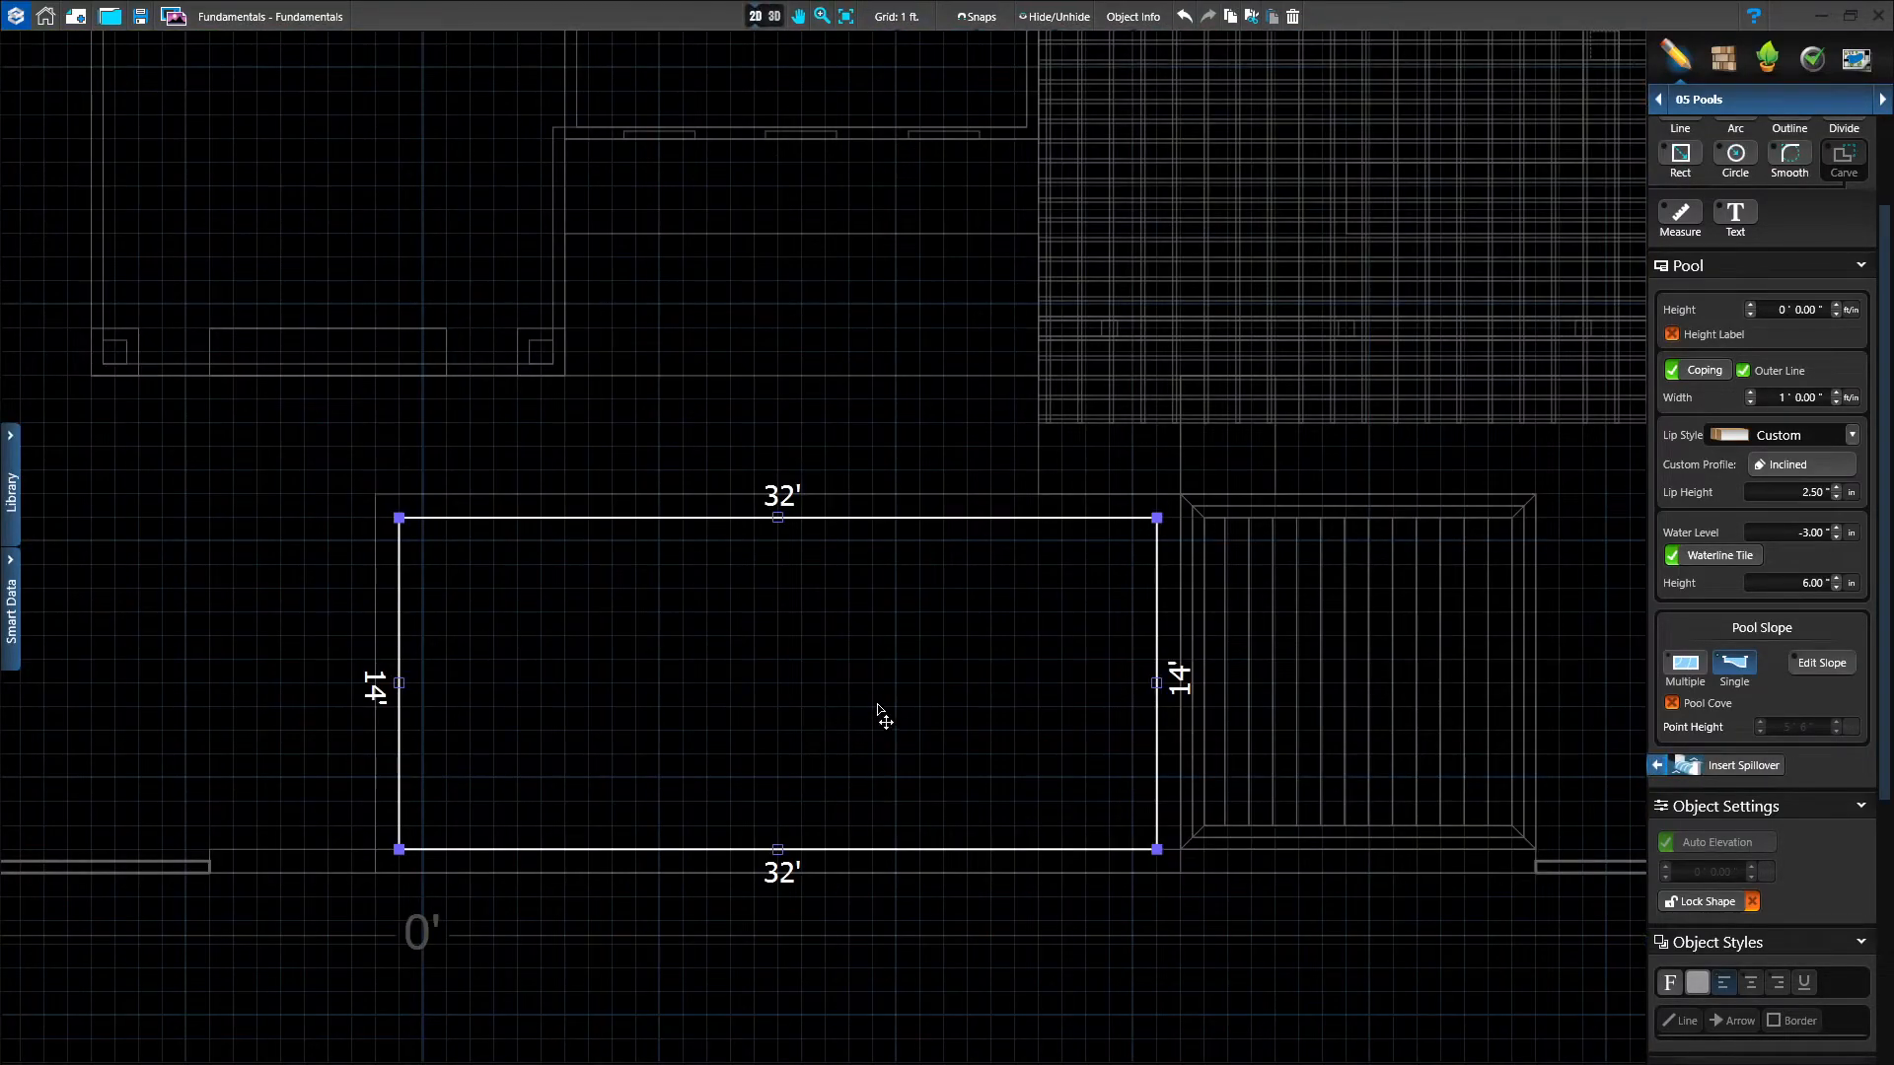
# Draw an 8 ft by 14 ft rectangular spa against the pool's short side opposite the deck and pick their shared edge.
pyautogui.moveTo(887, 700); pyautogui.dragTo(954, 670, button='middle')
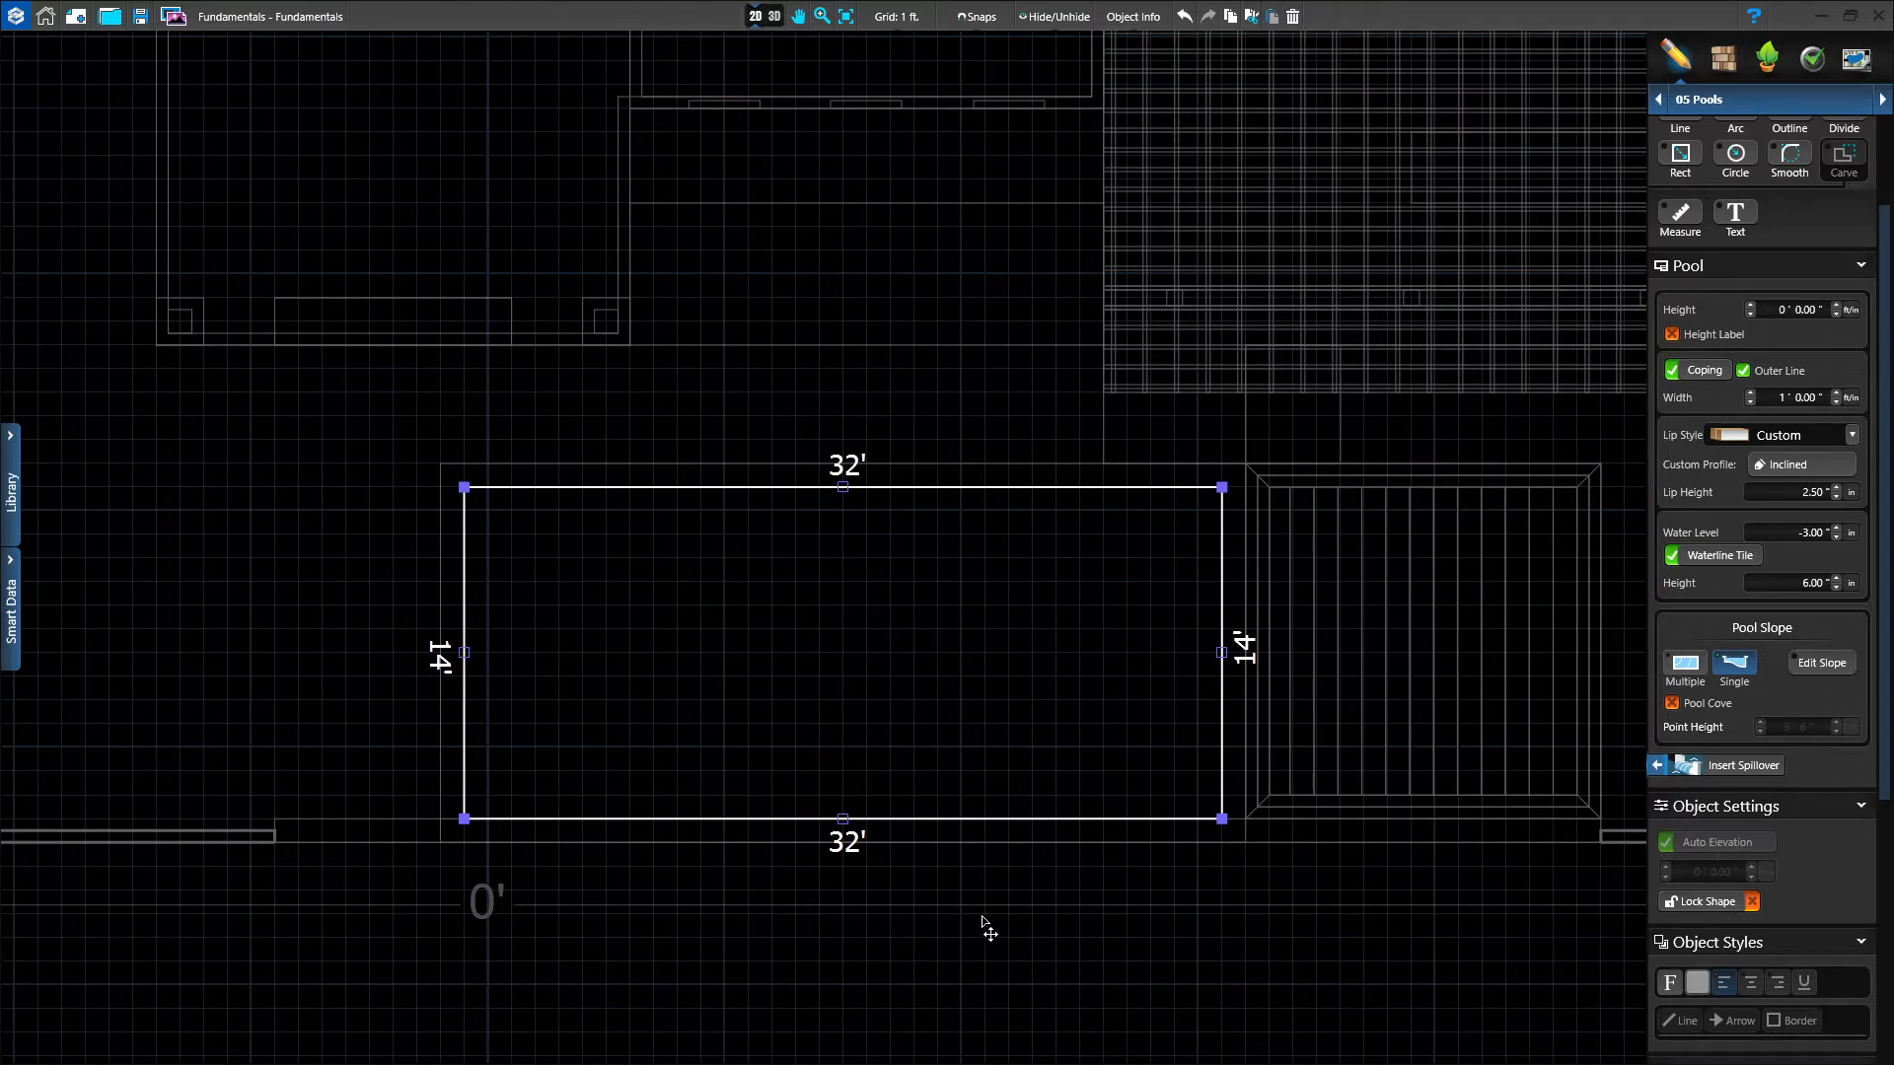
pyautogui.click(376, 667)
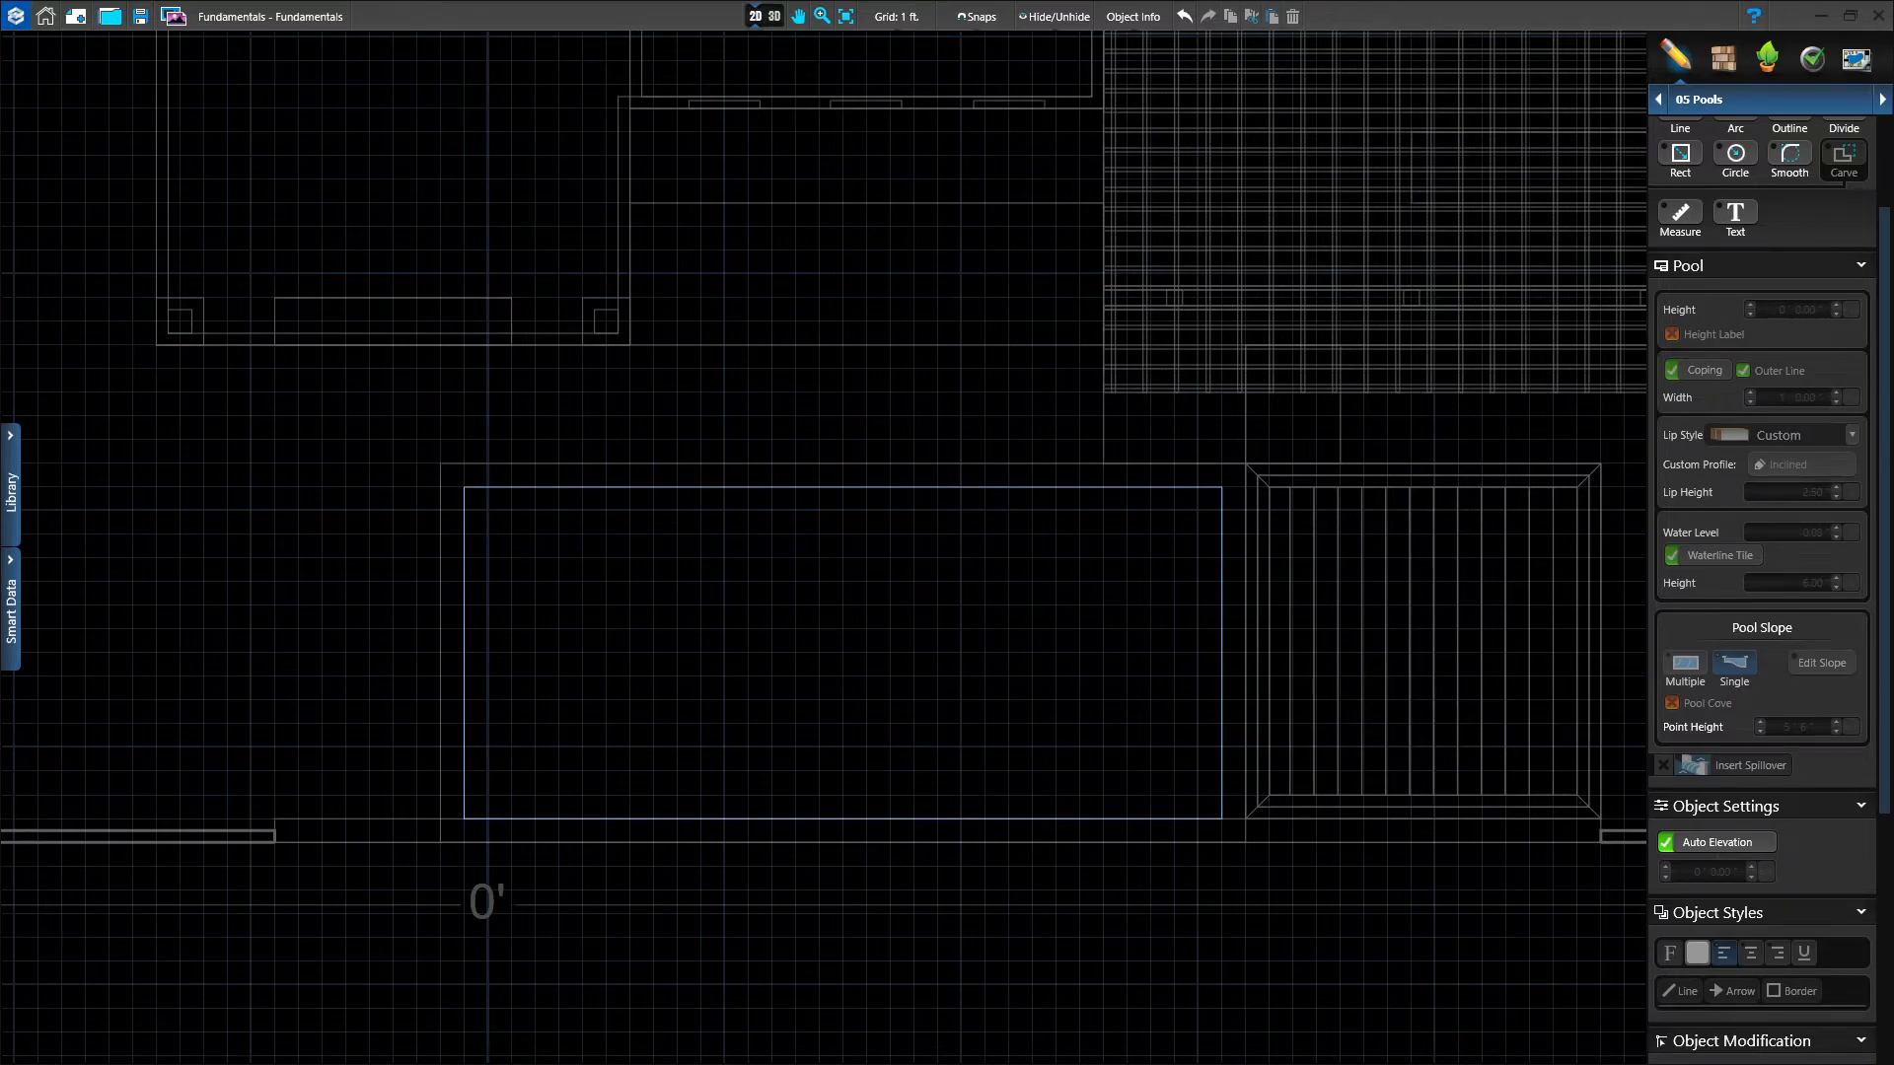
pyautogui.scroll(3, 1755, 694)
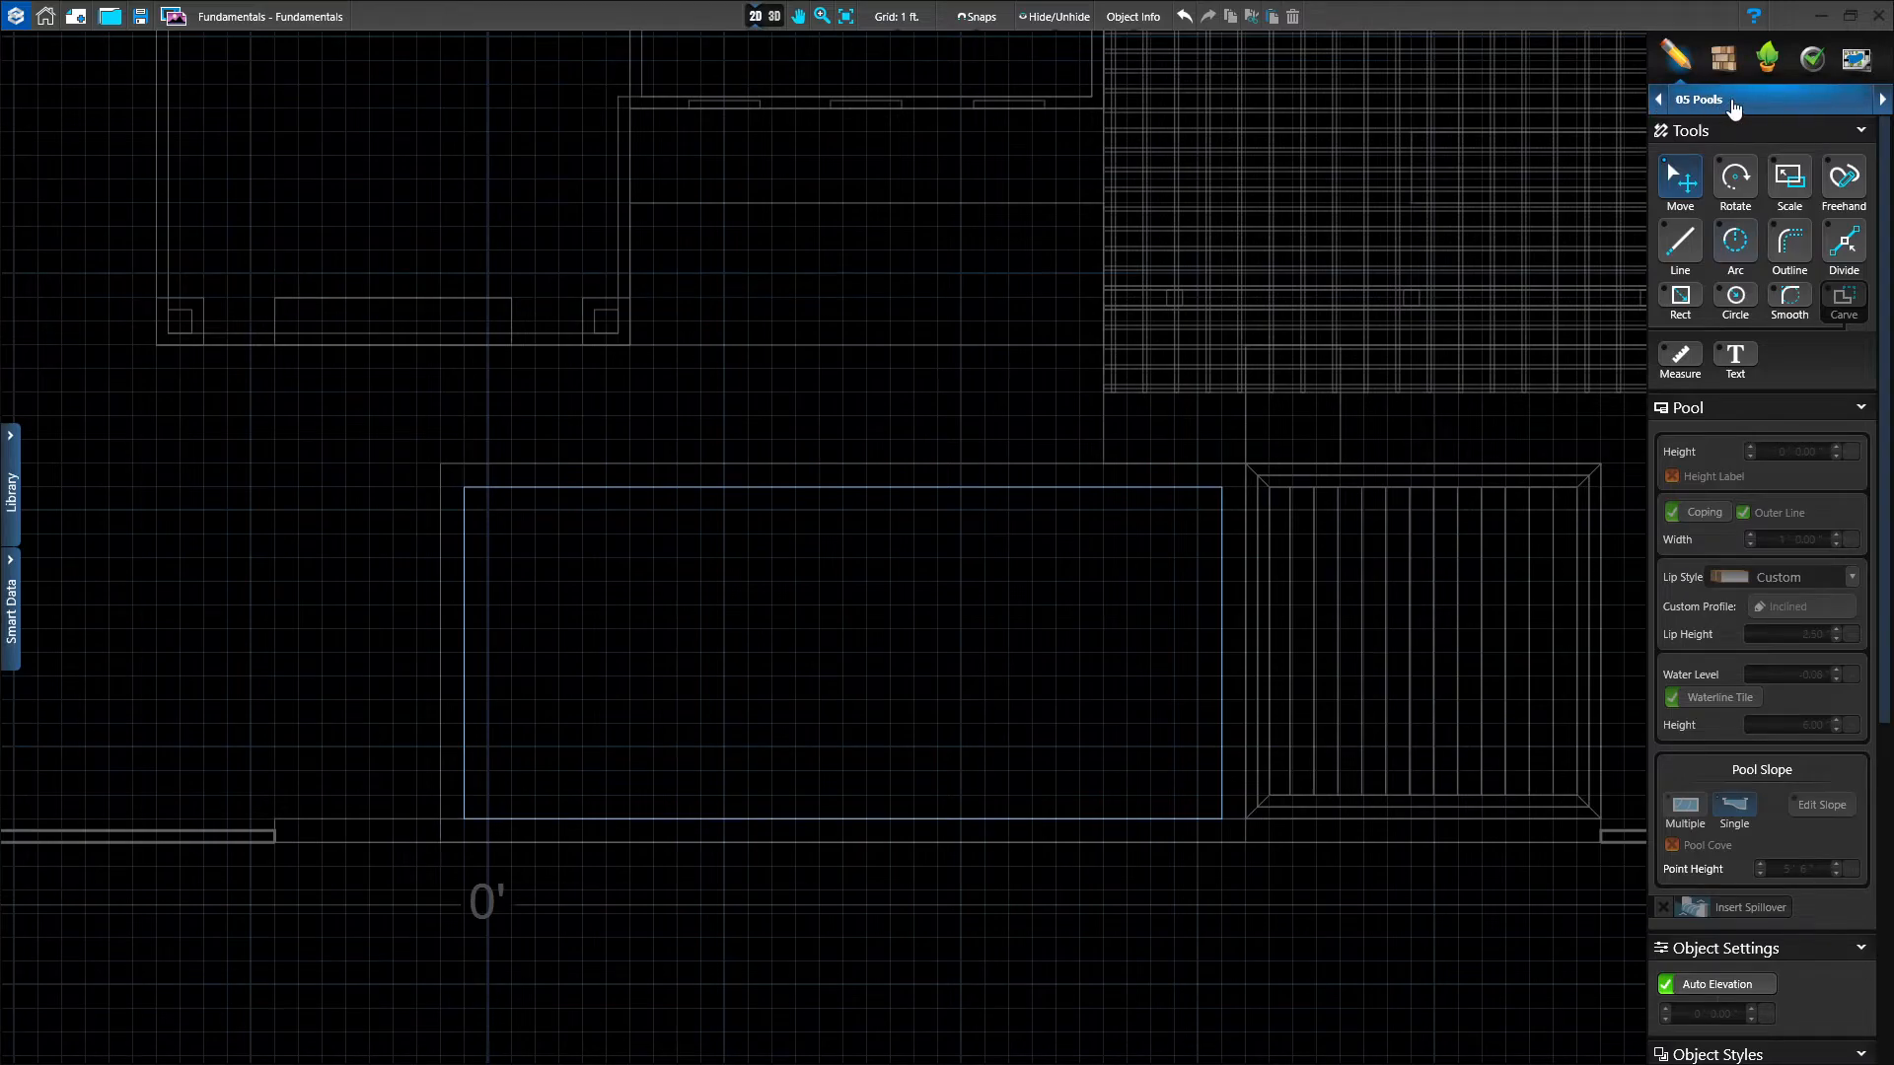
pyautogui.click(1731, 101)
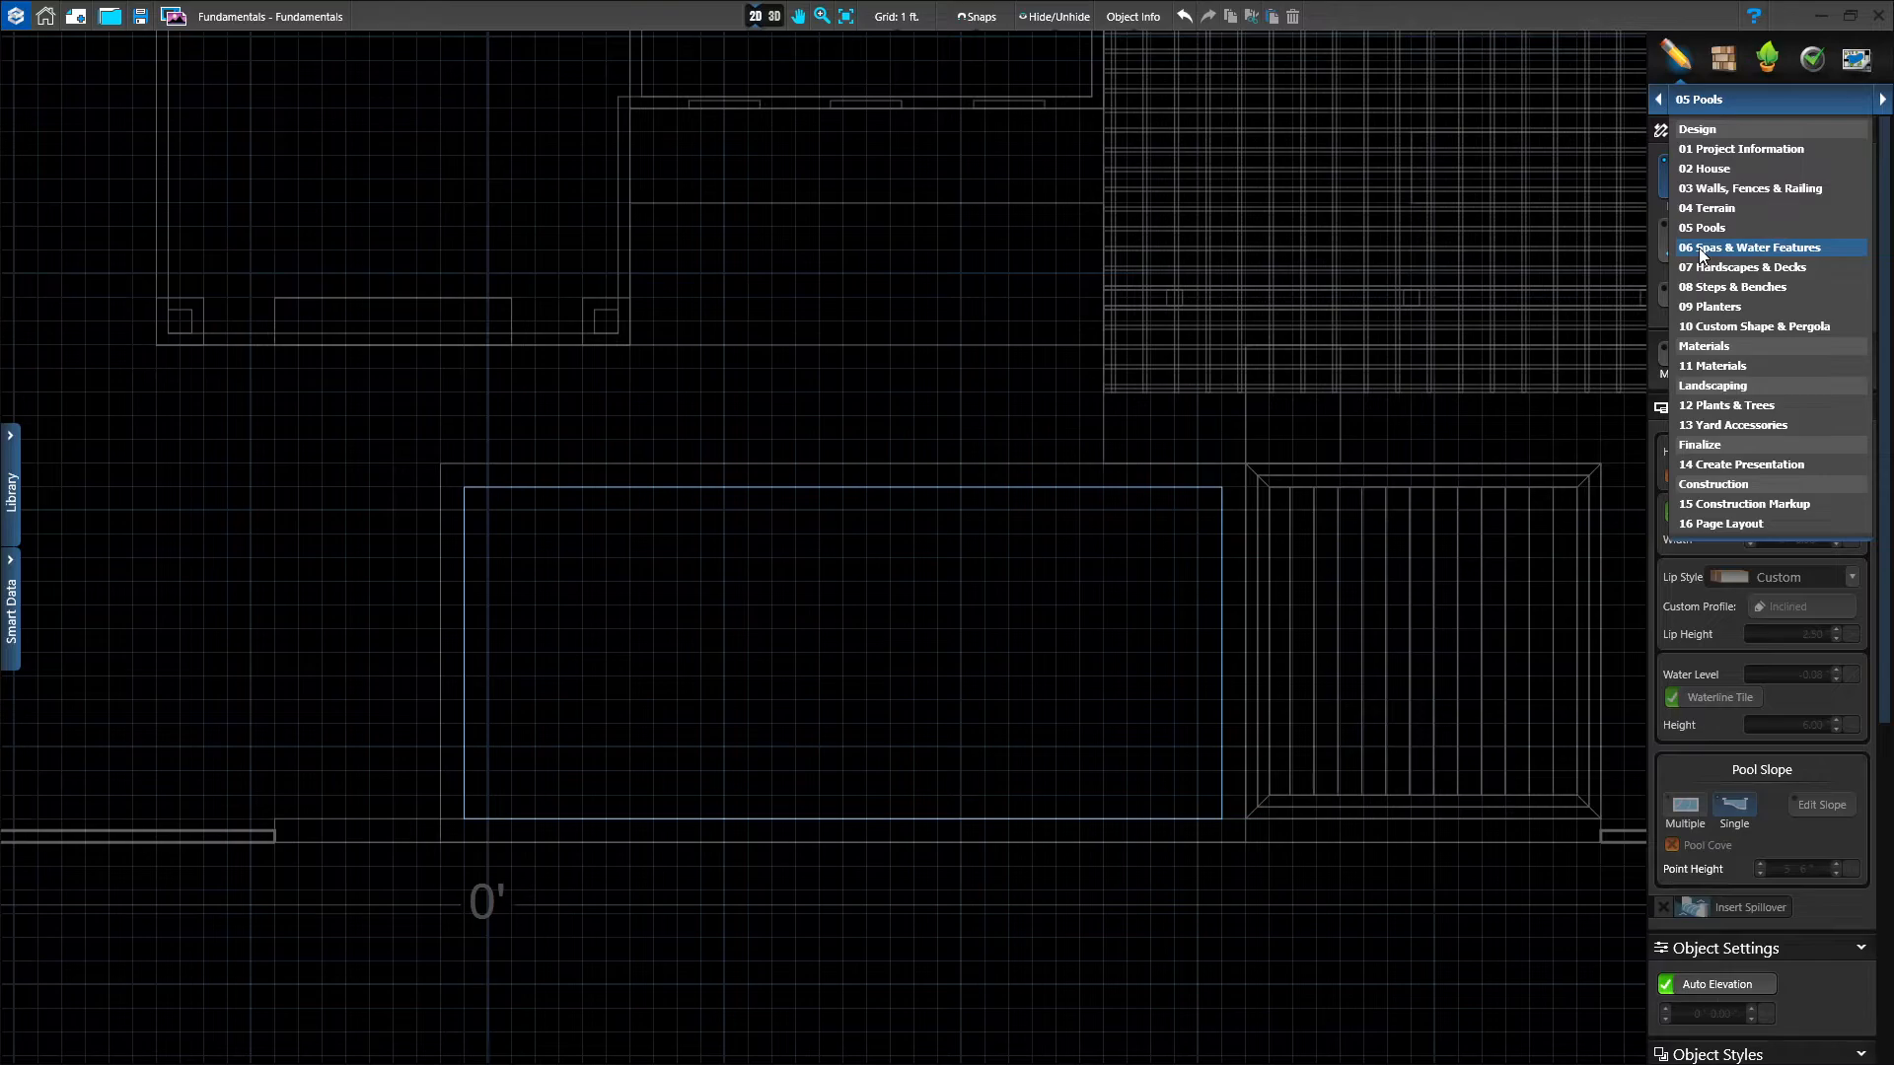
pyautogui.click(1760, 255)
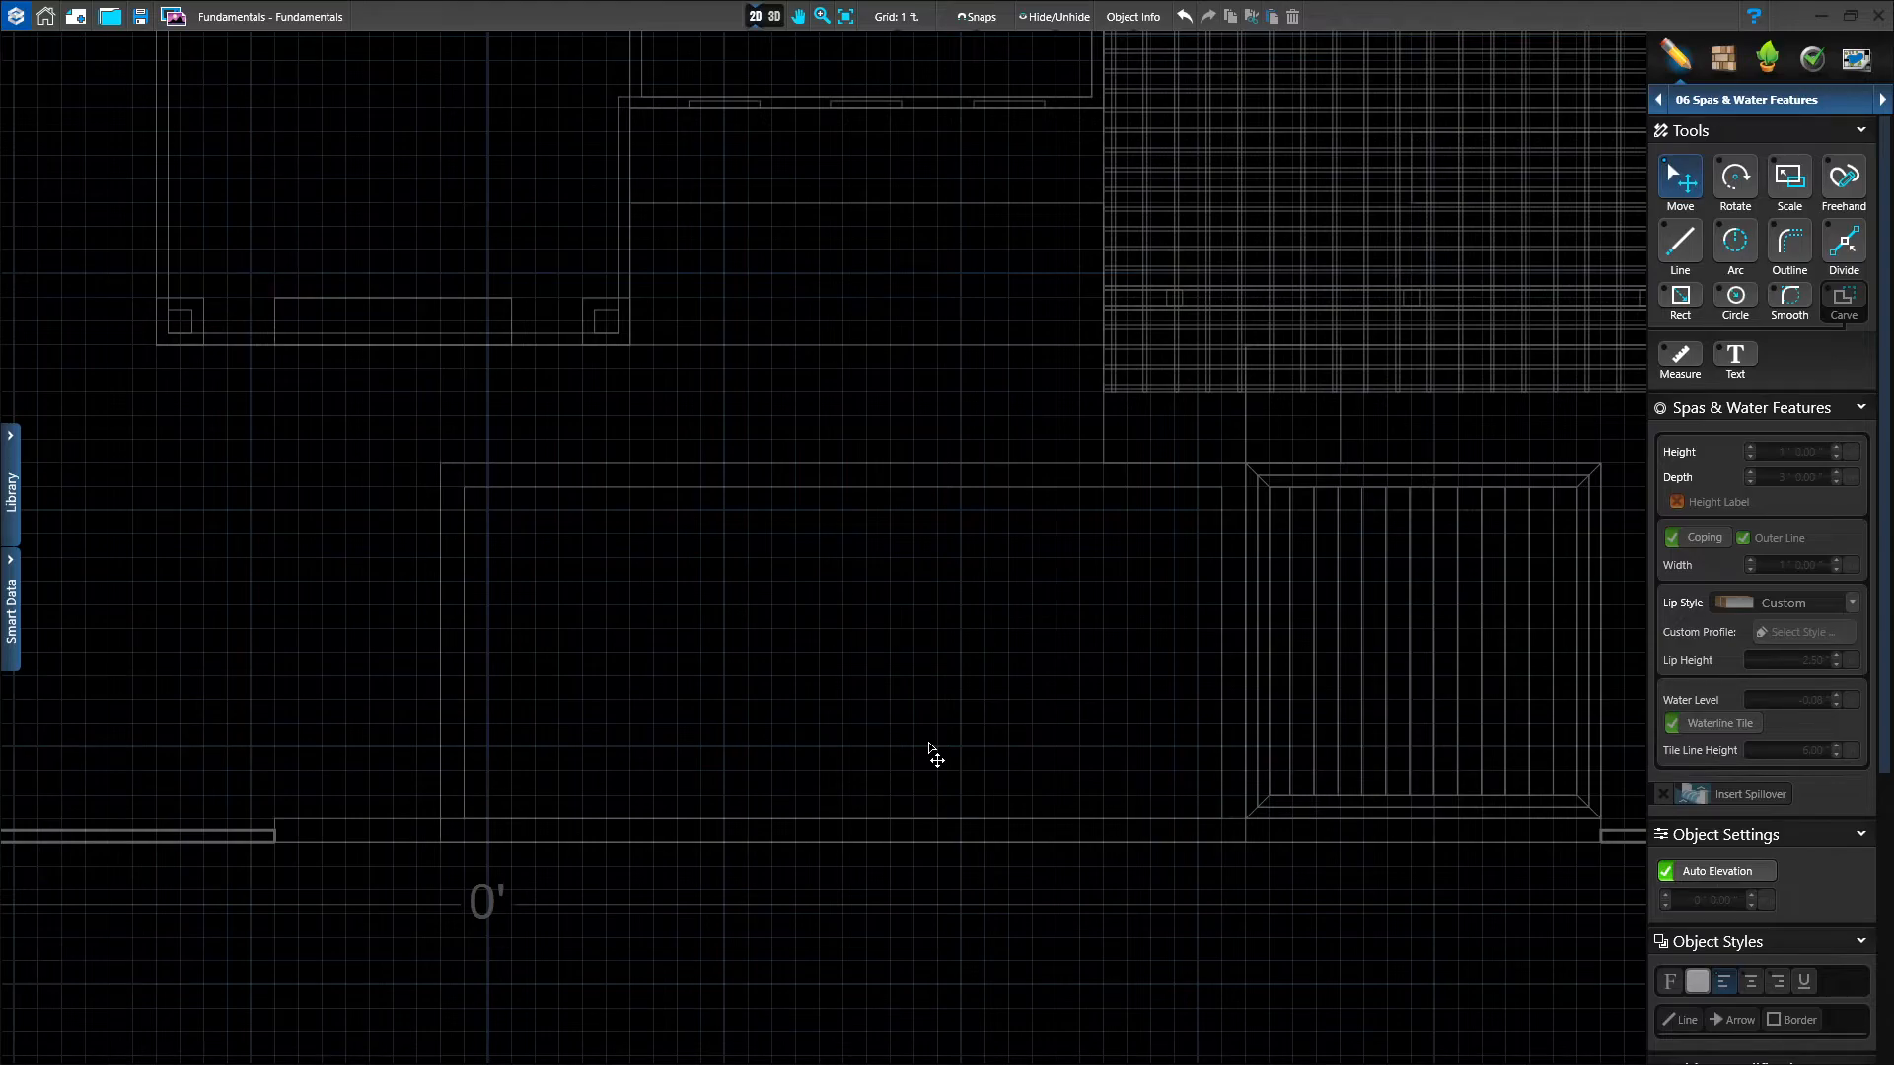
pyautogui.scroll(2, 411, 710)
pyautogui.moveTo(364, 710); pyautogui.dragTo(751, 760, button='middle')
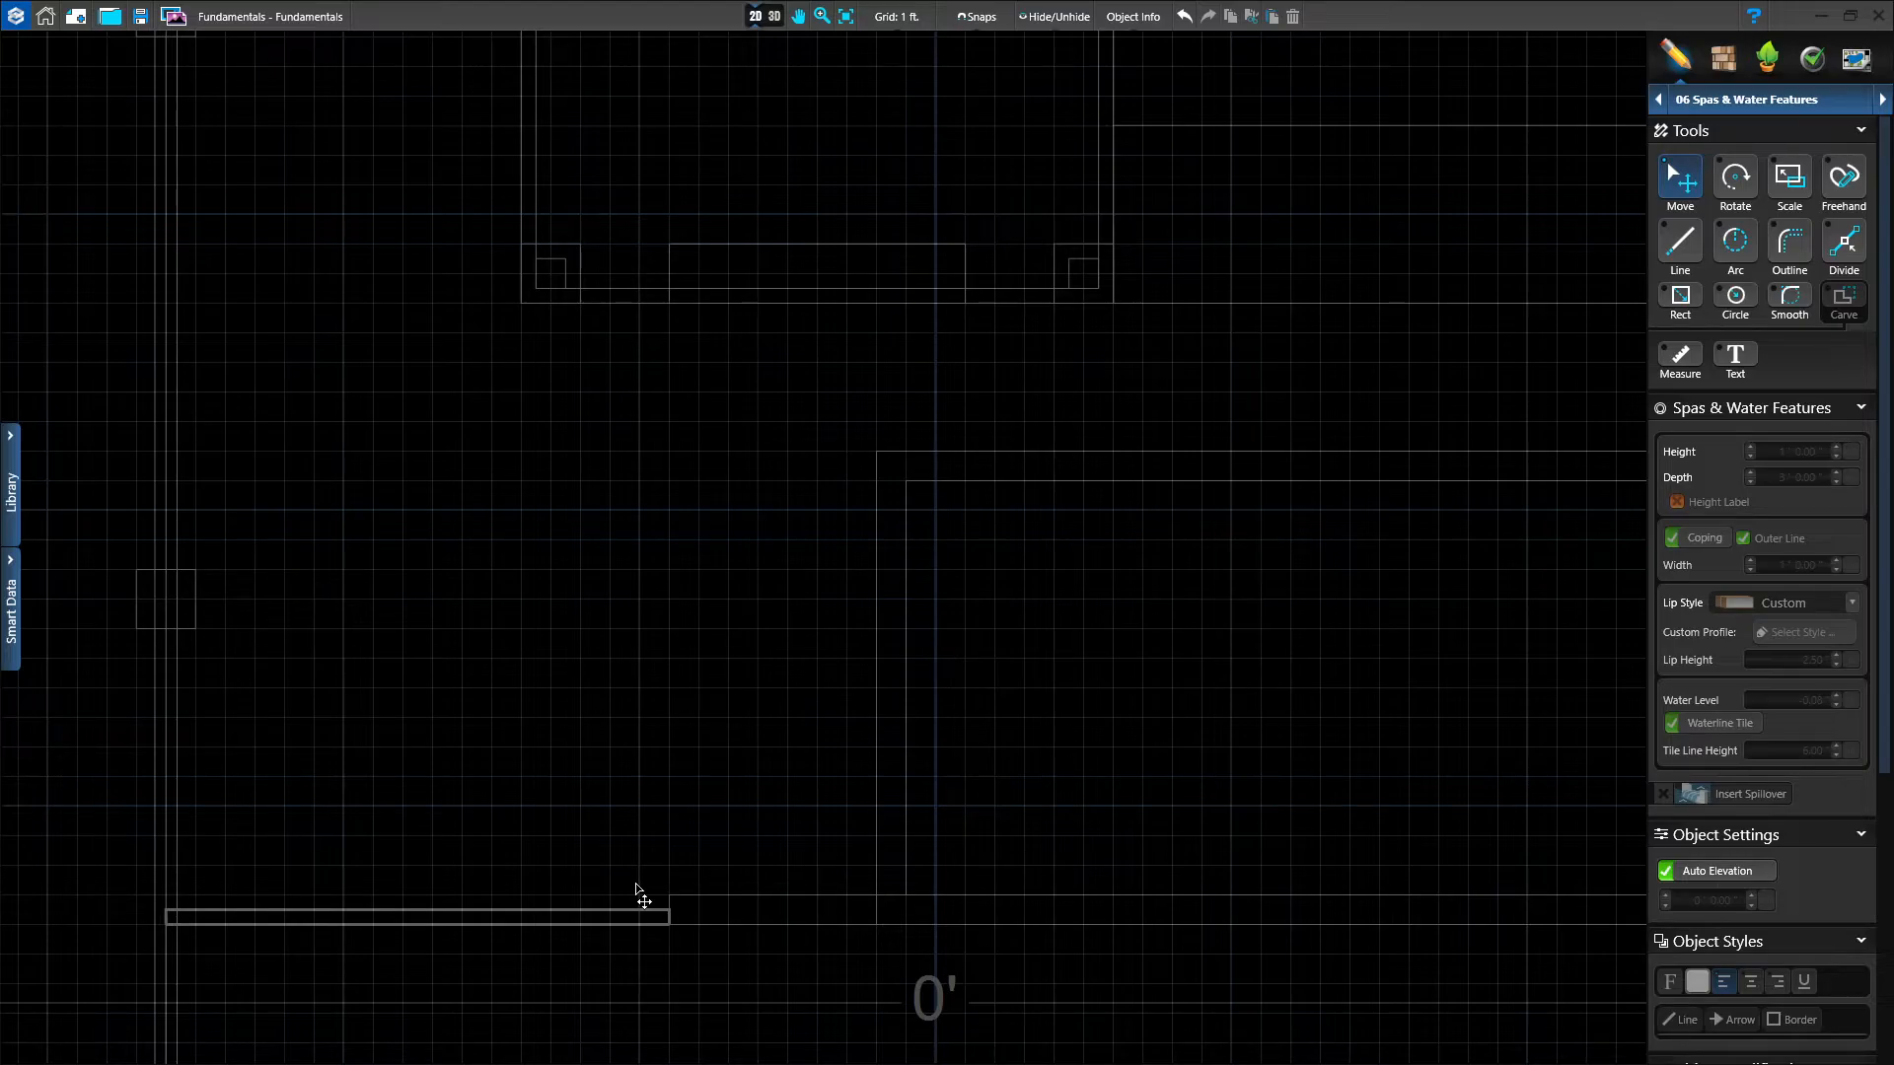
pyautogui.click(1682, 303)
pyautogui.click(909, 489)
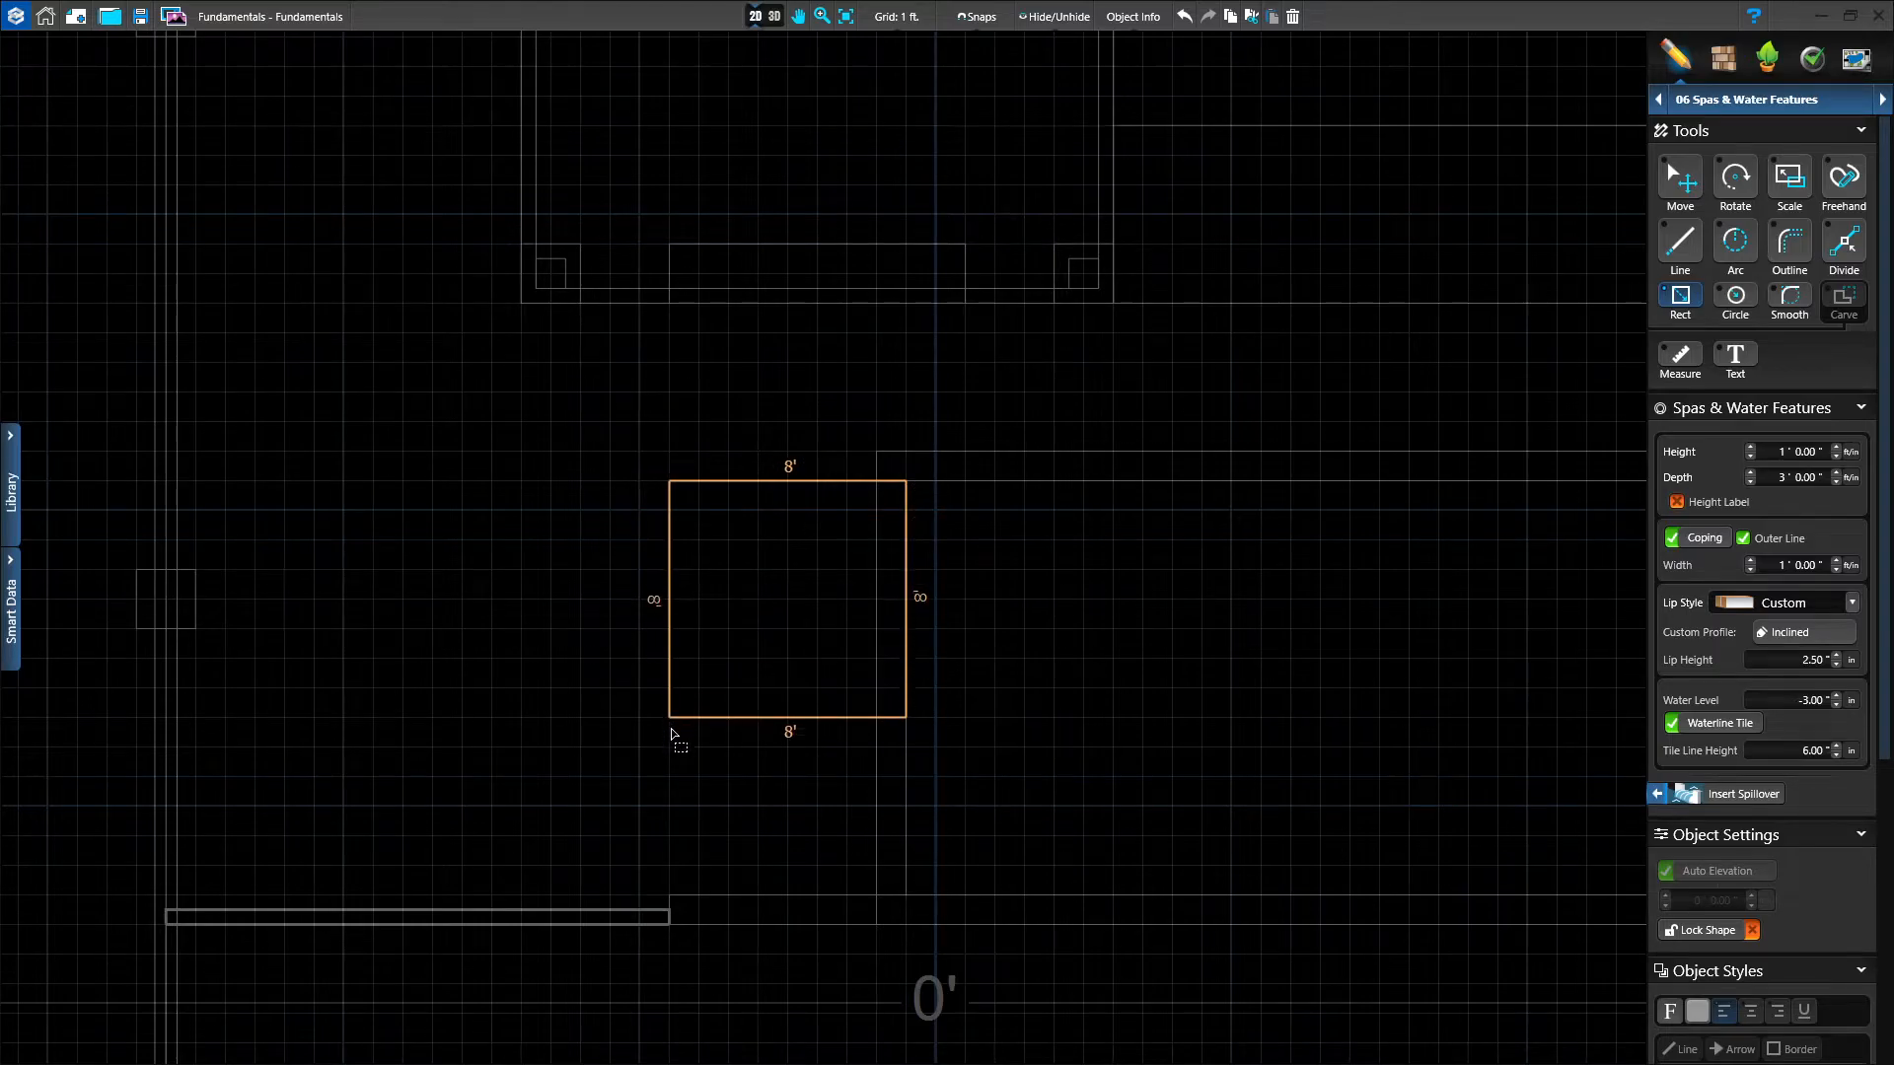
pyautogui.click(670, 894)
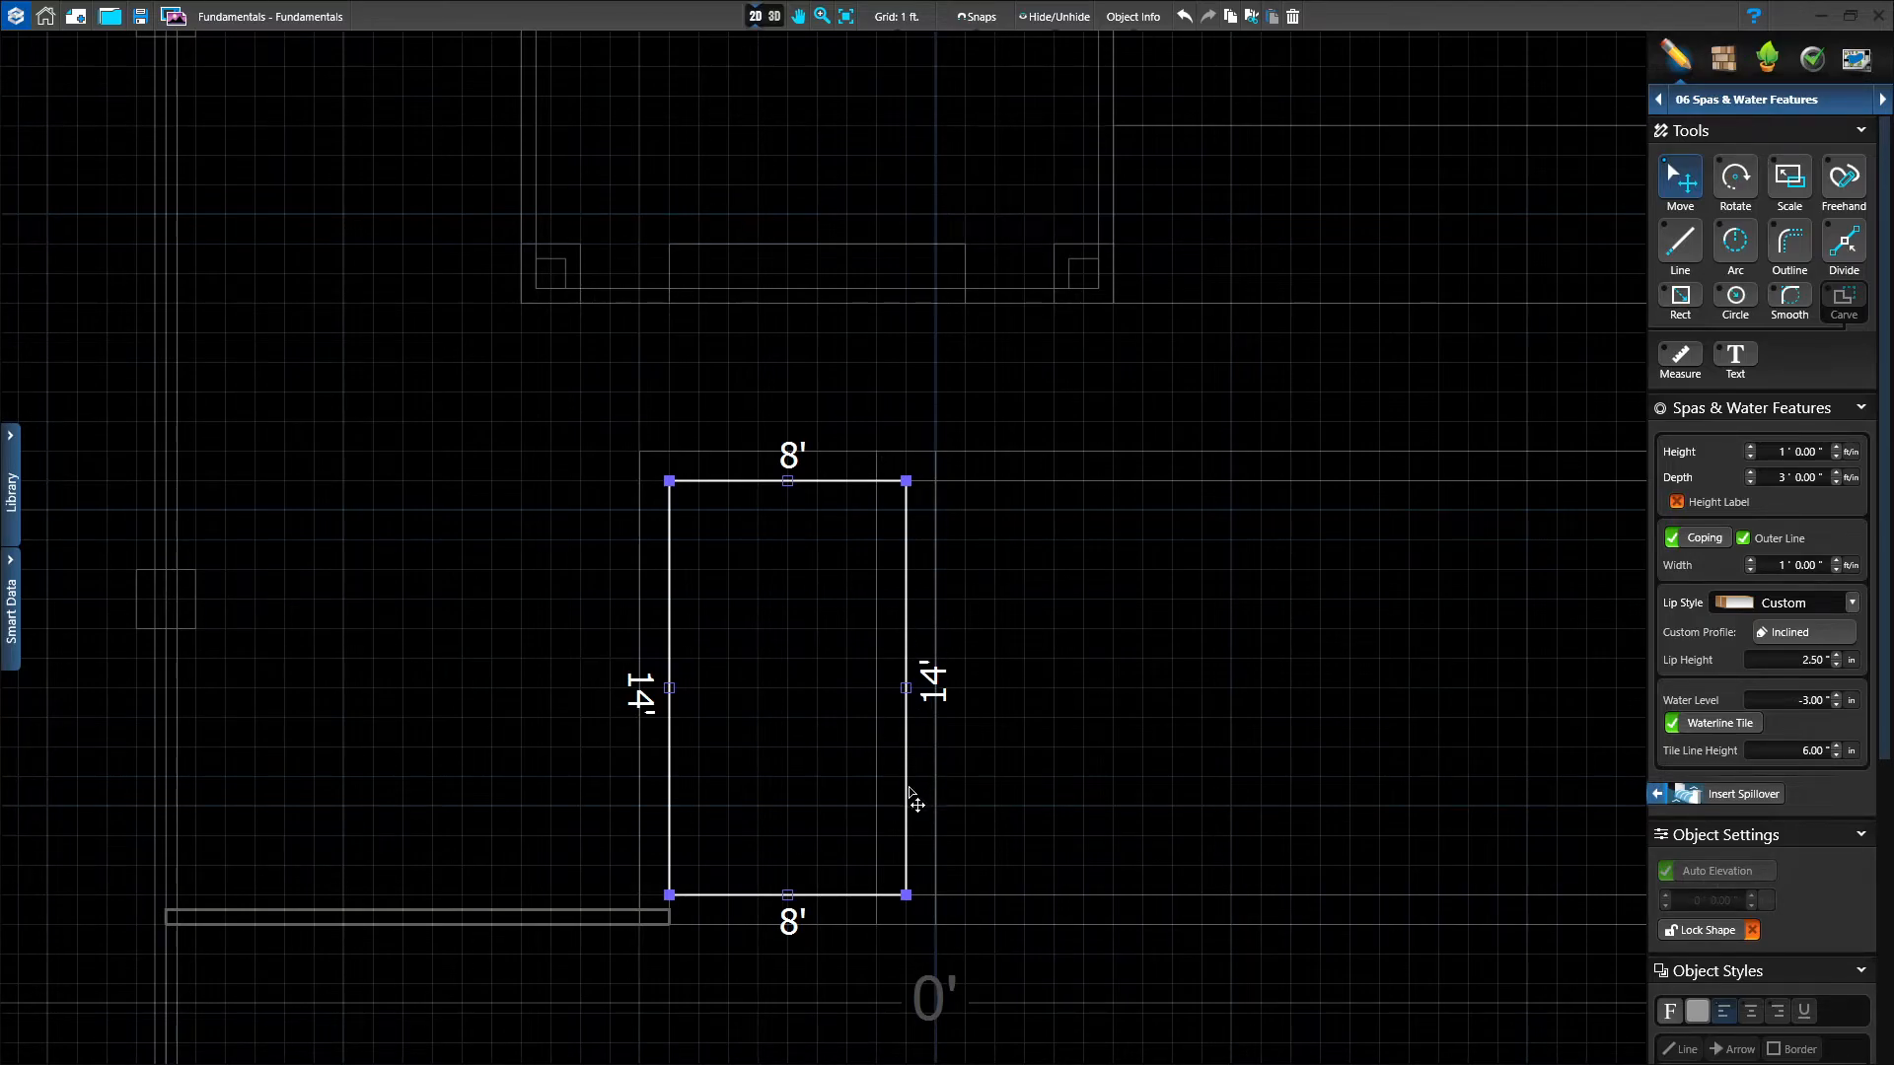
pyautogui.click(908, 691)
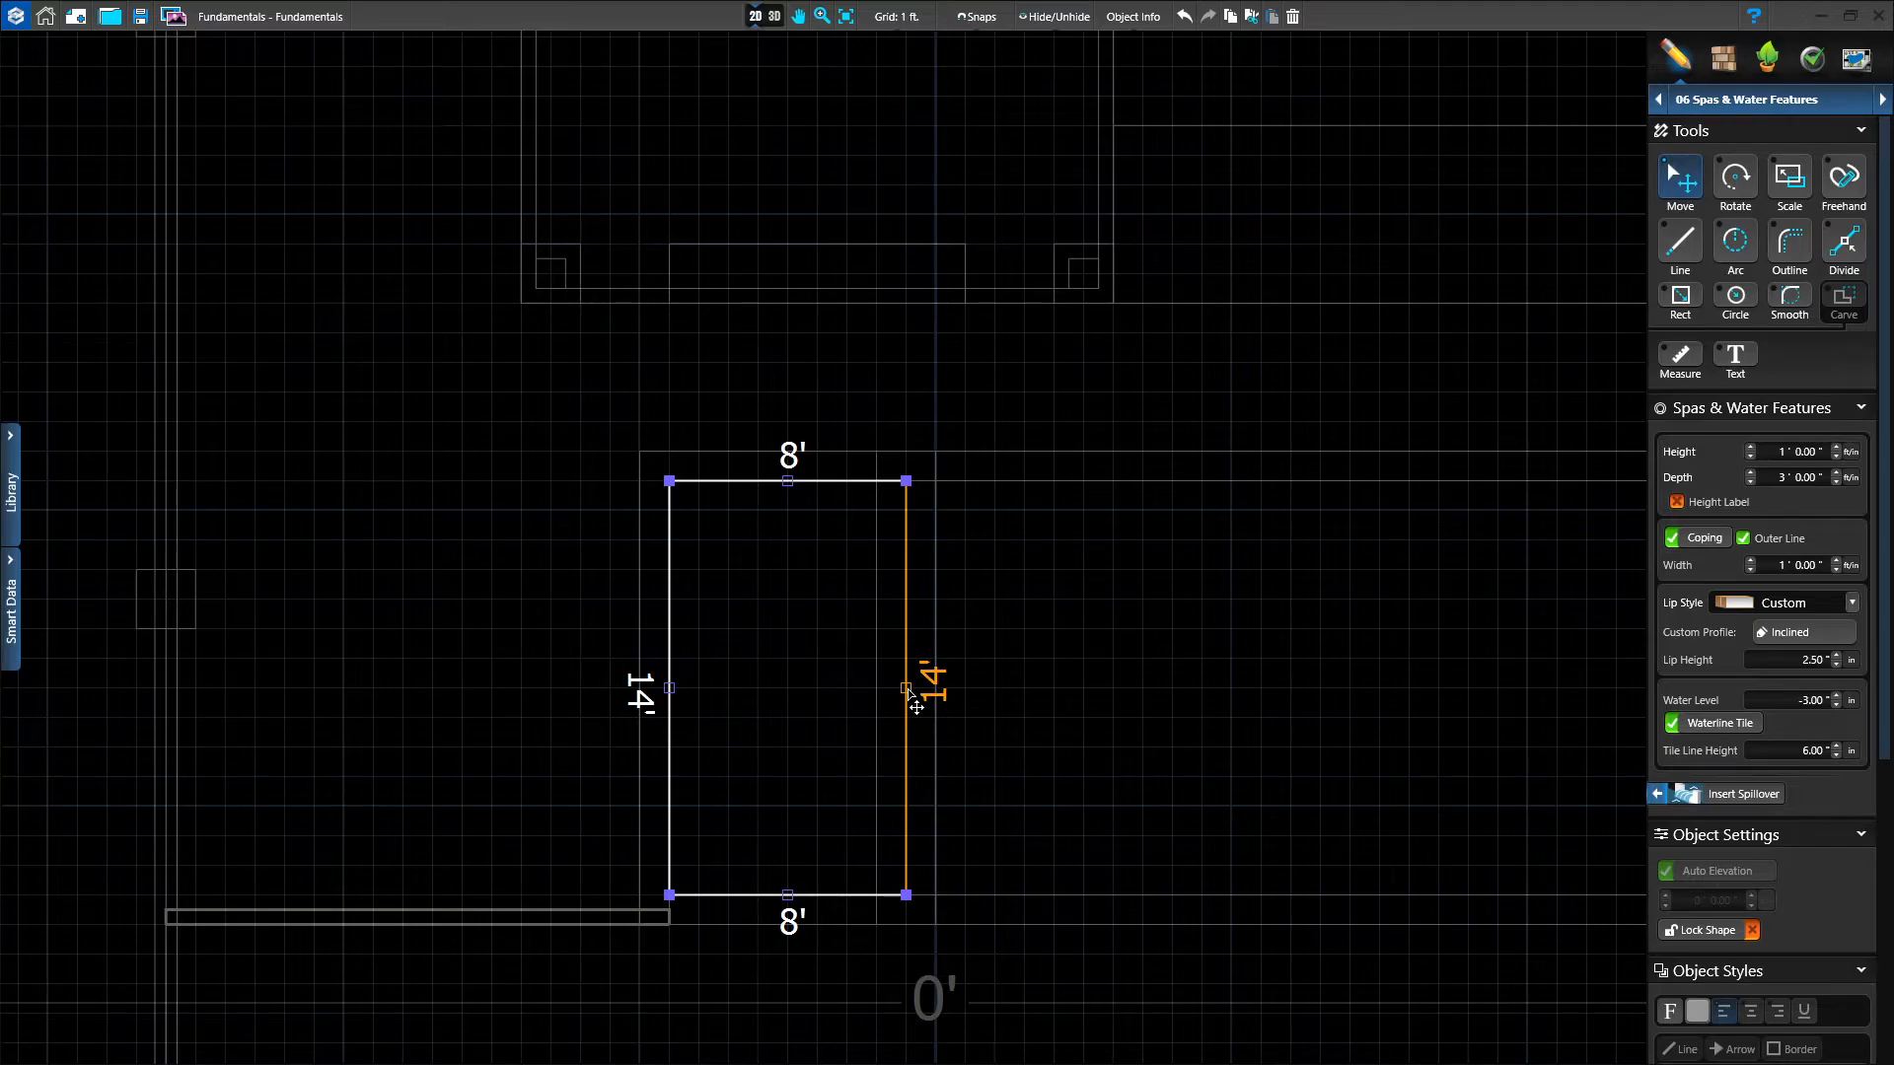
# Narrow the spa to 7 ft by moving its pool-side edge inward, and set the spa height to 9 in.
pyautogui.moveTo(908, 691); pyautogui.dragTo(871, 690)
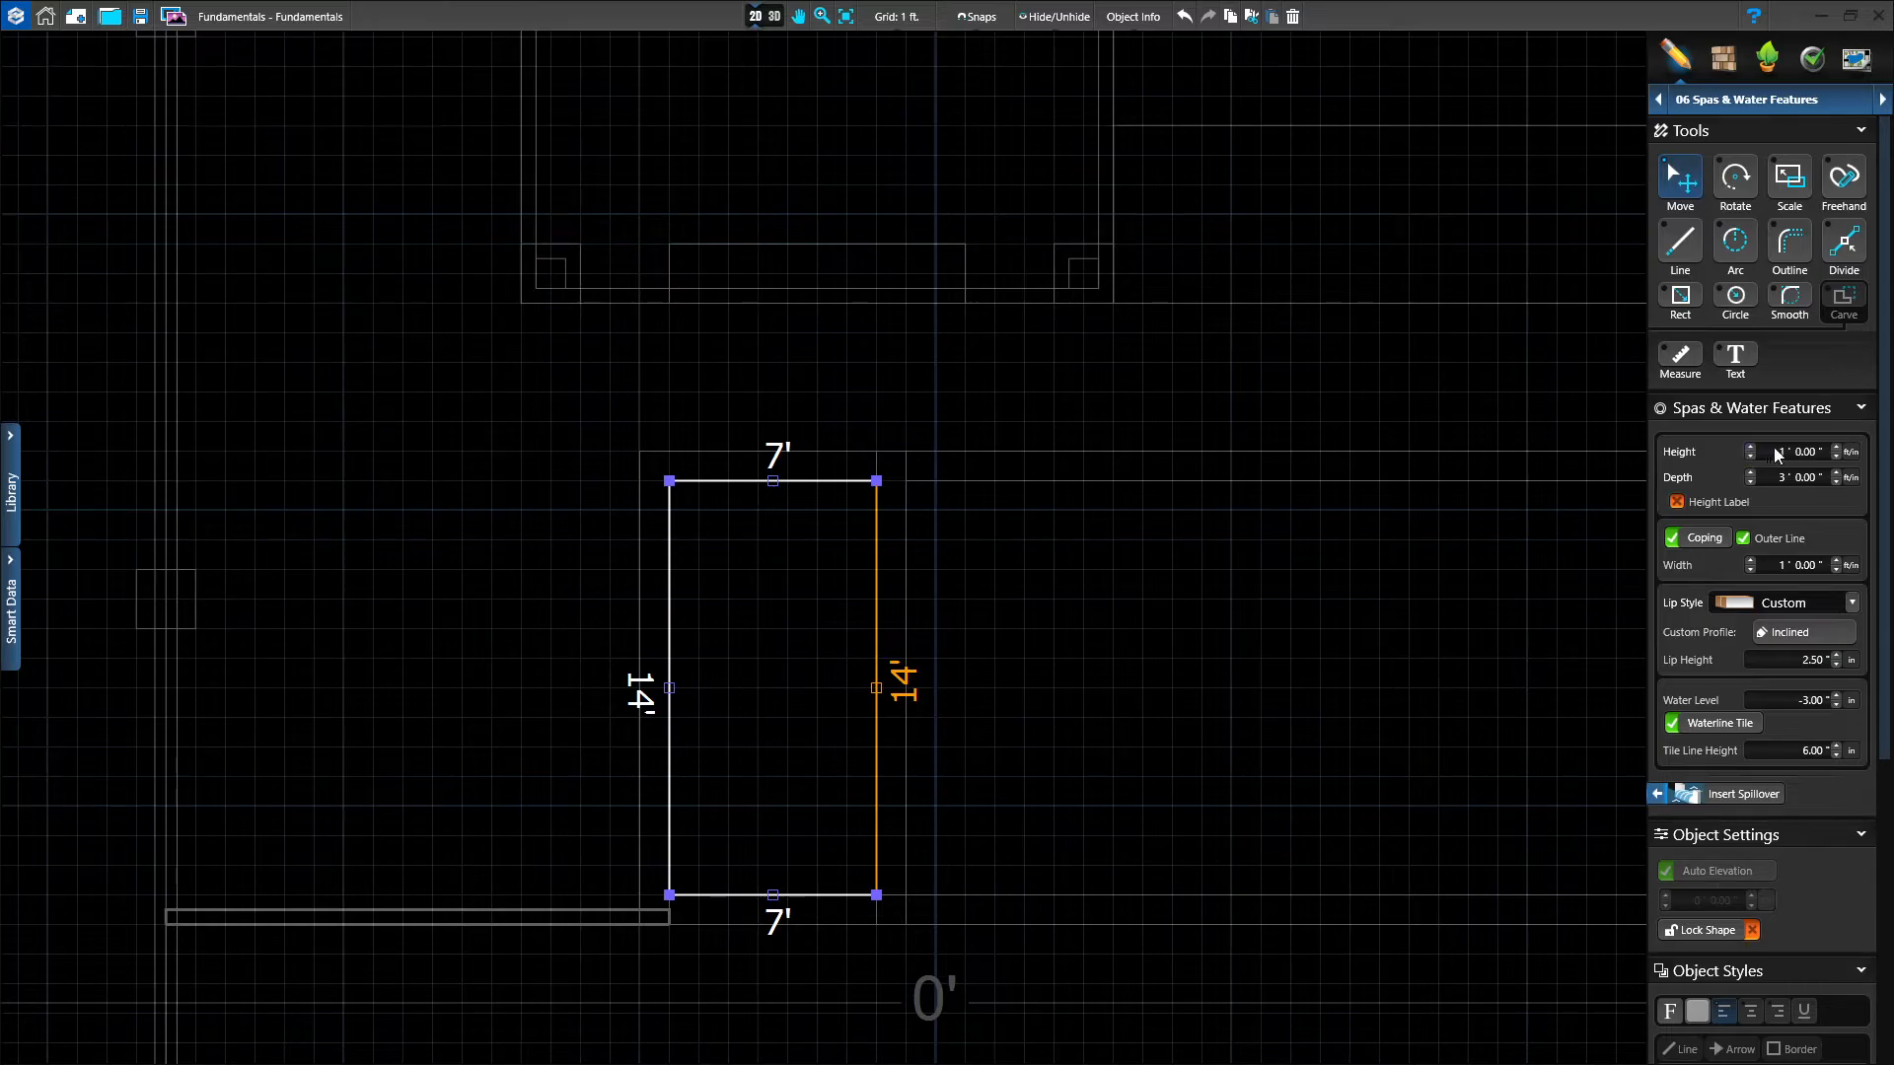
pyautogui.click(1835, 457)
pyautogui.click(1836, 458)
pyautogui.click(1023, 681)
# Examine the raised spa and the coping and tile it shares with the pool in 3D from several angles.
pyautogui.click(774, 20)
pyautogui.moveTo(1349, 798); pyautogui.dragTo(1134, 856)
pyautogui.moveTo(1196, 743); pyautogui.dragTo(1367, 896, button='right')
pyautogui.moveTo(779, 671); pyautogui.dragTo(1270, 1064)
pyautogui.moveTo(904, 87); pyautogui.dragTo(895, 872)
pyautogui.moveTo(896, 872); pyautogui.dragTo(761, 748, button='right')
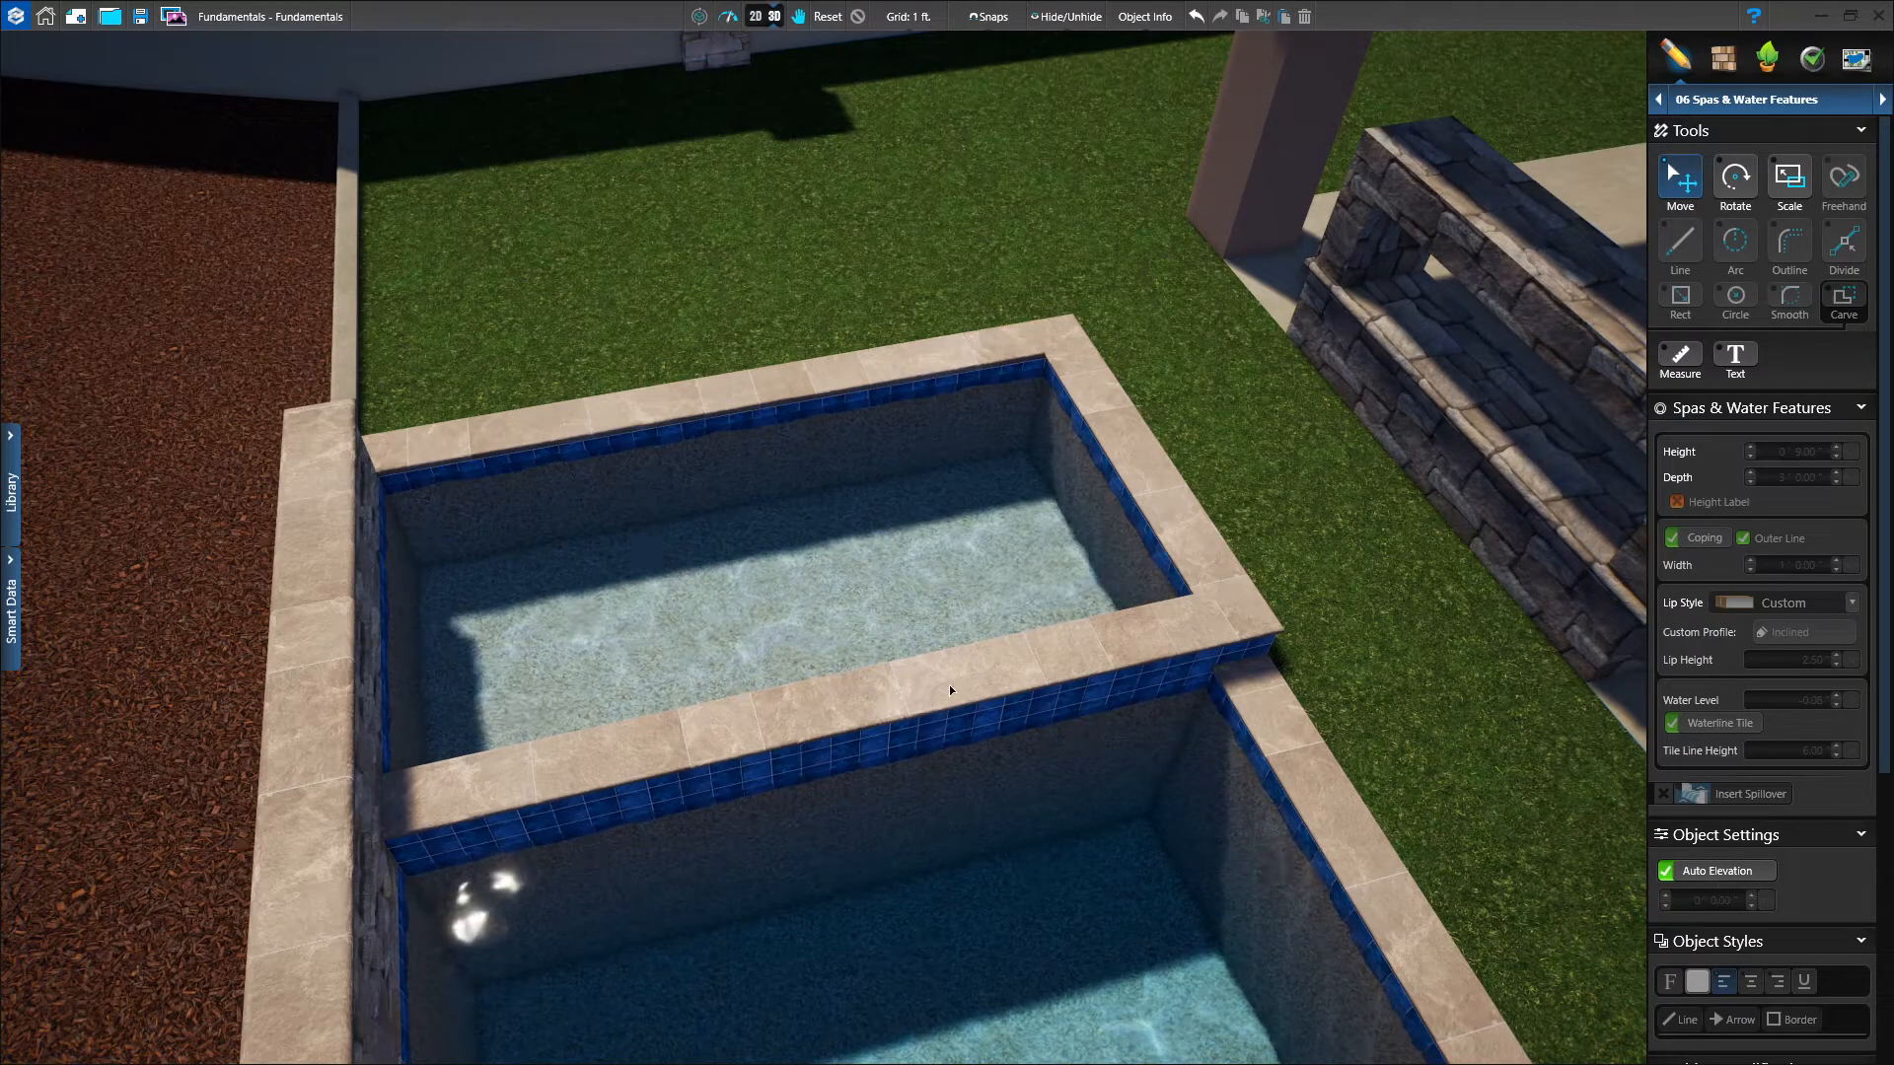
pyautogui.moveTo(895, 696); pyautogui.dragTo(844, 658, button='right')
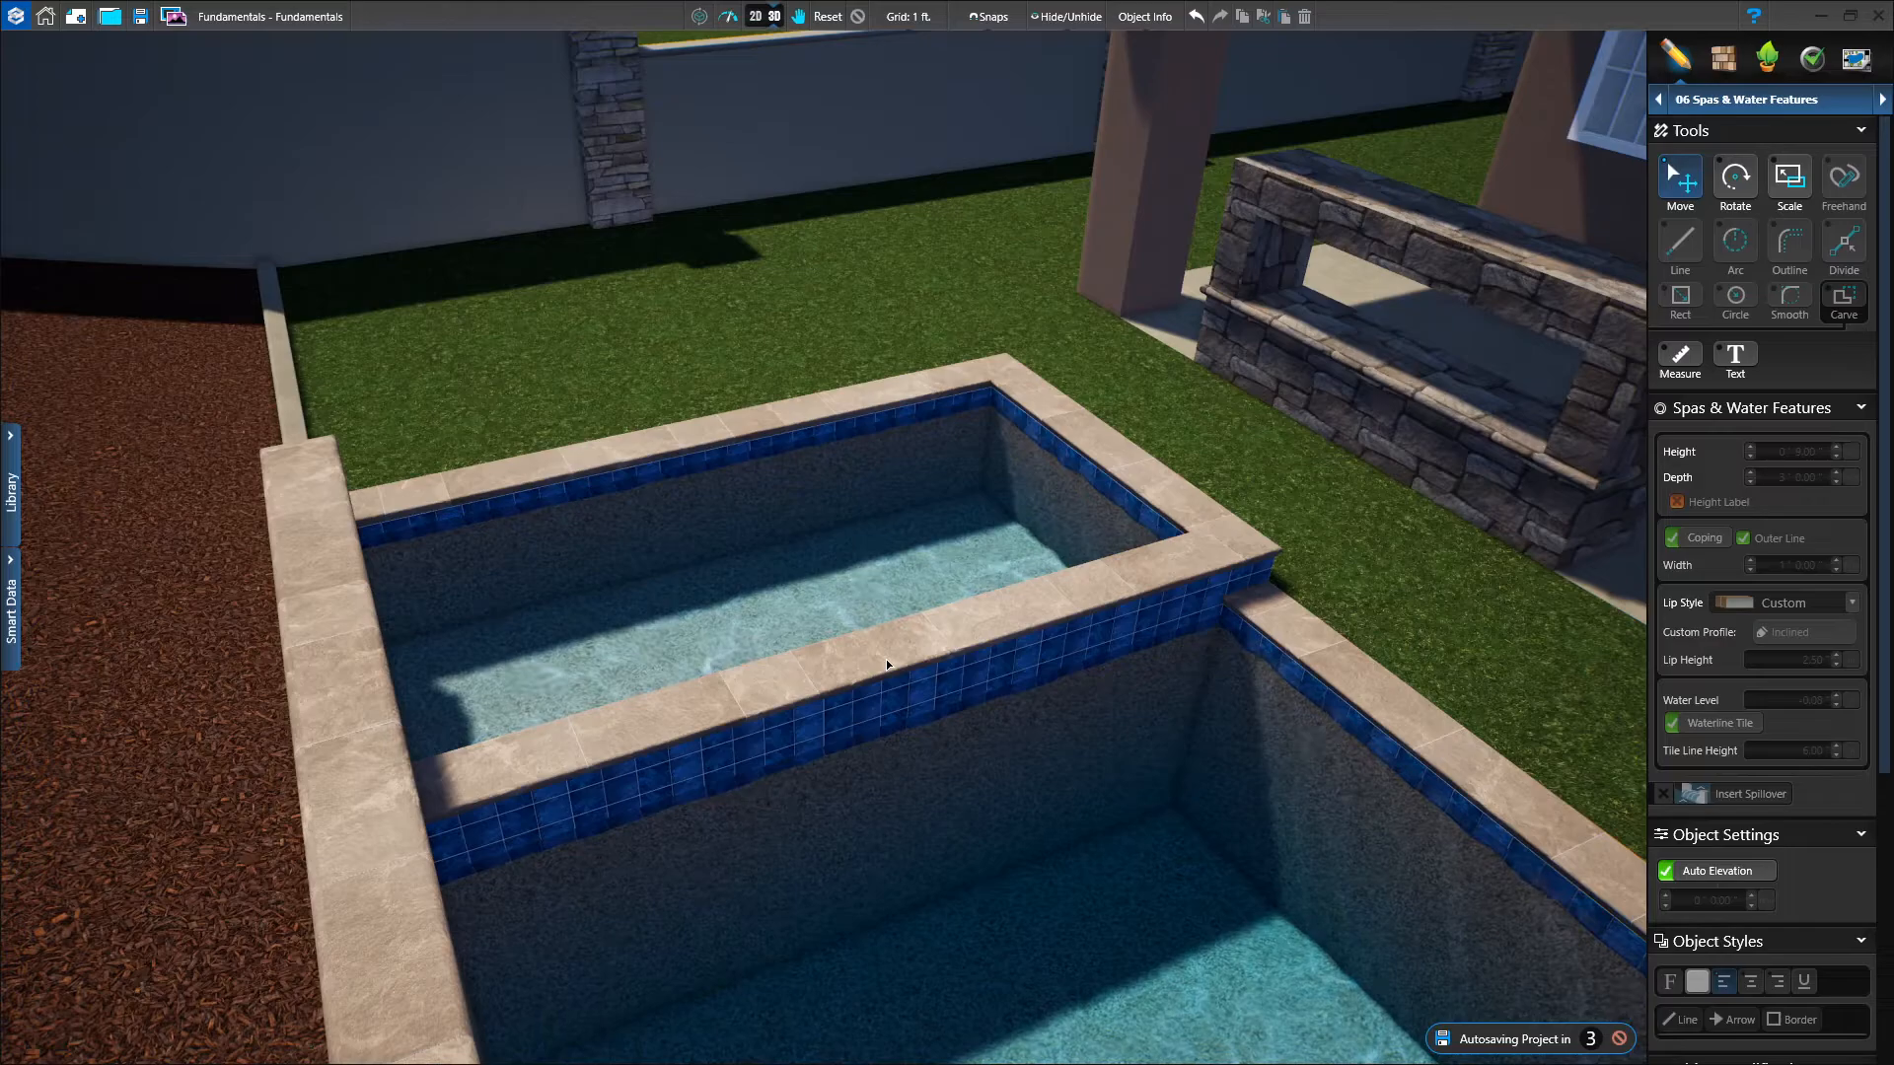
# Return to plan view and insert a tiered spillover midway along the spa's pool-side edge, flowing into the pool.
pyautogui.click(758, 17)
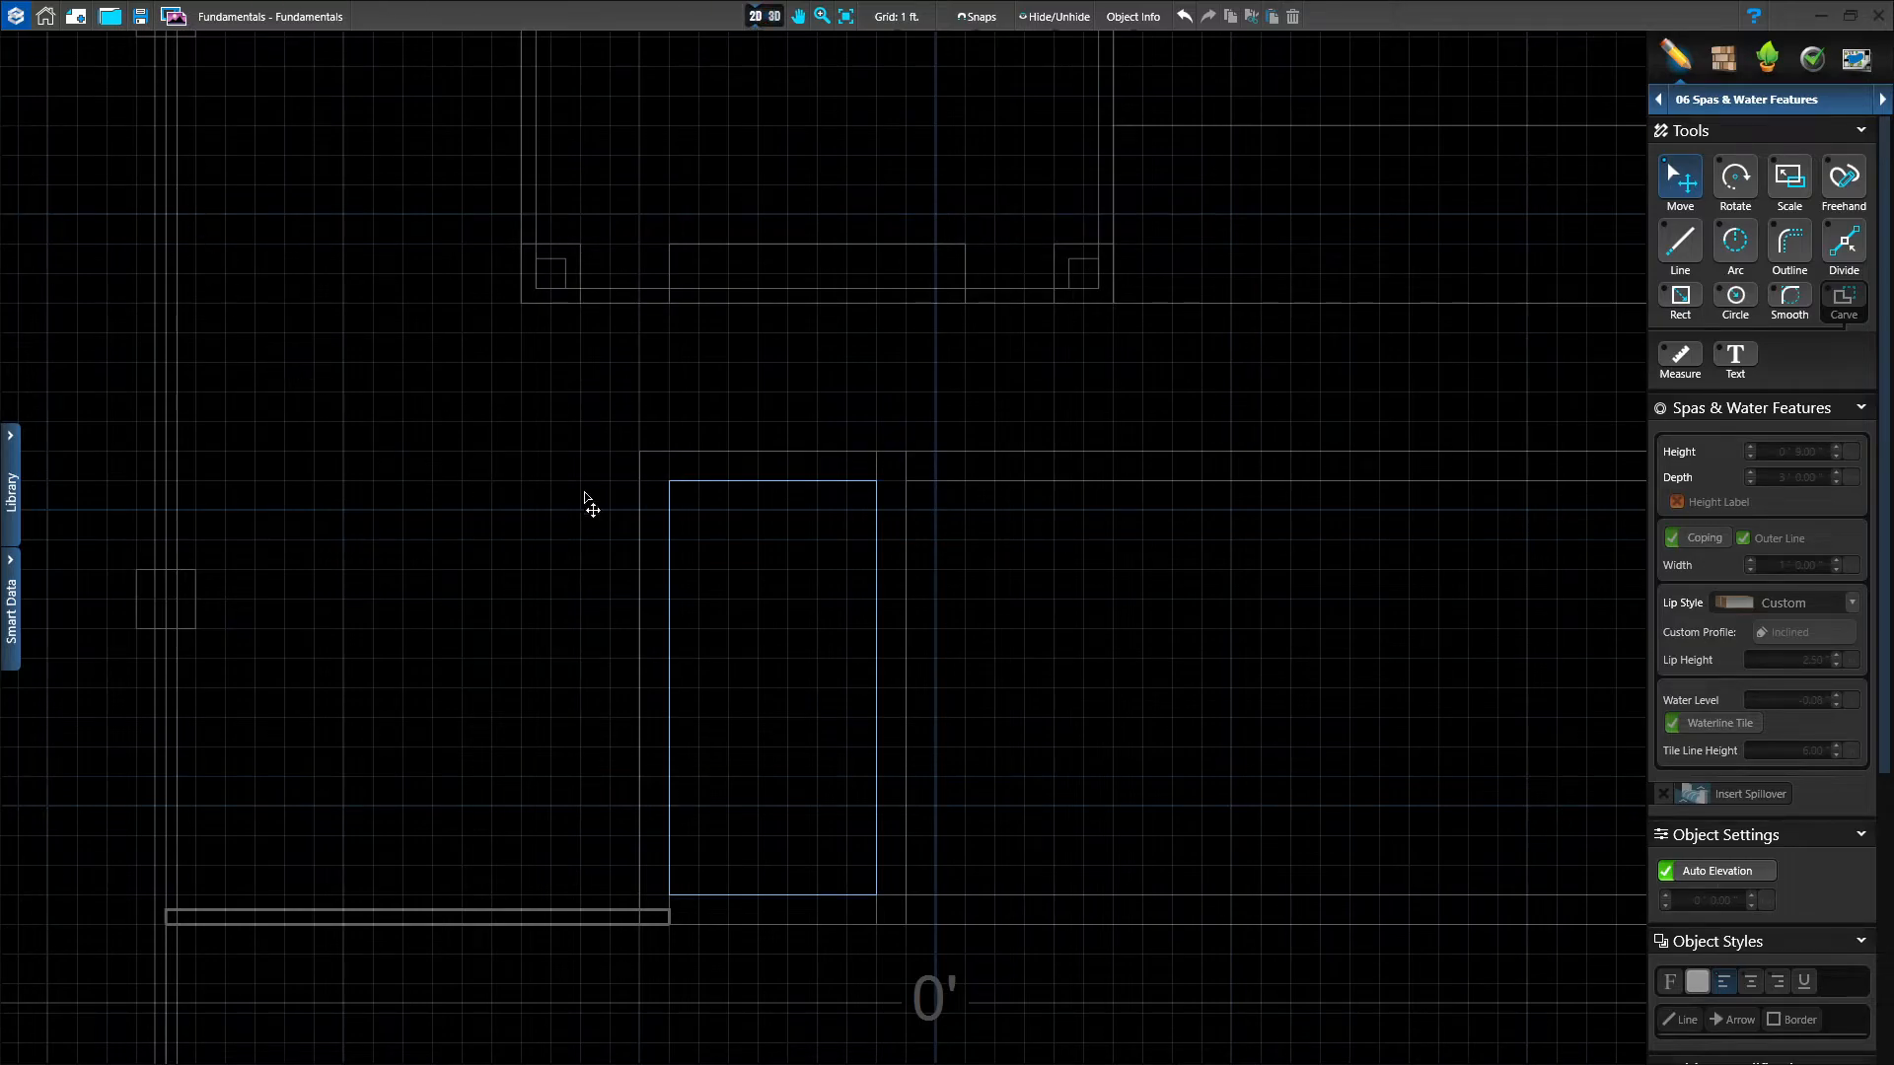
pyautogui.click(744, 483)
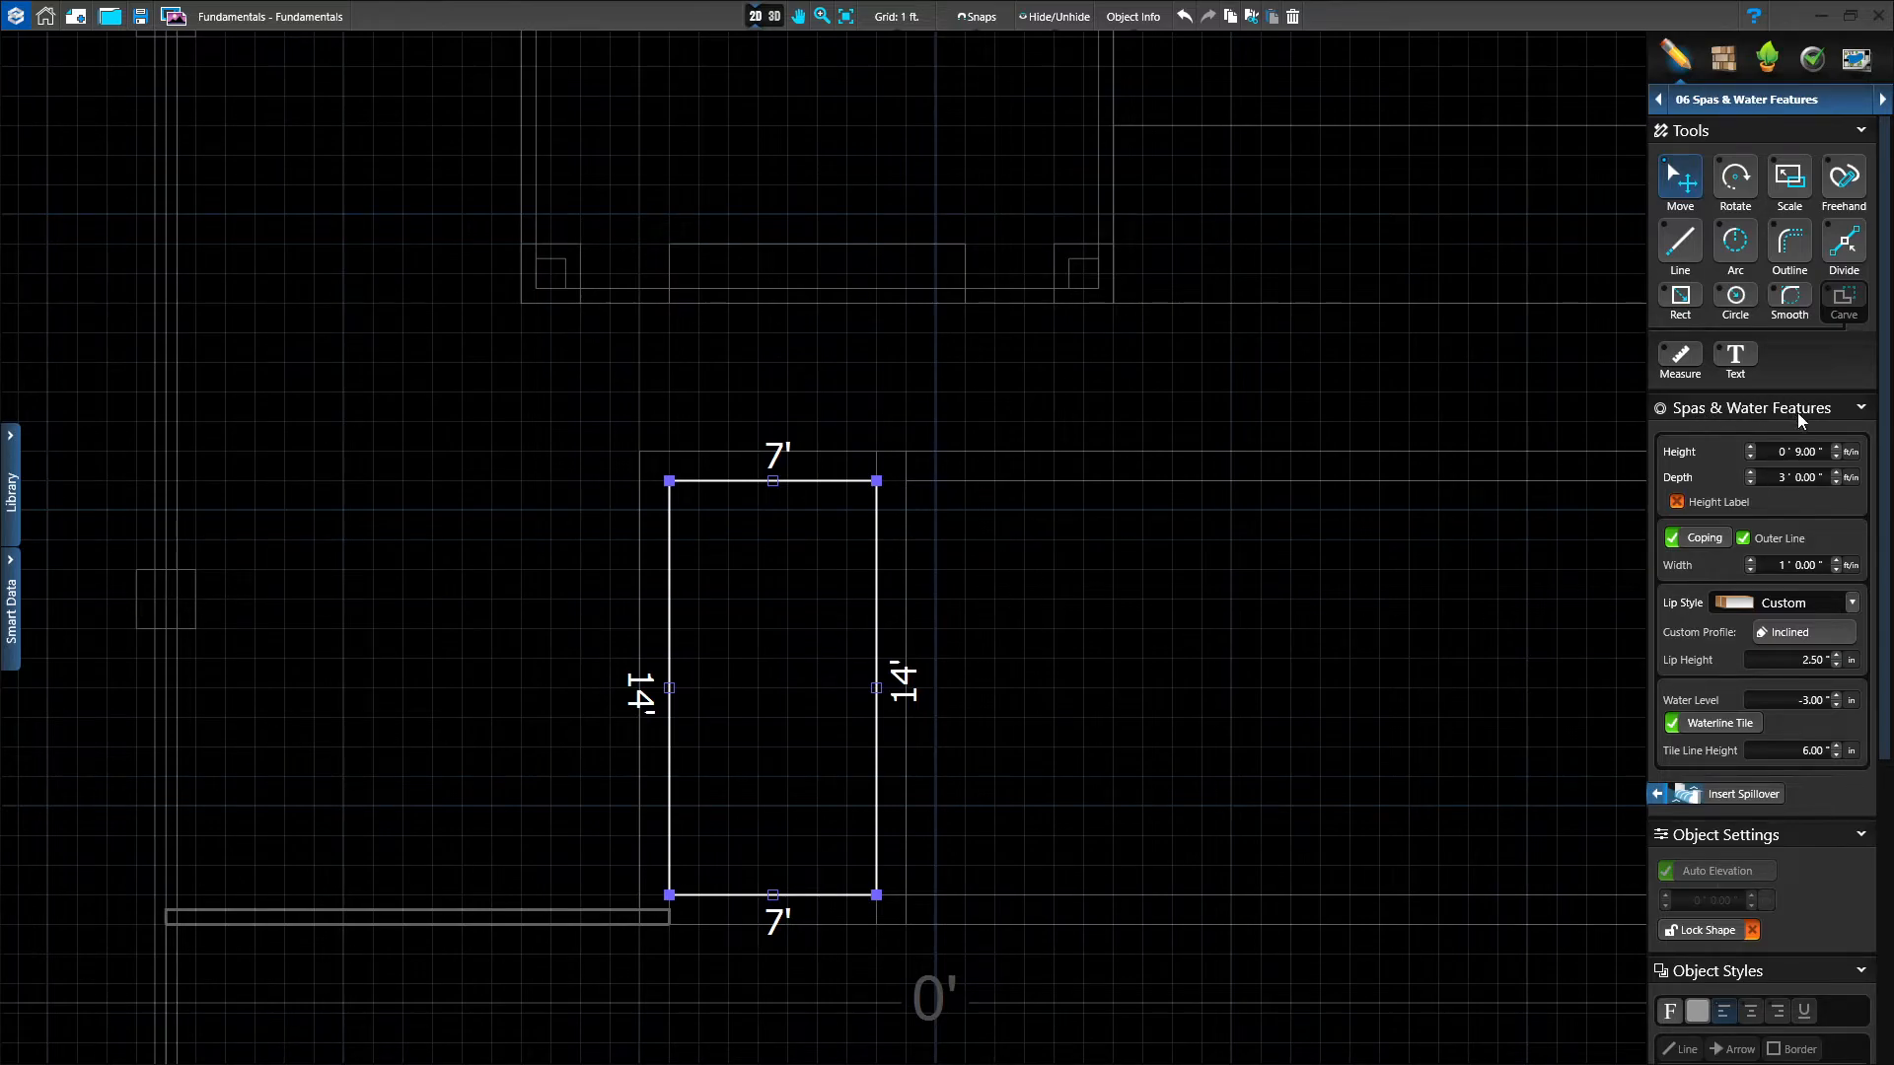
pyautogui.click(1727, 799)
pyautogui.click(891, 679)
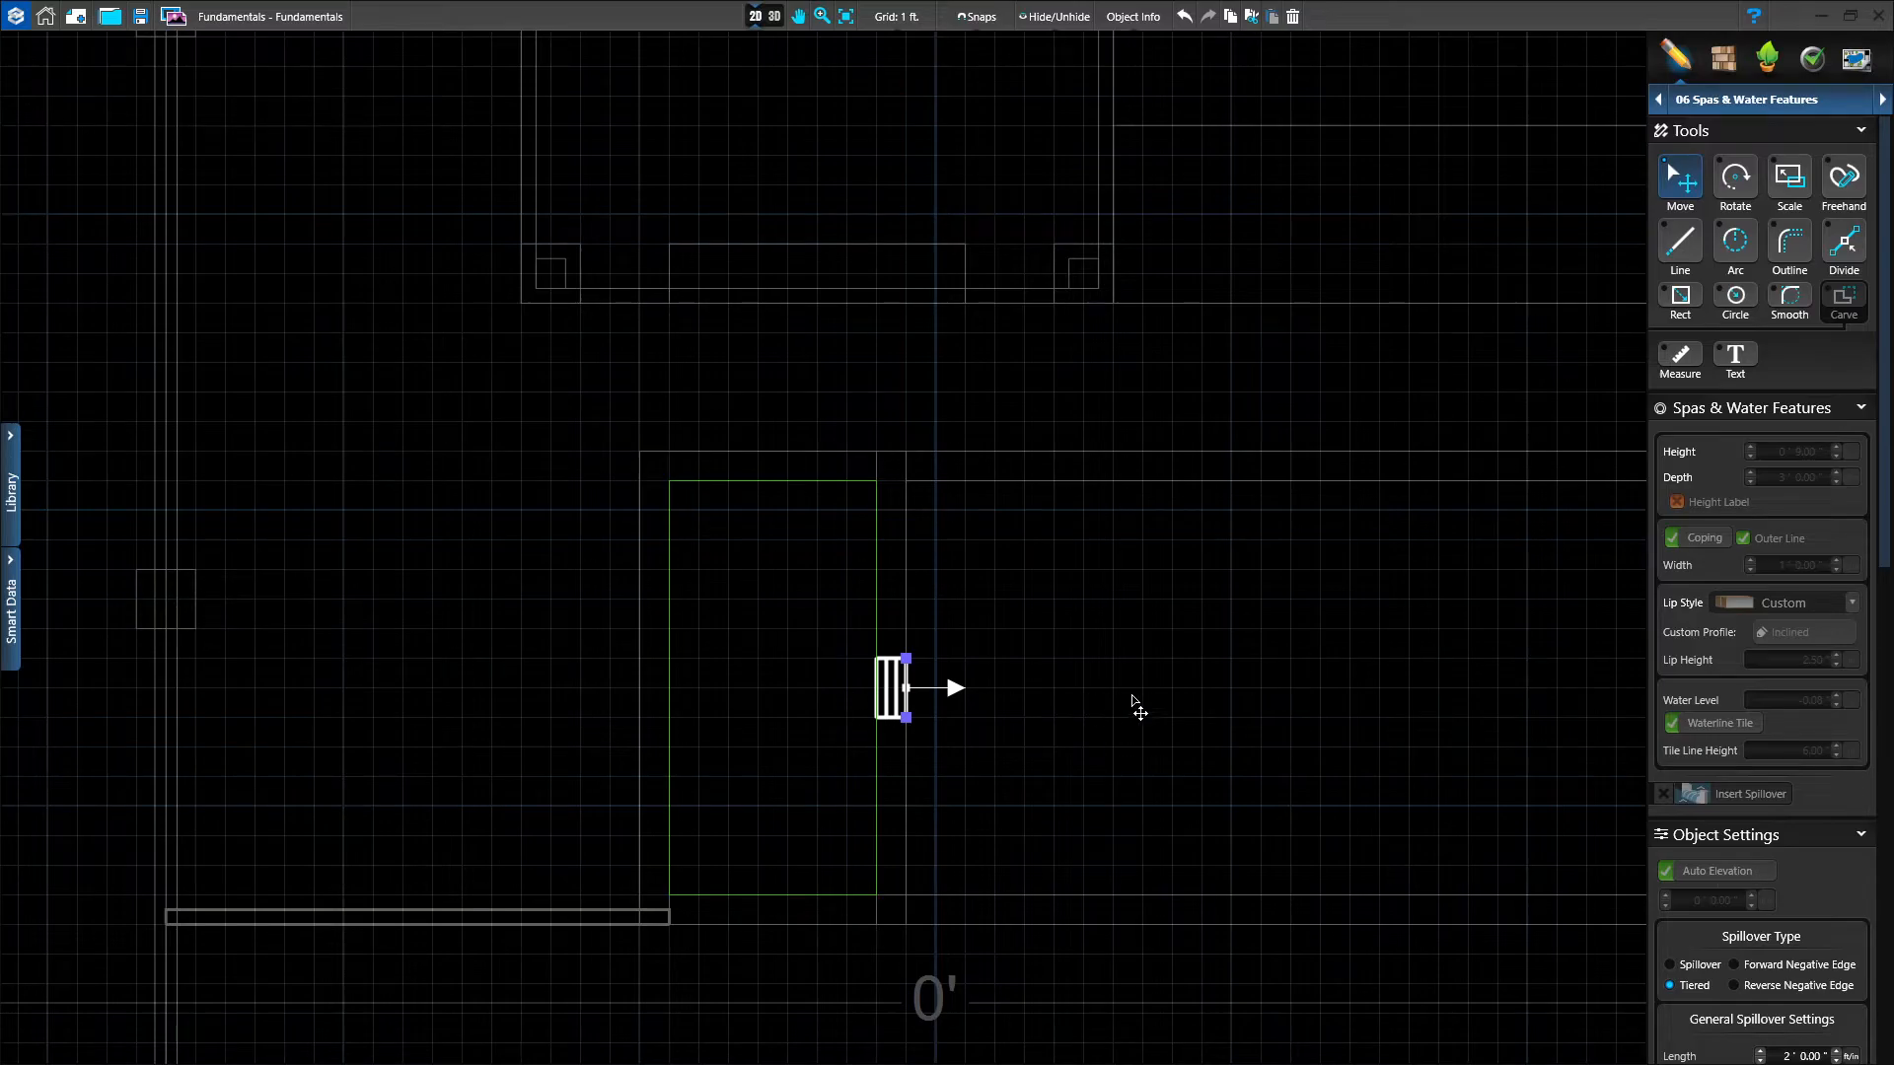
# Set the spa spillover's length to 8 ft.
pyautogui.scroll(-3, 1789, 794)
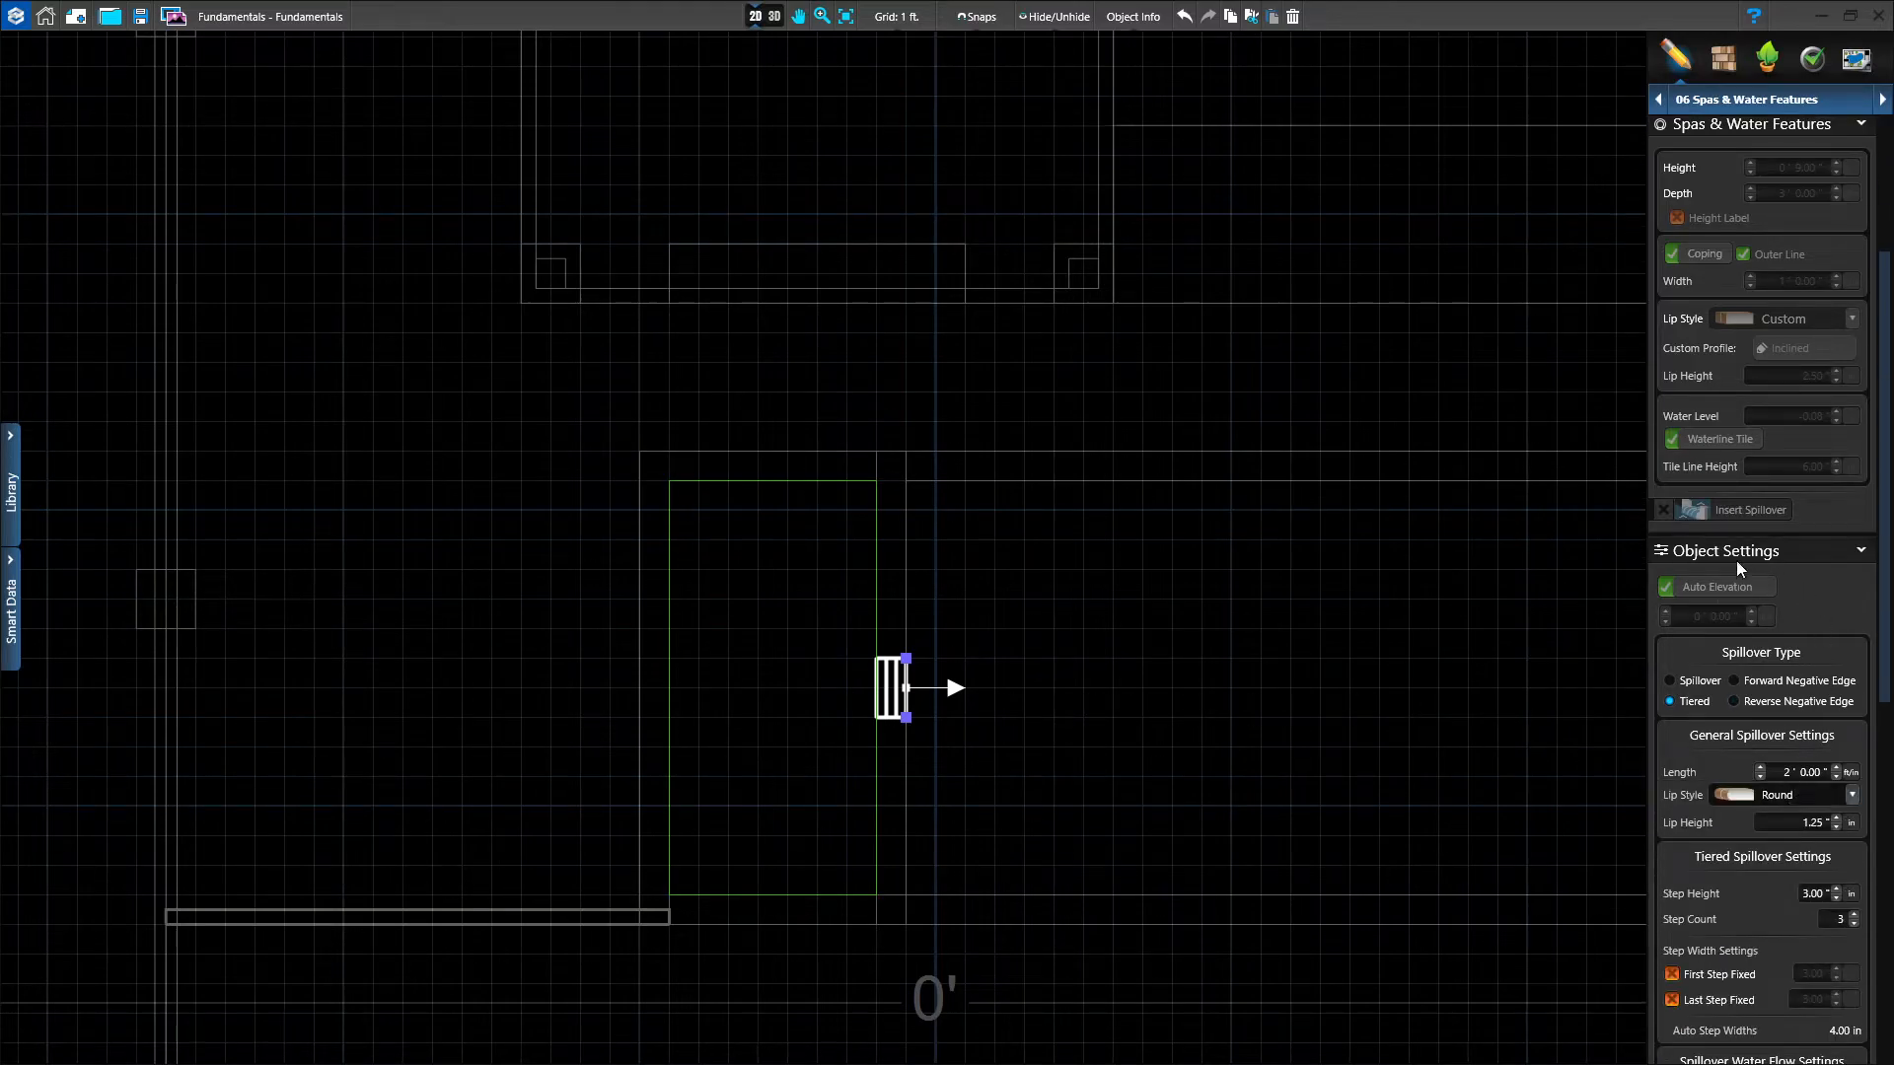
pyautogui.scroll(-2, 1811, 590)
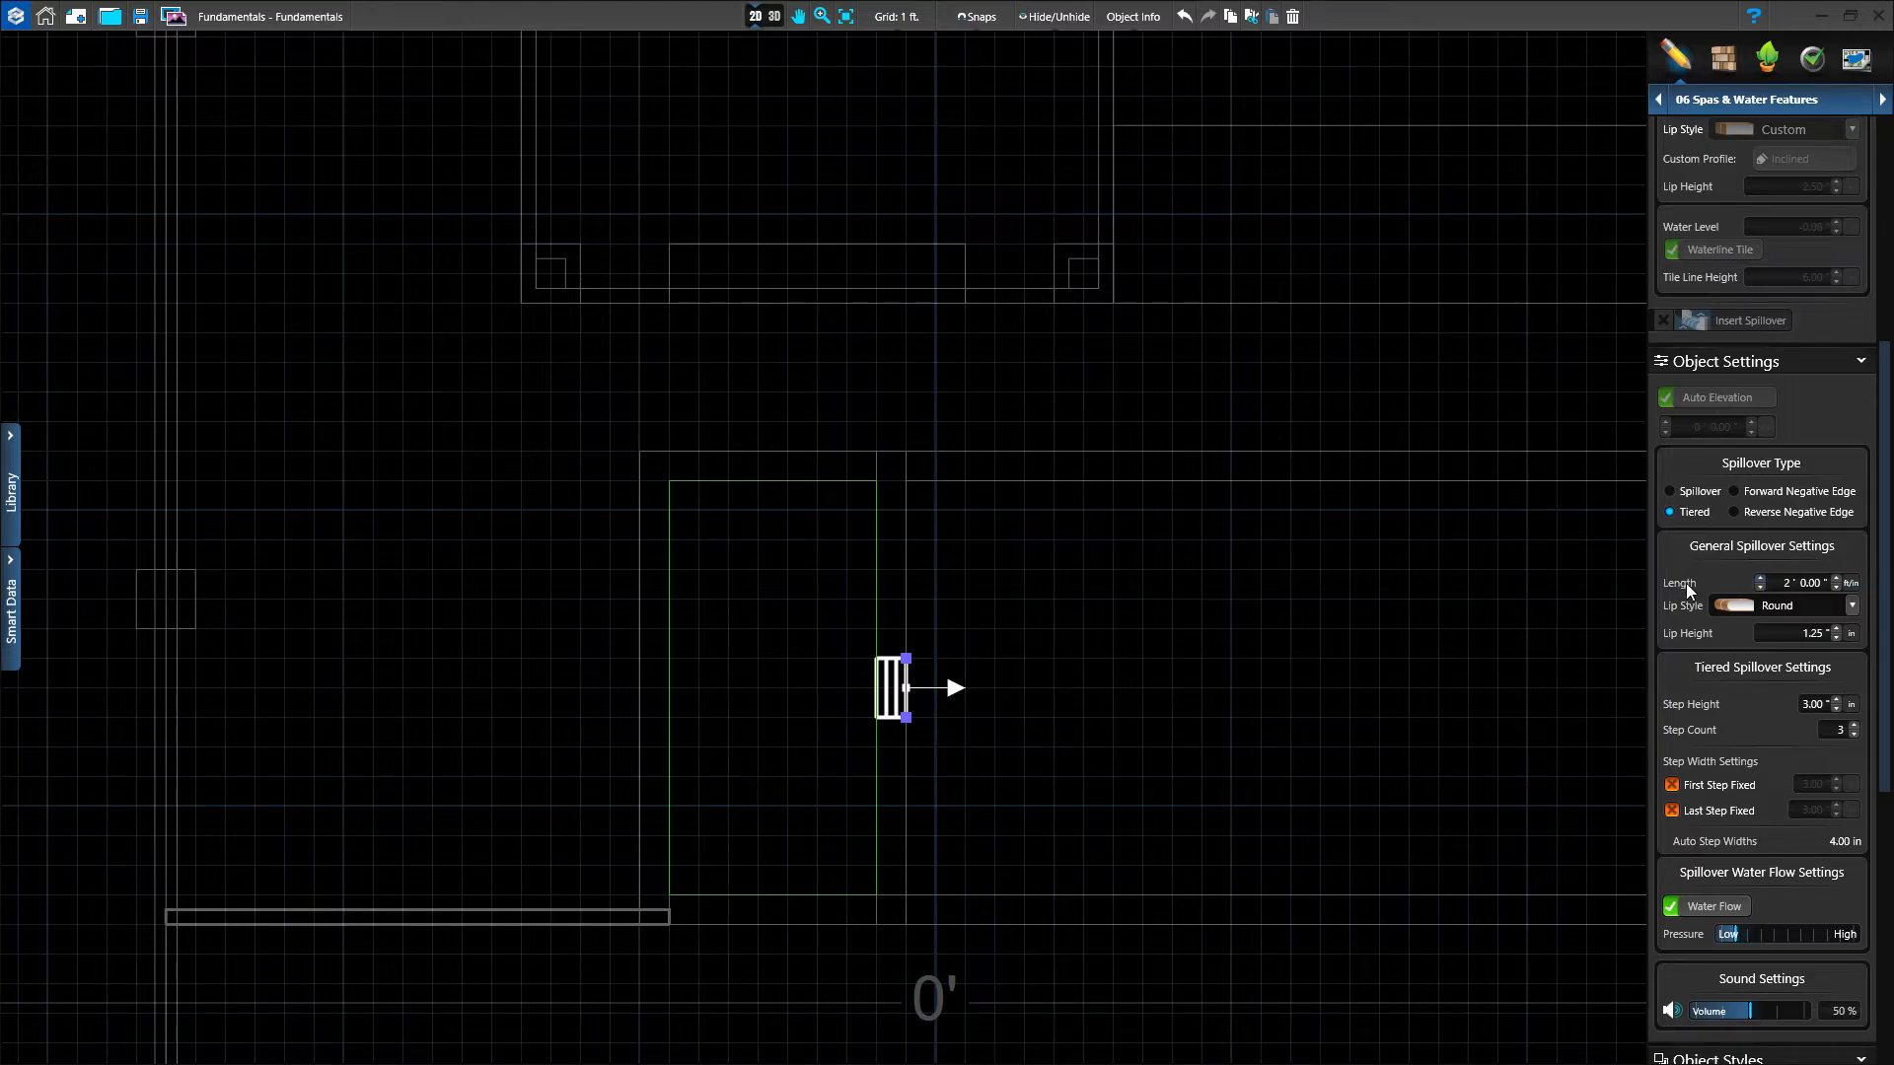
pyautogui.click(1762, 578)
pyautogui.click(1761, 578)
pyautogui.click(1761, 578)
pyautogui.click(1761, 578)
pyautogui.click(1761, 578)
pyautogui.click(1761, 578)
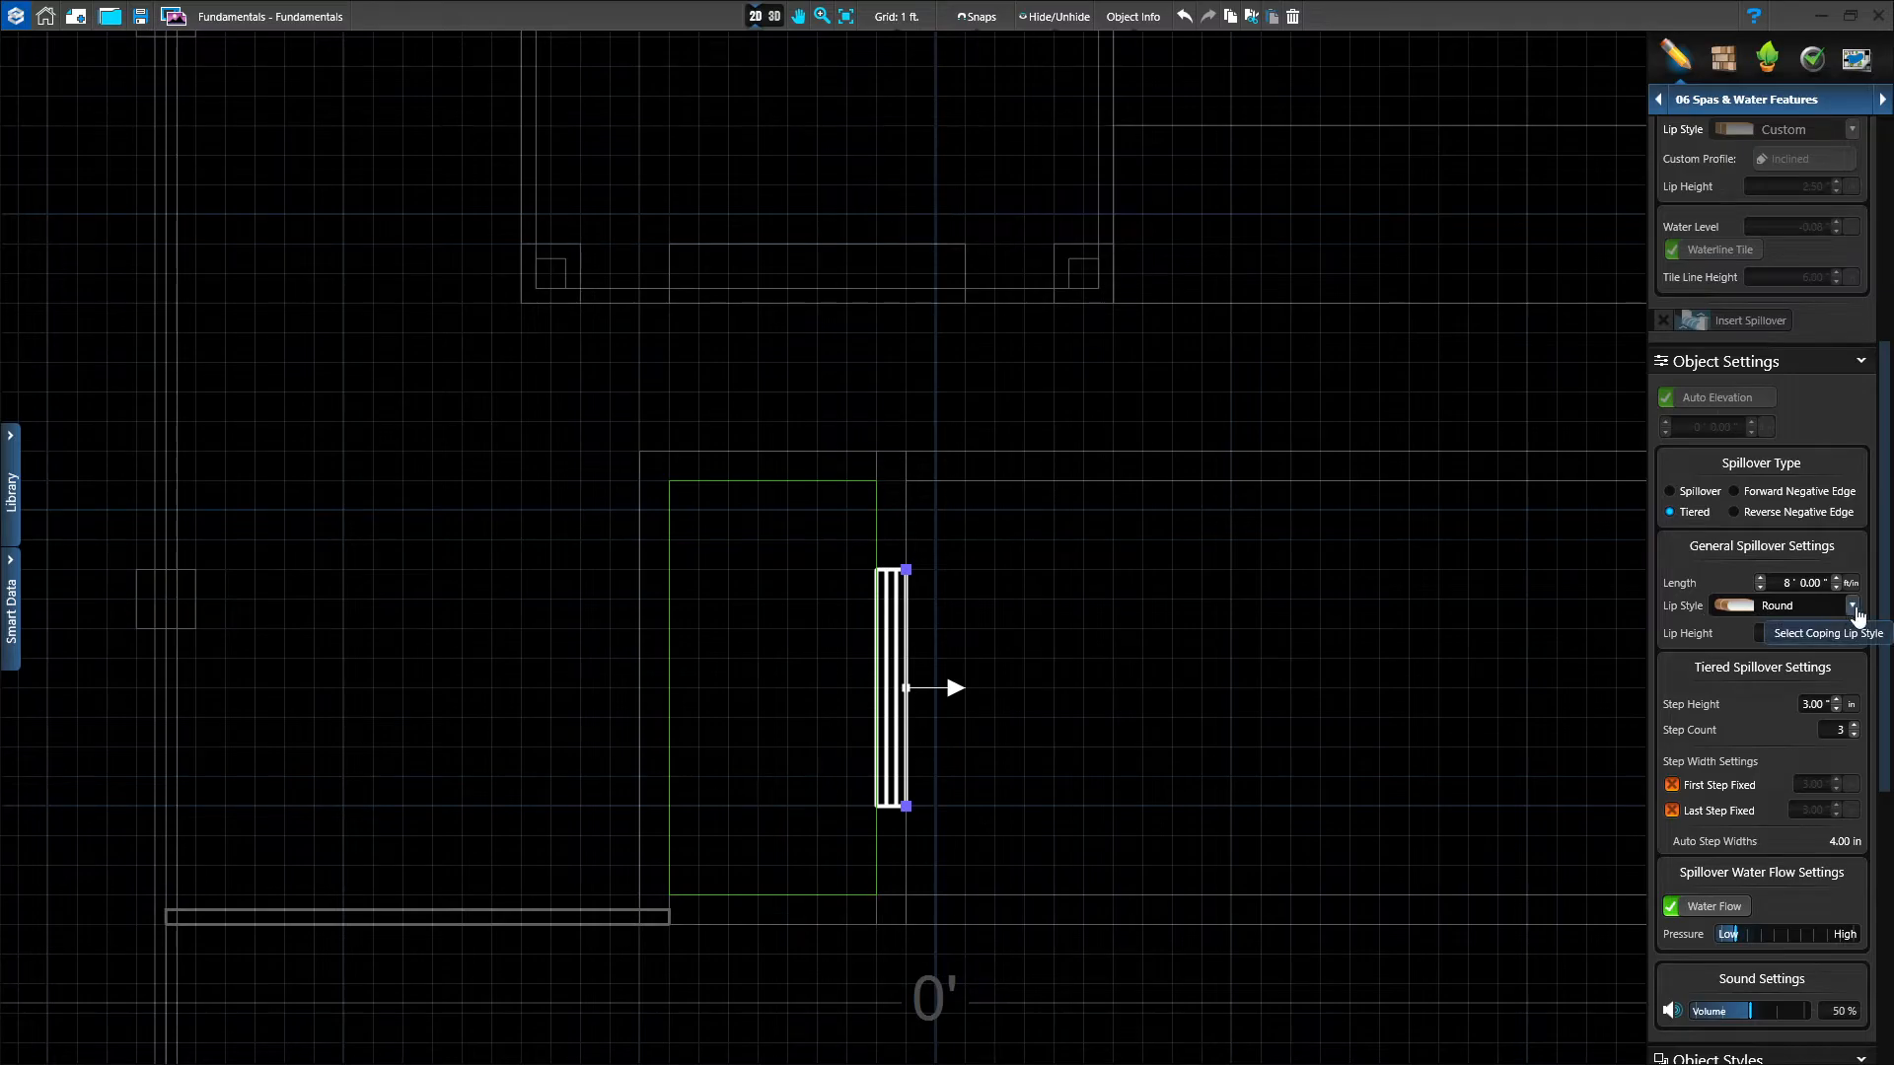
# Set the spillover's lip style to None, review its tier and water flow settings, and deselect it.
pyautogui.click(1856, 612)
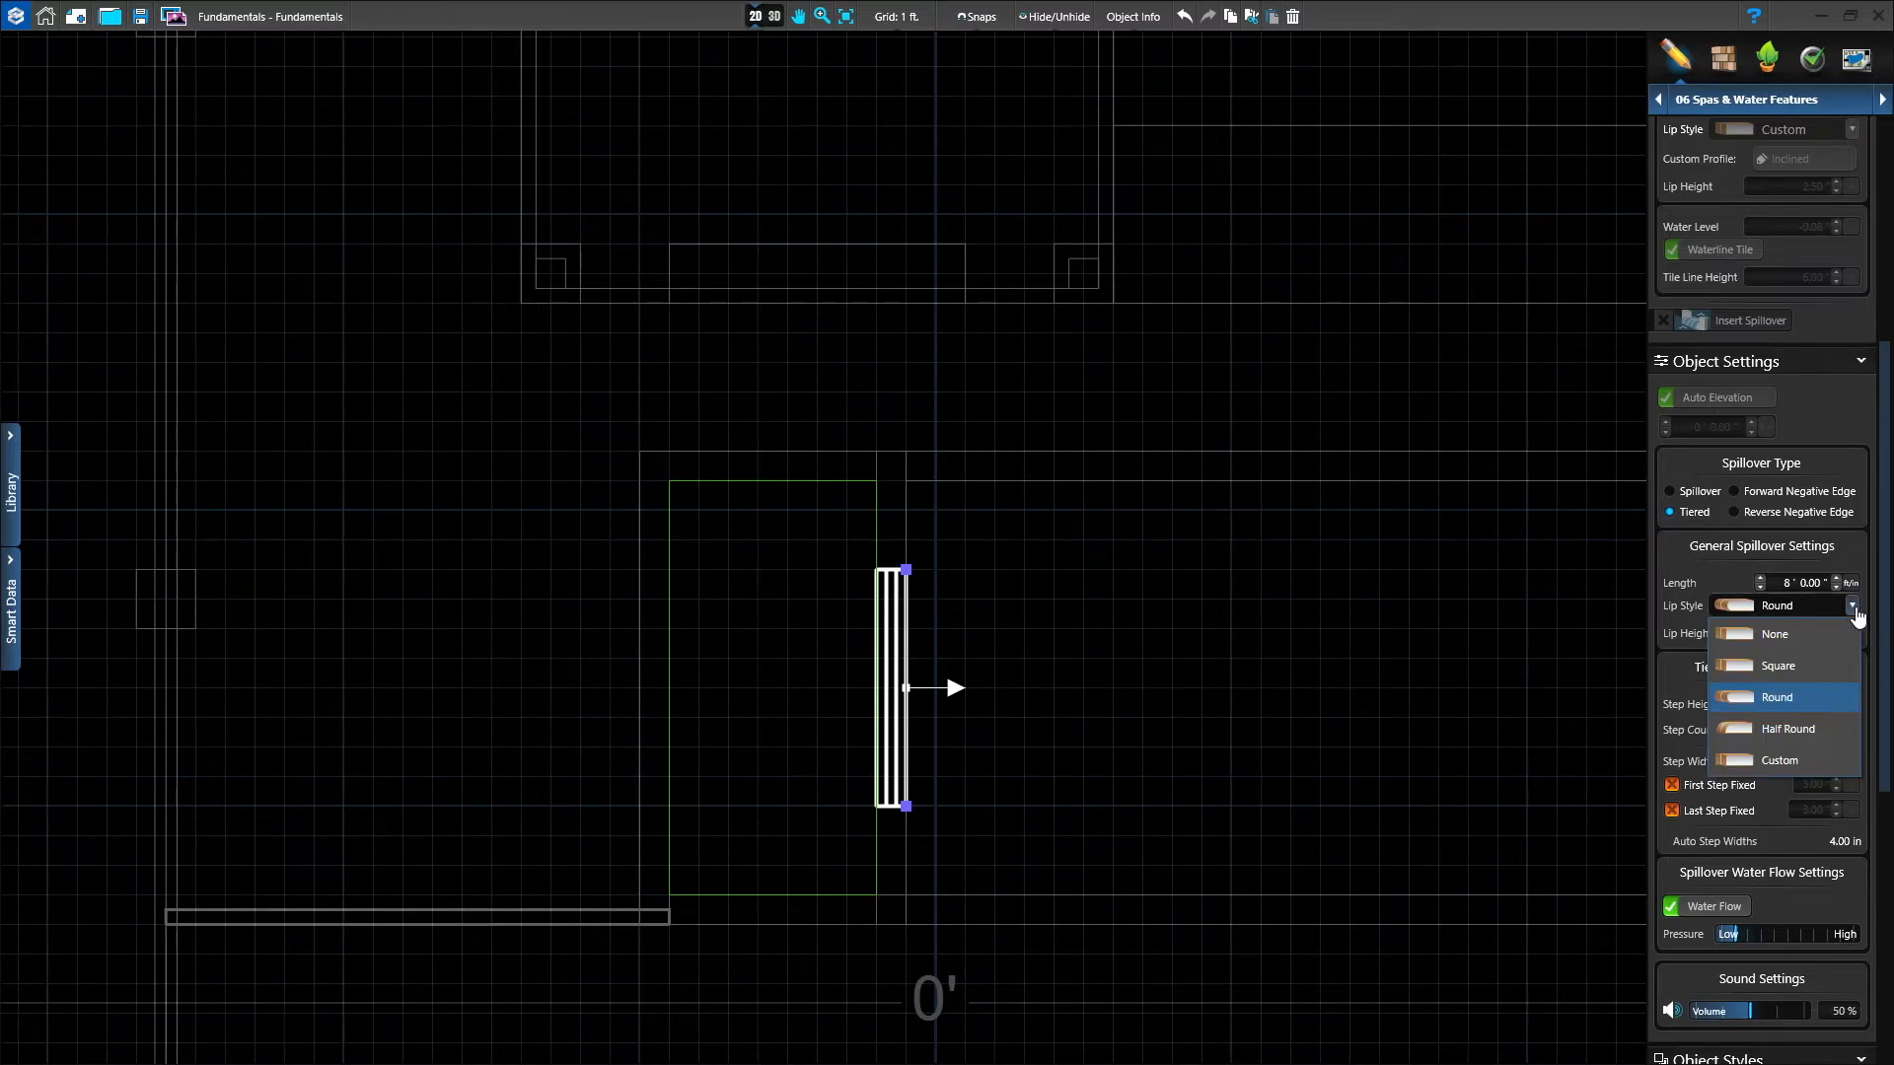
pyautogui.click(1738, 645)
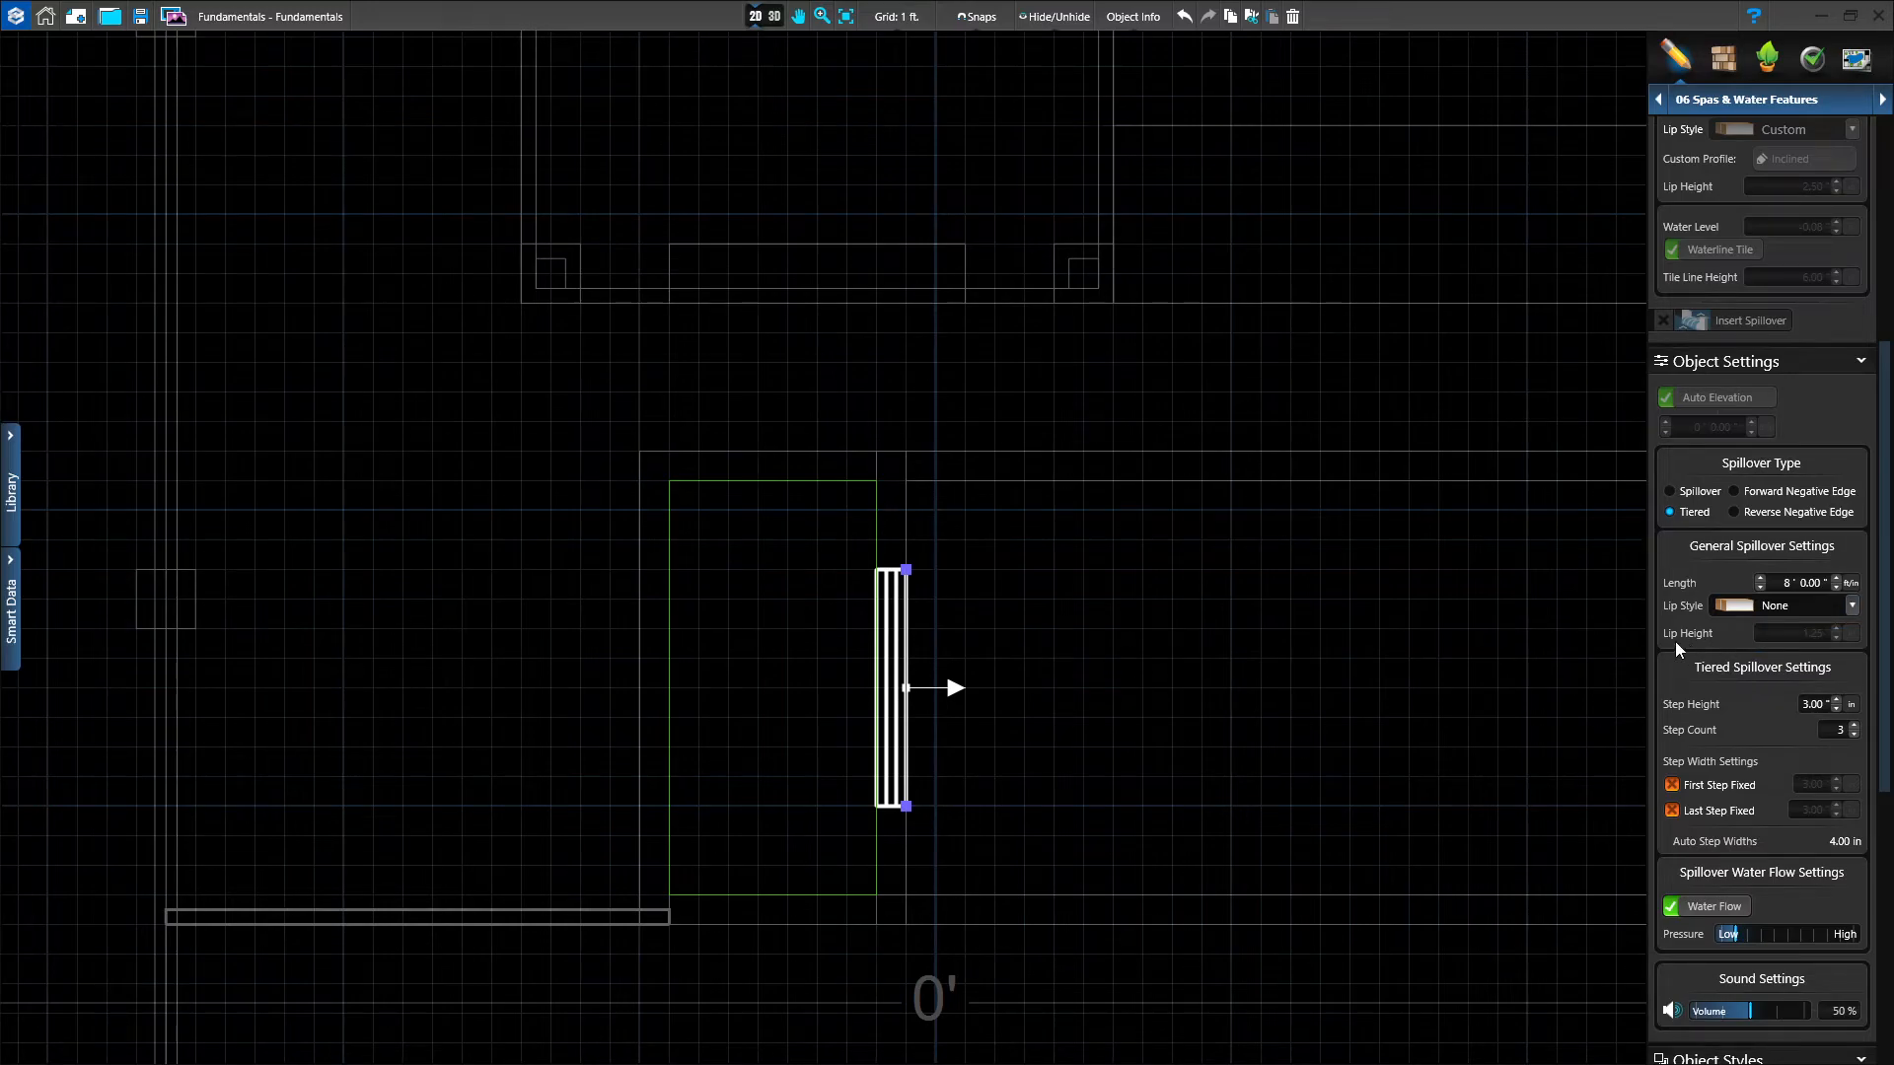
pyautogui.scroll(-1, 1714, 725)
pyautogui.scroll(-2, 1714, 725)
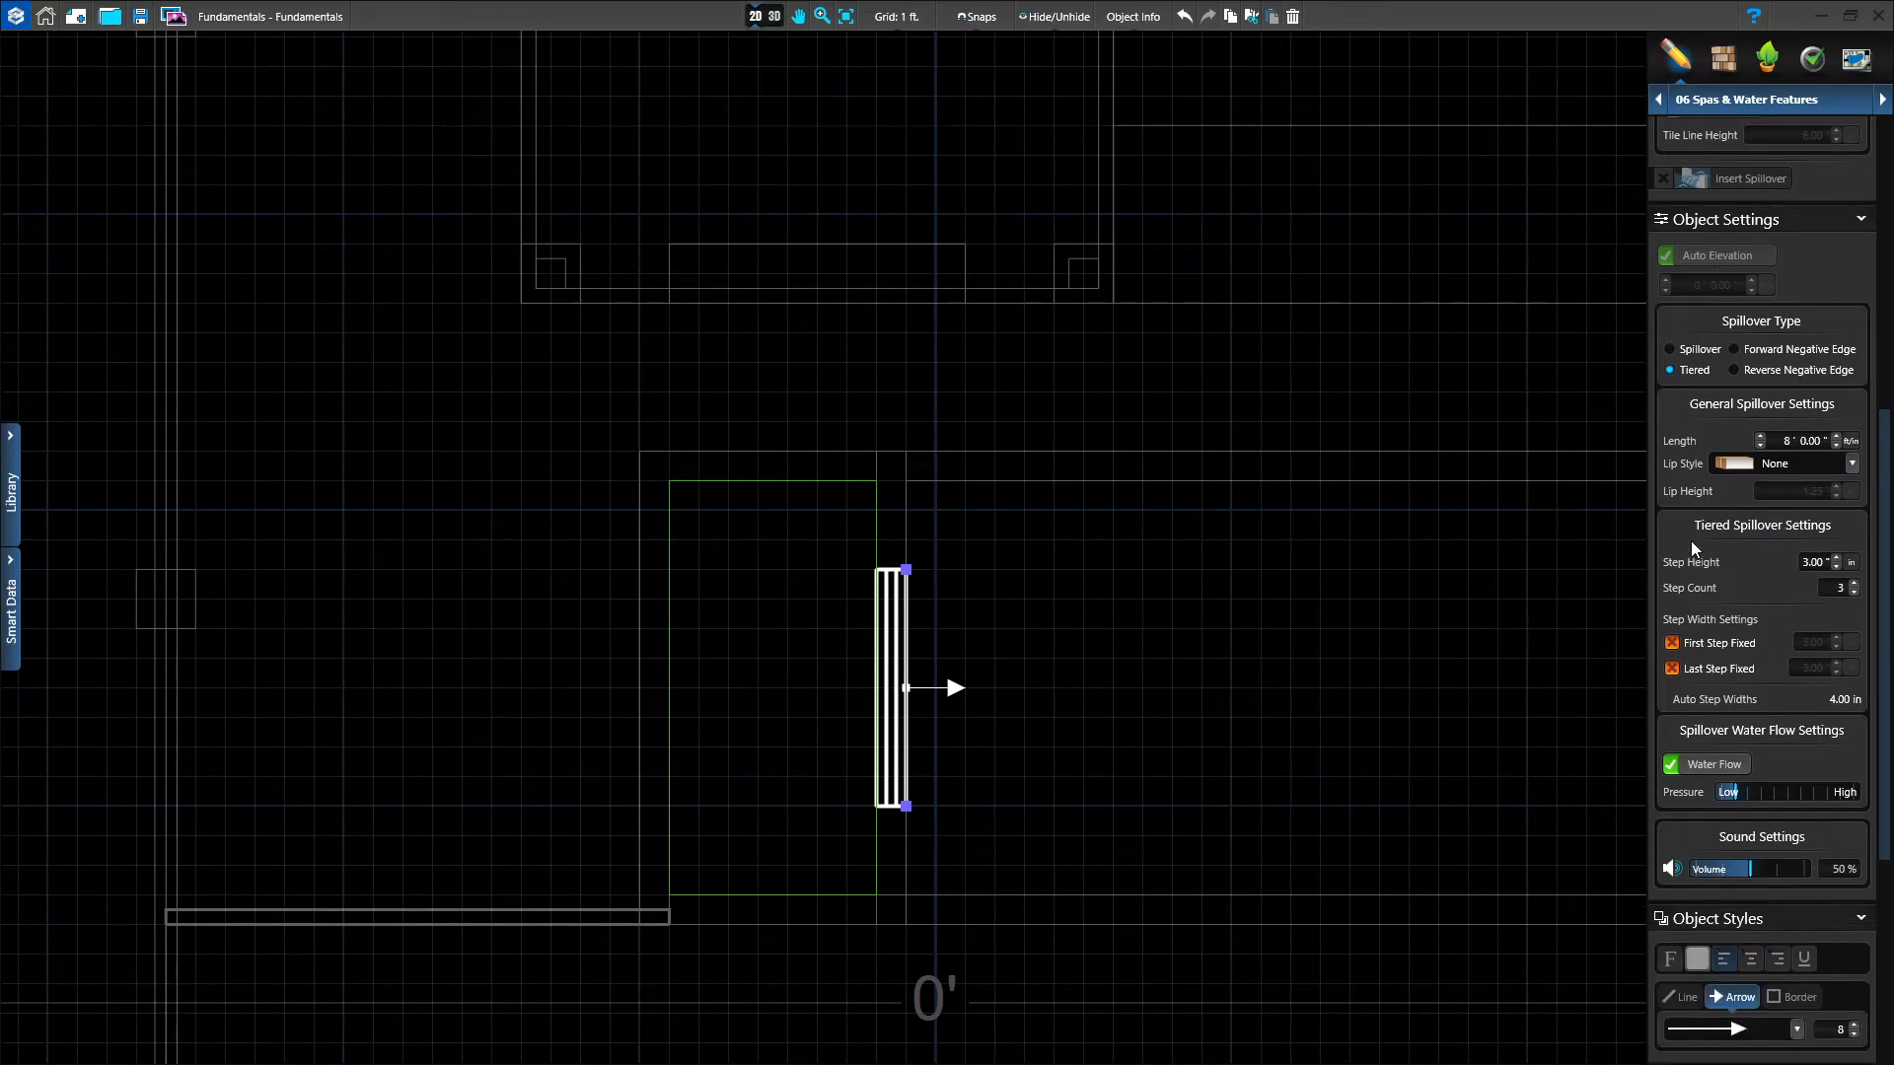
pyautogui.scroll(-1, 1781, 584)
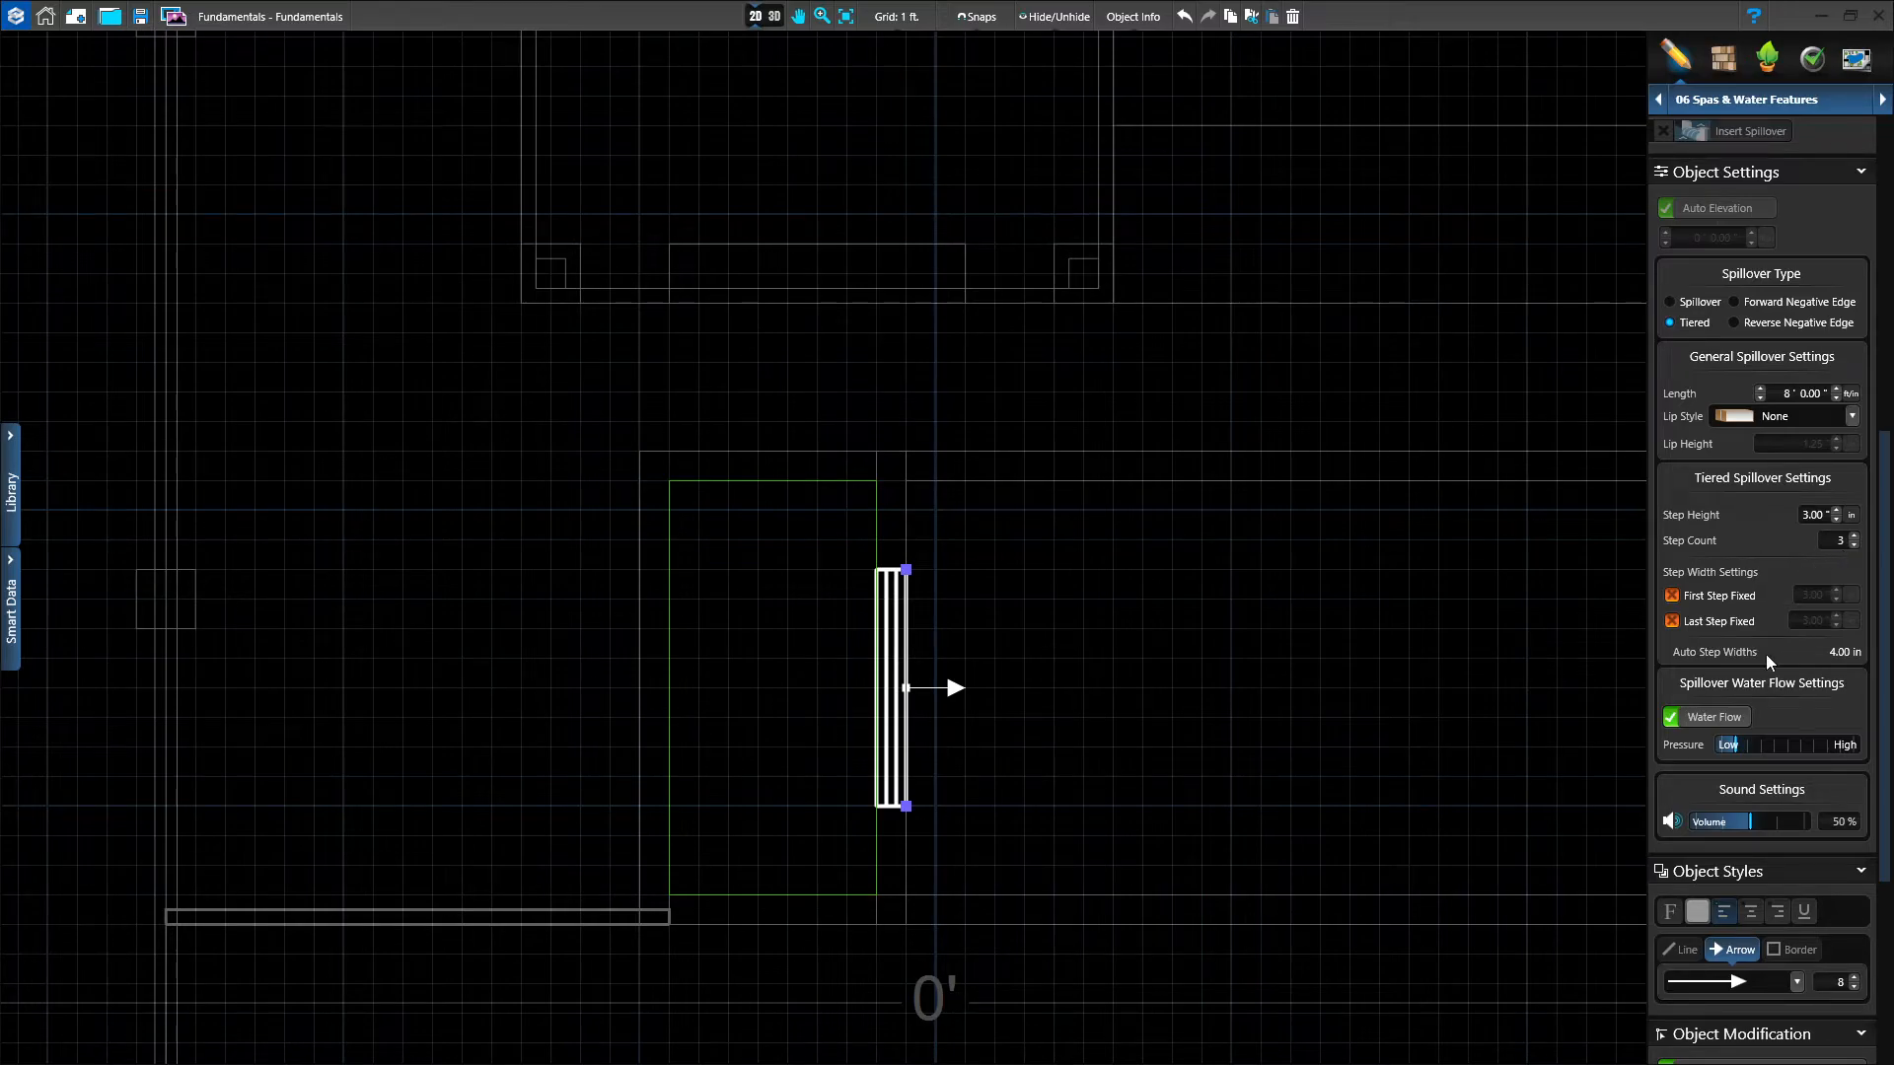
pyautogui.scroll(-3, 1768, 661)
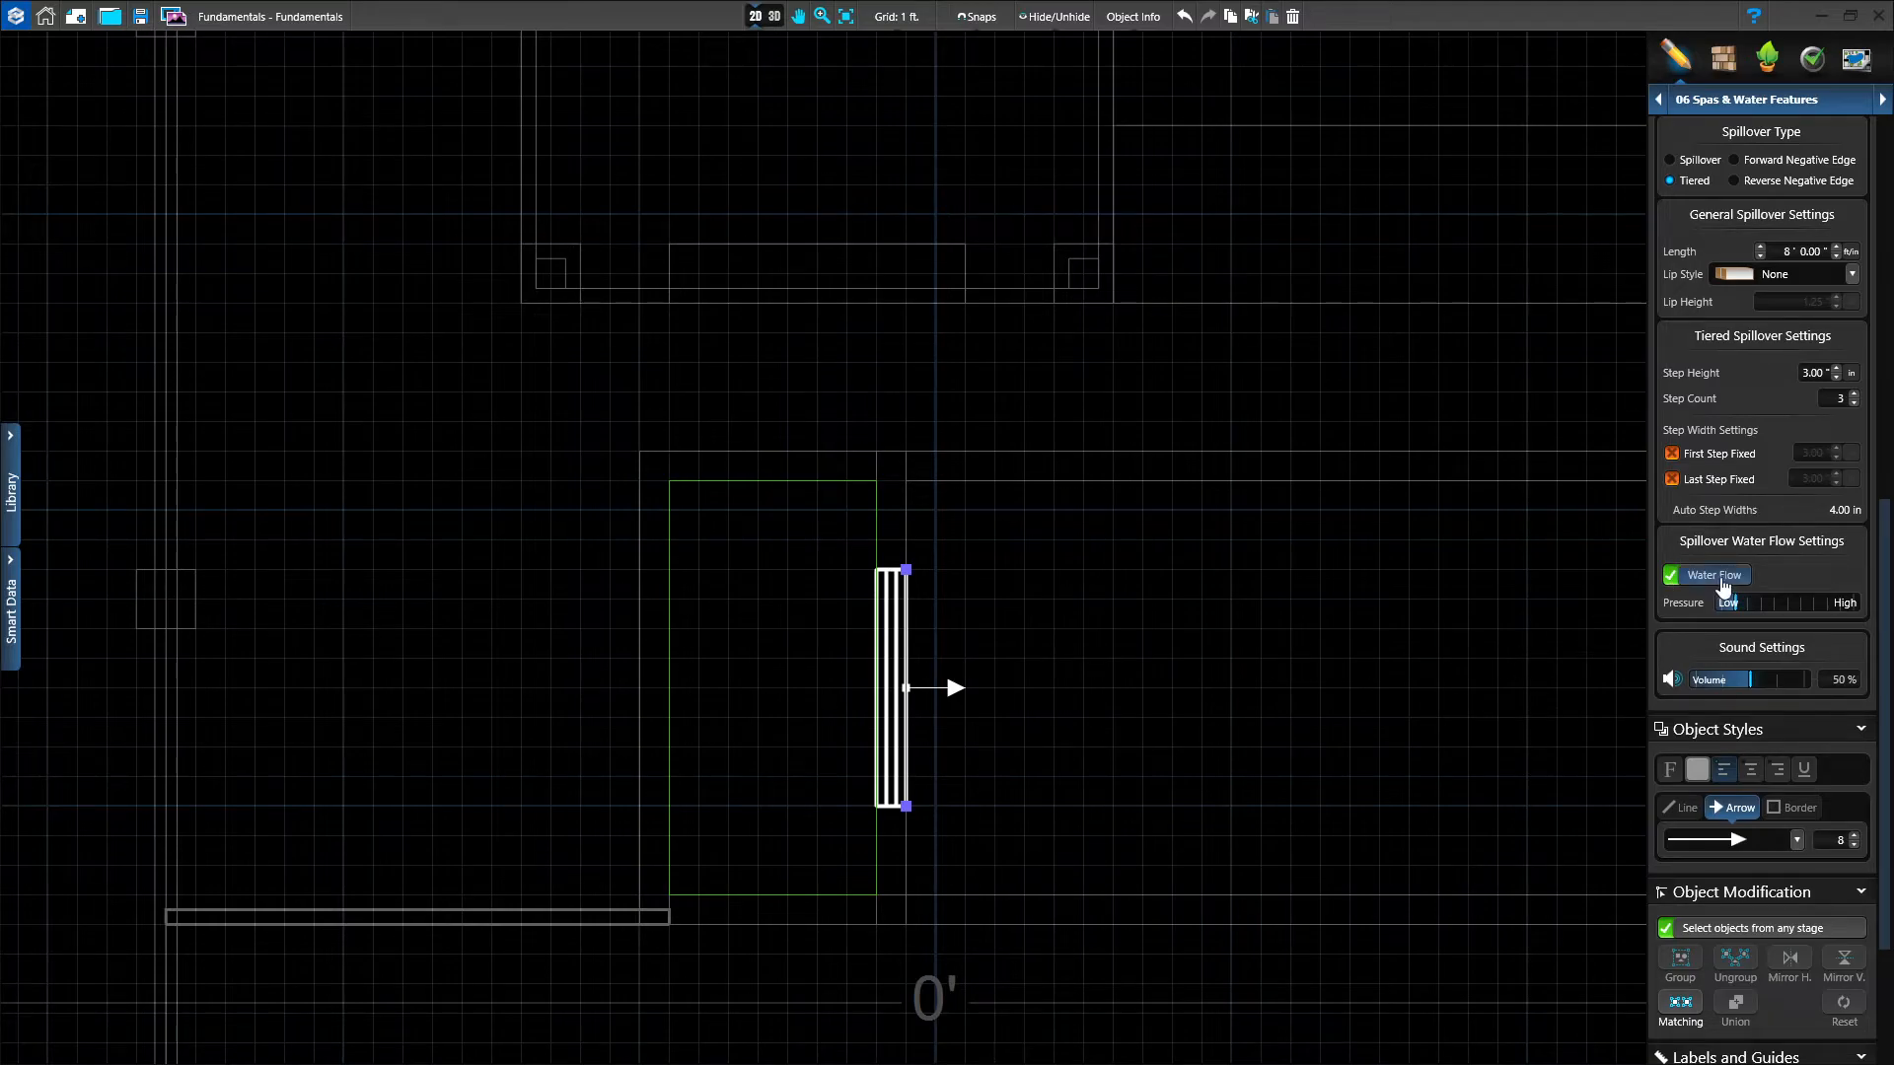
pyautogui.click(1161, 681)
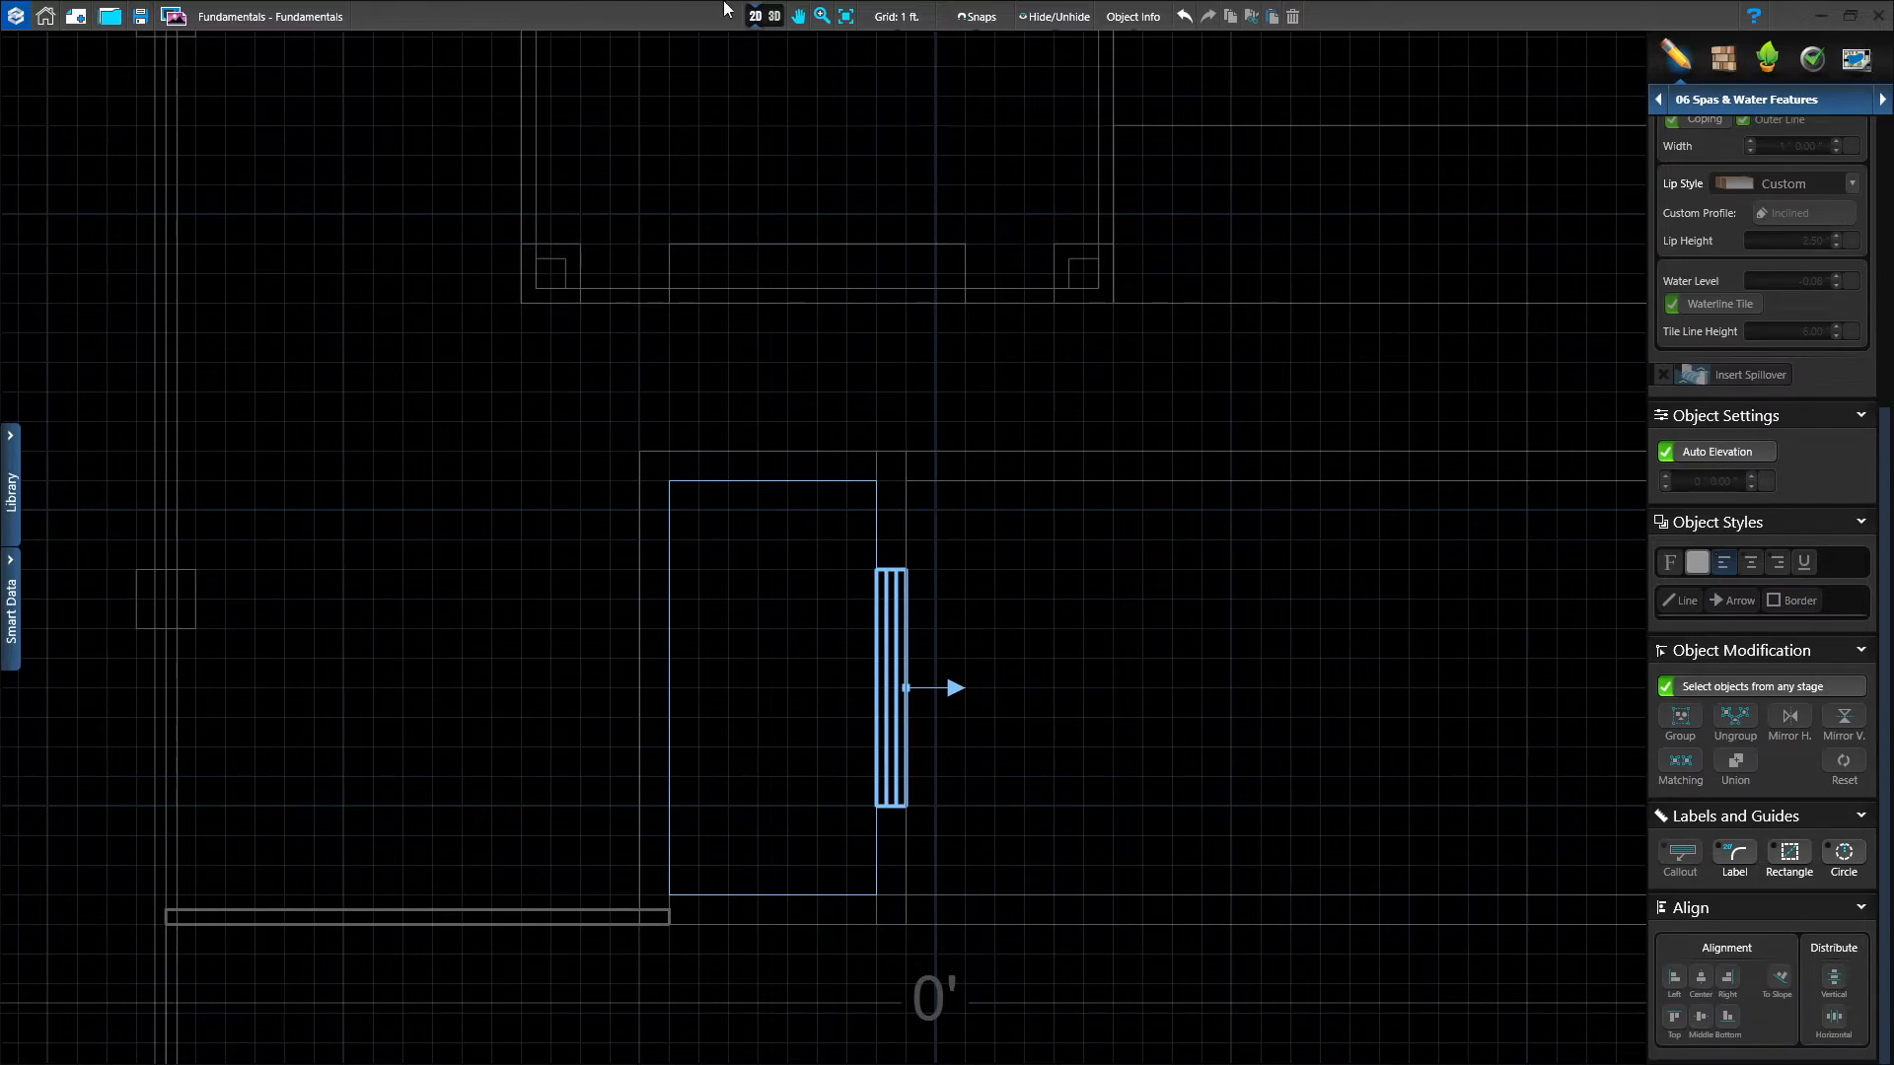
# Check the tiered spillover between the spa and pool in 3D from low and elevated viewpoints.
pyautogui.click(772, 24)
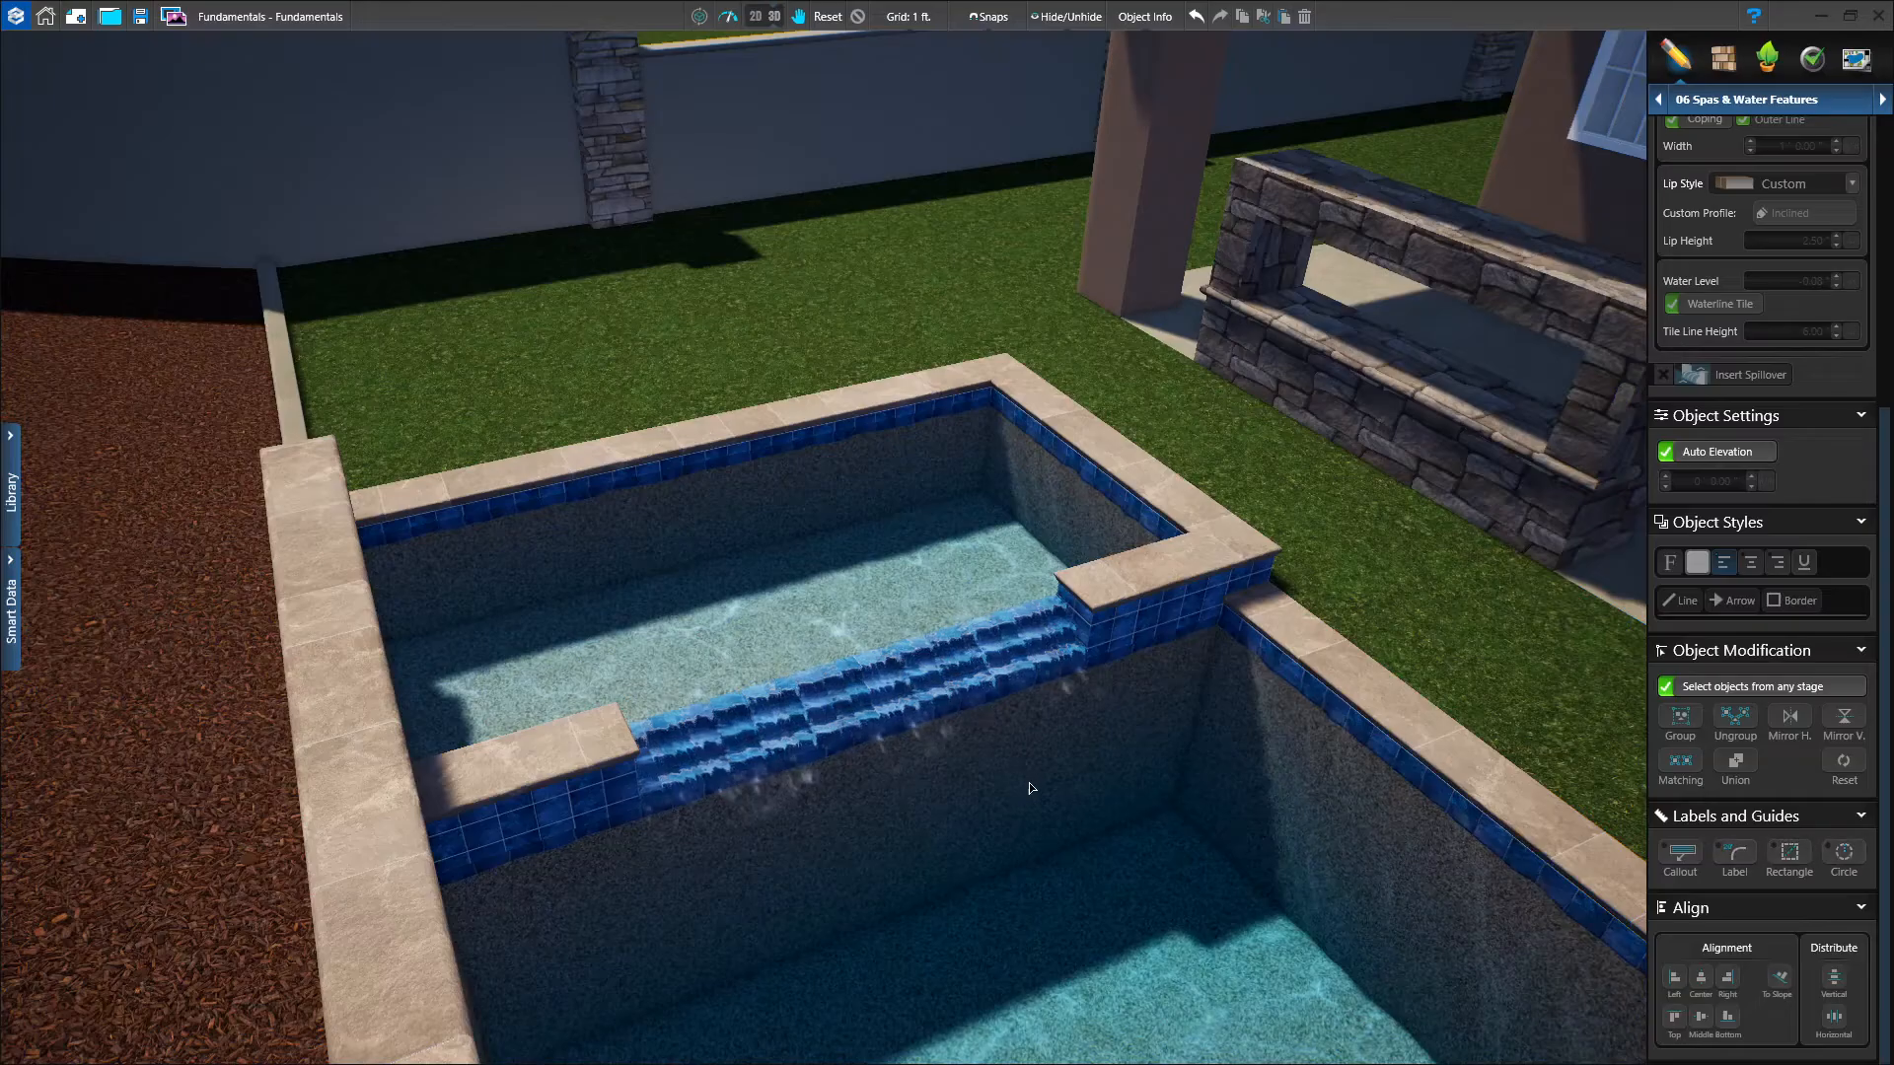
pyautogui.moveTo(1032, 790); pyautogui.dragTo(963, 795)
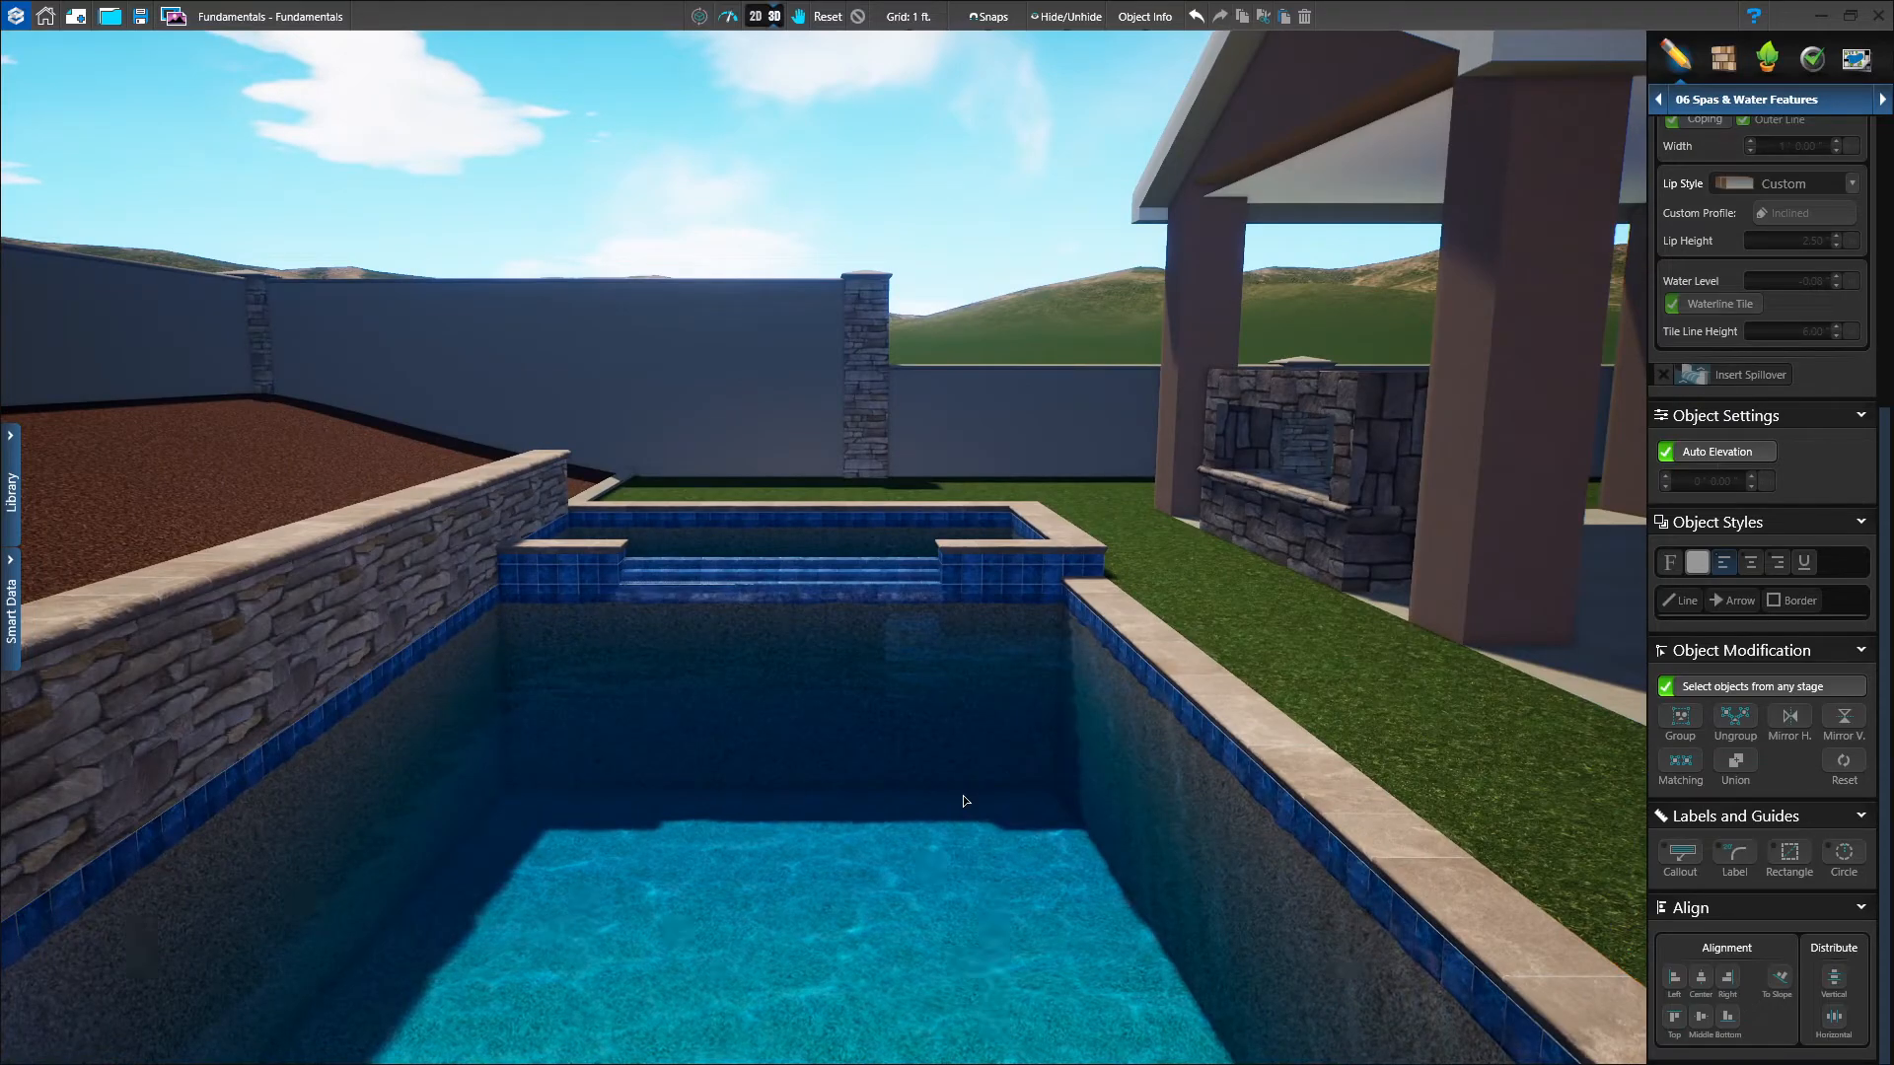
pyautogui.moveTo(712, 138); pyautogui.dragTo(716, 209)
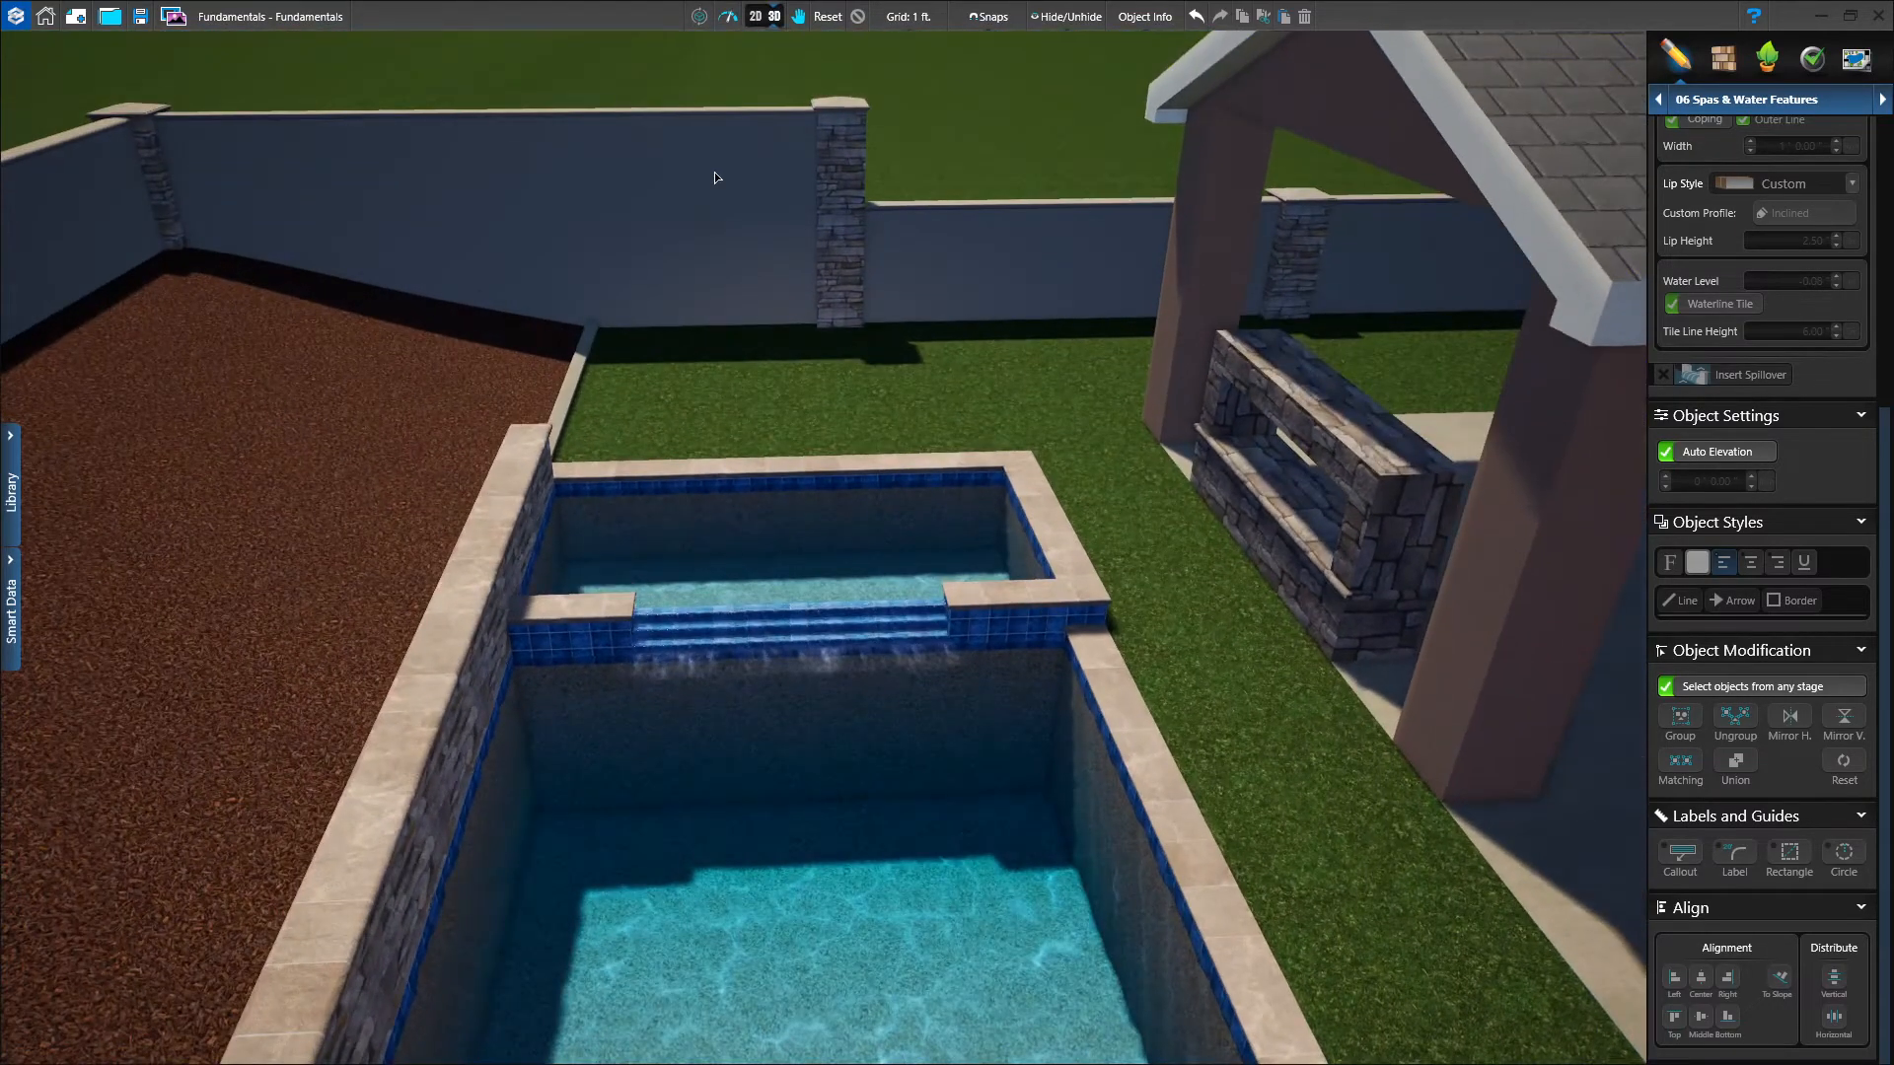
# In plan view, go to the Steps & Benches stage and place normal Auto Pool Steps against the pool's deck-end wall.
pyautogui.click(756, 18)
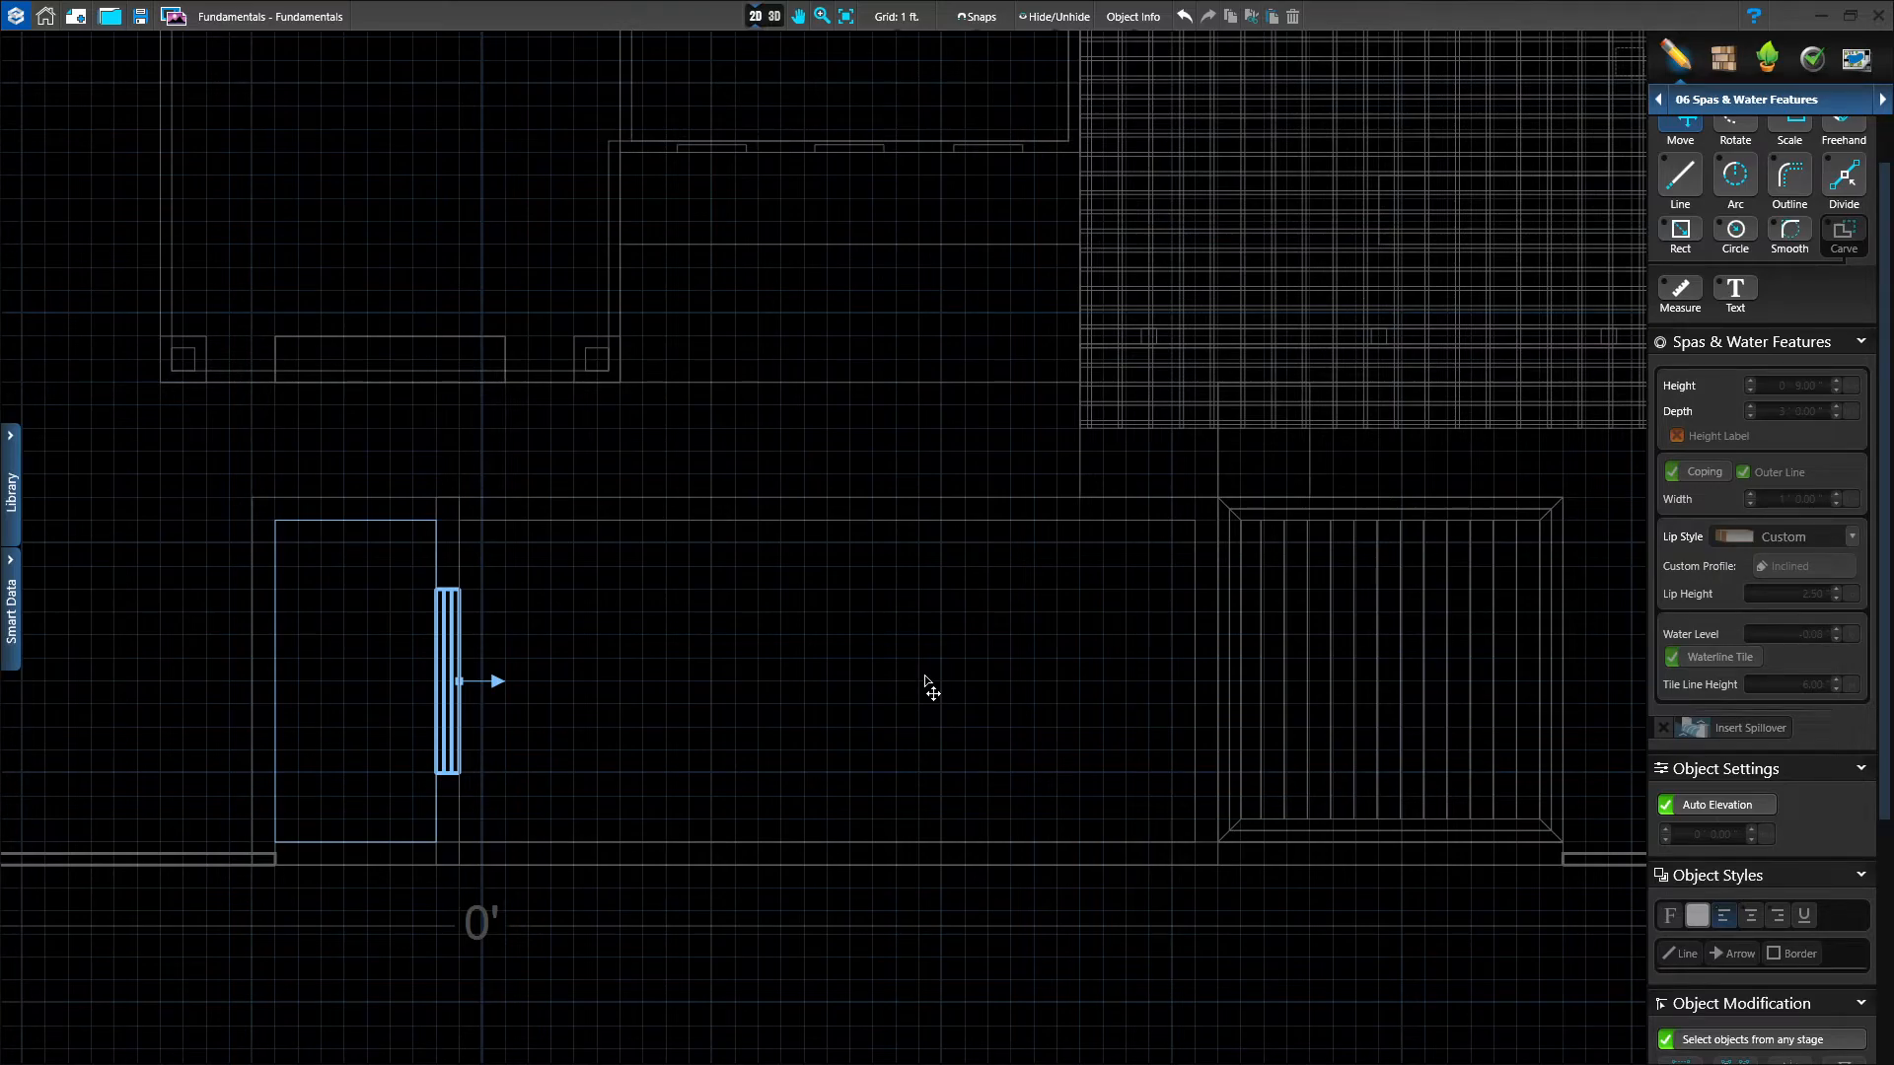
pyautogui.scroll(2, 1814, 473)
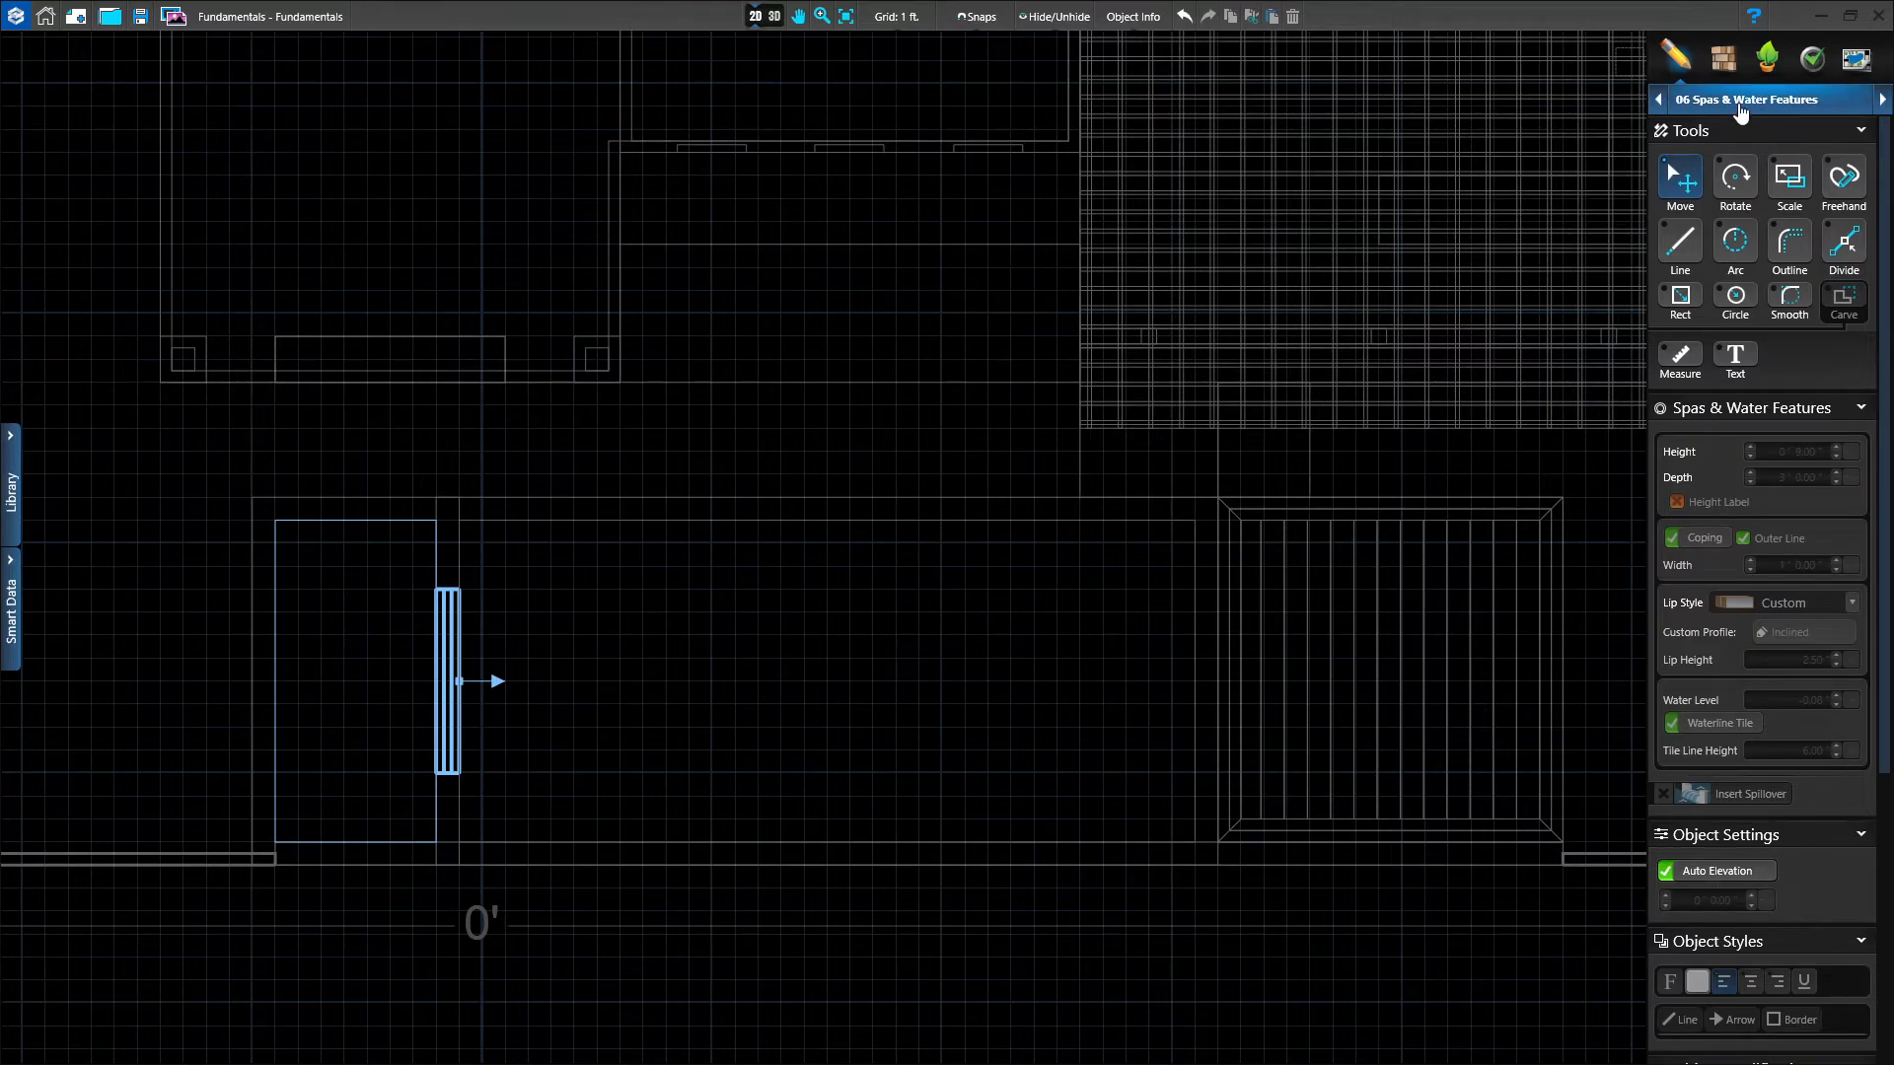
pyautogui.click(1772, 104)
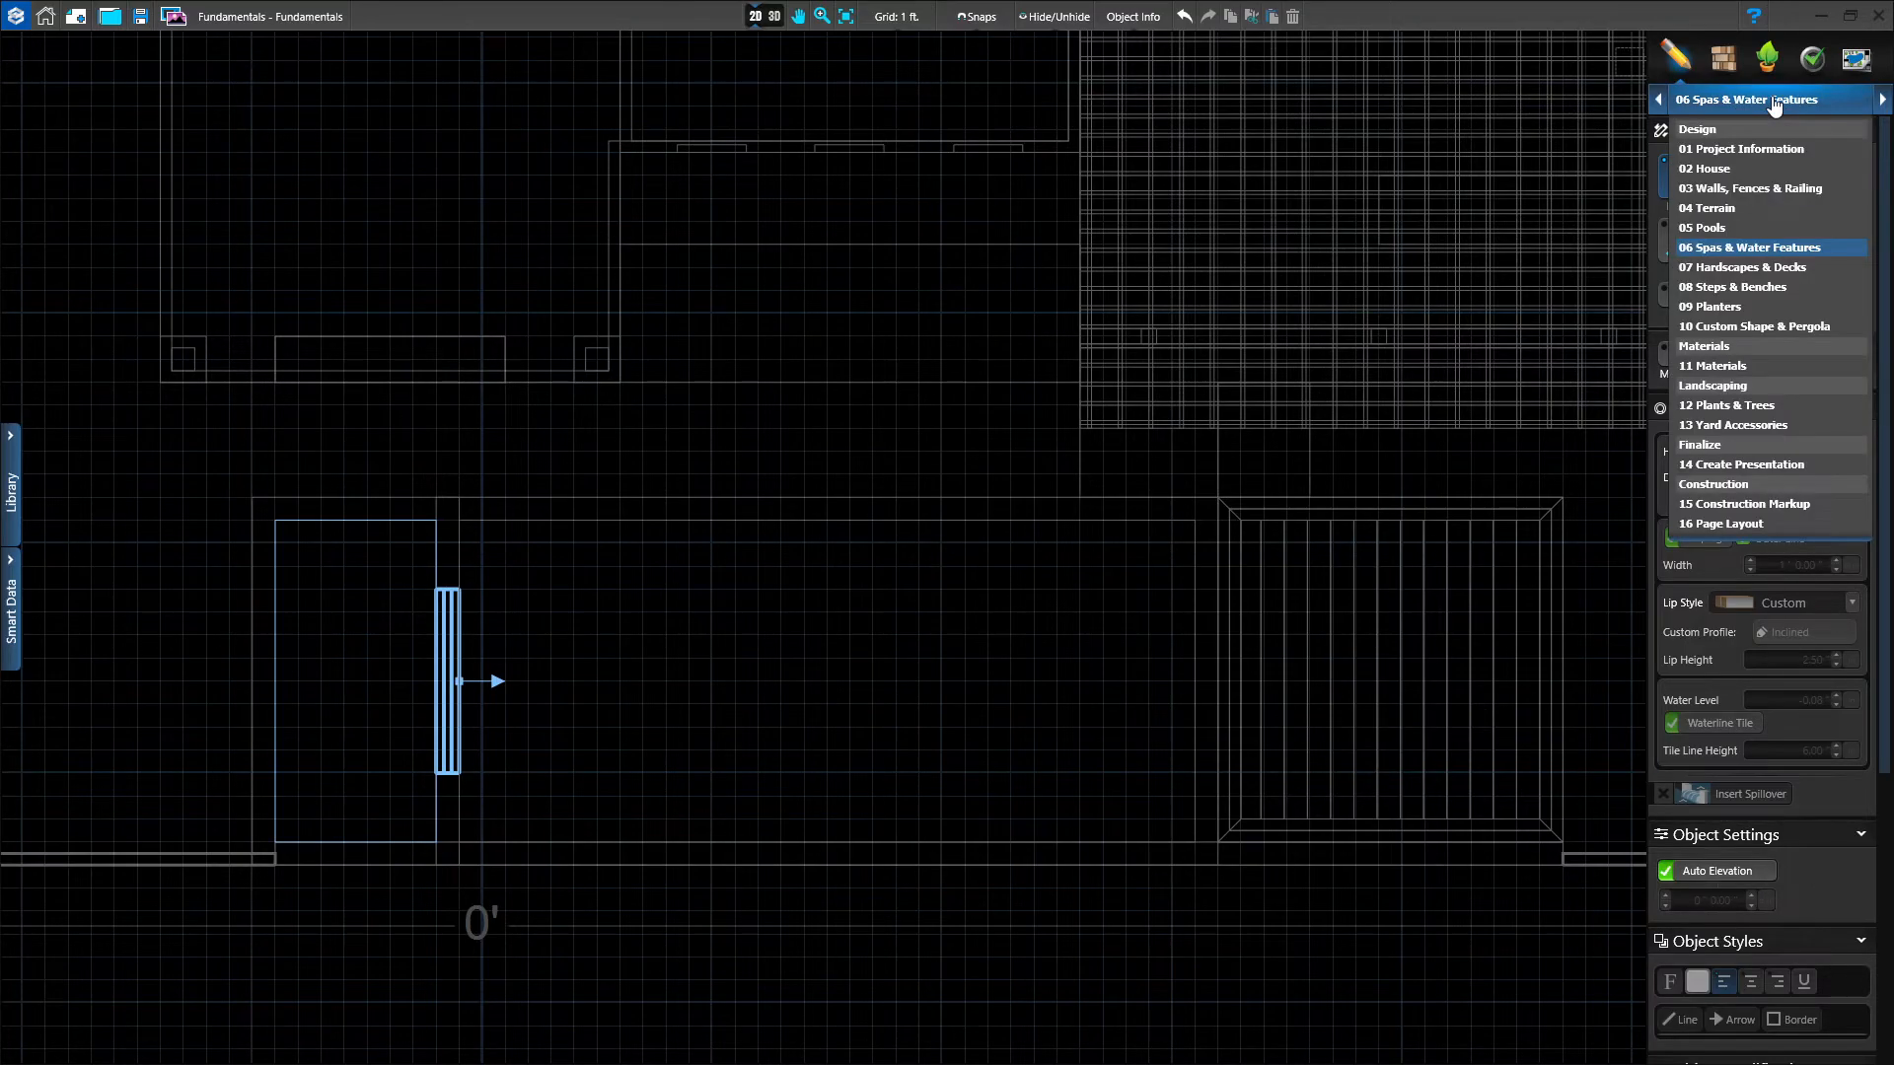
pyautogui.click(1727, 288)
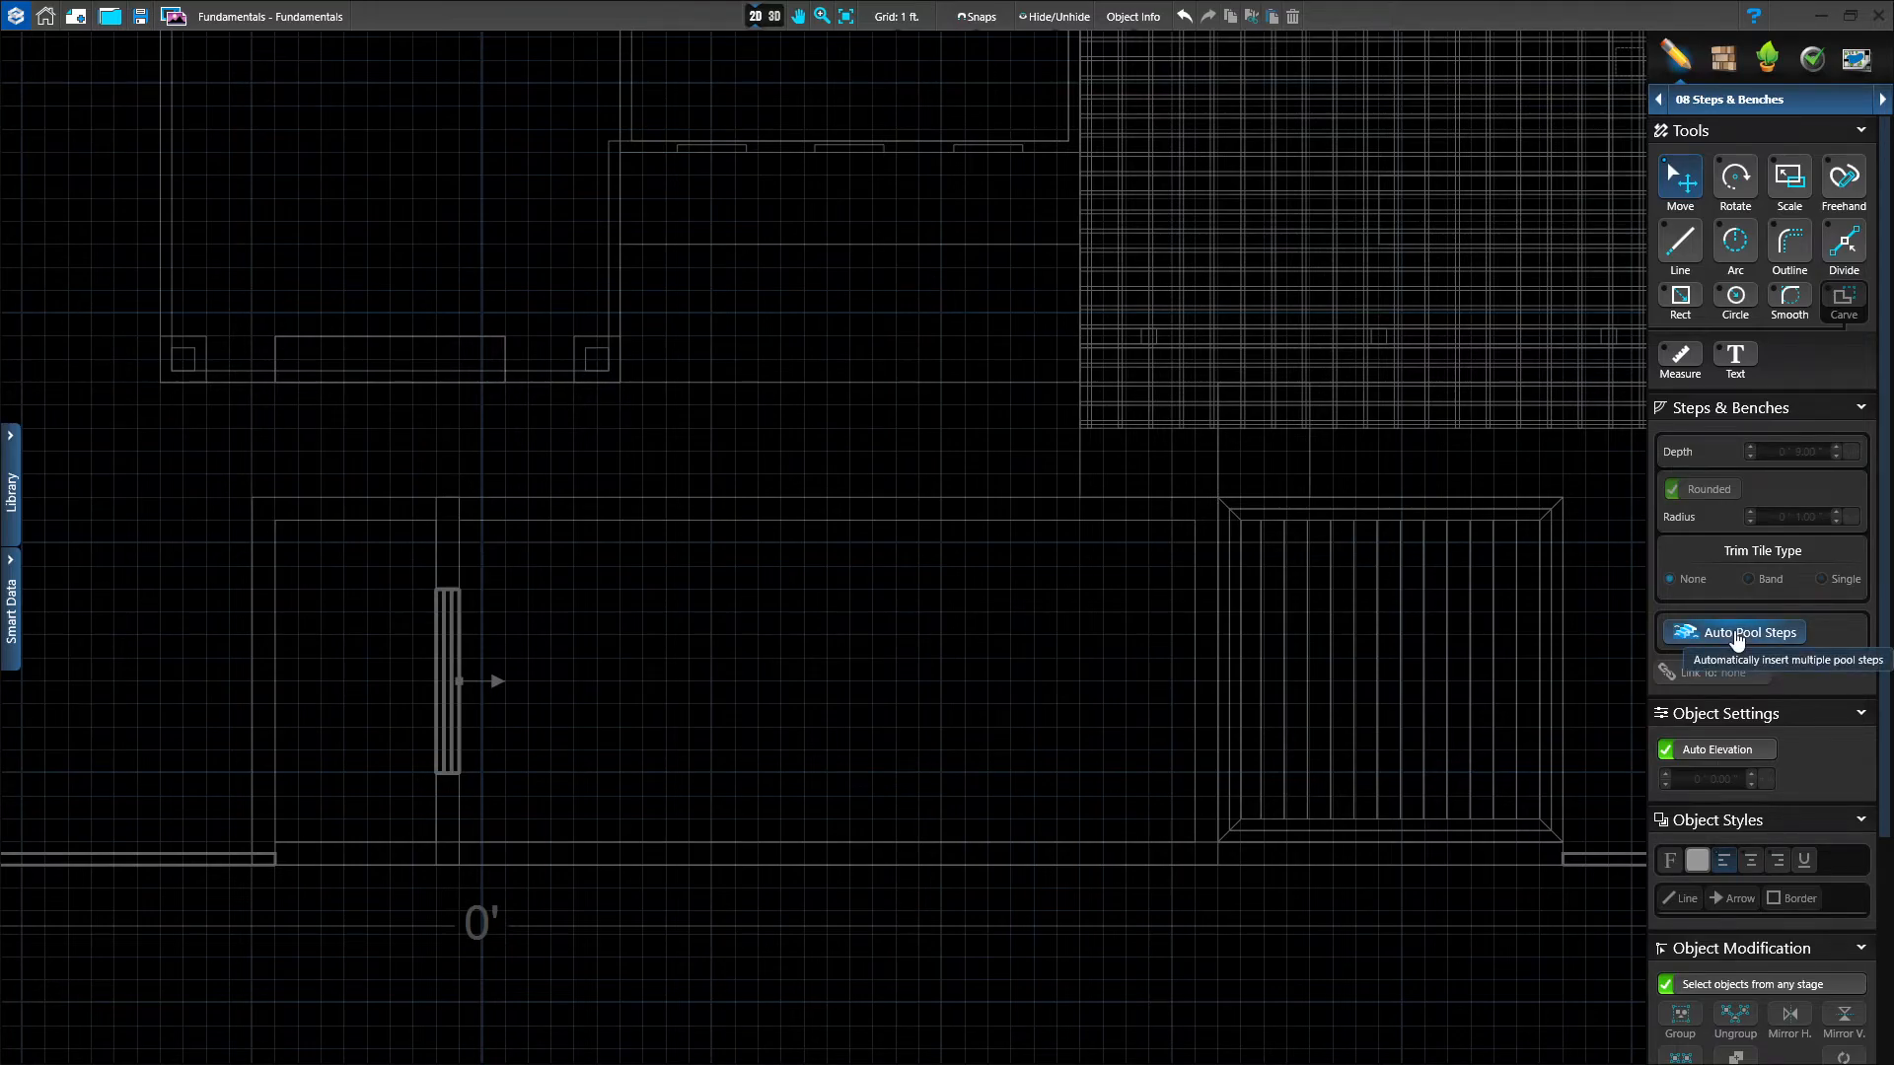
pyautogui.click(1736, 634)
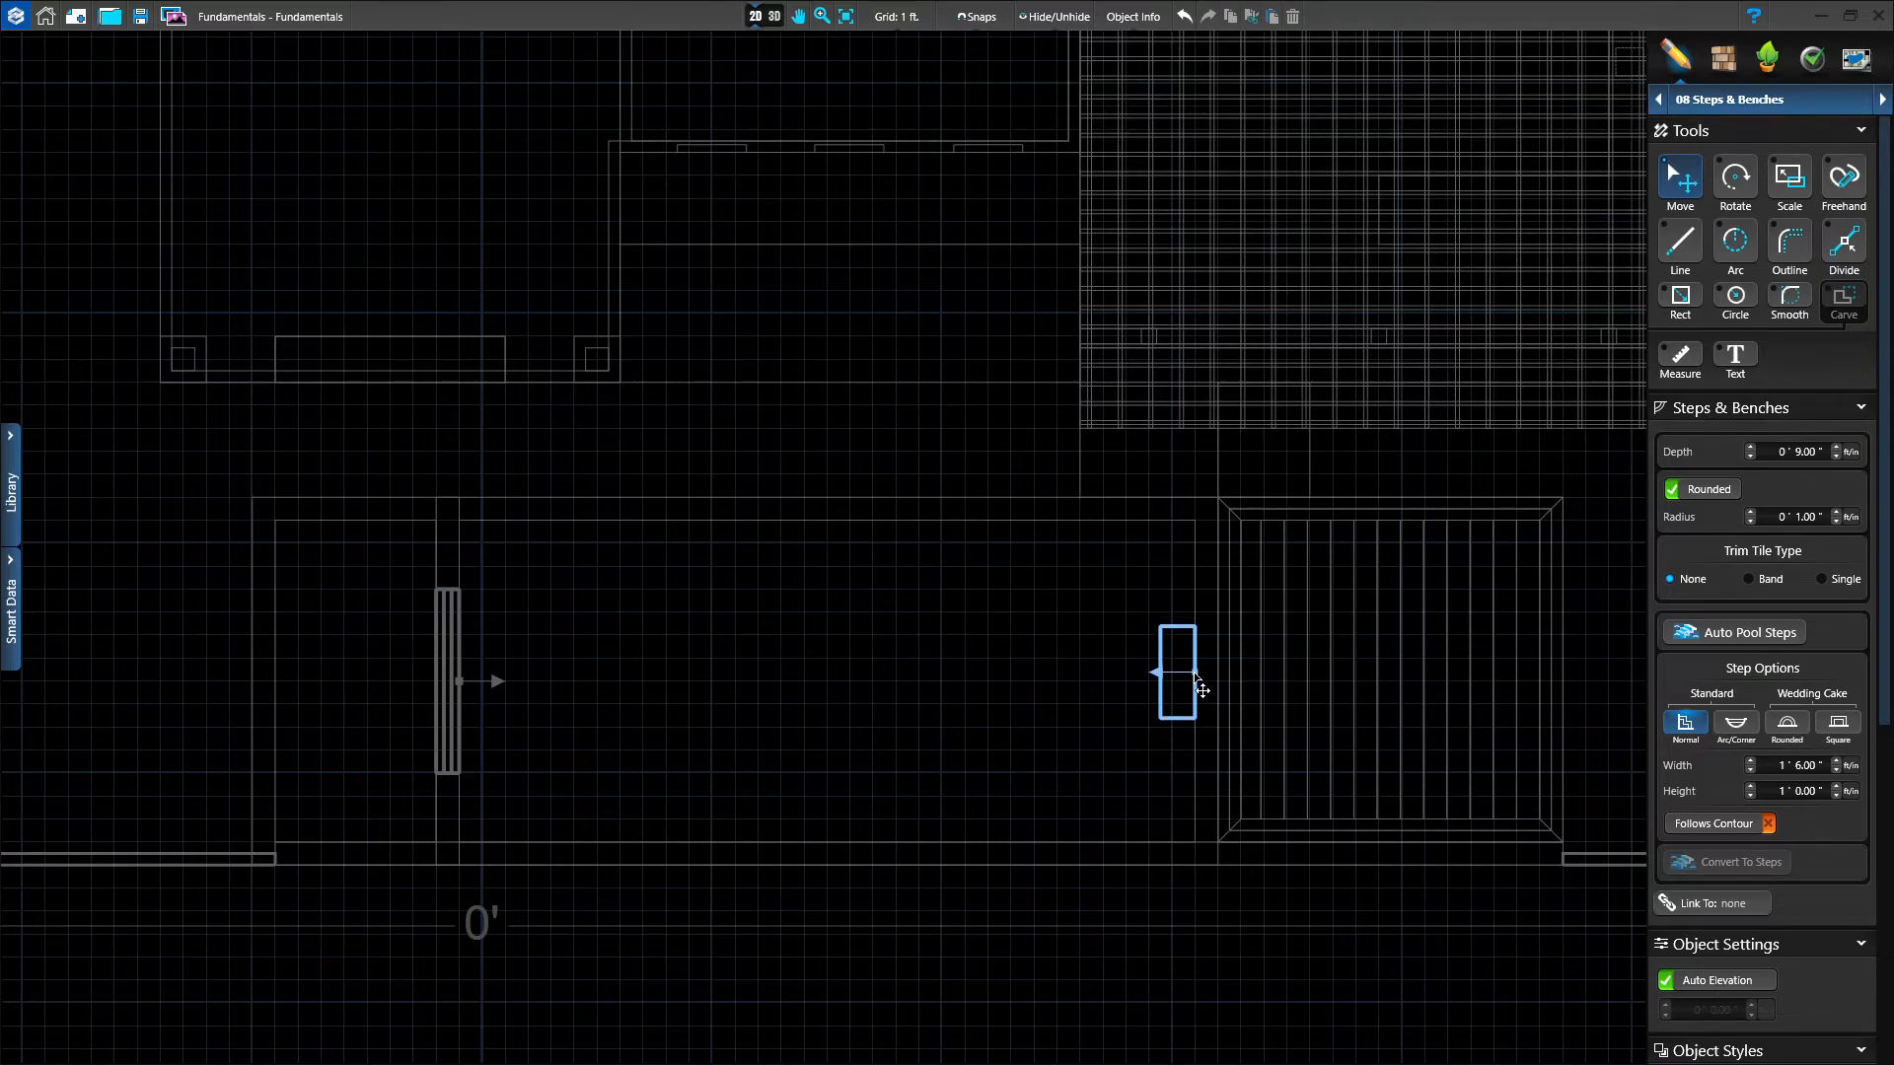
pyautogui.click(1202, 689)
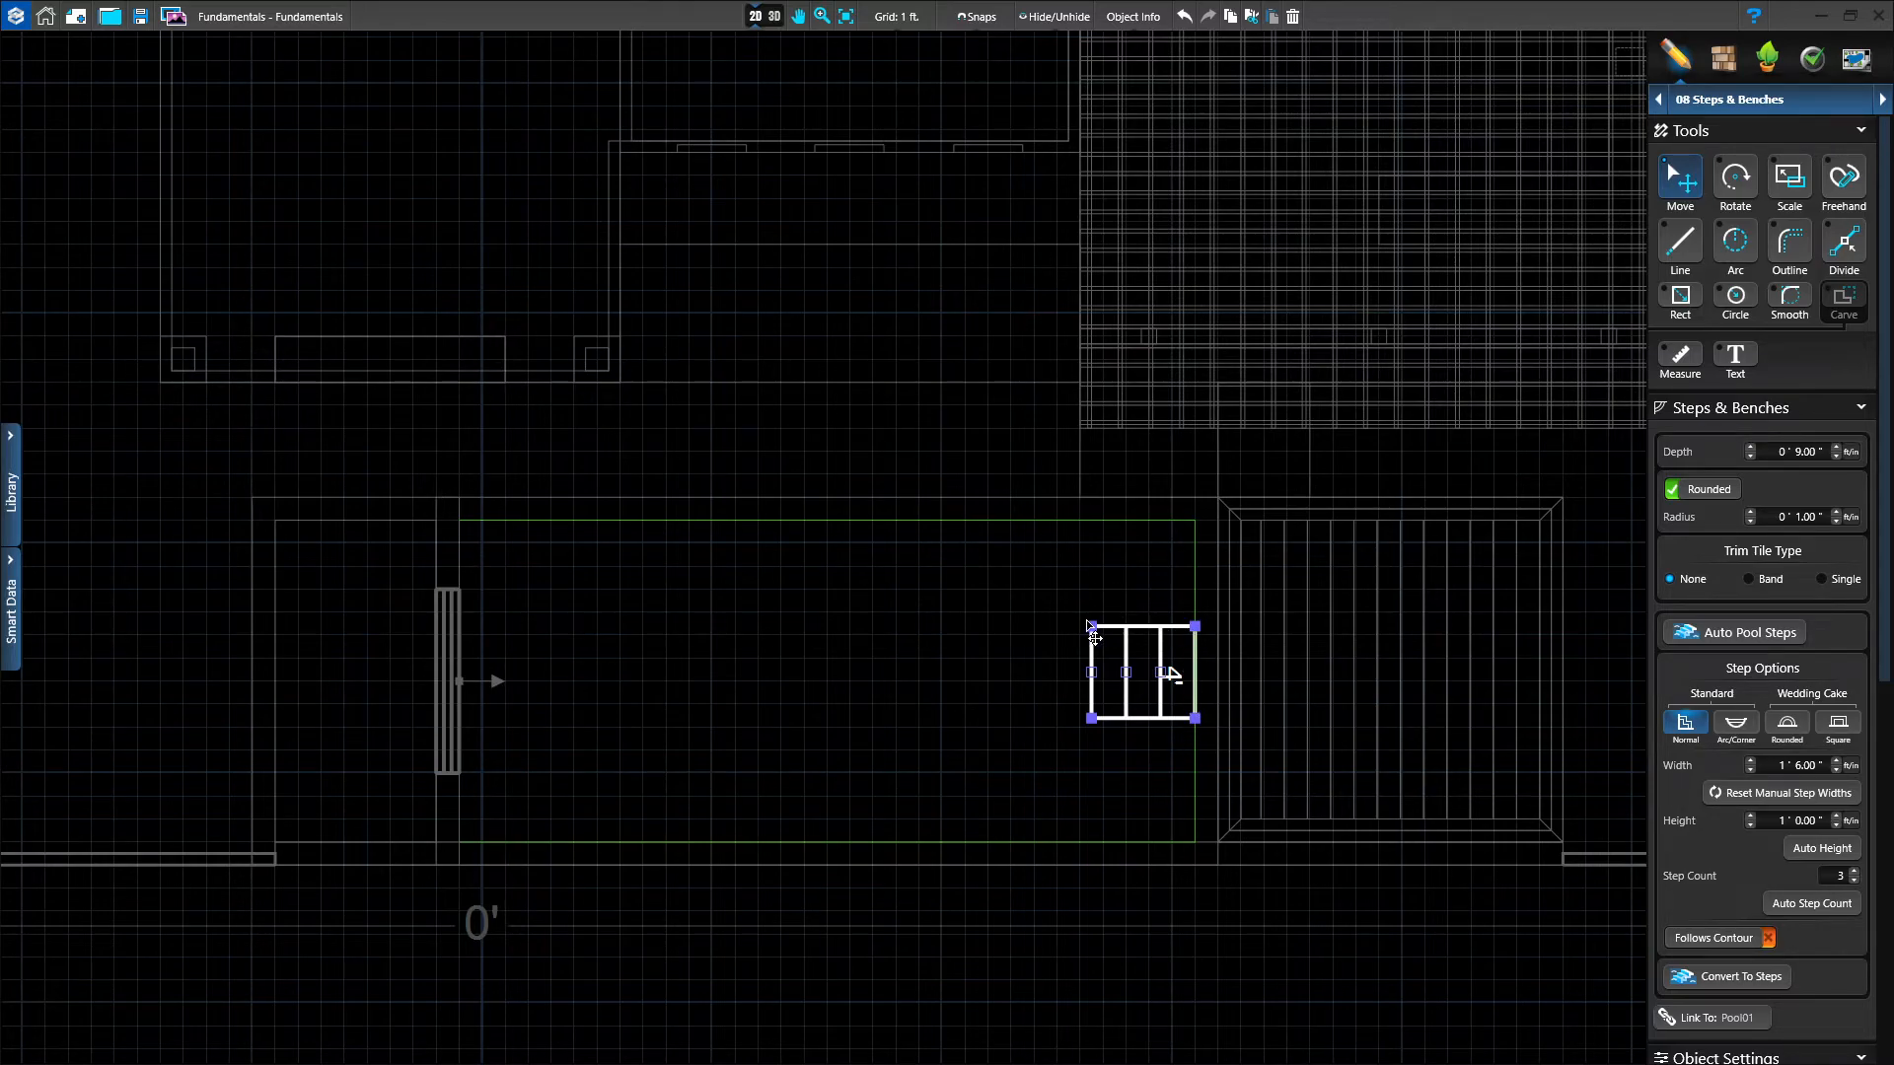
# Stretch both ends of the pool steps to the pool's long walls so they span the full 14 ft width.
pyautogui.moveTo(1090, 626)
pyautogui.mouseDown()
pyautogui.moveTo(1093, 560)
pyautogui.moveTo(1097, 627)
pyautogui.mouseUp()
pyautogui.click(1196, 628)
pyautogui.moveTo(1196, 628); pyautogui.dragTo(1195, 541)
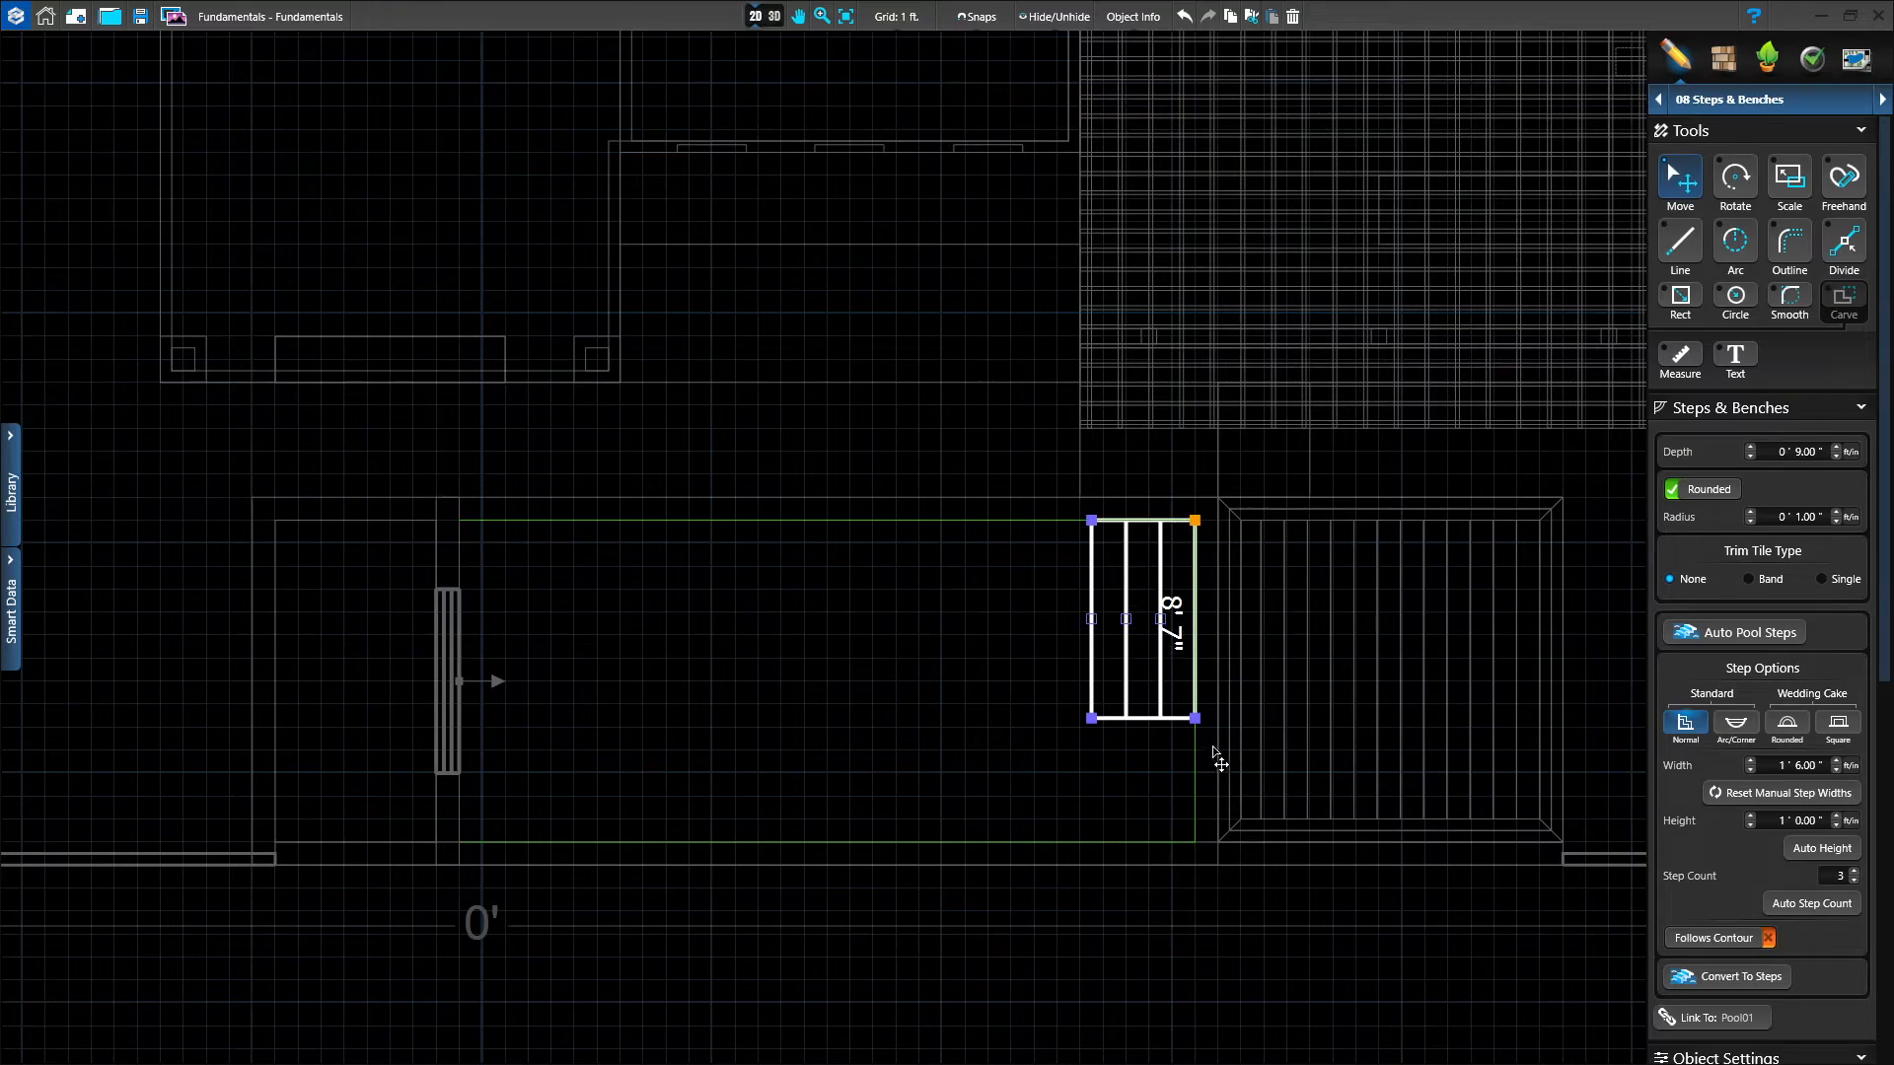
pyautogui.click(1196, 719)
pyautogui.moveTo(1196, 719); pyautogui.dragTo(1196, 843)
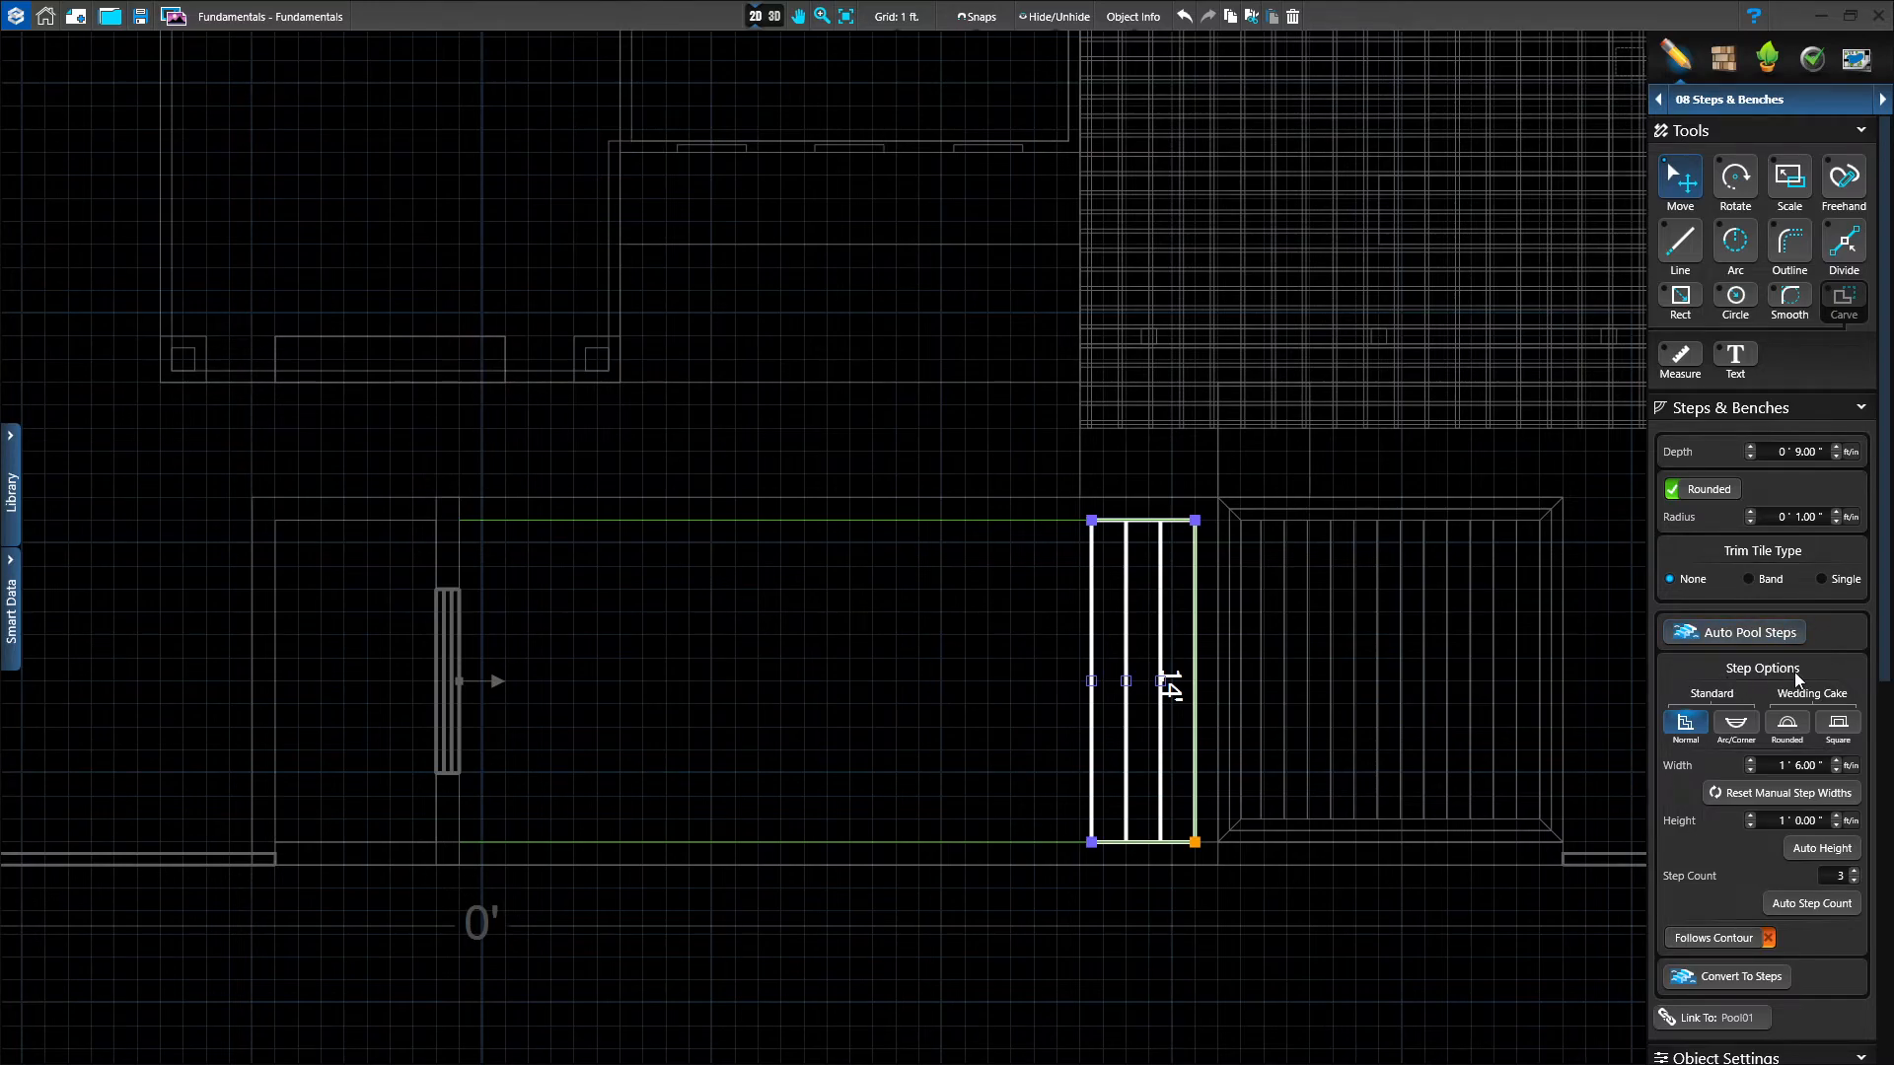
# Widen the top pool step to 6 ft, apply the automatic step count, and convert the set into individual steps.
pyautogui.scroll(-5, 1678, 378)
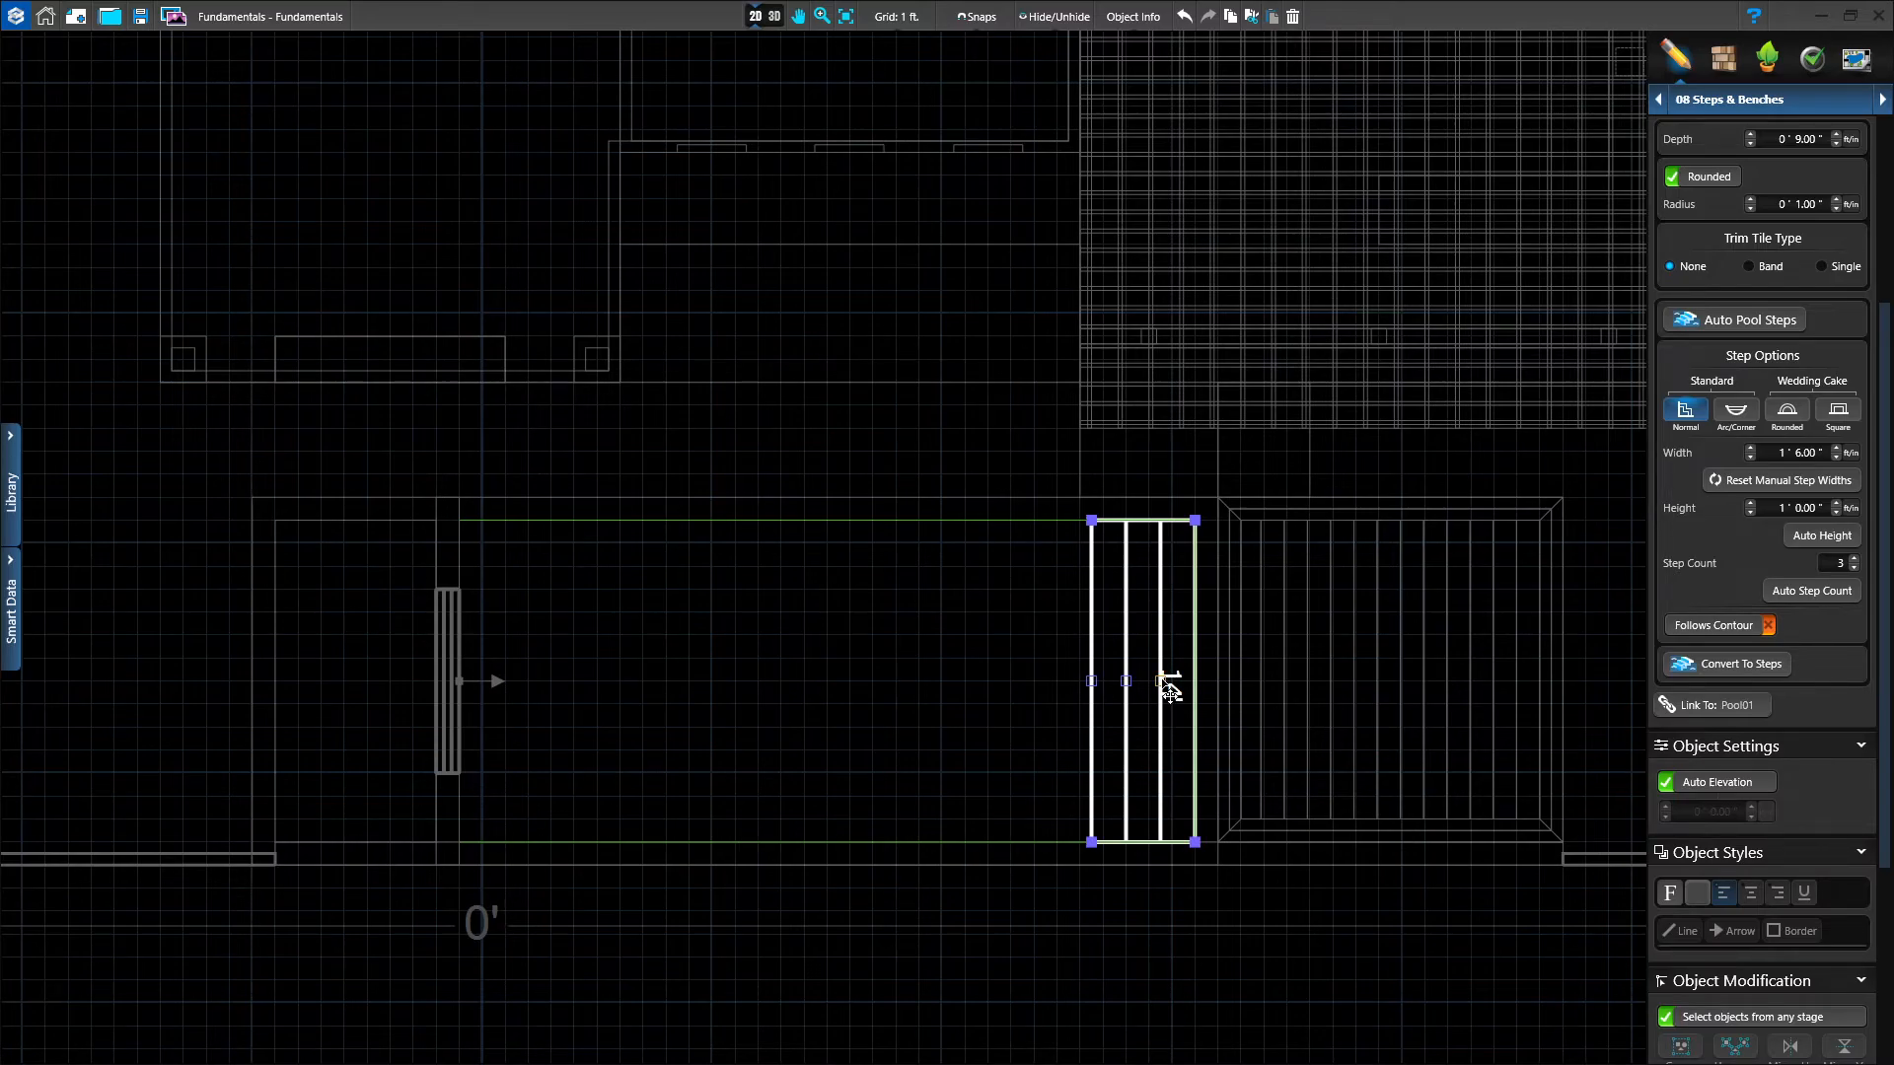
pyautogui.moveTo(1169, 692); pyautogui.dragTo(1060, 679)
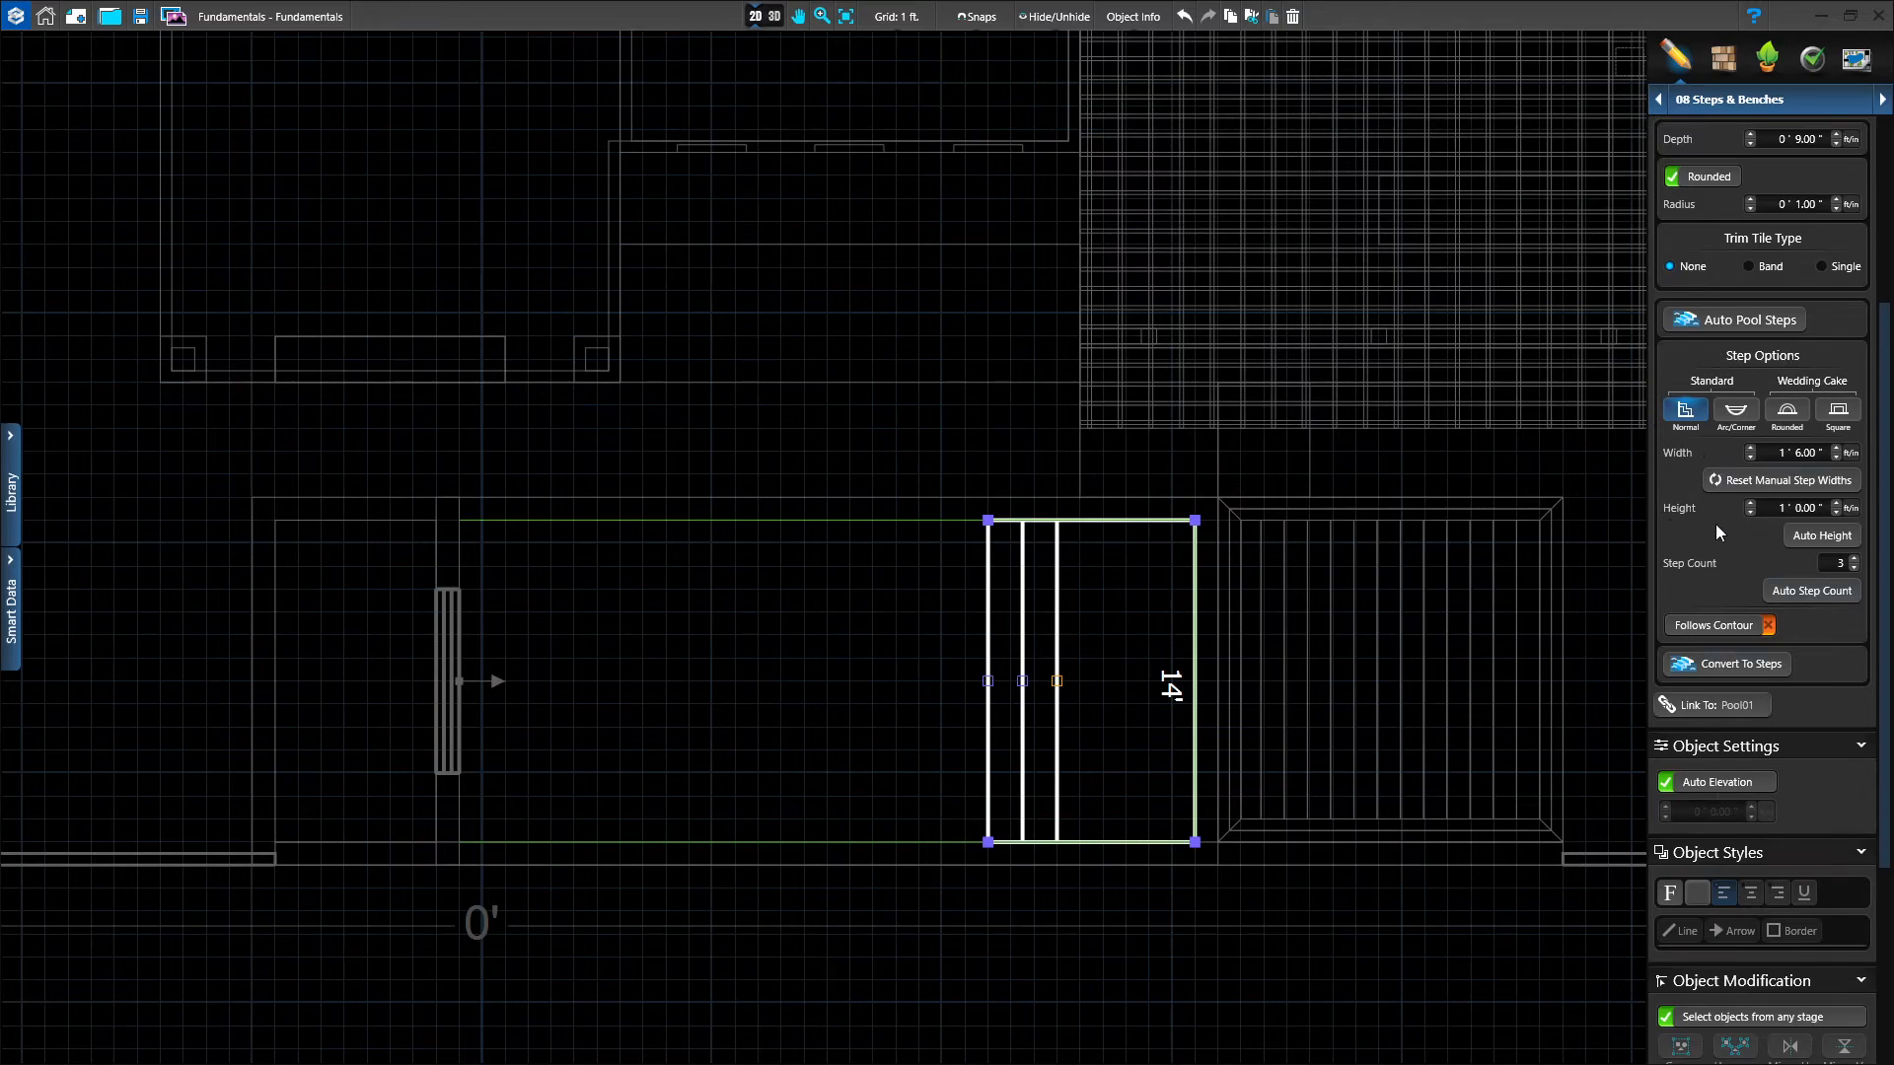
pyautogui.click(1805, 591)
pyautogui.click(1765, 669)
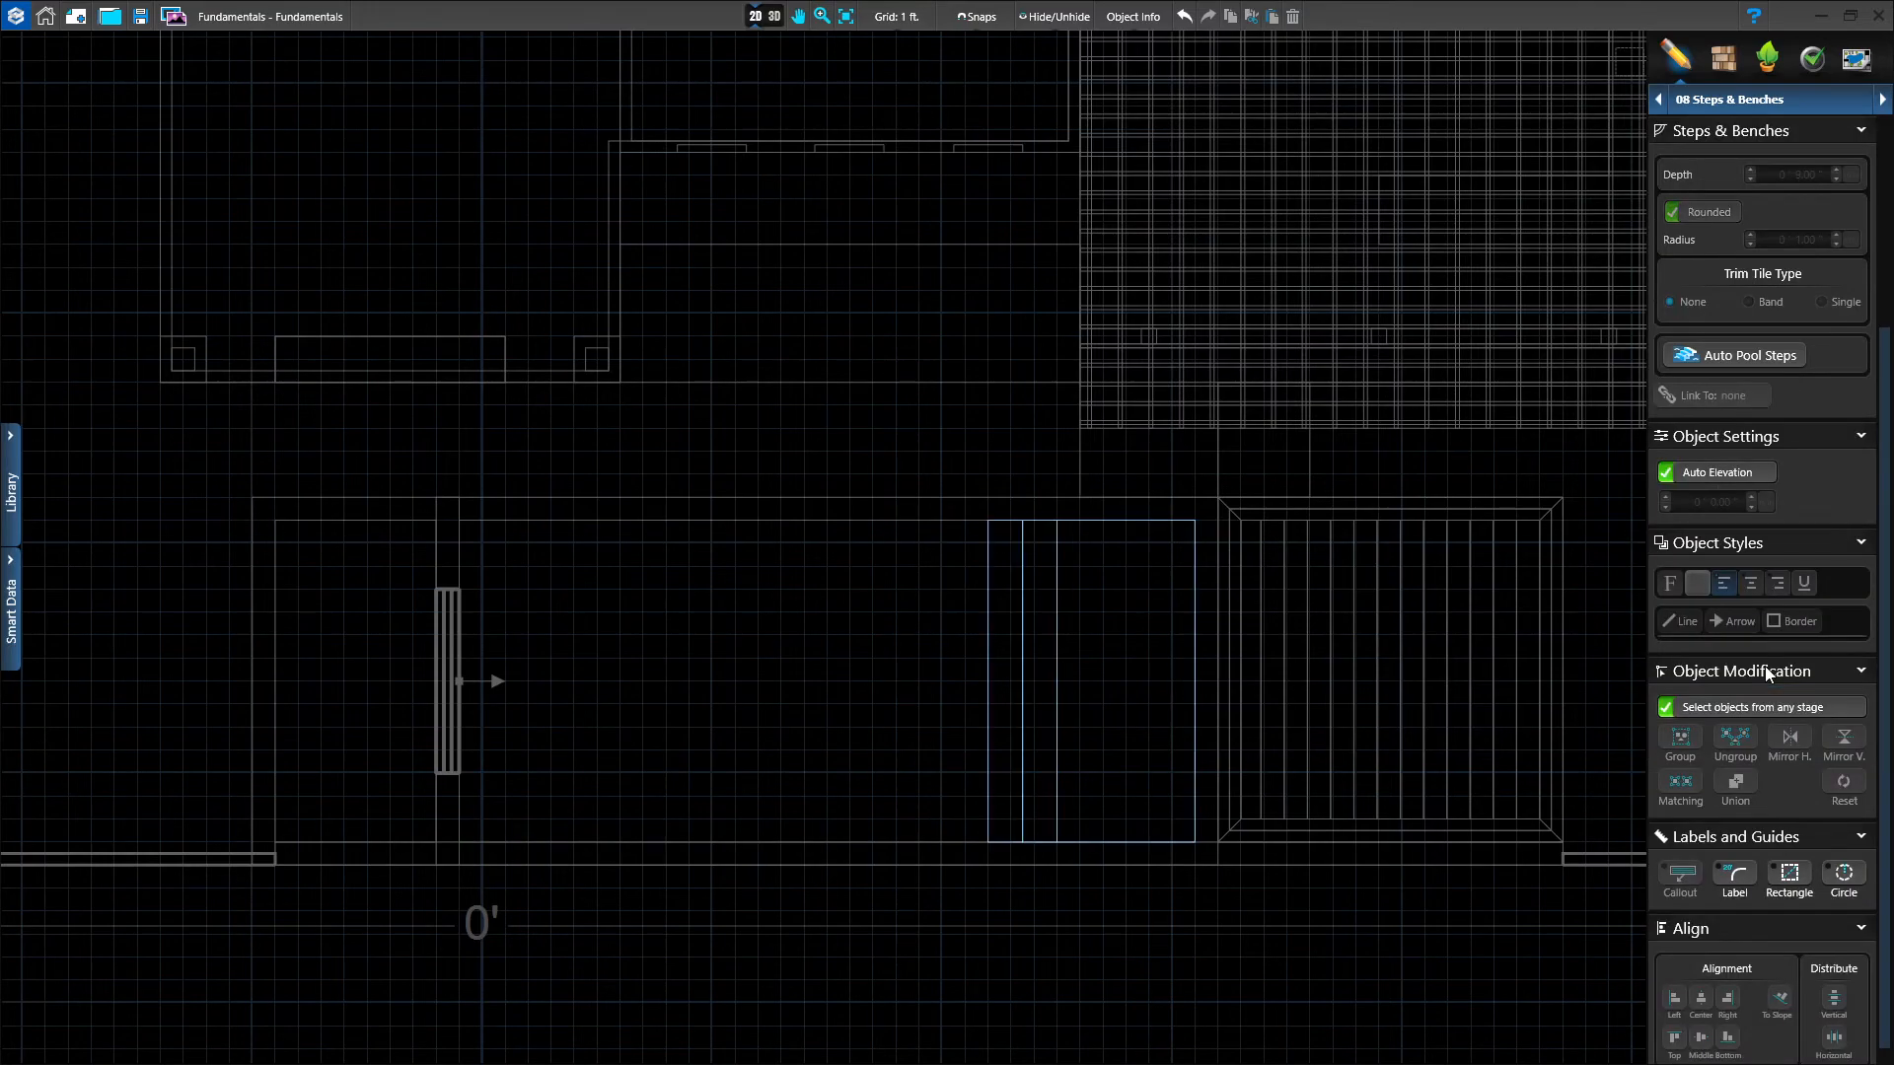
# Set the wide top step's depth to 1 ft and the middle step's to 2 ft, and increase the lowest step's depth.
pyautogui.click(989, 613)
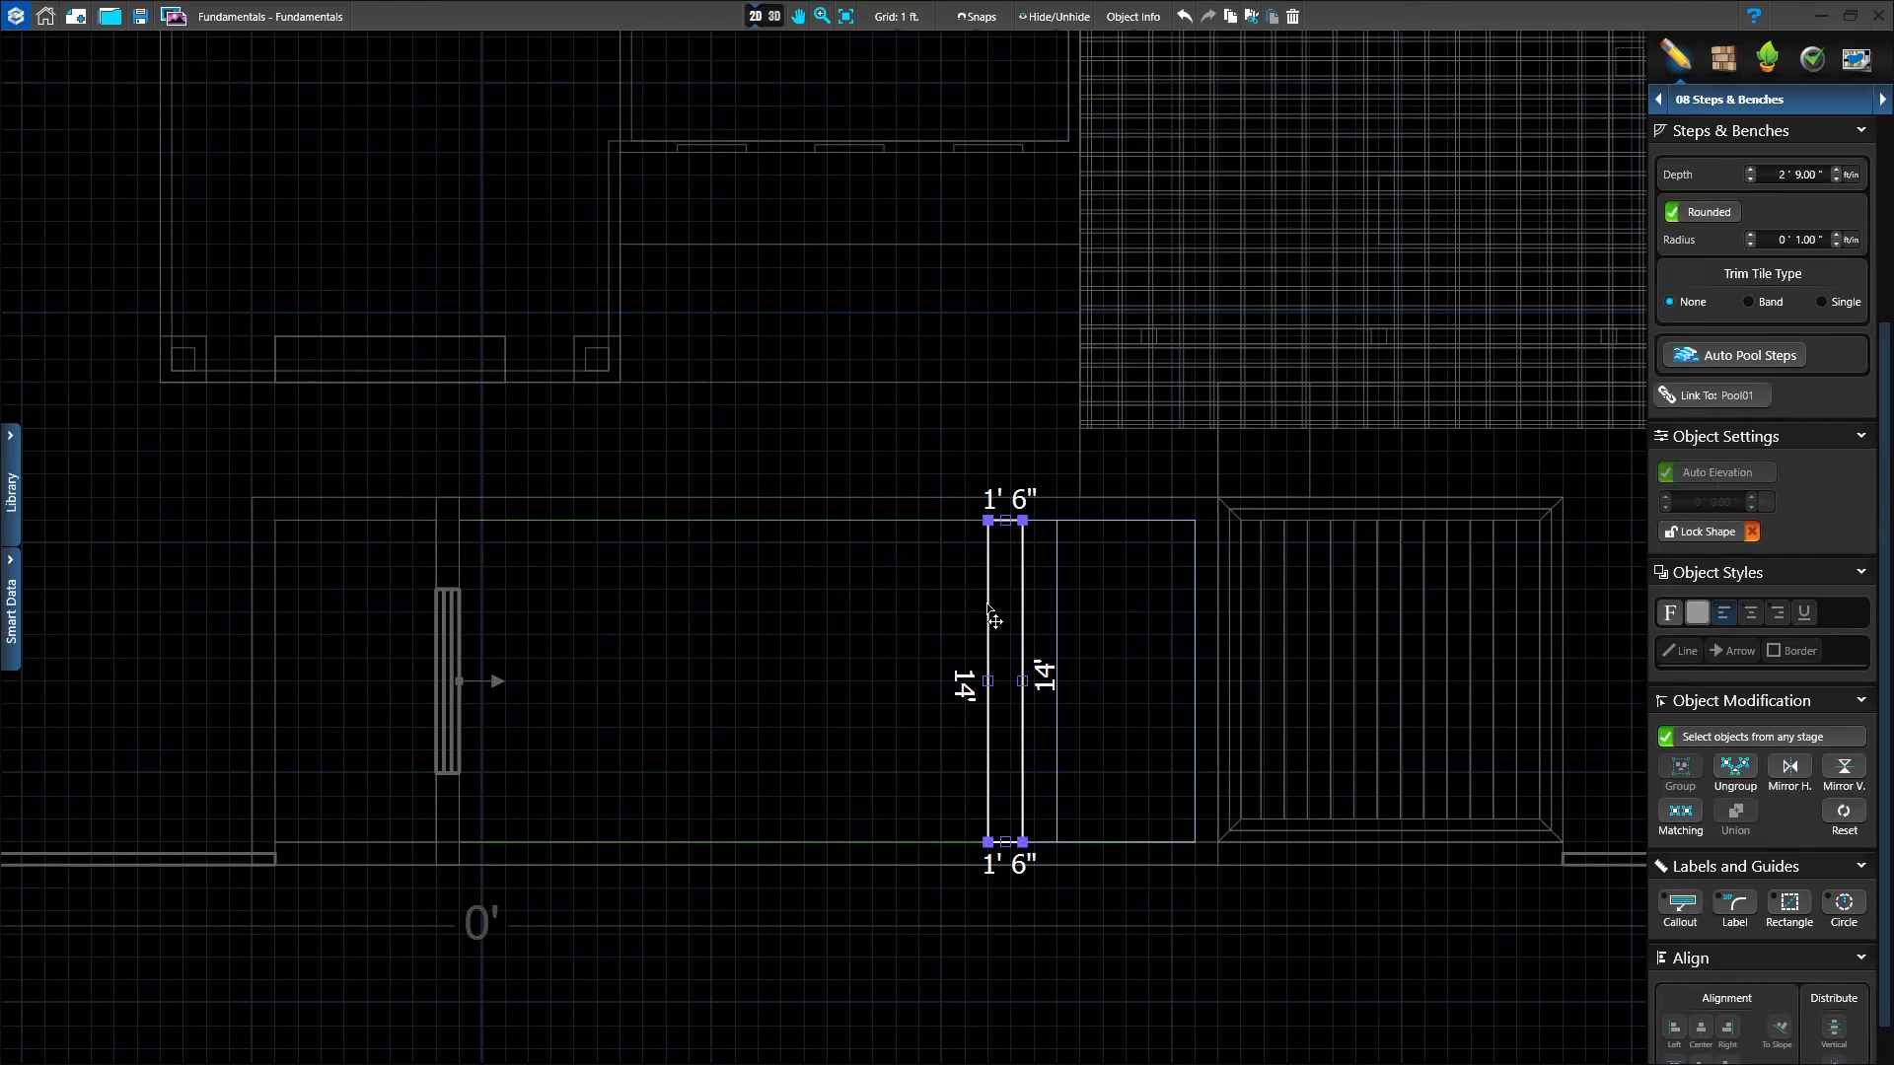
pyautogui.moveTo(1027, 617); pyautogui.dragTo(1070, 612)
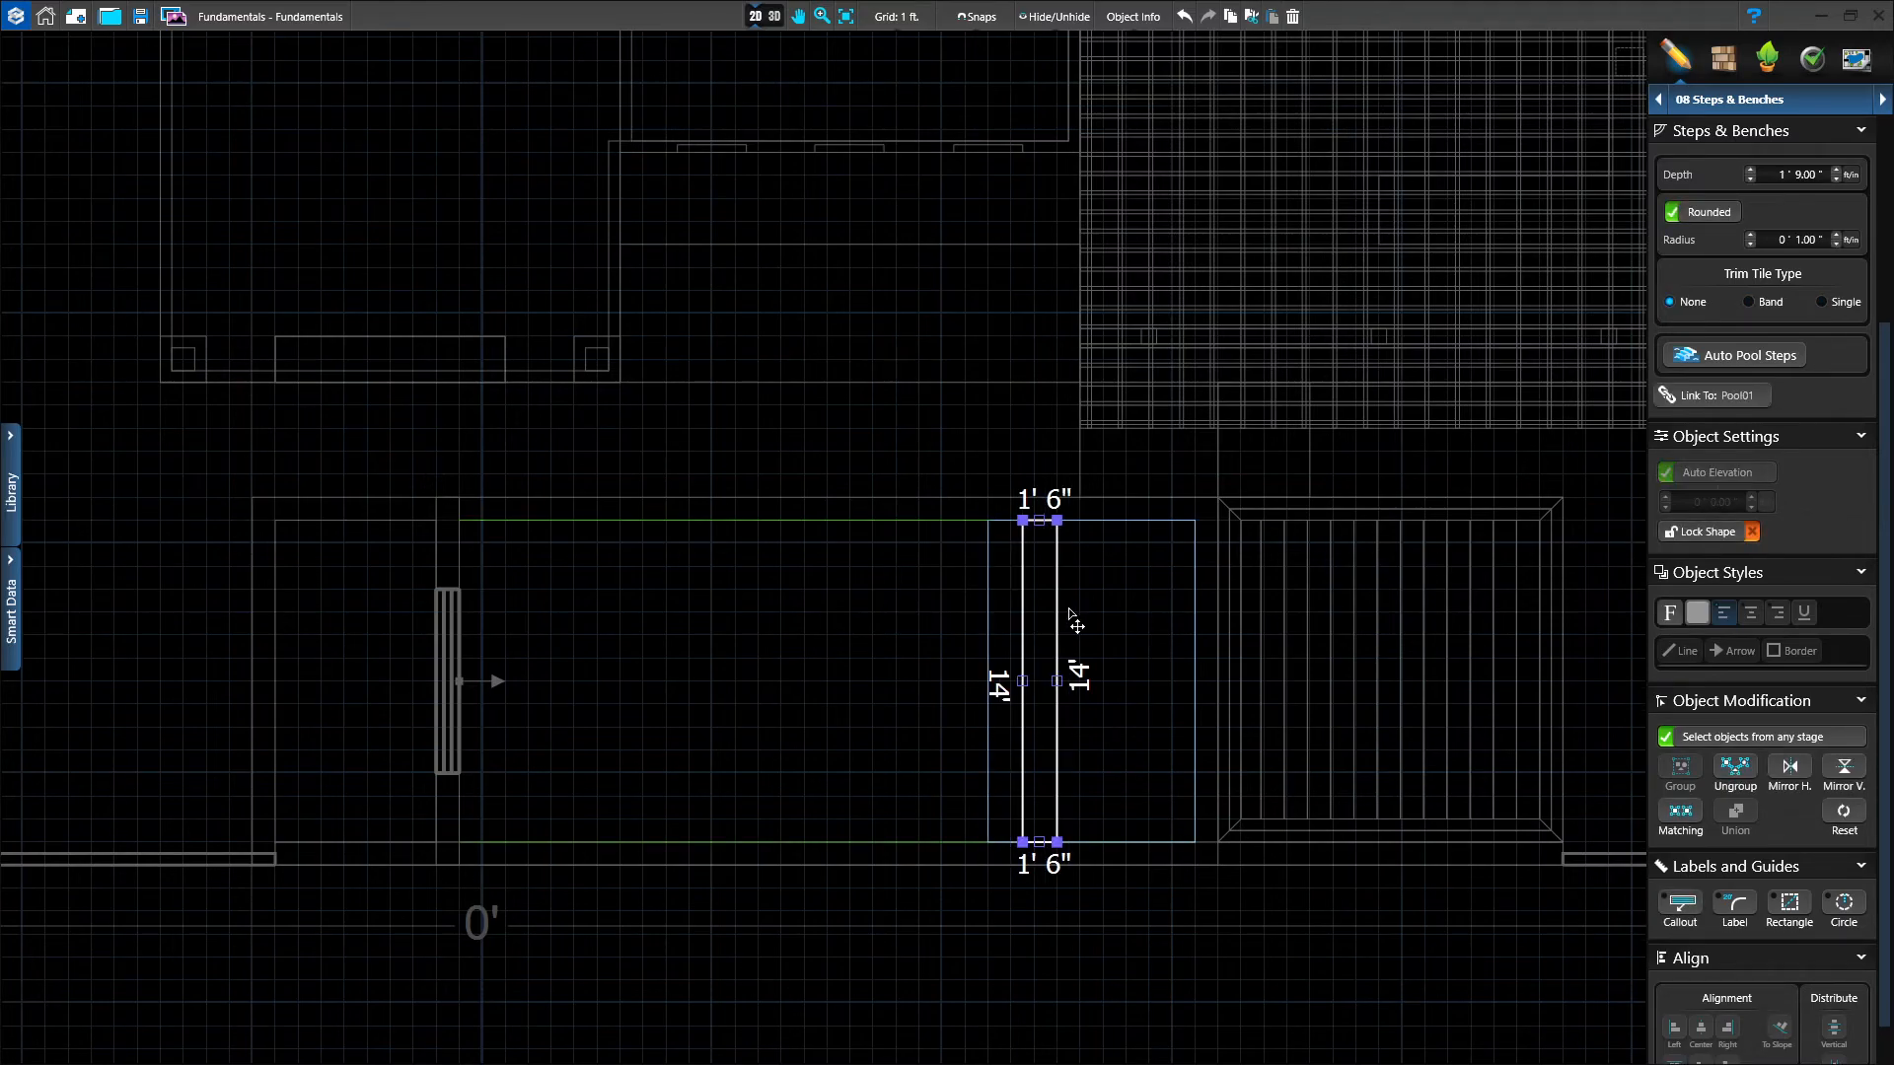
pyautogui.click(1055, 620)
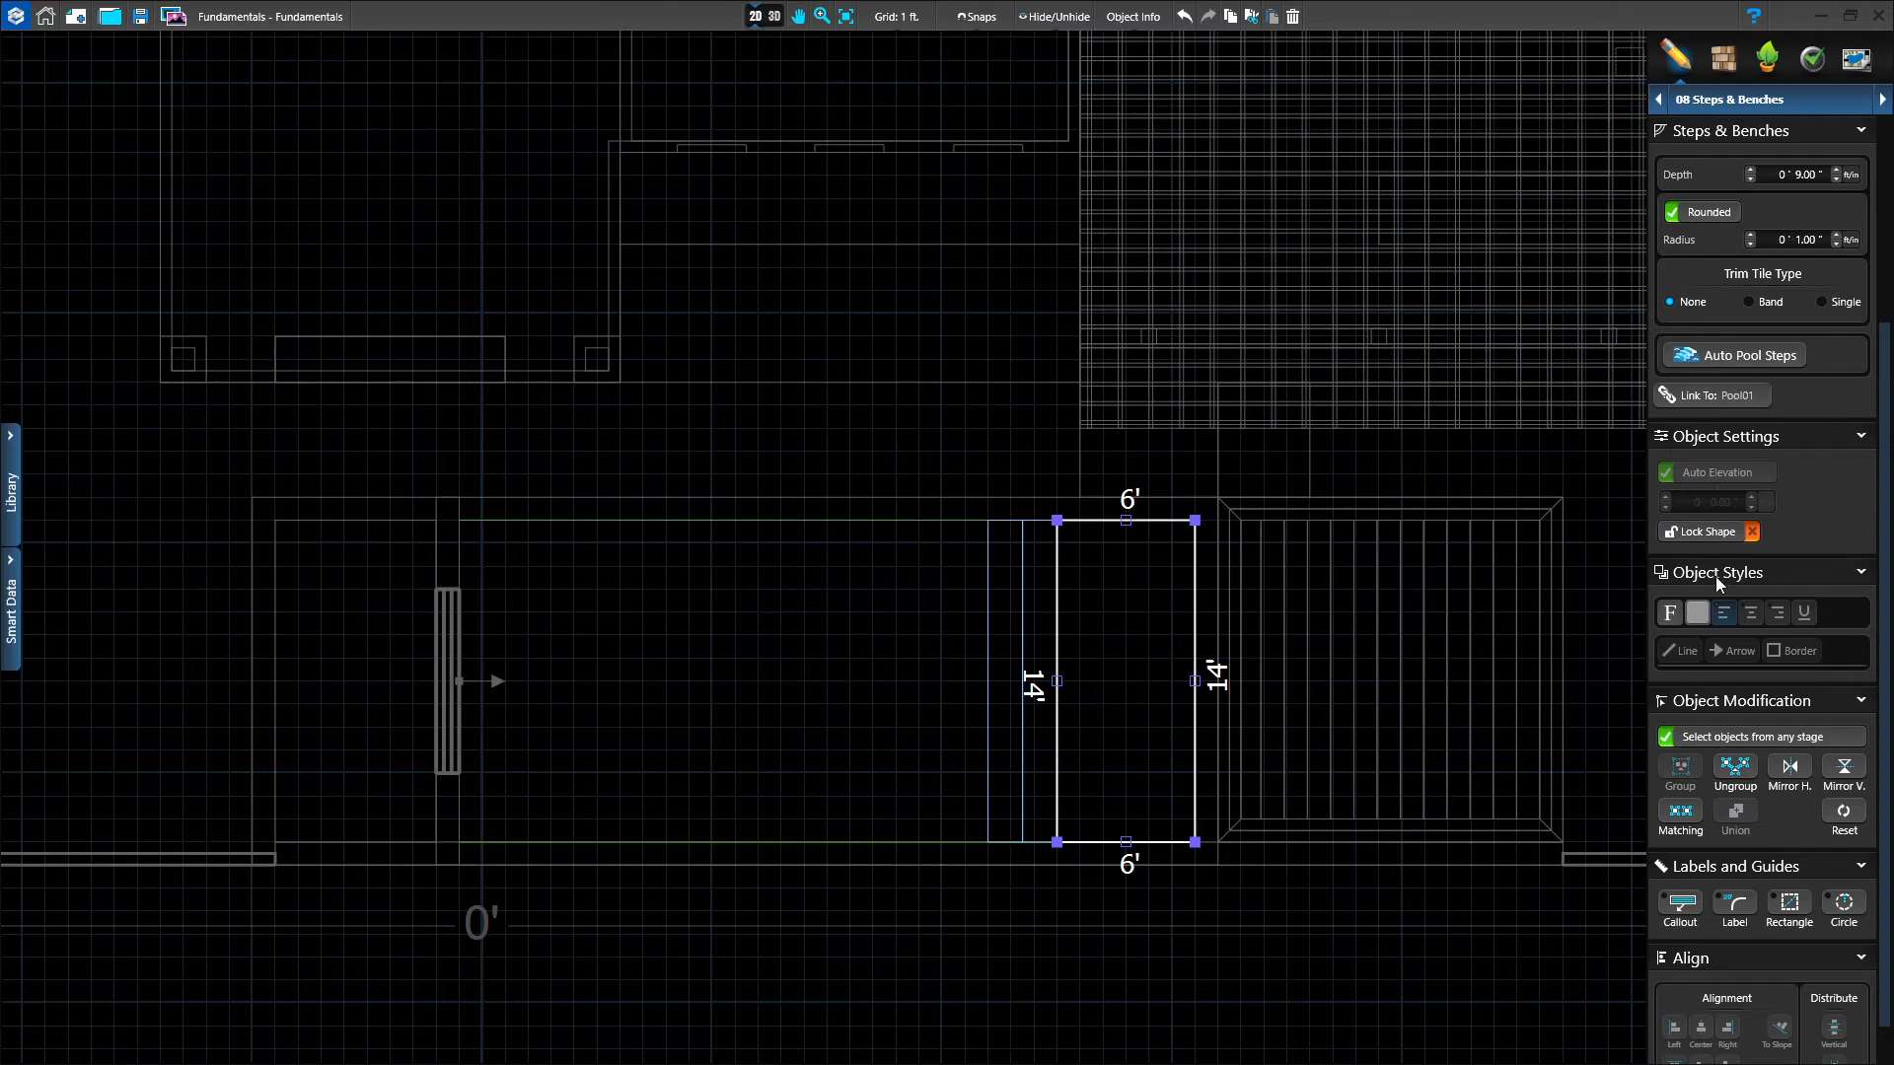
pyautogui.scroll(4, 1714, 576)
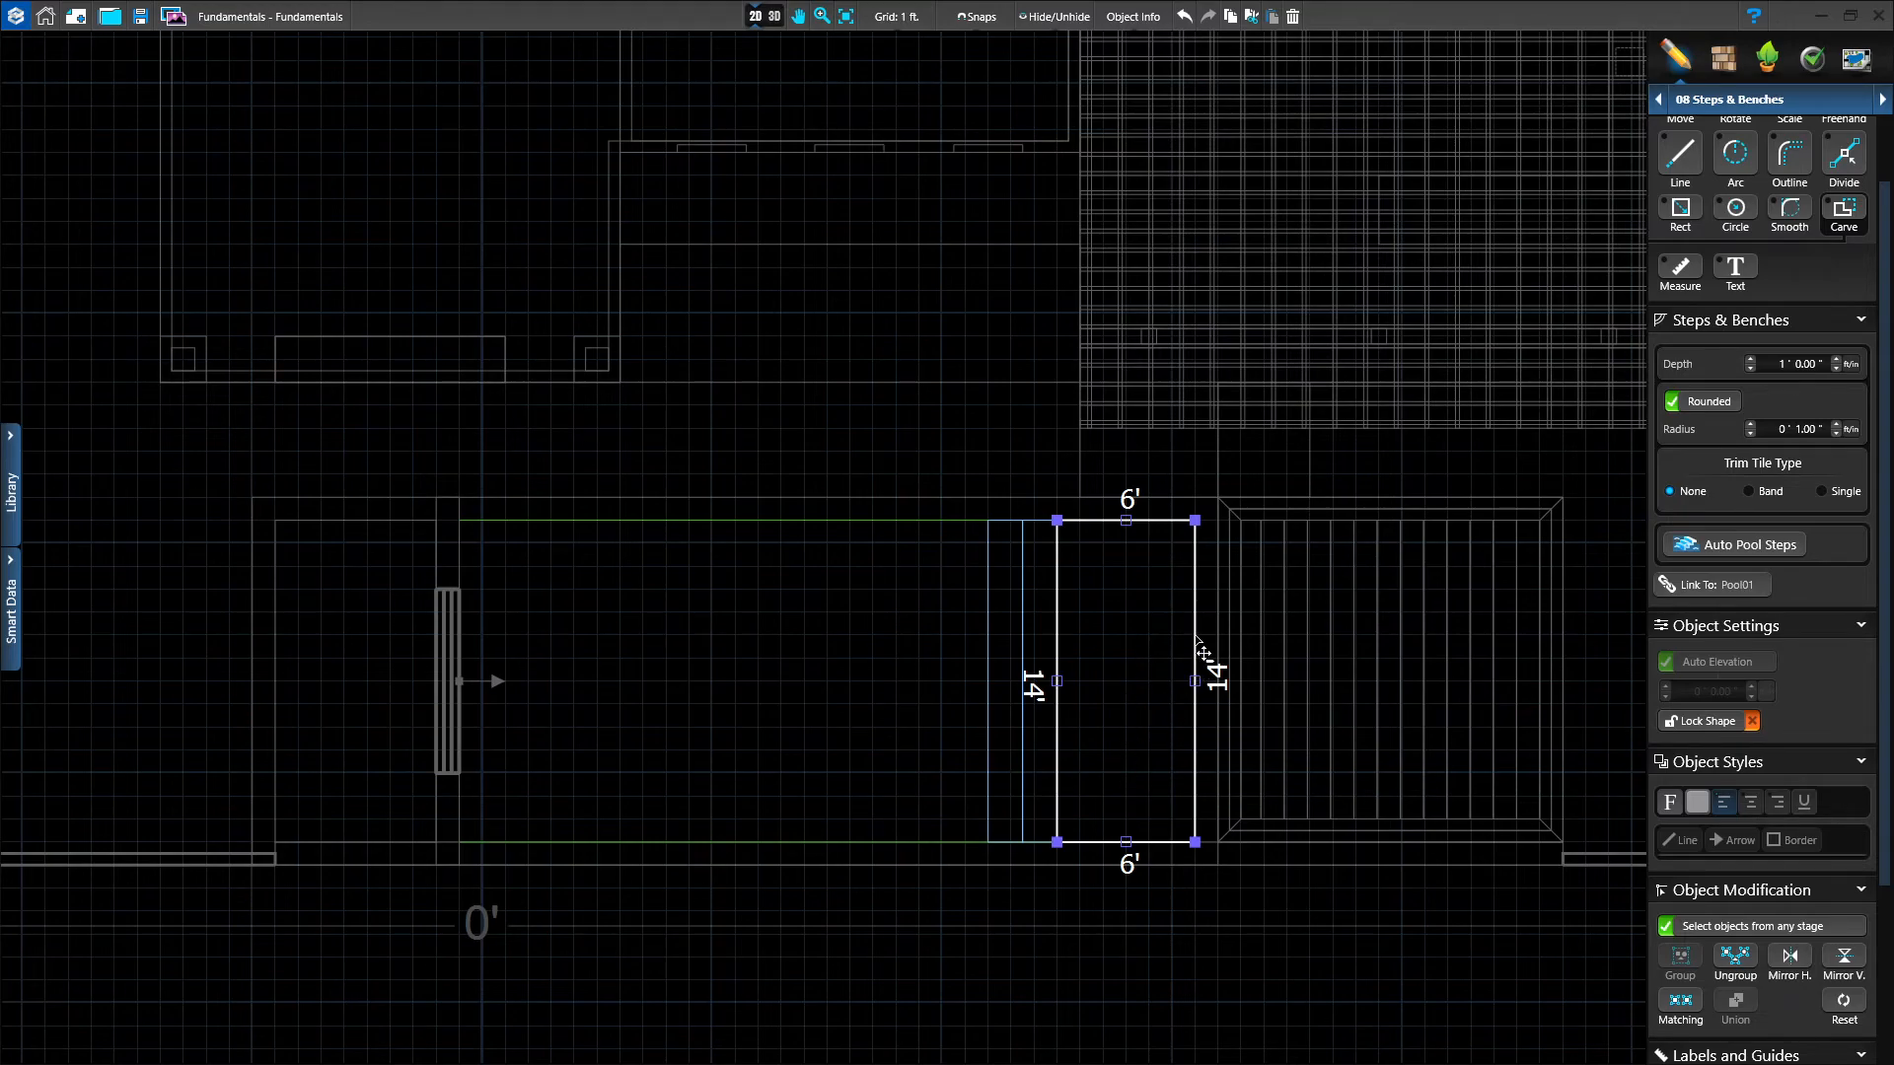
pyautogui.click(1024, 631)
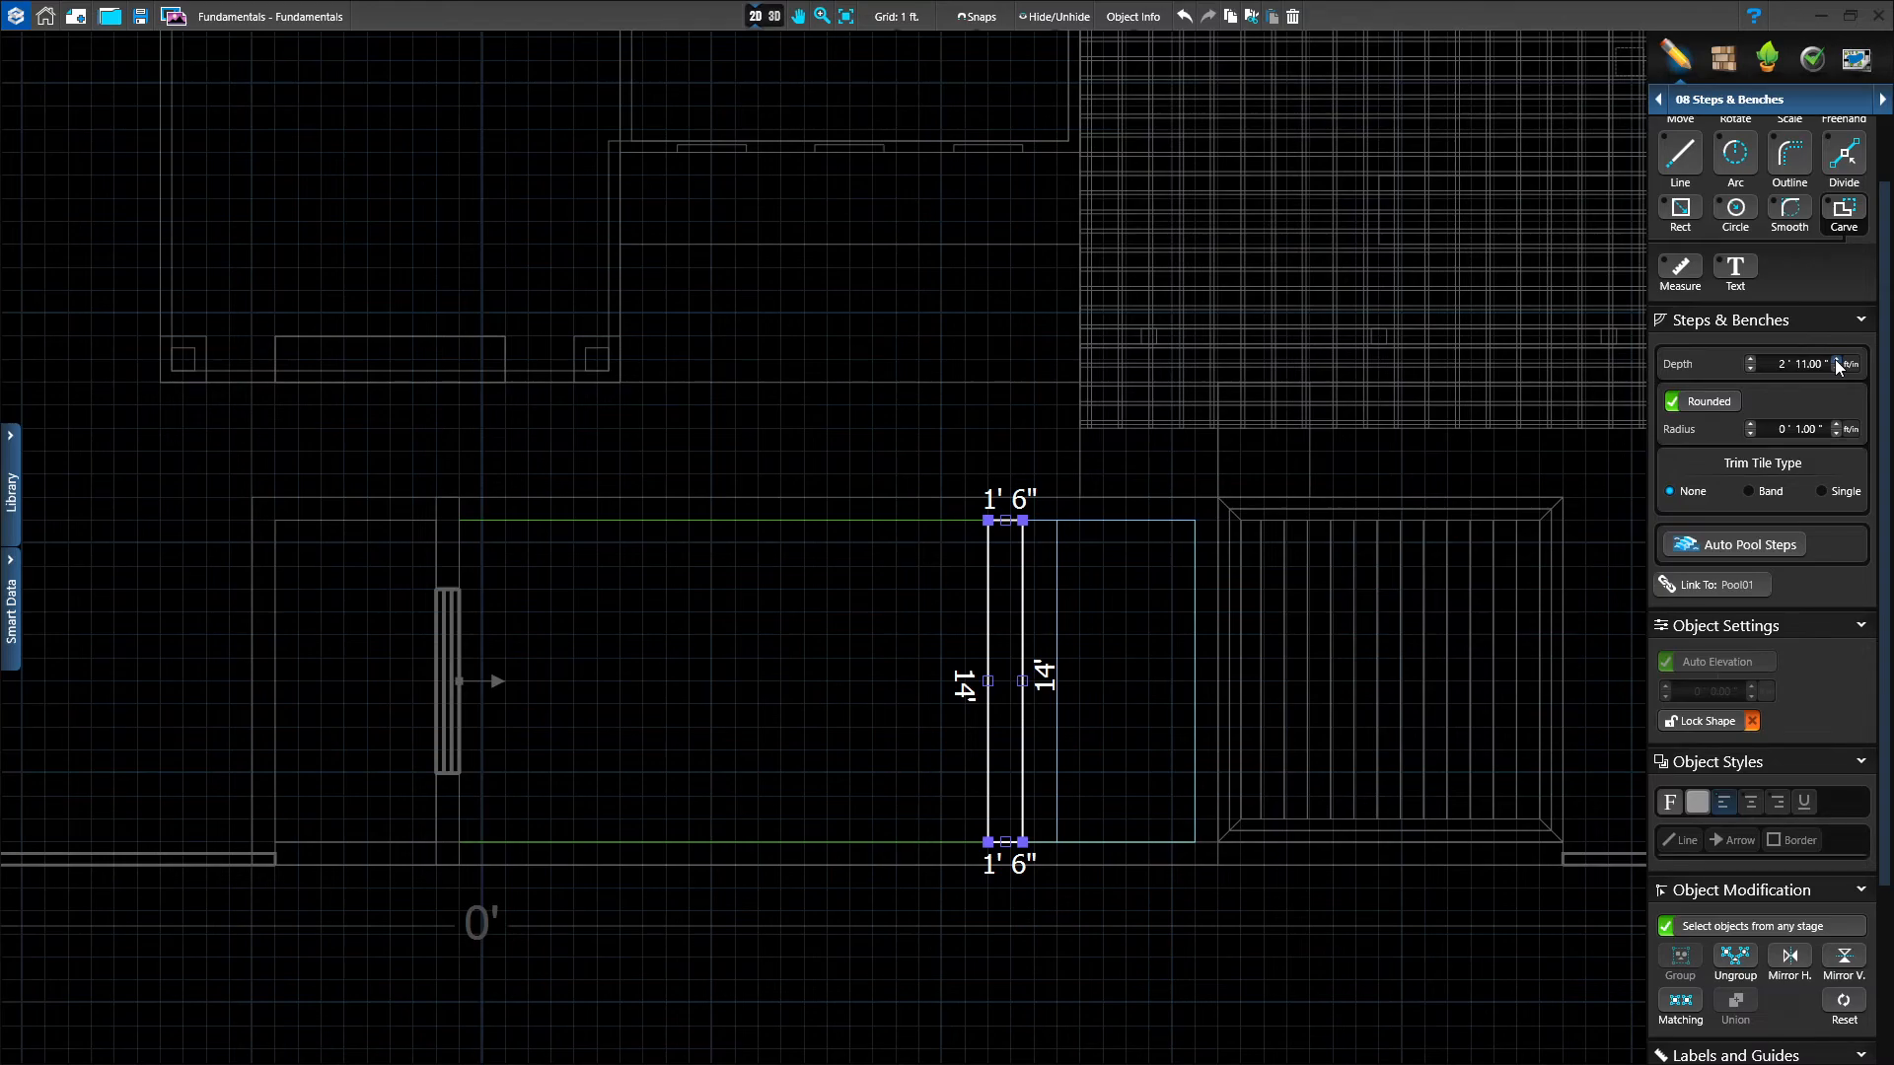
pyautogui.click(1055, 726)
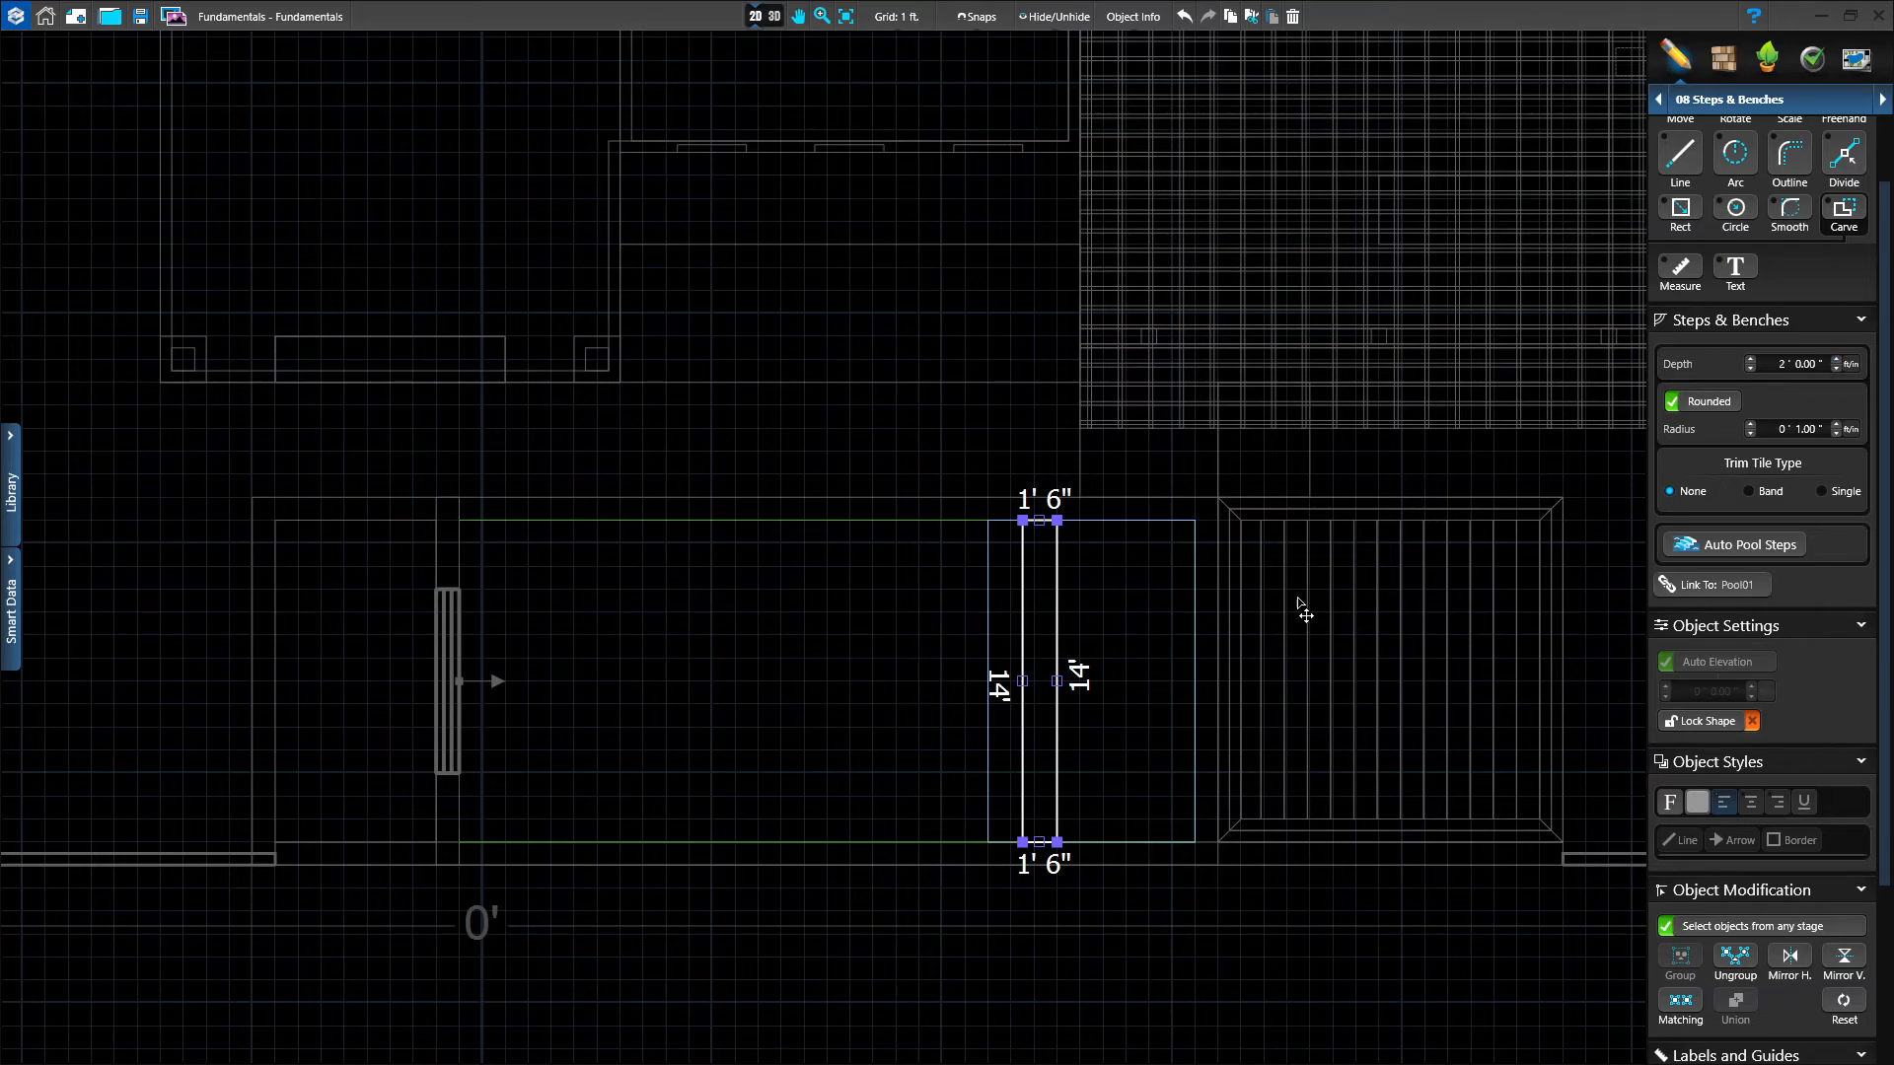
# Check the depth of each of the three pool steps, and examine the steps from inside the pool in 3D.
pyautogui.click(1195, 605)
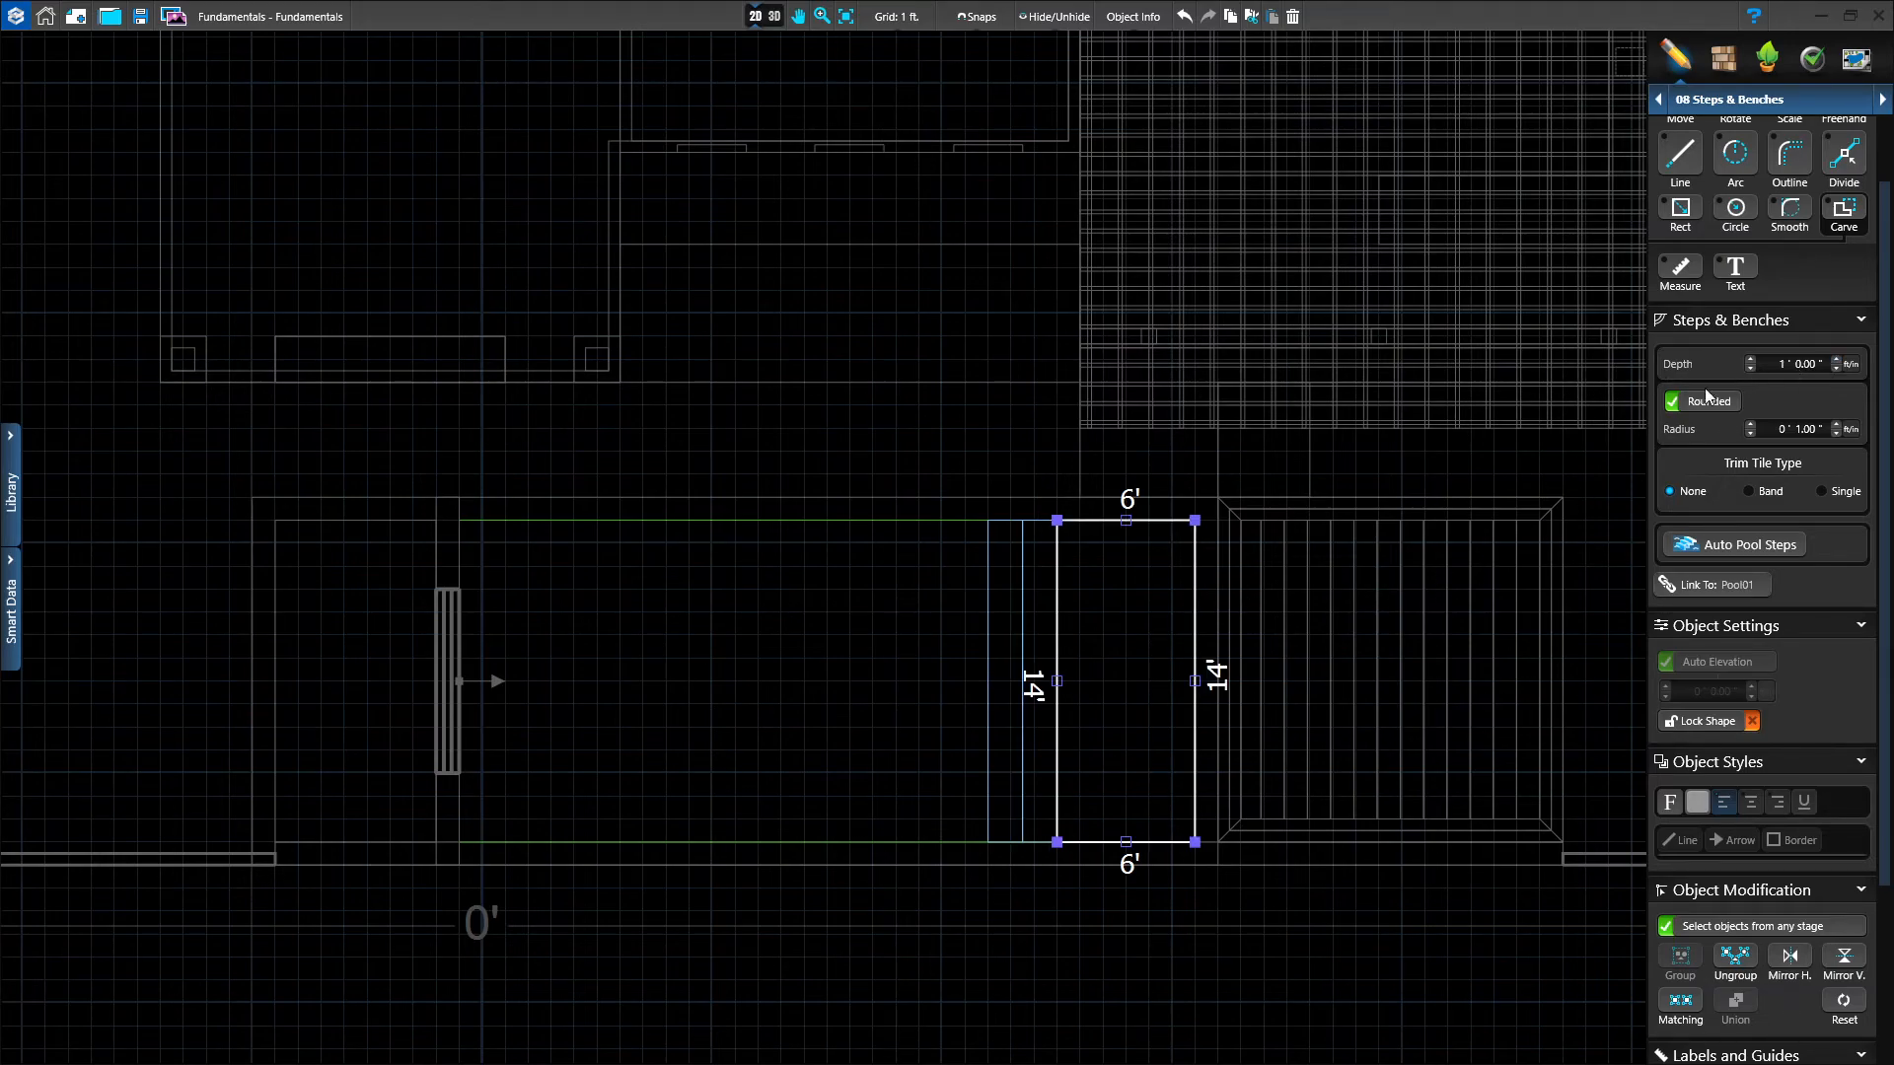
pyautogui.click(1059, 599)
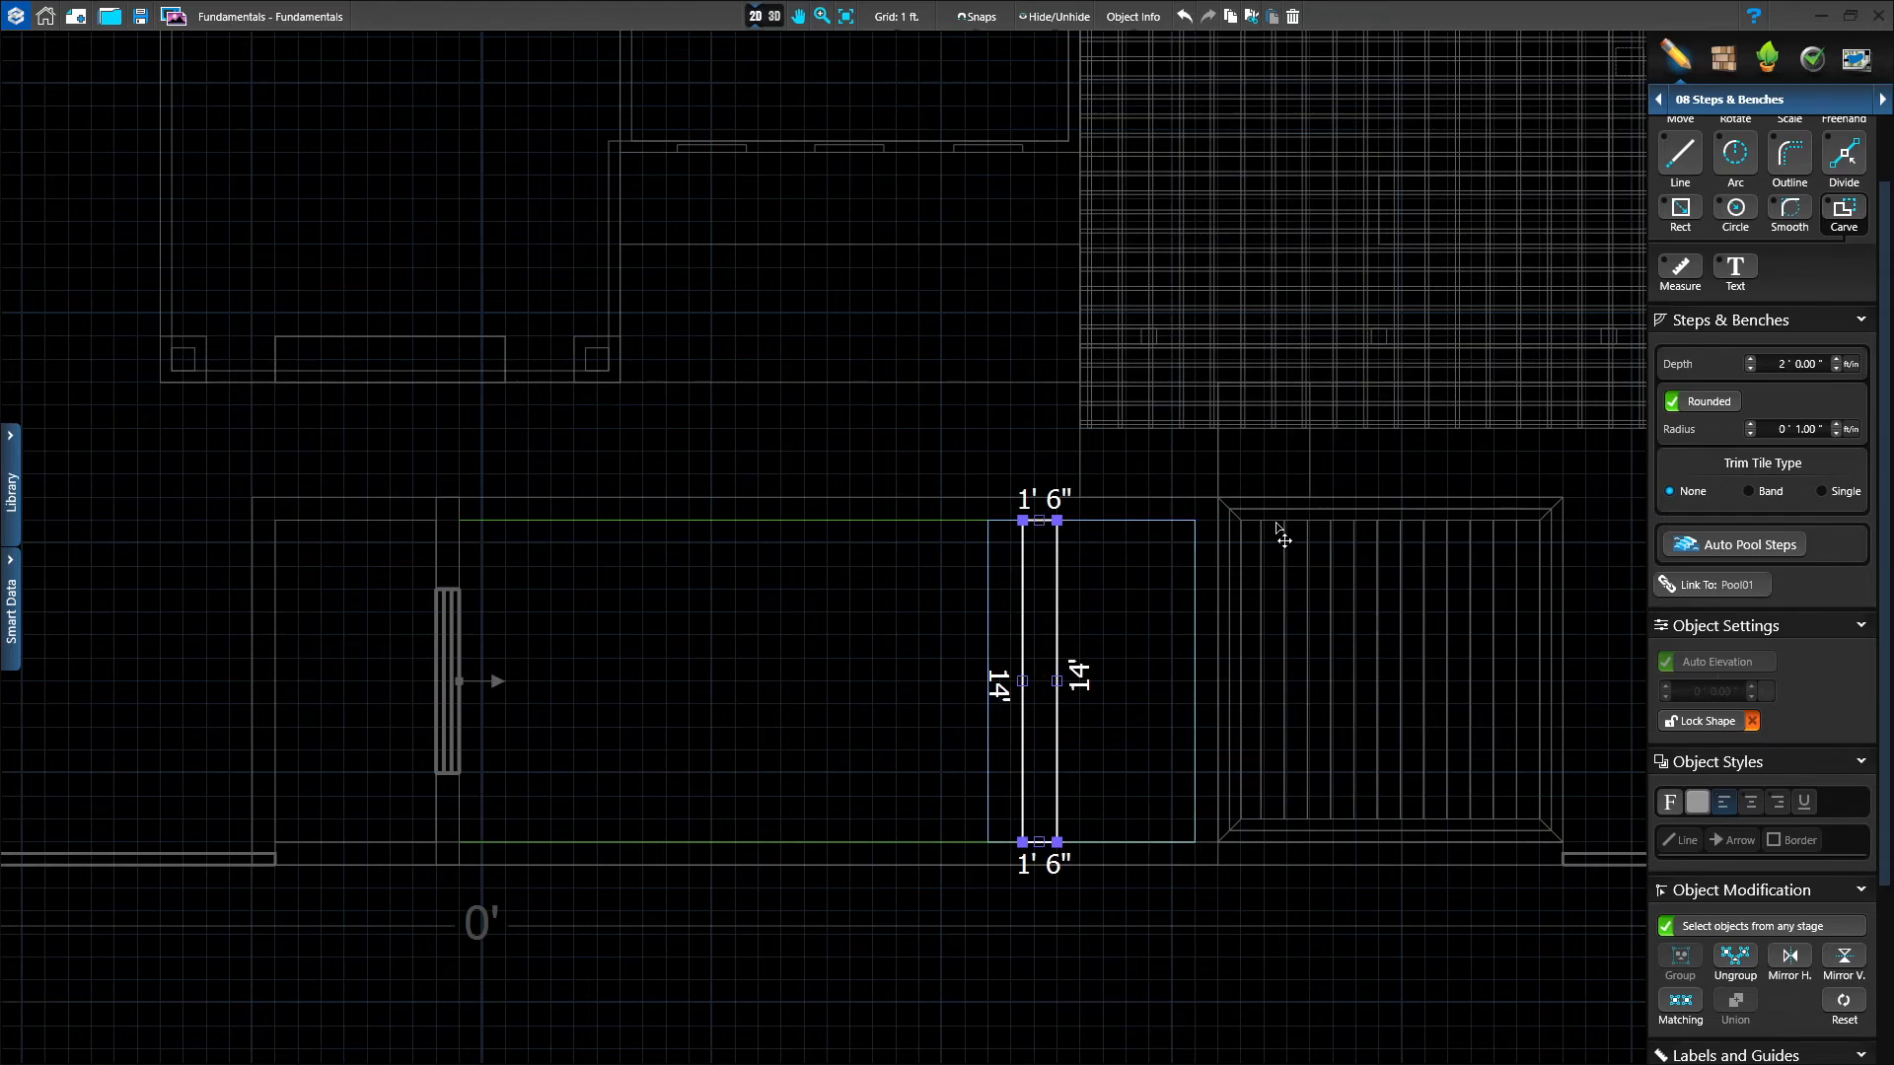
pyautogui.click(1023, 602)
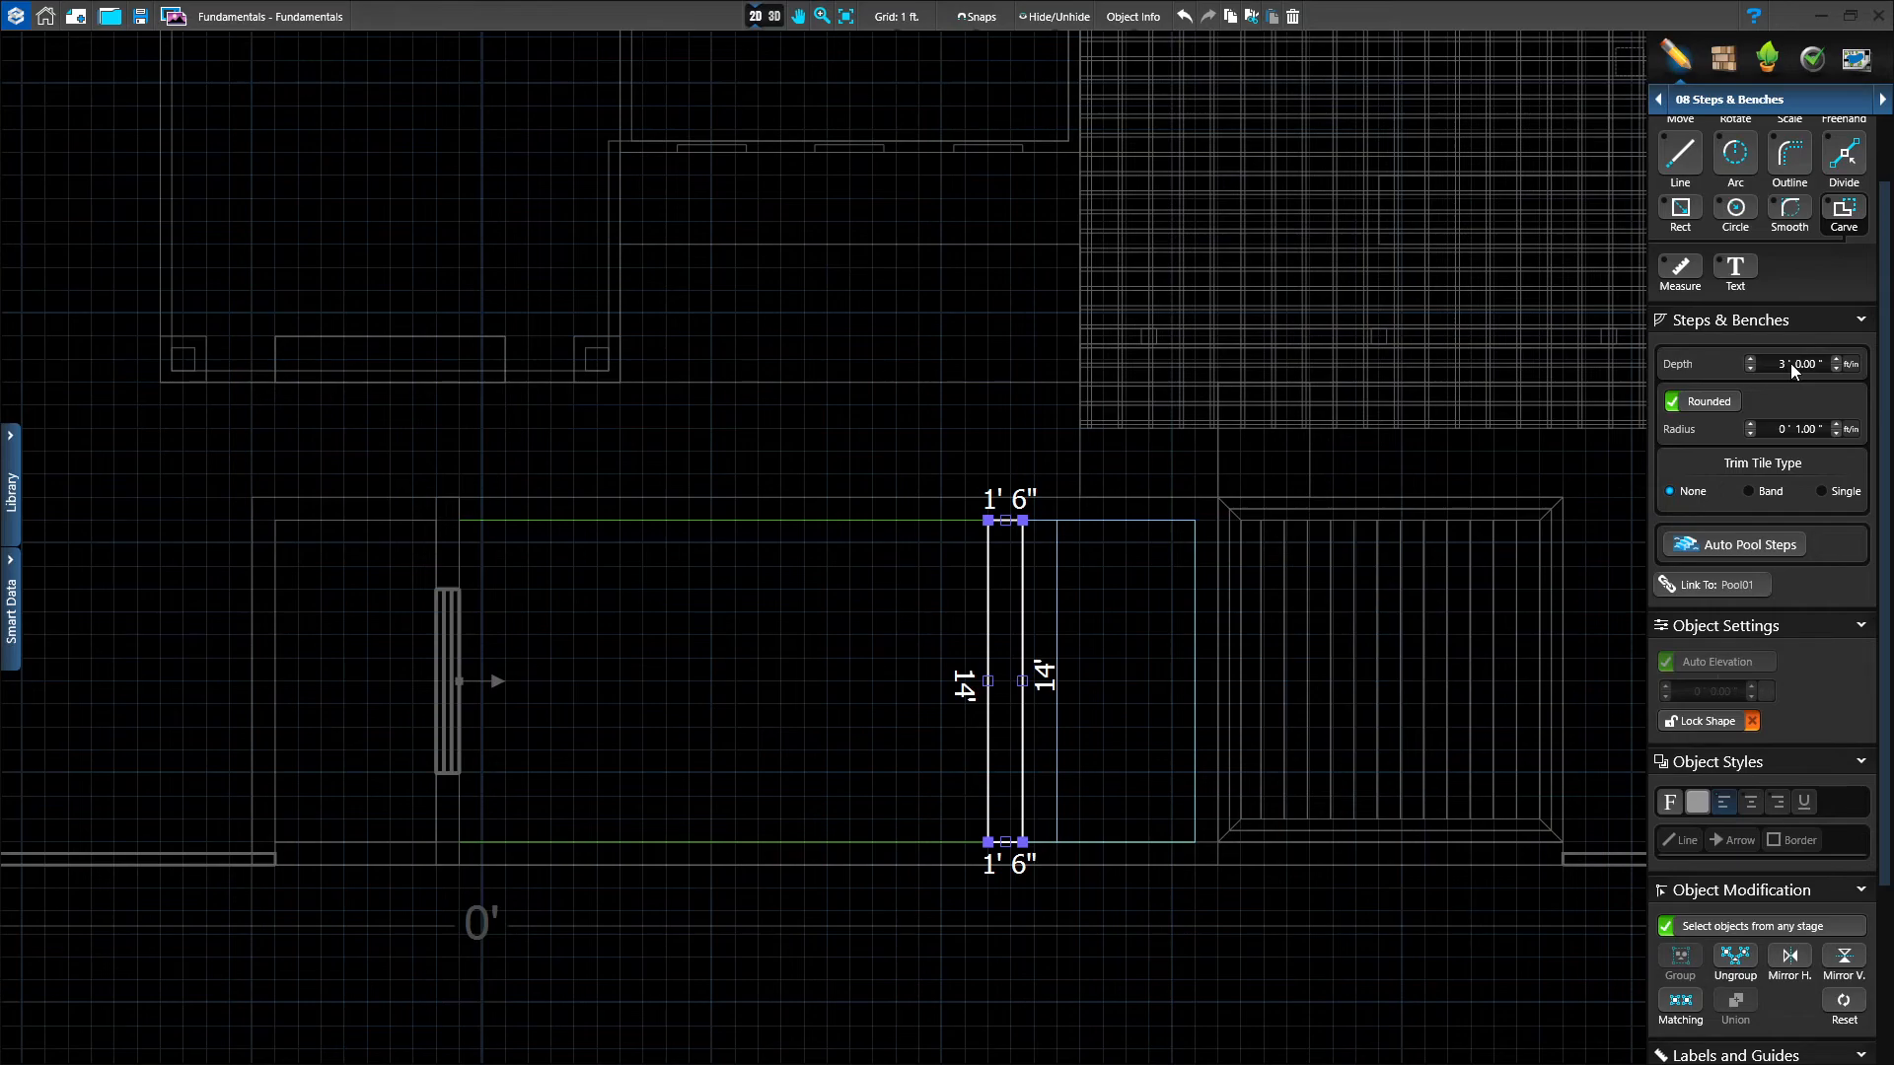
pyautogui.click(786, 446)
pyautogui.click(774, 16)
pyautogui.moveTo(1318, 717); pyautogui.dragTo(395, 686)
pyautogui.moveTo(619, 796); pyautogui.dragTo(955, 819, button='right')
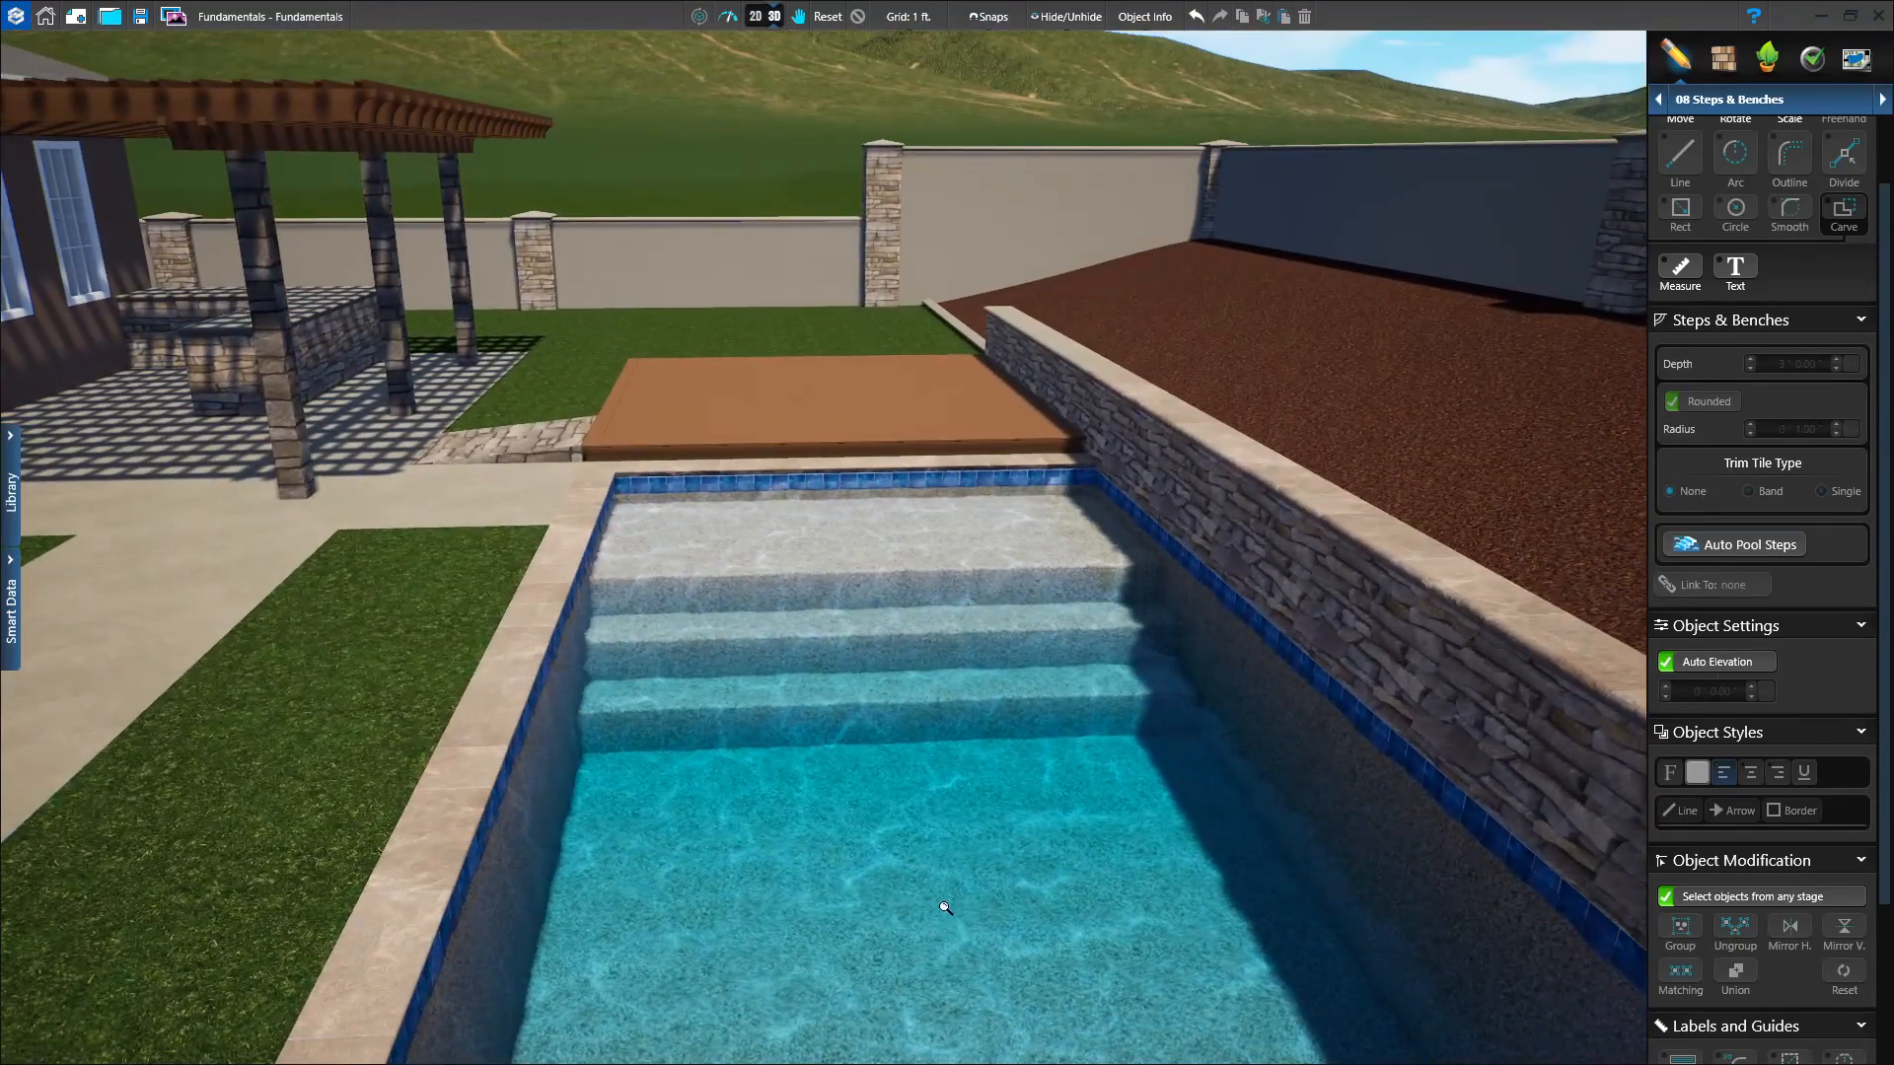
pyautogui.scroll(5, 942, 909)
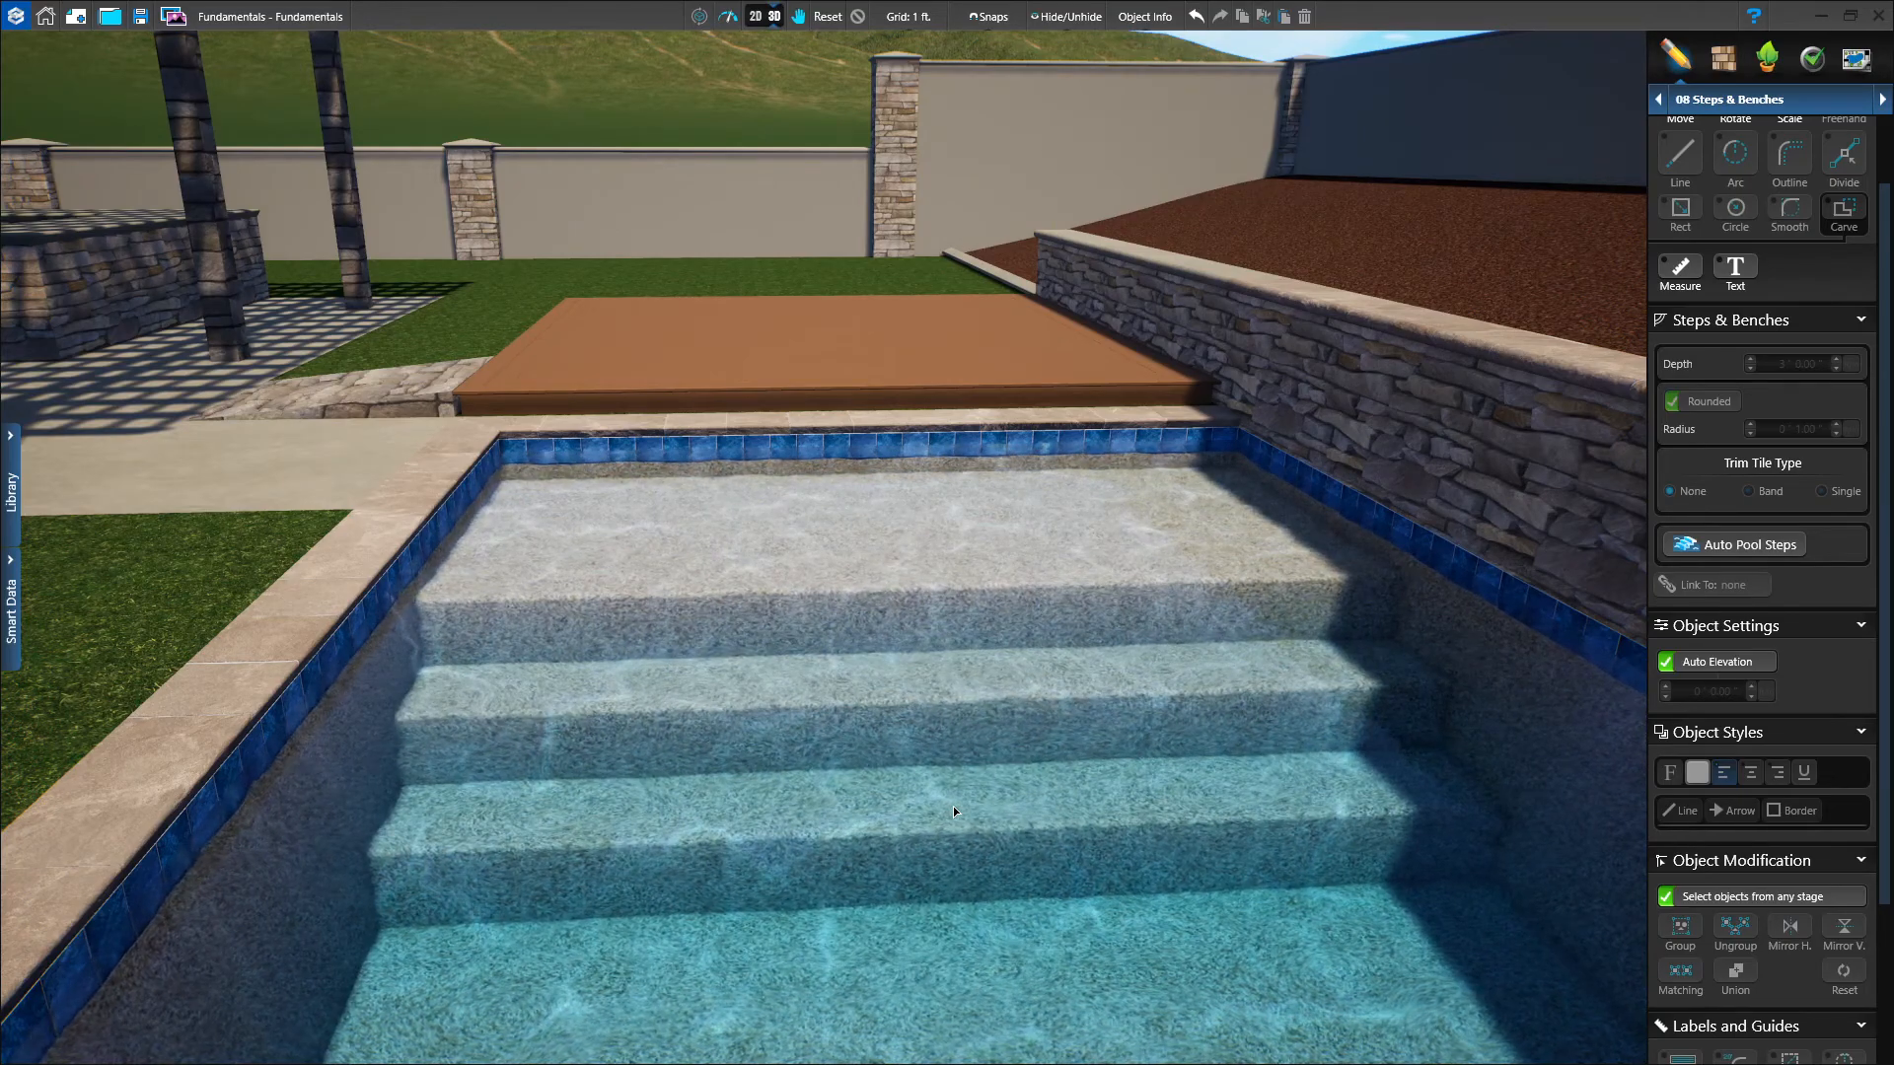
# Try a Band trim tile along the front edge of the top pool step and inspect it up close.
pyautogui.click(874, 595)
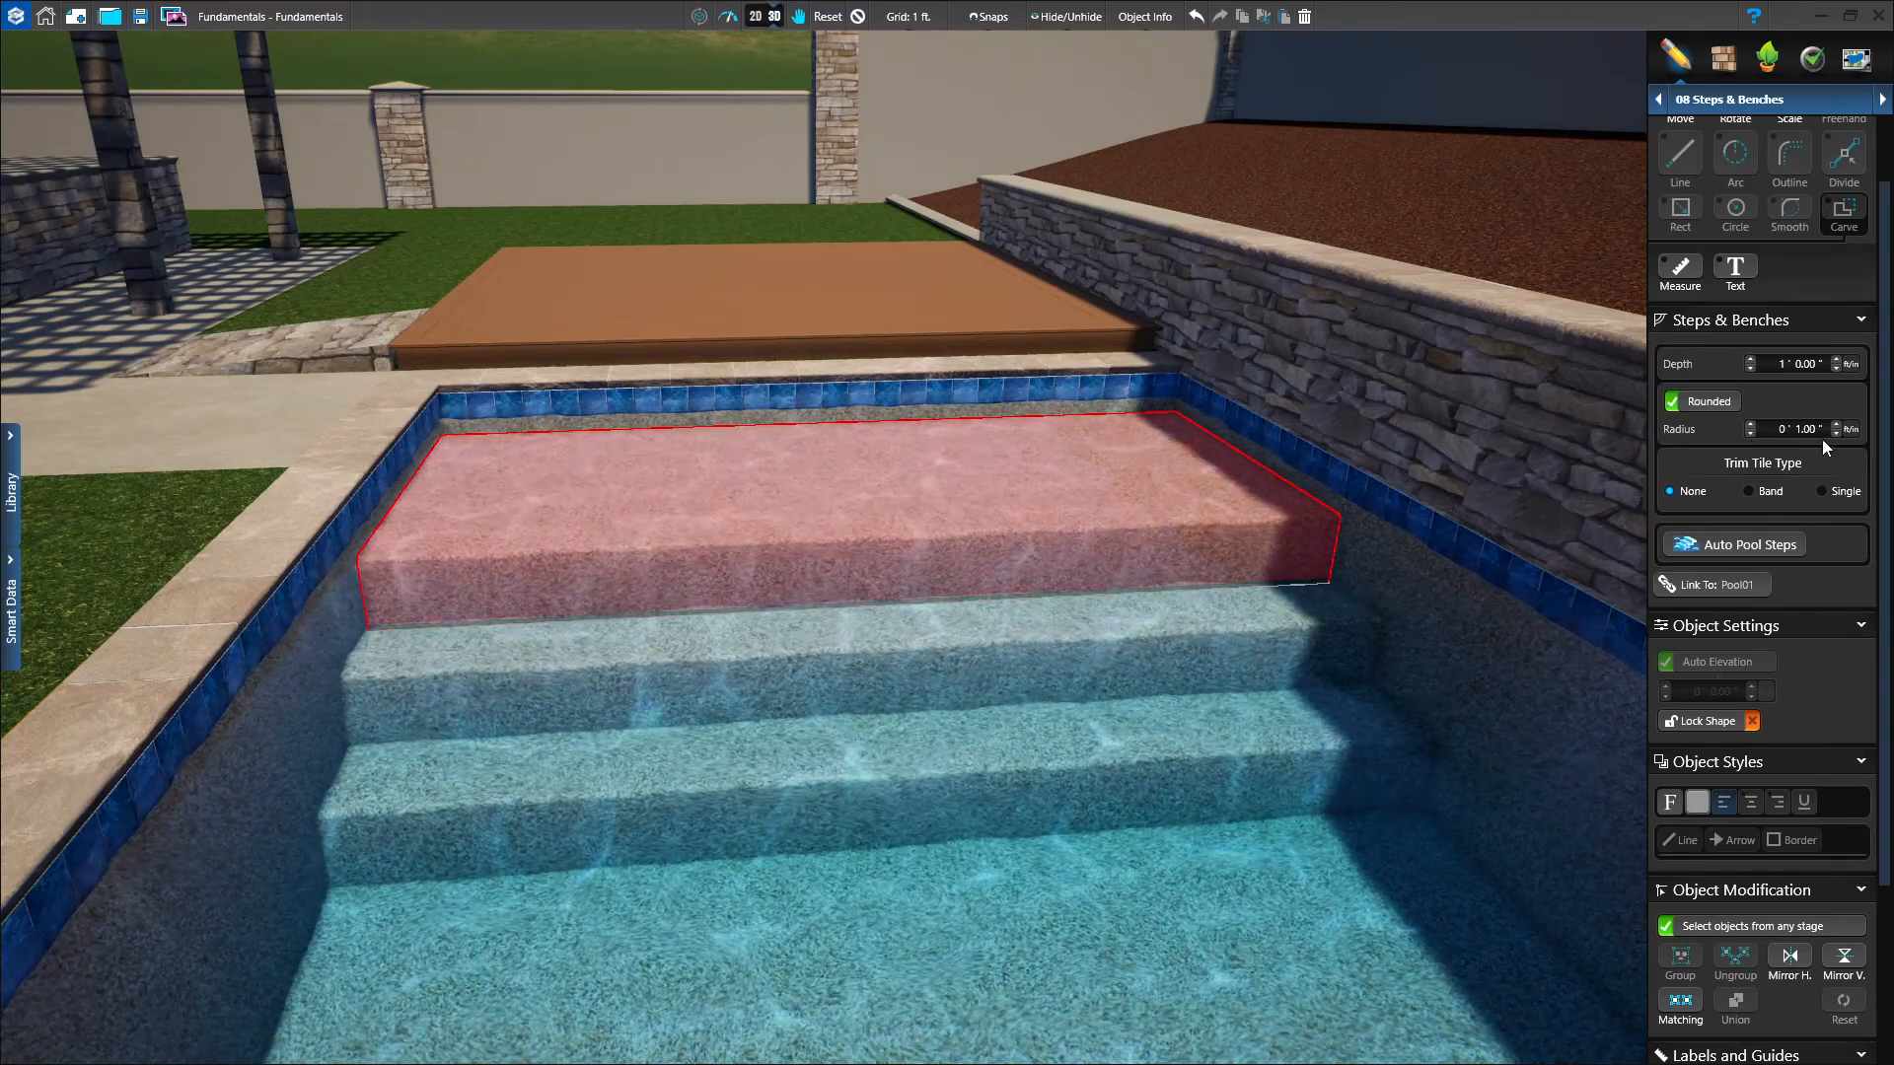
pyautogui.click(1749, 490)
pyautogui.moveTo(1213, 712); pyautogui.dragTo(1204, 852, button='right')
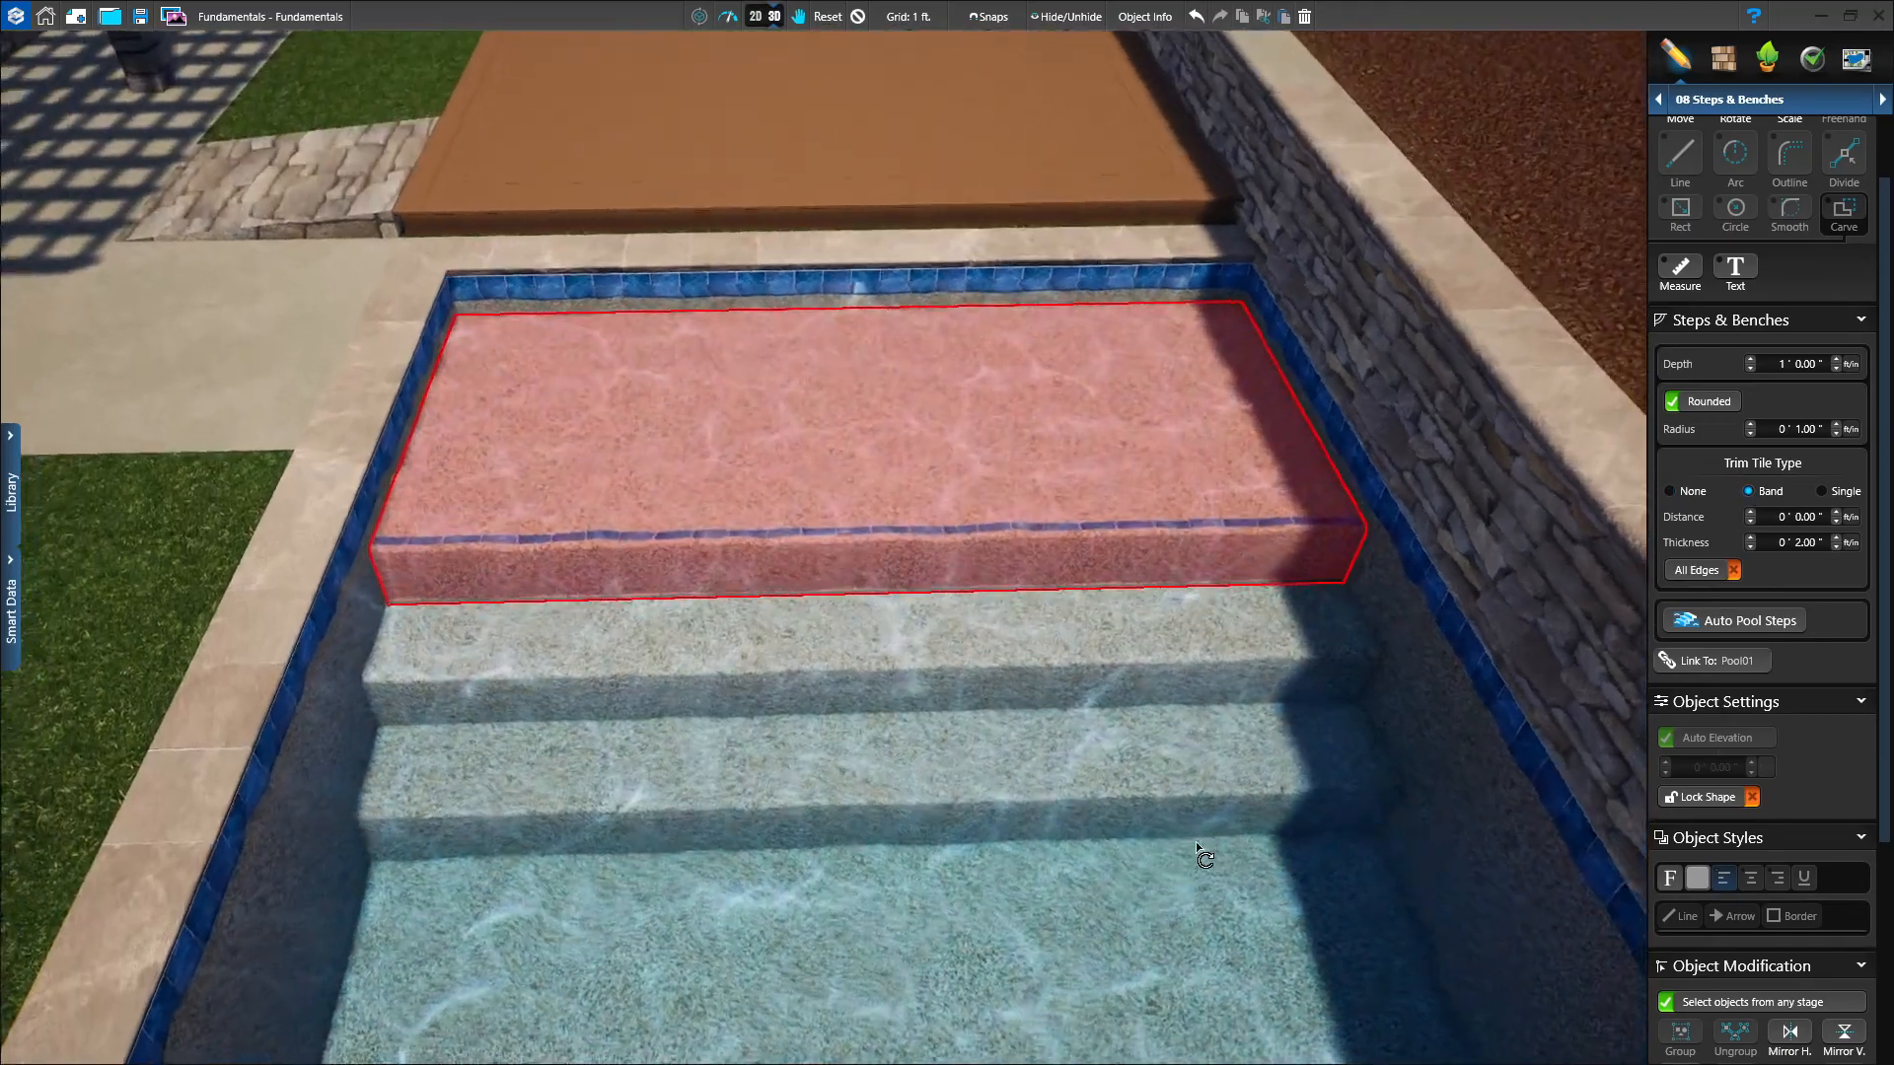
pyautogui.scroll(4, 1204, 852)
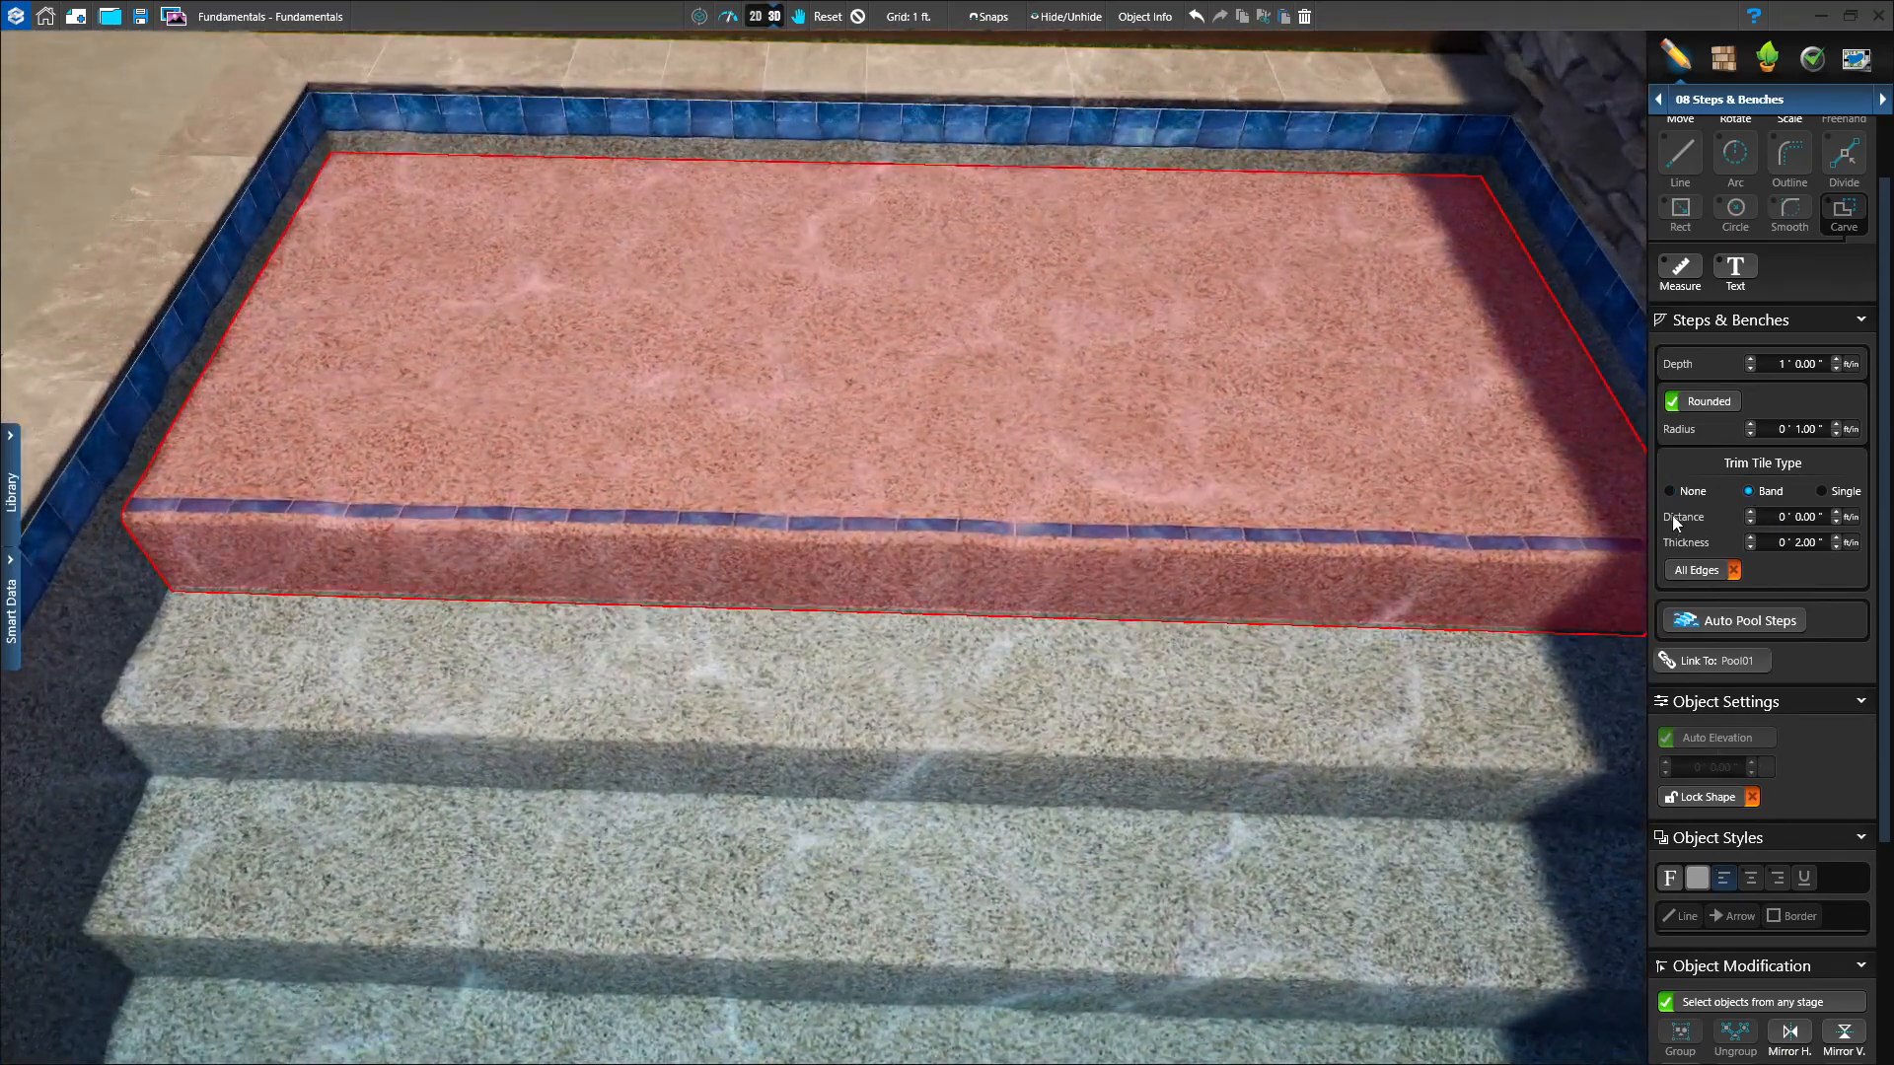
# Try a 1-inch thickness for the top step's trim band, and set its trim tile type back to None.
pyautogui.click(1835, 538)
pyautogui.click(1835, 538)
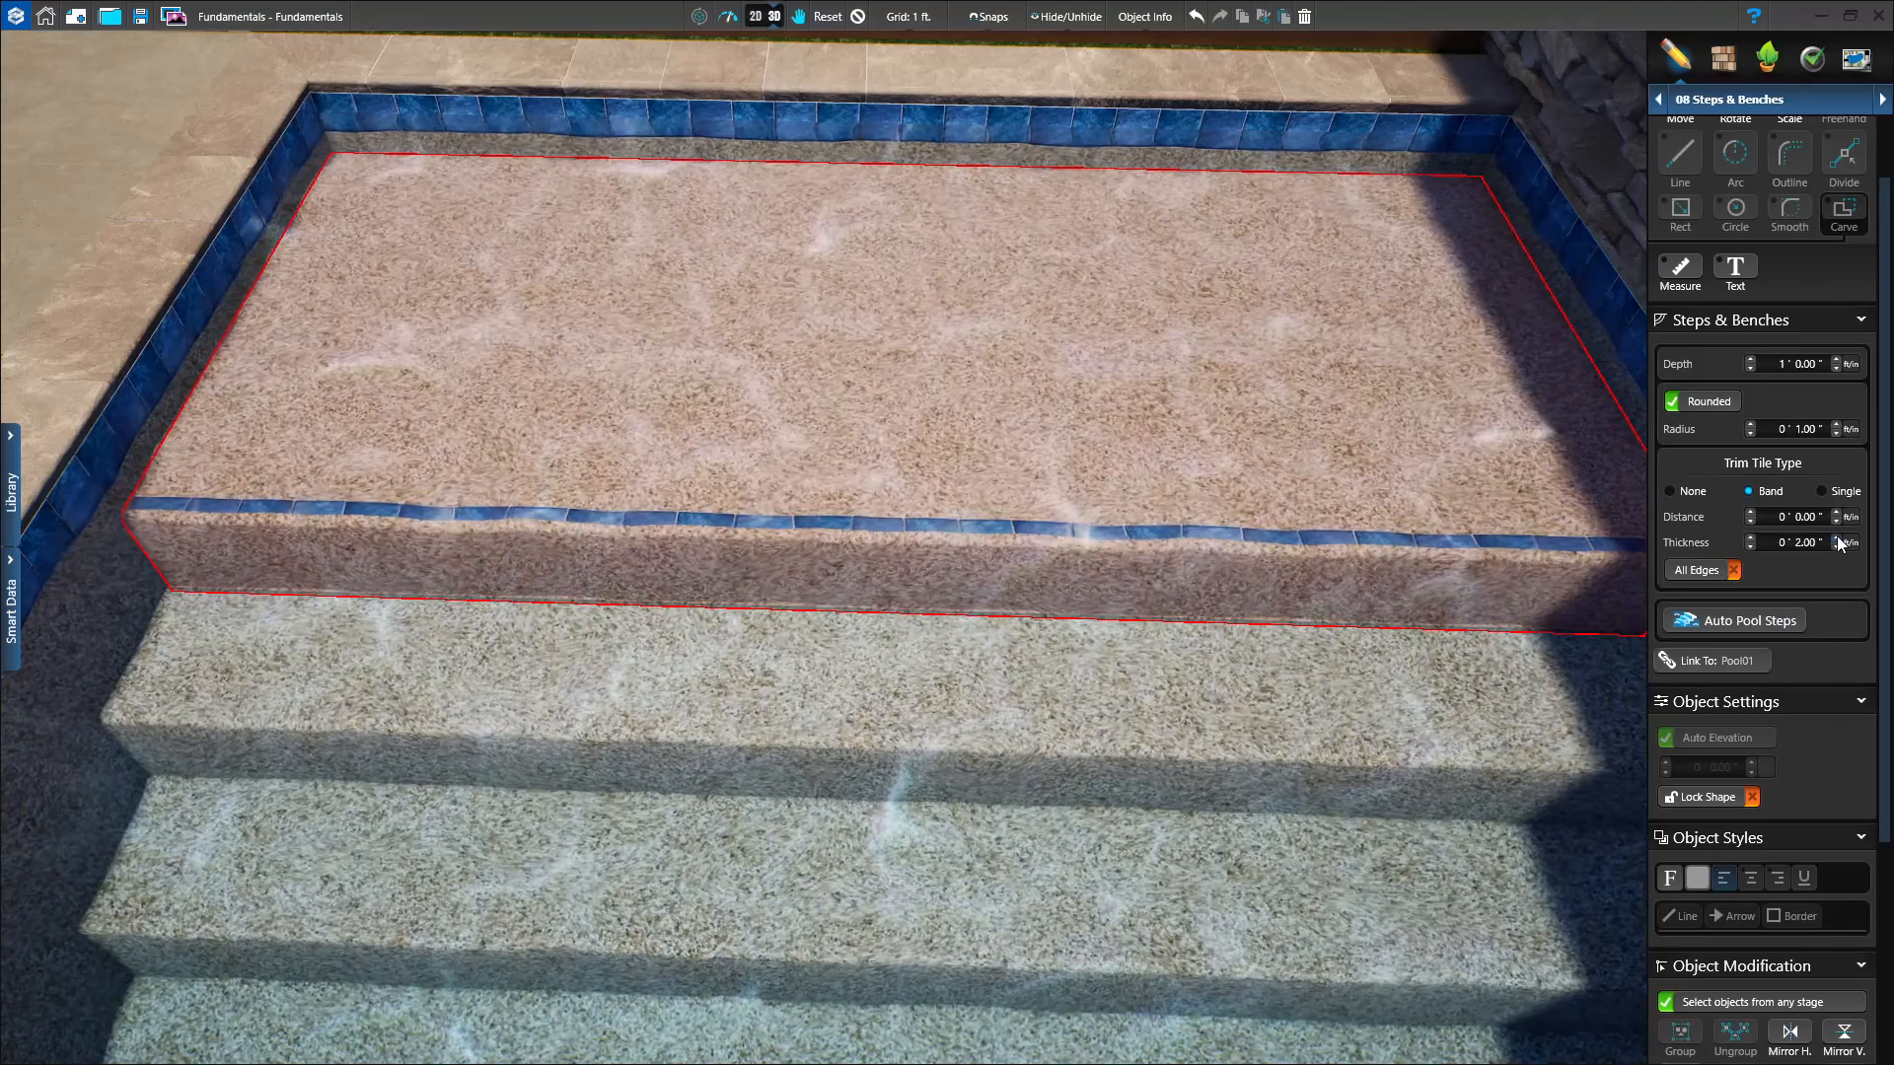
pyautogui.click(1836, 537)
pyautogui.click(1836, 549)
pyautogui.click(1837, 546)
pyautogui.click(1836, 547)
pyautogui.click(1836, 546)
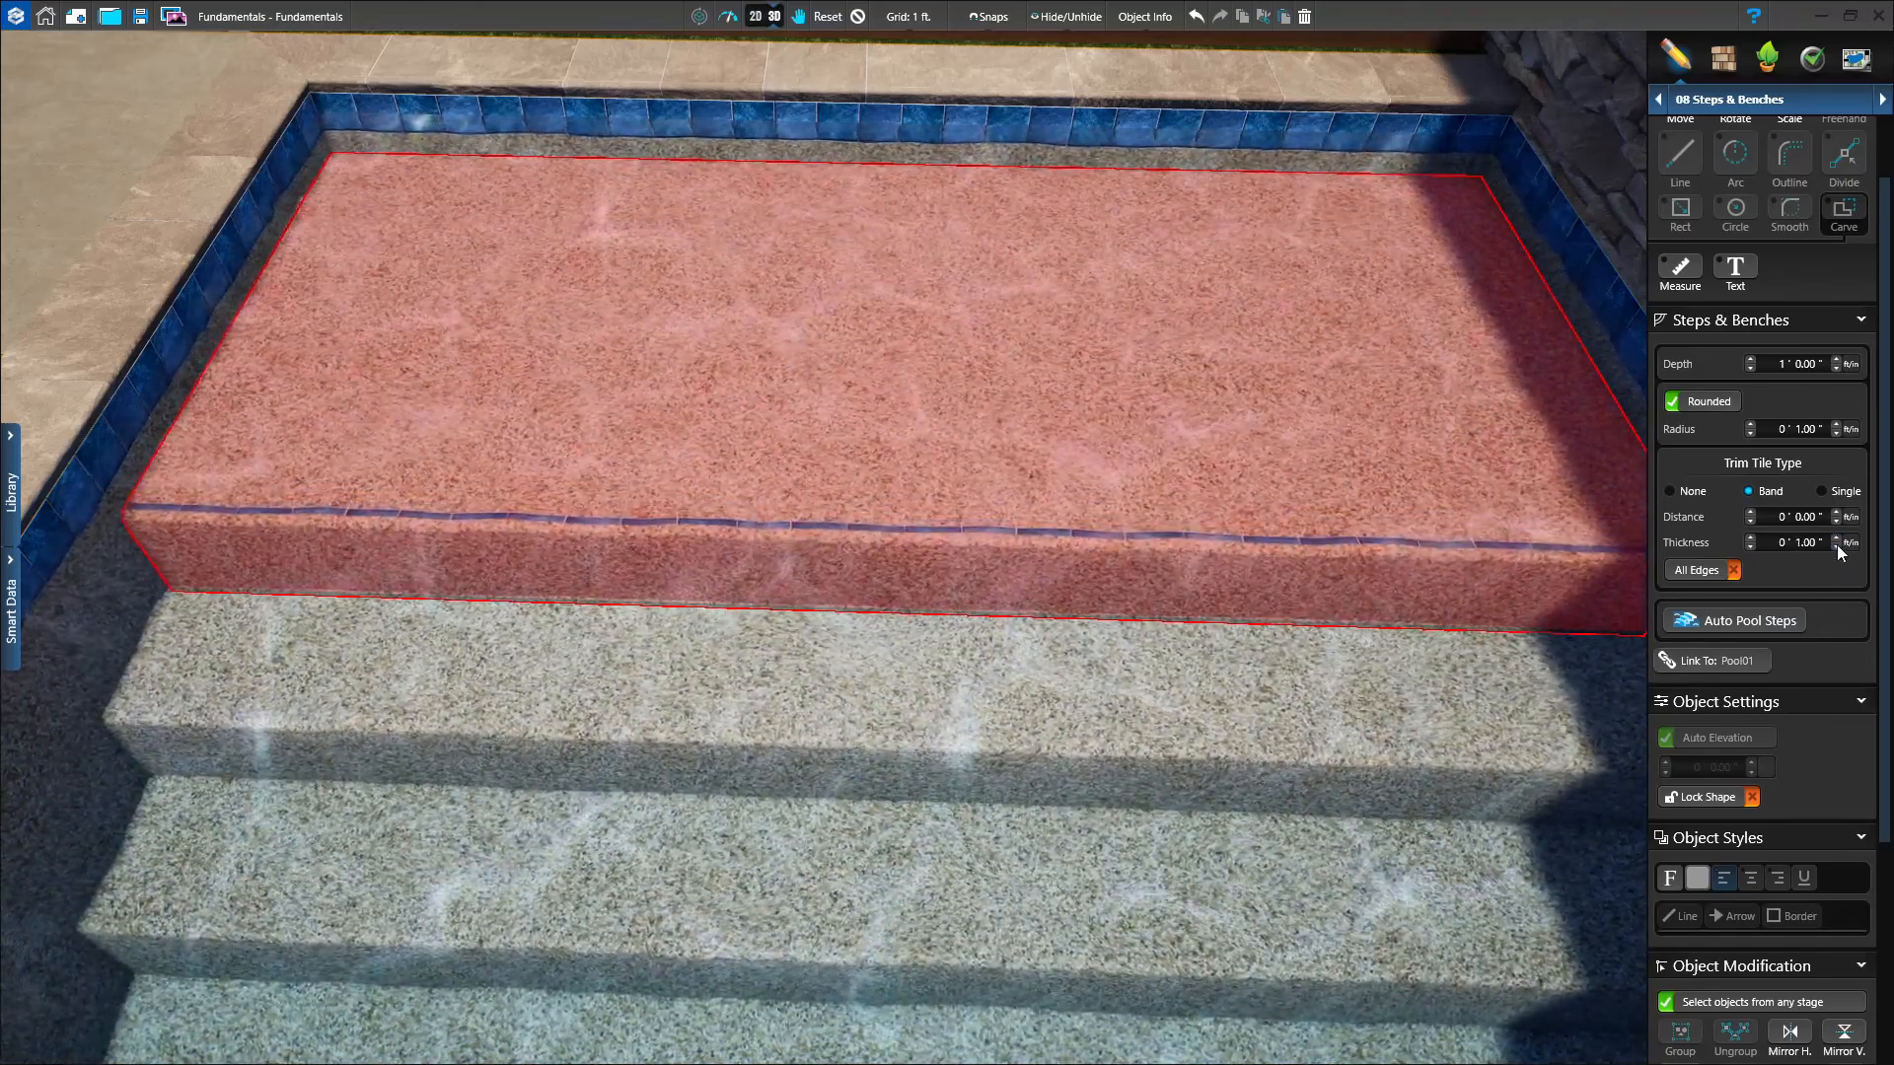
pyautogui.click(1672, 491)
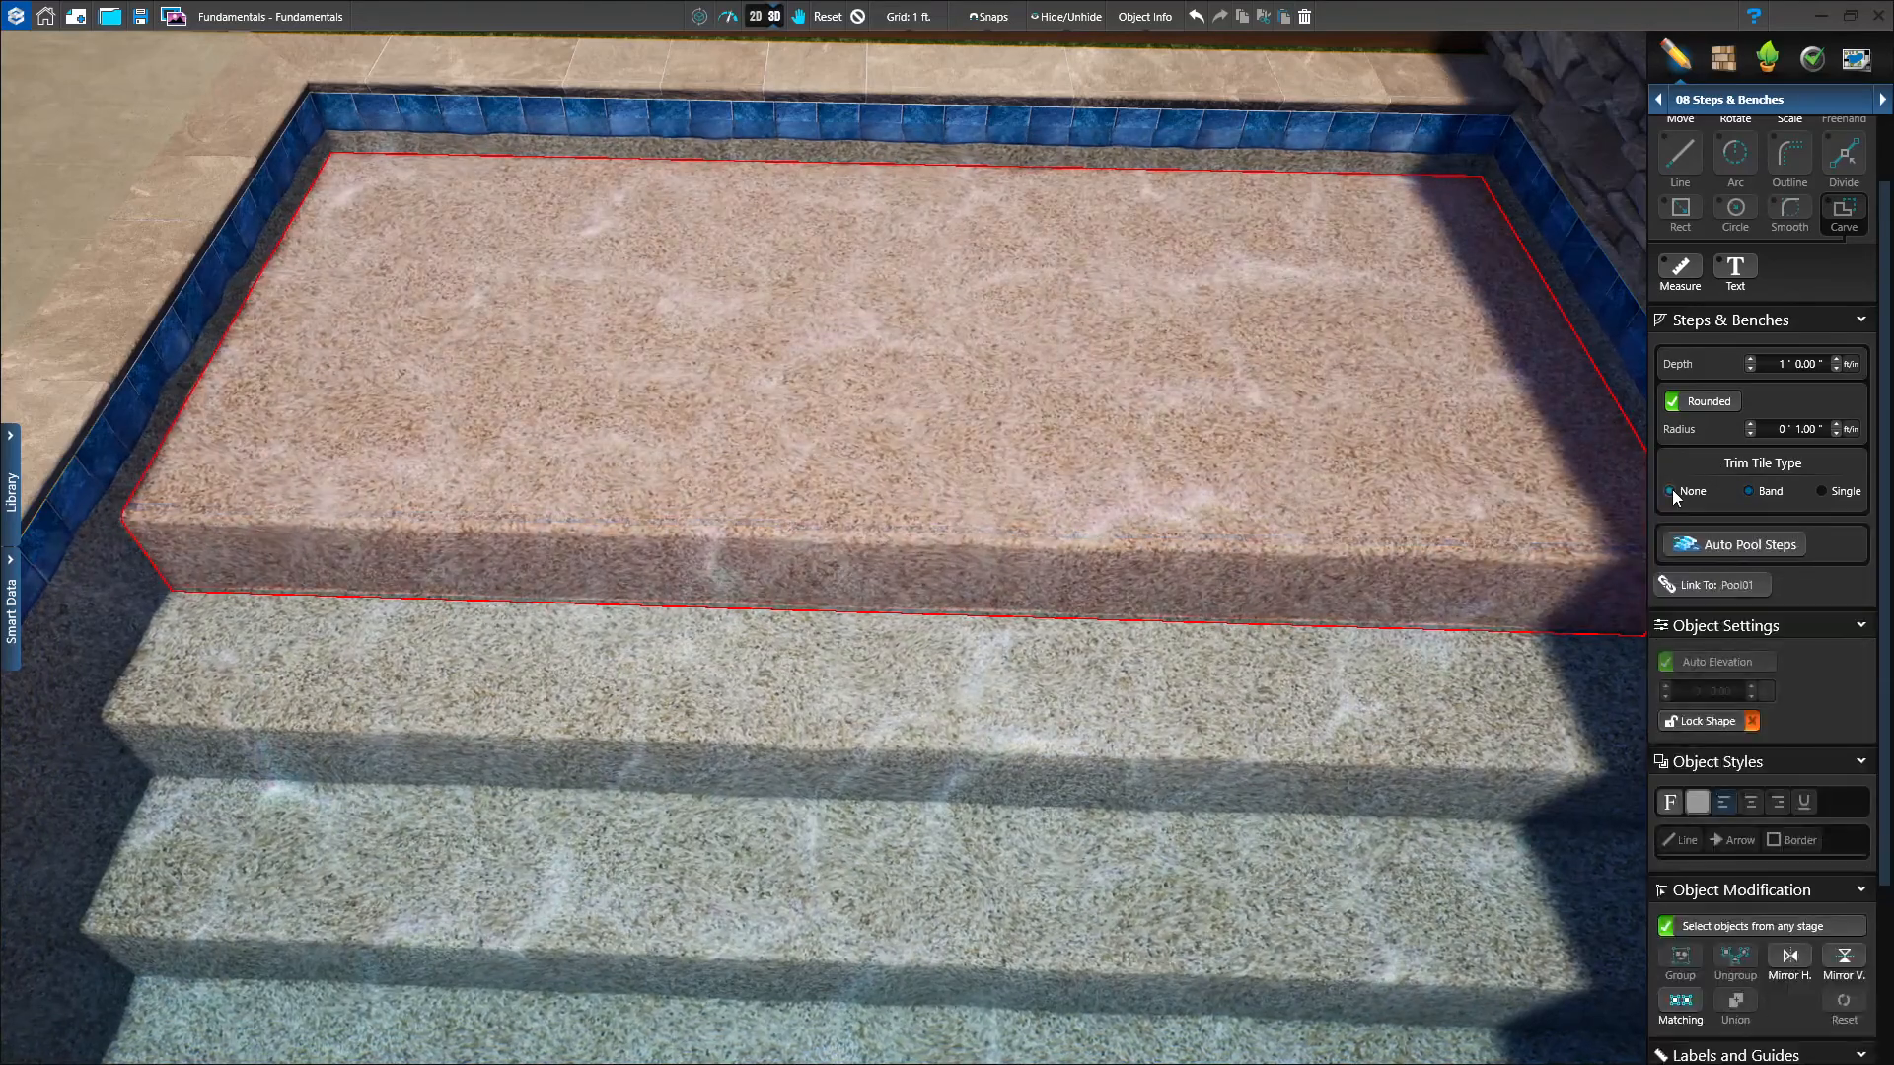
# Clear the selection and look over the pool steps and the spa interior in 3D.
pyautogui.scroll(-5, 1363, 512)
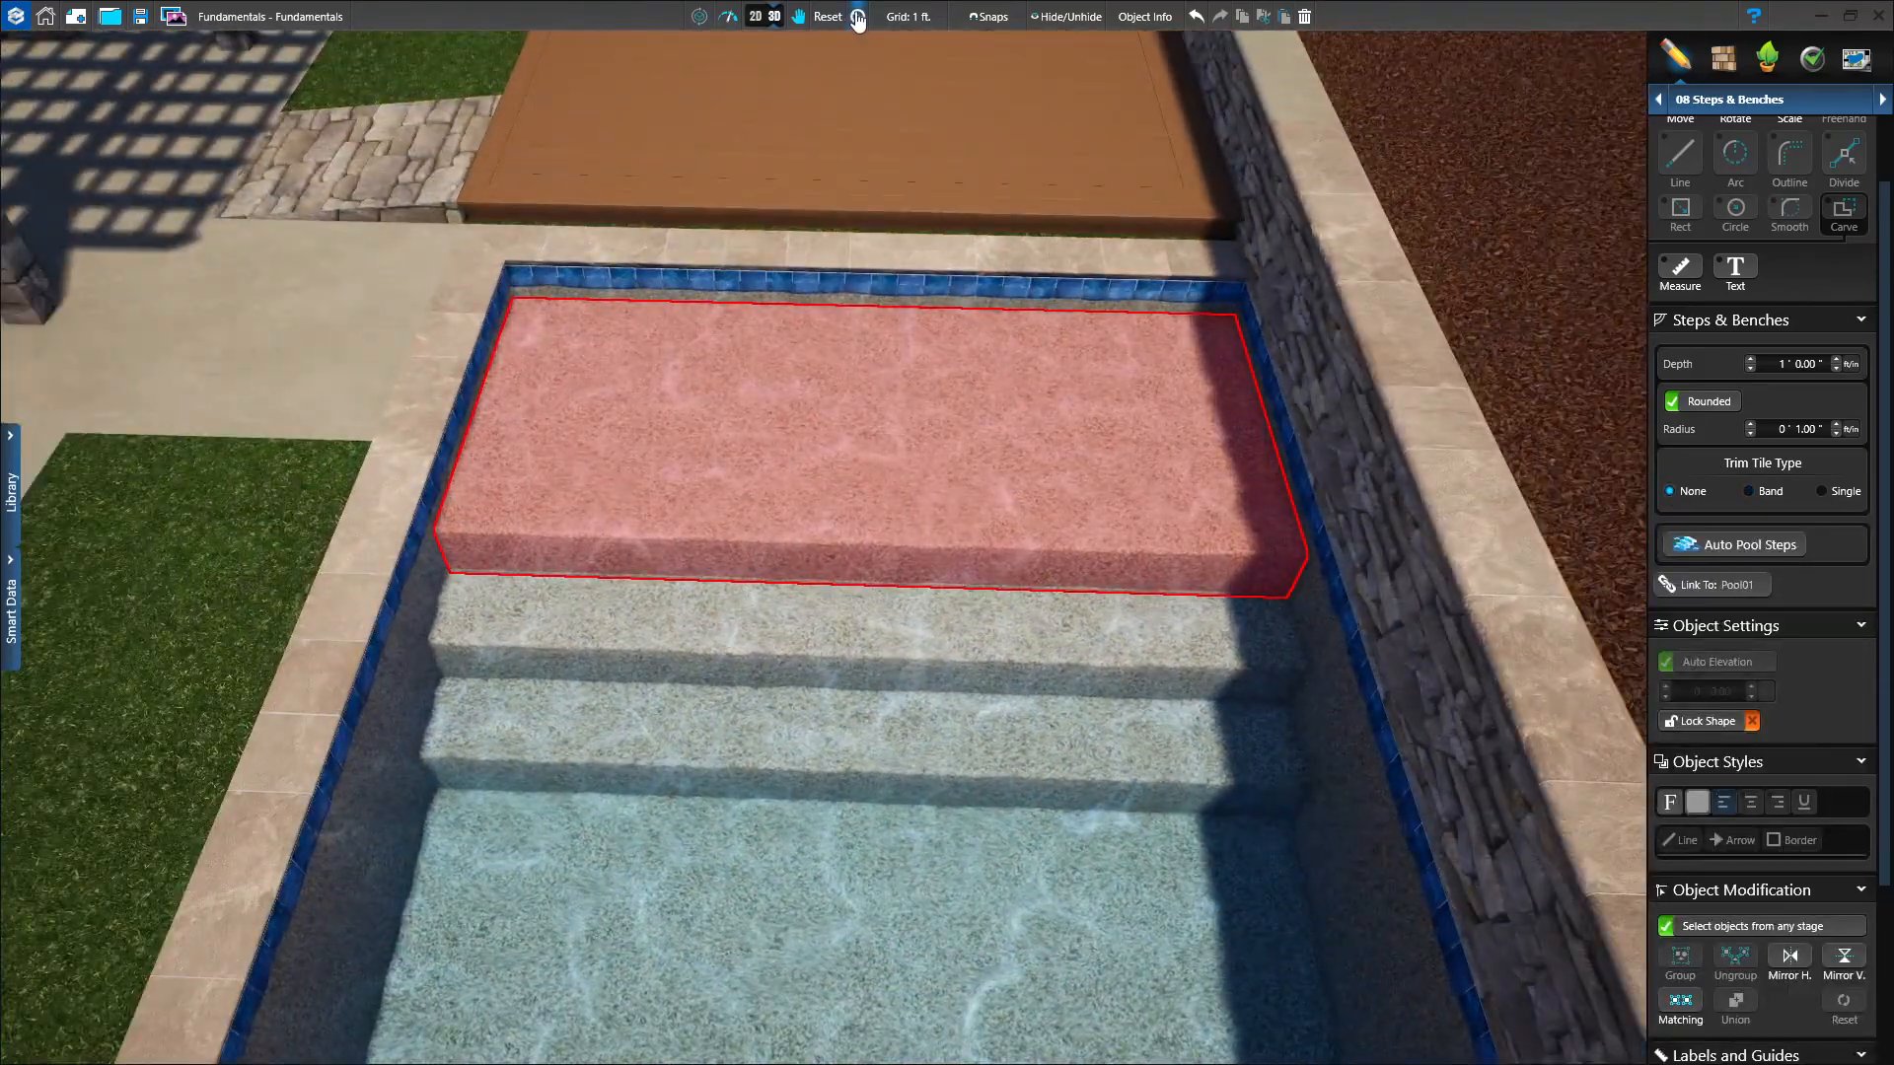
pyautogui.click(858, 17)
pyautogui.moveTo(973, 779); pyautogui.dragTo(956, 832, button='right')
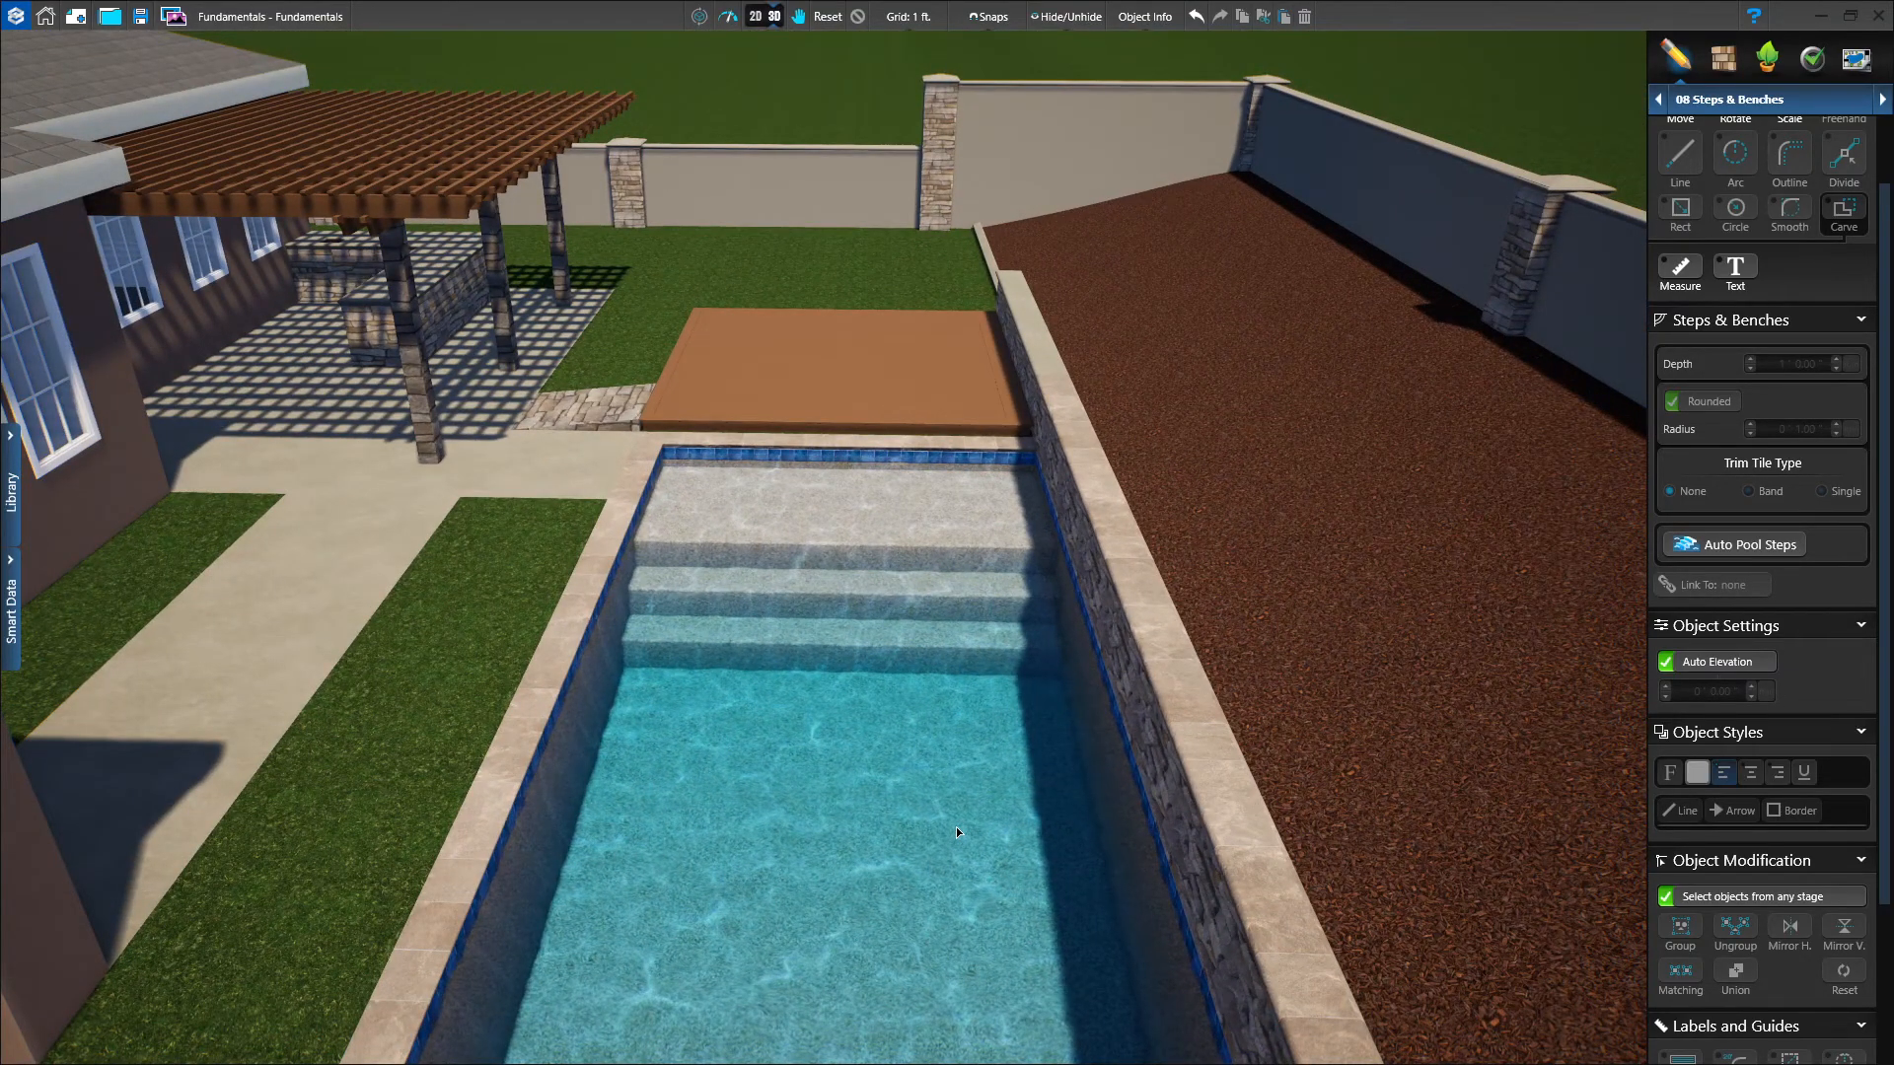
pyautogui.moveTo(955, 833); pyautogui.dragTo(812, 785, button='right')
pyautogui.scroll(5, 812, 785)
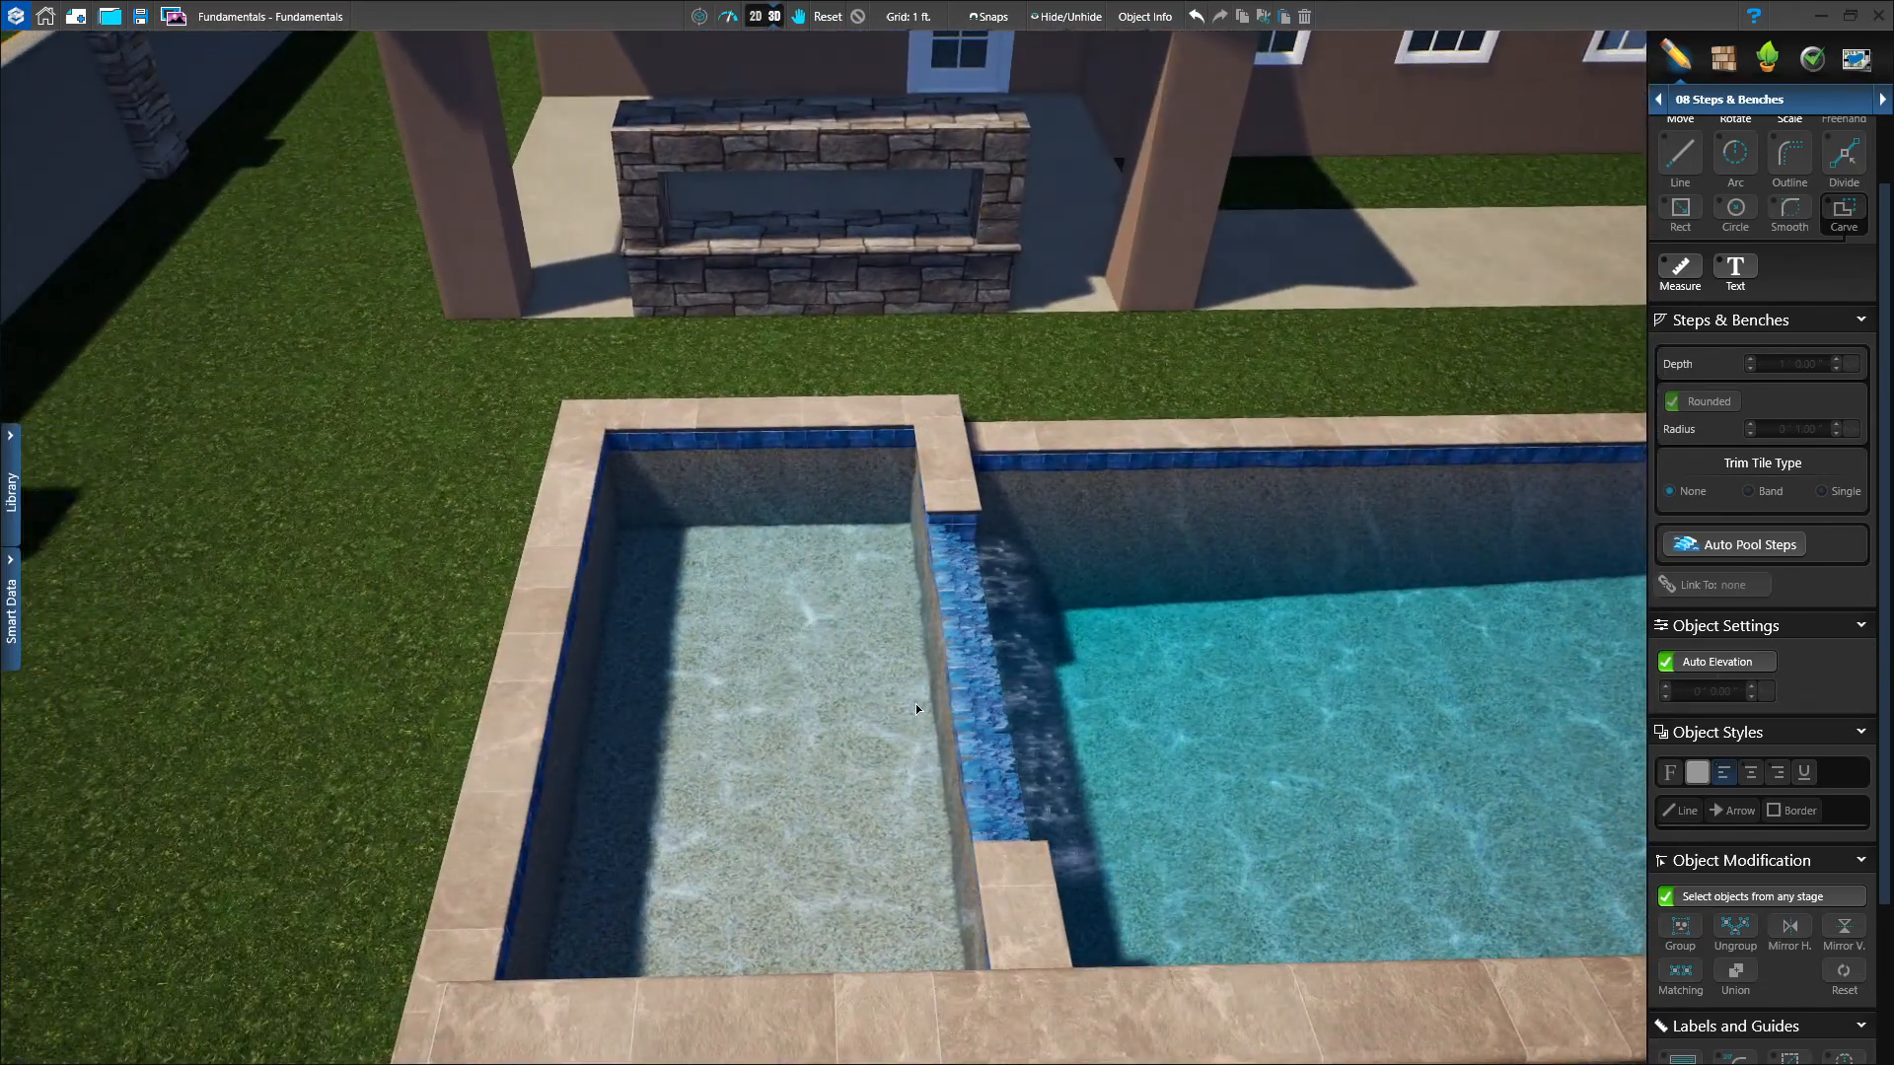
# In plan view, place normal Auto Pool Steps against the spa's end wall opposite the spillover.
pyautogui.click(755, 16)
pyautogui.moveTo(588, 765); pyautogui.dragTo(1101, 759, button='middle')
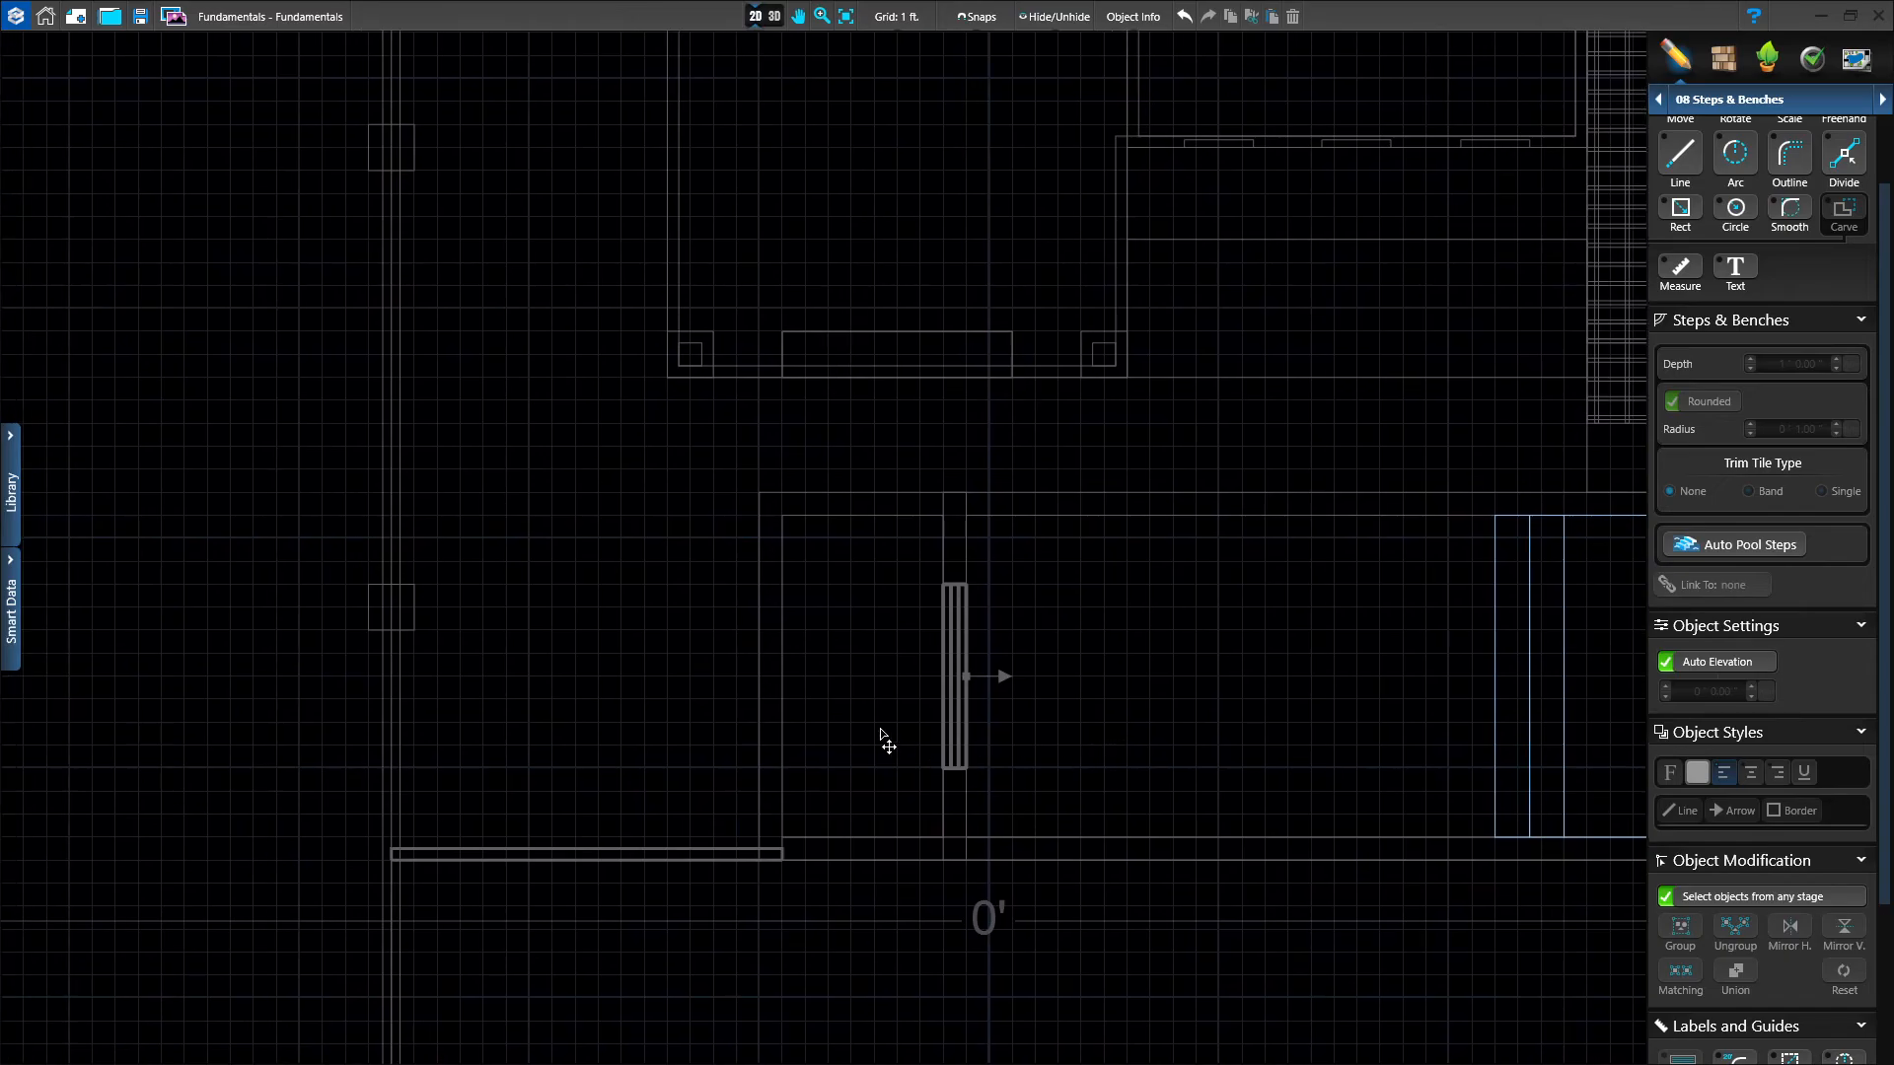
pyautogui.scroll(2, 883, 736)
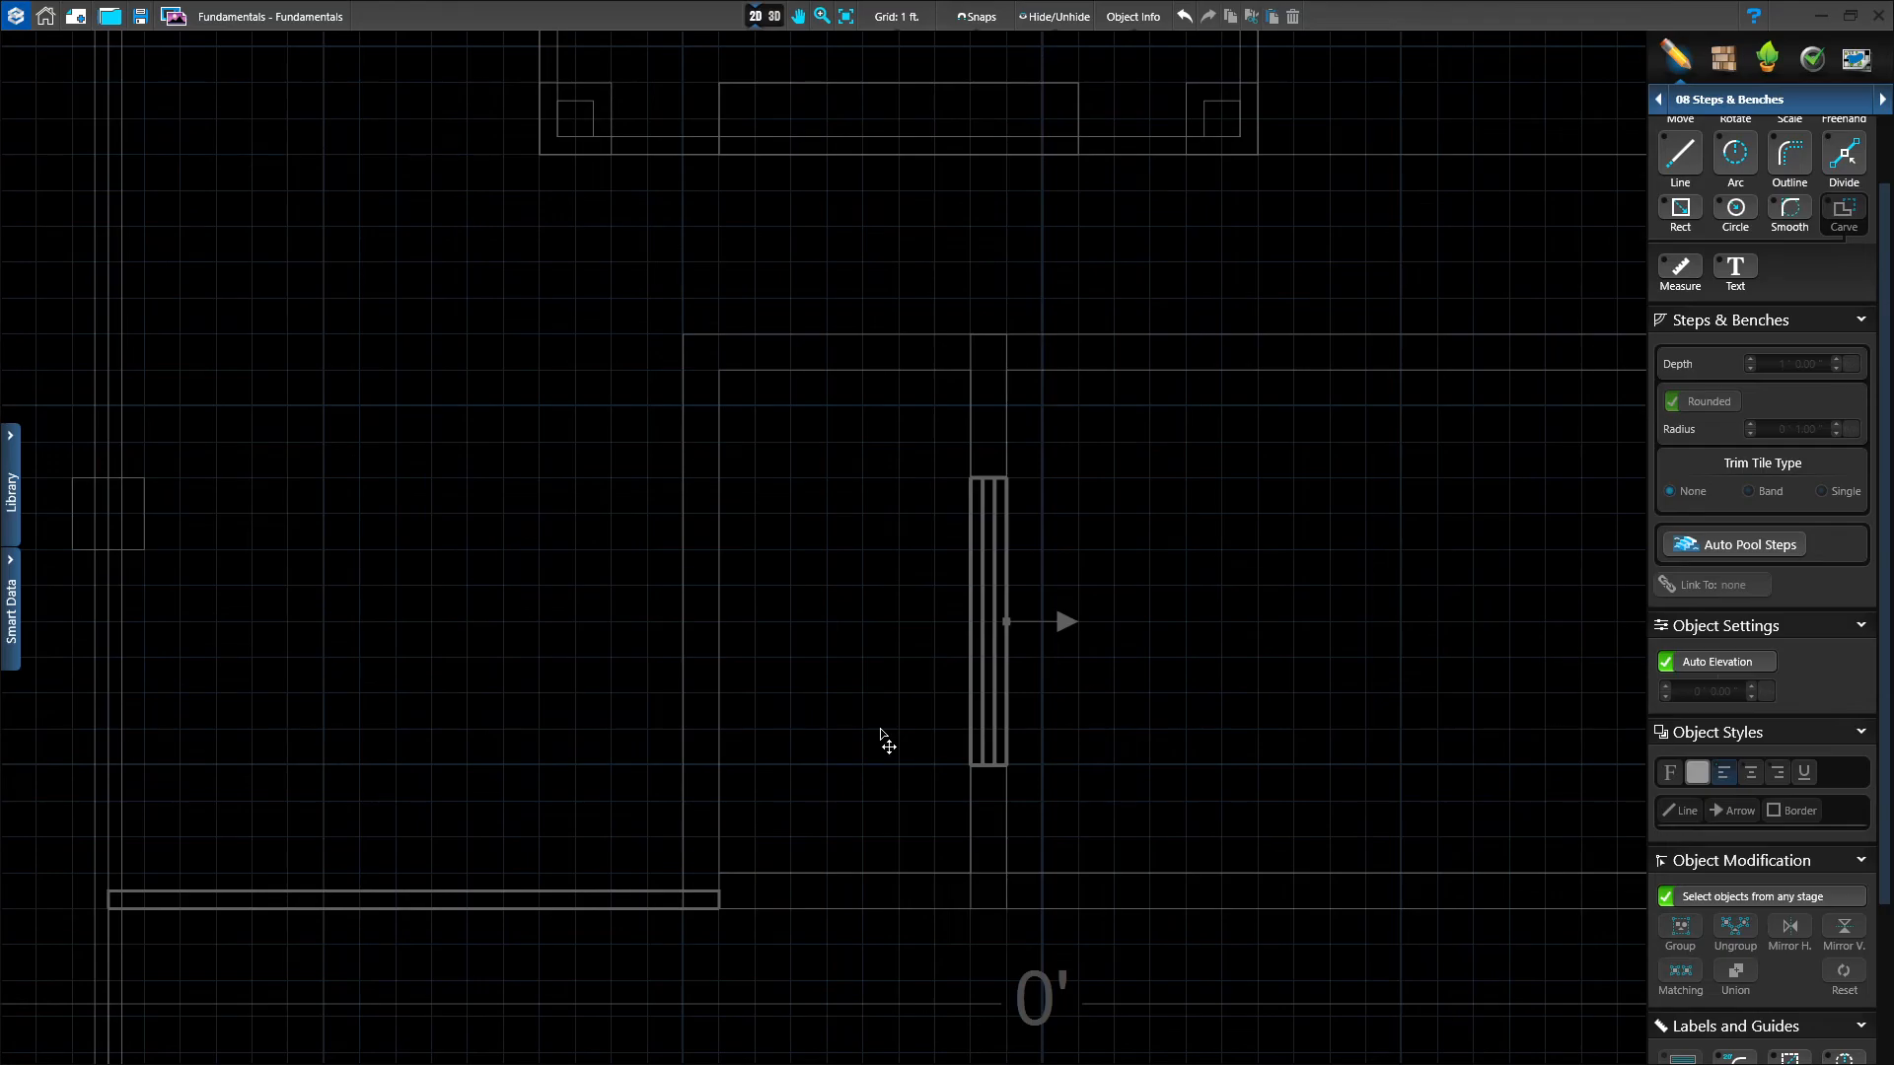
pyautogui.click(1742, 549)
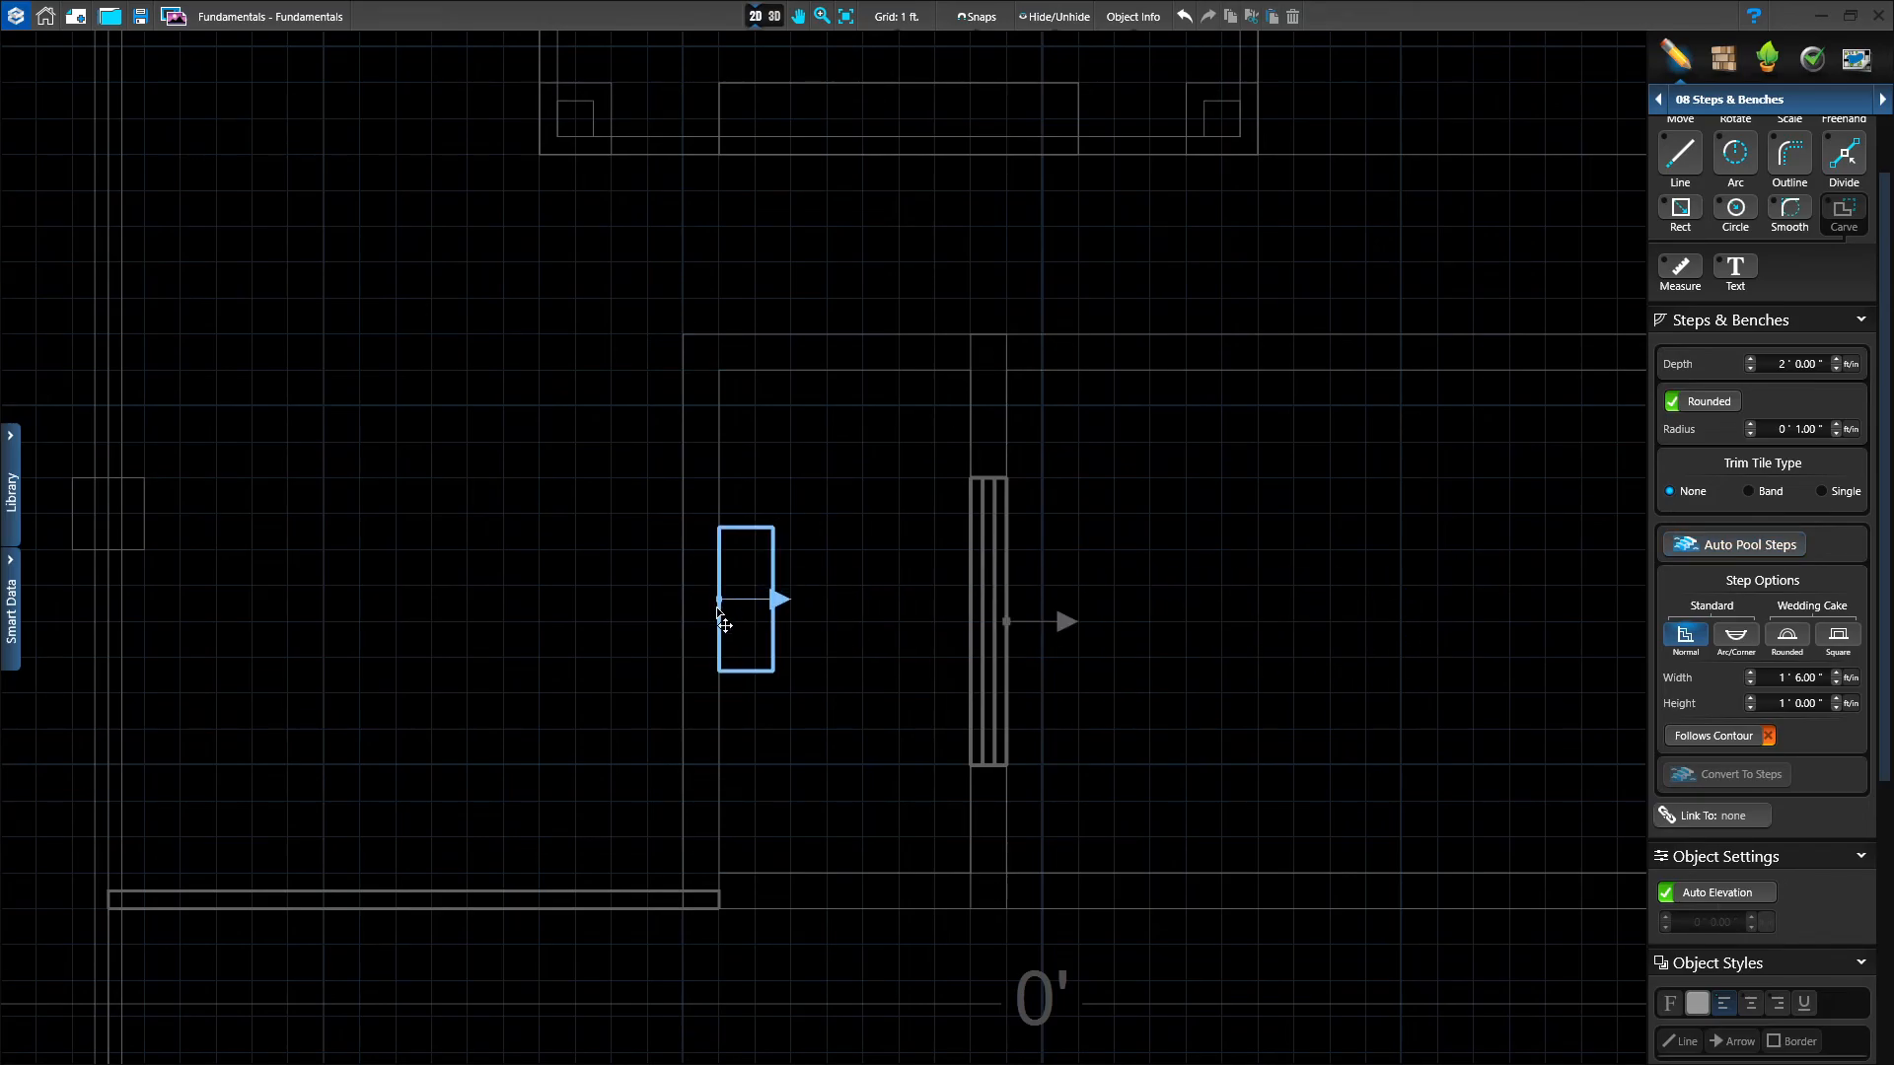
pyautogui.click(717, 620)
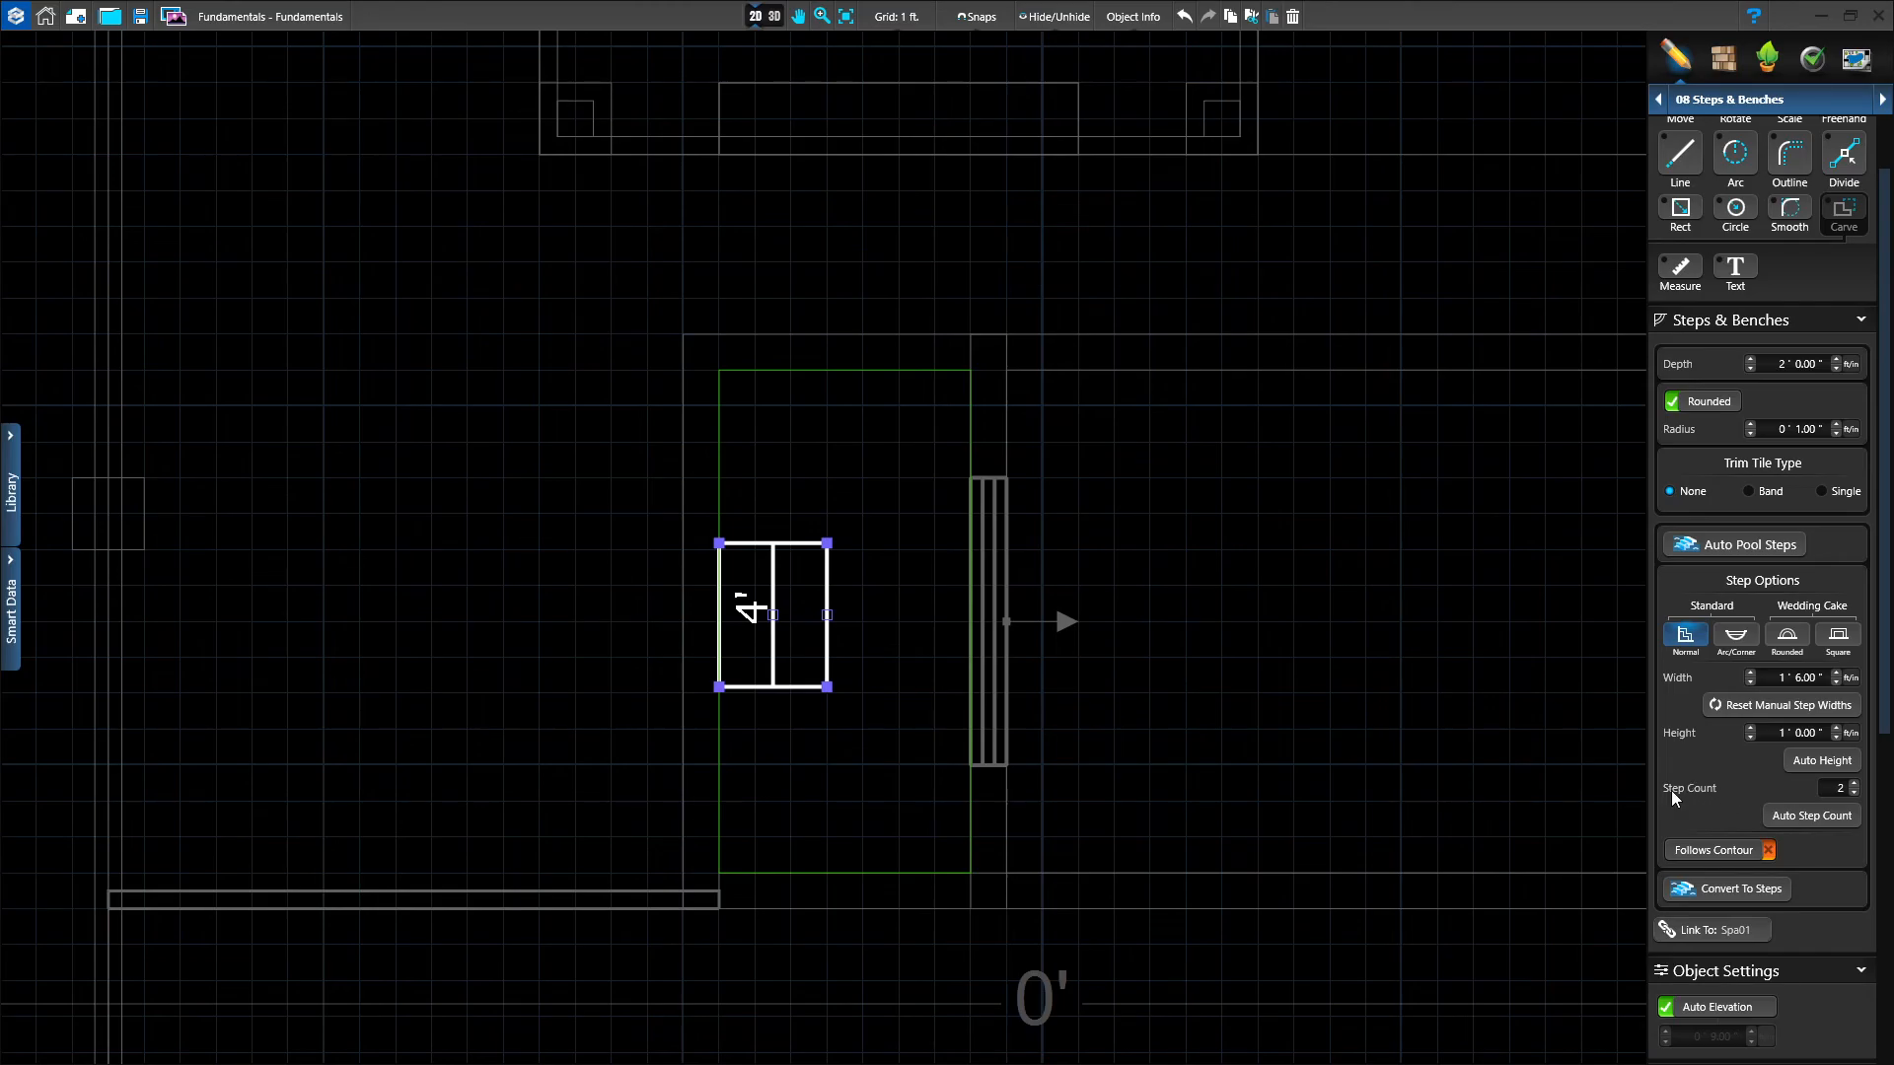
# Reduce the spa step count to 1 and extend the step around the spa's entire perimeter as a continuous bench.
pyautogui.click(1854, 793)
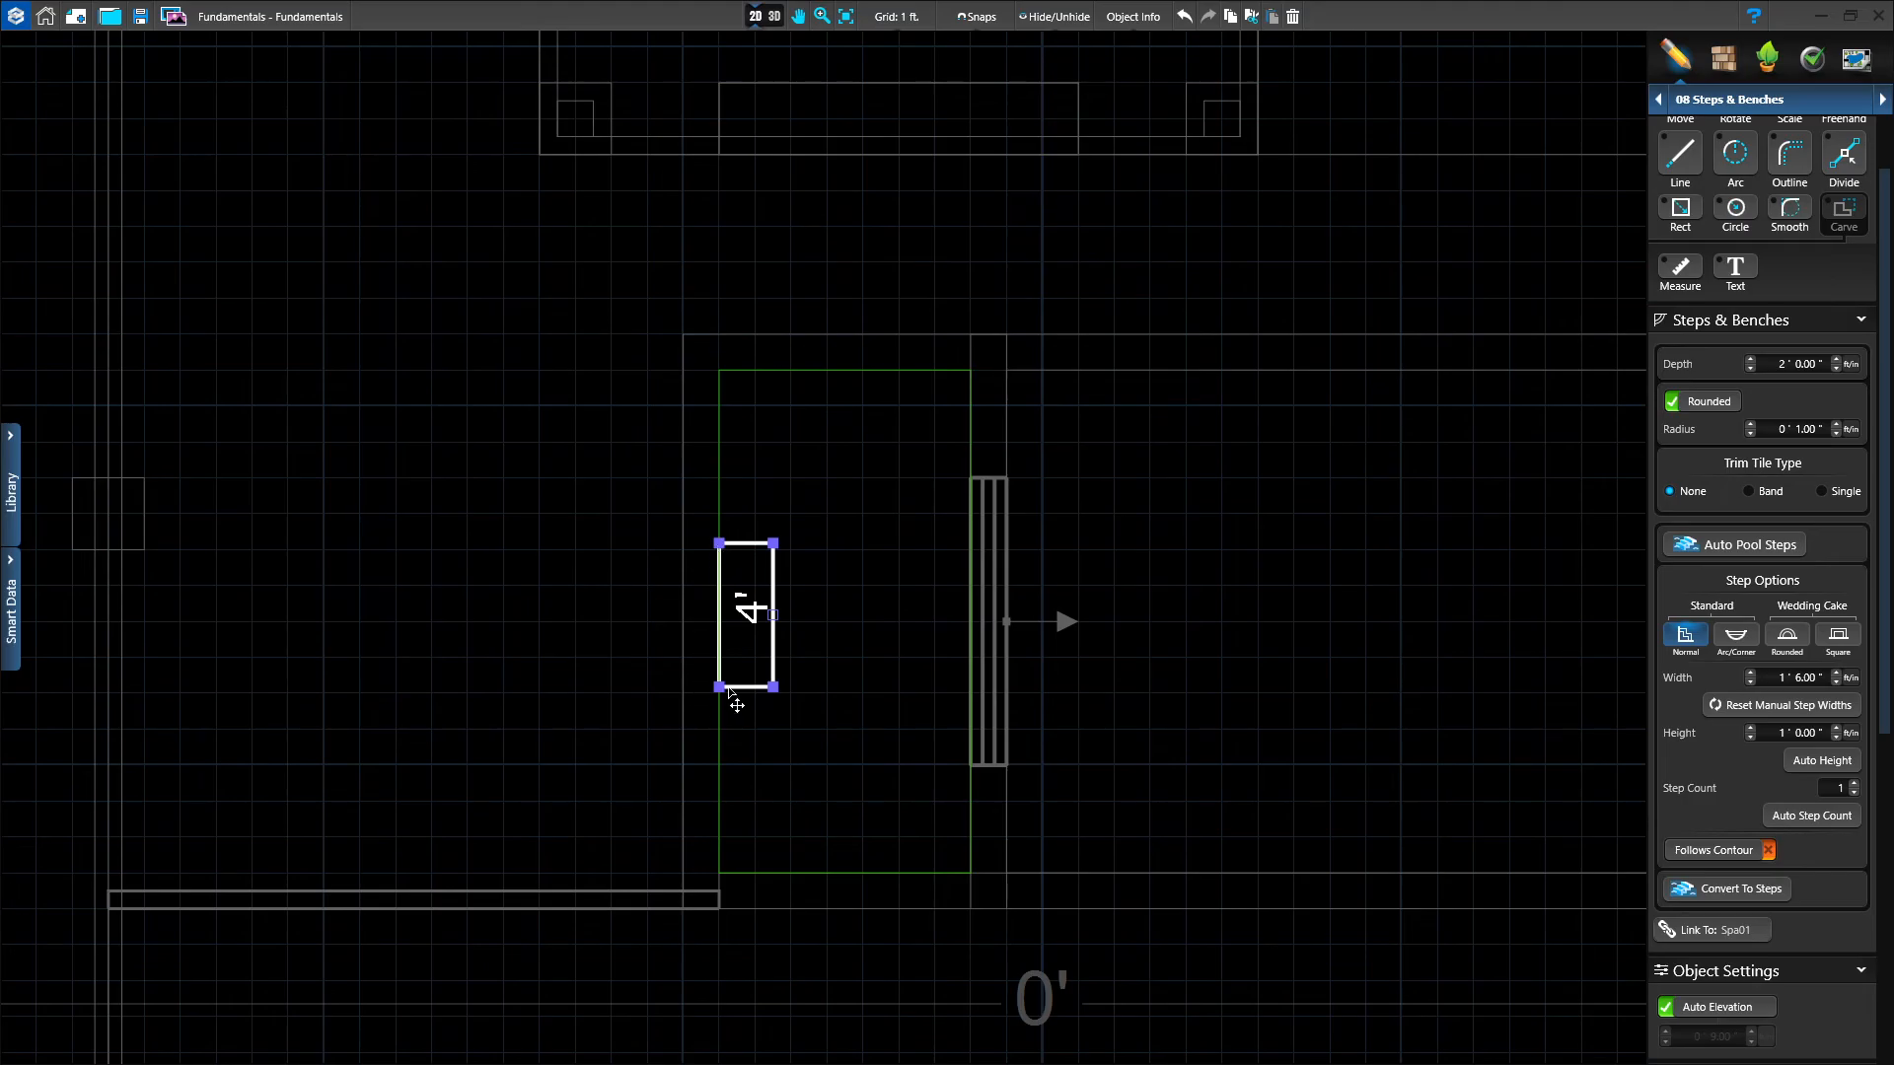
pyautogui.moveTo(721, 689)
pyautogui.mouseDown()
pyautogui.moveTo(724, 776)
pyautogui.moveTo(726, 677)
pyautogui.mouseUp()
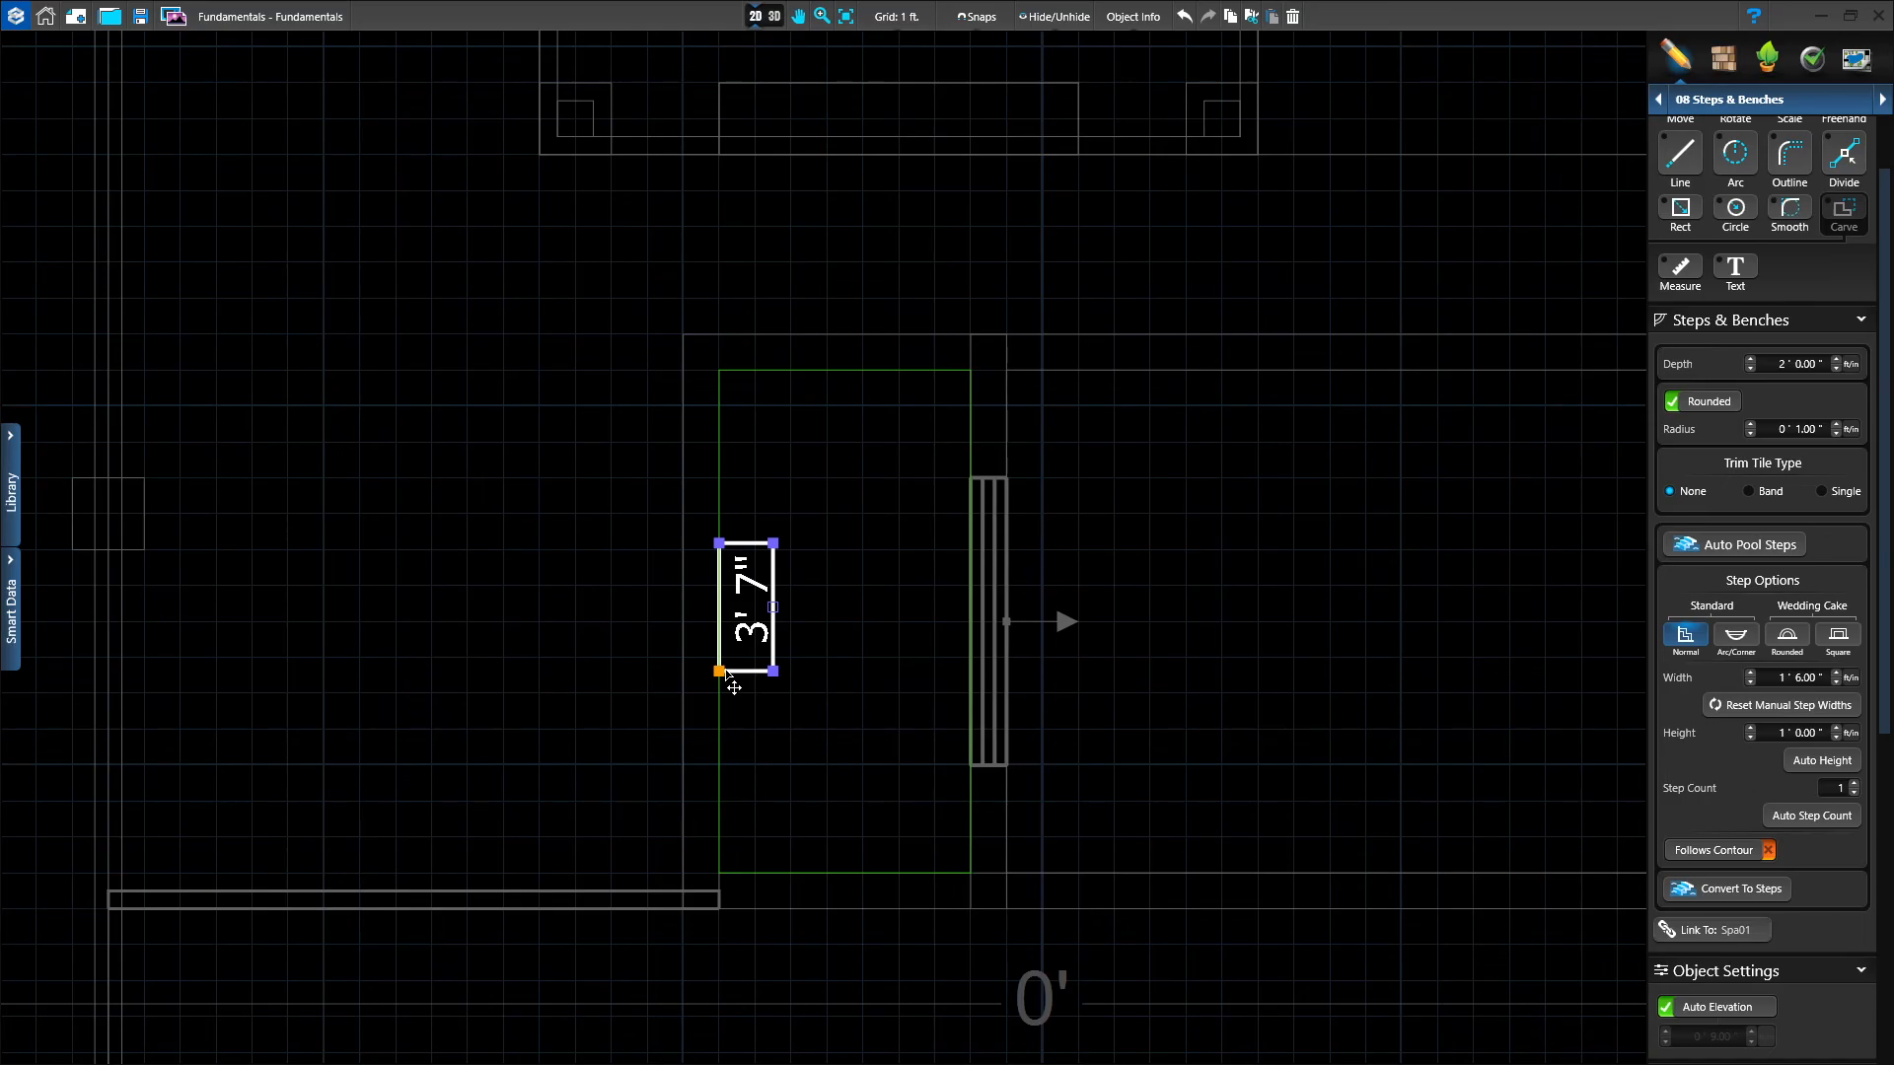
pyautogui.moveTo(726, 674); pyautogui.dragTo(693, 542)
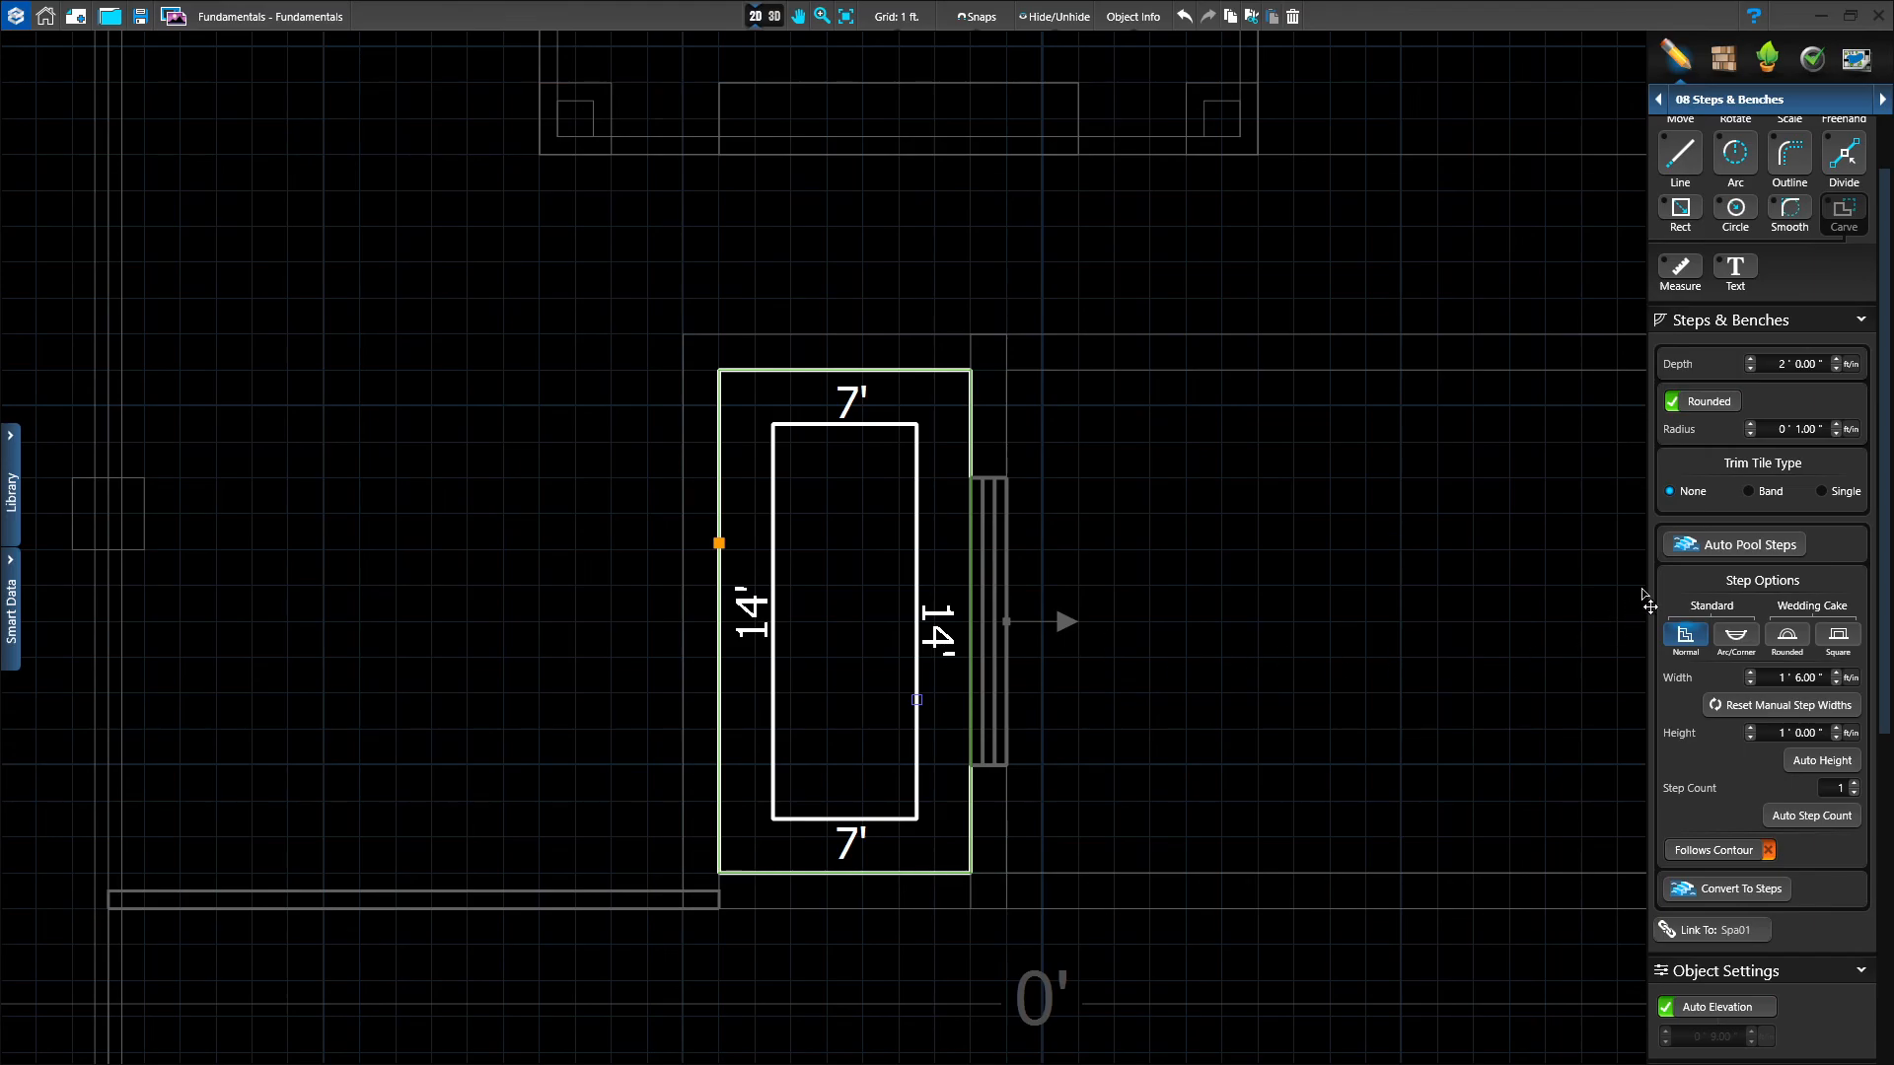
# Convert the spa bench from auto steps into an individual step and set its depth to 1 ft 6 in.
pyautogui.click(1701, 889)
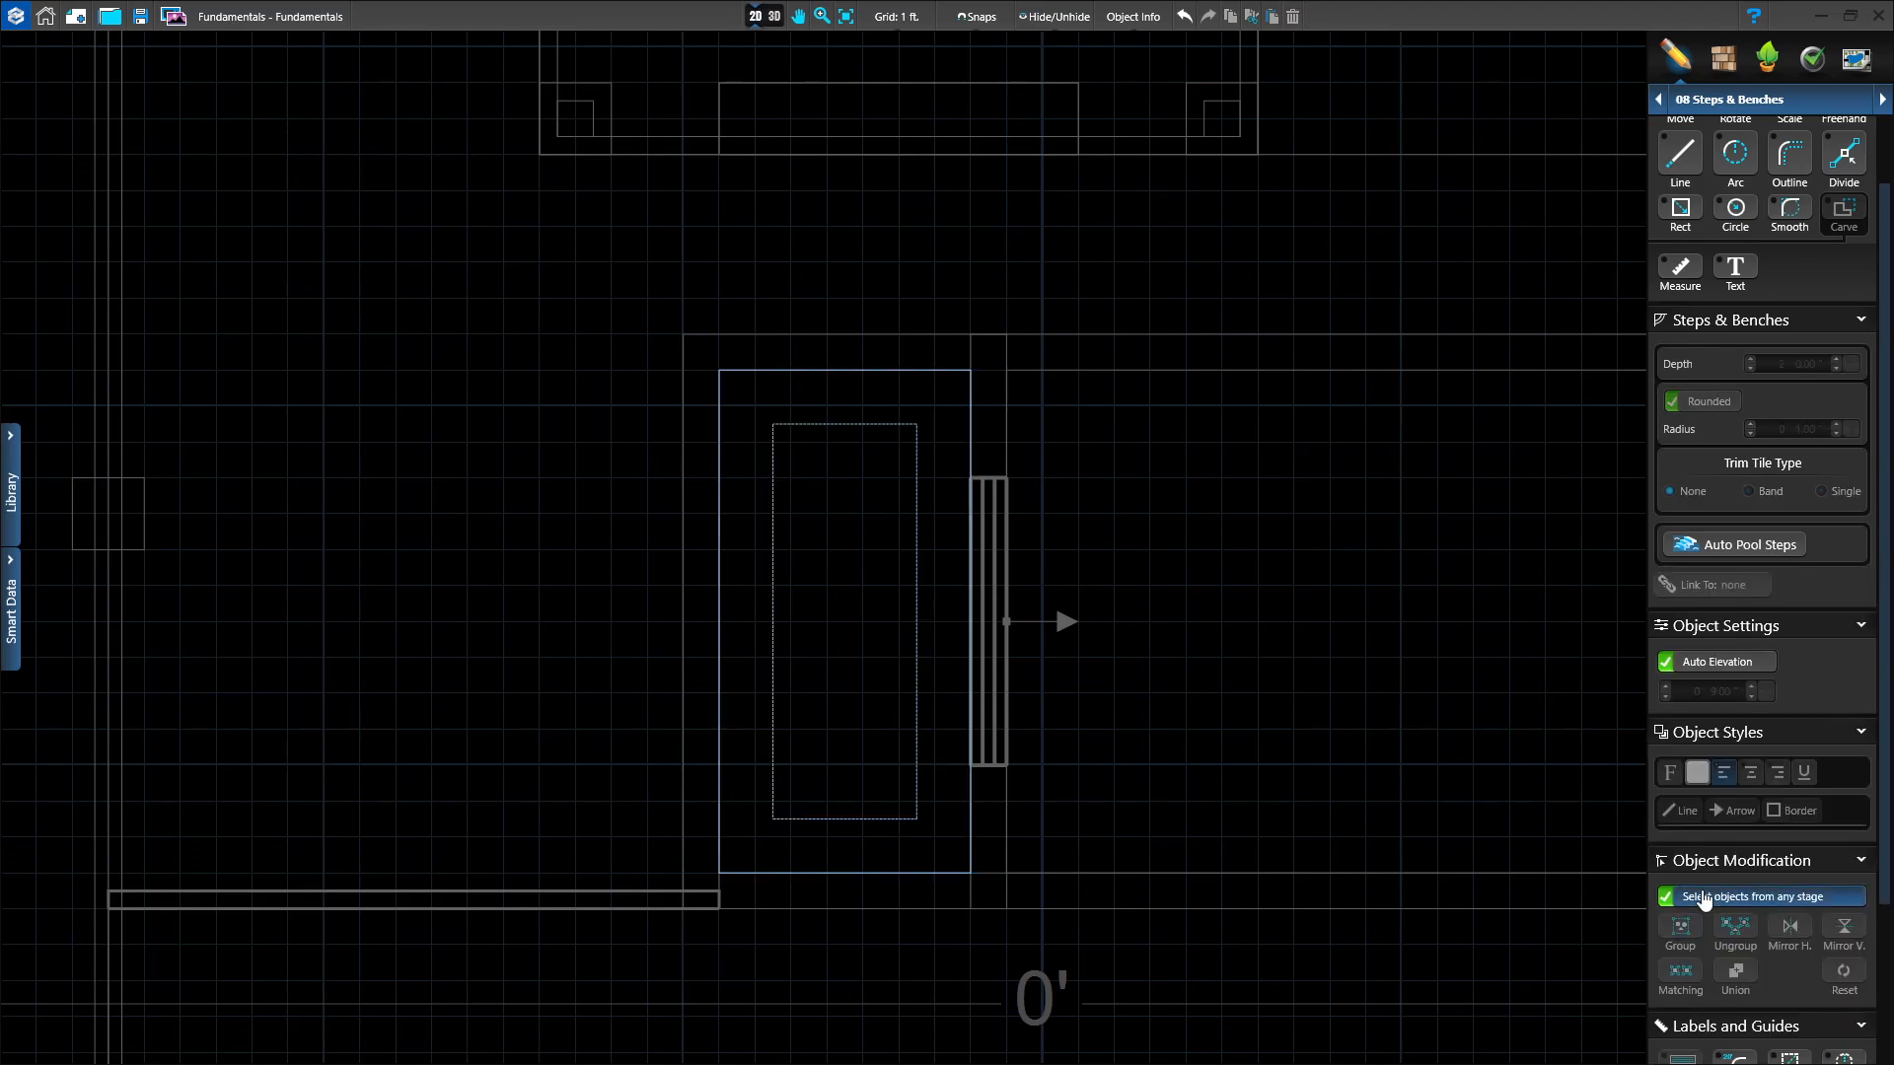
pyautogui.click(913, 632)
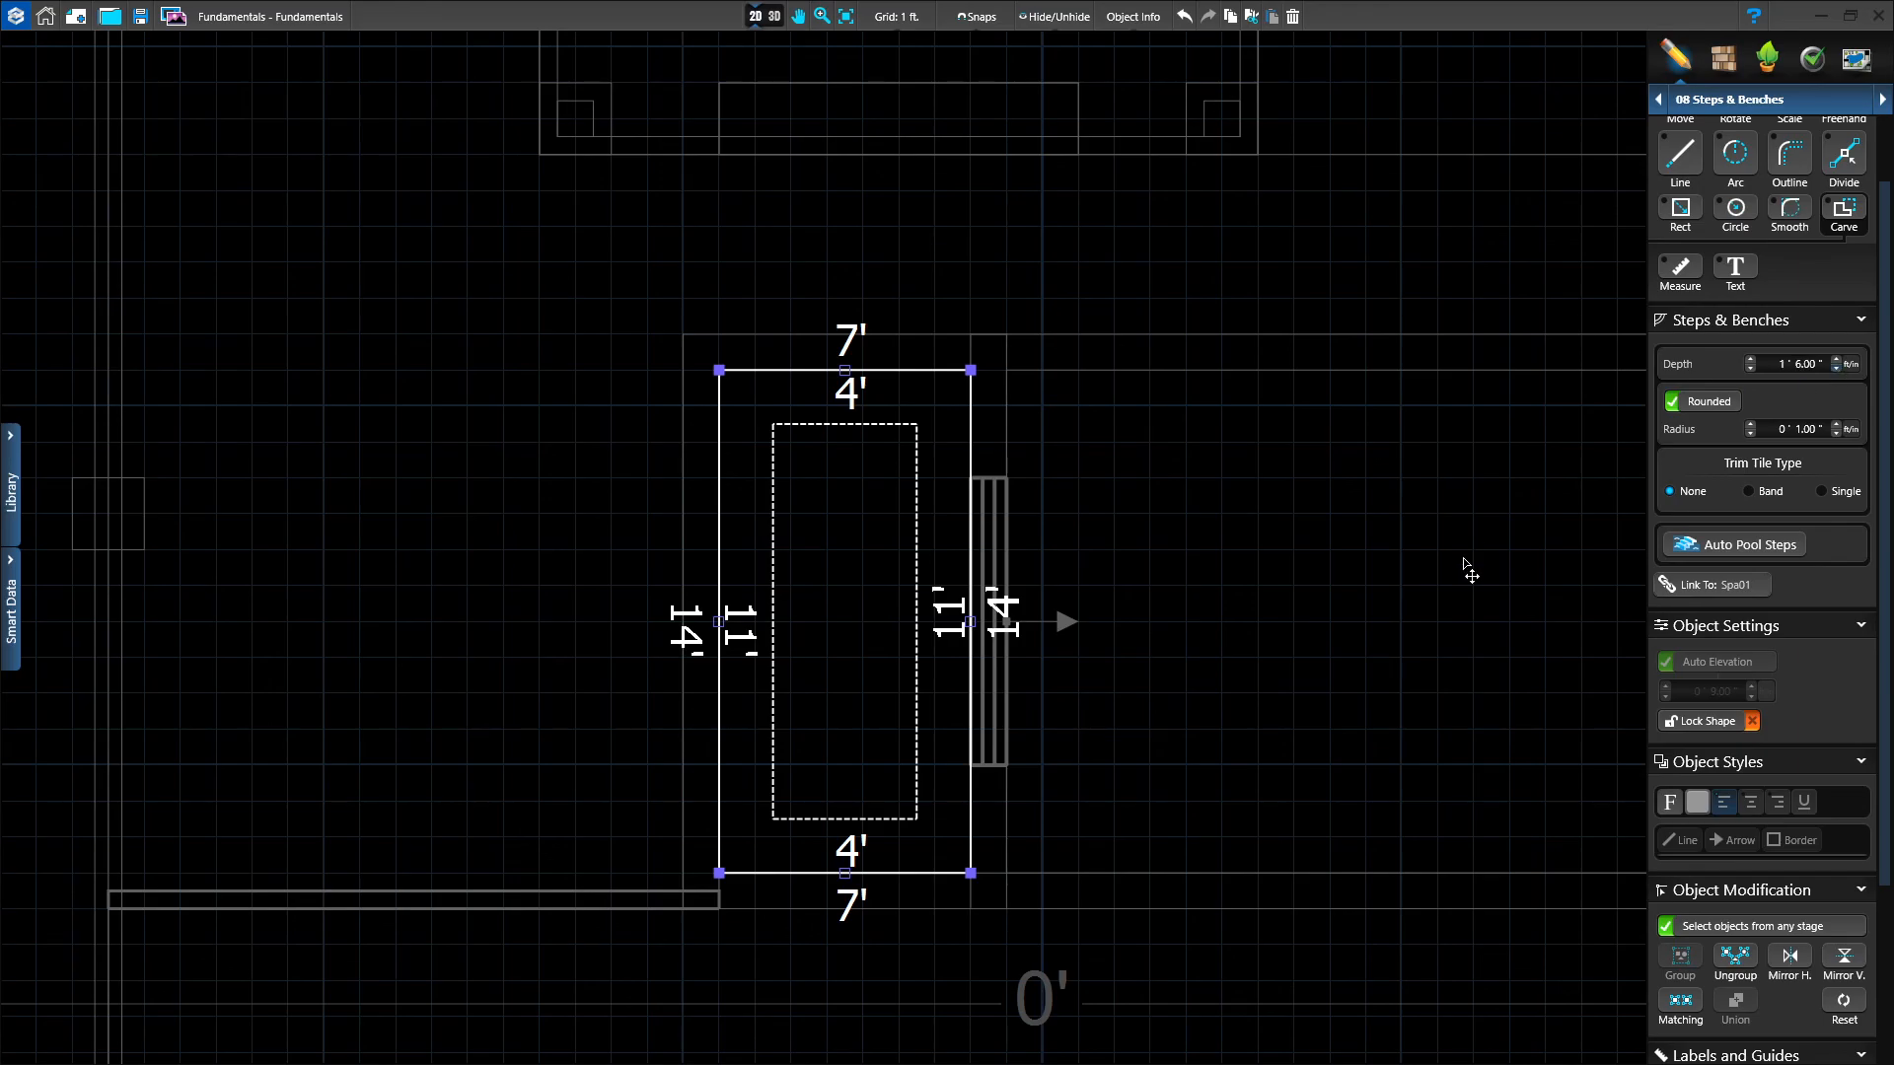
# Examine the spa bench, spillover and pool steps from several angles in 3D, and return to plan view.
pyautogui.click(773, 16)
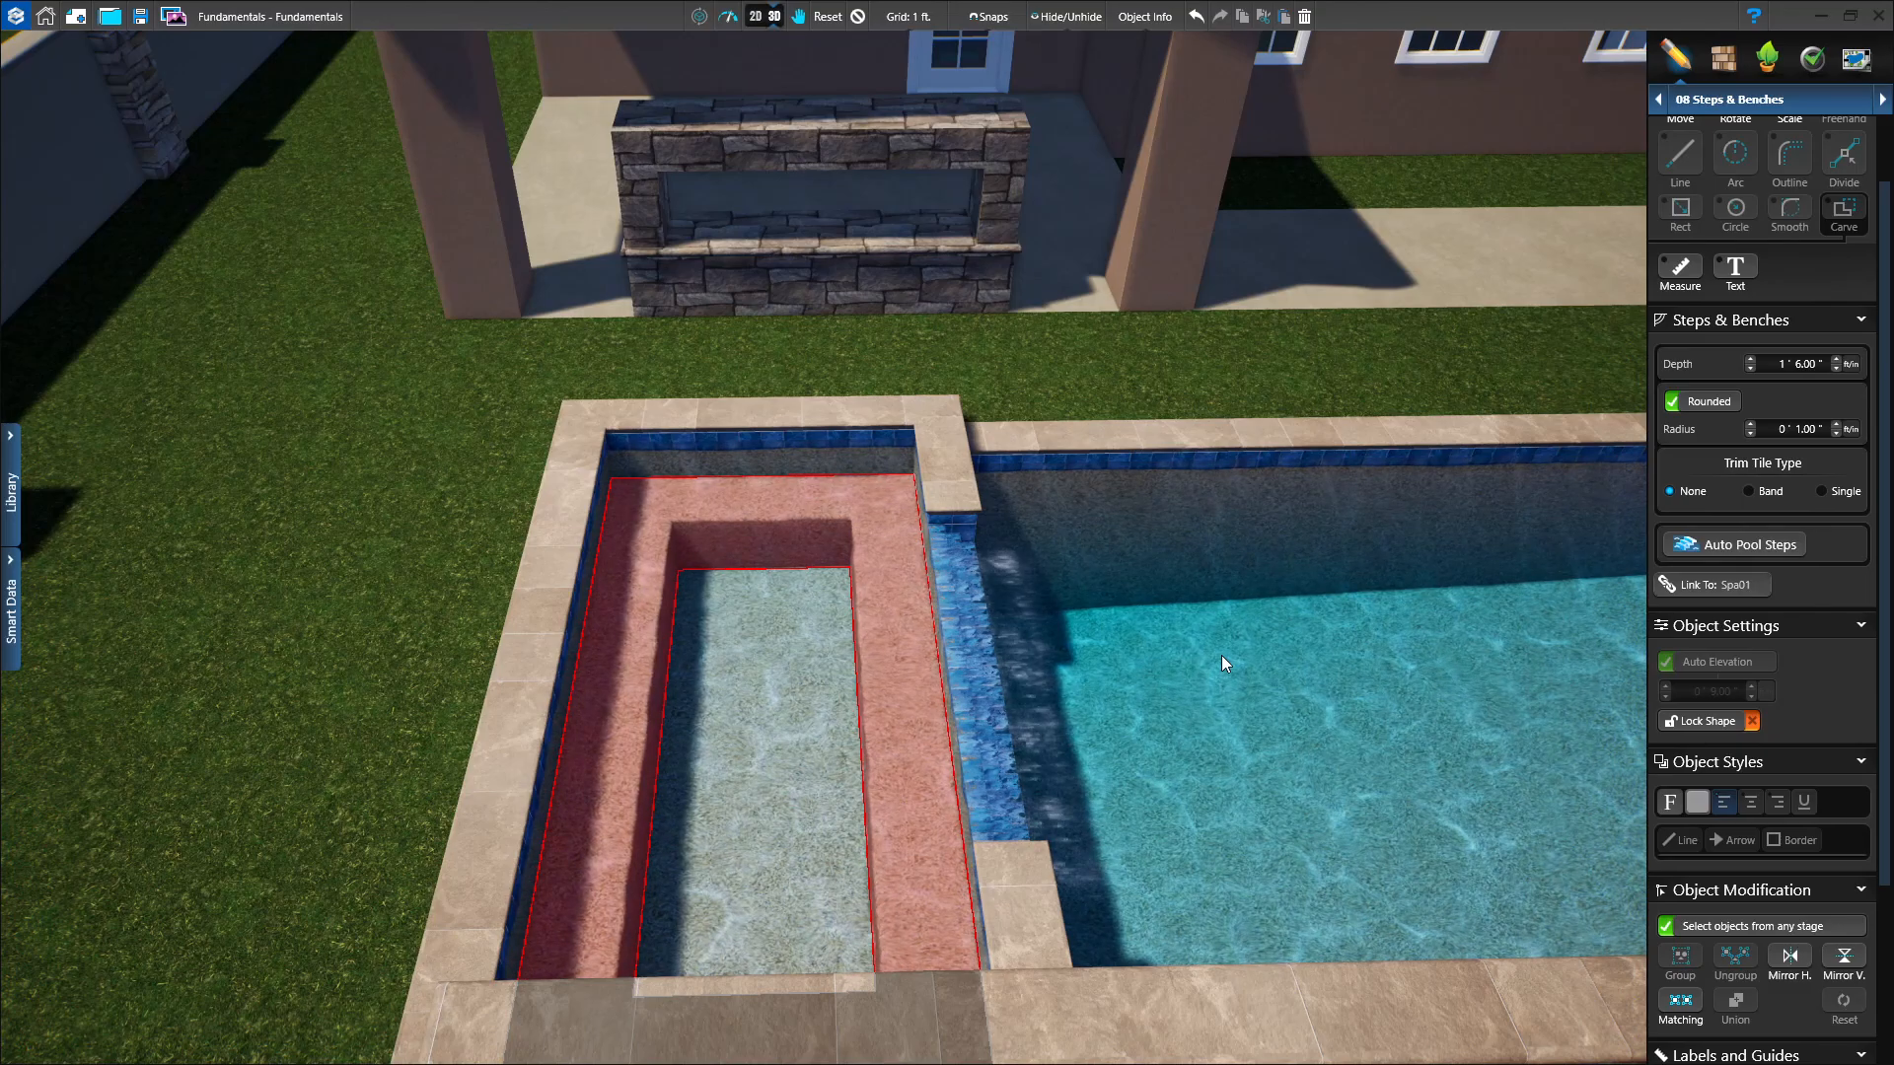
pyautogui.click(858, 17)
pyautogui.moveTo(1016, 673); pyautogui.dragTo(1259, 690, button='middle')
pyautogui.moveTo(1258, 690); pyautogui.dragTo(1034, 684, button='right')
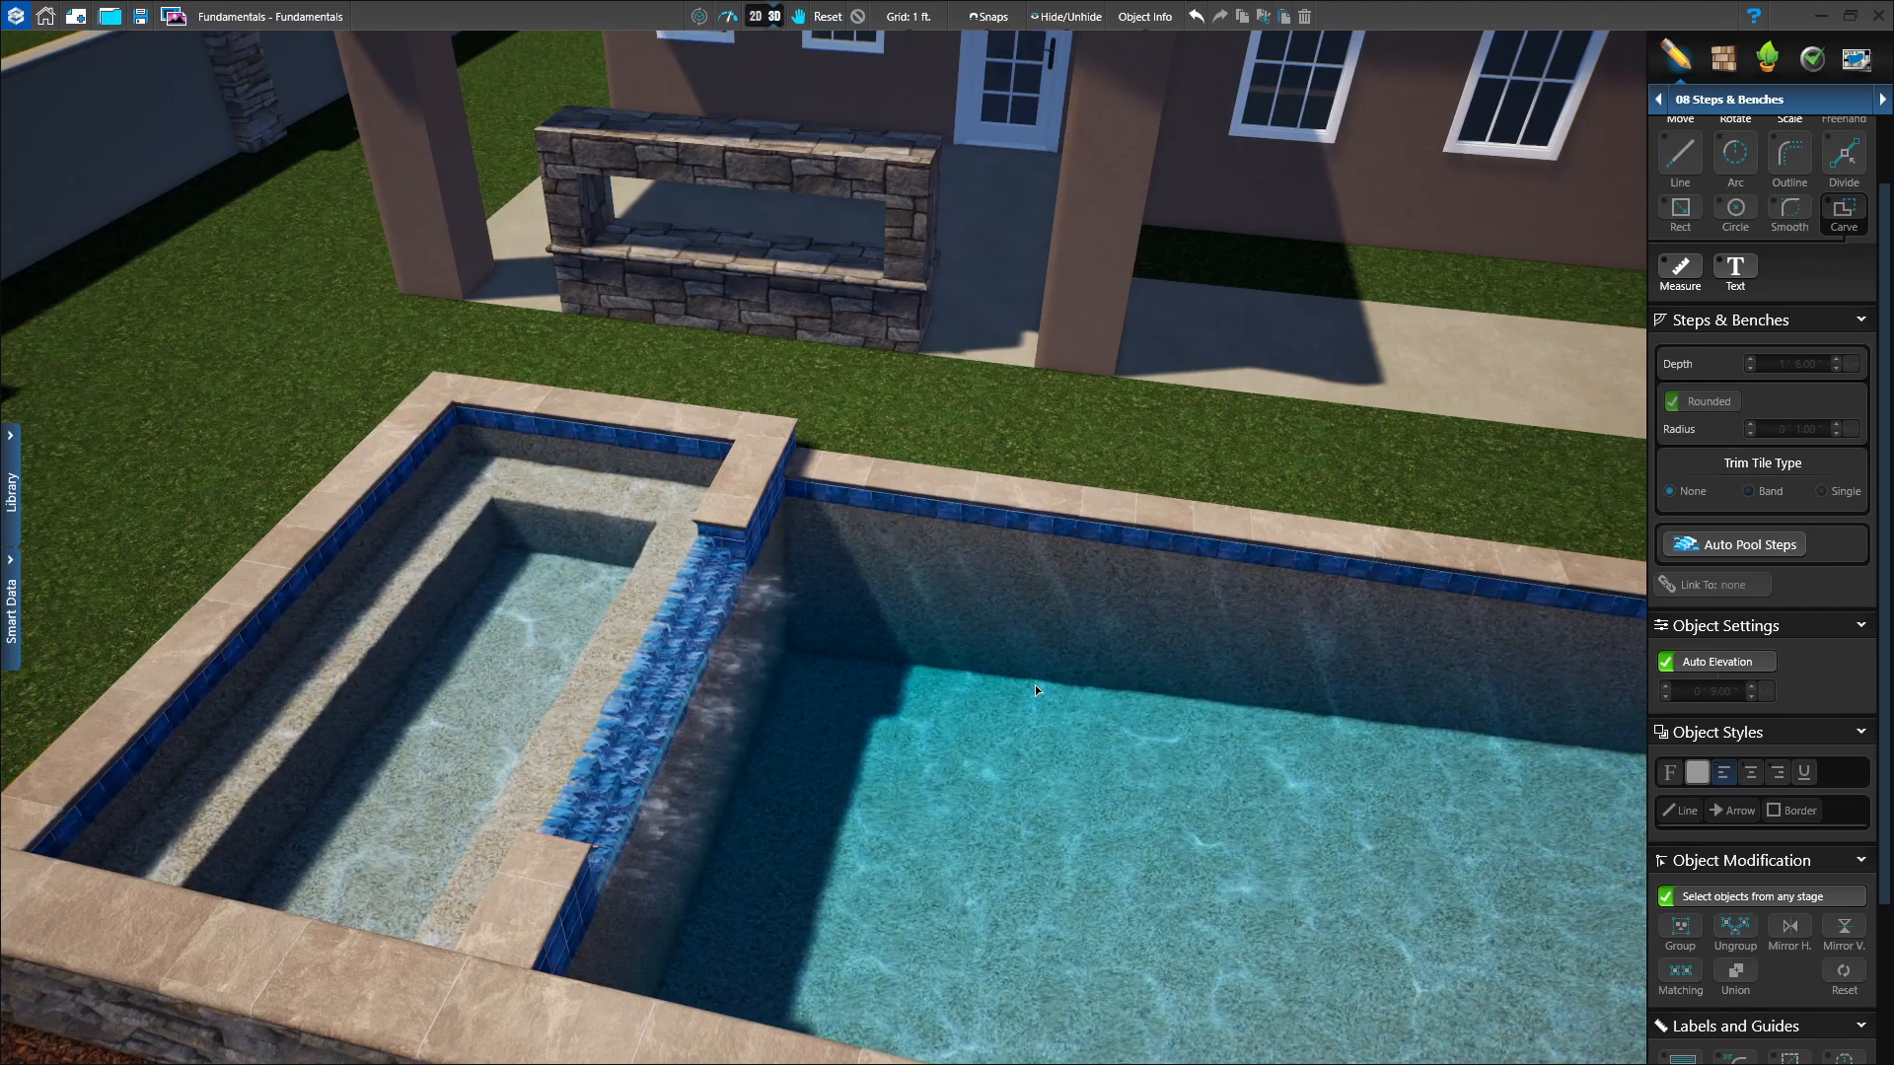
pyautogui.moveTo(604, 749); pyautogui.dragTo(807, 772, button='middle')
pyautogui.moveTo(807, 772); pyautogui.dragTo(986, 883, button='right')
pyautogui.scroll(-2, 1156, 836)
pyautogui.scroll(-3, 1155, 835)
pyautogui.moveTo(1290, 919); pyautogui.dragTo(1134, 880, button='middle')
pyautogui.moveTo(1132, 879); pyautogui.dragTo(1096, 786, button='right')
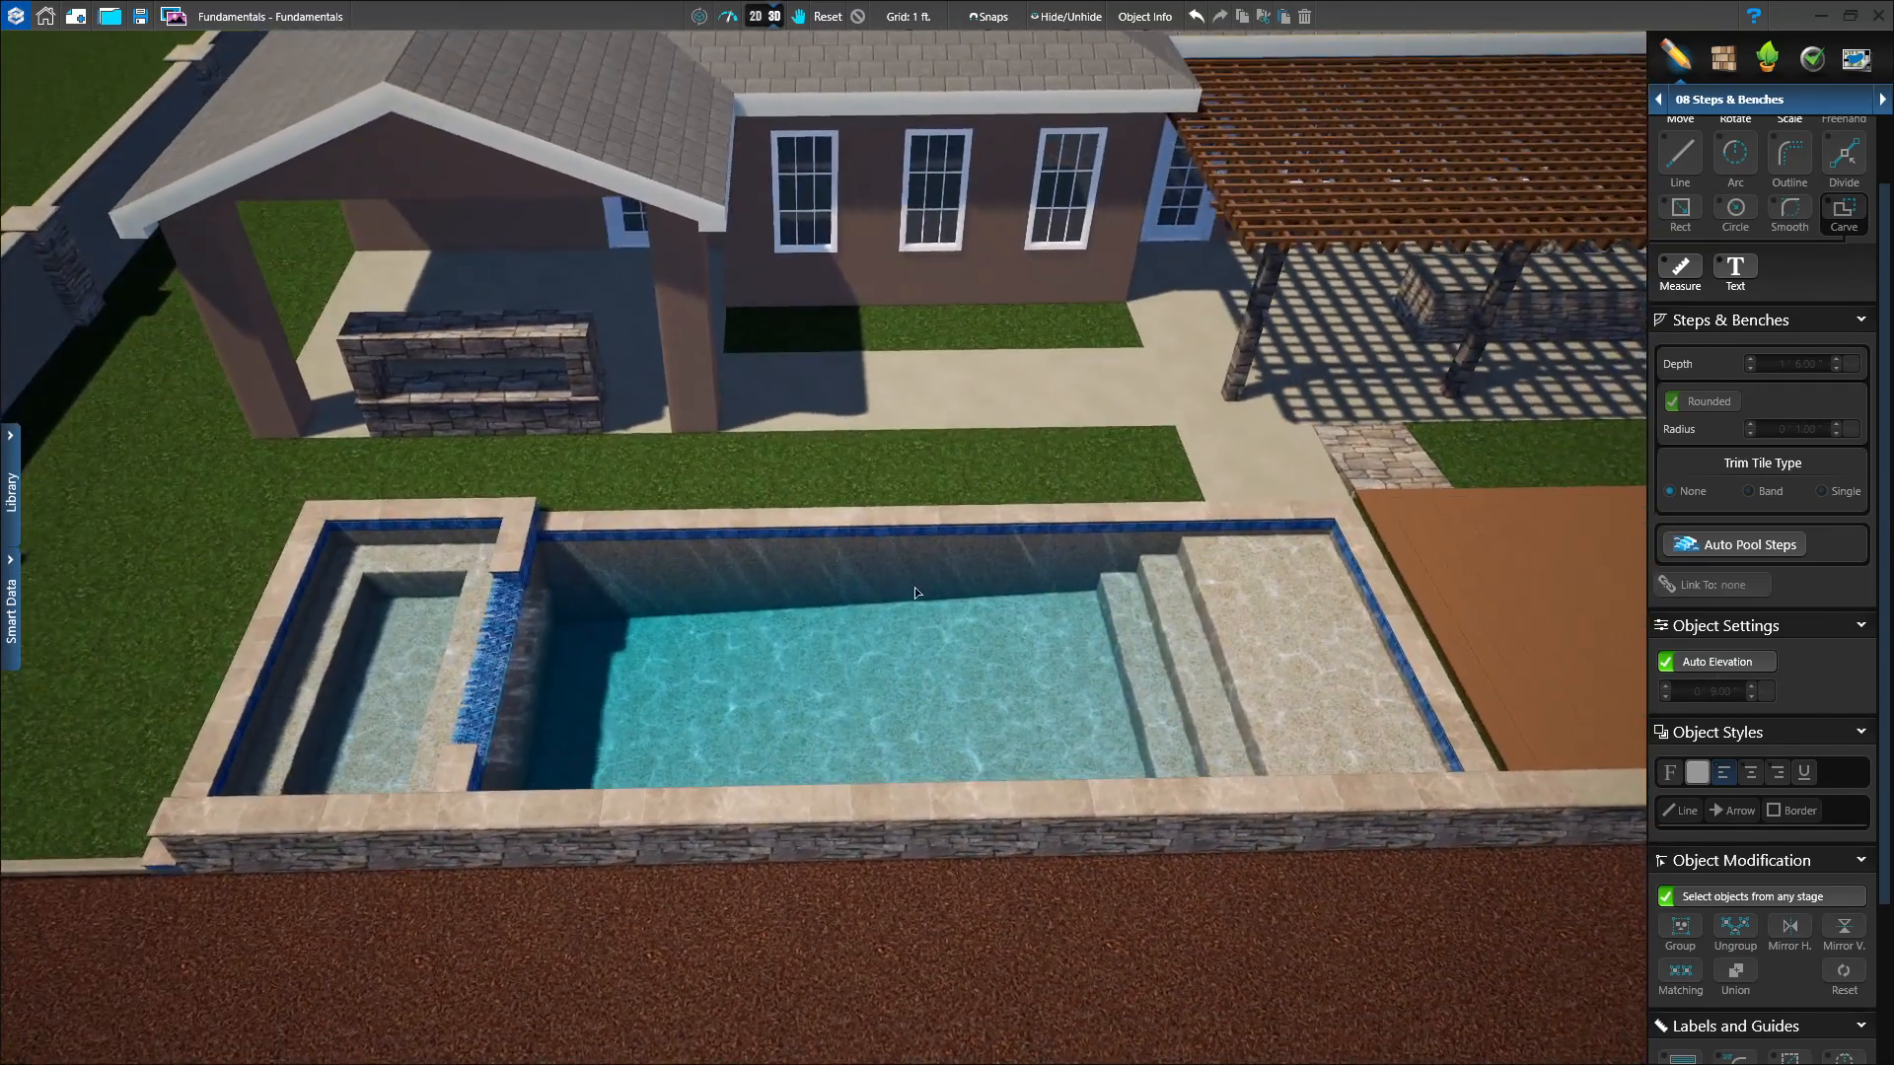
pyautogui.click(762, 17)
pyautogui.moveTo(1248, 661); pyautogui.dragTo(1032, 685, button='right')
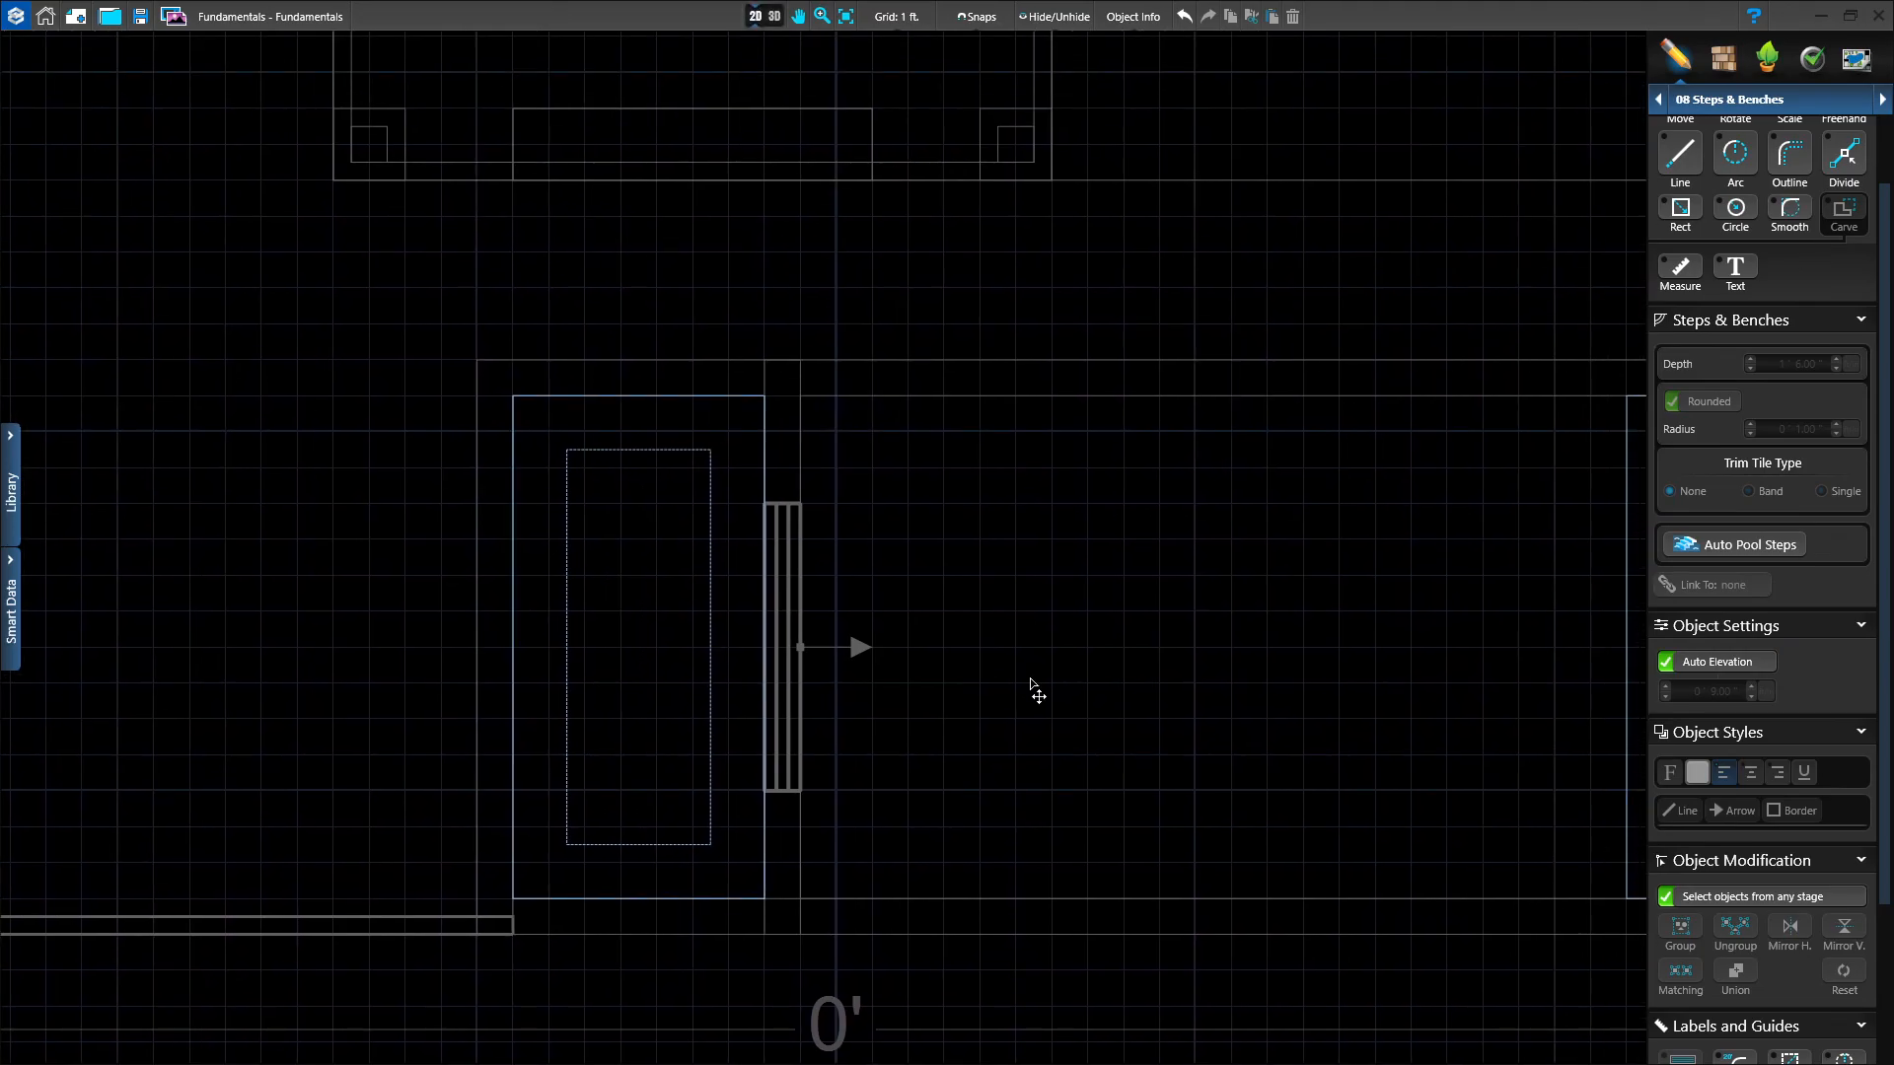